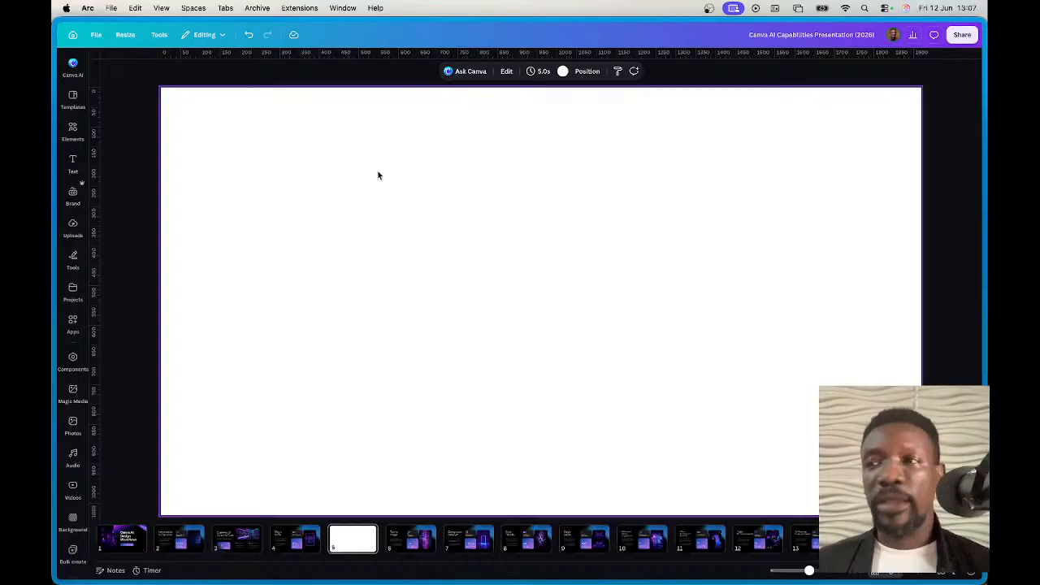
pyautogui.rightClick(391, 151)
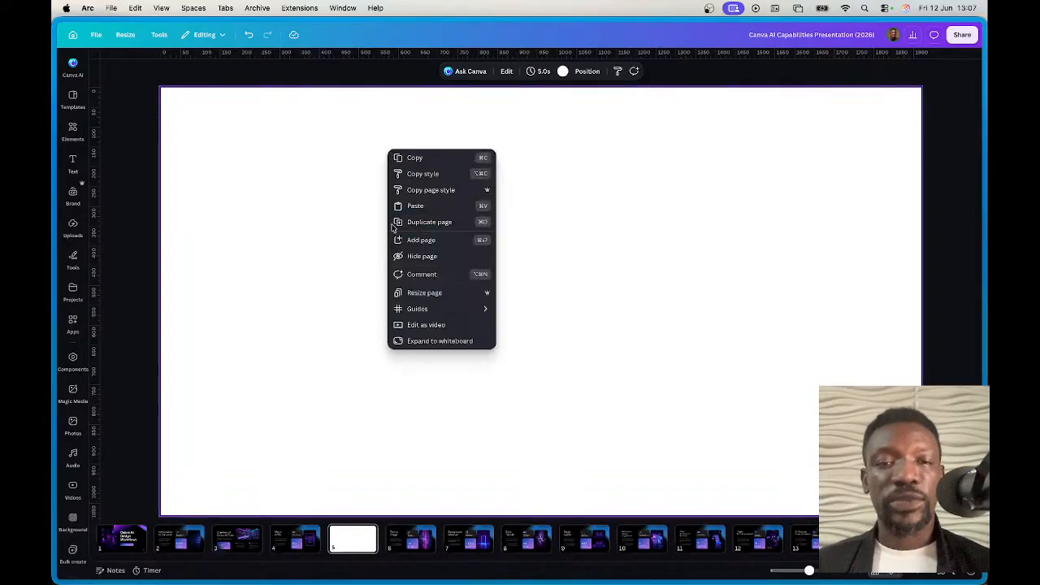
pyautogui.click(330, 248)
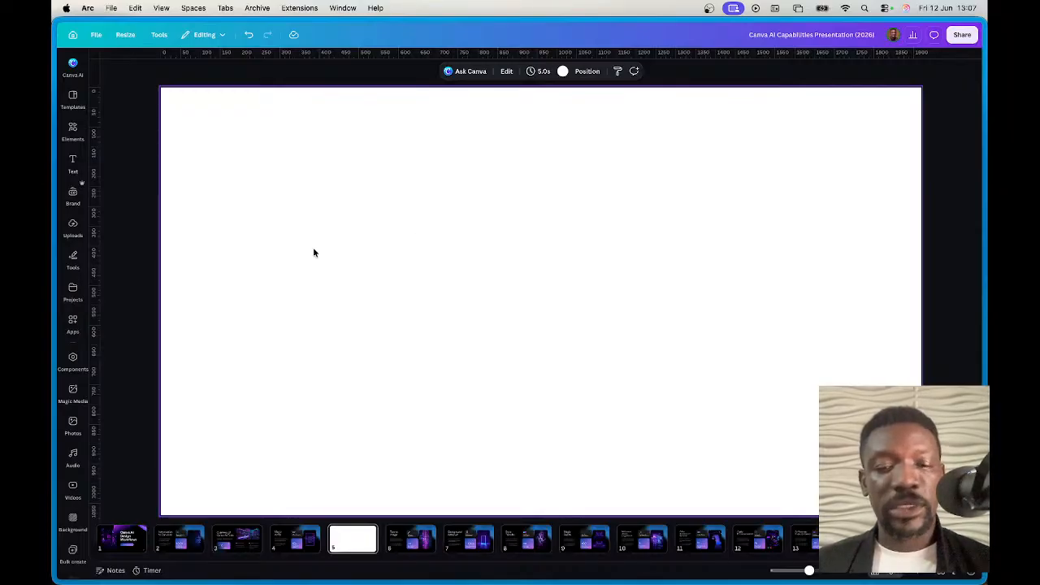
pyautogui.press('t')
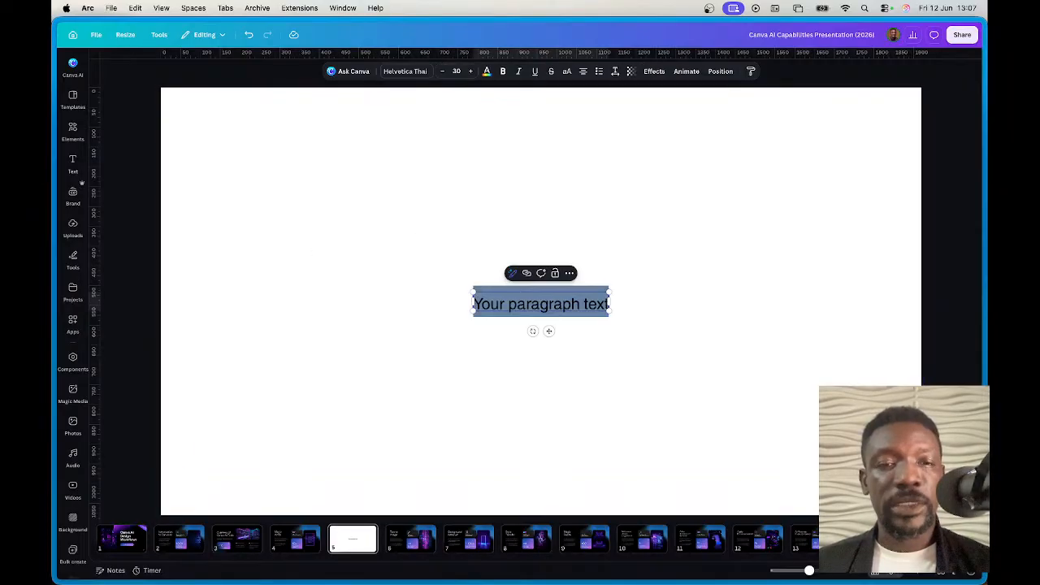
pyautogui.click(514, 274)
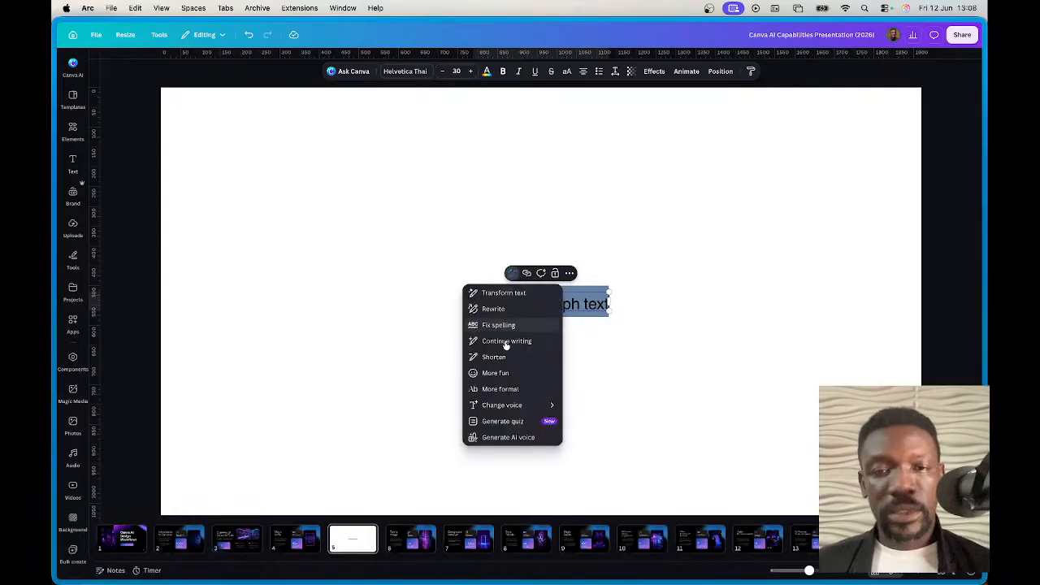
pyautogui.click(406, 299)
pyautogui.click(530, 309)
pyautogui.press('Delete')
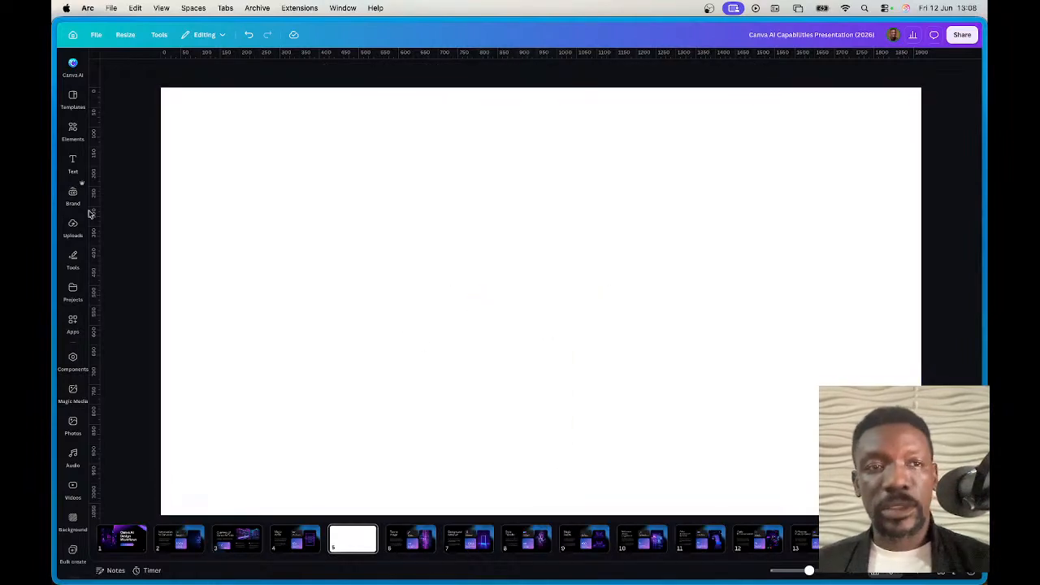
# Step: Generate text with Magic Write from the prompt "compose me an email for sales pitch to a company of 100 people who are my potential customers"
pyautogui.click(73, 161)
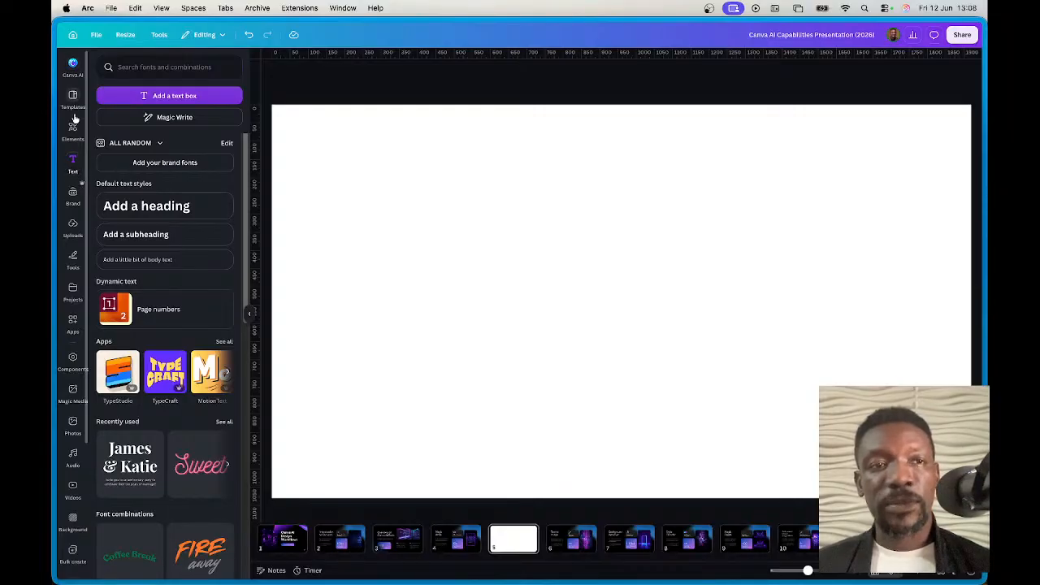
pyautogui.click(158, 119)
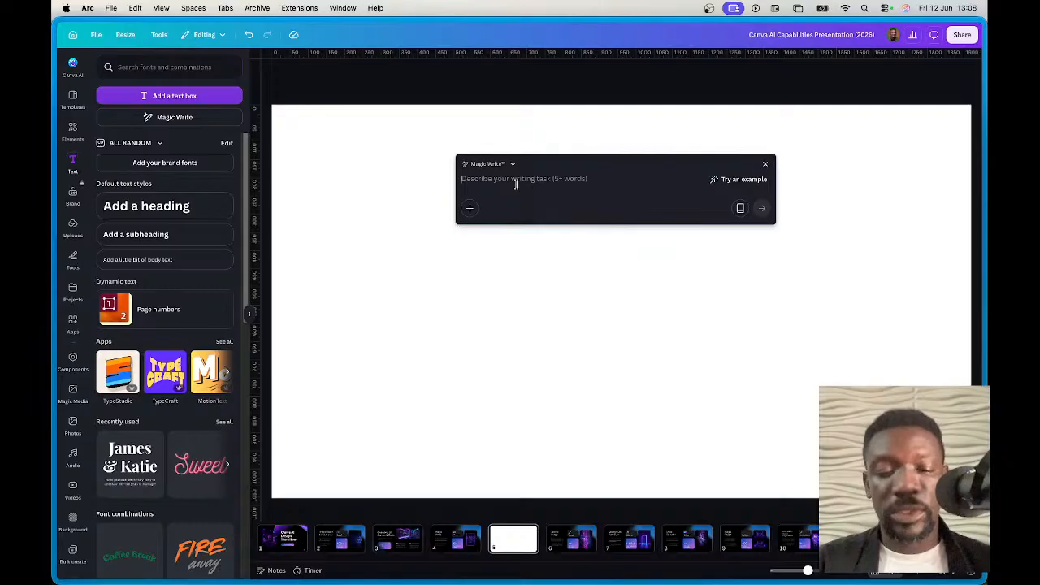
pyautogui.write('compose me a')
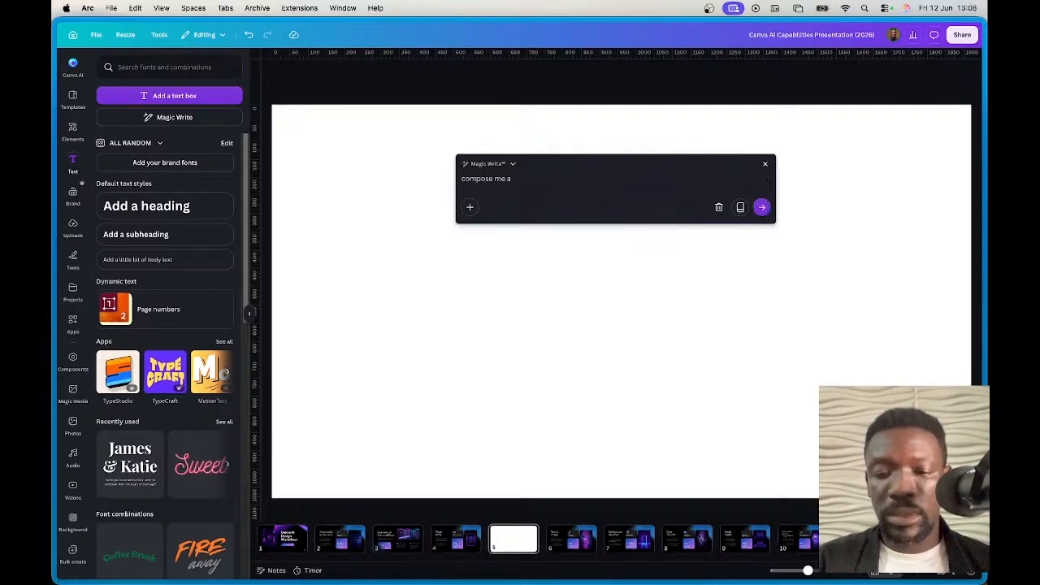
pyautogui.write('n email for sales')
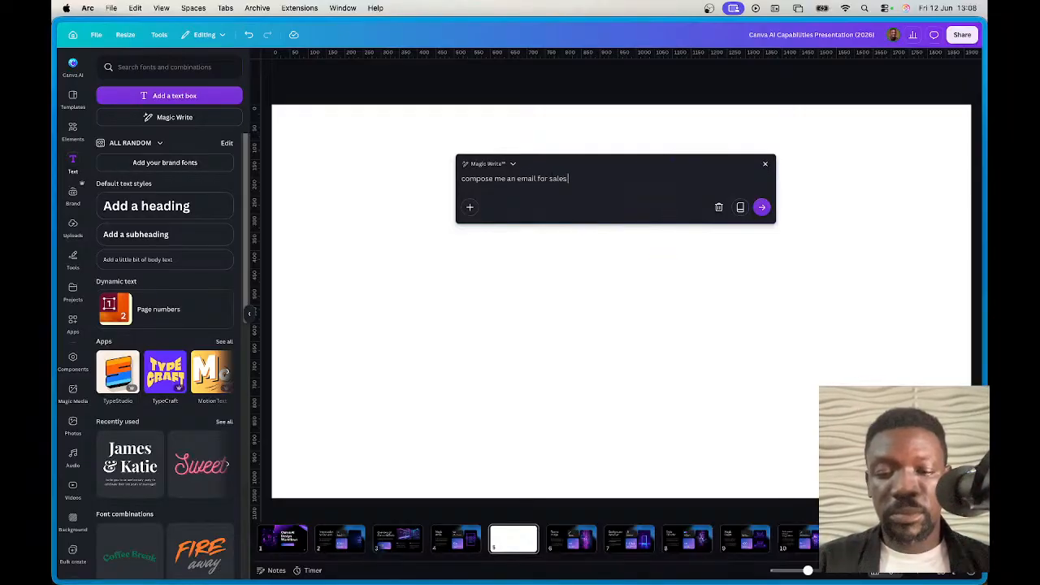
pyautogui.write(' pitch to ')
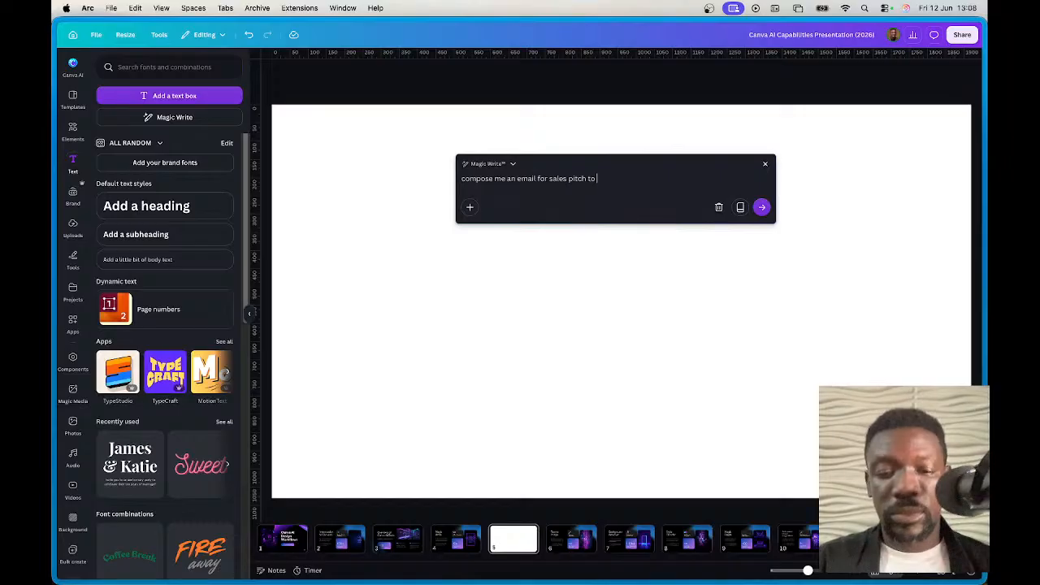
pyautogui.write('a coma')
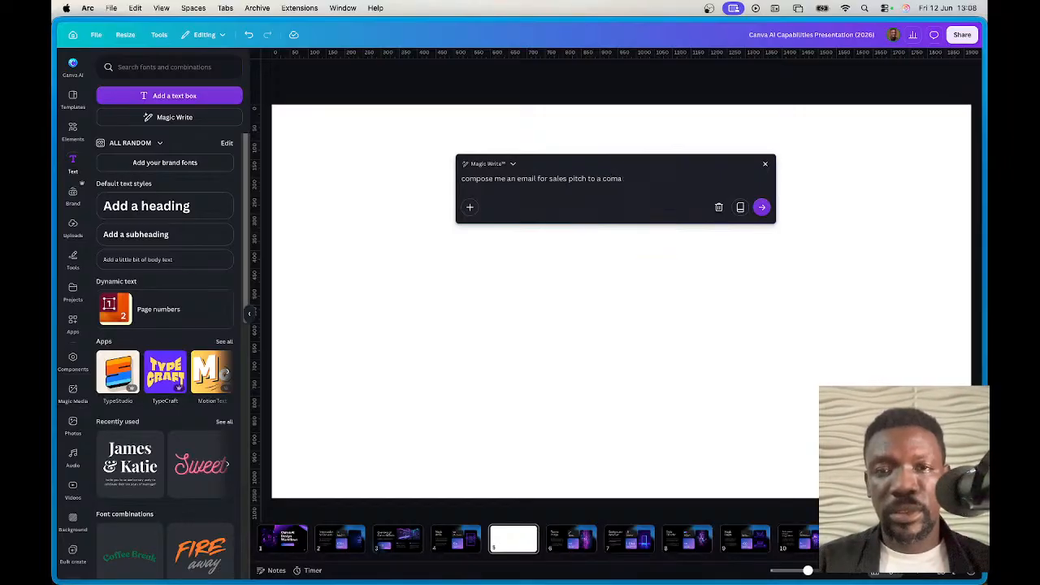
pyautogui.write('ppany of')
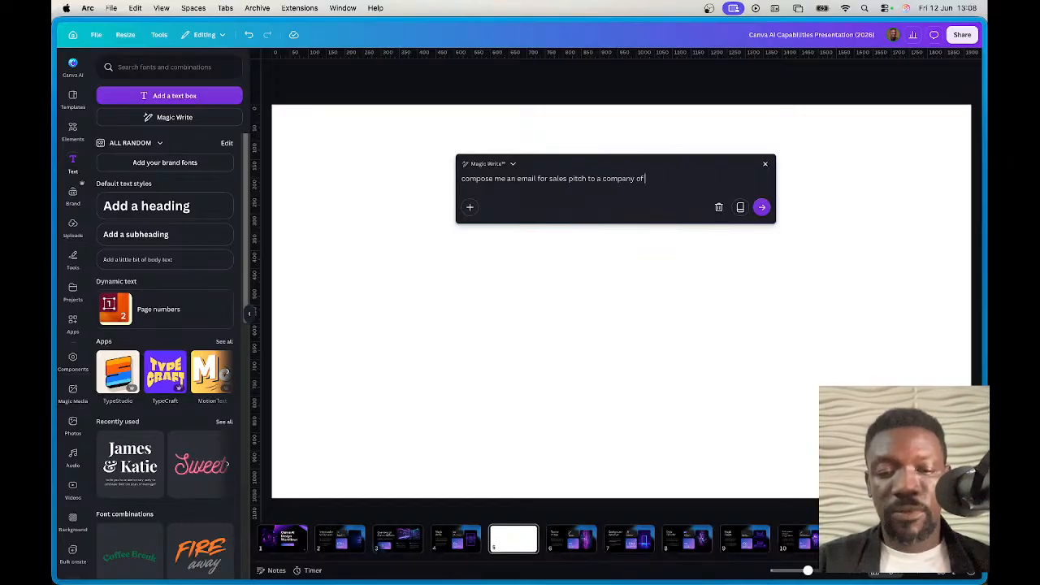
pyautogui.write(' 100 pe')
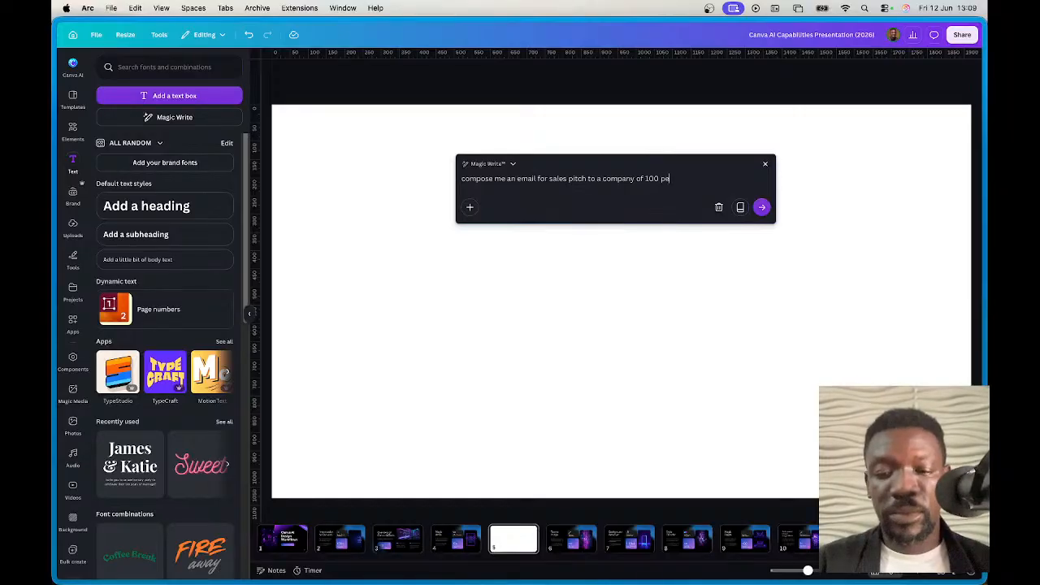
pyautogui.write('ople who are my potentia')
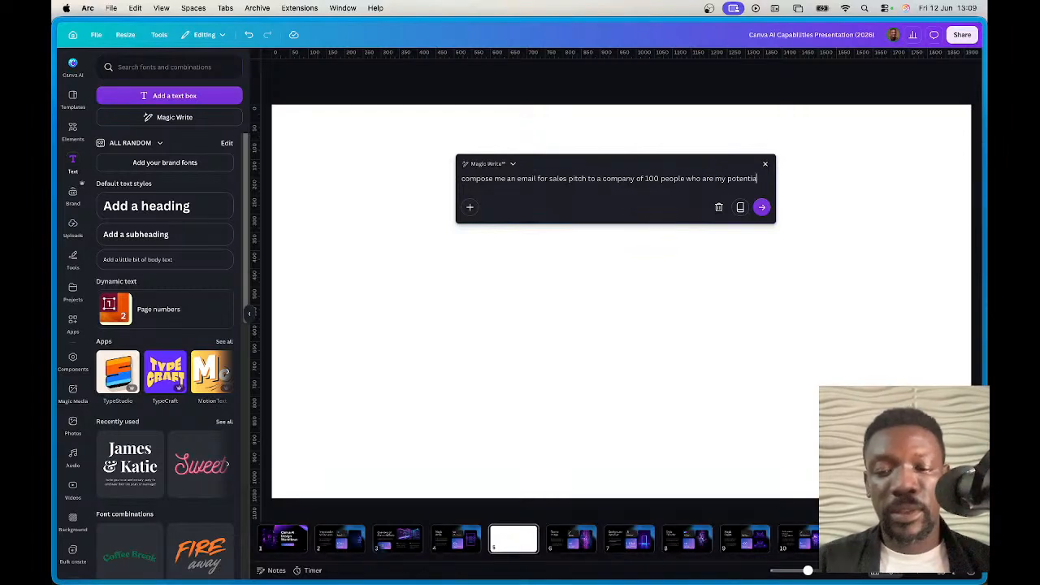
pyautogui.write('l customers')
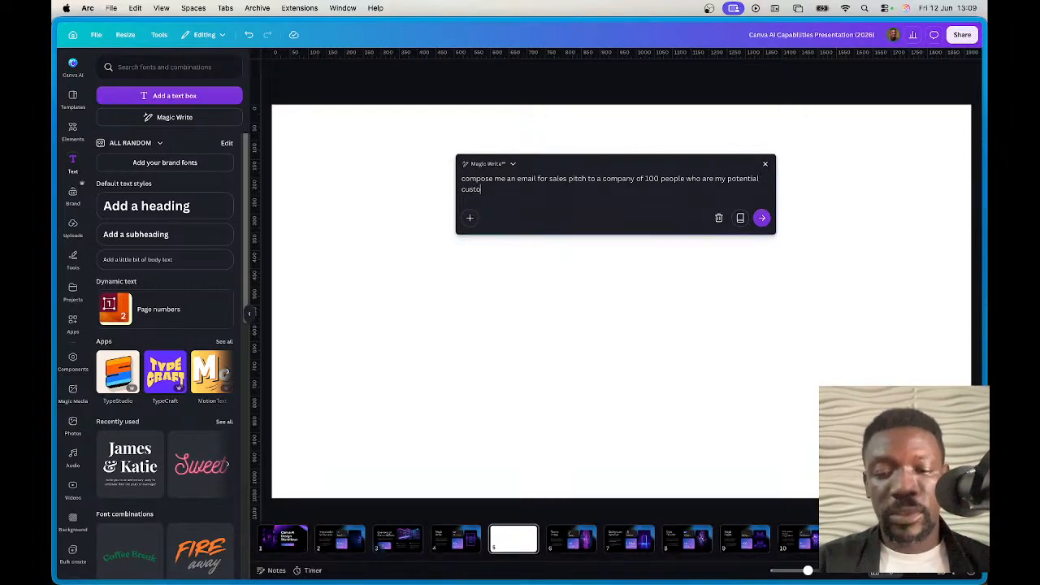
pyautogui.press('Return')
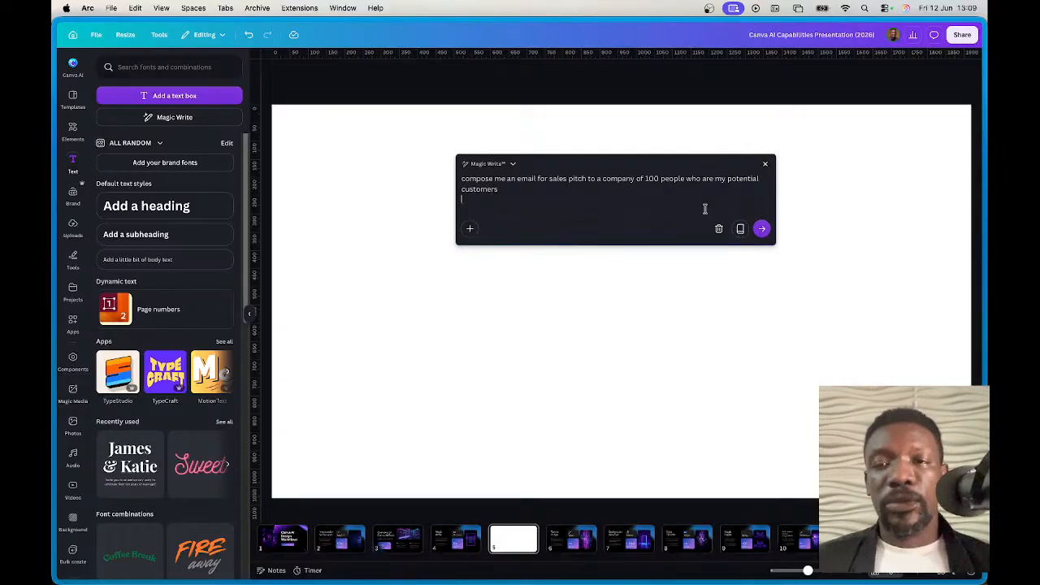
pyautogui.click(762, 229)
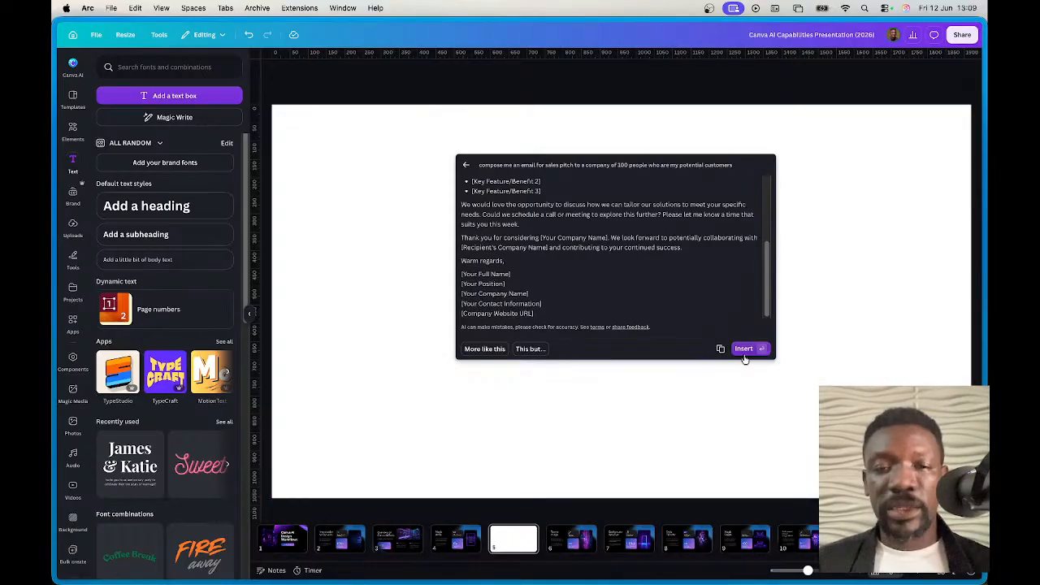
# Step: Regenerate the email draft with the refinement "make it sound a bit more friendly" and insert it on the blank page
pyautogui.click(529, 349)
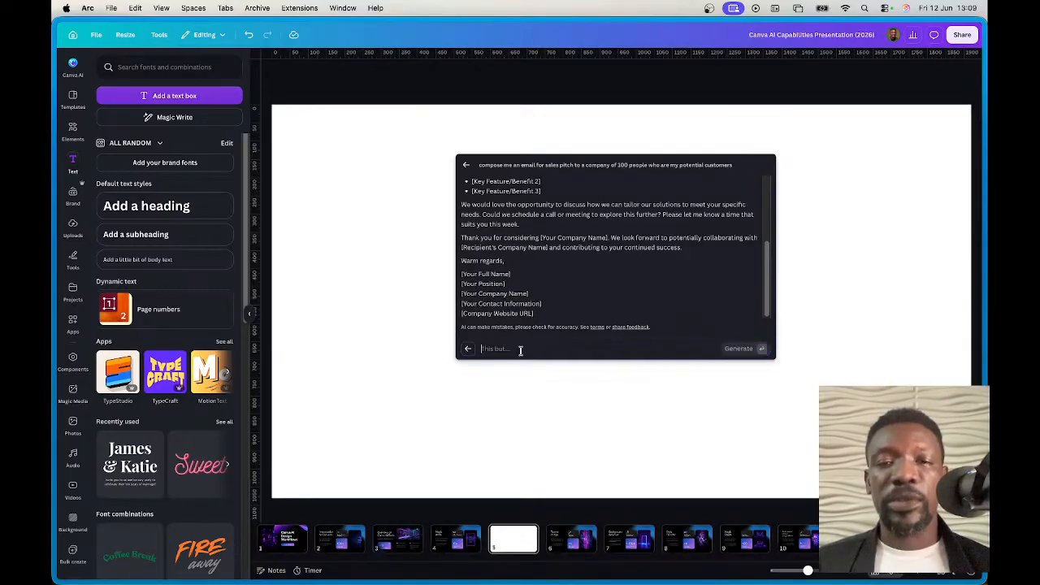
pyautogui.write('make it s')
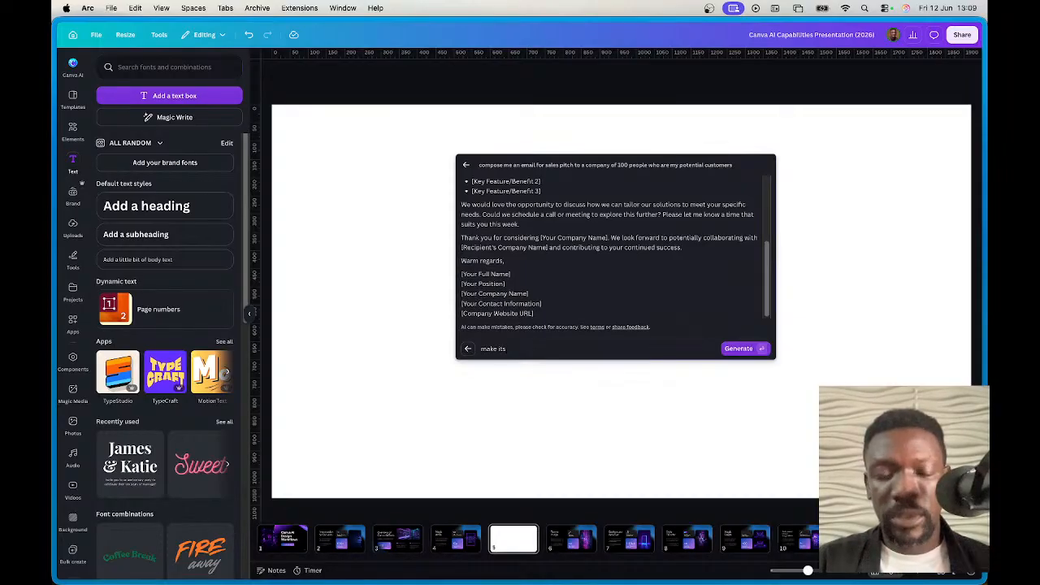
pyautogui.write('ound a bi')
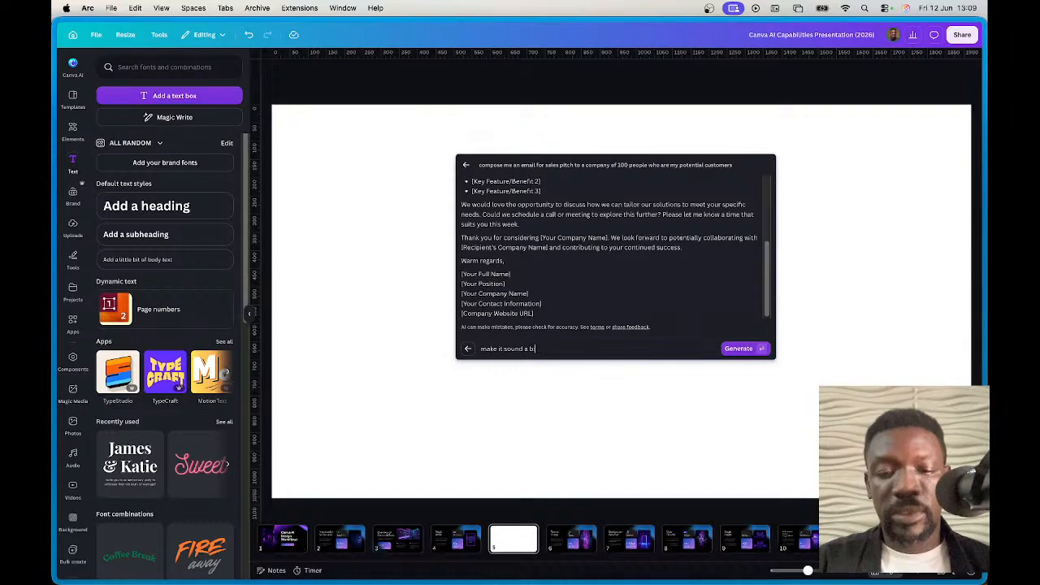
pyautogui.write('t more friendly')
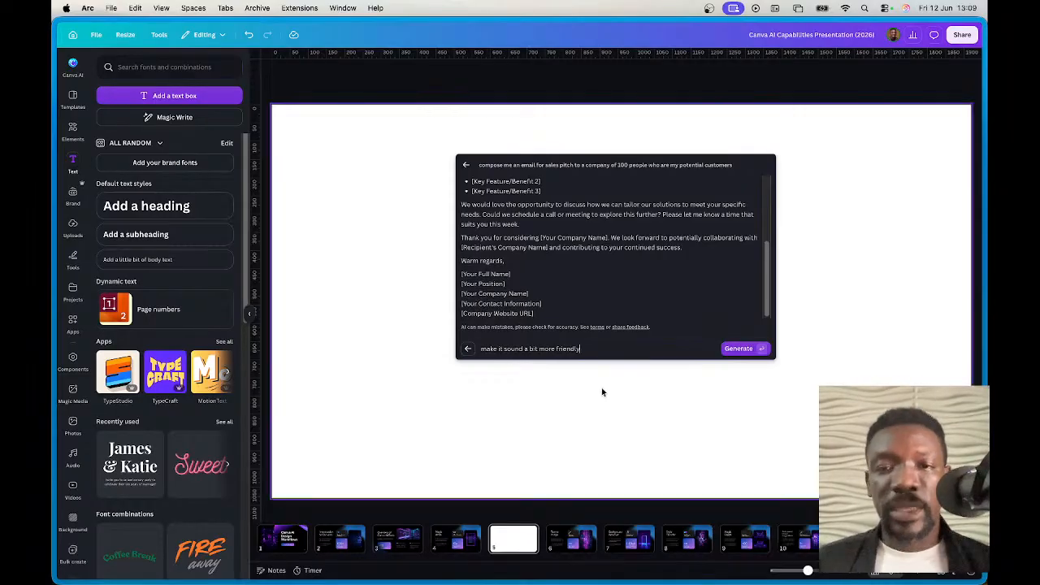
pyautogui.click(728, 351)
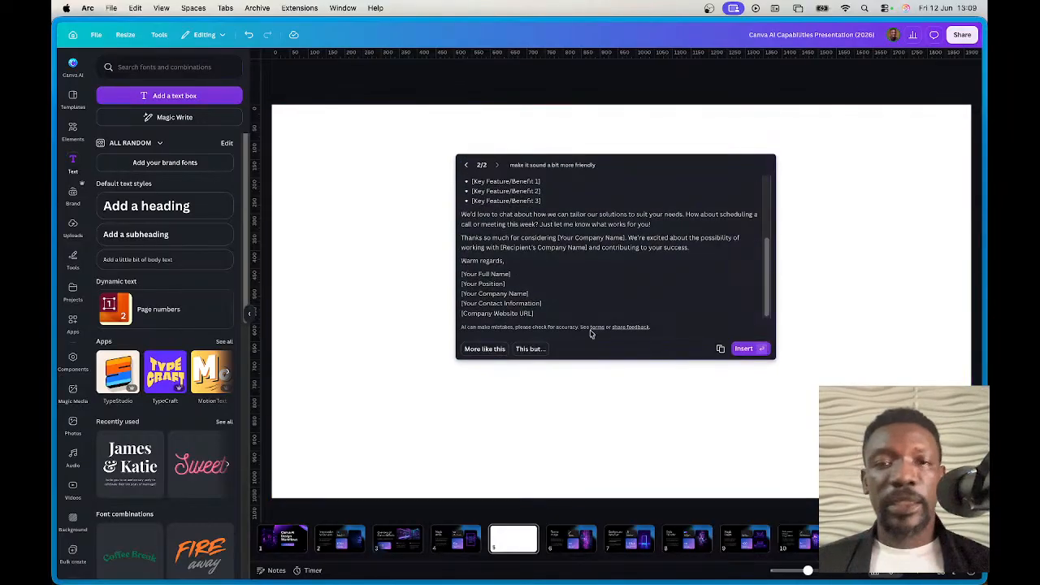
pyautogui.click(744, 351)
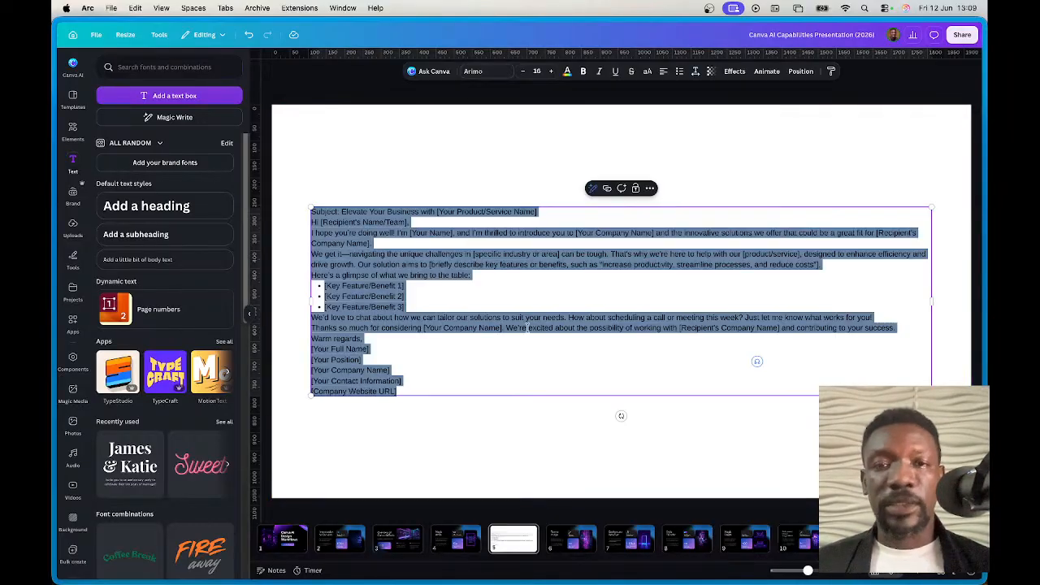
pyautogui.click(403, 160)
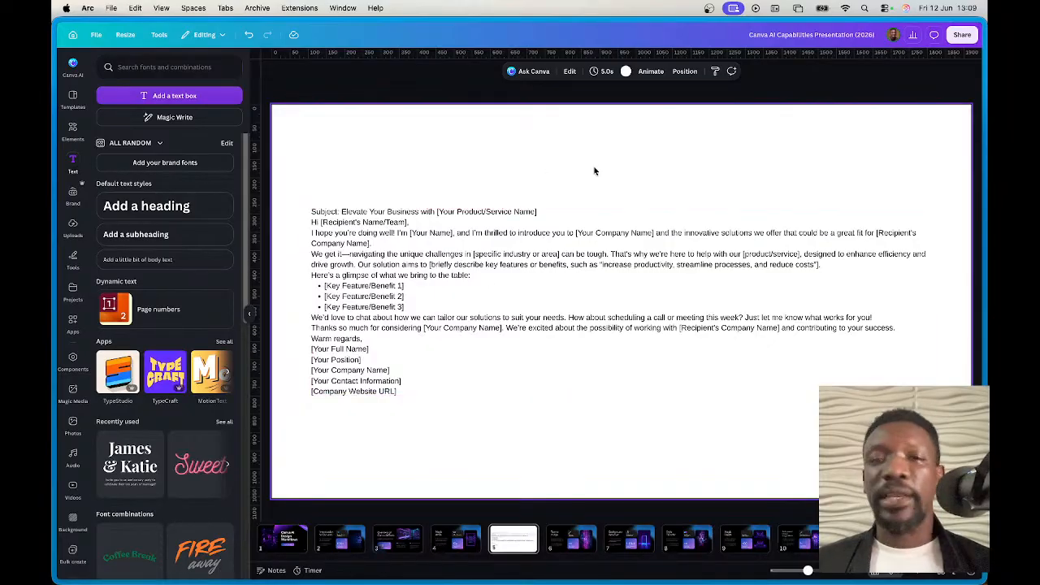
# Step: Shorten the email with Magic Write, refine it with "still too long", replace the original text, and shift the text box slightly up and left
pyautogui.click(410, 320)
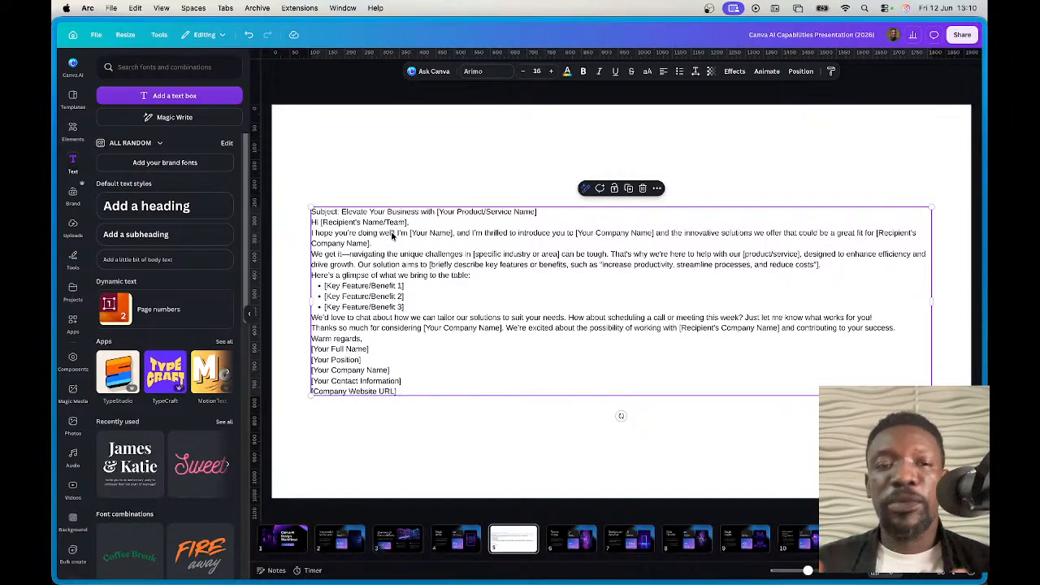
pyautogui.click(586, 191)
pyautogui.moveTo(573, 325)
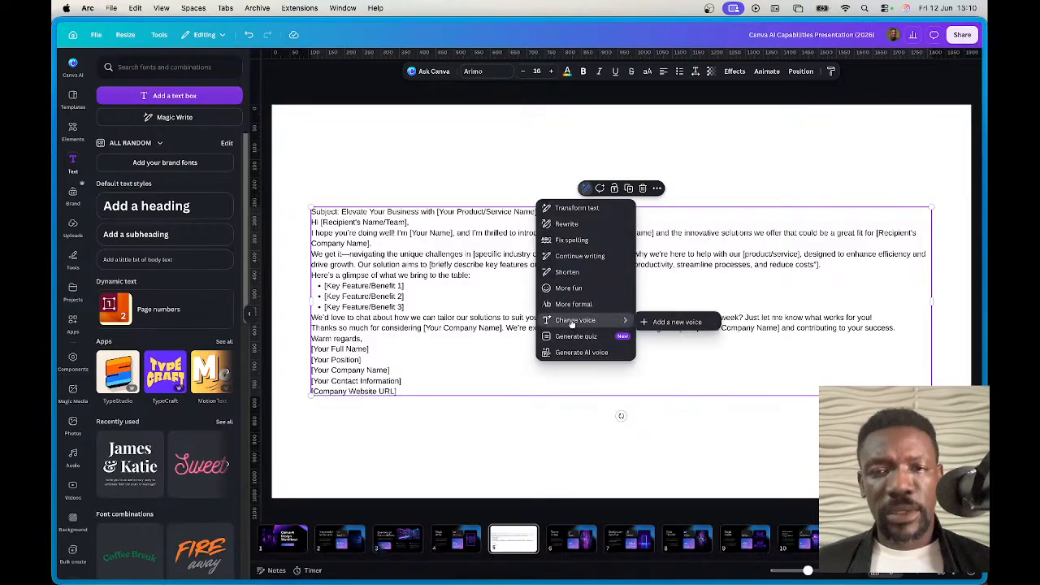
pyautogui.click(567, 272)
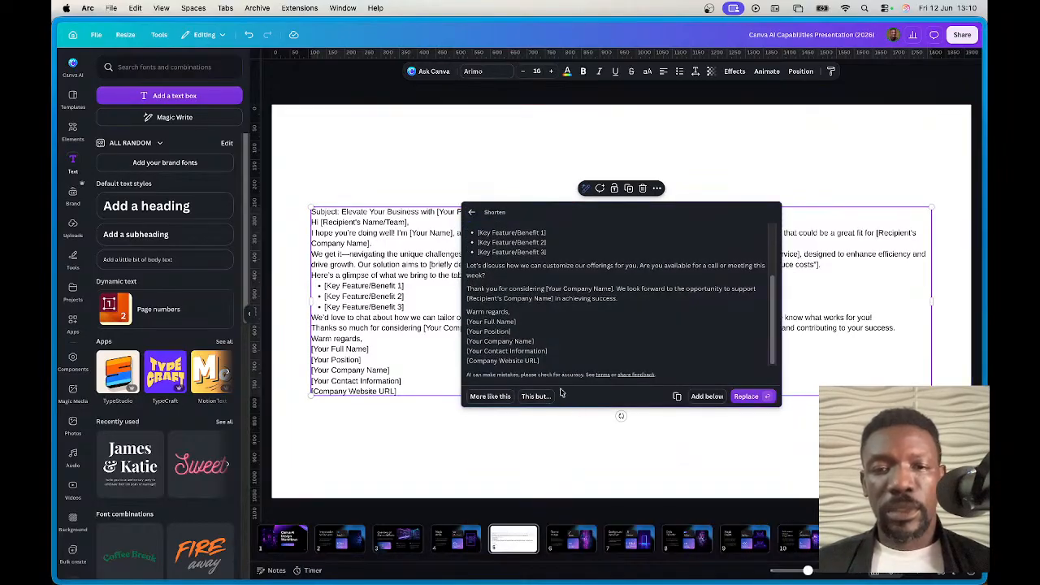
pyautogui.click(537, 396)
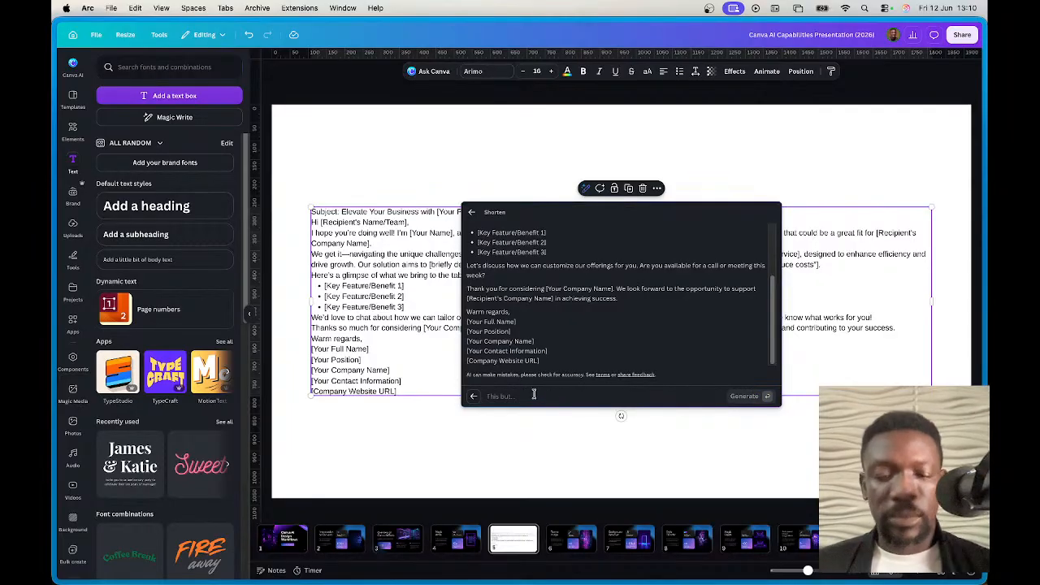
pyautogui.write('still too long')
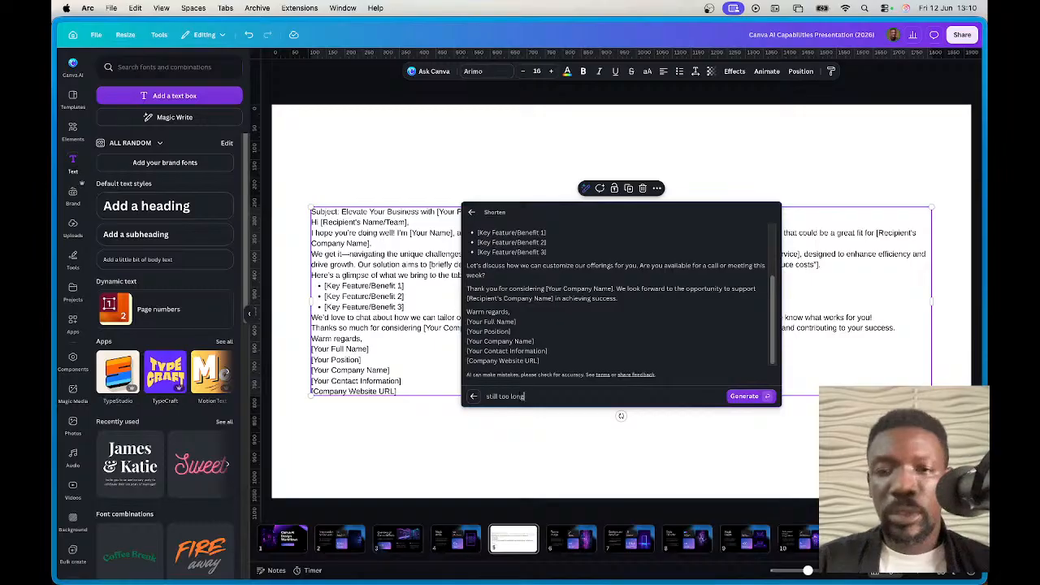
pyautogui.press('Return')
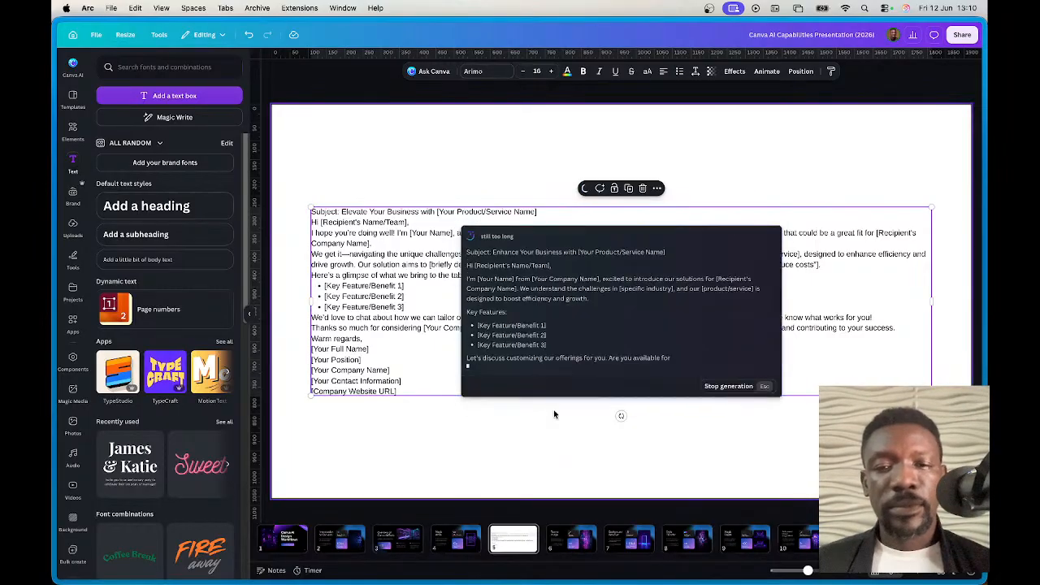
pyautogui.click(736, 393)
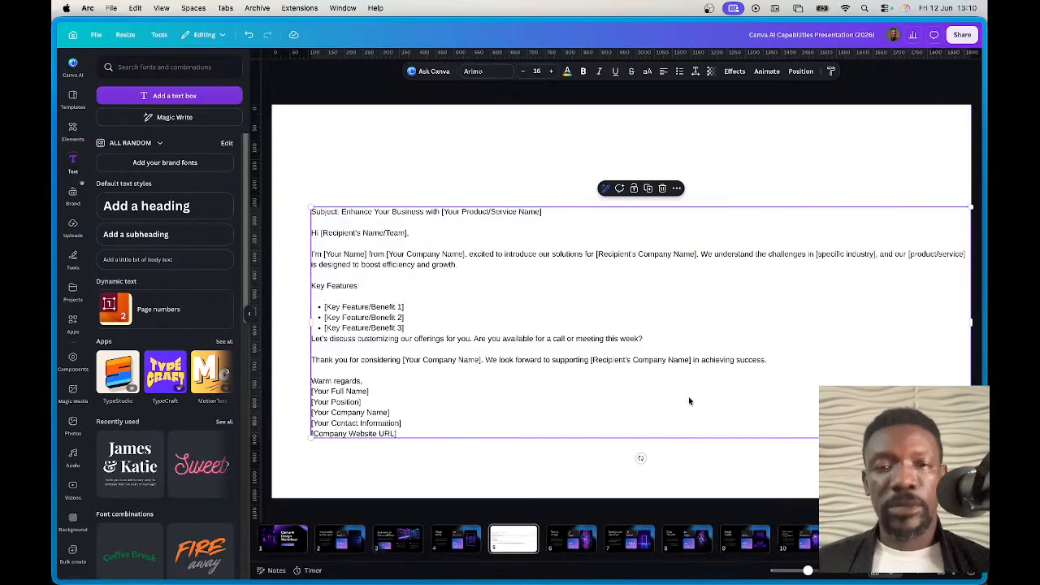
pyautogui.moveTo(465, 262); pyautogui.dragTo(448, 246)
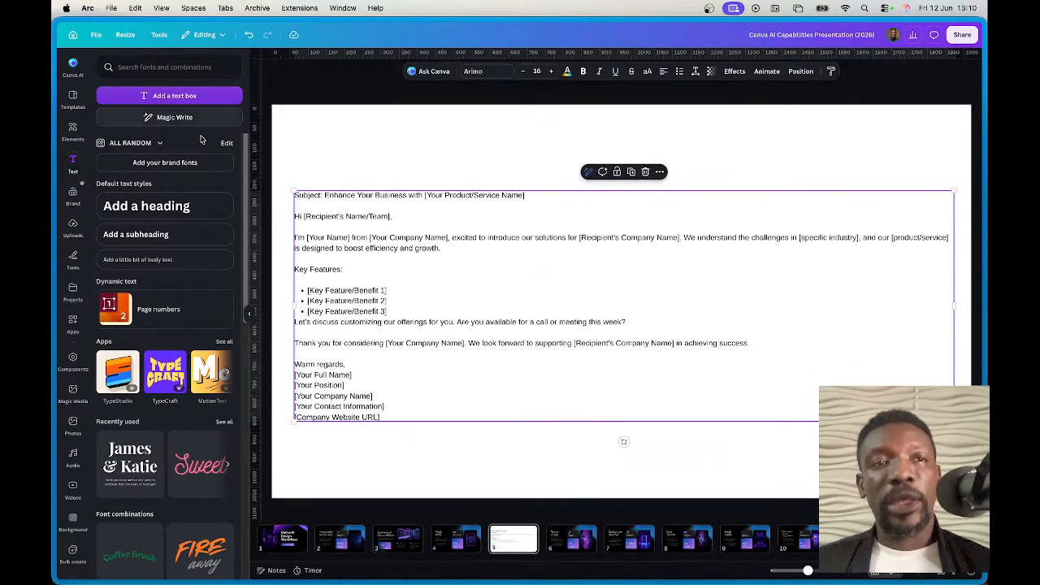
# Step: Review the Canva AI chat history from the presentation outline down to the latest reply
pyautogui.click(73, 64)
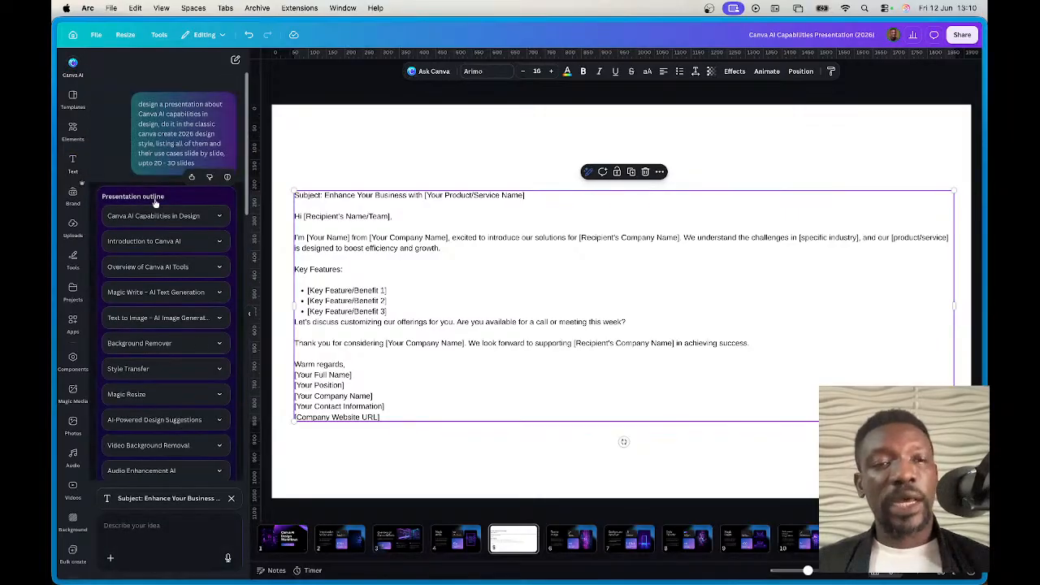
pyautogui.scroll(-10, 200, 325)
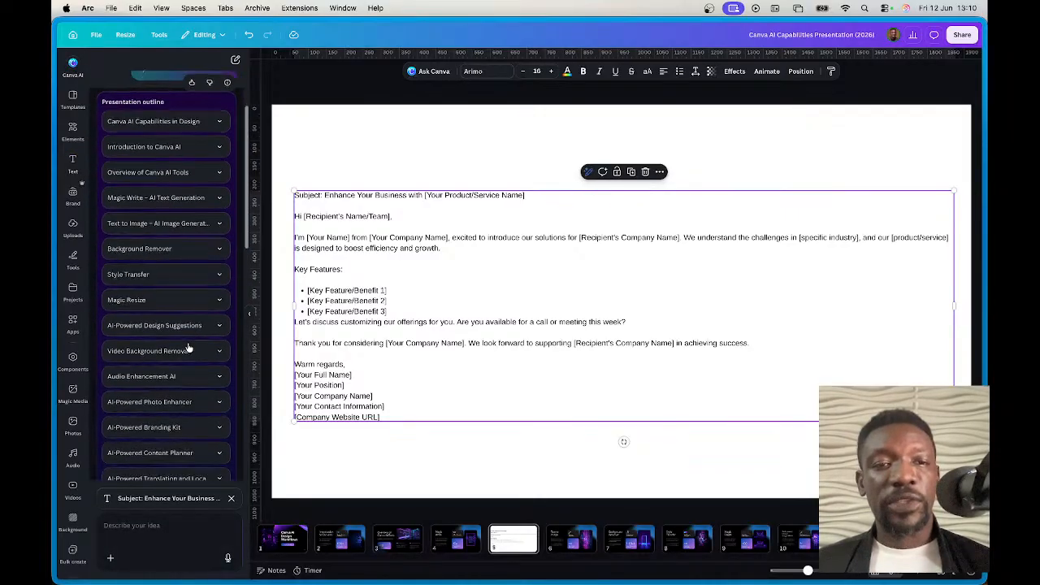
pyautogui.scroll(-5, 204, 364)
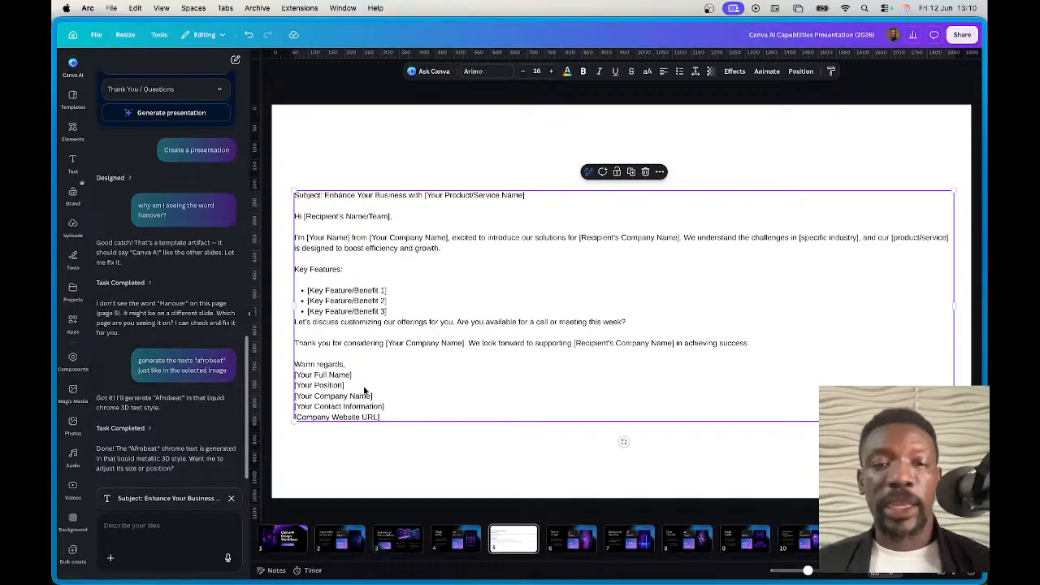
# Step: Select the email text box and widen it to the page's far edge
pyautogui.click(170, 535)
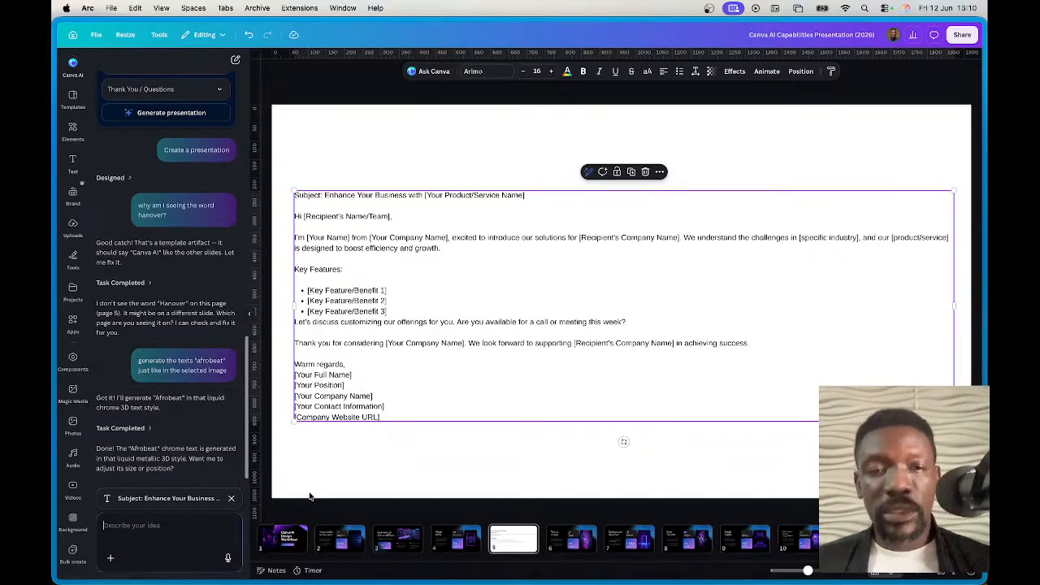
pyautogui.click(426, 162)
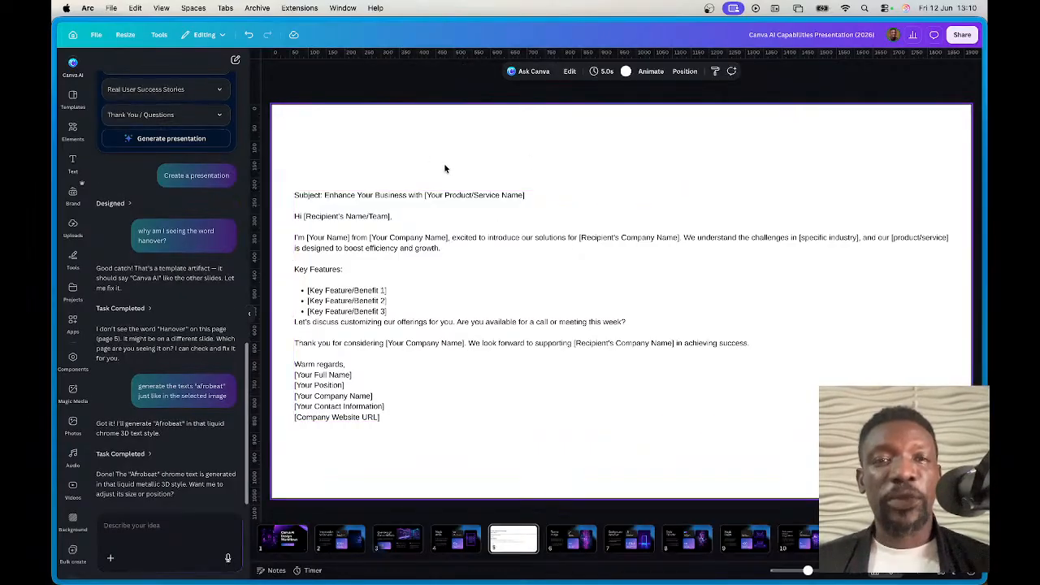
pyautogui.click(382, 200)
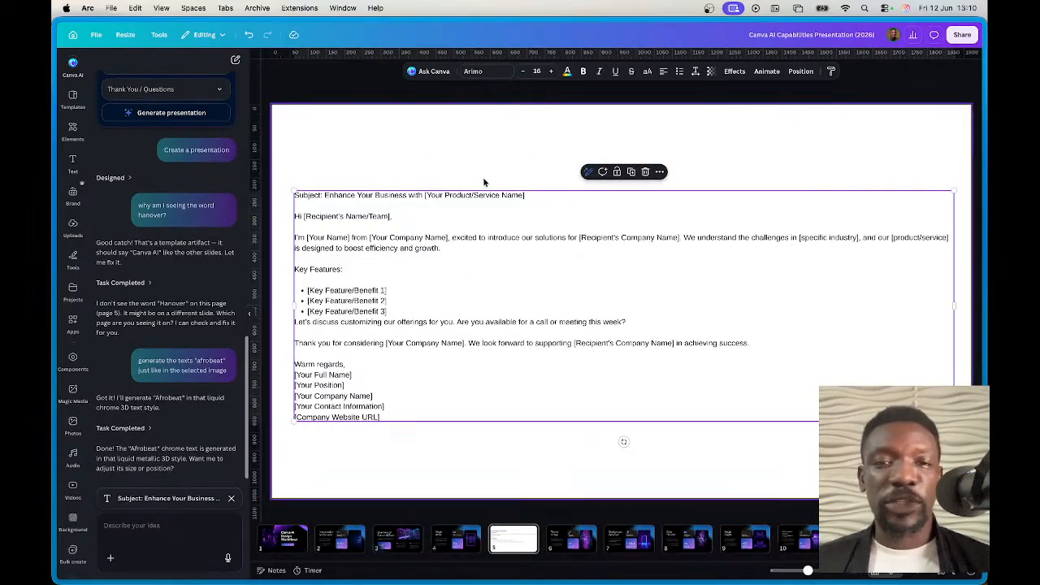
pyautogui.click(442, 200)
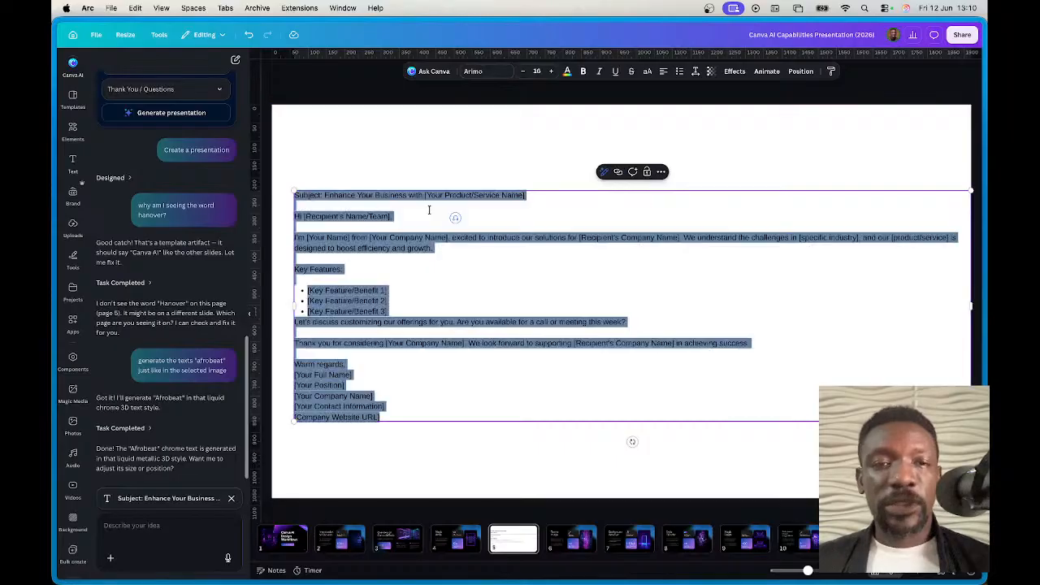
pyautogui.click(473, 146)
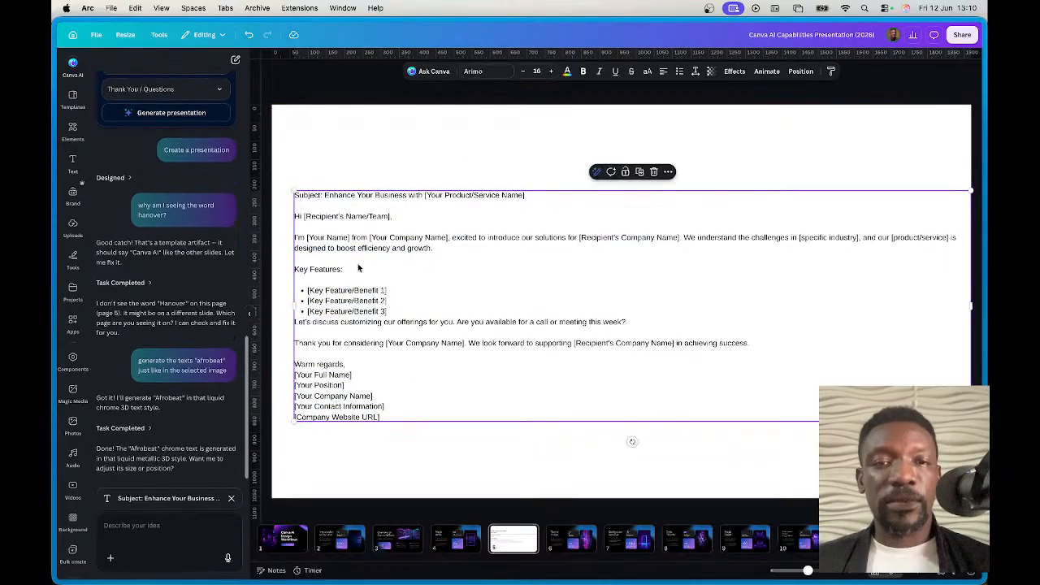
# Step: Ask Canva AI to "make this into a full screen design" for the selected email text
pyautogui.click(148, 537)
pyautogui.write('make this into a full scre')
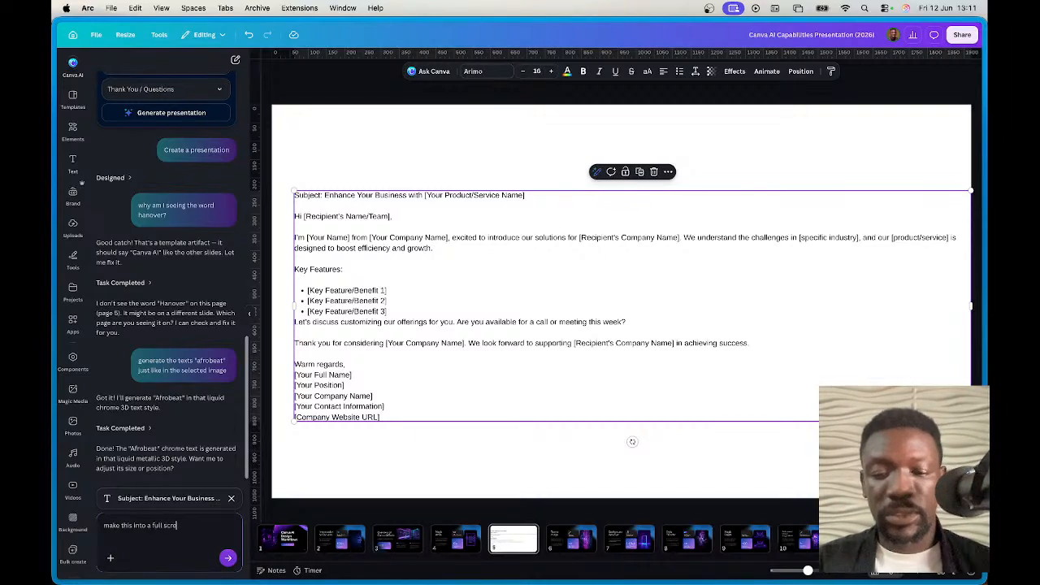
pyautogui.write('de')
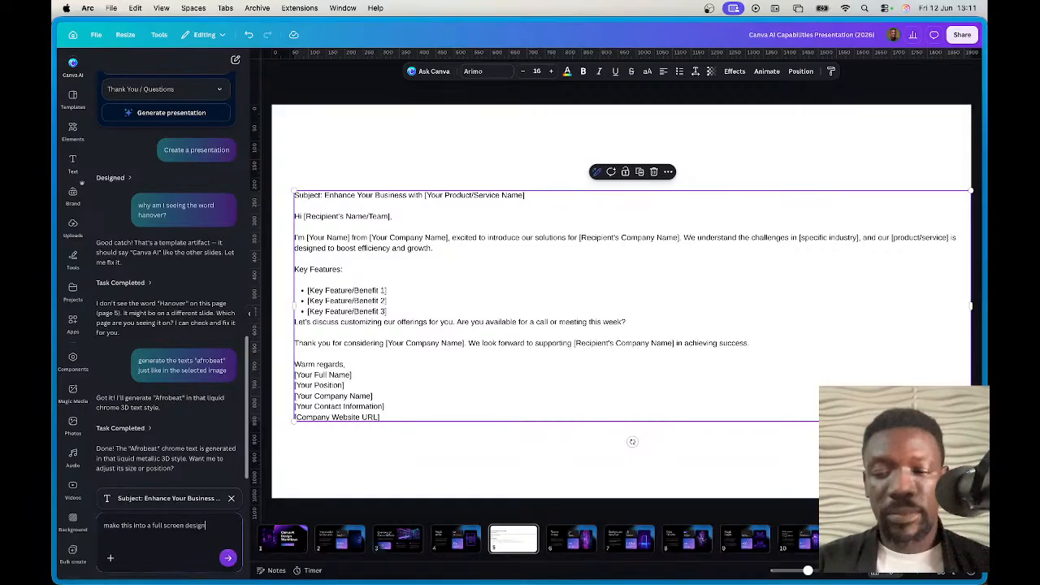
pyautogui.write('sign')
pyautogui.click(228, 559)
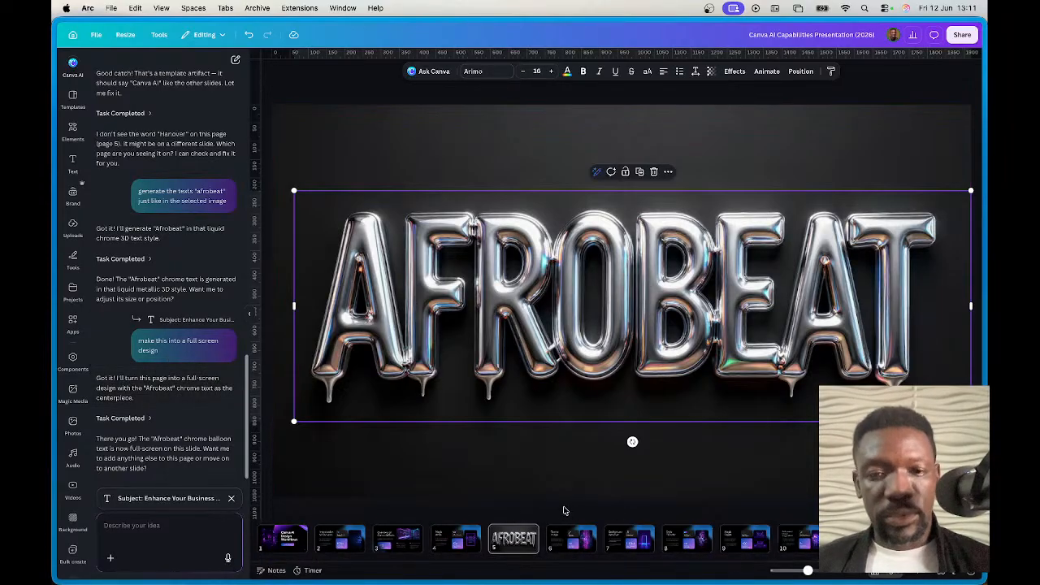
# Step: Undo the full-screen AFROBEAT design on page 5 and look back through the Canva AI chat
pyautogui.click(489, 375)
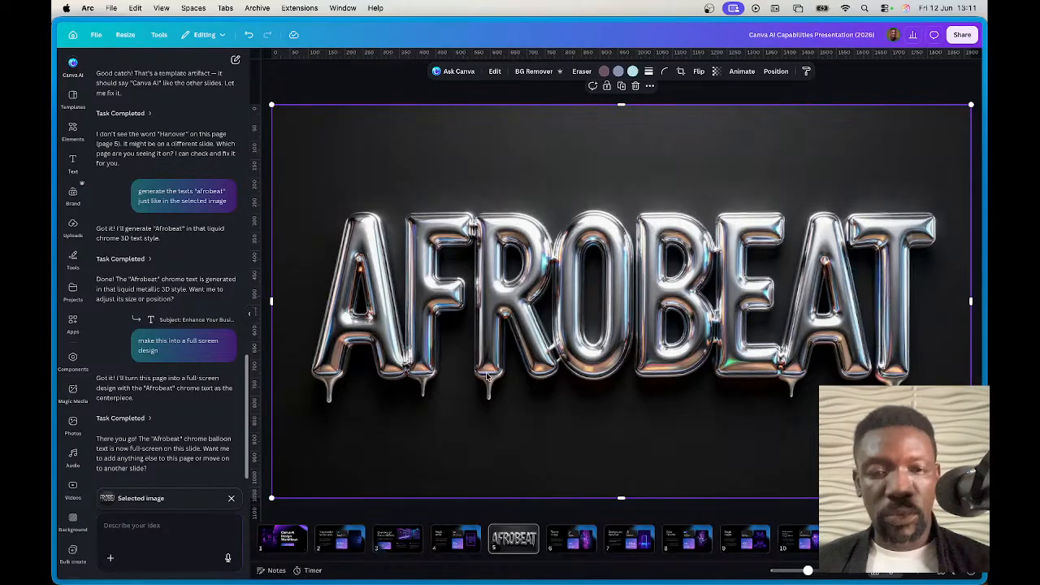
pyautogui.press('super+z')
pyautogui.click(393, 269)
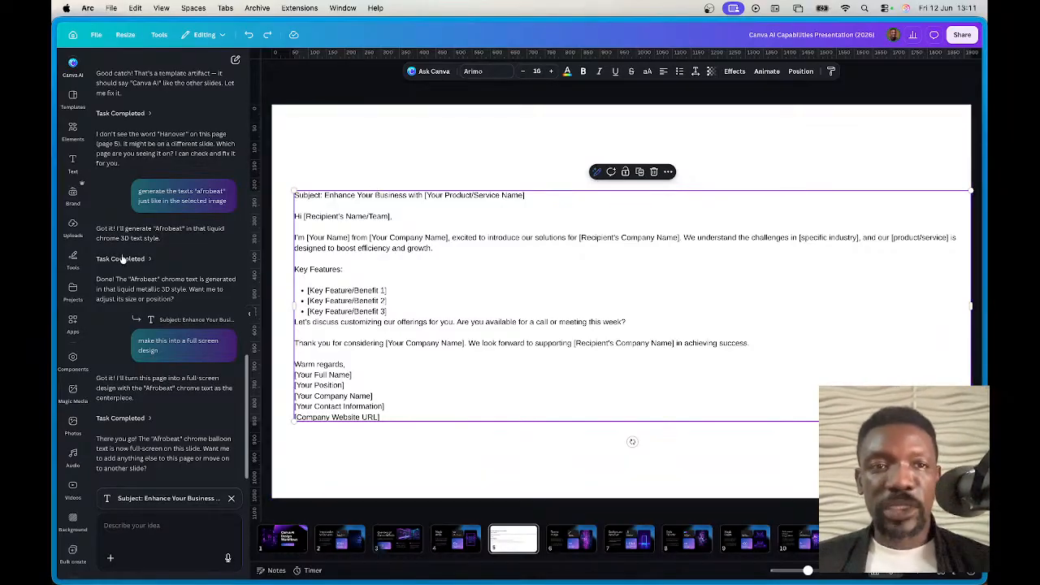
pyautogui.scroll(15, 161, 244)
pyautogui.scroll(-15, 160, 244)
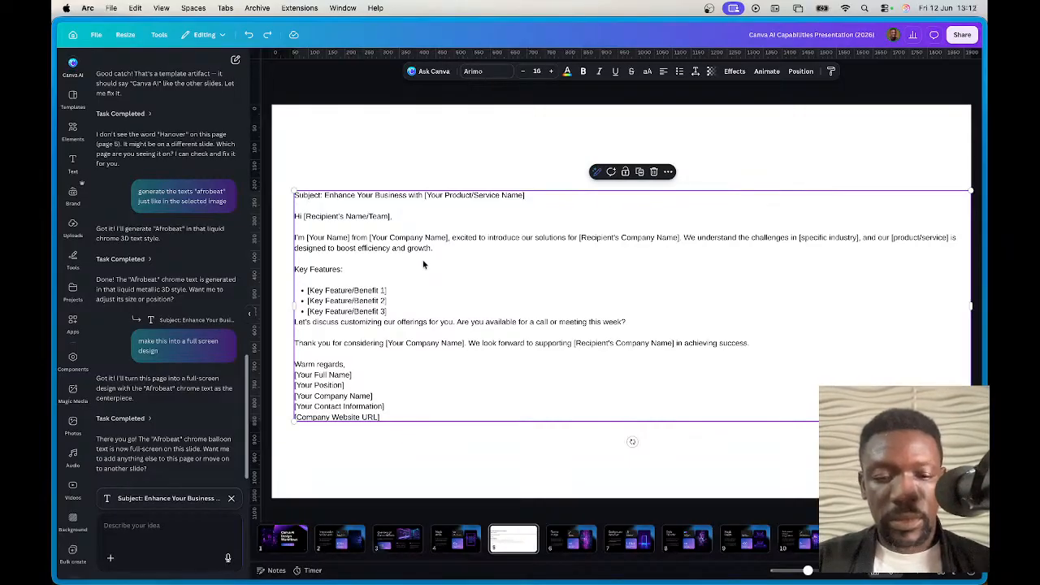
# Step: Create a new blank design in a new browser tab through the address canva.new
pyautogui.press('super+t')
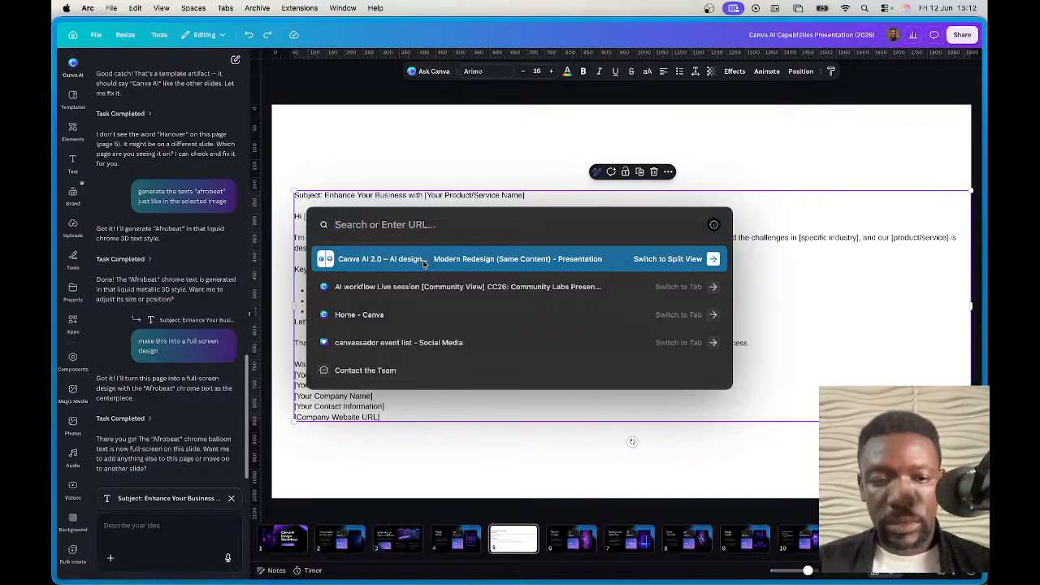
pyautogui.write('canva.')
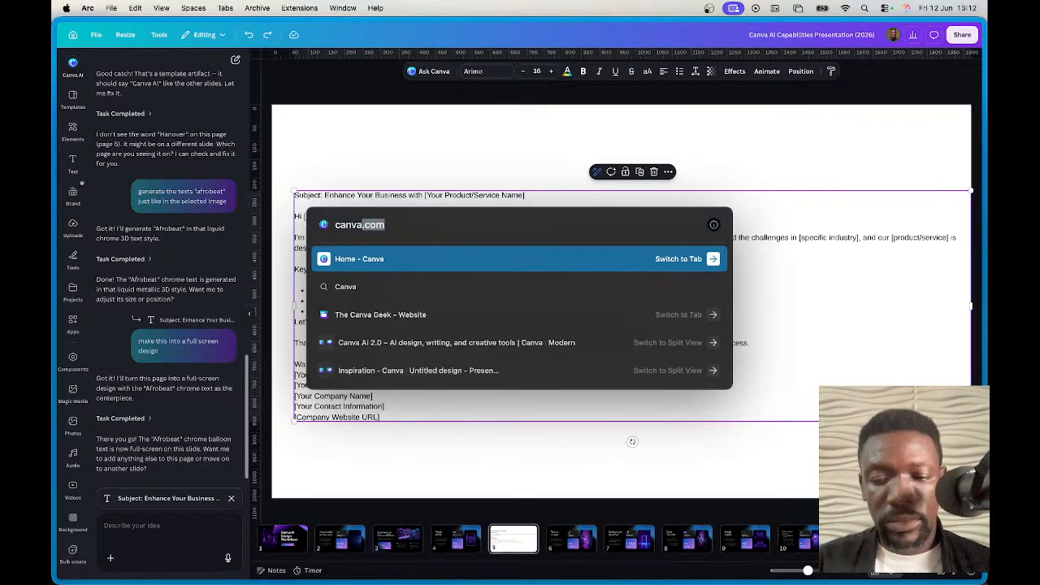
pyautogui.write('new')
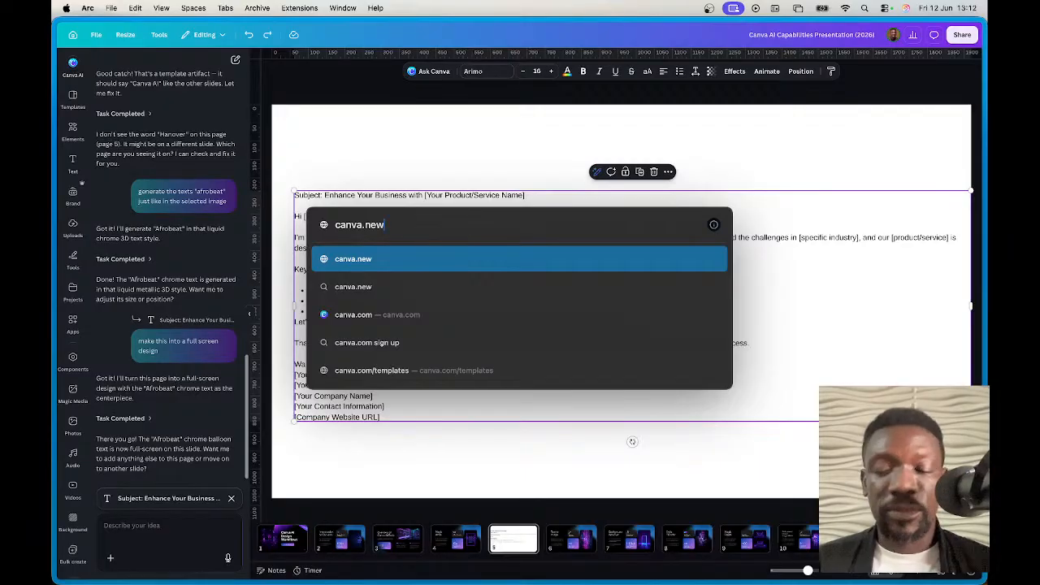
pyautogui.press('Return')
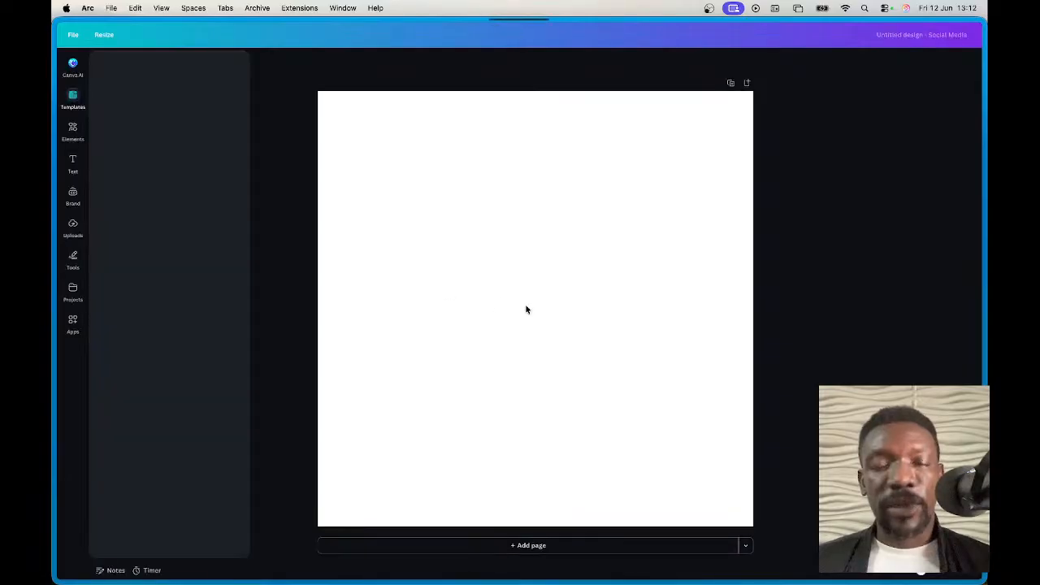
# Step: Browse the Social Media page formats and add a blank Presentation page as page 2 of the design
pyautogui.click(748, 548)
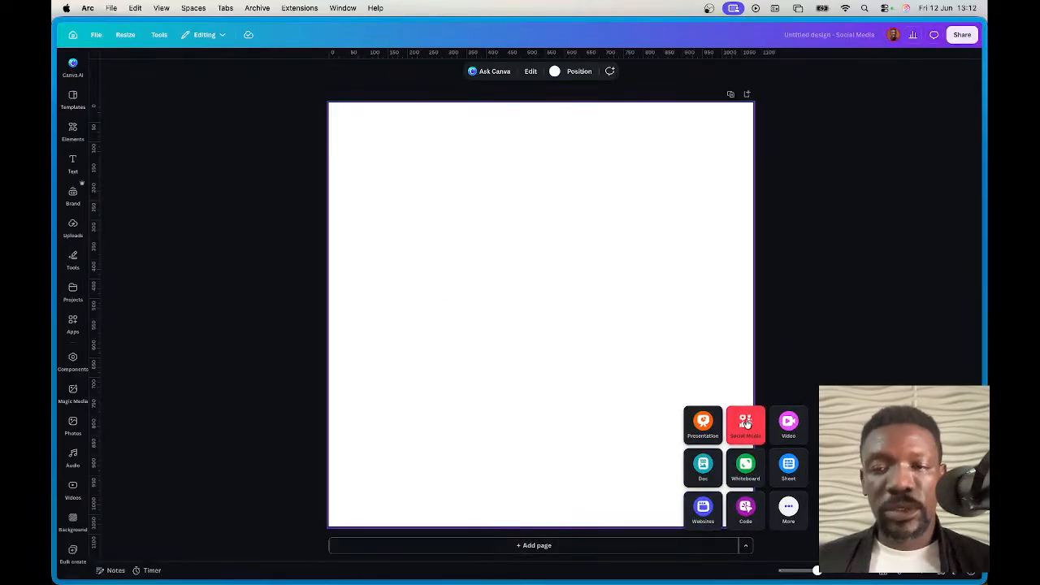
pyautogui.click(492, 317)
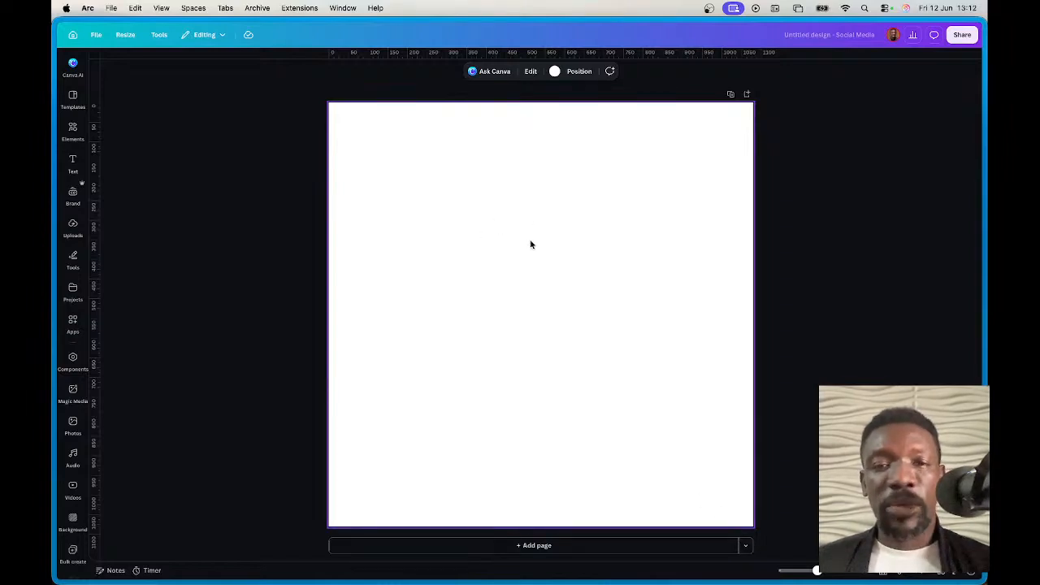
pyautogui.click(747, 551)
pyautogui.click(747, 553)
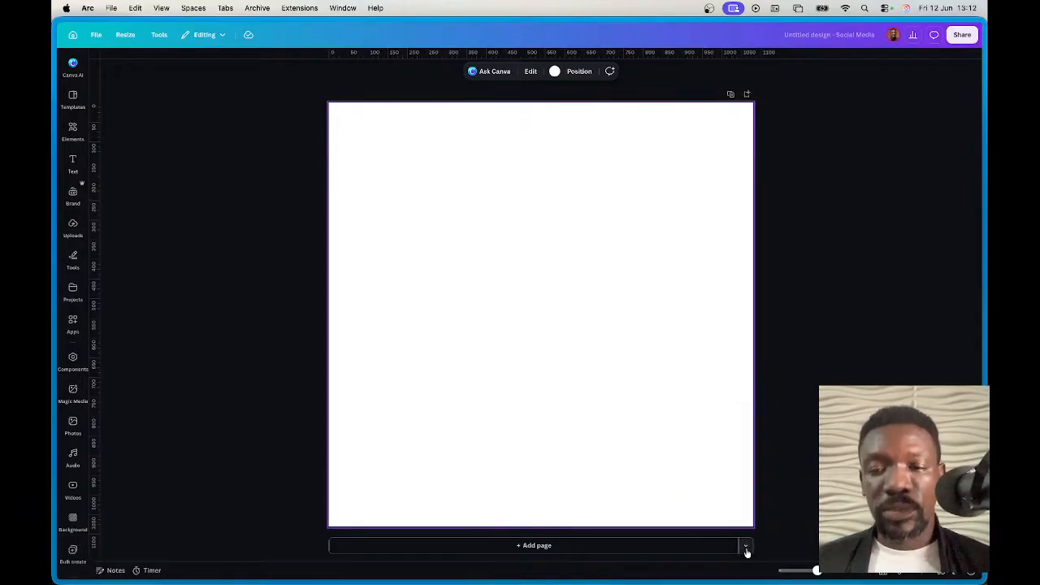
pyautogui.click(747, 551)
pyautogui.click(742, 422)
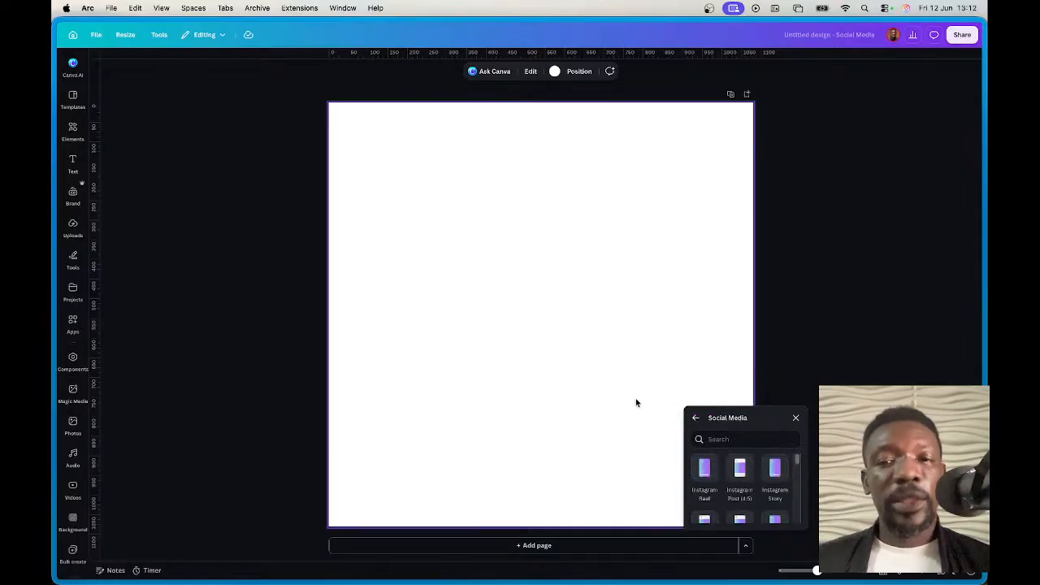
pyautogui.scroll(-2, 740, 467)
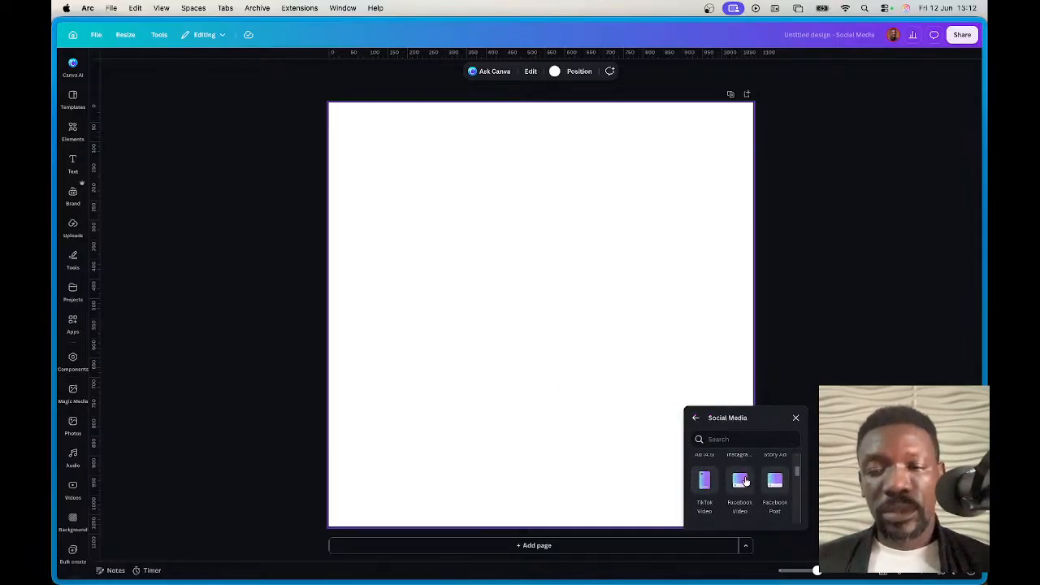
pyautogui.click(695, 418)
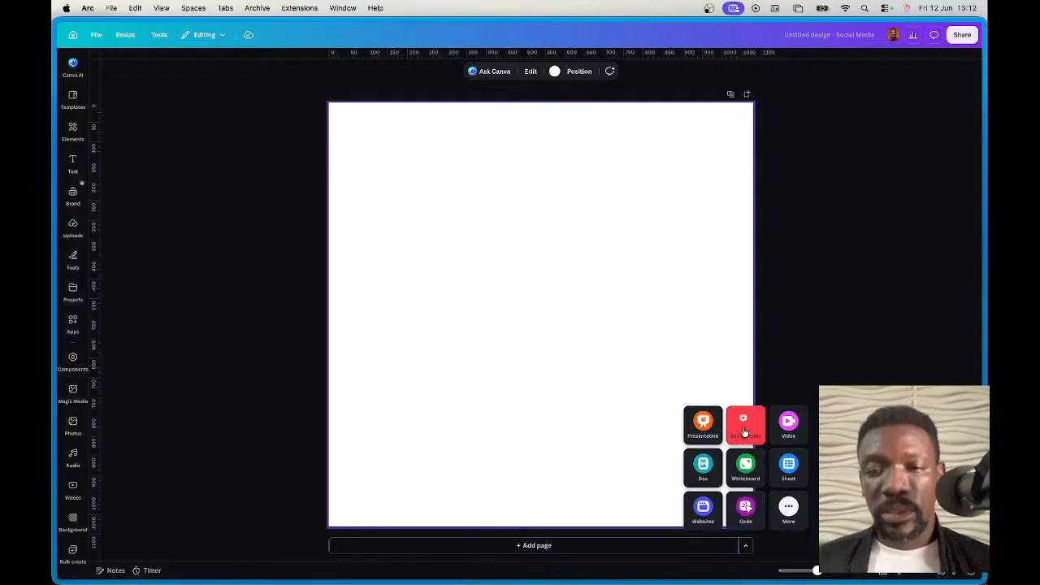
pyautogui.click(703, 423)
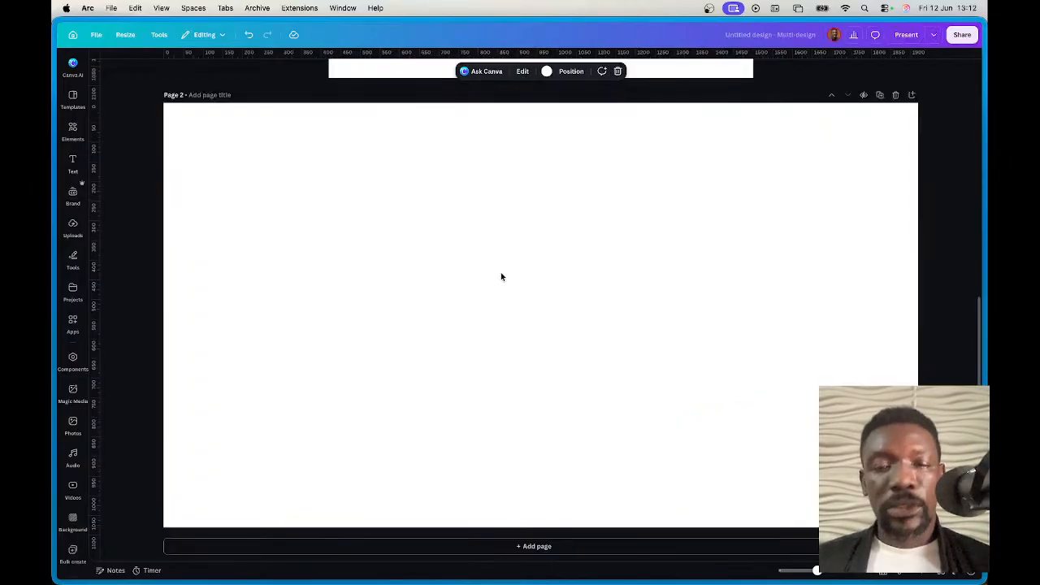
# Step: Paste the sales email onto page 2 and ask Canva AI to "design this for me"
pyautogui.write("Subject: Enhance Your Business with [Your Product/Service Name]  Hi [Recipient's Name/Team],  I'm [Your Name] from [Your Company Name], excited to introduce our solutions for [Recipient's Company Name]. We understand the challenges in [specific industry], and our [product/service] is designed to boost efficiency and growth.  Key Features:  [Key Feature/Benefit 1] [Key Feature/Benefit 2] [Key Feature/Benefit 3] Let's discuss customizing our offerings for you. Are you available for a call or meeting this week?  Thank you for considering [Your Company Name]. We look forward to supporting [Recipient's Company Name] in achieving success.  Warm regards, [Your Full Name] [Your Position] [Your Company Name] [Your Contact Information] [Company Website URL]")
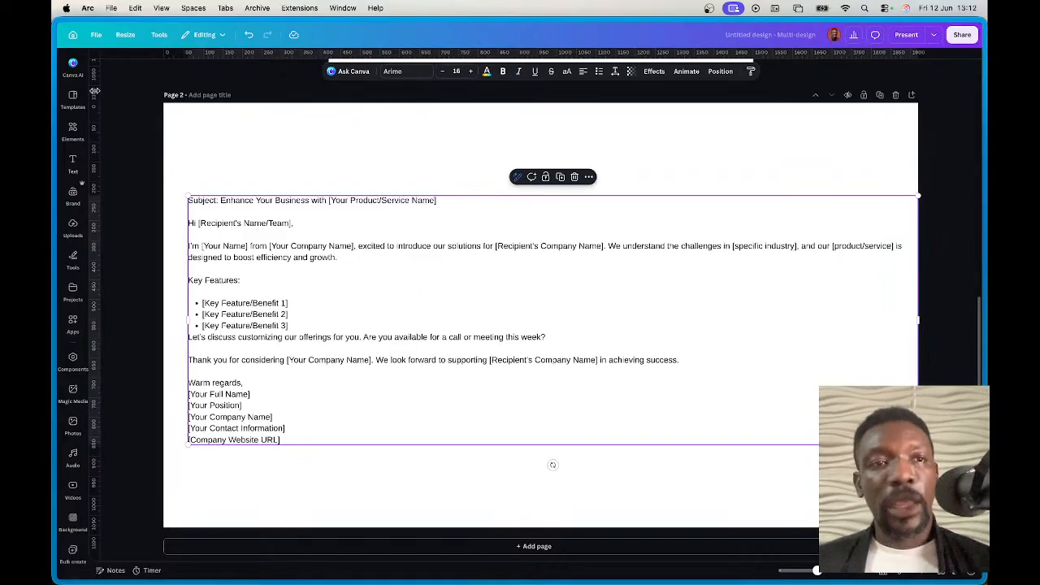
pyautogui.click(72, 63)
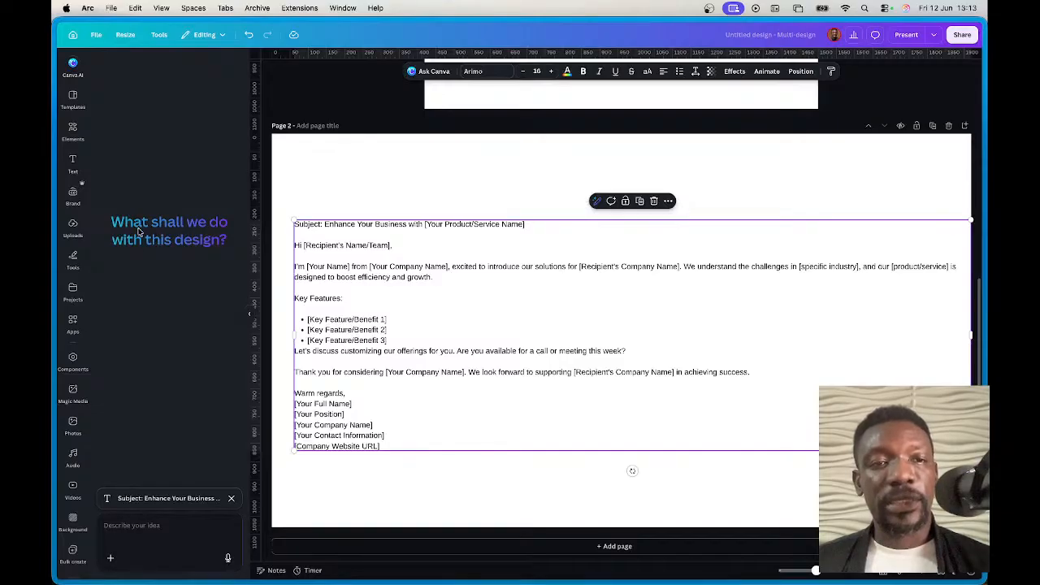
pyautogui.click(151, 533)
pyautogui.write('ma')
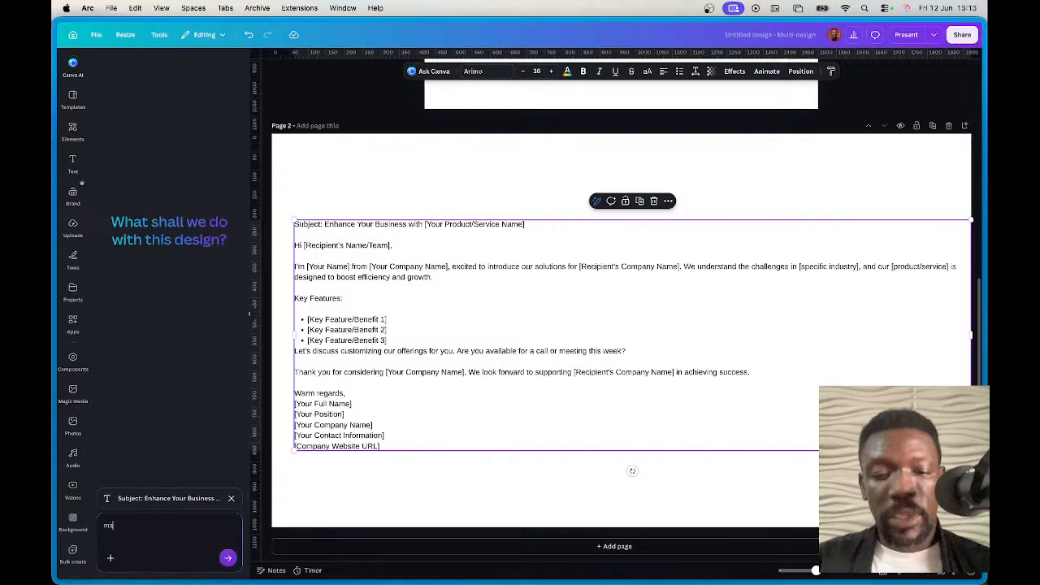
pyautogui.write('ke this')
pyautogui.press('super+a')
pyautogui.write('de')
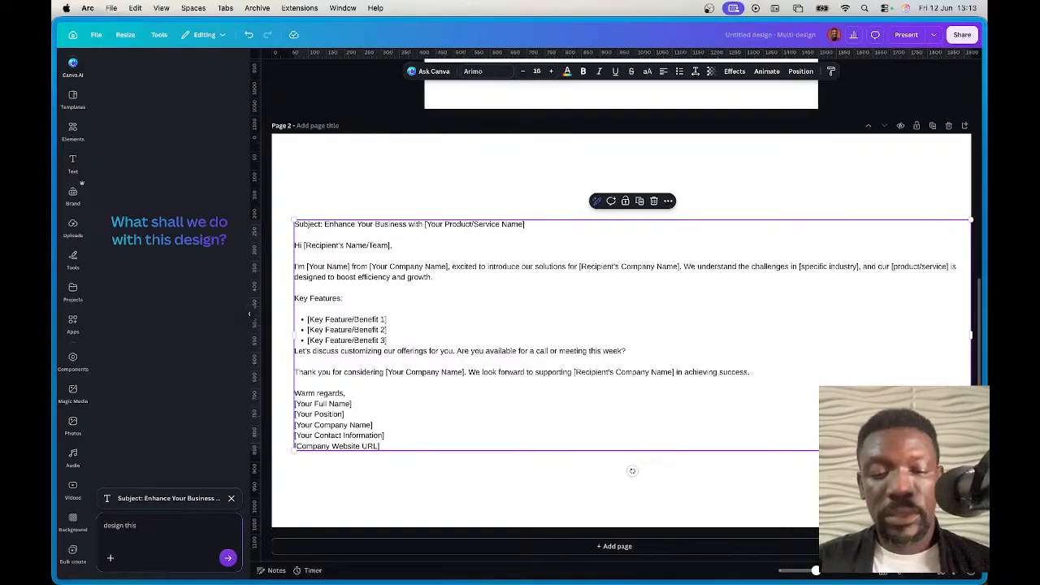
pyautogui.press('Return')
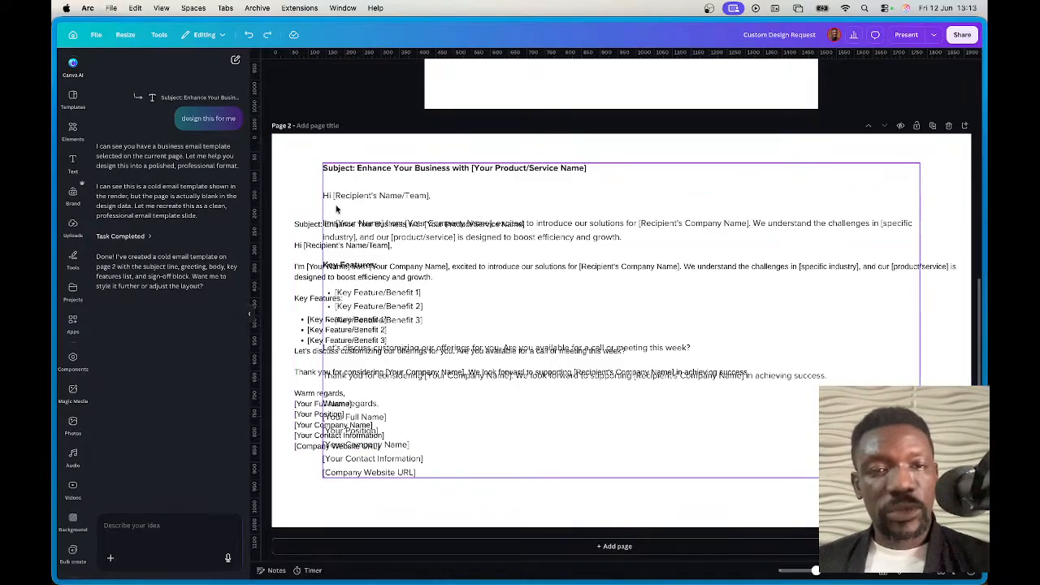
# Step: Delete the original email text box overlapping the AI version and move the AI version slightly down
pyautogui.click(303, 231)
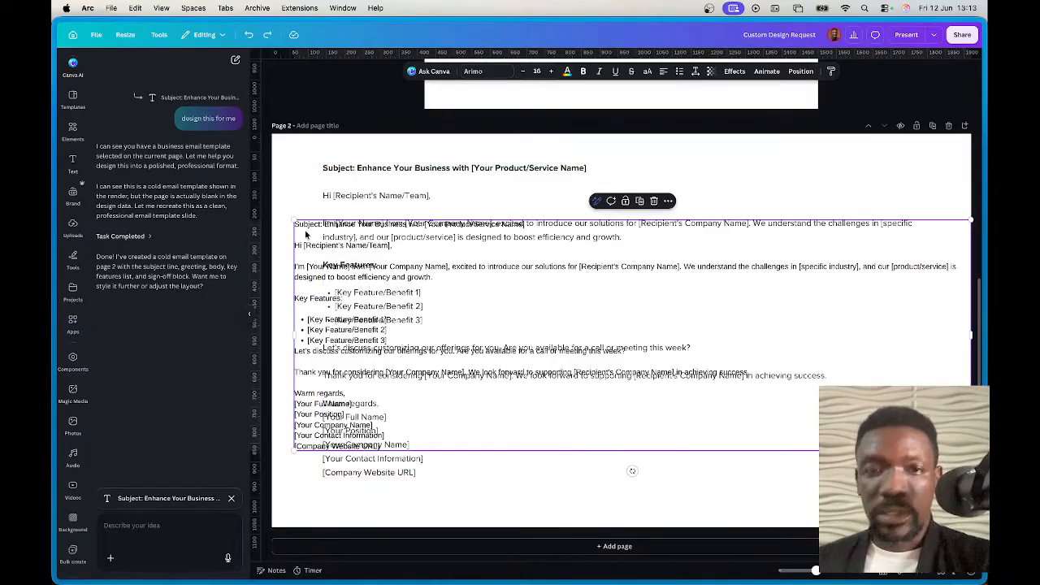
pyautogui.press('Delete')
pyautogui.moveTo(386, 231); pyautogui.dragTo(383, 243)
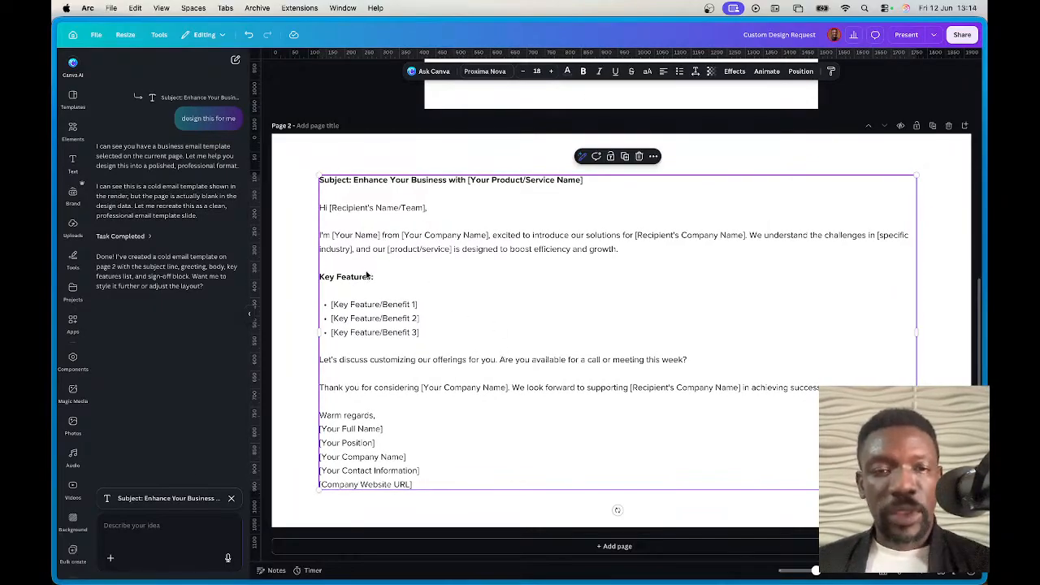
pyautogui.doubleClick(437, 315)
pyautogui.click(288, 168)
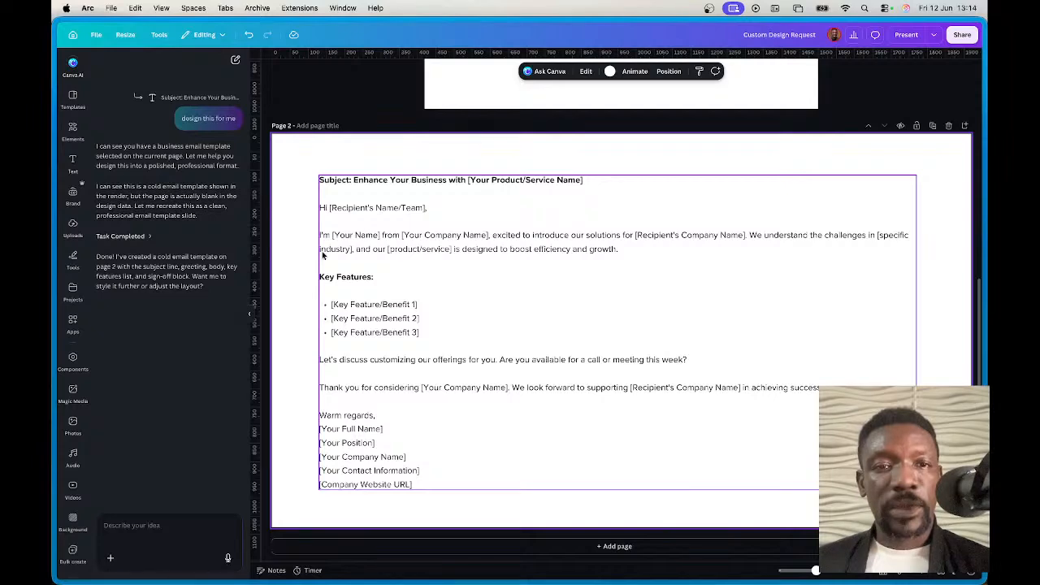
# Step: Cut the passage from "I'm [Your Name]" through "[Key Feature/Benefit 3]" out of the email text
pyautogui.click(322, 238)
pyautogui.click(325, 240)
pyautogui.click(323, 236)
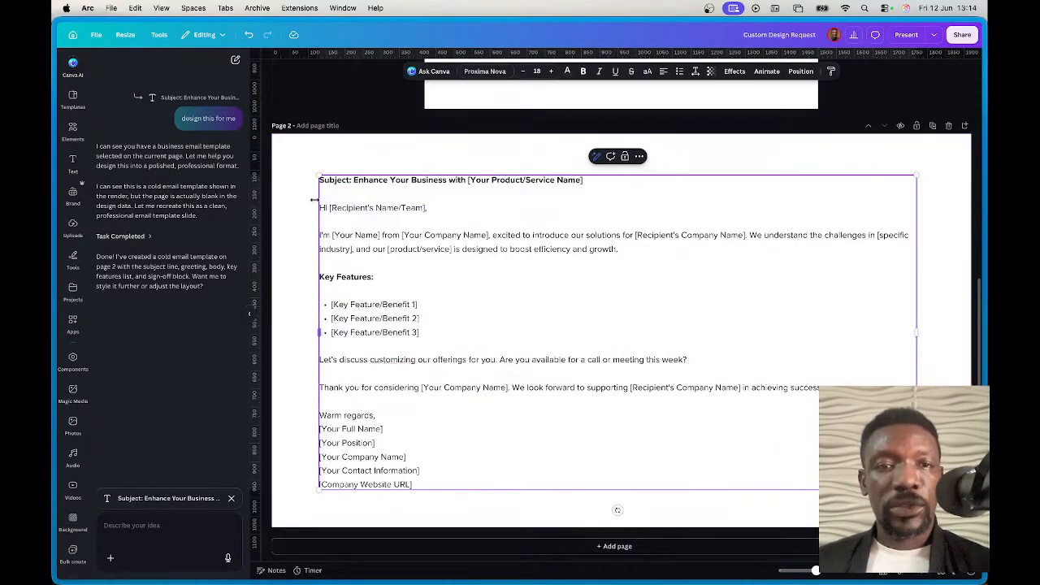
pyautogui.moveTo(436, 336); pyautogui.dragTo(319, 236)
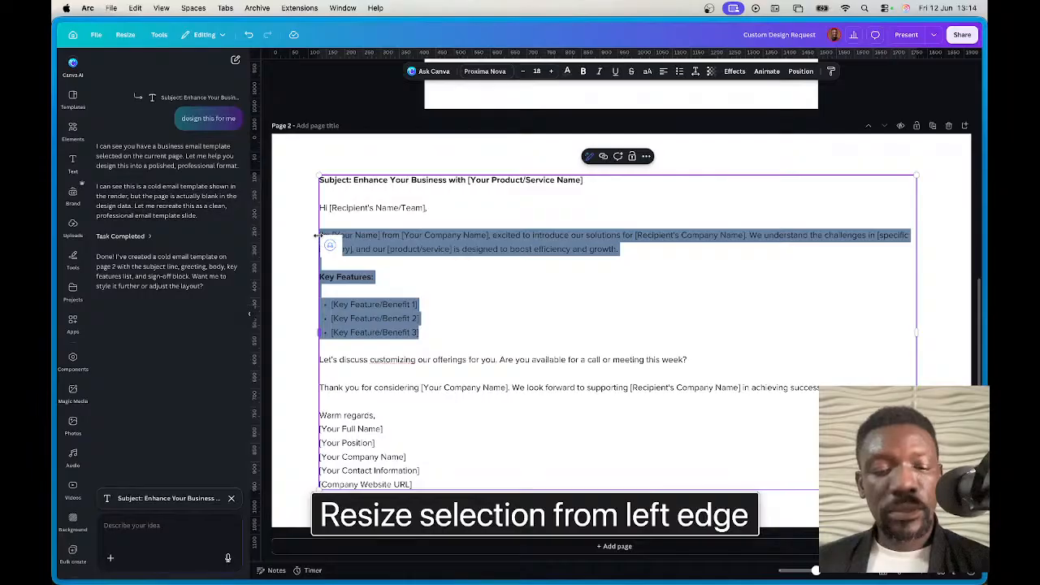
pyautogui.press('BackSpace')
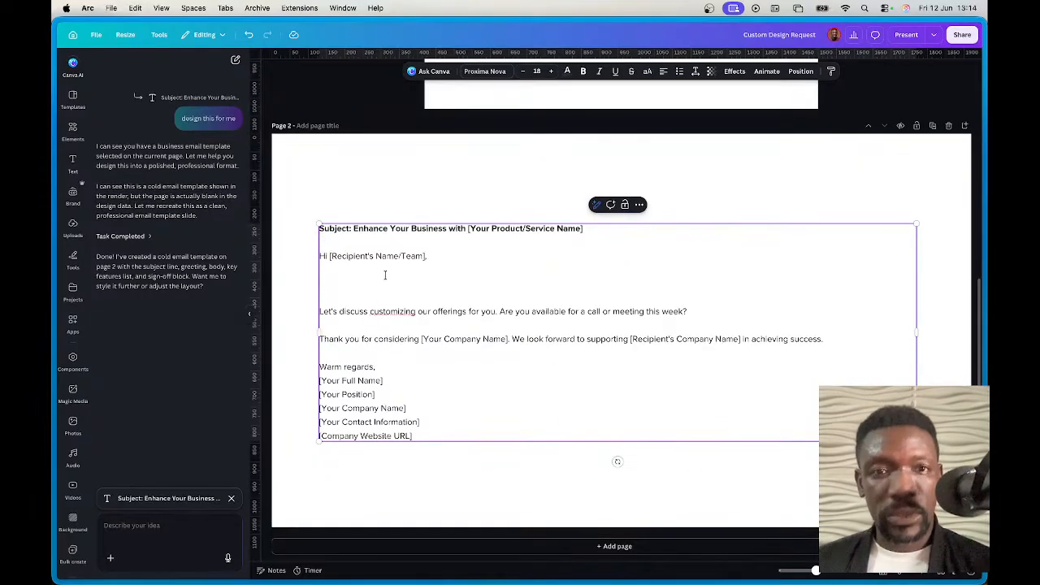
# Step: Remove the remaining email text box and paste the cut passage as a new text box on page 2
pyautogui.hotkey('ctrl', 'z')
pyautogui.hotkey('ctrl', 'z')
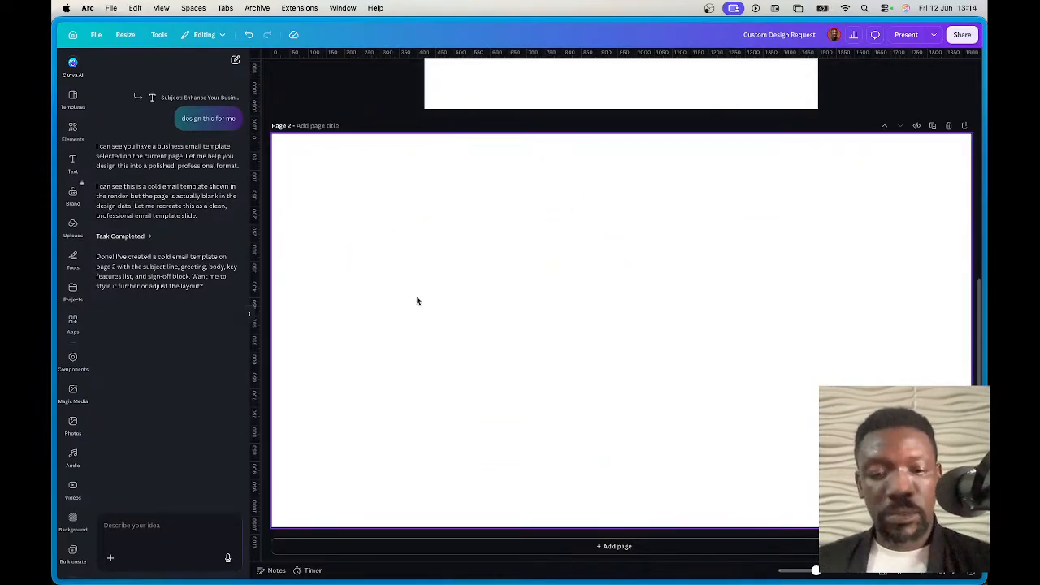
pyautogui.click(419, 213)
pyautogui.click(587, 317)
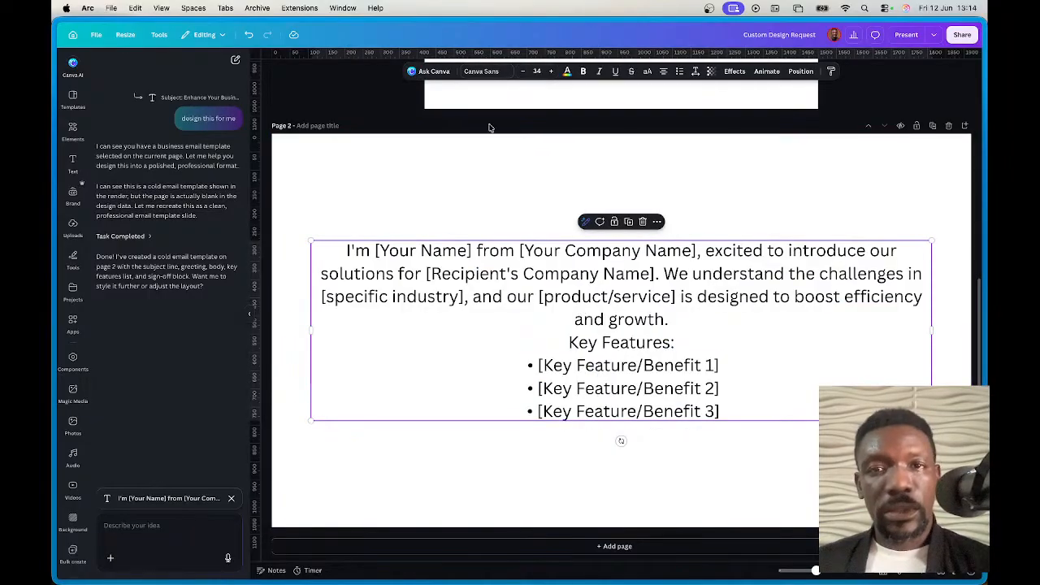
# Step: Left-align the pasted email passage on page 2 and ask Canva AI to "redesign this for a screen presentation"
pyautogui.click(663, 72)
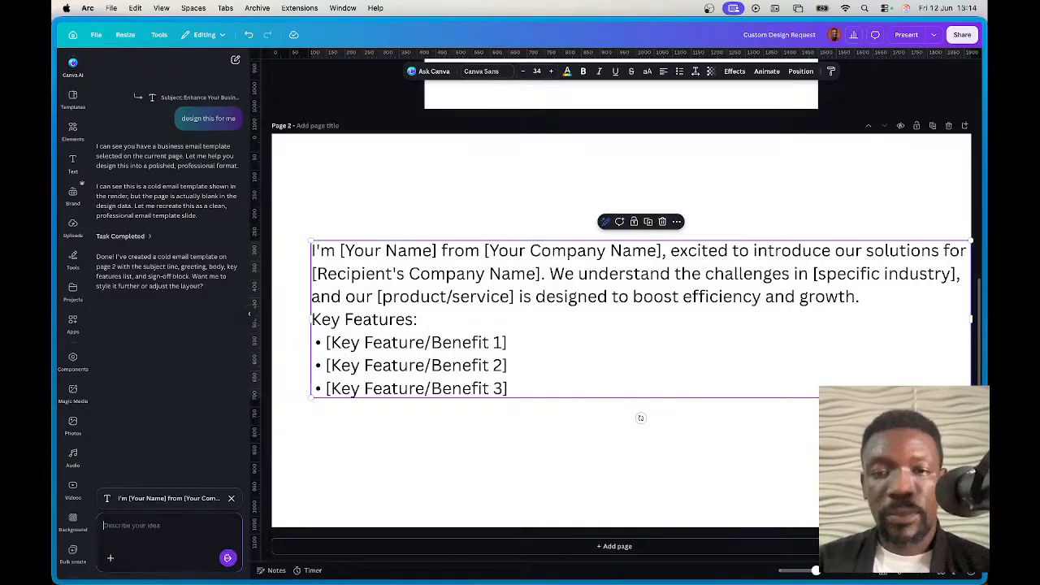
pyautogui.press('Return')
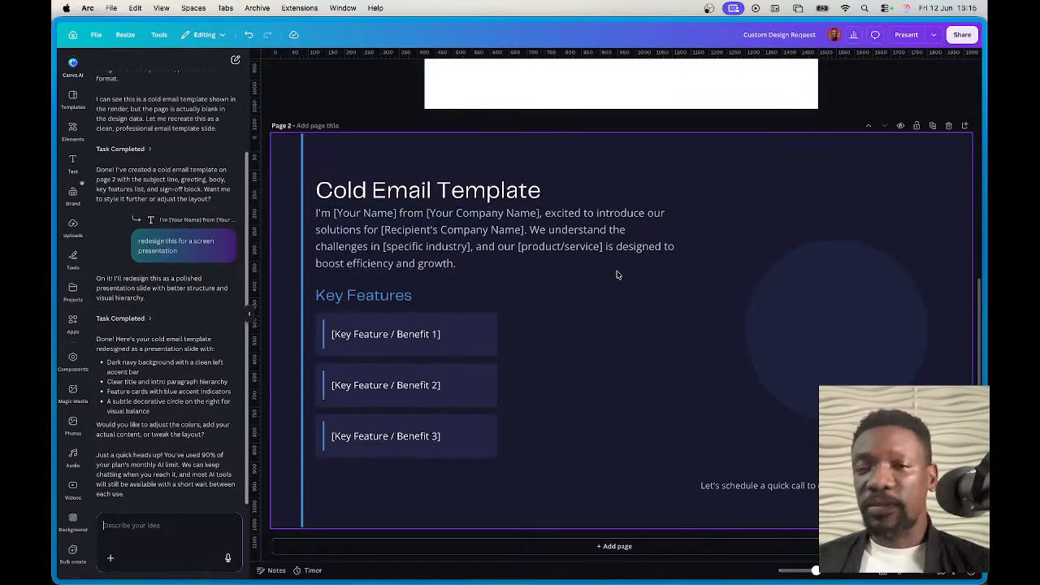
# Step: Recolor the large decorative circle on the Cold Email Template page light pink
pyautogui.click(799, 333)
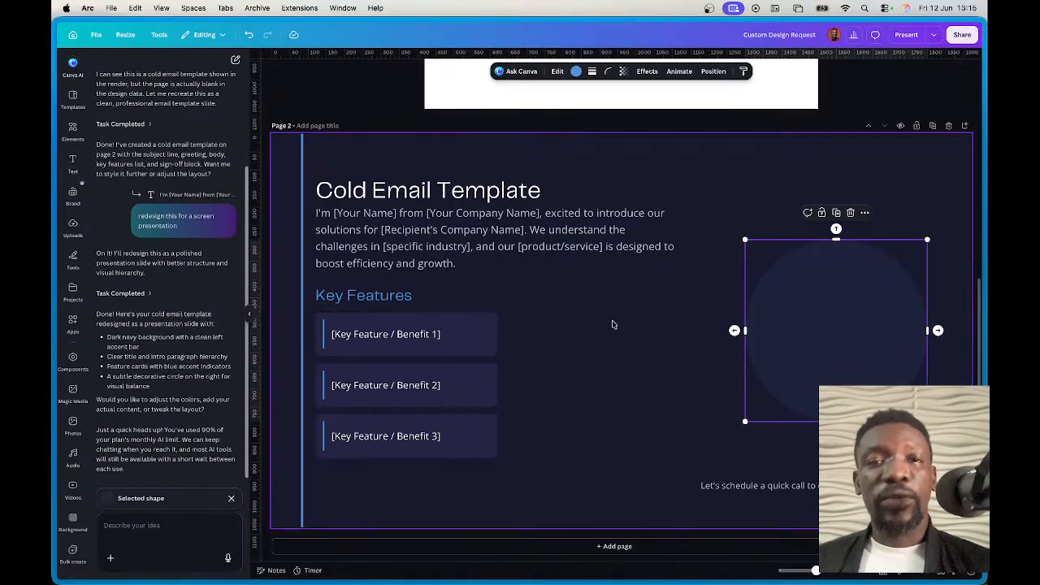
pyautogui.click(576, 72)
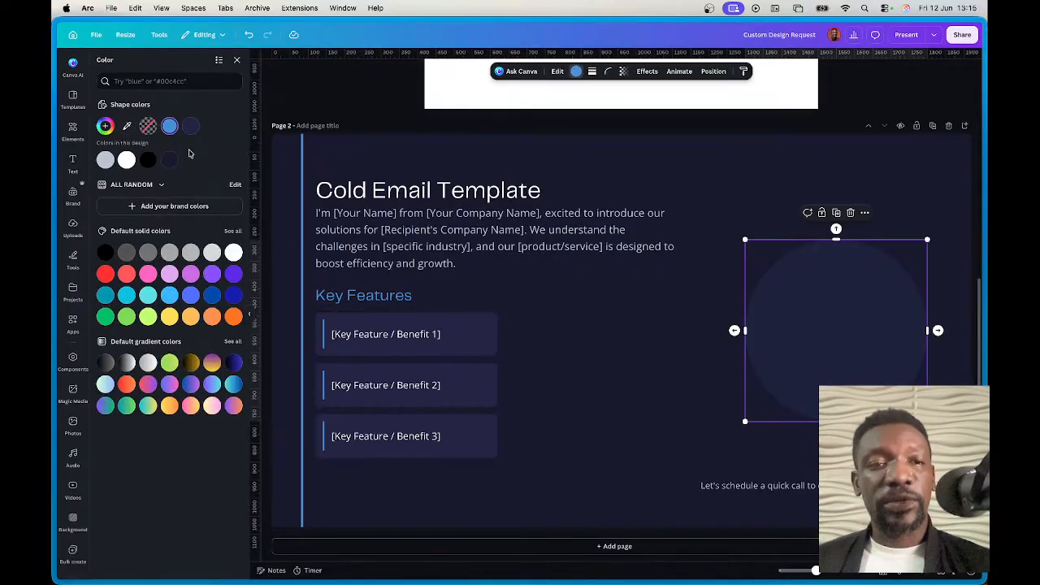
pyautogui.click(169, 274)
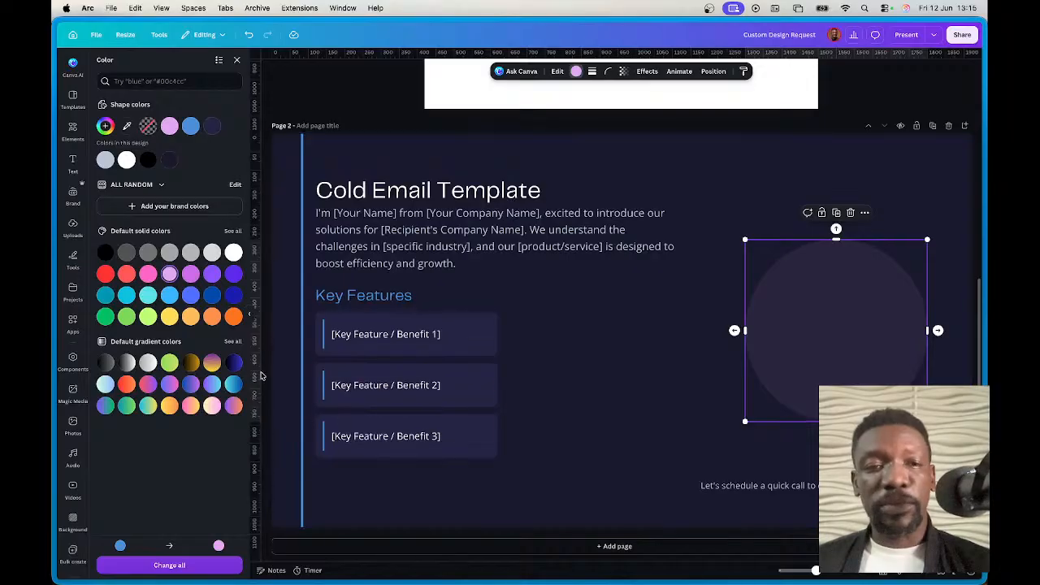
# Step: Switch to the "Canva AI Capabilities Presentation (2026)" design, look at the email text's AI writing options, and open page 6
pyautogui.moveTo(55, 268)
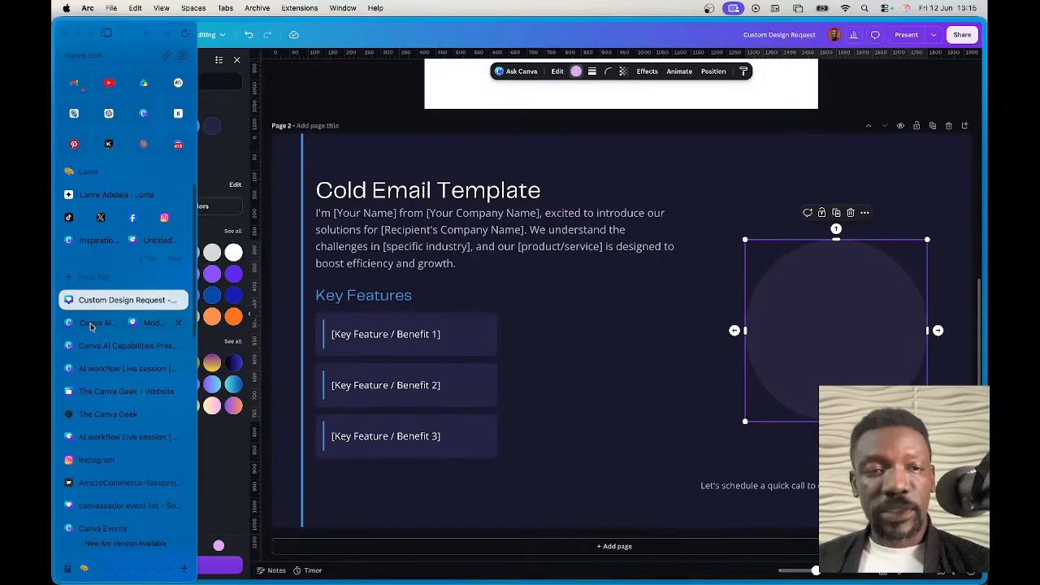
pyautogui.click(91, 324)
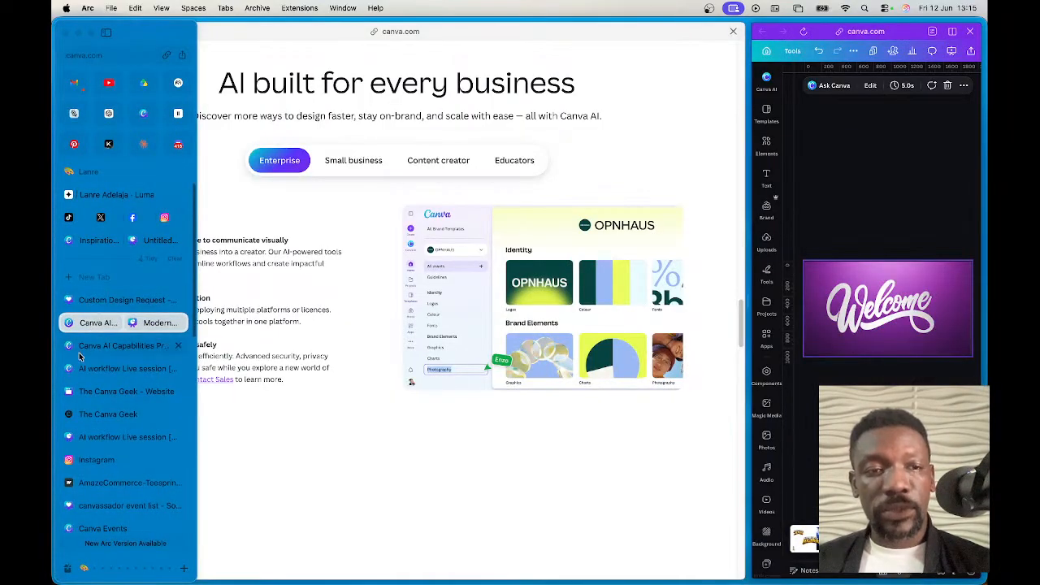
pyautogui.click(82, 347)
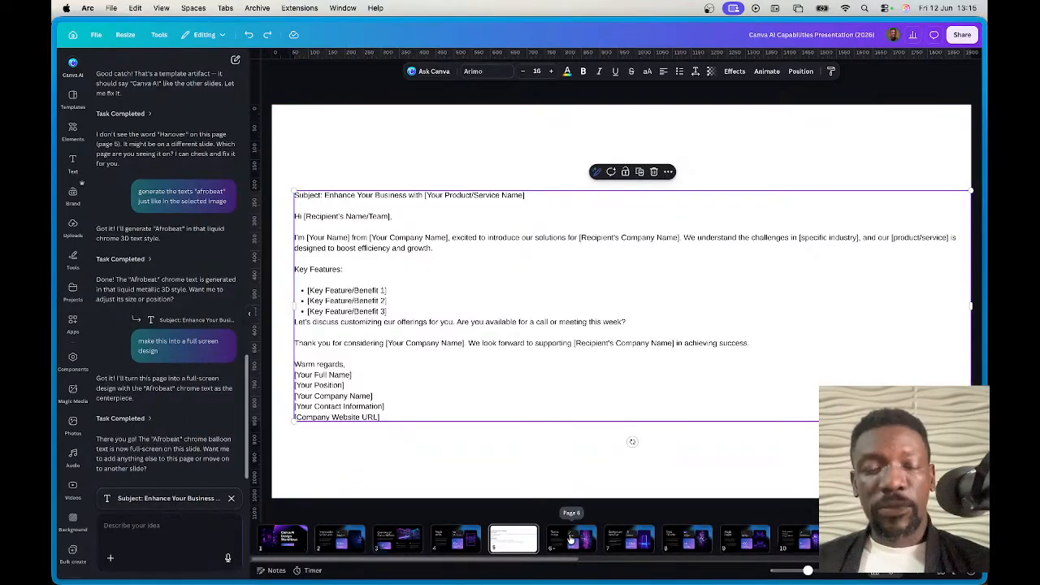
pyautogui.click(598, 171)
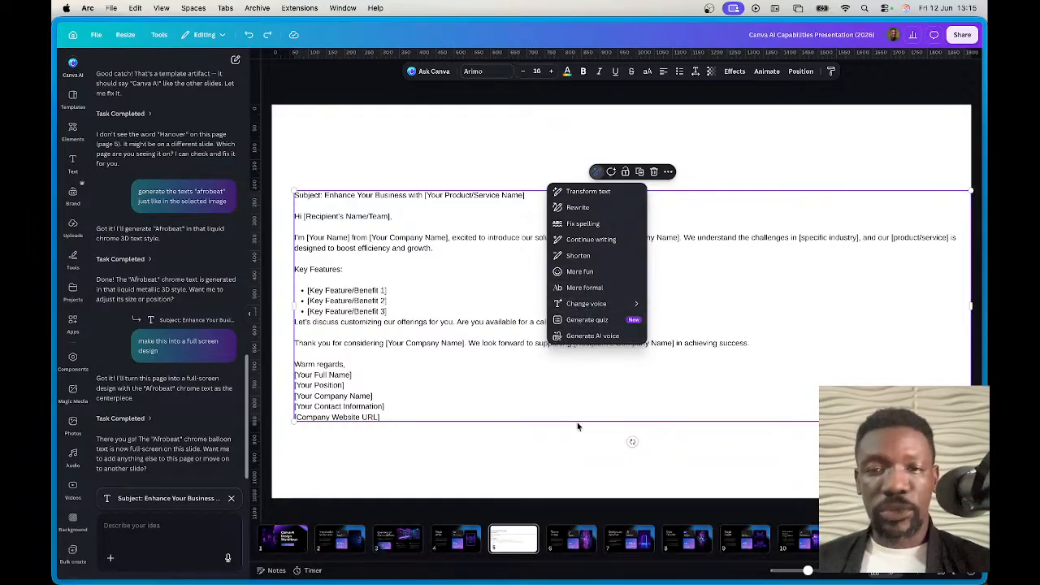
pyautogui.click(571, 539)
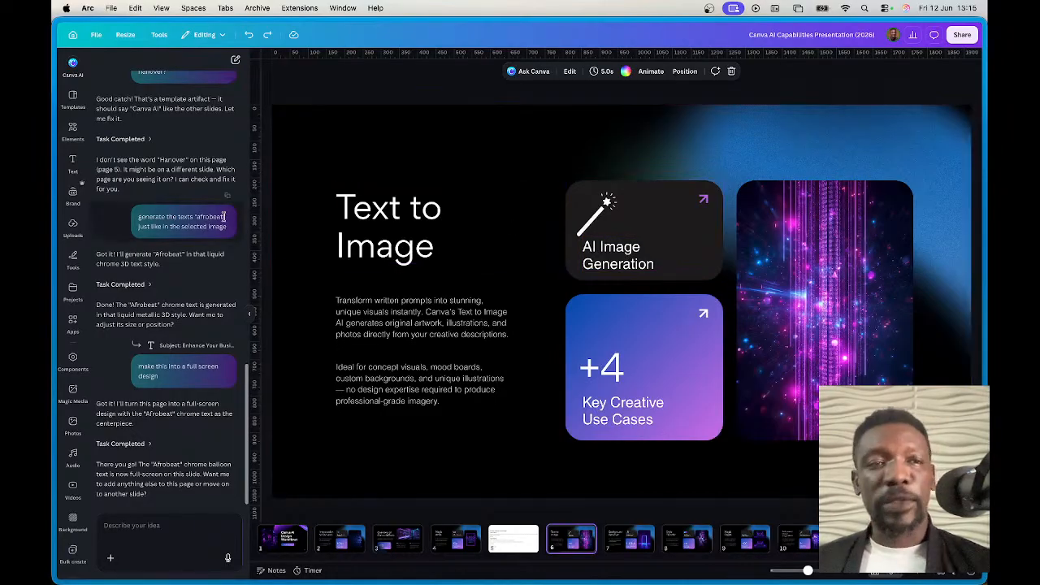
# Step: Search the photo elements for "turtle under water"
pyautogui.click(73, 128)
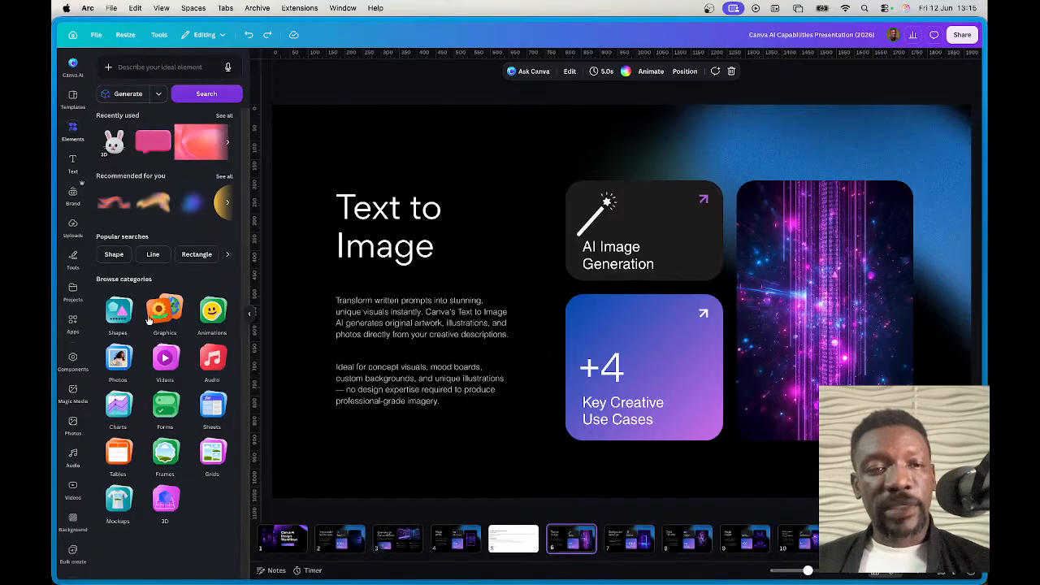
pyautogui.click(120, 358)
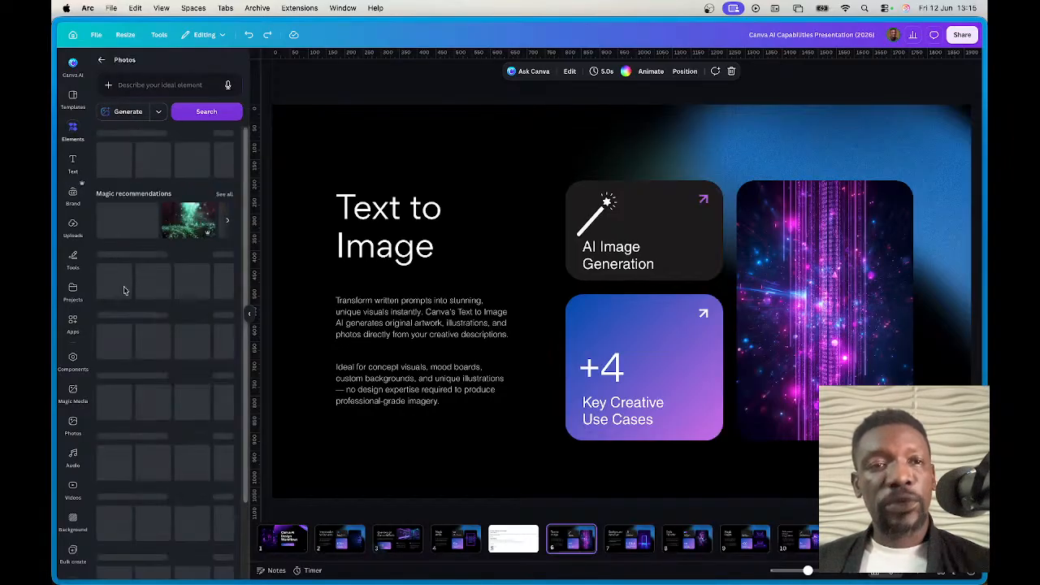
pyautogui.click(151, 86)
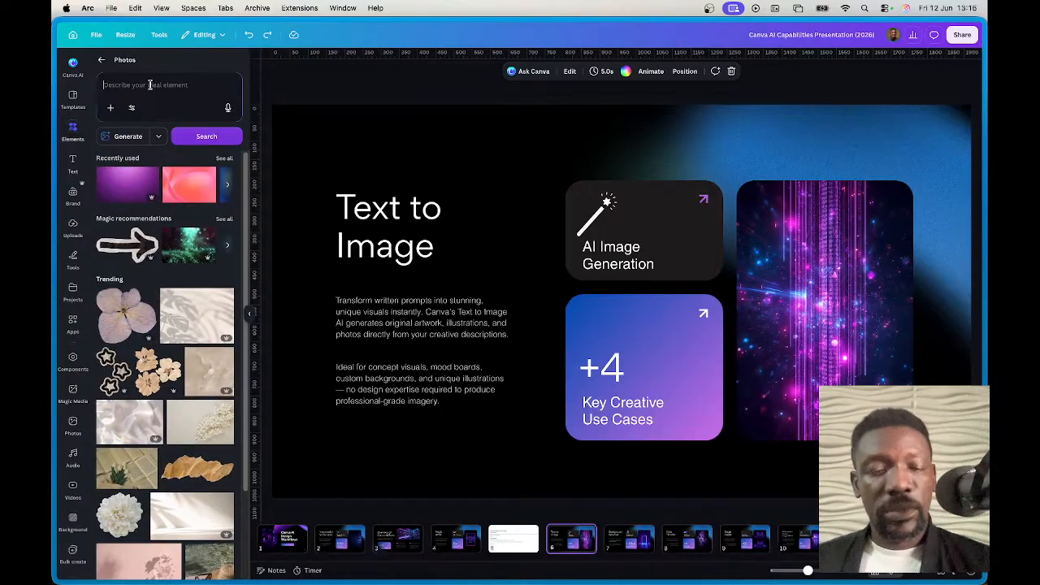
pyautogui.write('tu')
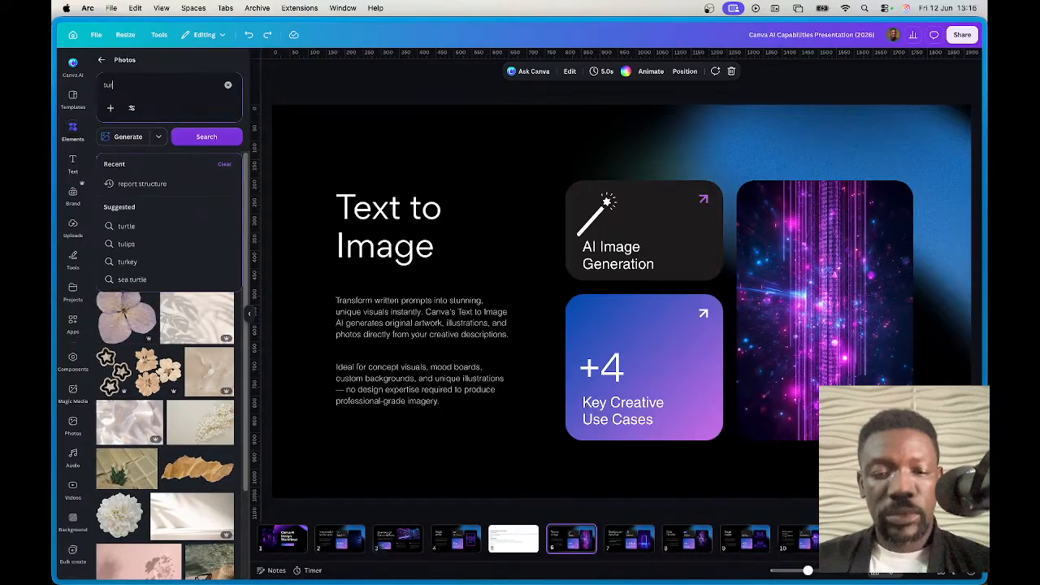
pyautogui.write('rtle under water')
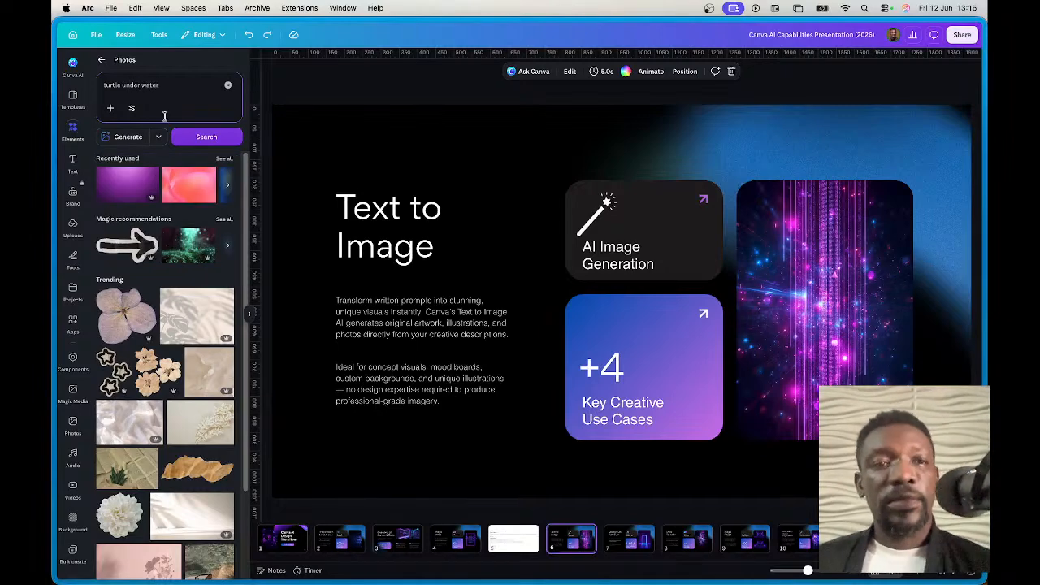
pyautogui.click(176, 138)
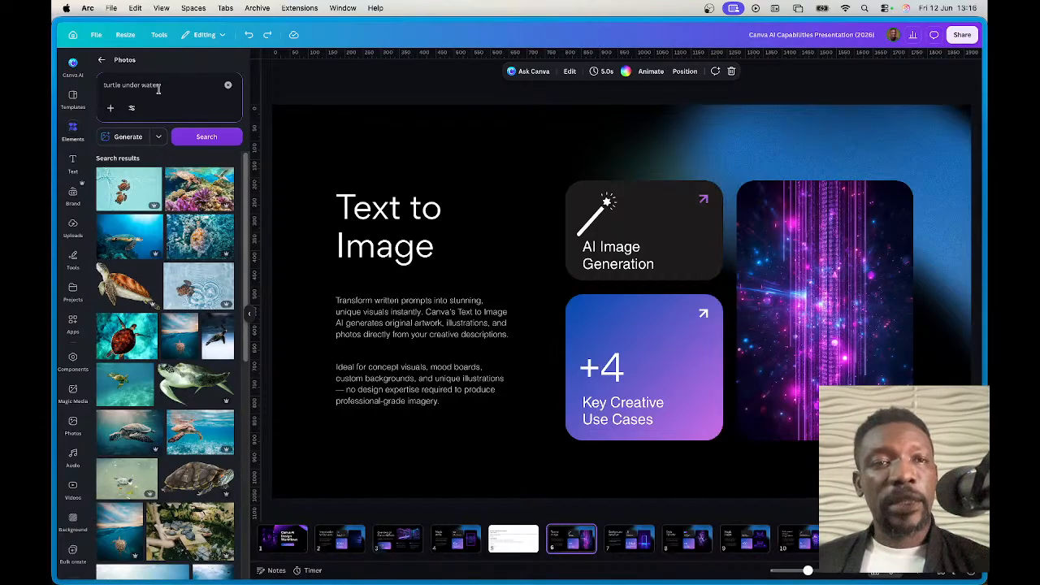
pyautogui.click(177, 140)
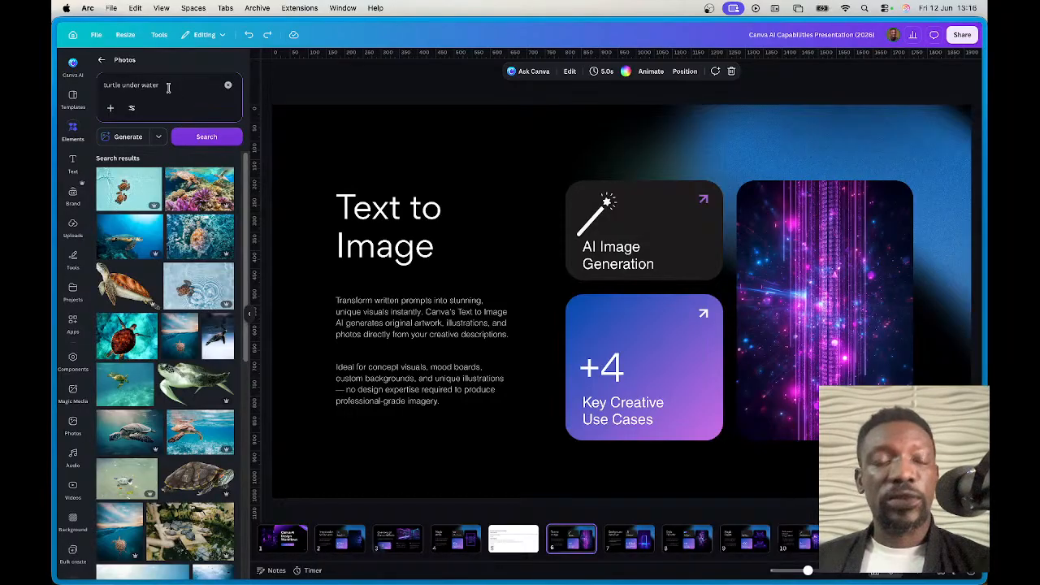
# Step: Generate AI images from the prompt "rabbit eatin a carrot"
pyautogui.press('super+a')
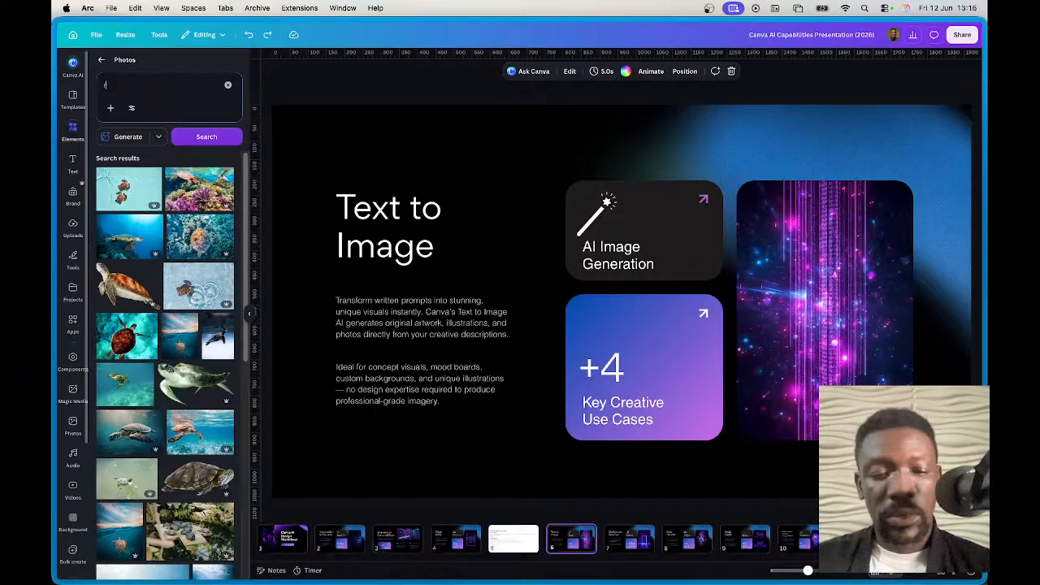
pyautogui.write('rabbit eat')
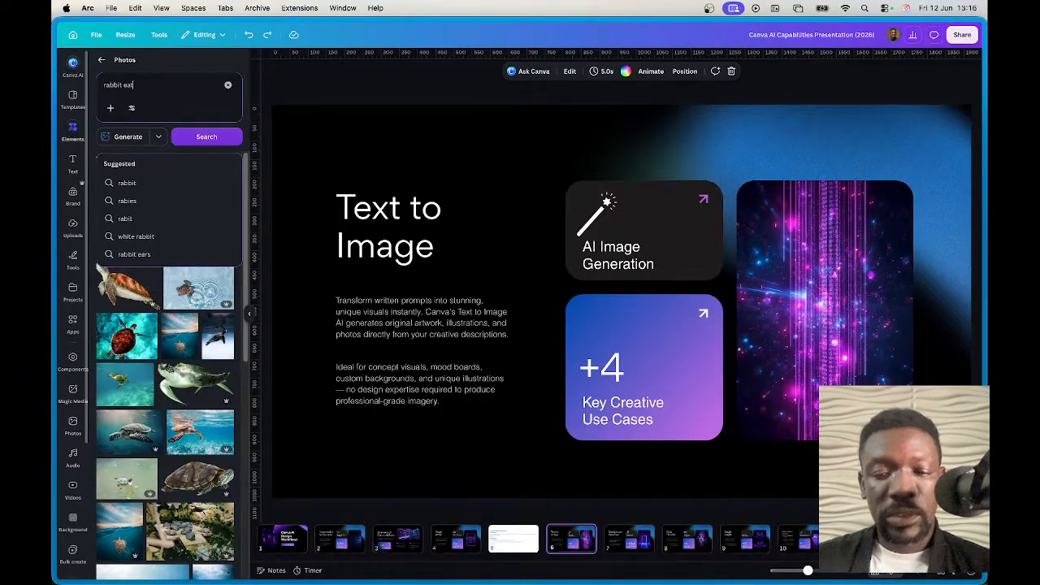
pyautogui.write('in a carrot')
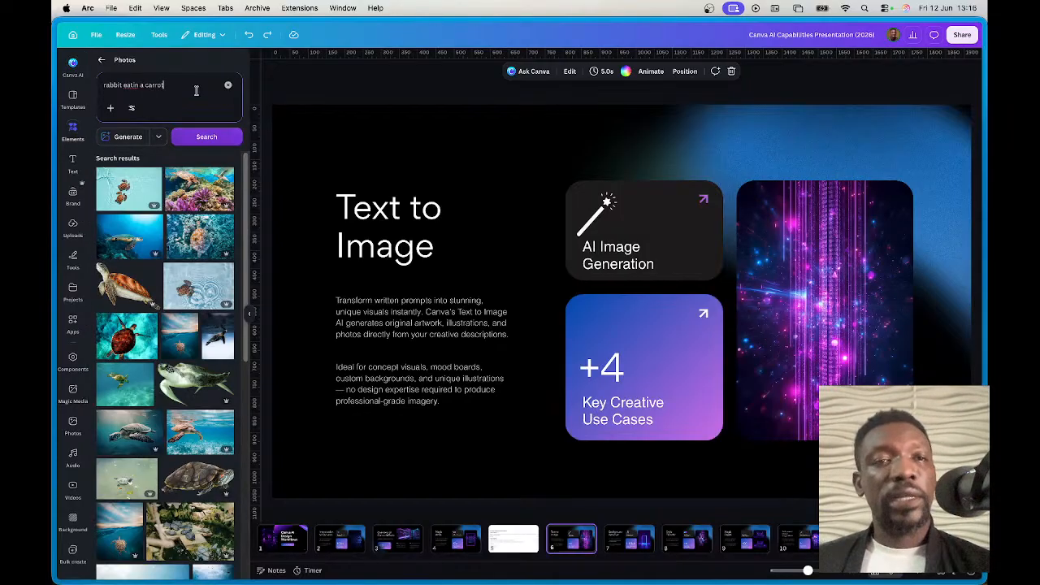
pyautogui.click(157, 138)
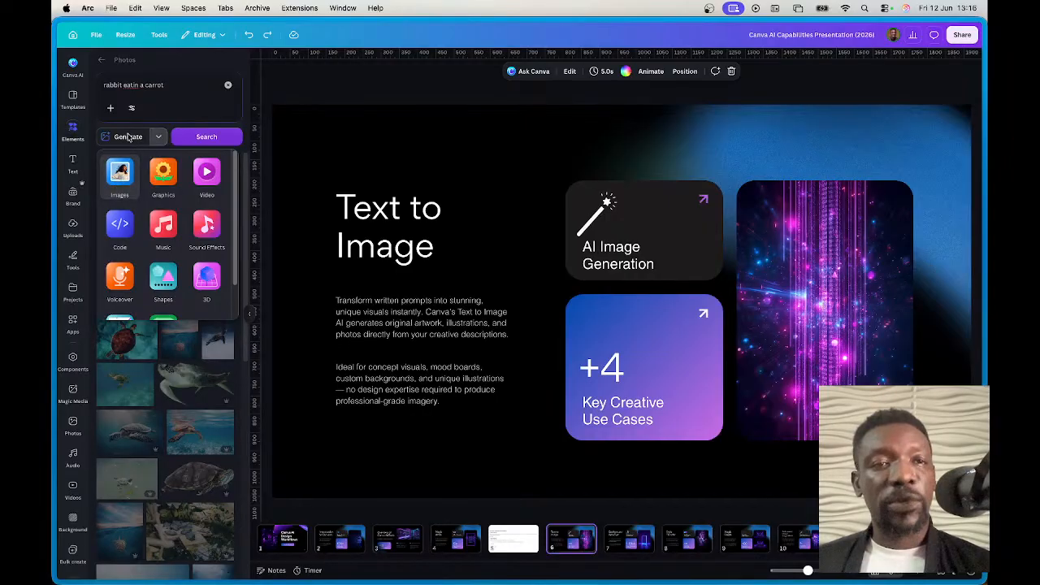
pyautogui.click(125, 140)
pyautogui.click(126, 138)
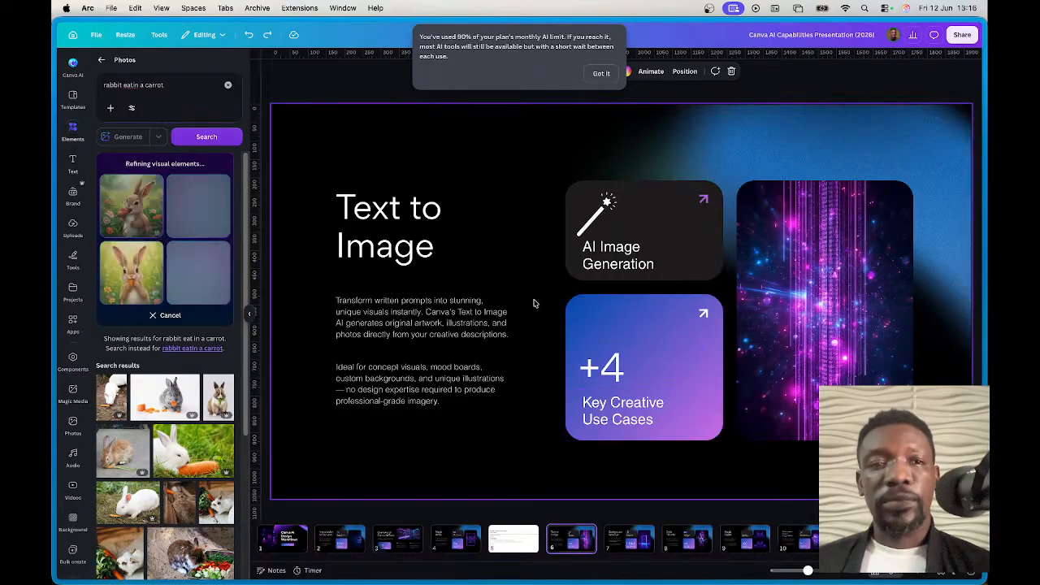
# Step: Place the generated rabbit-among-flowers image in the tall picture frame on page 6 and replace it with the front-facing rabbit image
pyautogui.click(137, 209)
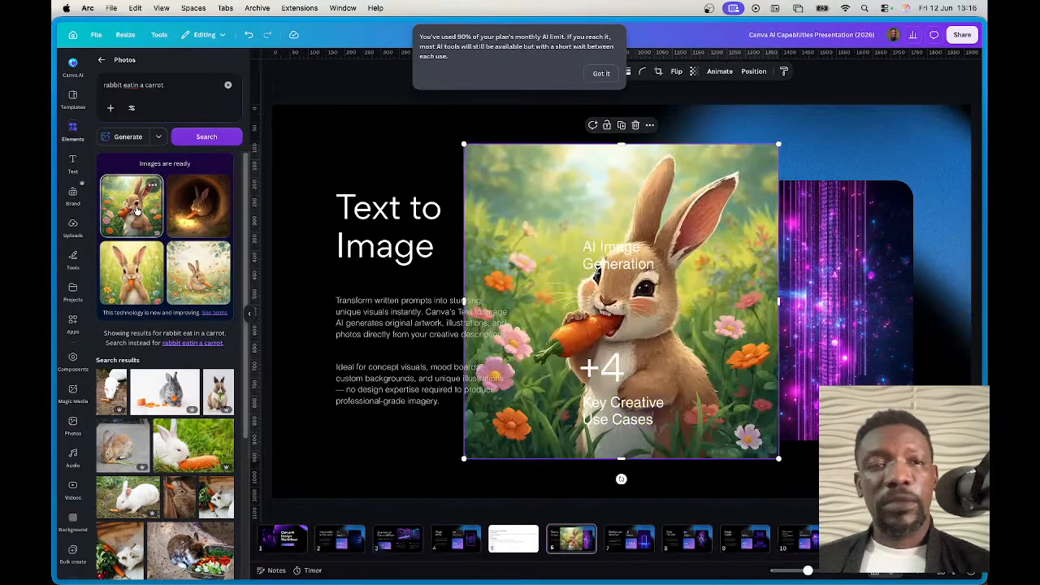
pyautogui.moveTo(746, 212); pyautogui.dragTo(821, 277)
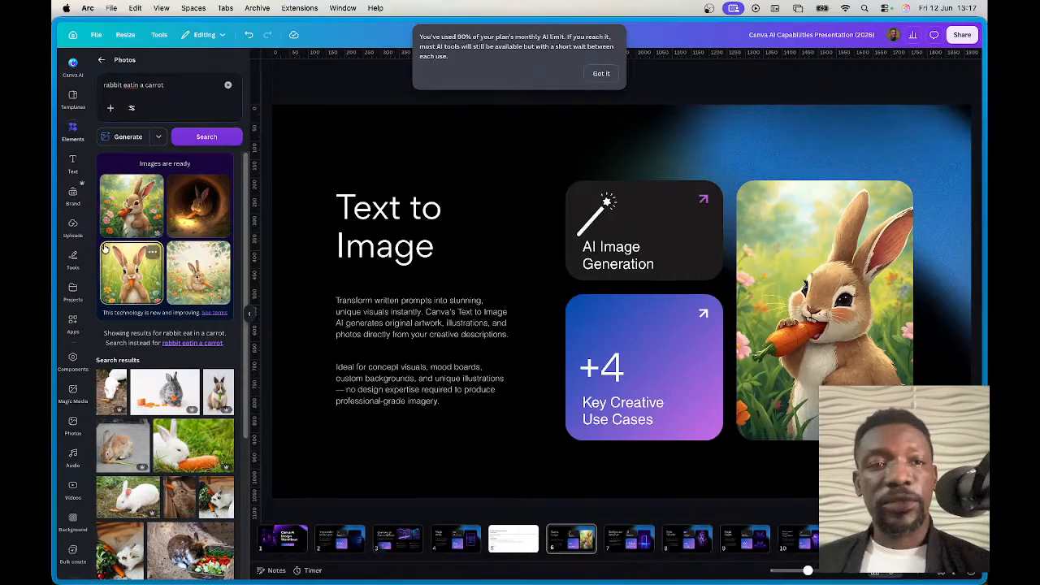
pyautogui.click(130, 284)
pyautogui.moveTo(726, 177); pyautogui.dragTo(852, 214)
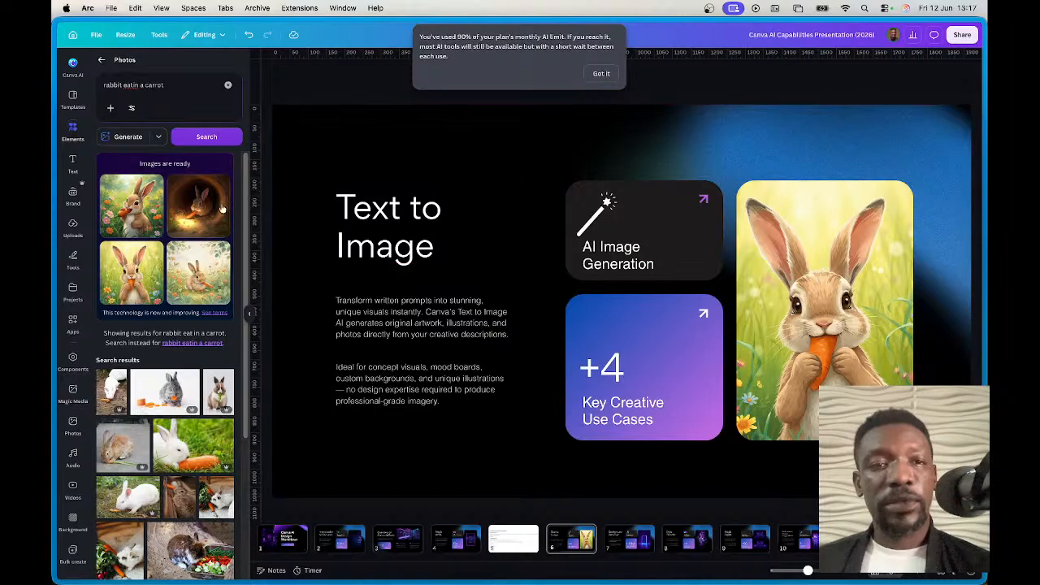
# Step: Add several of the generated rabbit images loose on page 6 and undo these insertions
pyautogui.click(202, 270)
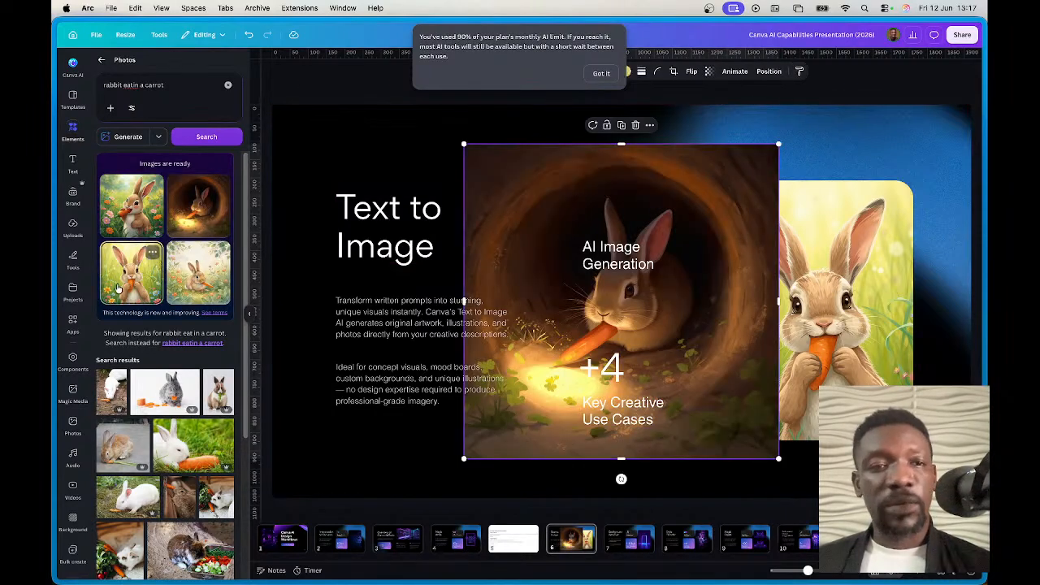
pyautogui.click(142, 218)
pyautogui.click(204, 273)
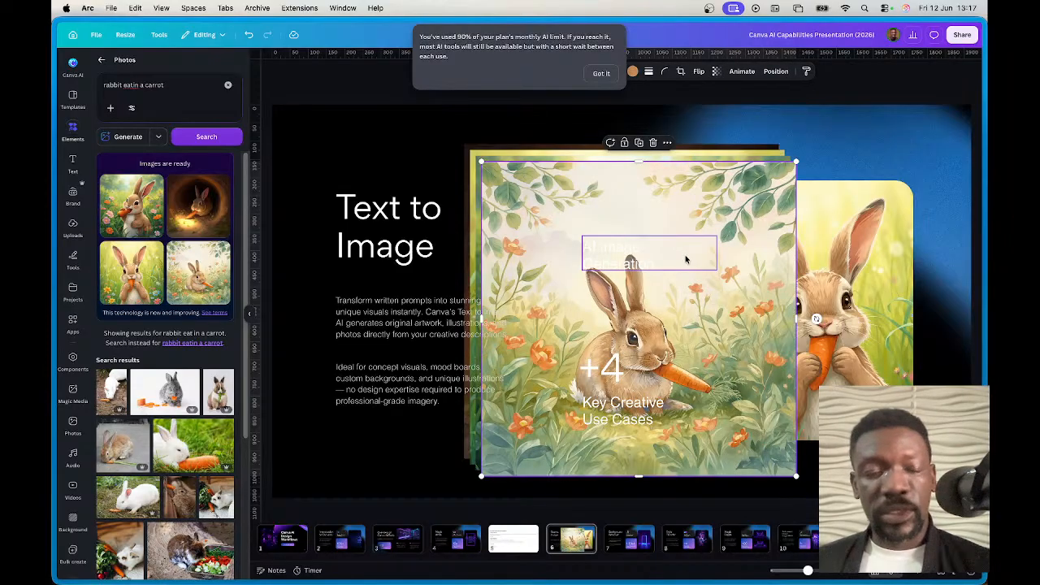
pyautogui.press('super+z')
pyautogui.press('super+z')
pyautogui.press('super+z')
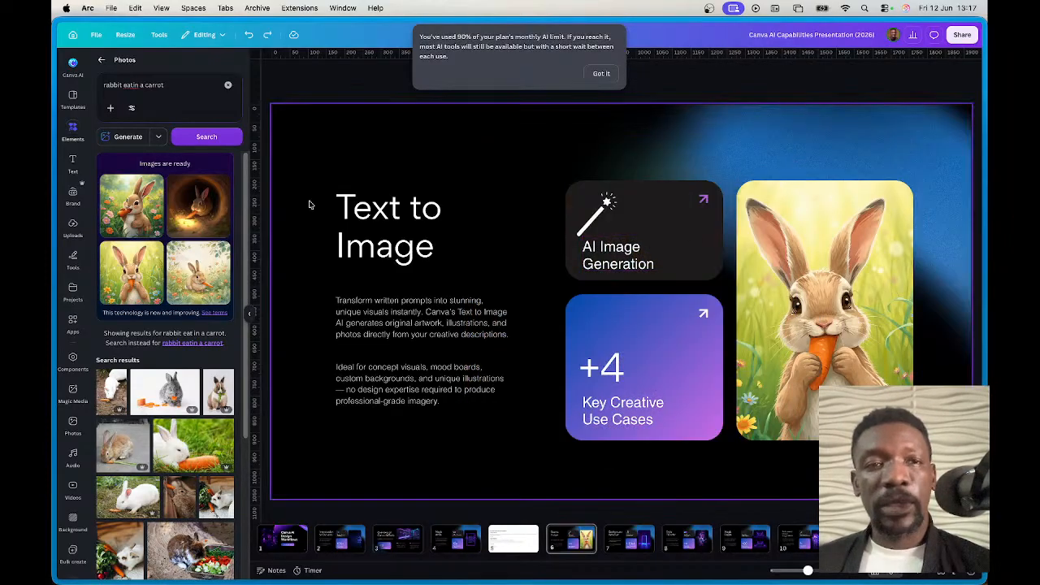
# Step: Generate AI graphics from the prompt "rabbit carrying a basket of carrot" and dismiss the AI usage notice
pyautogui.click(101, 62)
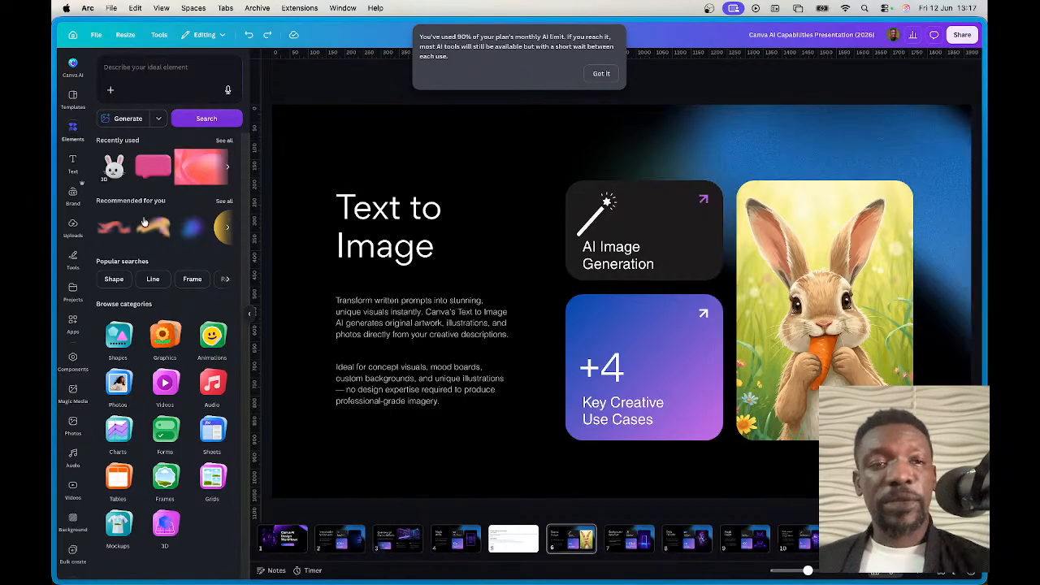
pyautogui.click(163, 333)
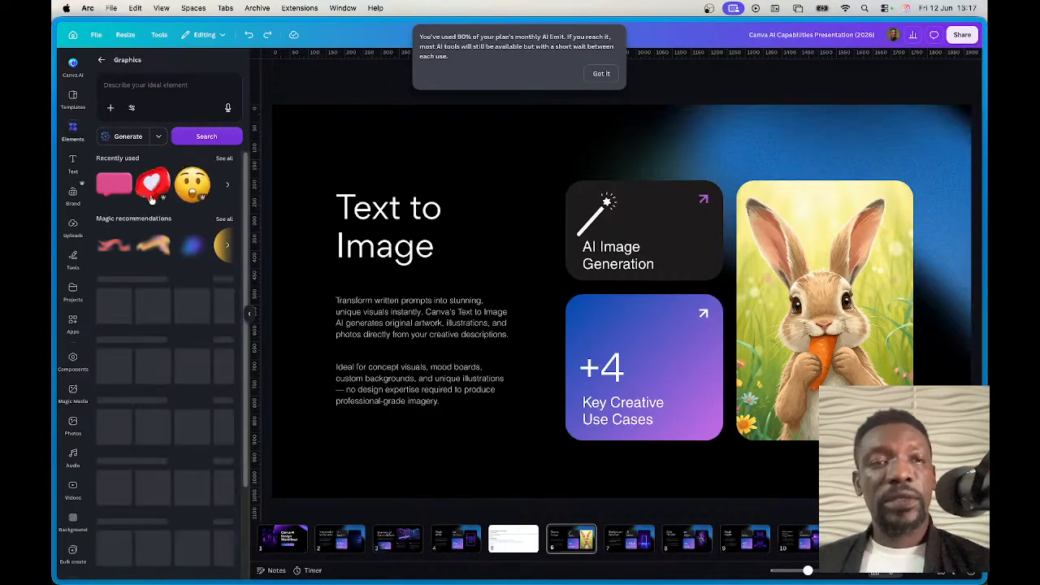
pyautogui.write('carrot')
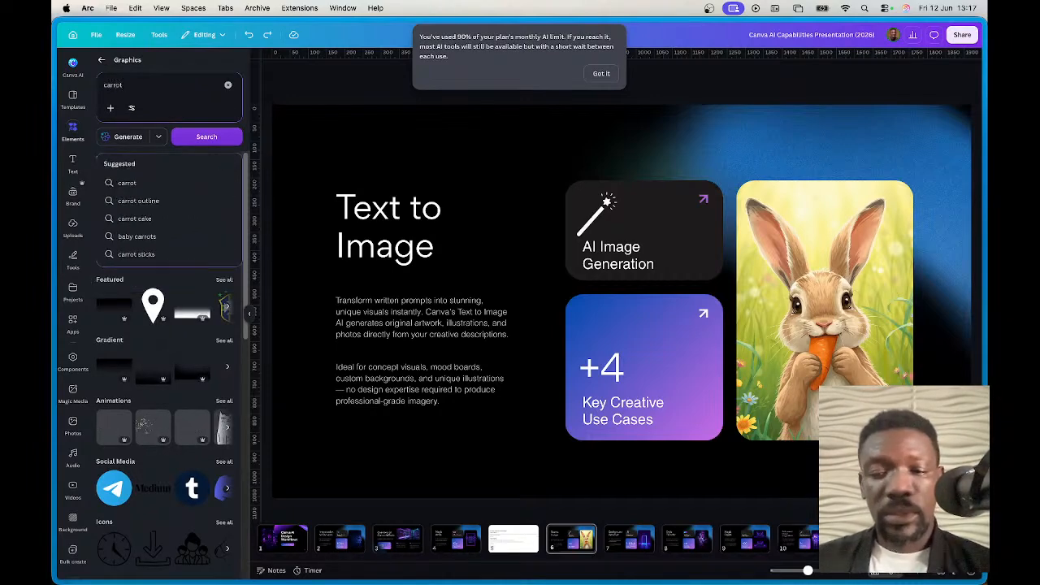
pyautogui.press('BackSpace')
pyautogui.press('BackSpace')
pyautogui.press('BackSpace')
pyautogui.press('BackSpace')
pyautogui.press('BackSpace')
pyautogui.press('BackSpace')
pyautogui.write('ra')
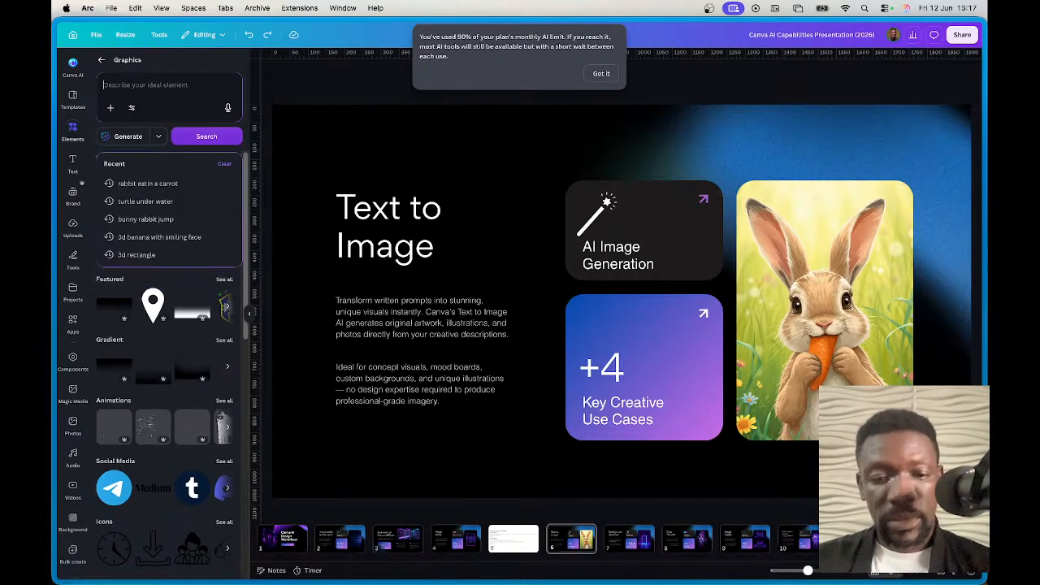
pyautogui.write('bbit carry')
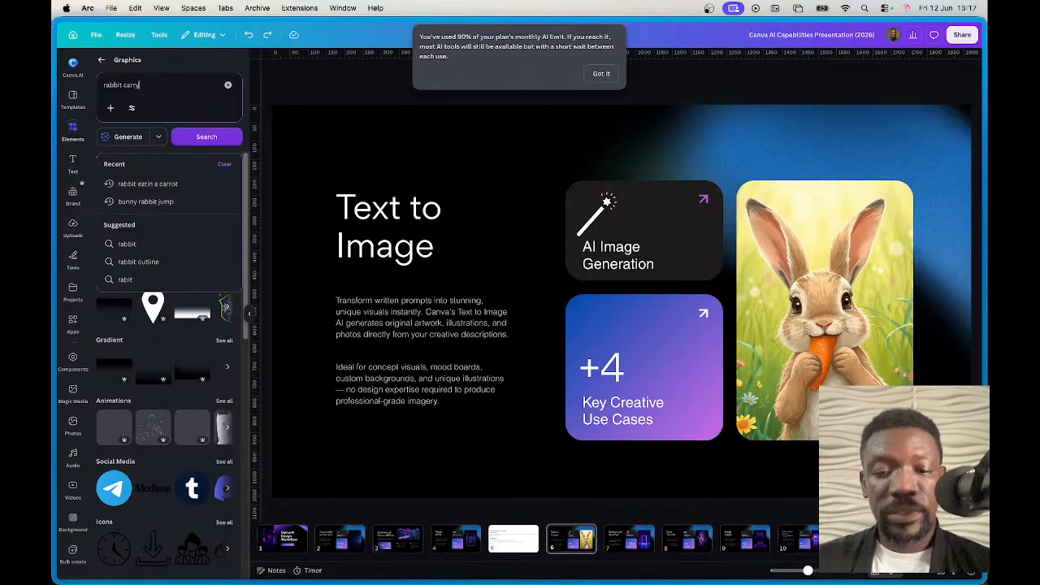
pyautogui.write('ing a ')
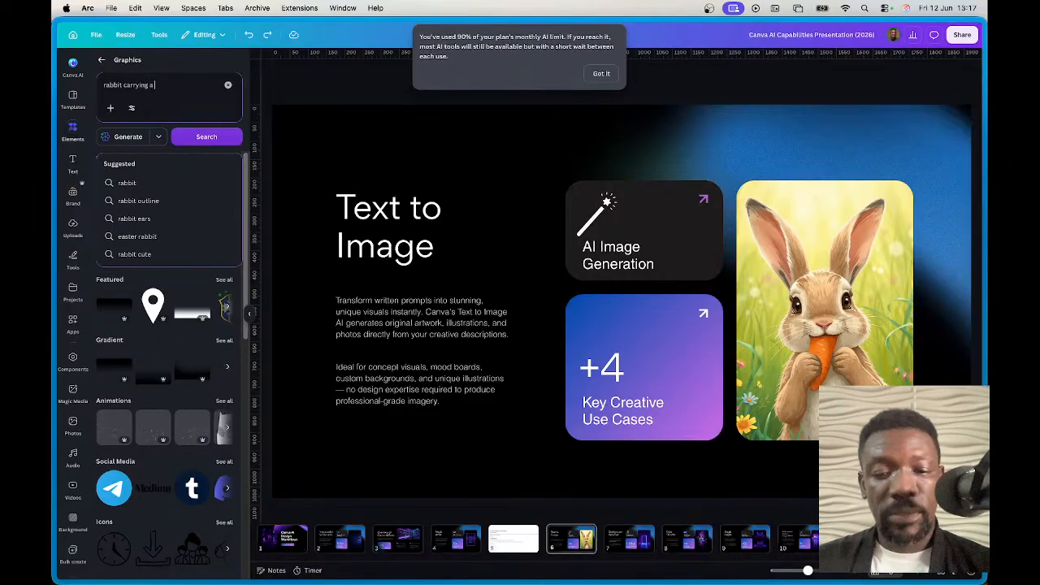
pyautogui.write('basket of carrot')
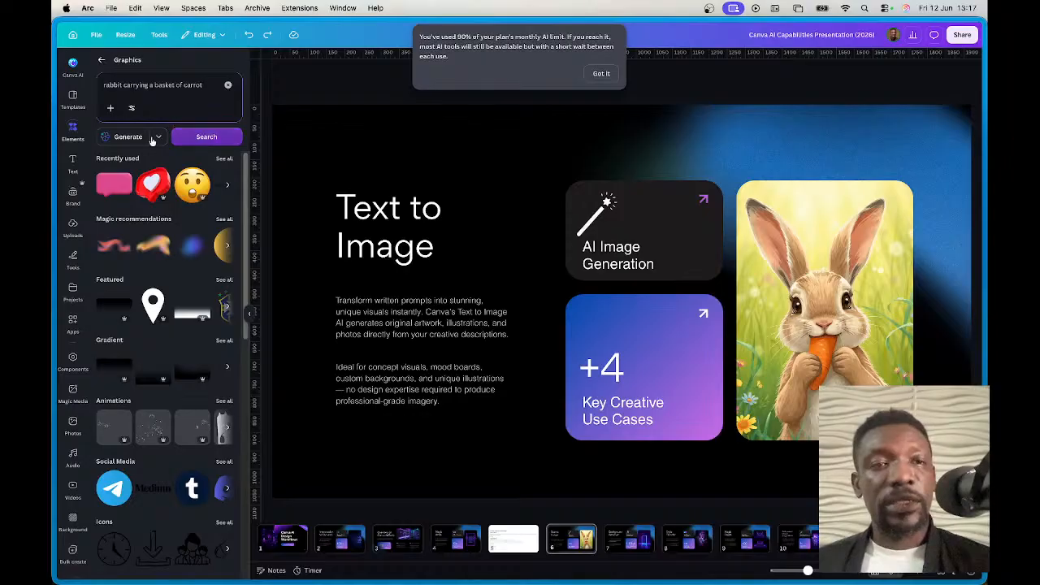
pyautogui.click(126, 136)
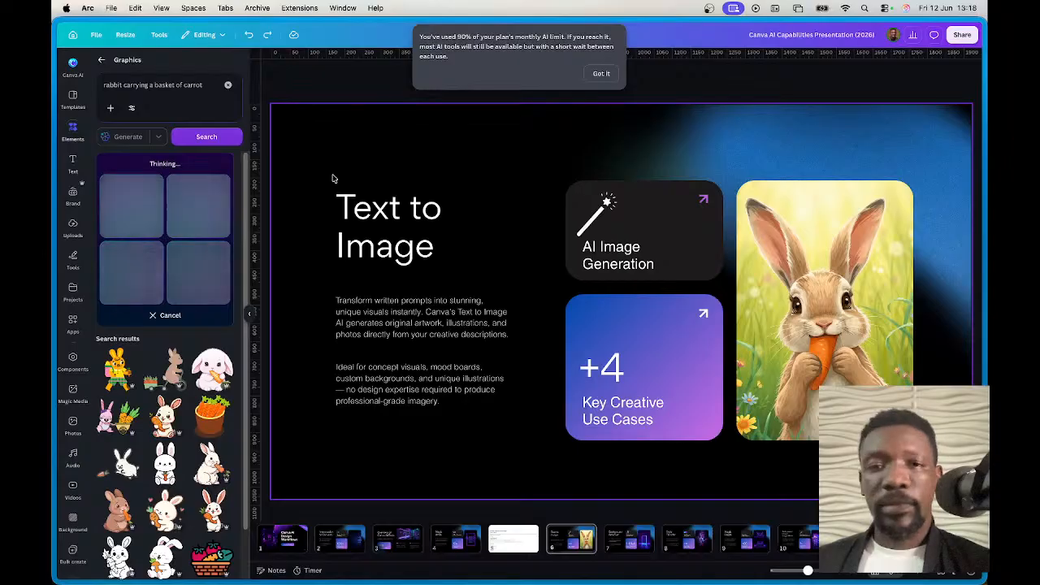
pyautogui.click(601, 74)
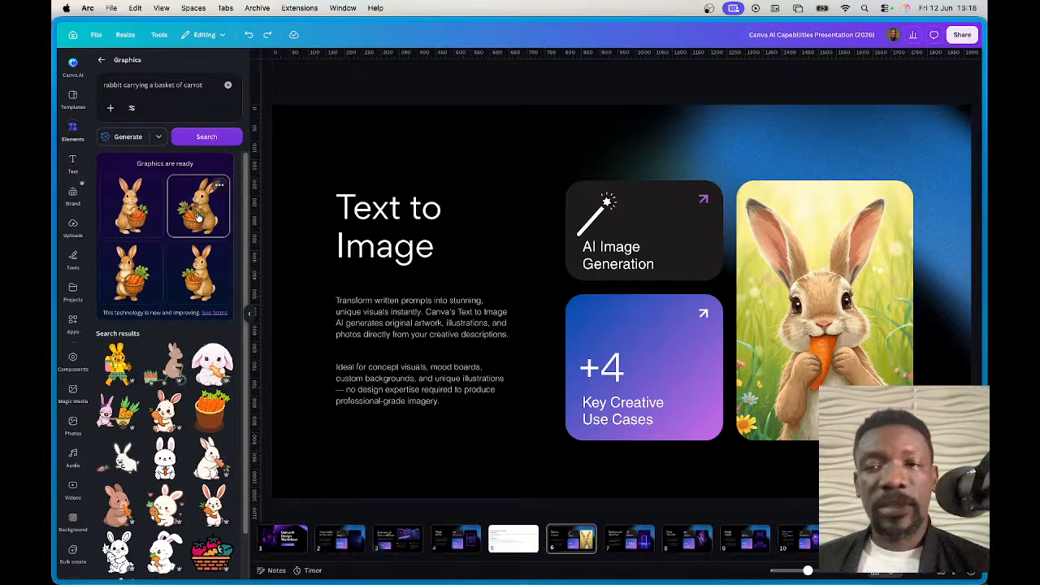
# Step: Add two copies of the generated left-facing rabbit graphic to page 6 and position them side by side over the text and cards
pyautogui.click(197, 216)
pyautogui.click(689, 285)
pyautogui.click(568, 355)
pyautogui.moveTo(567, 355); pyautogui.dragTo(462, 258)
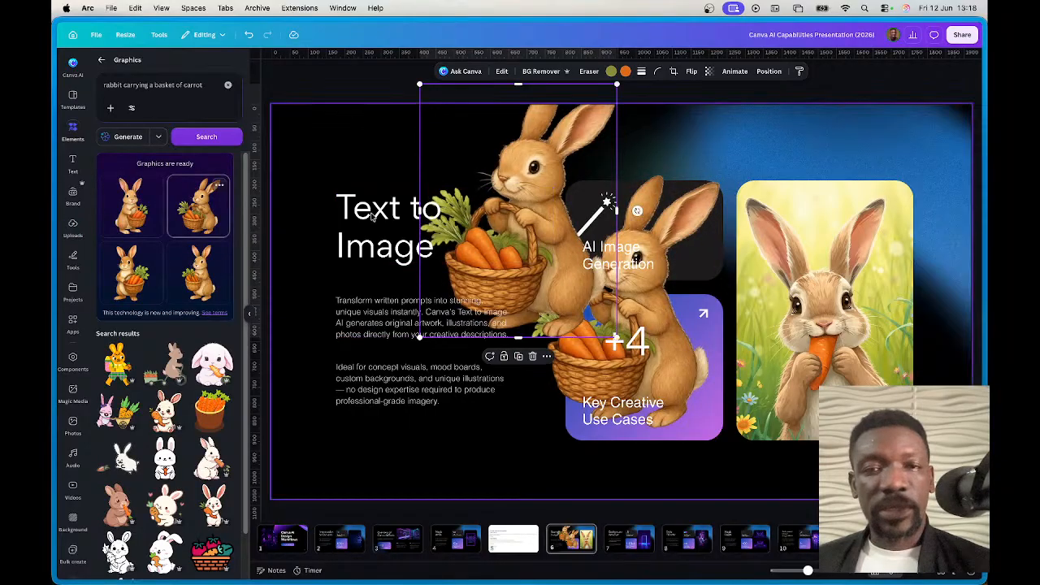
pyautogui.moveTo(524, 191); pyautogui.dragTo(502, 268)
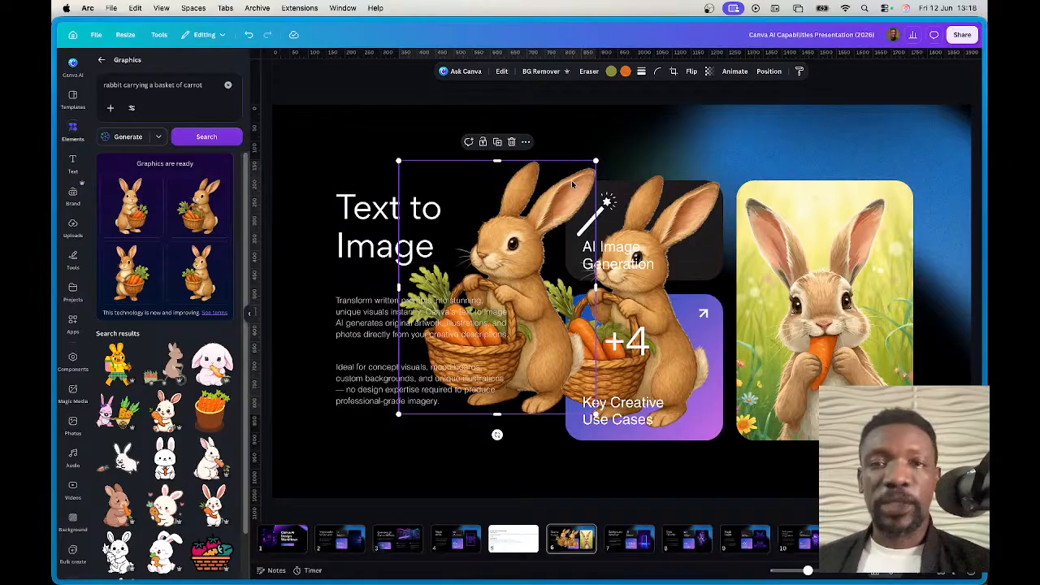
pyautogui.moveTo(571, 187); pyautogui.dragTo(573, 201)
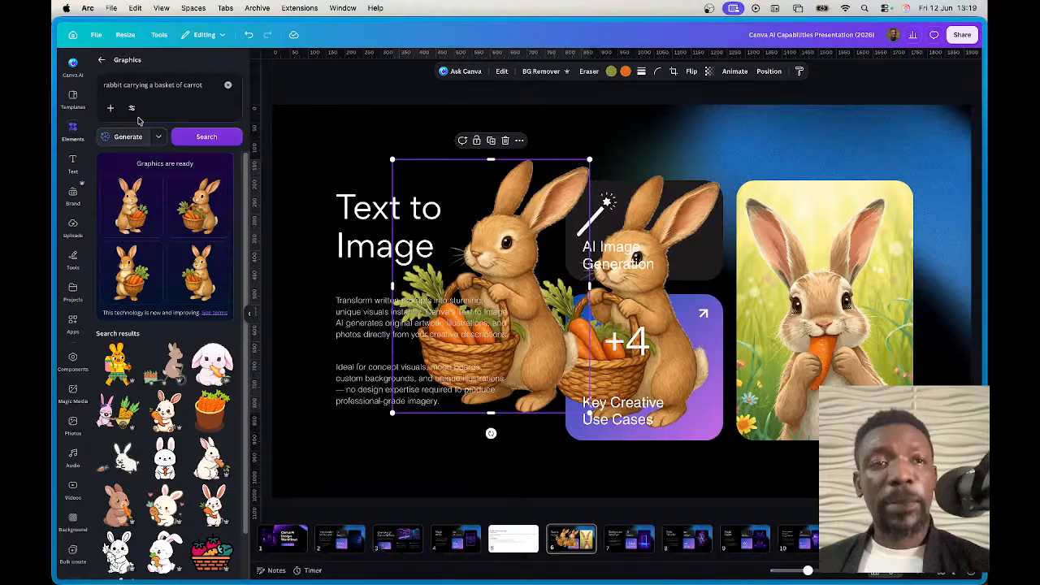
# Step: Search the 3D elements for "car", place the orange car on page 6 and delete it
pyautogui.click(102, 59)
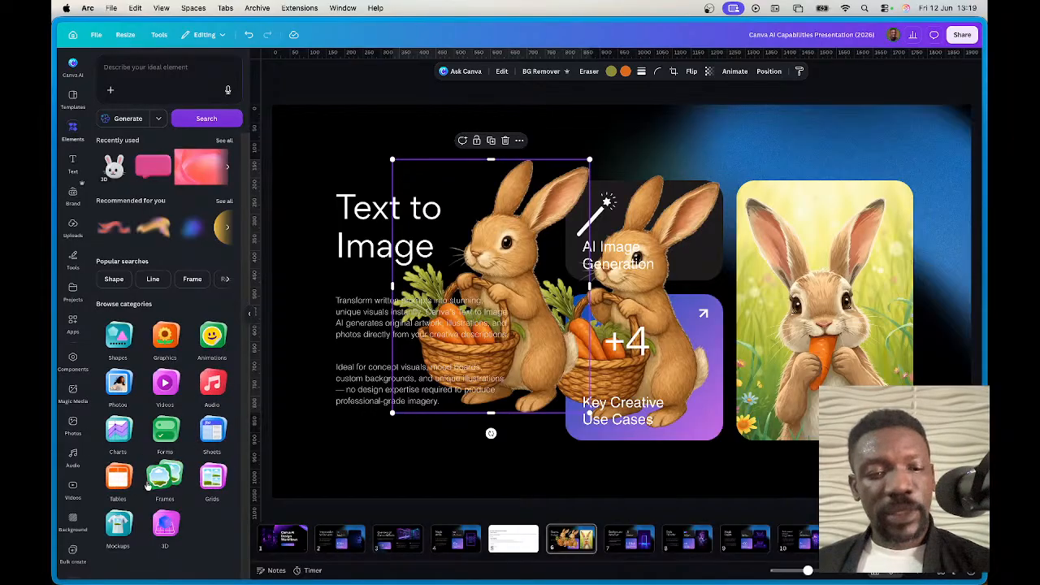
pyautogui.click(165, 524)
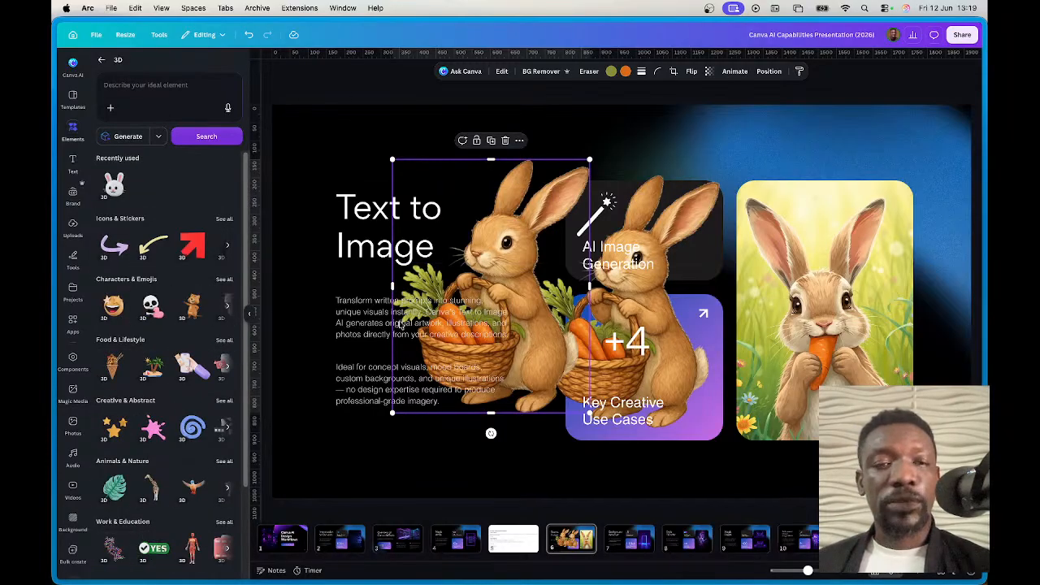
pyautogui.click(151, 87)
pyautogui.write('car')
pyautogui.press('Return')
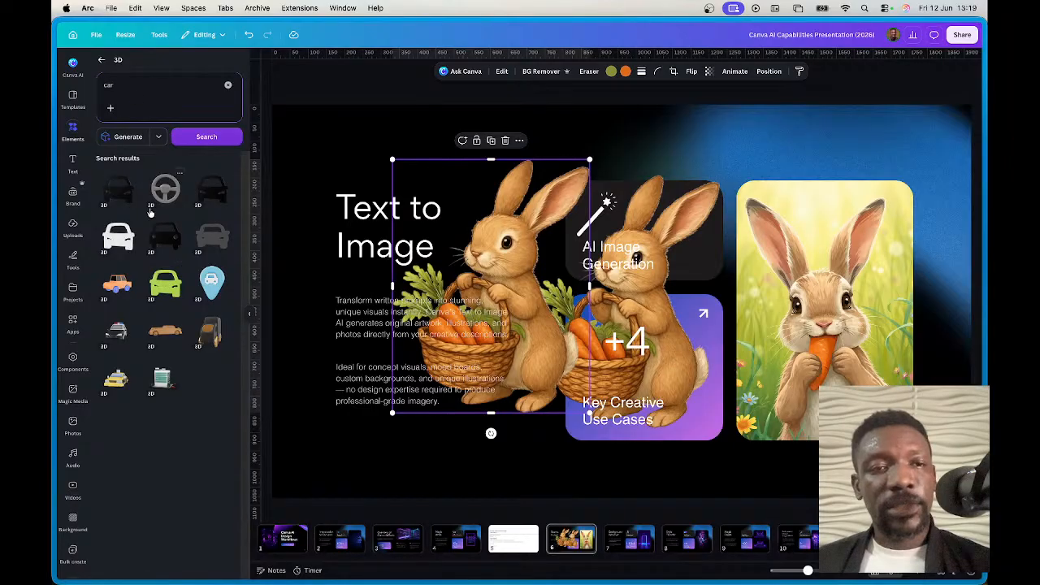
pyautogui.moveTo(116, 282); pyautogui.dragTo(674, 330)
pyautogui.press('Delete')
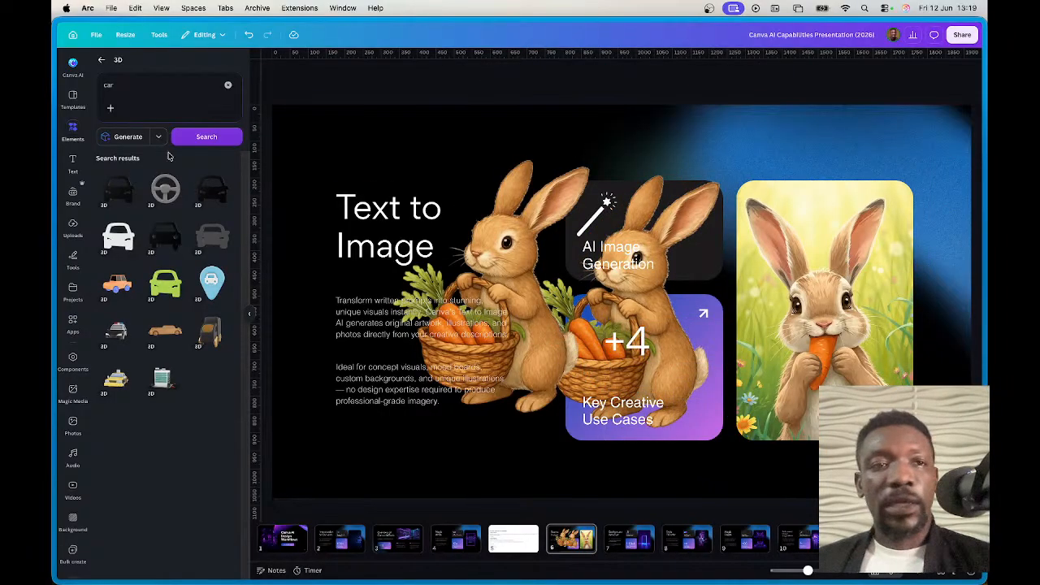
# Step: Search the 3D elements for "house", add the two-storey house with garage to page 6 and rotate it in 3D to its rear side
pyautogui.click(138, 84)
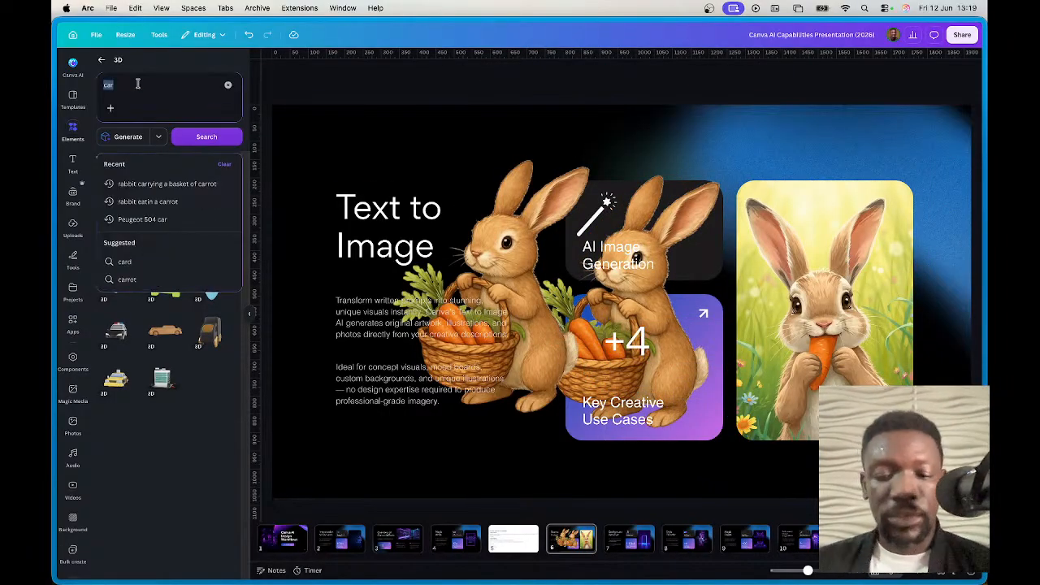
pyautogui.write('house')
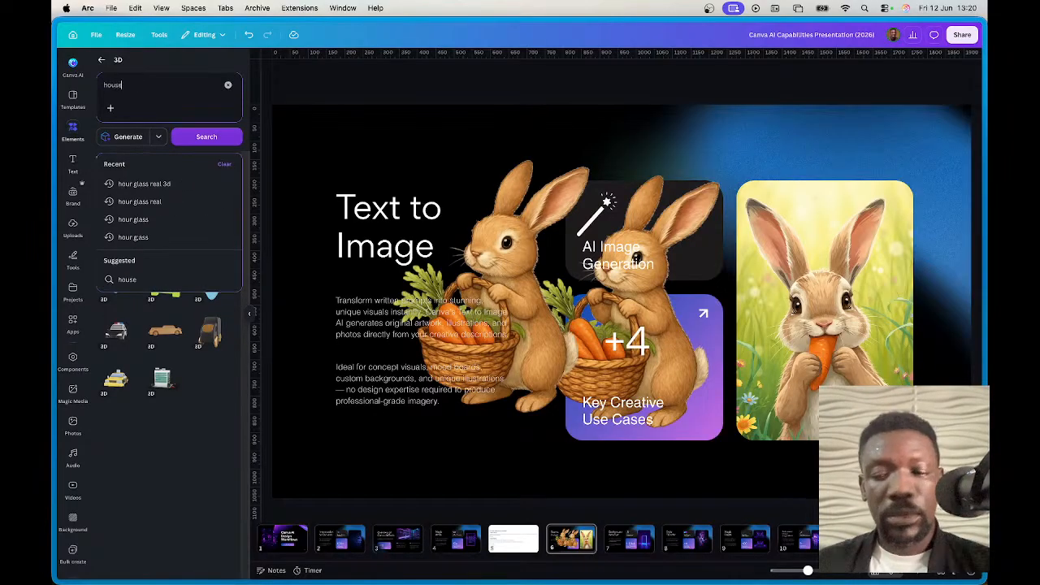
pyautogui.press('Return')
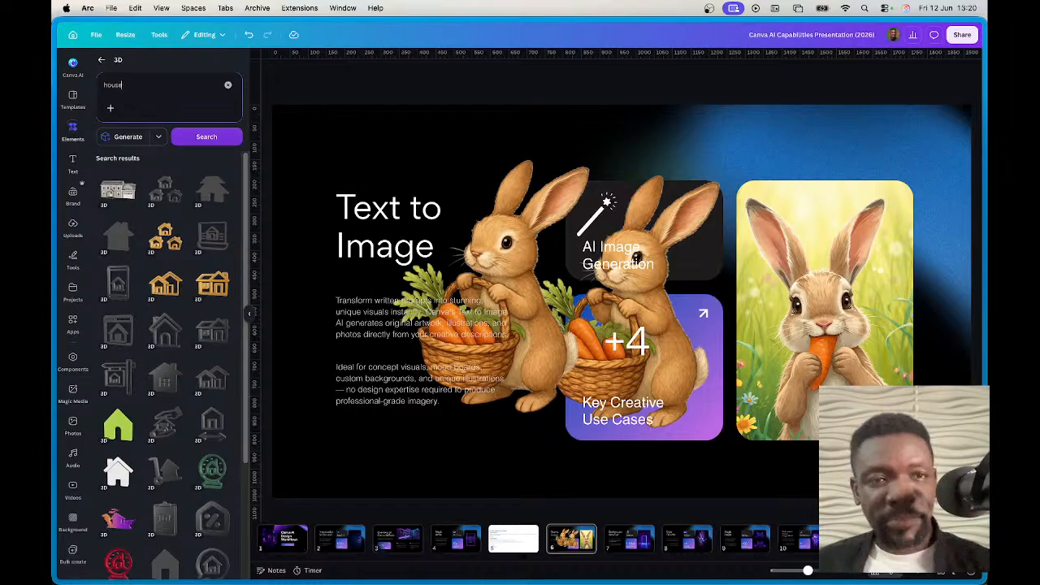
pyautogui.click(118, 192)
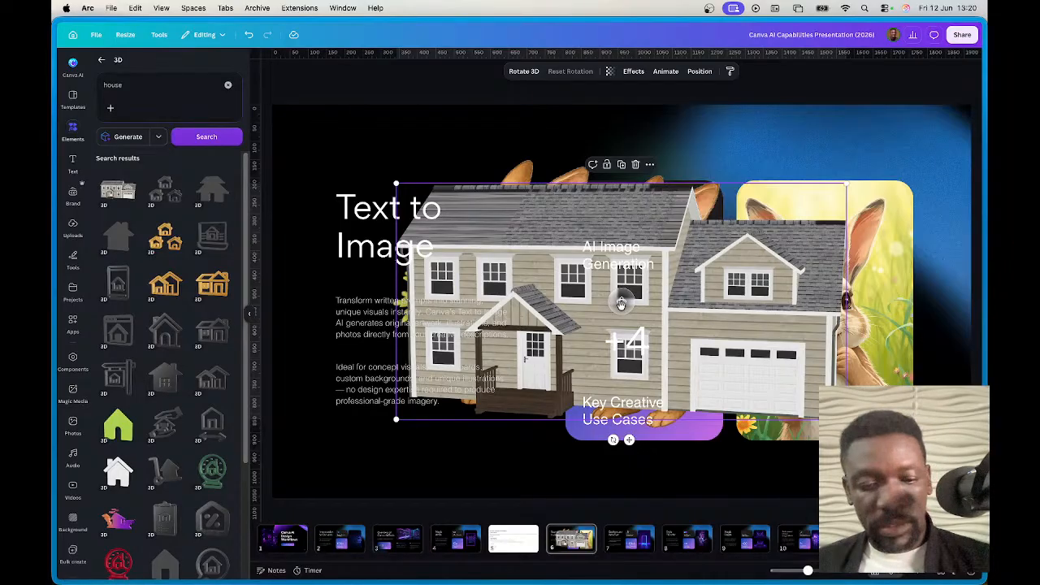
pyautogui.press('Delete')
pyautogui.press('super+z')
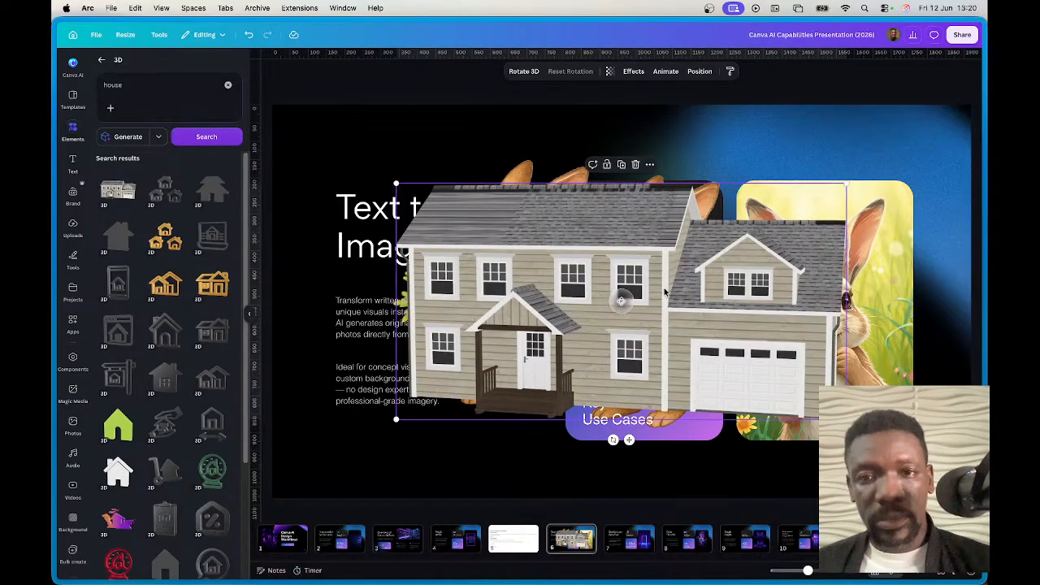
pyautogui.moveTo(621, 303); pyautogui.dragTo(764, 307)
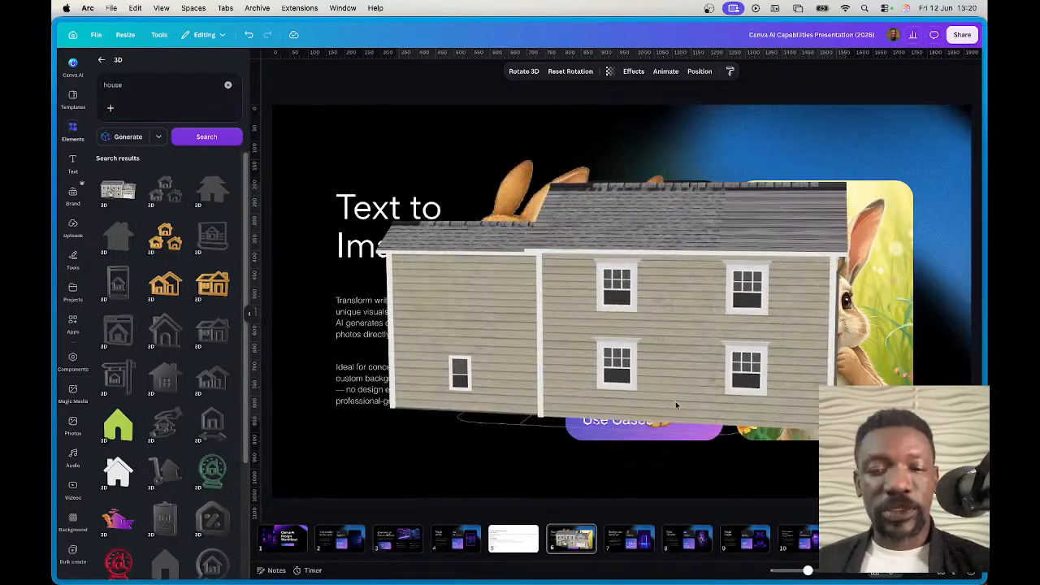
# Step: On page 7, search the photo elements for "woman" and insert the beach photo of the woman in a yellow wrap
pyautogui.click(629, 538)
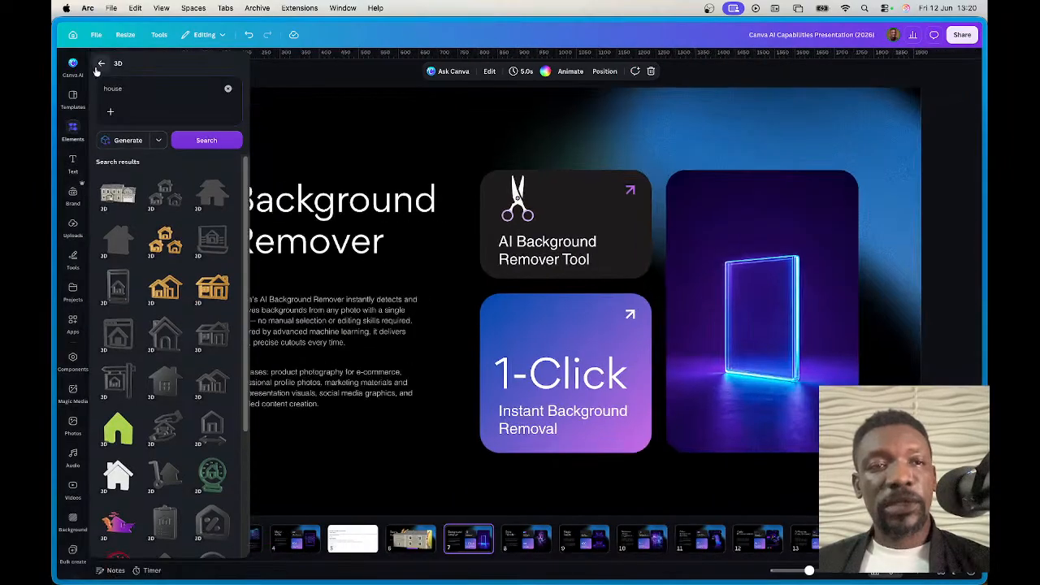
pyautogui.click(72, 128)
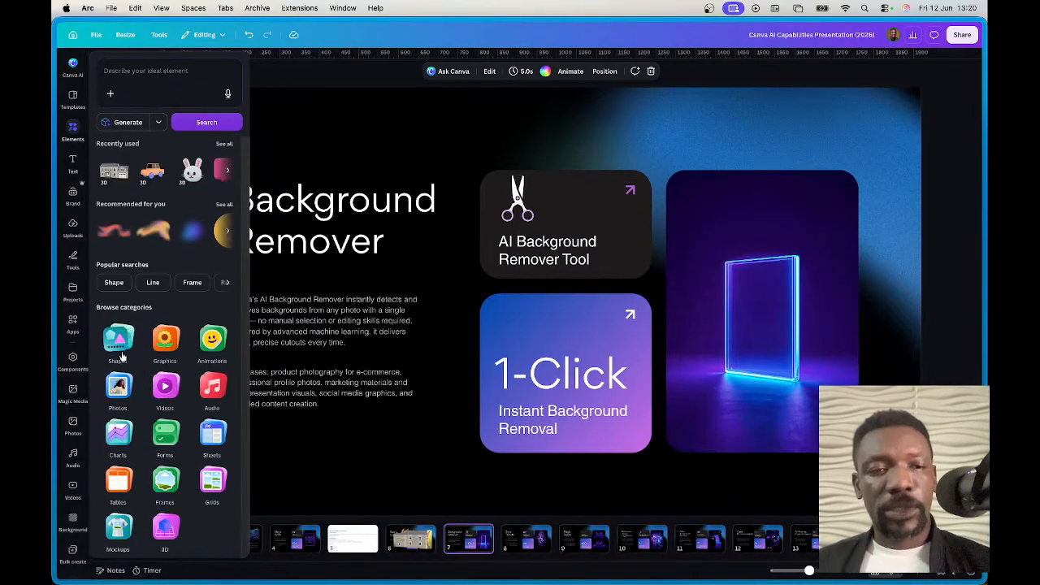
pyautogui.click(119, 383)
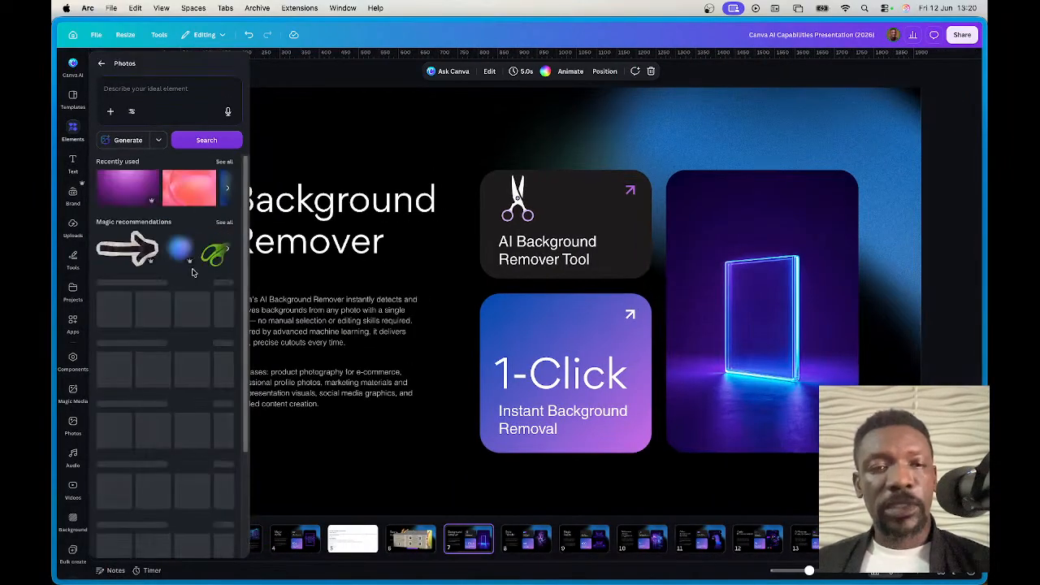
pyautogui.click(149, 91)
pyautogui.write('woman\\')
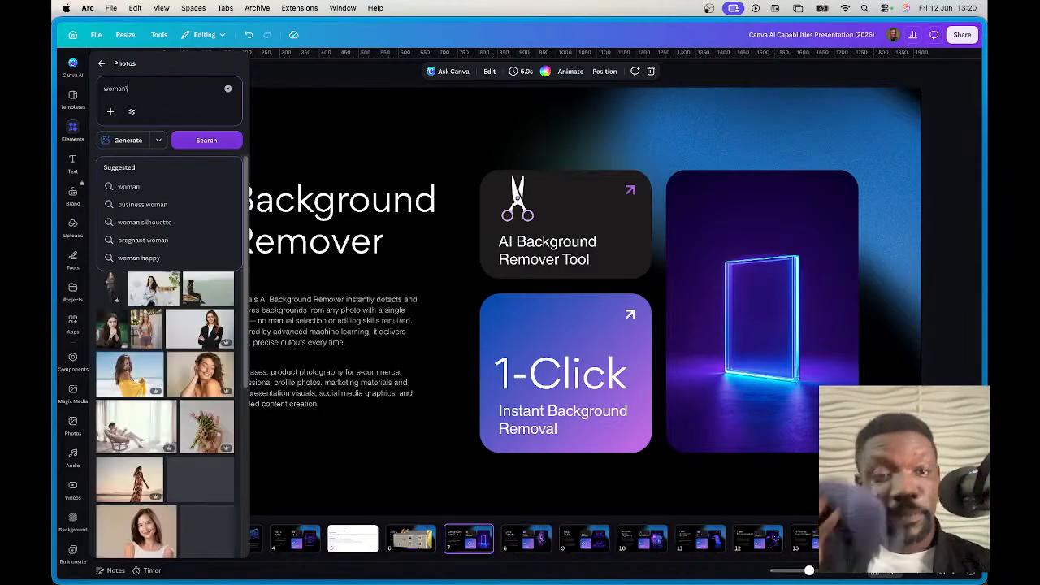
pyautogui.click(124, 375)
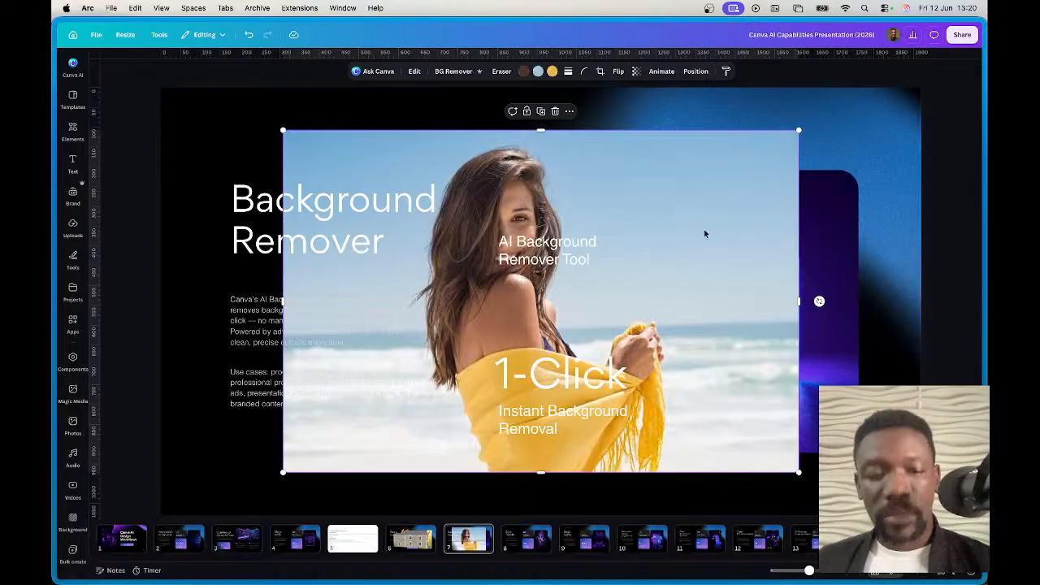
# Step: Move the beach photo from page 7 to a new blank page after it and remove the photo's background
pyautogui.press('Delete')
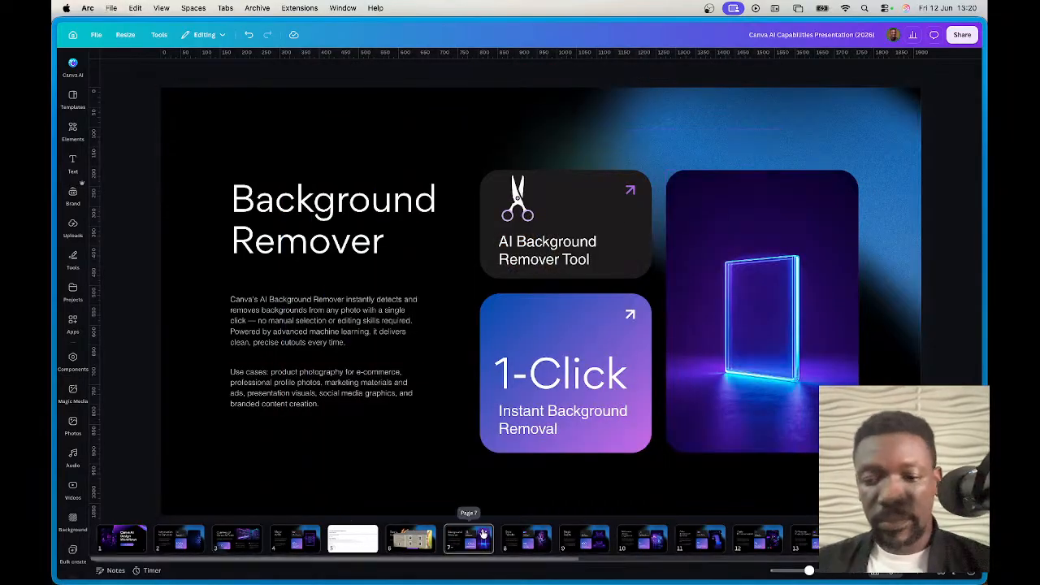
pyautogui.press('super+Return')
pyautogui.press('super+v')
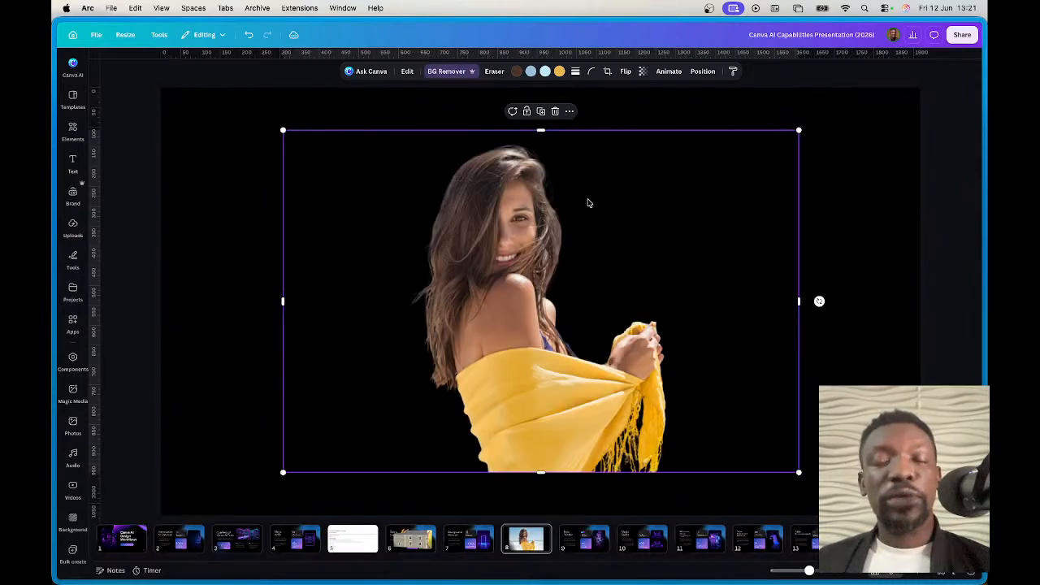
# Step: Try a purple page background behind the cut-out woman on page 8 and undo the edits, including the photo's background removal
pyautogui.moveTo(503, 278); pyautogui.dragTo(458, 298)
pyautogui.click(813, 174)
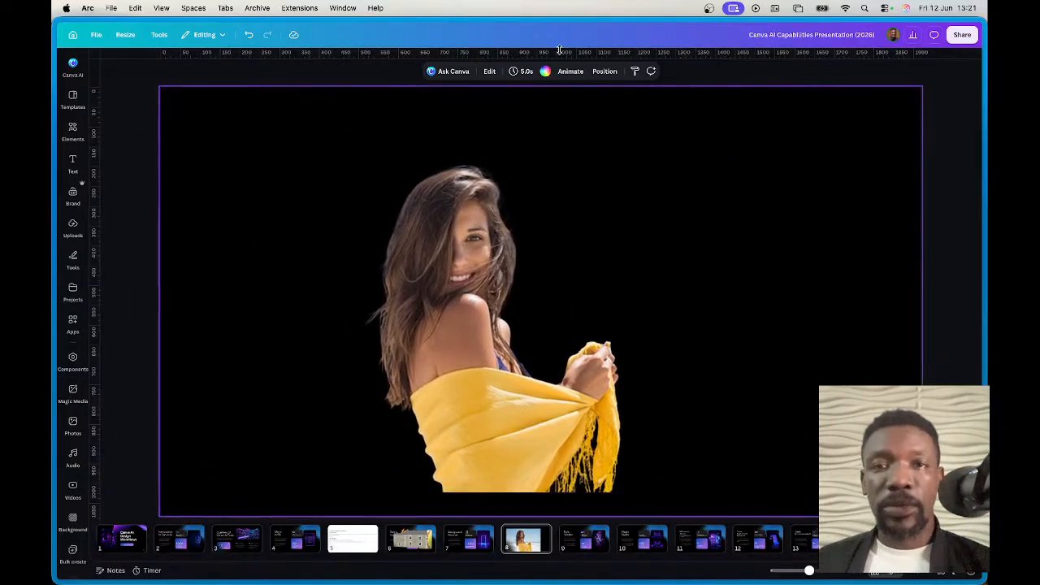
pyautogui.click(544, 71)
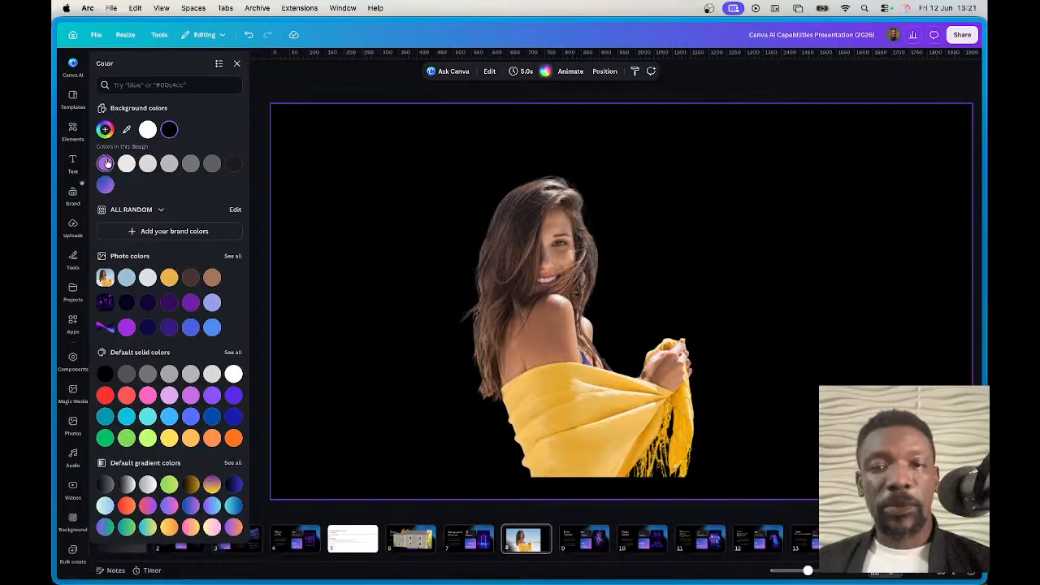
pyautogui.click(105, 164)
pyautogui.moveTo(520, 298); pyautogui.dragTo(539, 289)
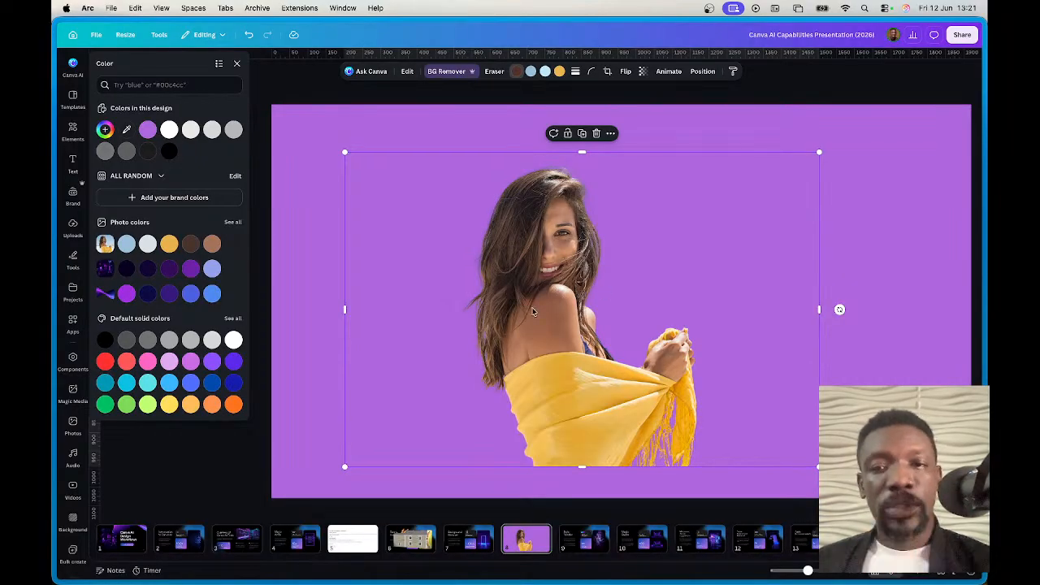
pyautogui.press('super+z')
pyautogui.press('super+z')
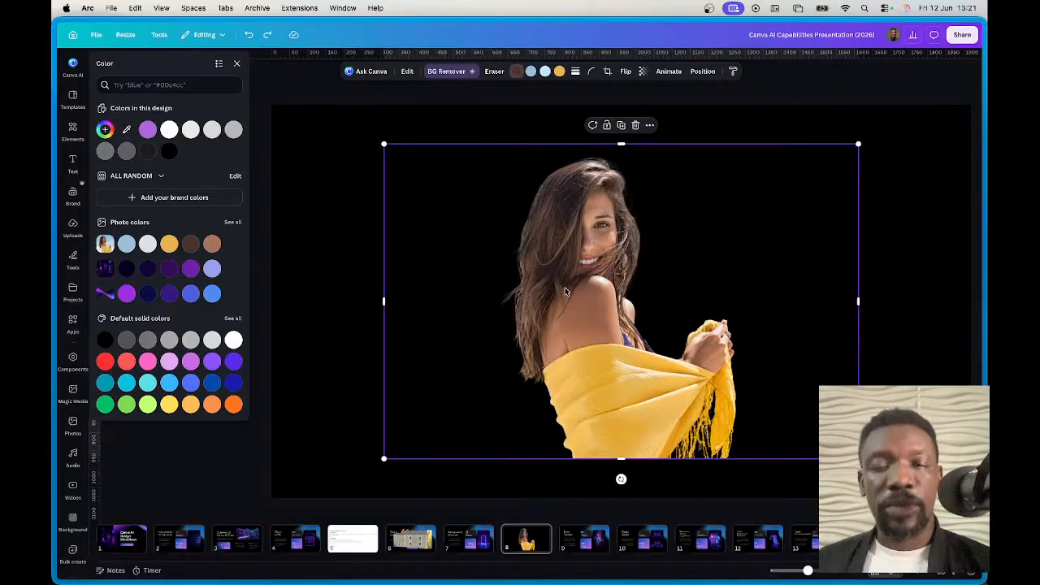
pyautogui.press('super+z')
# Step: Shrink the beach photo, place it in the upper-left area of page 8 and open its image editing options
pyautogui.moveTo(603, 258); pyautogui.dragTo(577, 246)
pyautogui.moveTo(832, 447); pyautogui.dragTo(650, 325)
pyautogui.moveTo(472, 197); pyautogui.dragTo(424, 206)
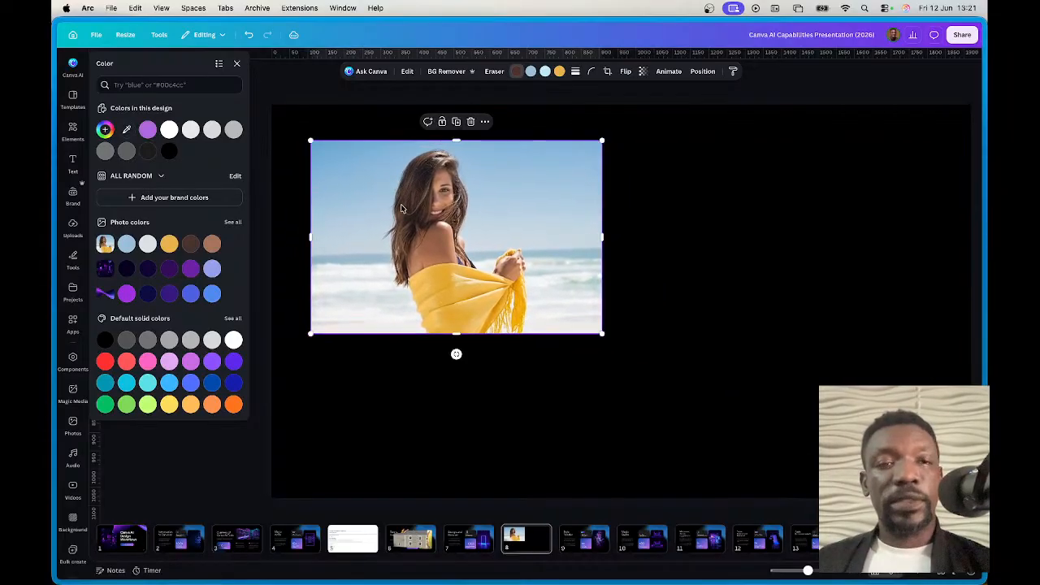
pyautogui.click(407, 71)
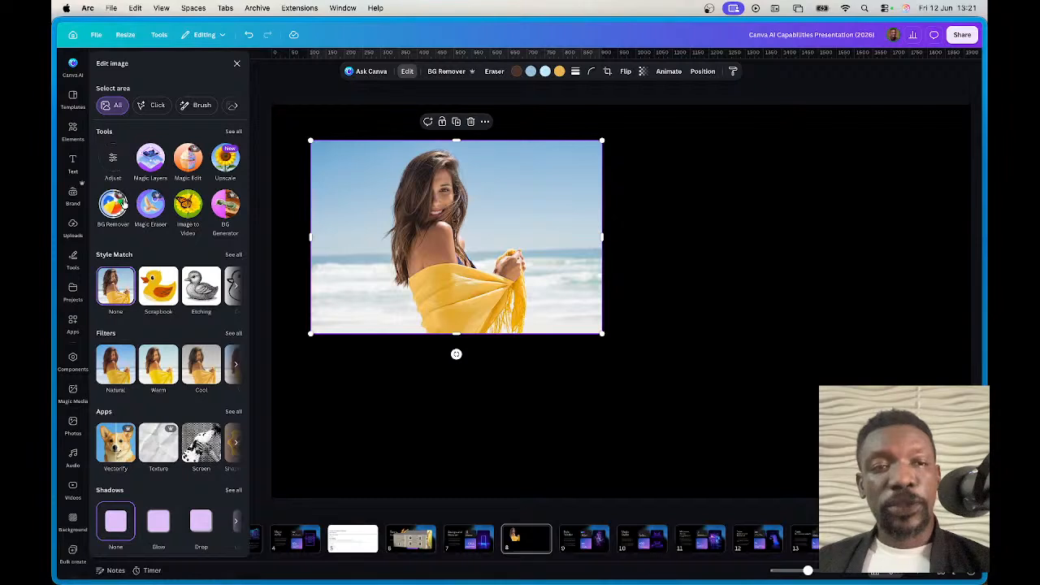
# Step: Remove the beach photo's background and view the cut-out's Adjust settings
pyautogui.click(233, 132)
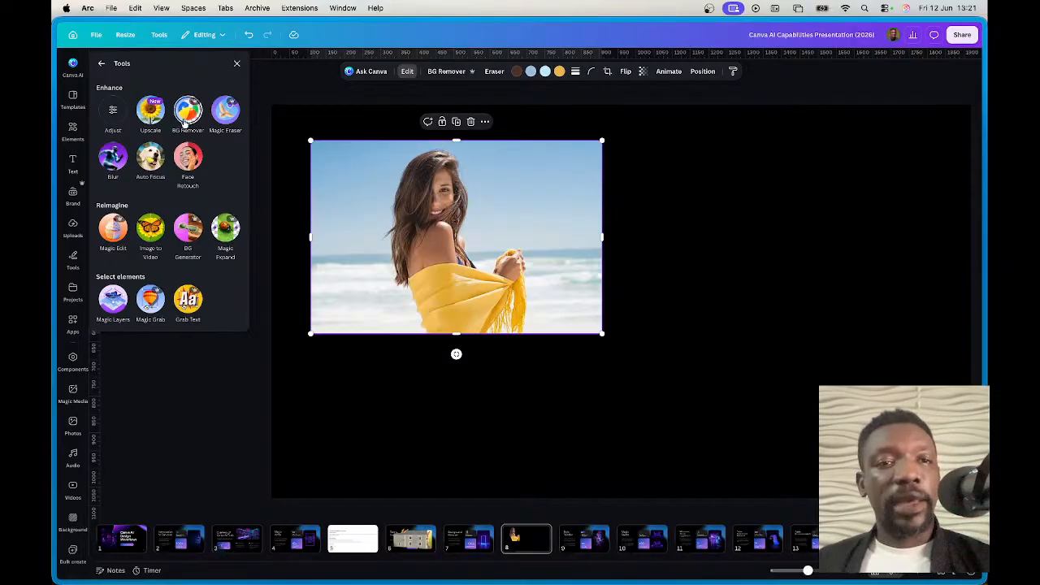
pyautogui.click(187, 114)
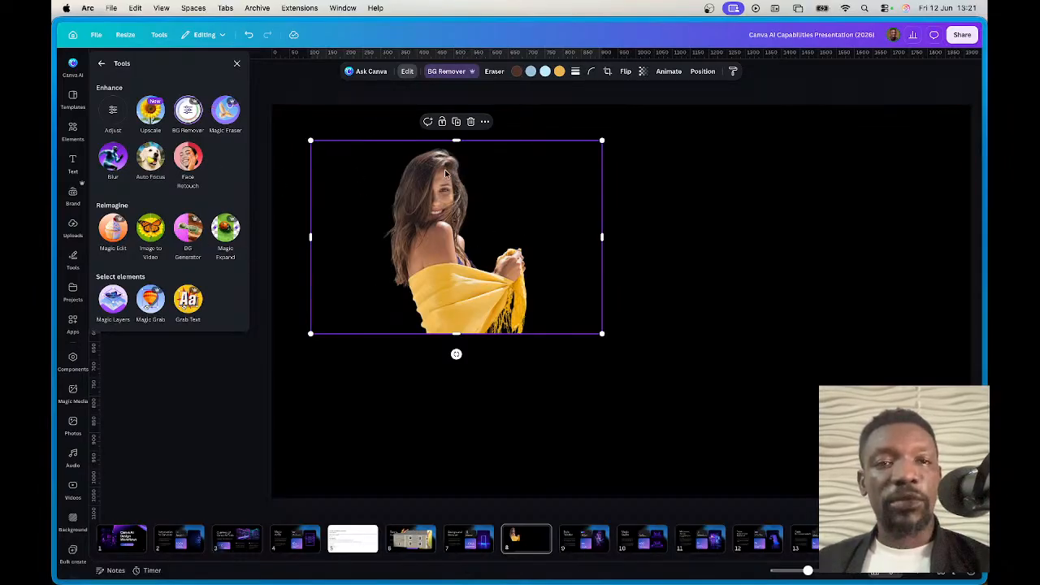
pyautogui.click(406, 72)
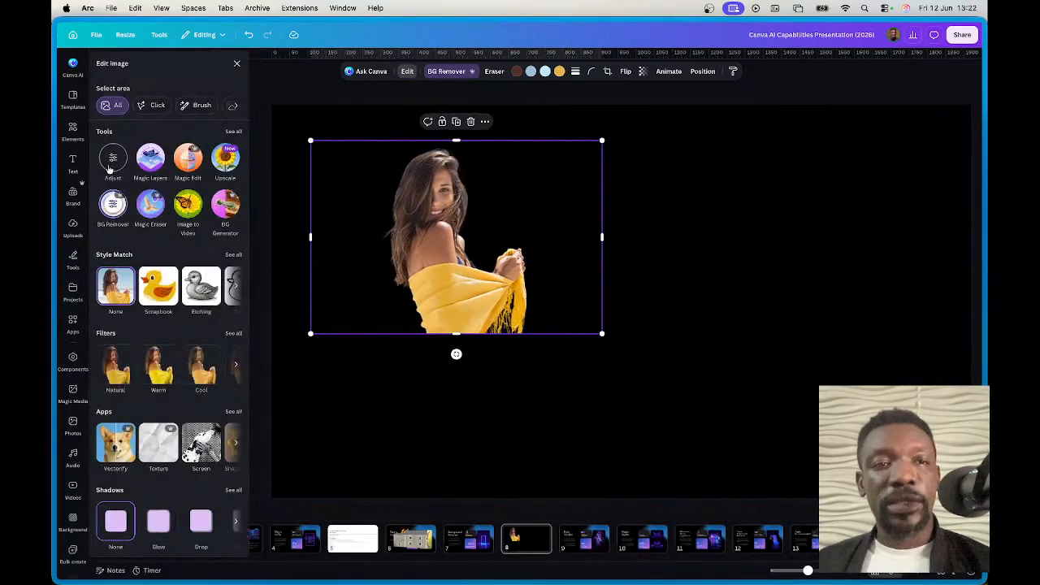
pyautogui.click(113, 158)
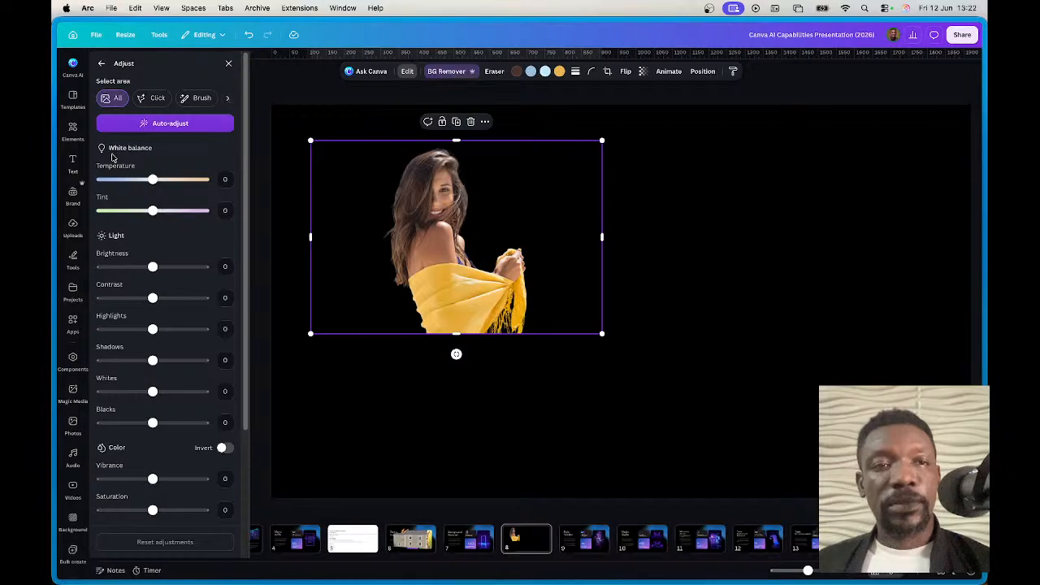
pyautogui.click(102, 64)
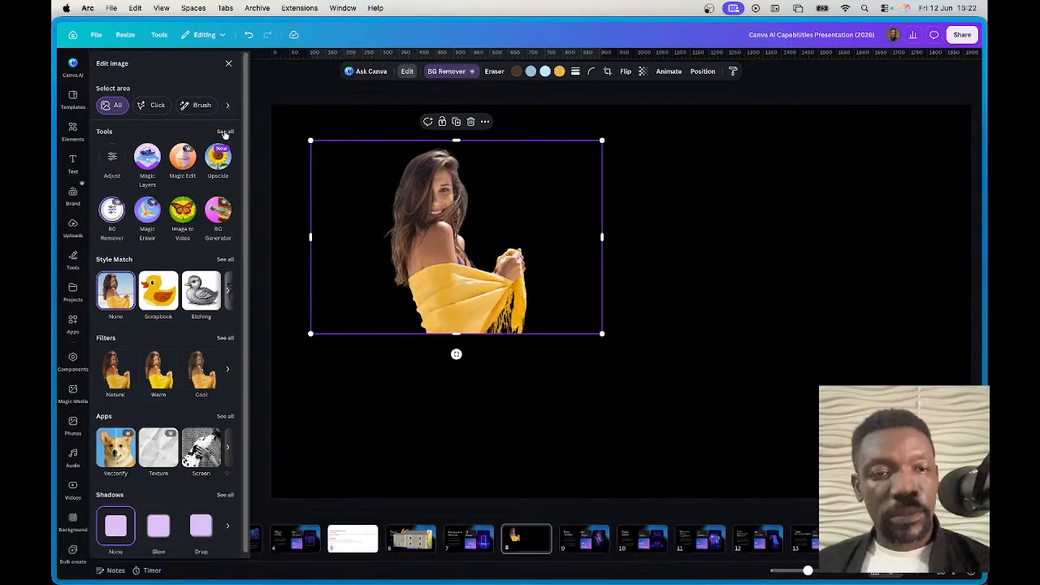
# Step: Erase the loose hair strand beside the woman's shoulder with a size 16 brush and restore that area
pyautogui.click(112, 210)
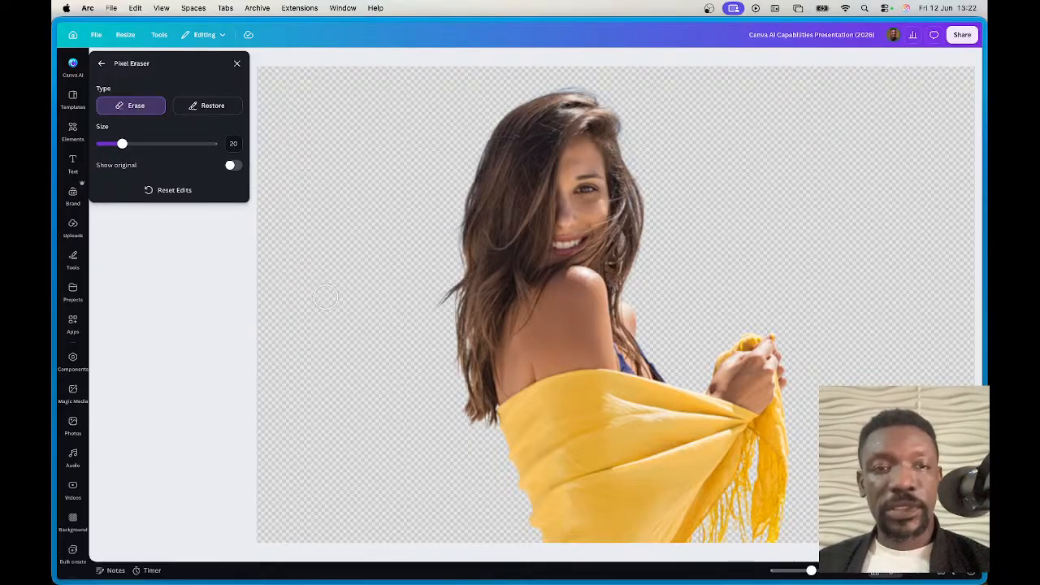
pyautogui.moveTo(120, 140); pyautogui.dragTo(117, 143)
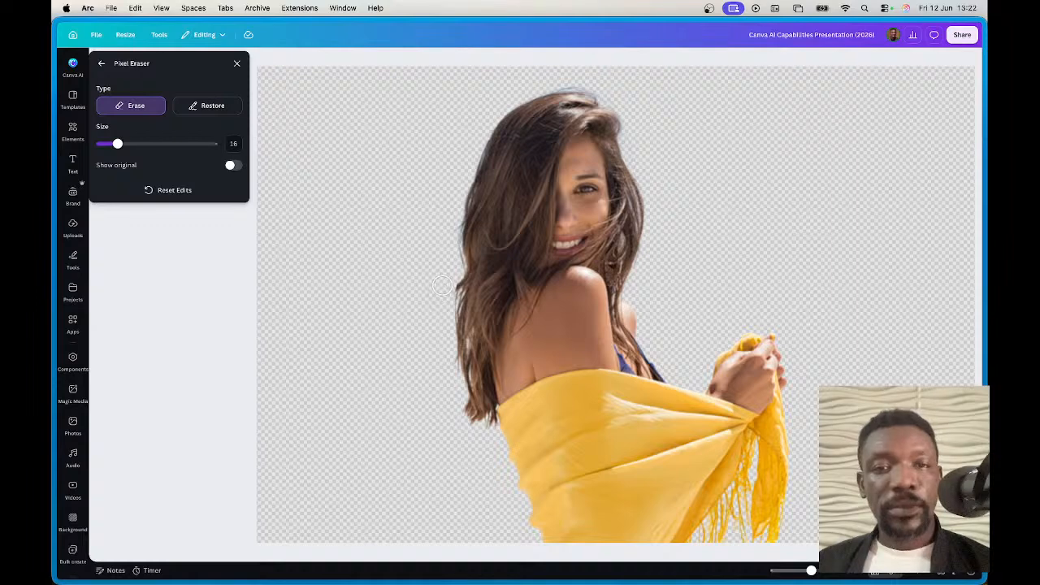
pyautogui.moveTo(442, 286); pyautogui.dragTo(446, 292)
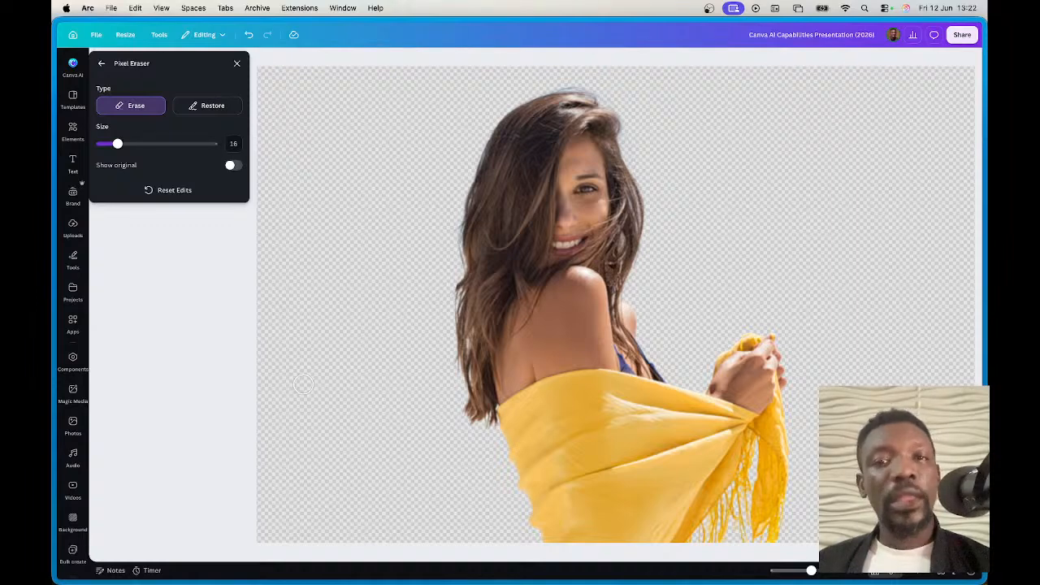
pyautogui.click(202, 108)
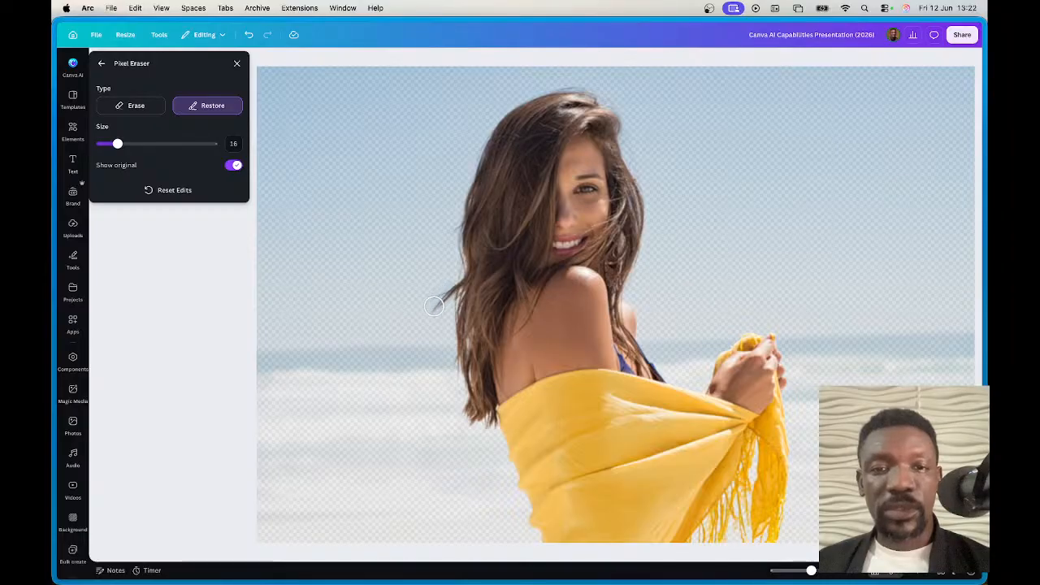
pyautogui.click(103, 64)
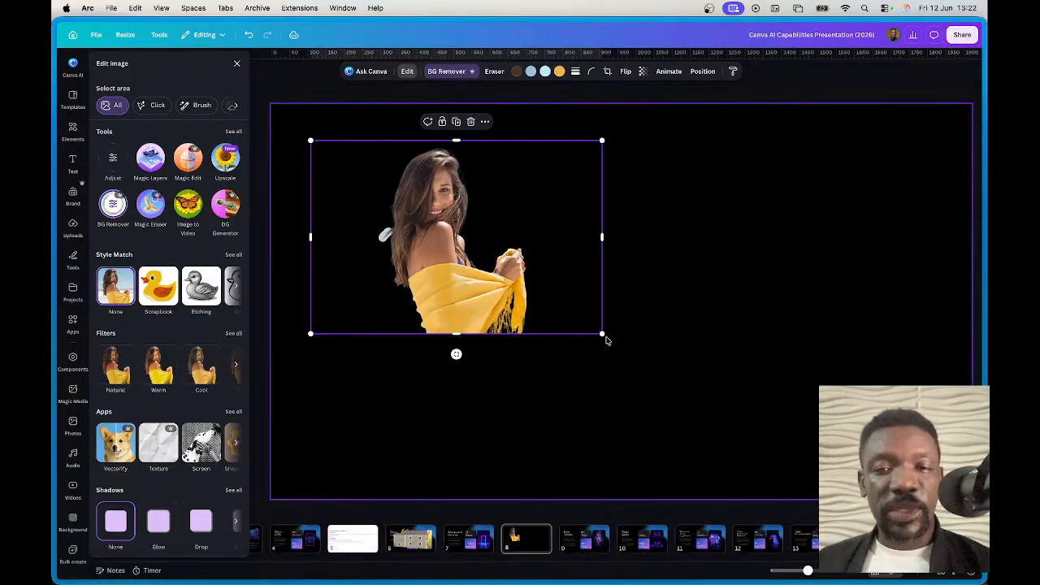
# Step: Enlarge the cut-out woman and erase the leftover sky around the loose hair strand with a size 4 brush
pyautogui.moveTo(602, 334); pyautogui.dragTo(861, 506)
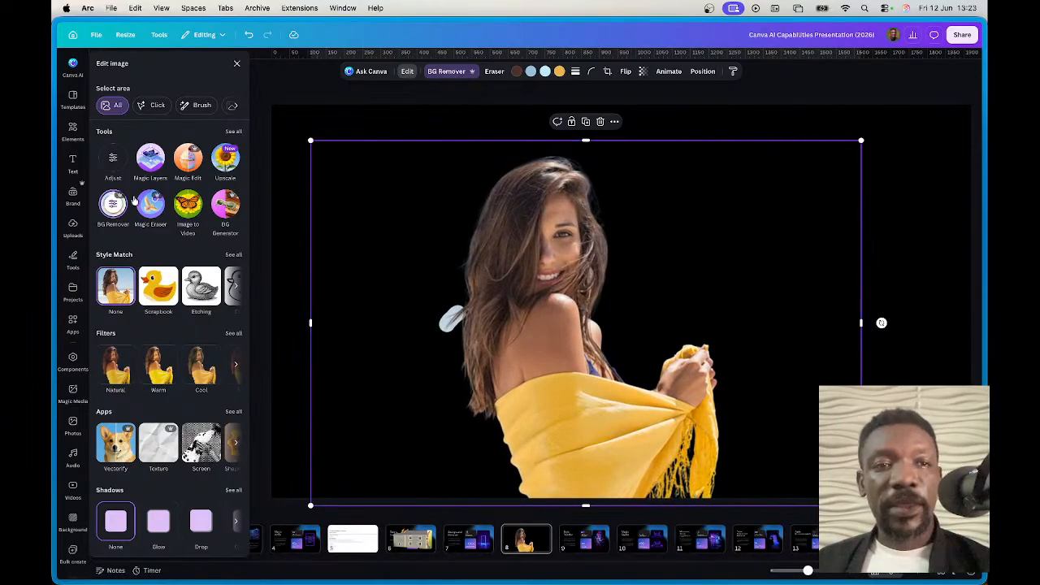
pyautogui.click(113, 207)
pyautogui.moveTo(120, 144); pyautogui.dragTo(103, 144)
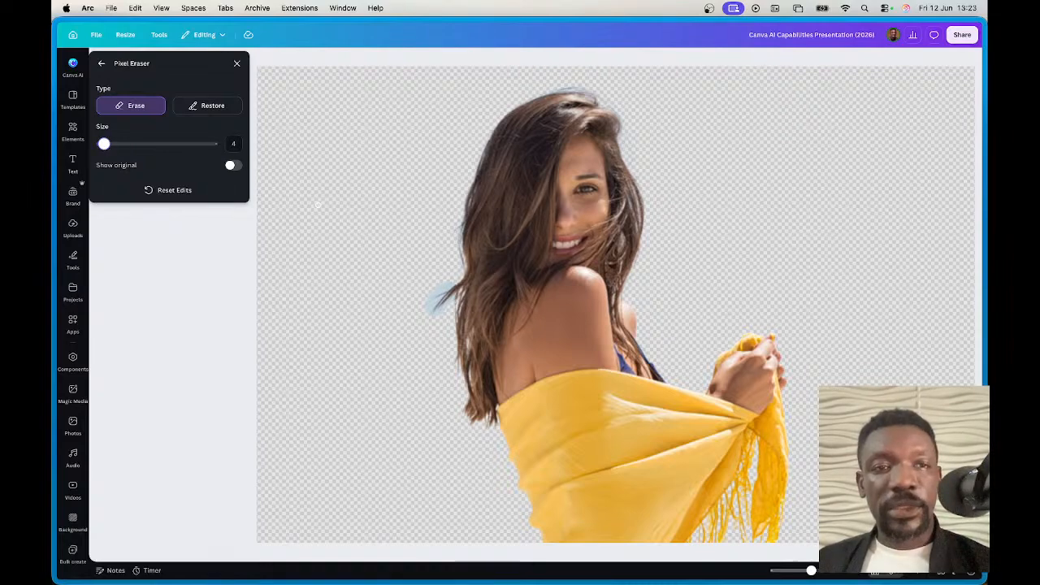
pyautogui.moveTo(451, 284); pyautogui.dragTo(424, 314)
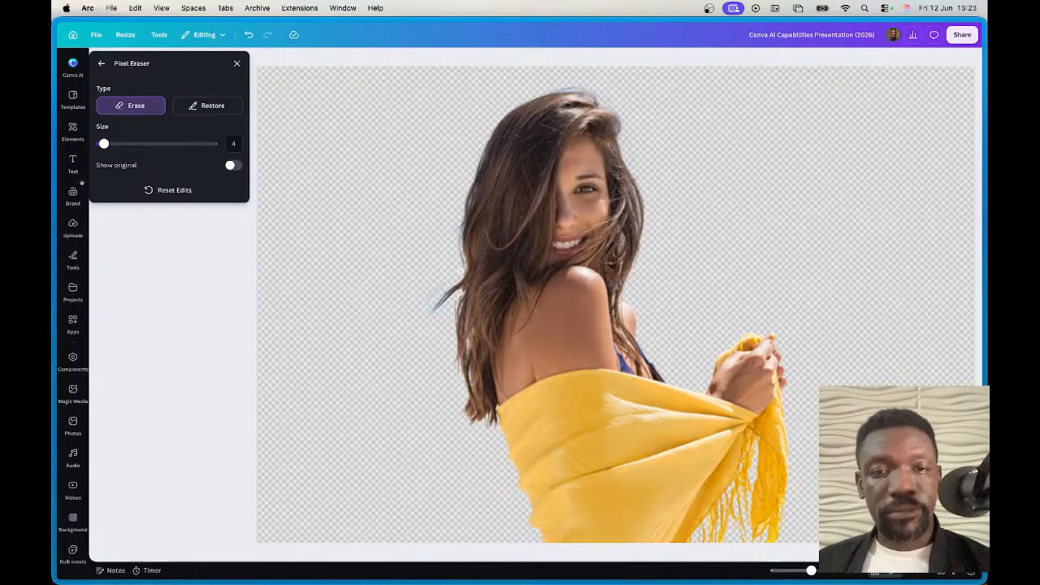
pyautogui.moveTo(444, 287); pyautogui.dragTo(420, 332)
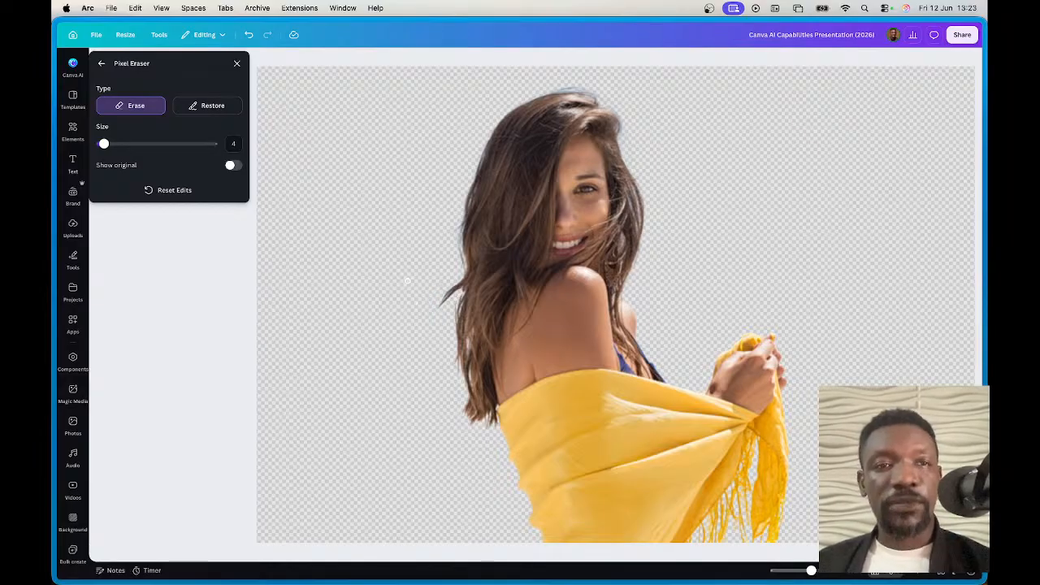
pyautogui.click(101, 65)
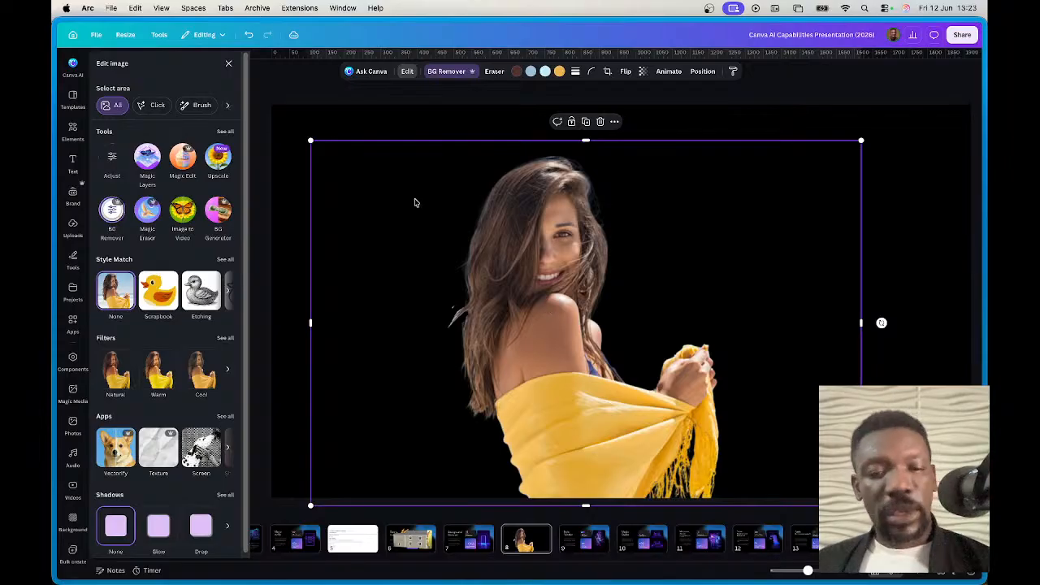
# Step: Undo the cut-out's edits, including the enlargement, the background removal and the photo's last repositioning
pyautogui.press('super+z')
pyautogui.press('super+z')
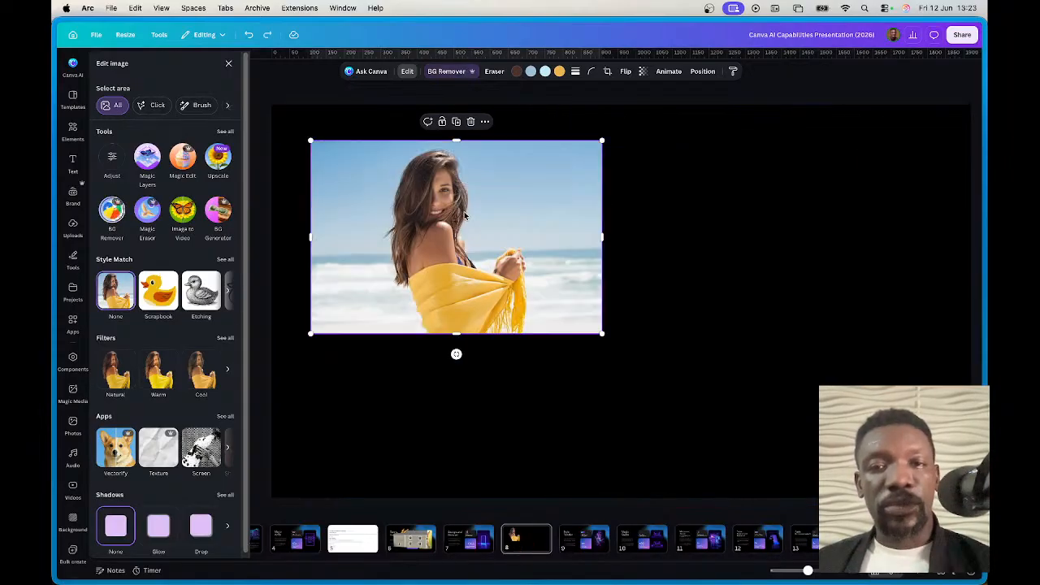
pyautogui.press('super+z')
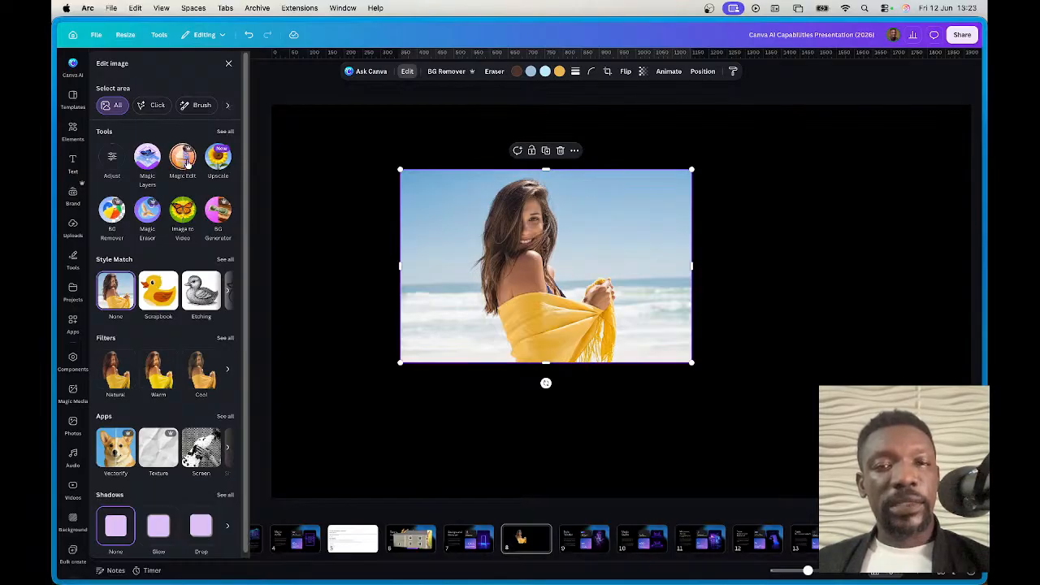
# Step: Use Magic Edit with a size 16 brush on the cone-shaped area above the woman's hands to generate "icecream"
pyautogui.click(184, 160)
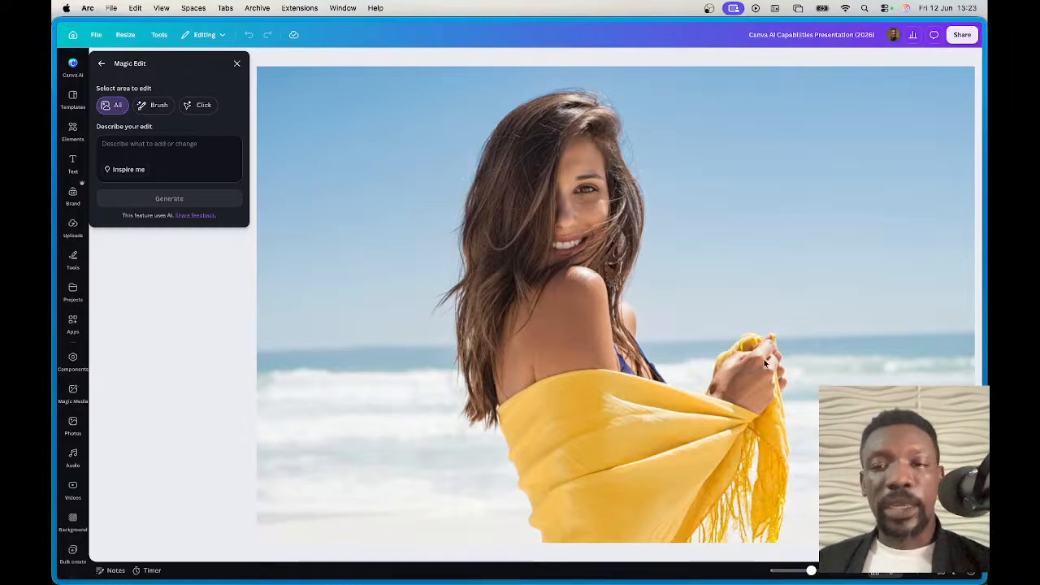
pyautogui.click(158, 105)
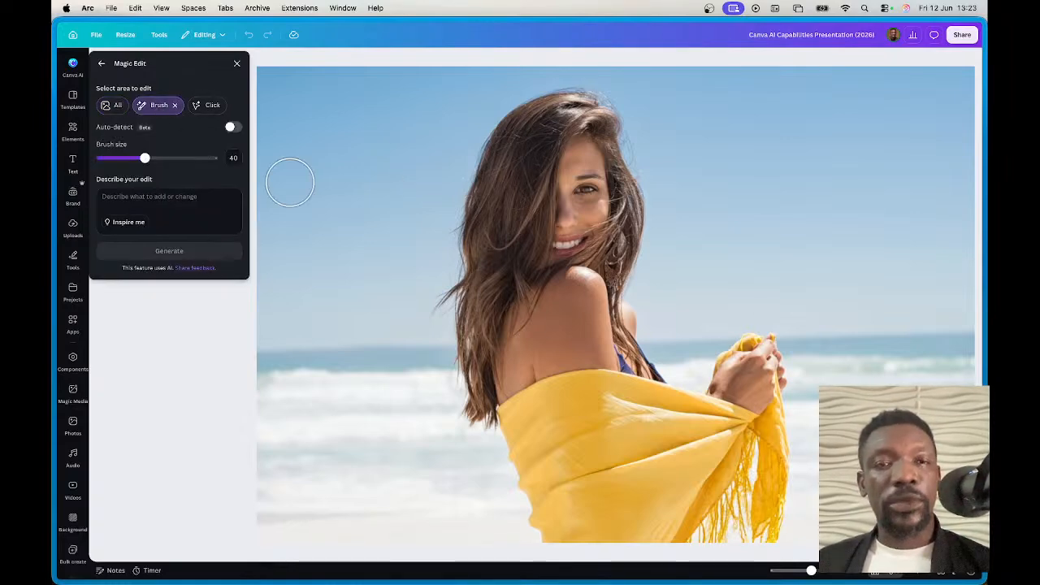
pyautogui.moveTo(135, 165); pyautogui.dragTo(118, 159)
pyautogui.moveTo(741, 350)
pyautogui.mouseDown()
pyautogui.moveTo(724, 308)
pyautogui.moveTo(758, 298)
pyautogui.moveTo(755, 342)
pyautogui.moveTo(735, 302)
pyautogui.moveTo(708, 296)
pyautogui.moveTo(708, 269)
pyautogui.moveTo(763, 265)
pyautogui.moveTo(755, 289)
pyautogui.moveTo(723, 273)
pyautogui.mouseUp()
pyautogui.click(137, 206)
pyautogui.write('i')
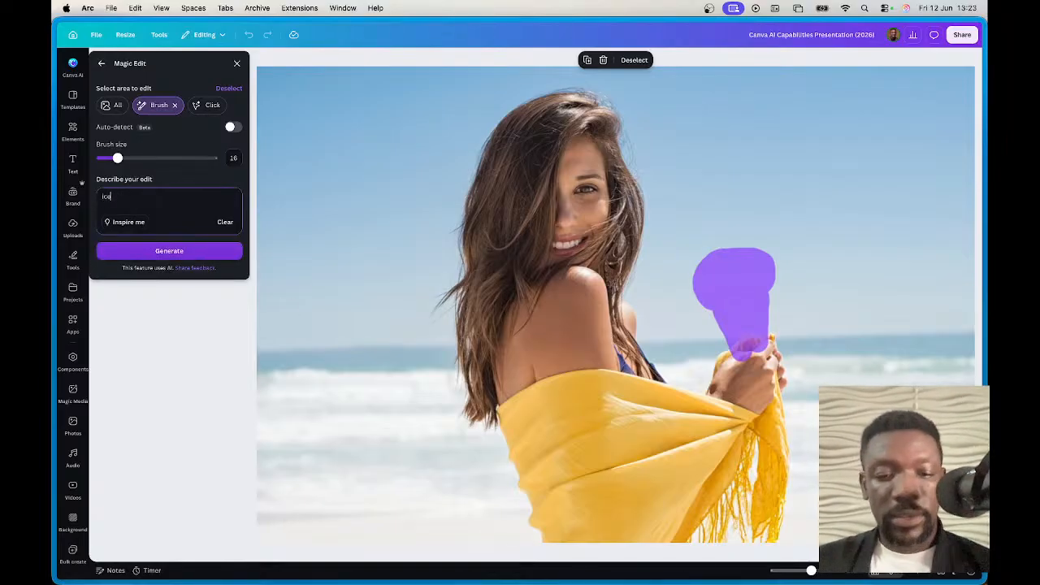
pyautogui.write('cecream')
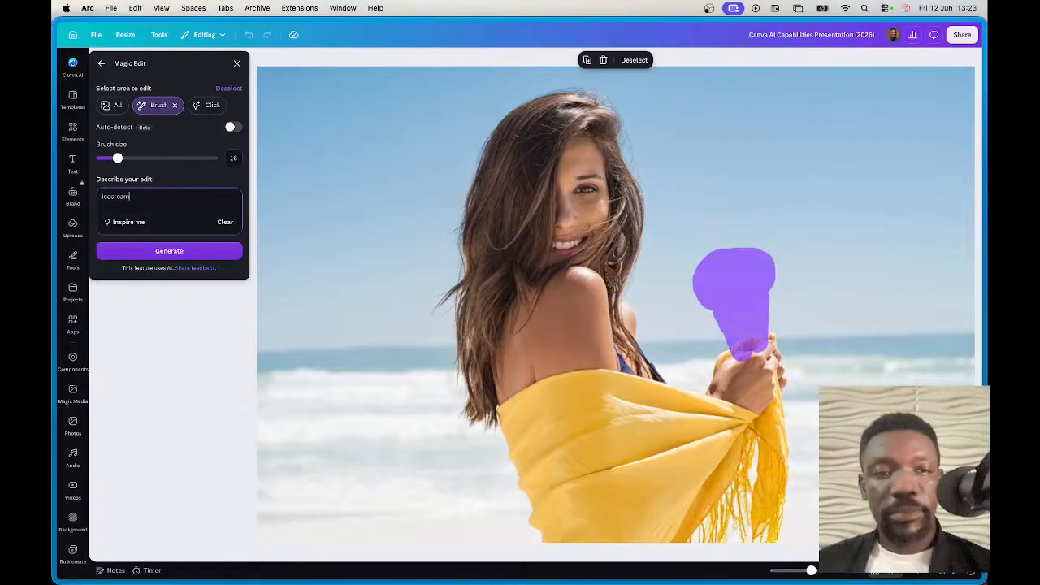
pyautogui.click(140, 253)
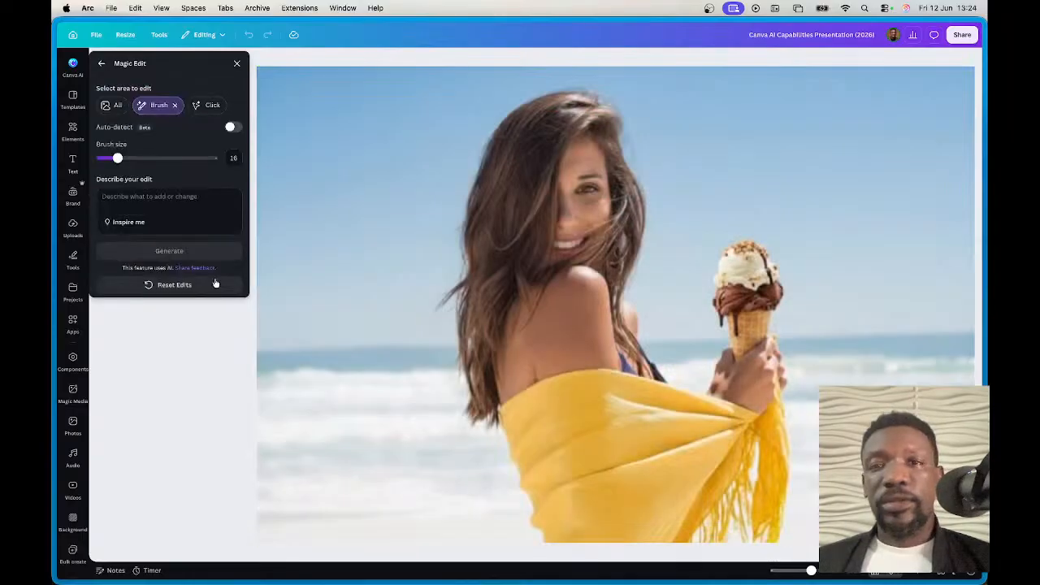
pyautogui.click(103, 66)
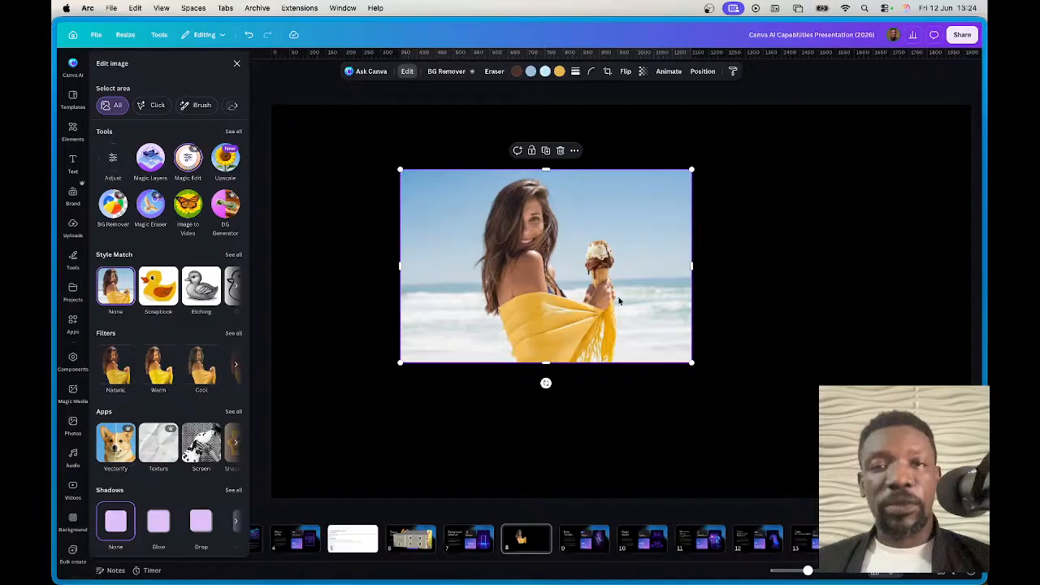
# Step: Enlarge the edited beach photo and position it to cover nearly all of page 8
pyautogui.moveTo(693, 364); pyautogui.dragTo(959, 528)
pyautogui.moveTo(400, 168); pyautogui.dragTo(248, 69)
pyautogui.moveTo(730, 369); pyautogui.dragTo(668, 347)
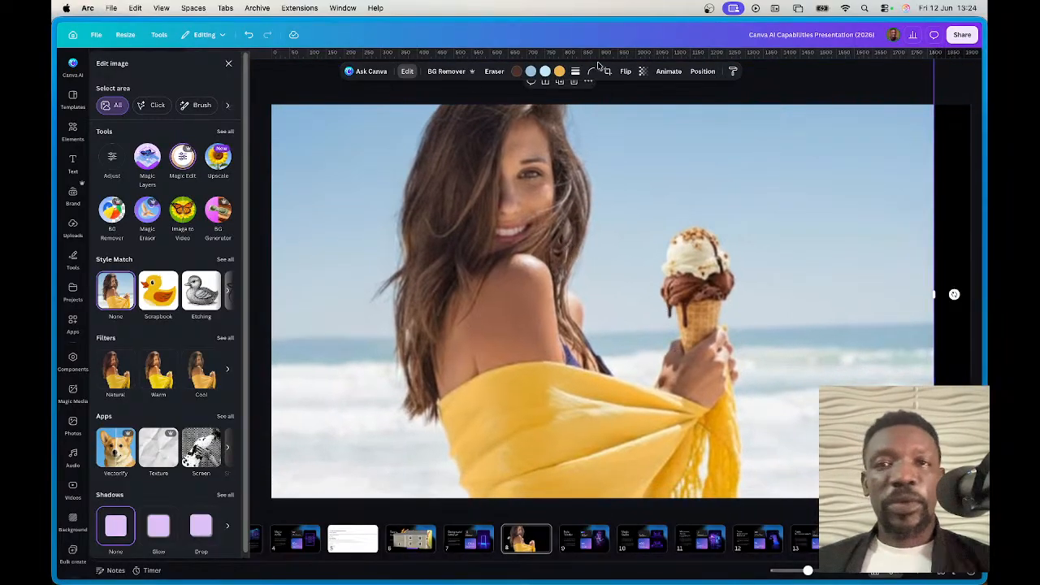
# Step: Erase the small spot beside the waffle cone using Magic Eraser with brush size 6
pyautogui.click(499, 72)
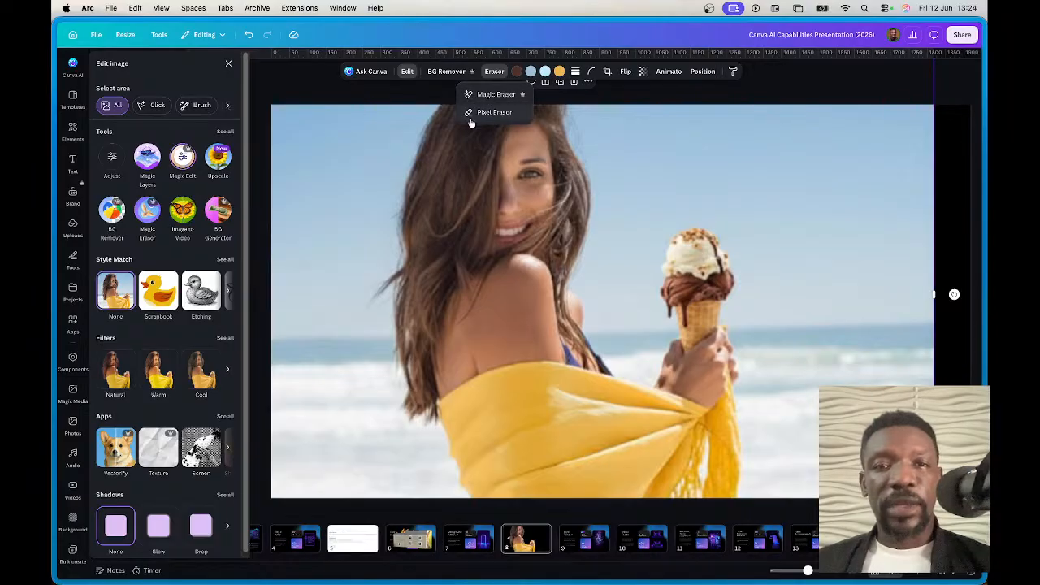
pyautogui.click(488, 94)
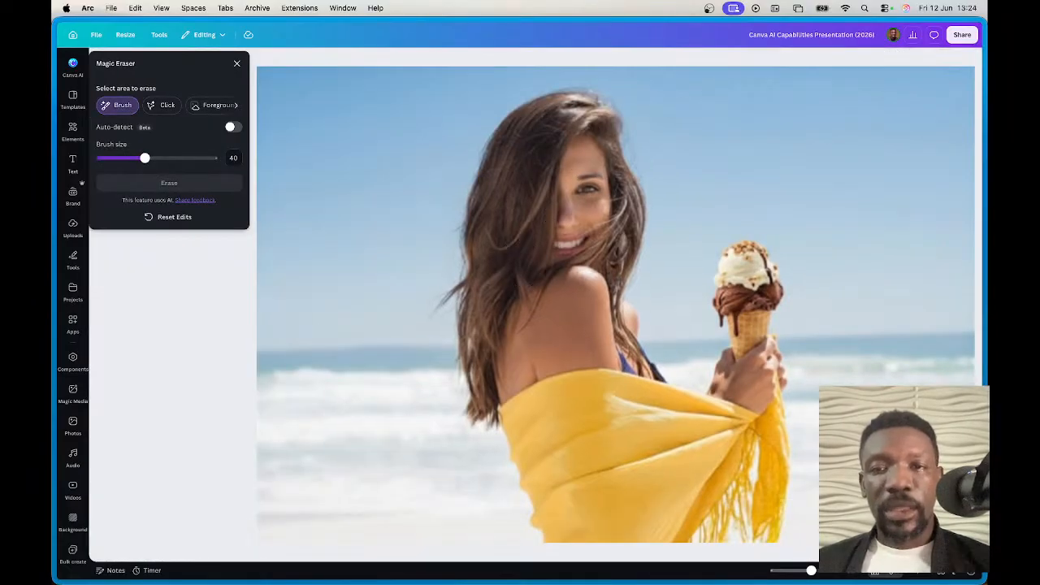
pyautogui.moveTo(145, 157); pyautogui.dragTo(105, 158)
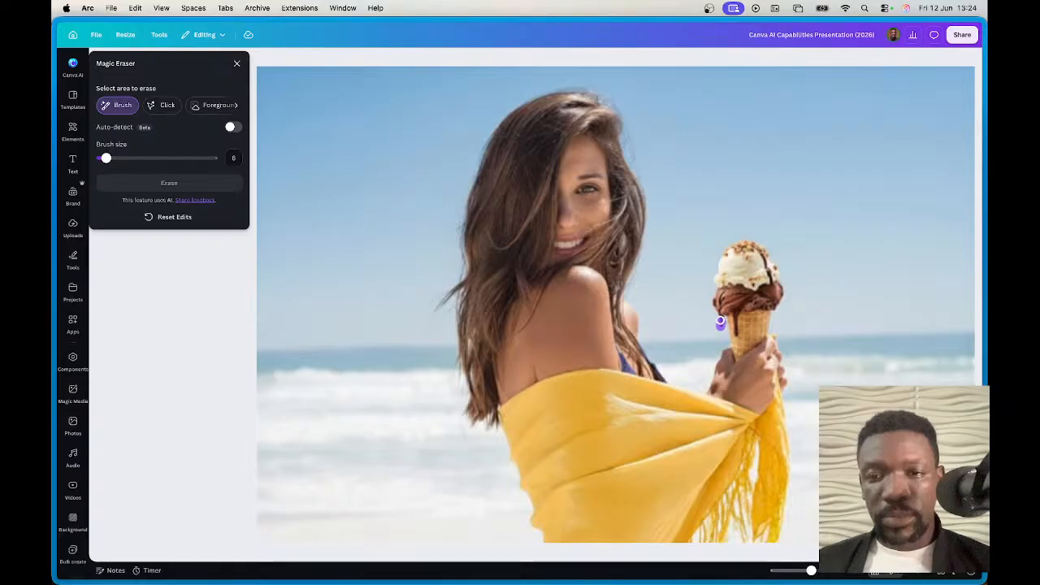
pyautogui.moveTo(720, 321); pyautogui.dragTo(719, 328)
pyautogui.click(150, 183)
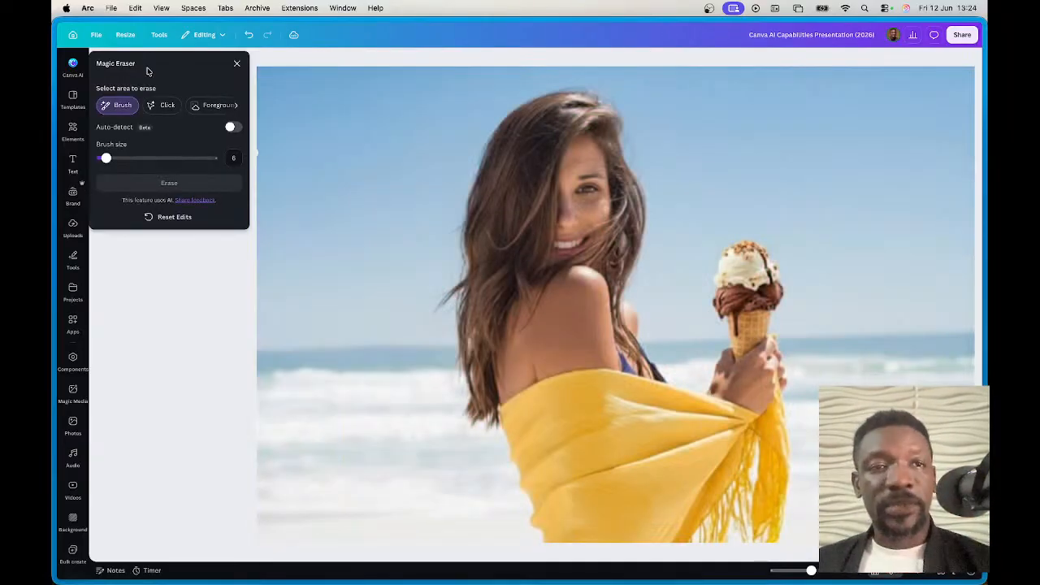
pyautogui.click(236, 63)
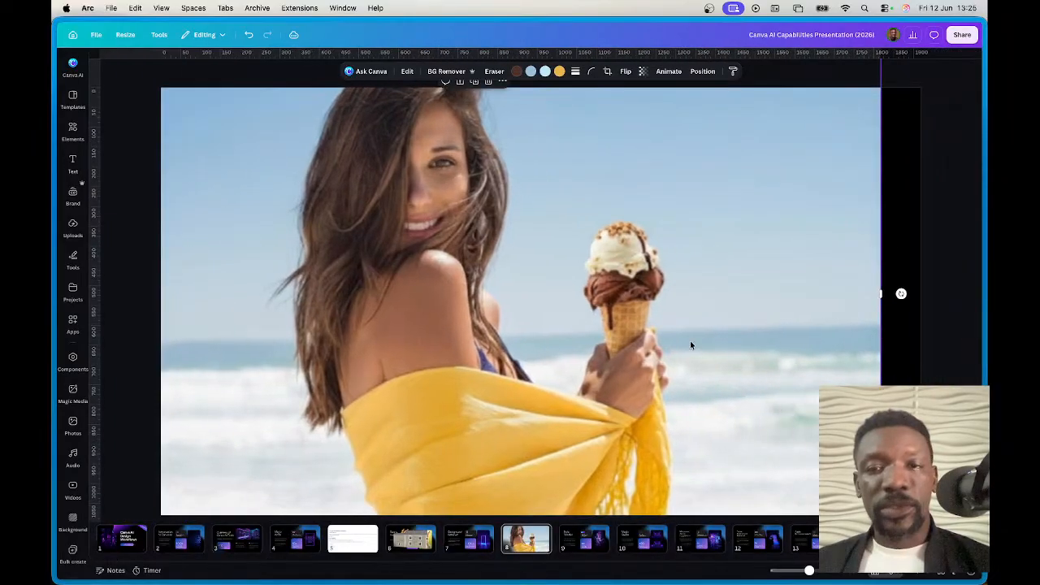
# Step: Open the photo's image editing options, then shrink and center the photo so the woman's whole head fits on page 8
pyautogui.click(407, 71)
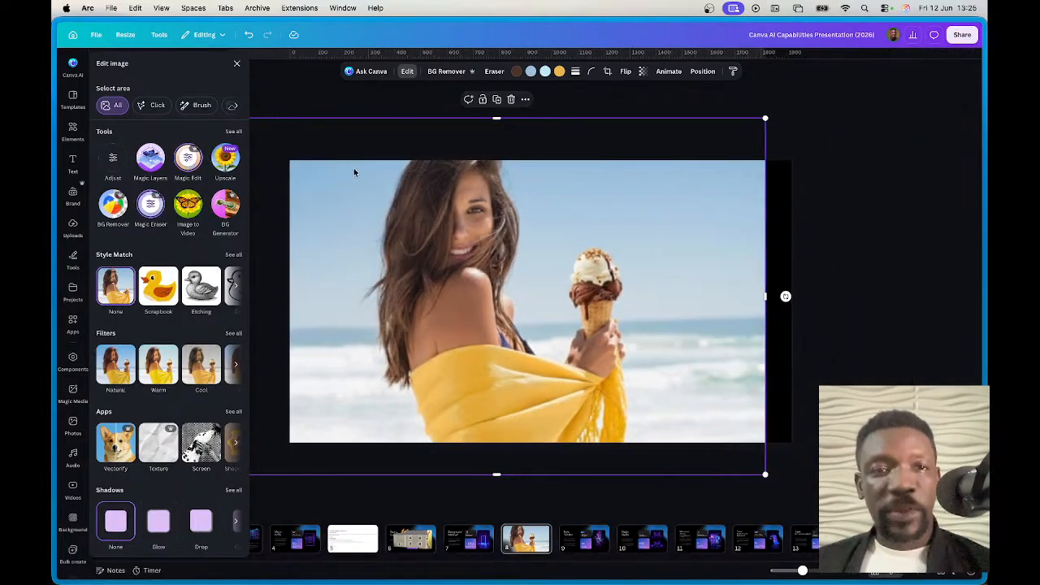
pyautogui.moveTo(289, 155); pyautogui.dragTo(381, 214)
pyautogui.moveTo(494, 309); pyautogui.dragTo(422, 252)
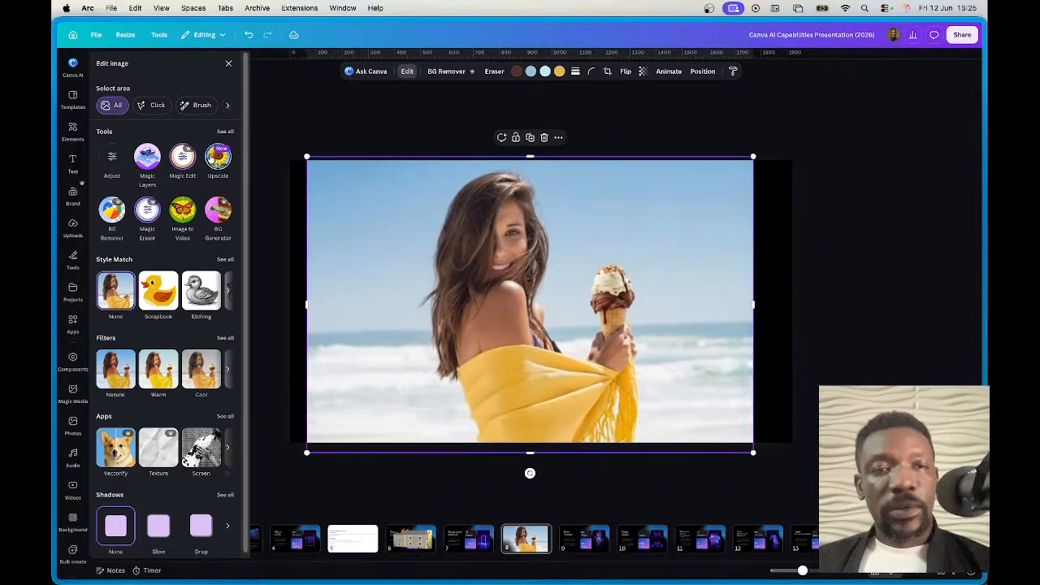
# Step: Try turning the beach photo into a 5 second video with the custom motion prompt "woman licking icecream" and undo the conversion
pyautogui.click(182, 211)
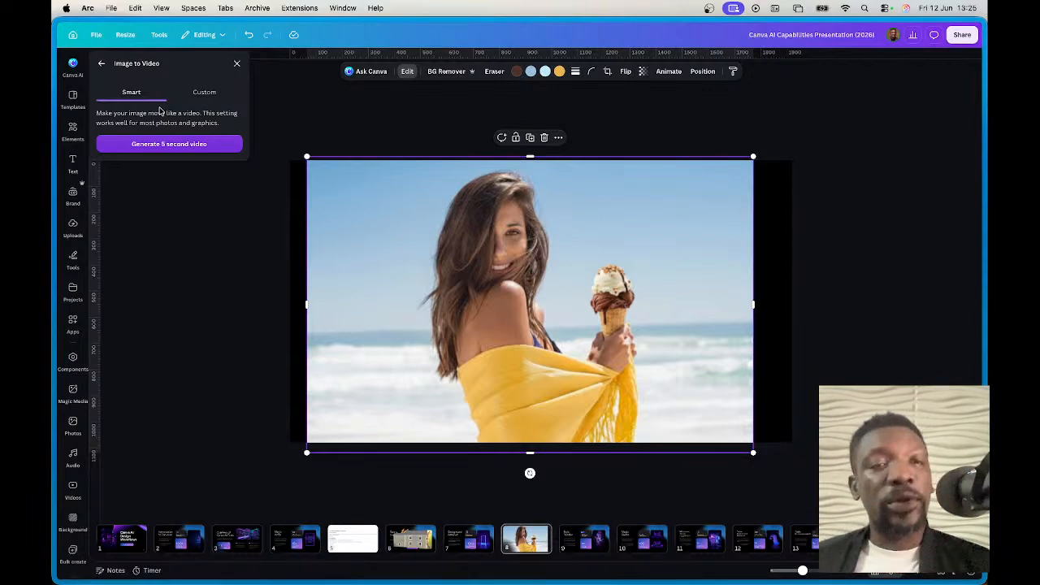
pyautogui.click(204, 94)
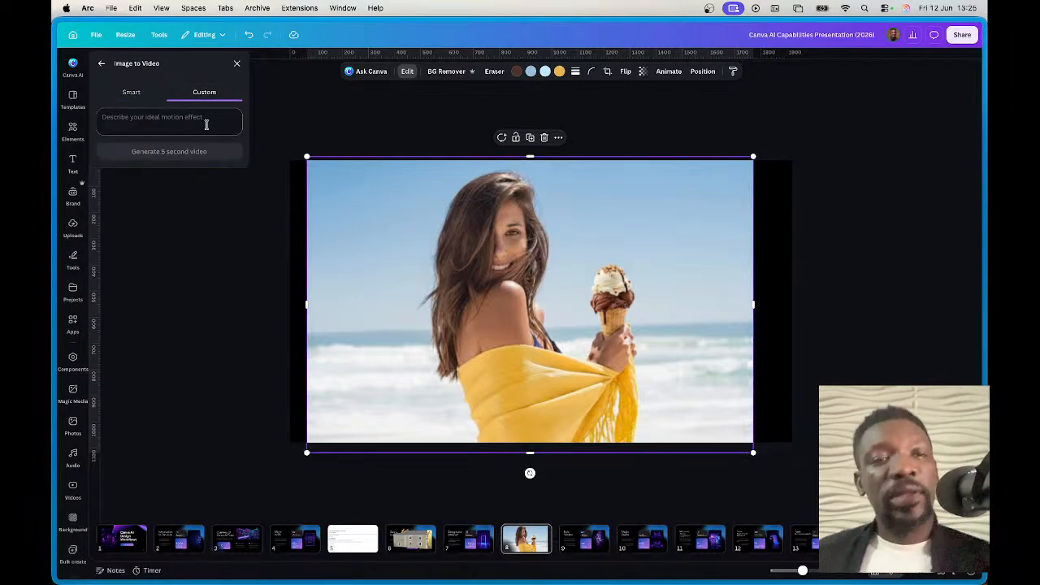
pyautogui.click(125, 128)
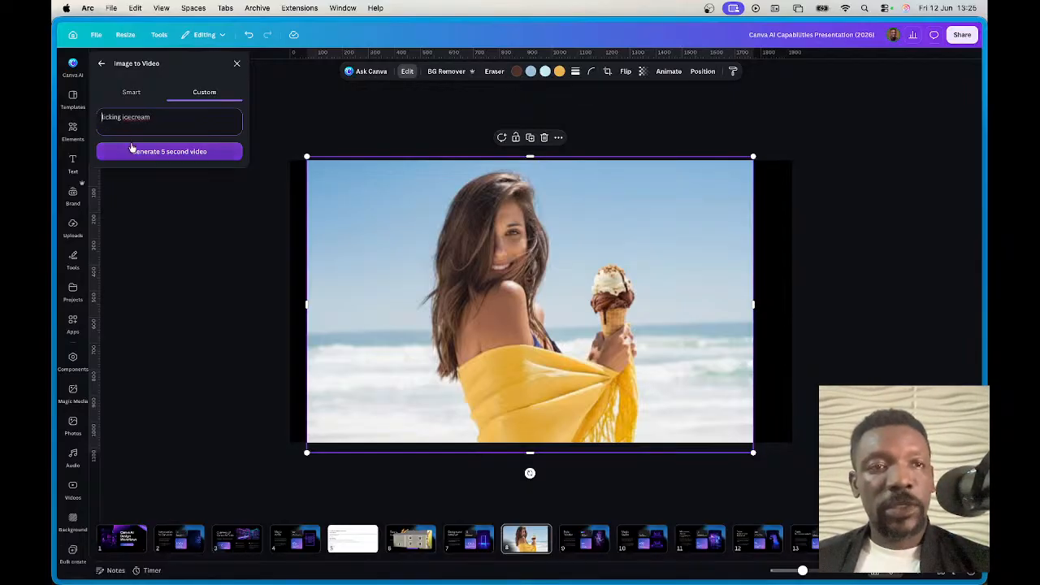
pyautogui.write('woman')
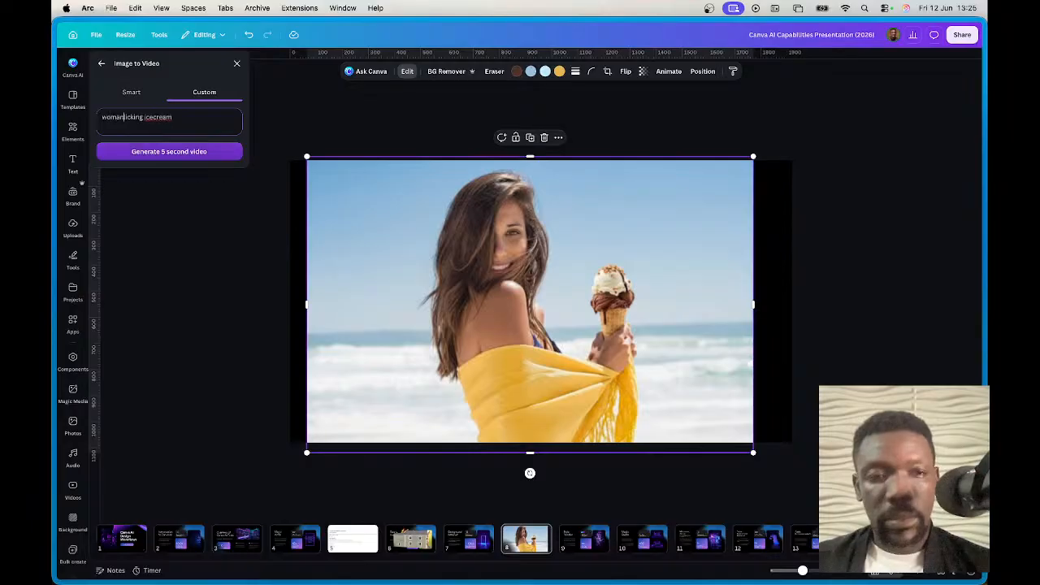
pyautogui.click(158, 117)
pyautogui.press('BackSpace')
pyautogui.press('BackSpace')
pyautogui.write('c')
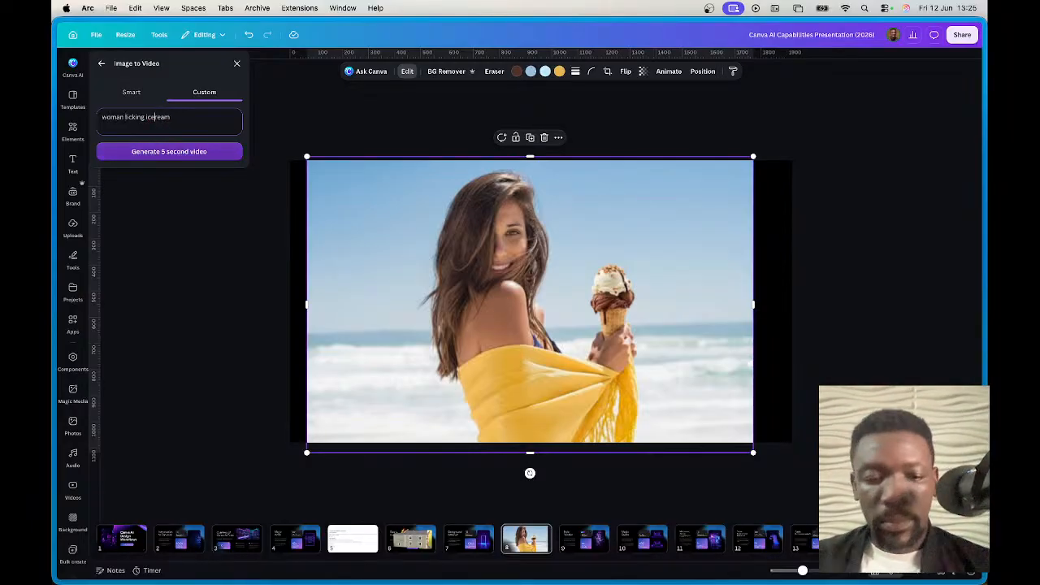
pyautogui.click(169, 152)
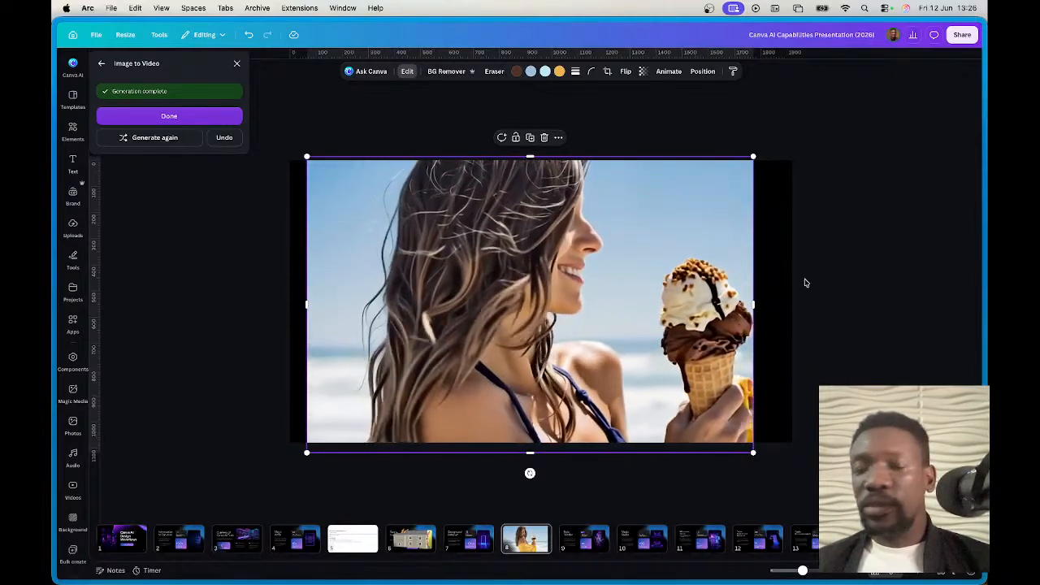
pyautogui.click(169, 116)
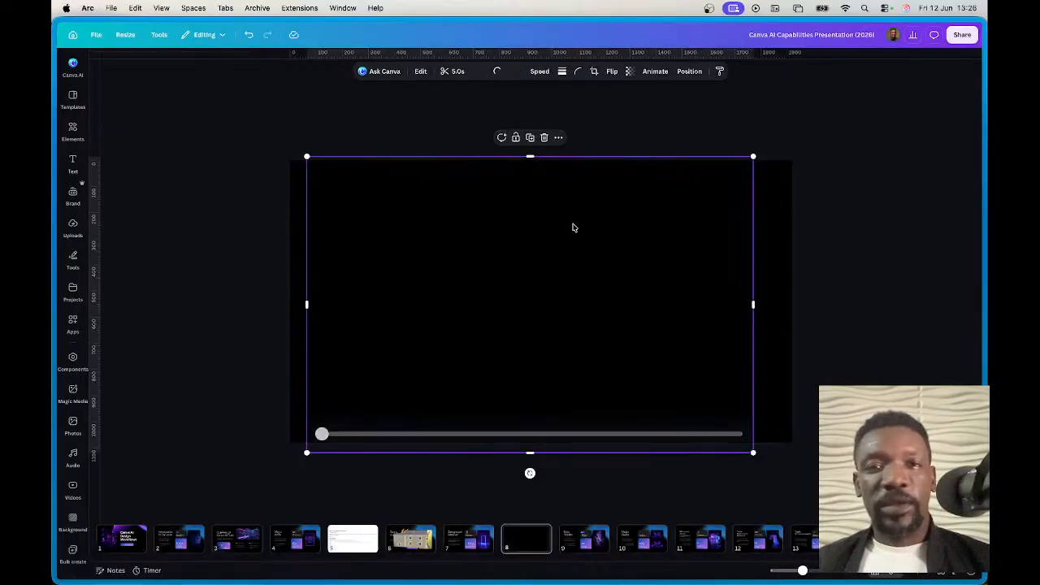
pyautogui.click(530, 301)
pyautogui.press('cmd+z')
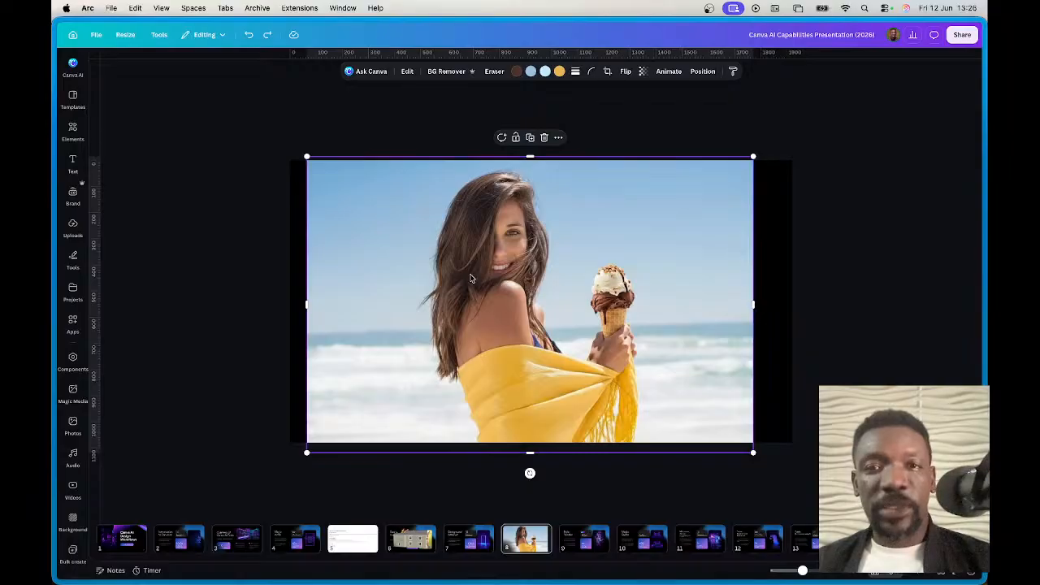
# Step: Grab the woman together with her ice cream cone out of the beach photo using Magic Grab
pyautogui.click(406, 73)
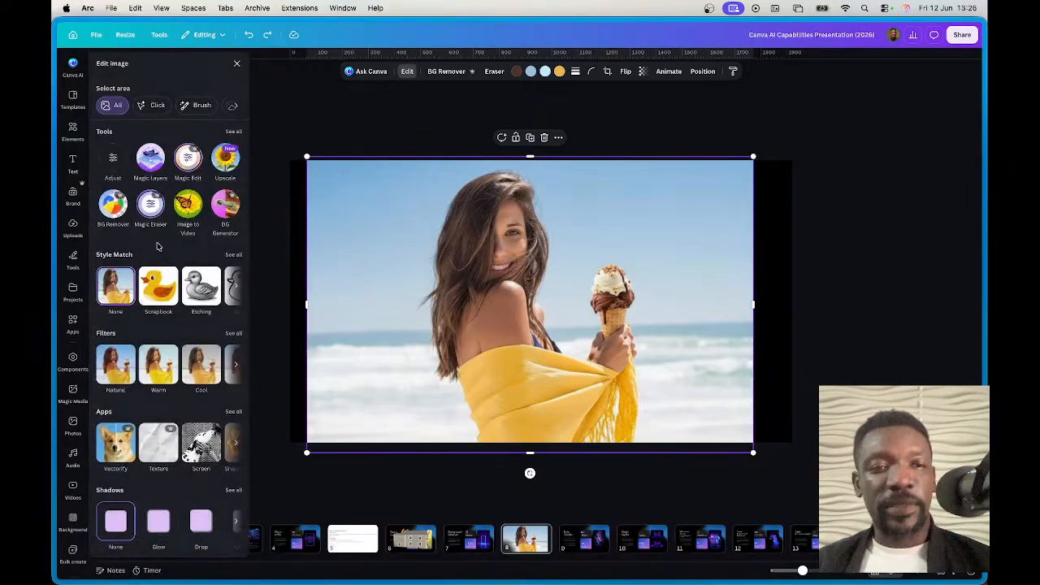
pyautogui.click(233, 131)
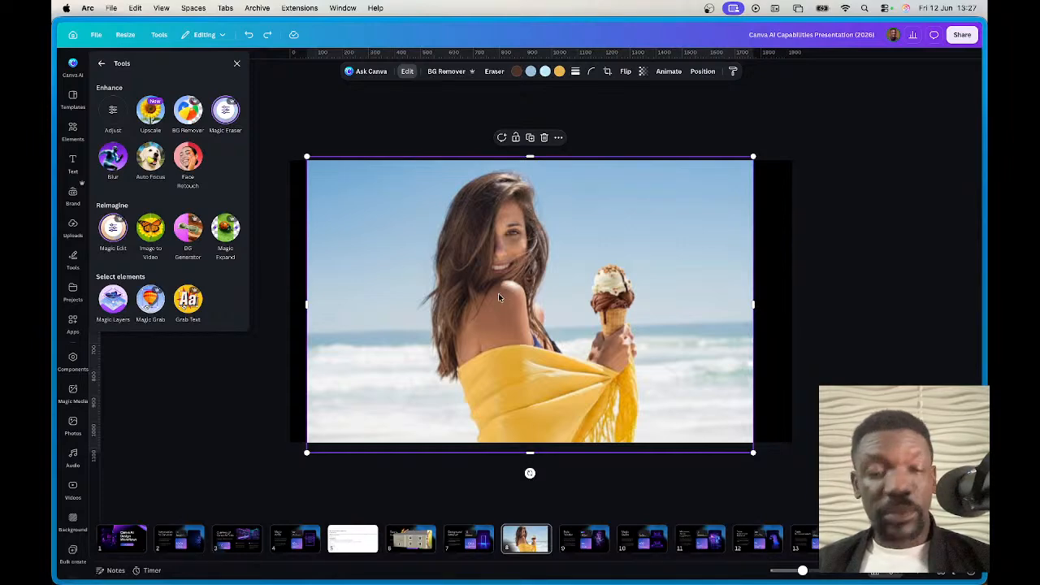
pyautogui.click(150, 301)
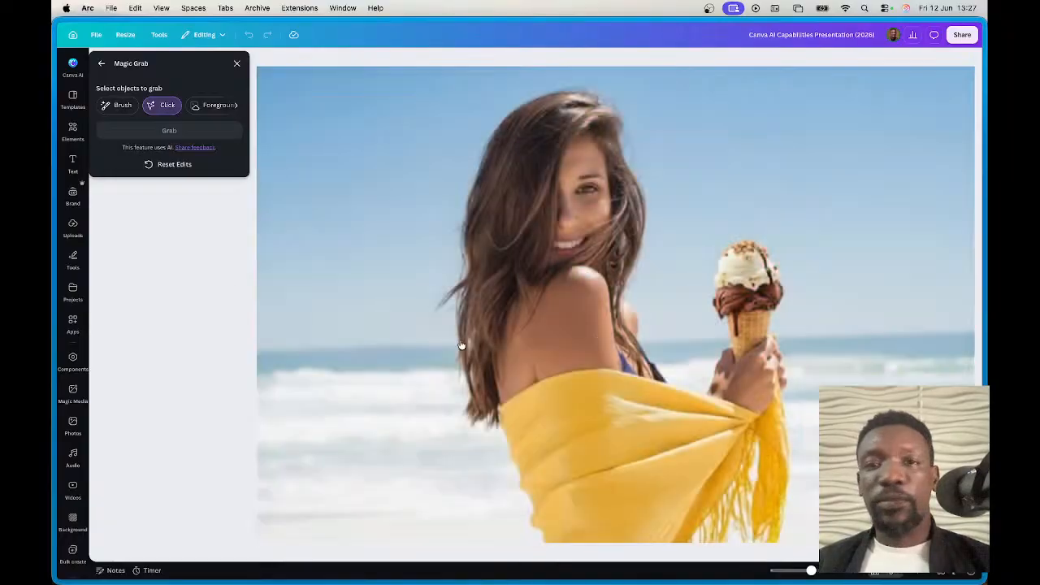
pyautogui.click(553, 381)
pyautogui.click(746, 311)
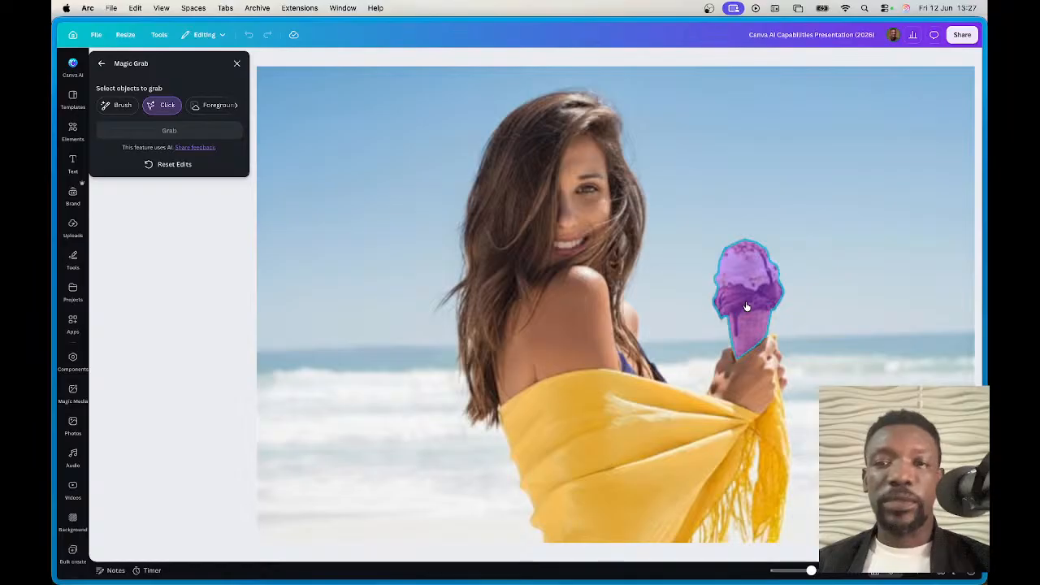
pyautogui.click(523, 262)
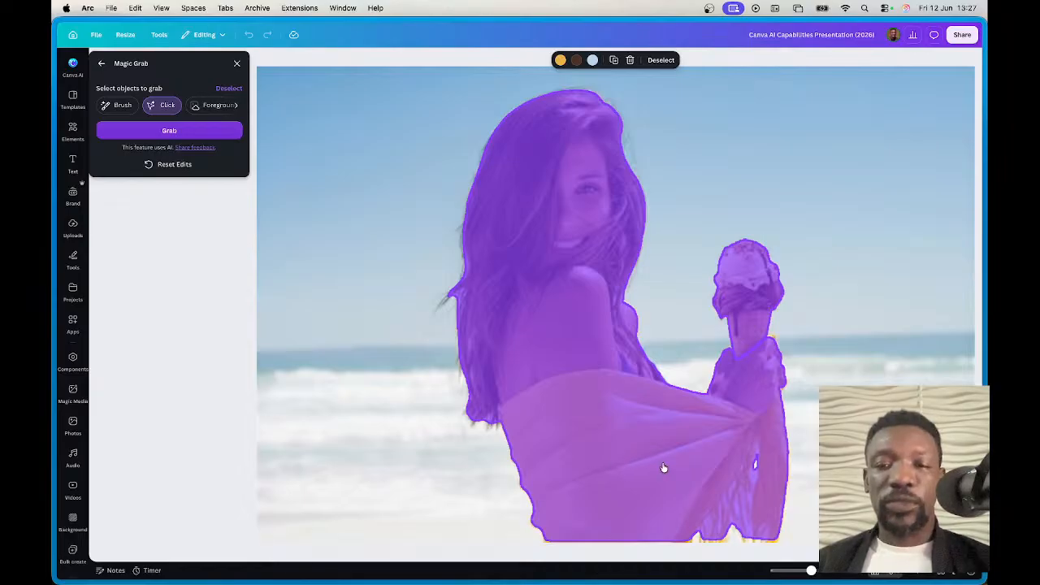
pyautogui.click(208, 132)
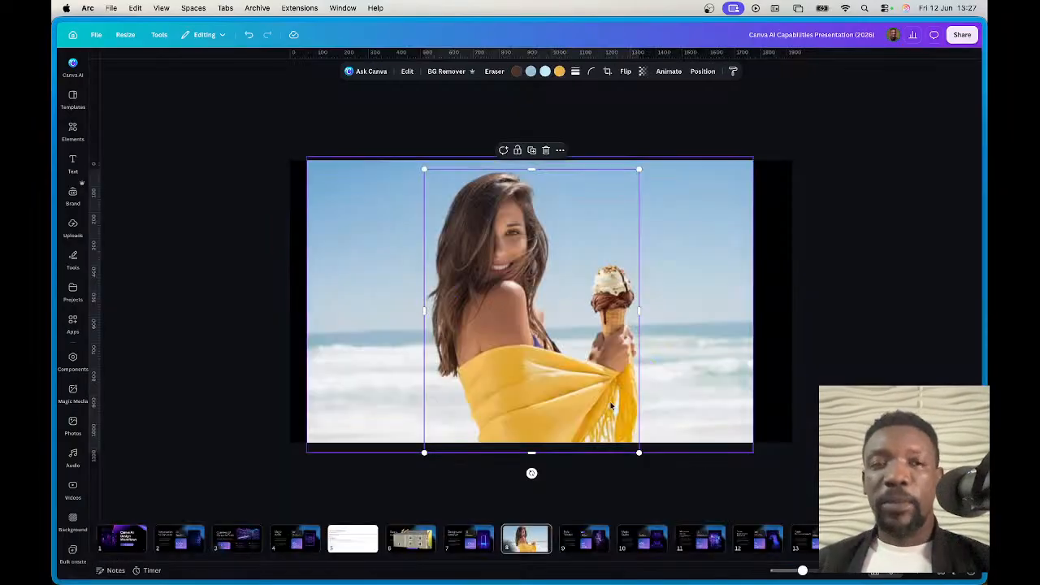
# Step: Remove the beach background from page 8 and move the cut-out woman into the left half of the page
pyautogui.moveTo(494, 363); pyautogui.dragTo(455, 348)
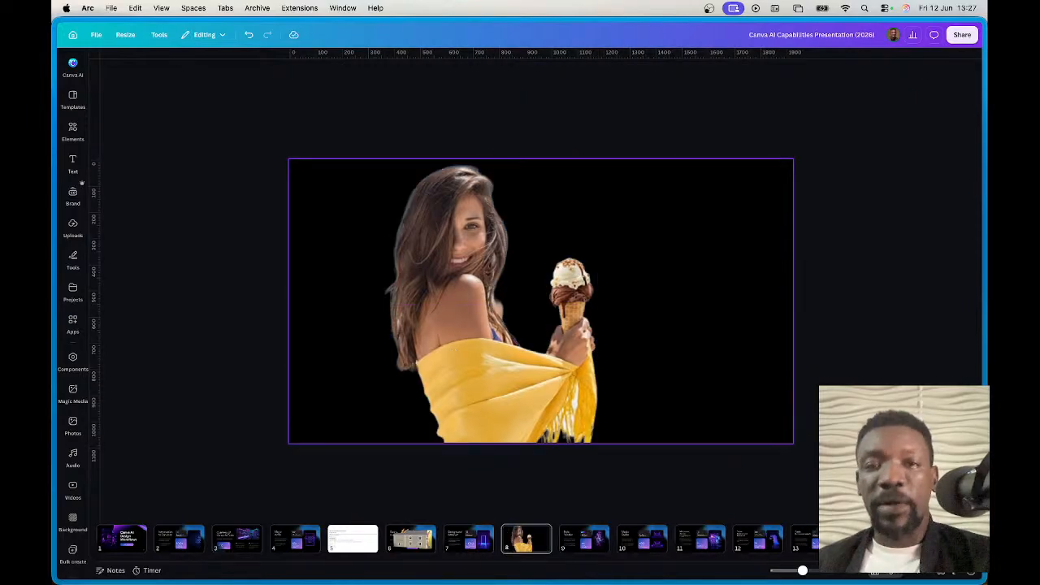
pyautogui.moveTo(524, 311); pyautogui.dragTo(483, 318)
# Step: Search the photos for "Landscape" and add the misty green rolling hills photo to page 8
pyautogui.click(70, 132)
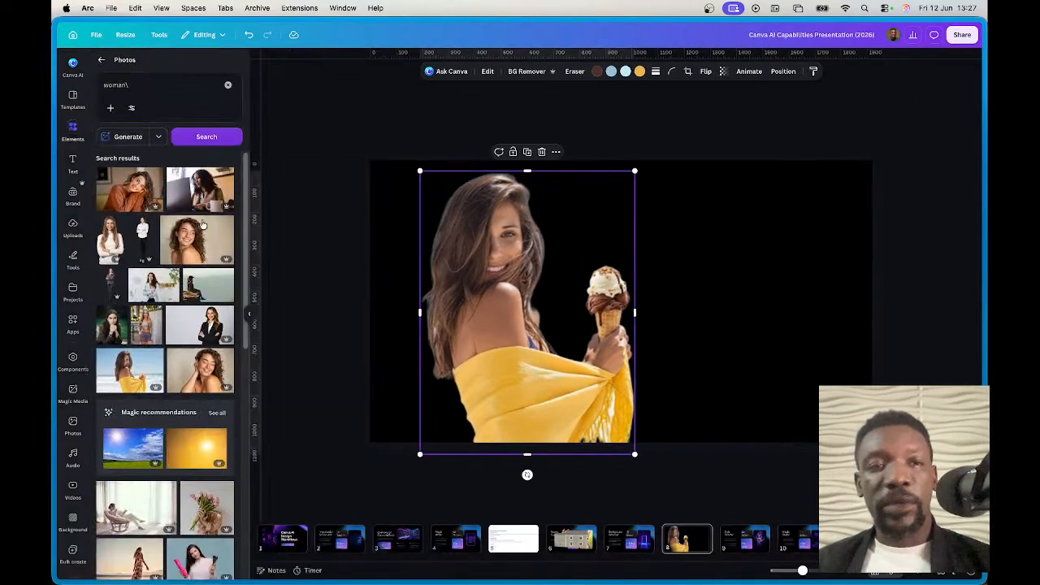
pyautogui.click(155, 90)
pyautogui.tripleClick(155, 91)
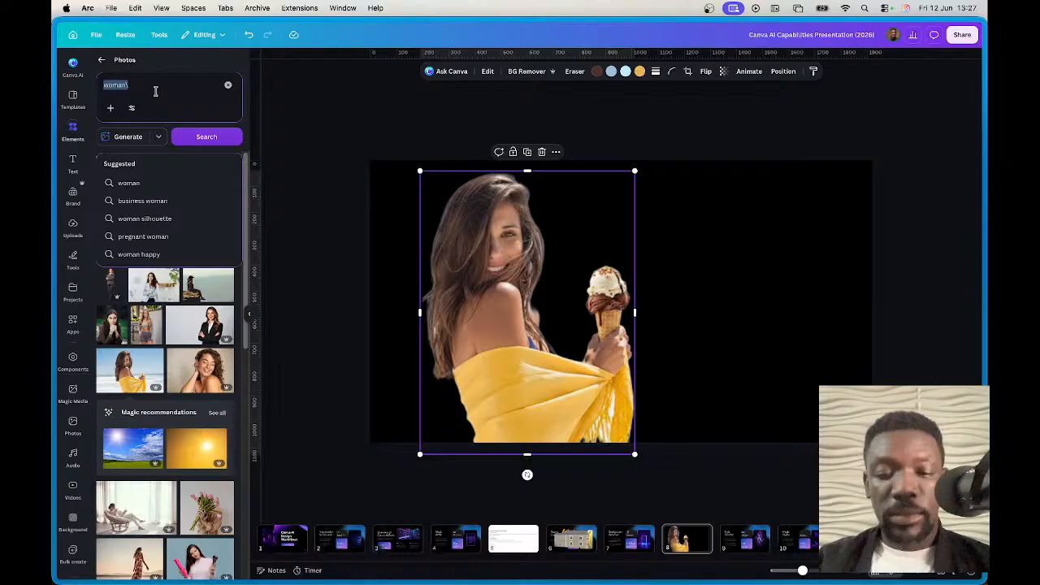
pyautogui.write('l')
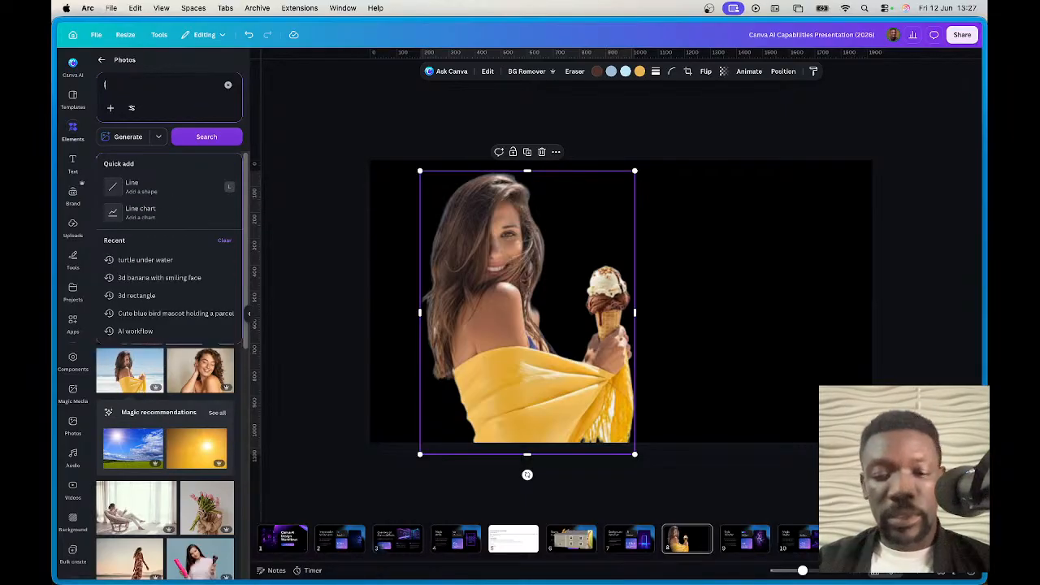
pyautogui.write('andsc')
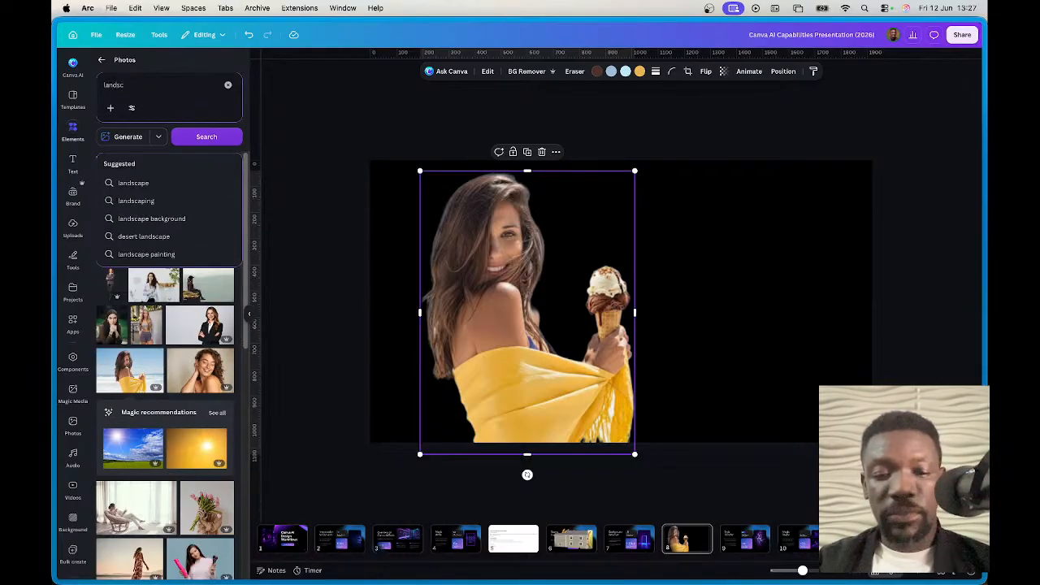
pyautogui.write('aper')
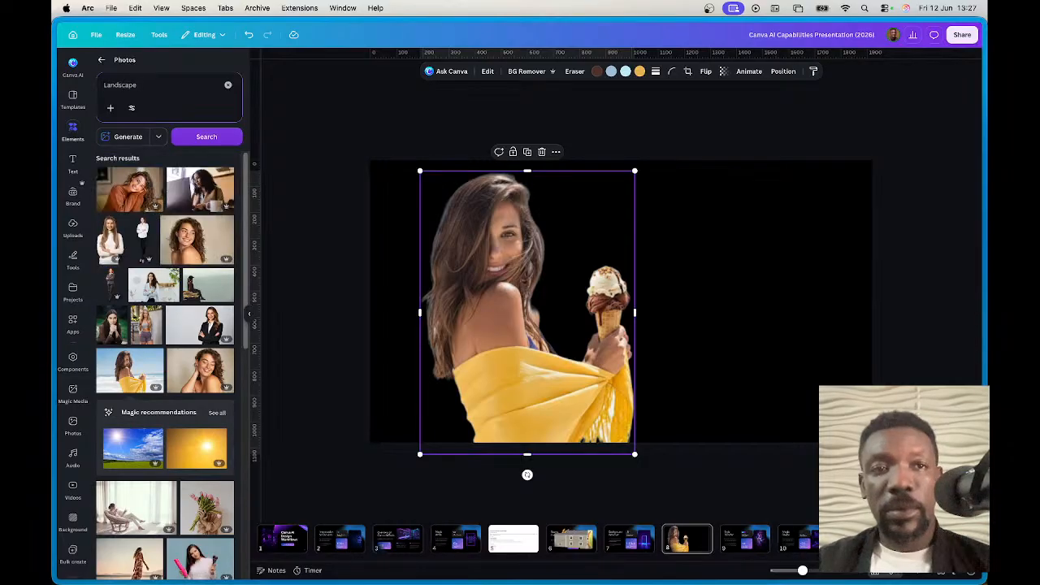
pyautogui.press('Return')
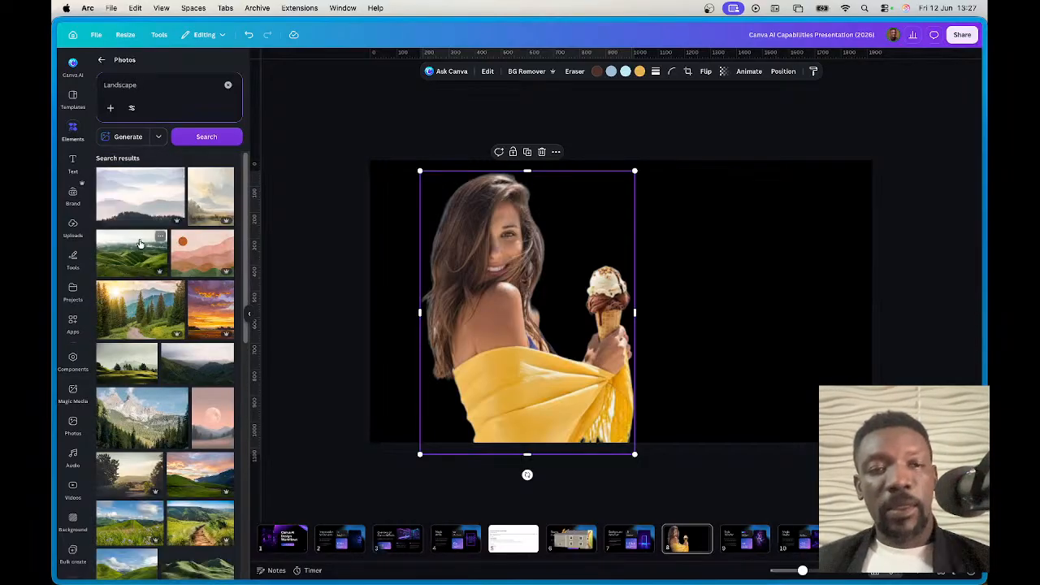
pyautogui.click(134, 257)
# Step: Send the green hills photo behind the woman and enlarge it to cover nearly all of page 8
pyautogui.rightClick(678, 324)
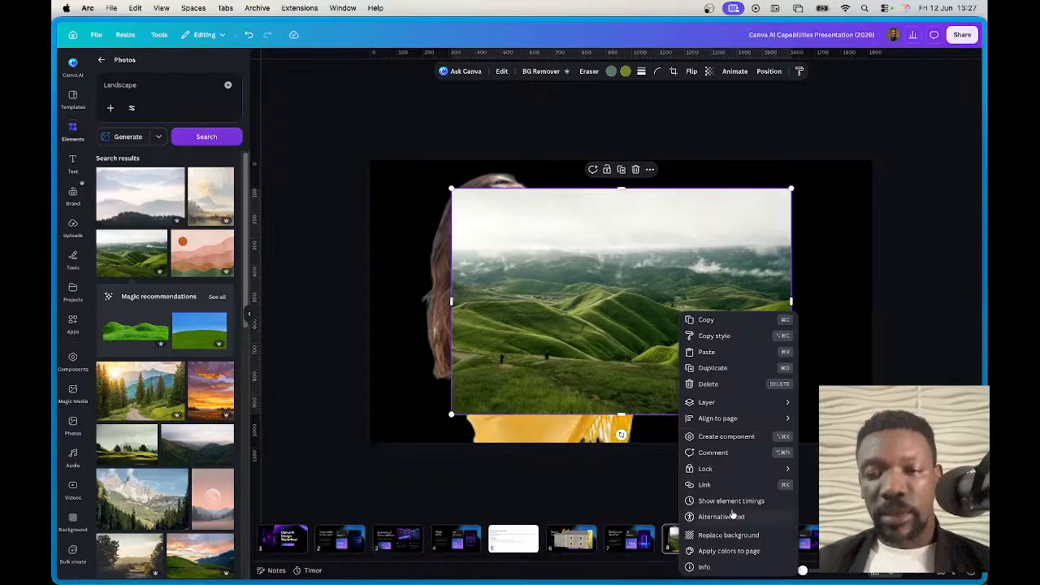
pyautogui.click(612, 313)
pyautogui.press('super+[')
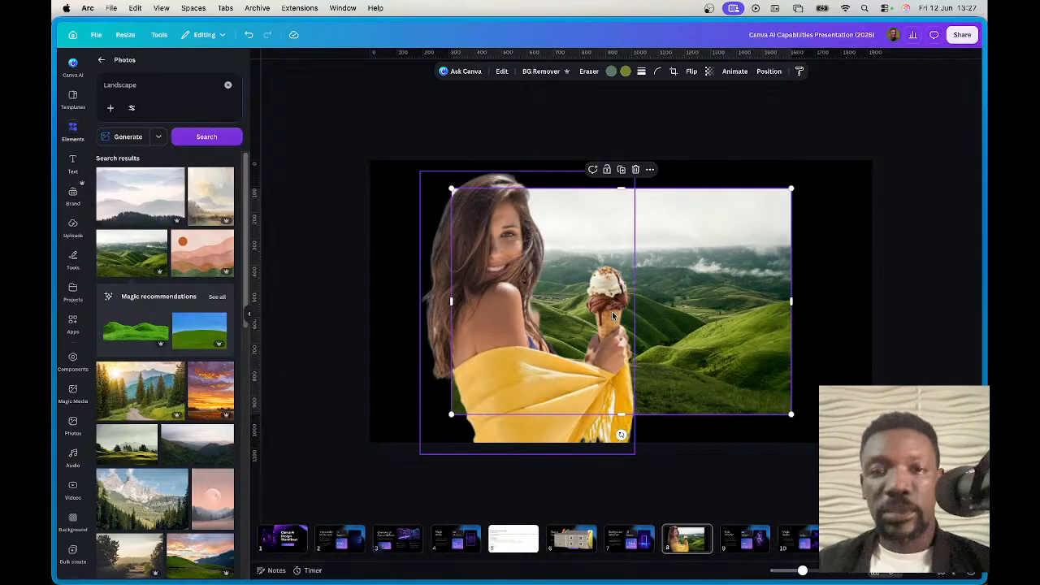
pyautogui.moveTo(451, 415); pyautogui.dragTo(267, 543)
pyautogui.moveTo(747, 383); pyautogui.dragTo(806, 334)
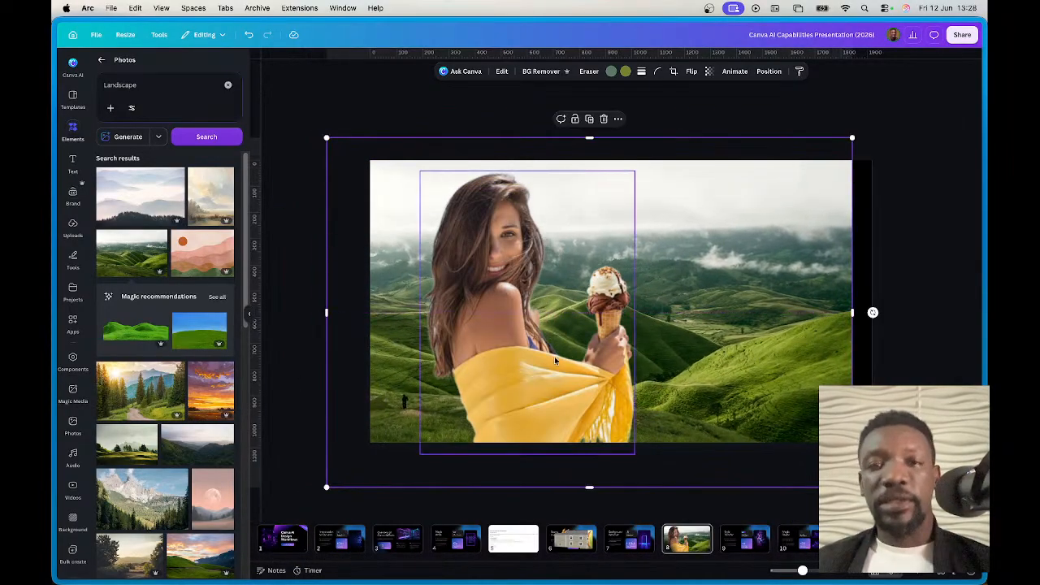
# Step: Insert a blank page after the Style Transfer page
pyautogui.click(572, 539)
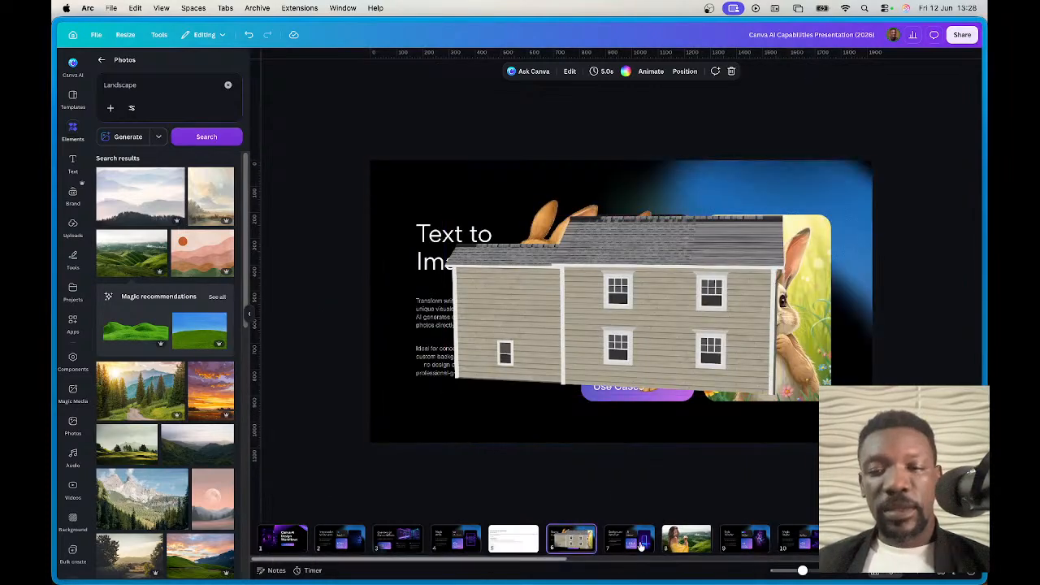
pyautogui.click(764, 539)
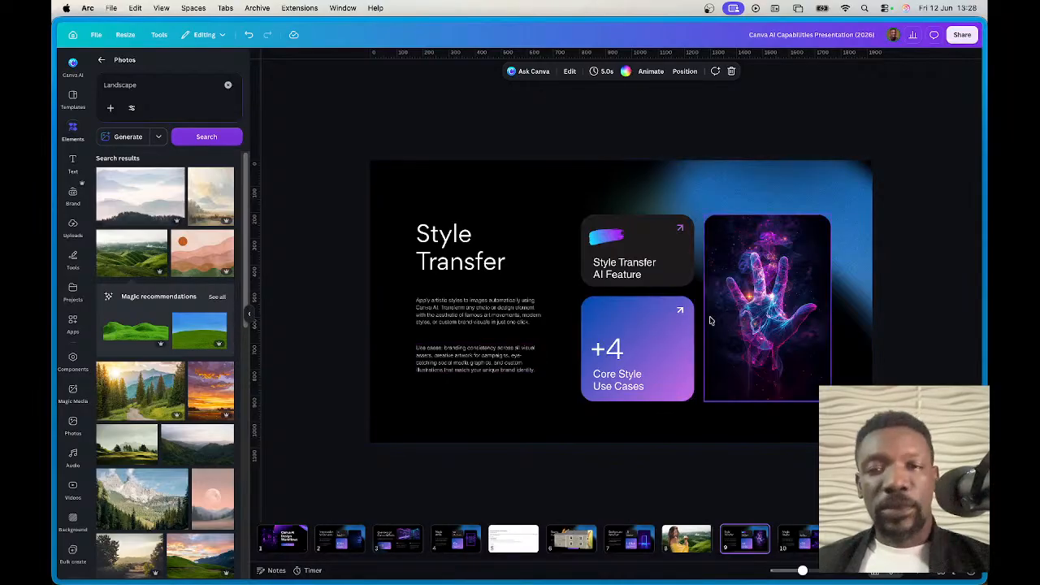
pyautogui.scroll(5, 712, 309)
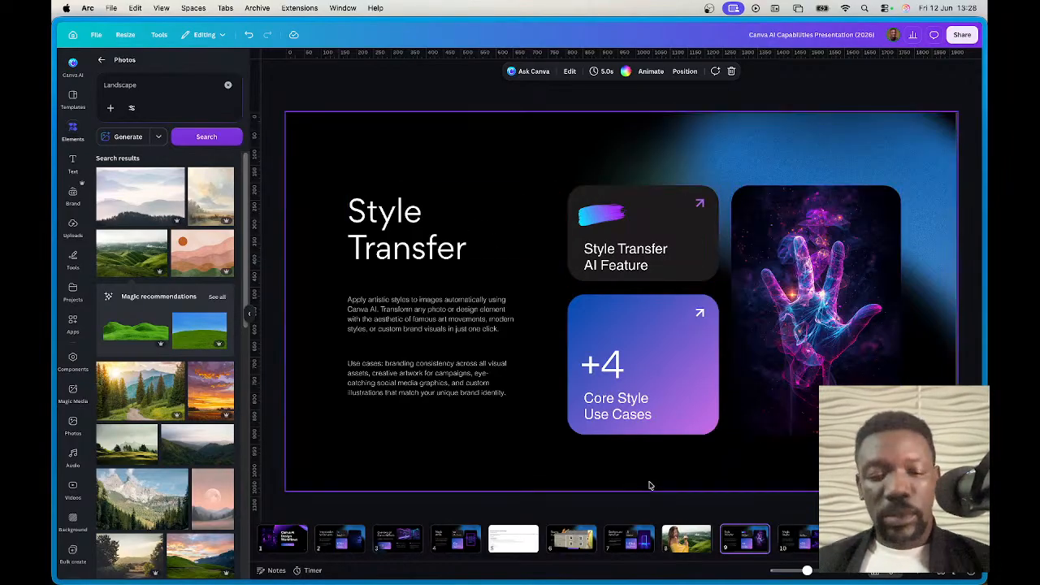
pyautogui.press('super+Return')
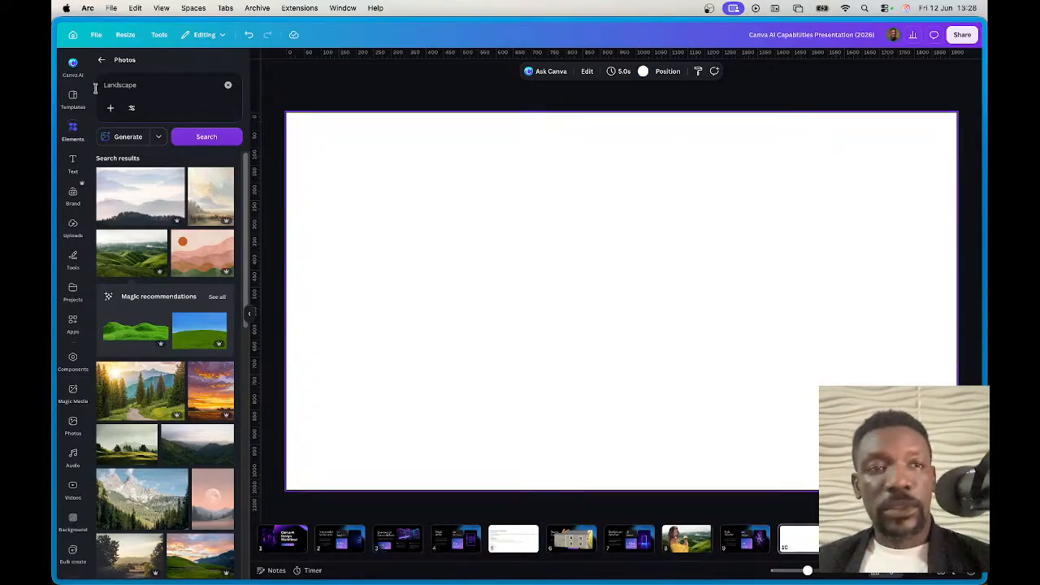
# Step: Search the graphics for "icons" and add the hand-drawn growth bar chart with a rising arrow to blank page 10
pyautogui.click(72, 130)
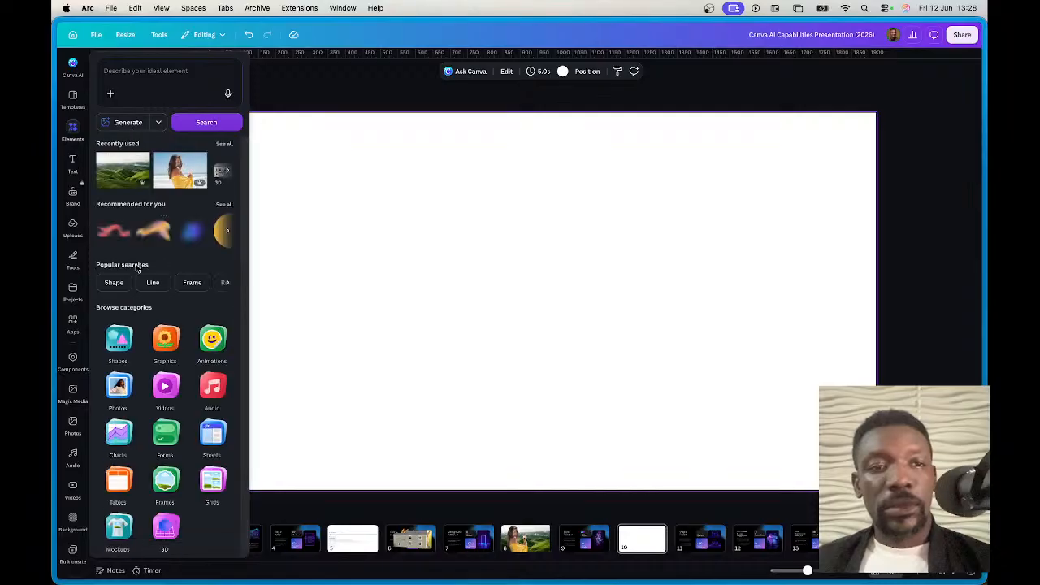
pyautogui.click(164, 338)
pyautogui.click(146, 91)
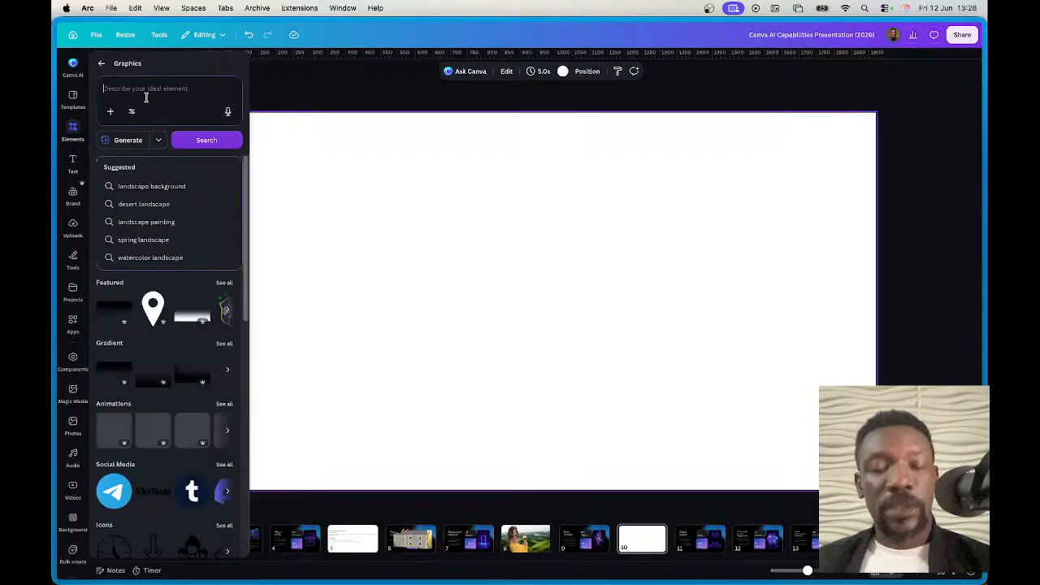
pyautogui.write('icons')
pyautogui.press('Return')
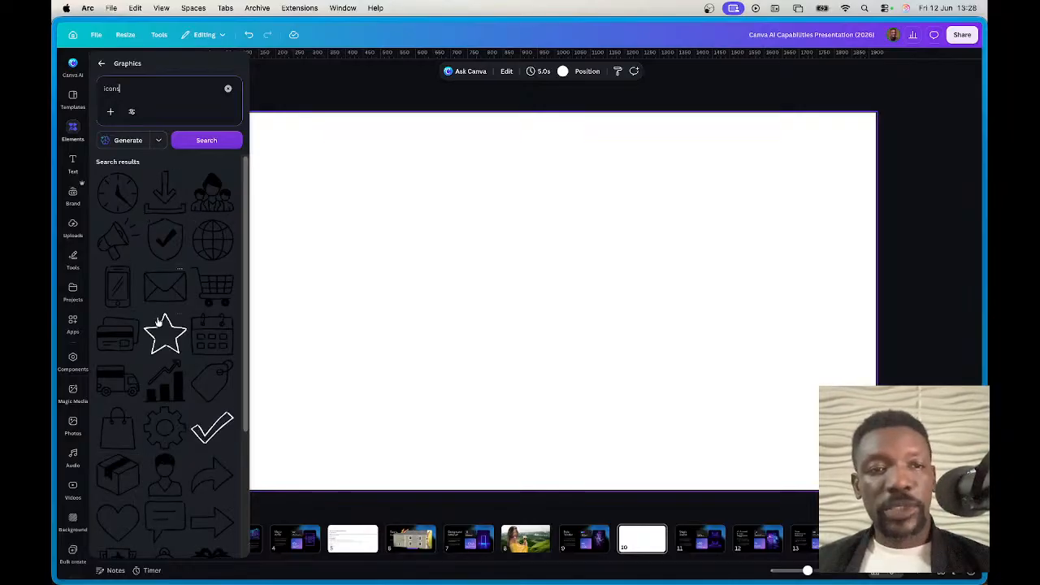
pyautogui.click(163, 390)
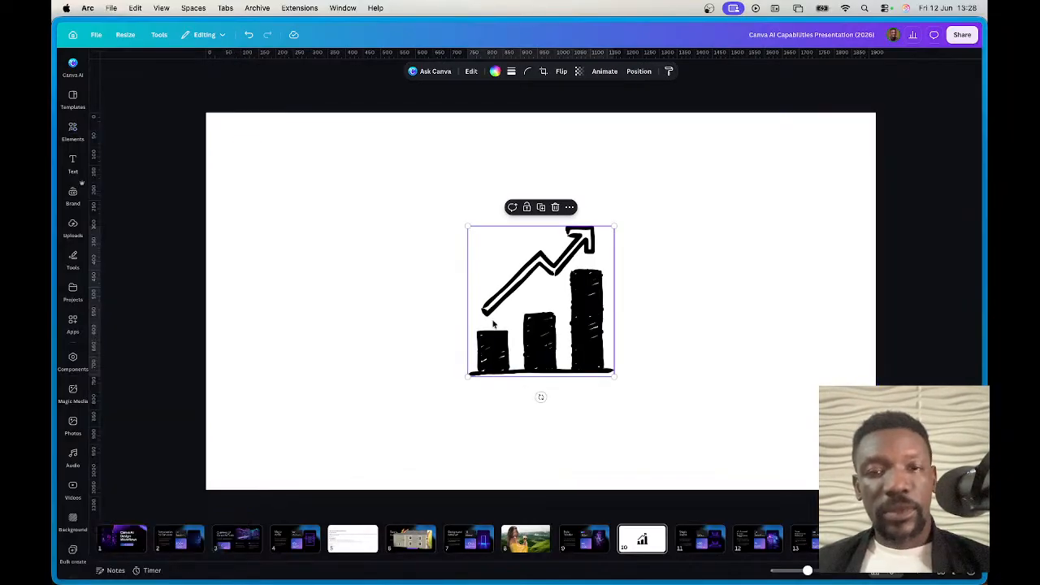
# Step: Move the growth chart toward the left half of page 10 and add the hand-drawn delivery truck and clock icons
pyautogui.moveTo(491, 322); pyautogui.dragTo(364, 319)
pyautogui.click(73, 130)
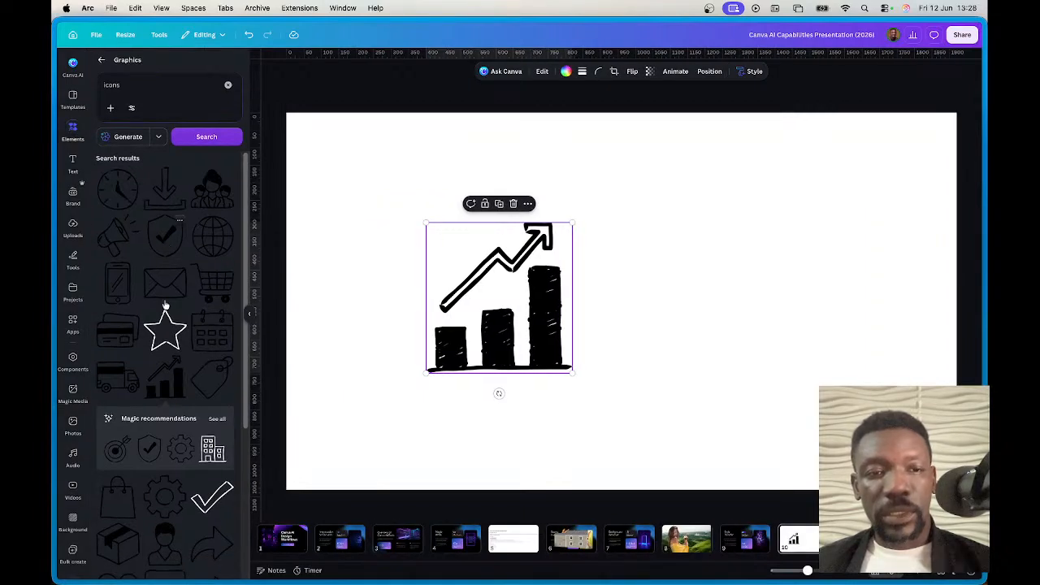
pyautogui.click(113, 375)
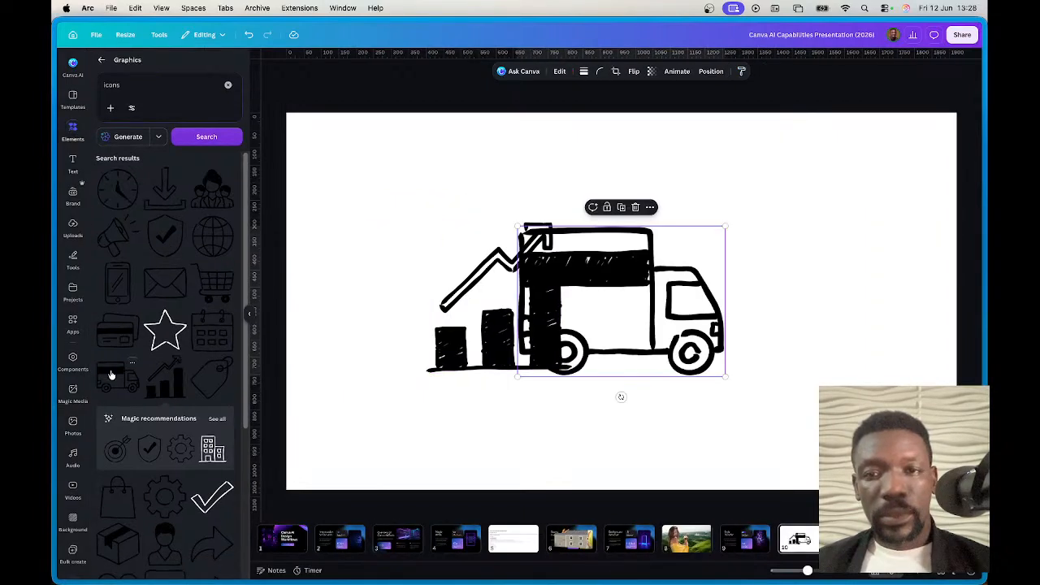
pyautogui.click(116, 195)
# Step: Add the outlined domed building with a flag from the icon results and place it on the right side of the page
pyautogui.scroll(-8, 198, 358)
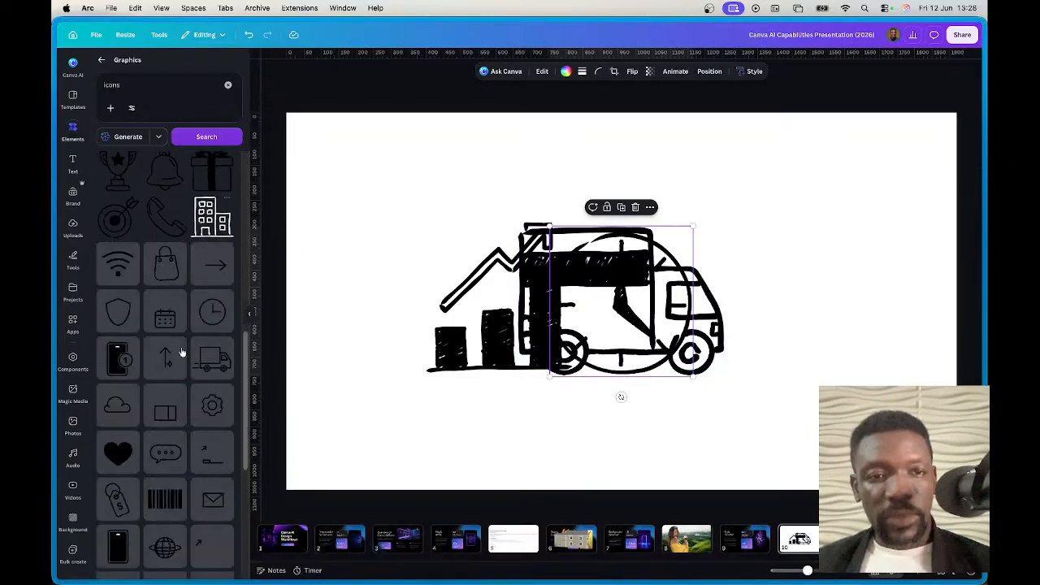
pyautogui.scroll(-3, 186, 320)
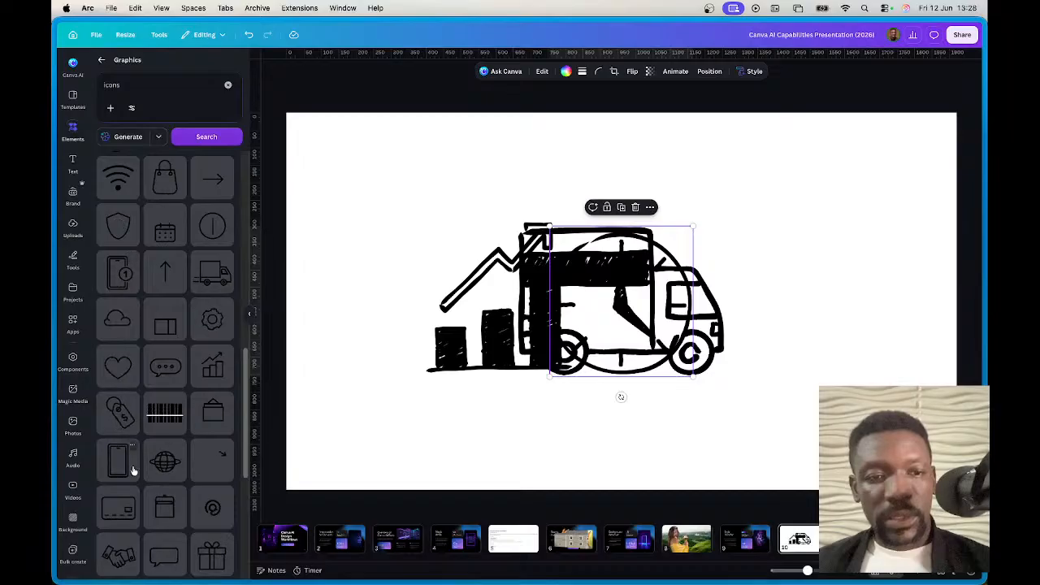
pyautogui.scroll(-8, 179, 406)
pyautogui.click(206, 319)
pyautogui.moveTo(601, 388); pyautogui.dragTo(777, 389)
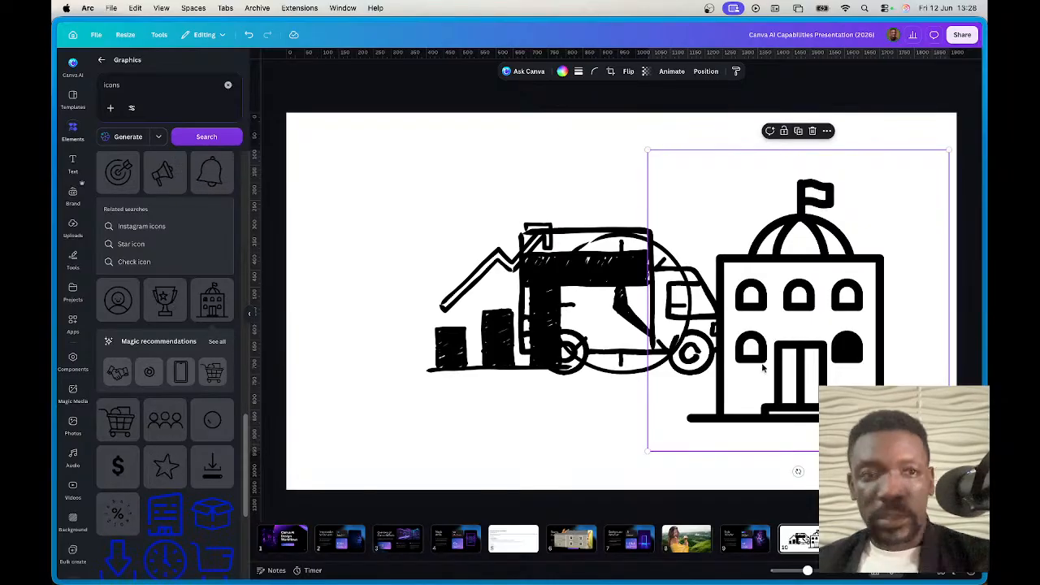
# Step: Filter the icon results, add the blue gift box icon and place it in the upper-left corner of the page
pyautogui.click(132, 108)
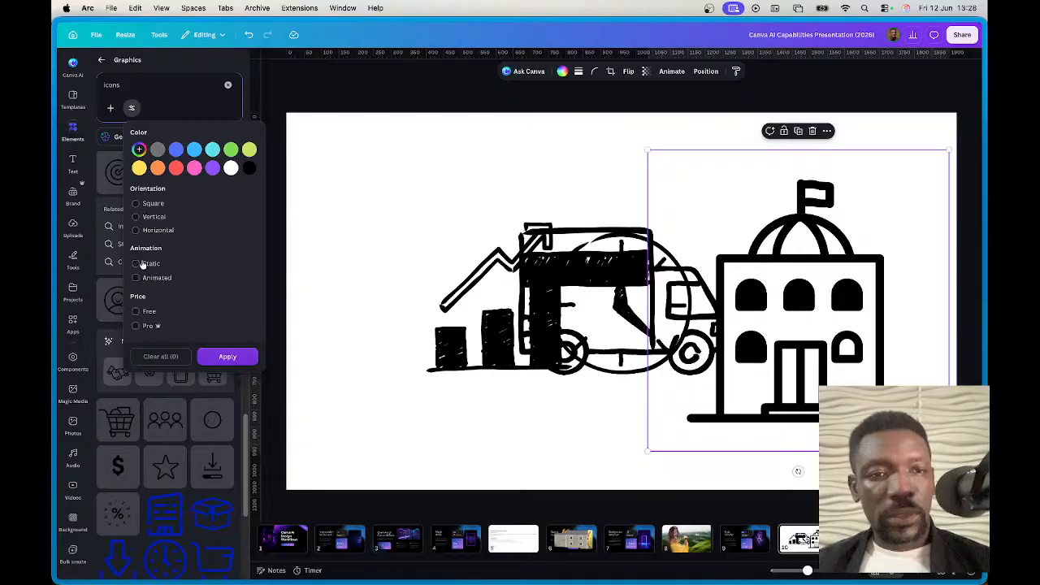
pyautogui.click(216, 360)
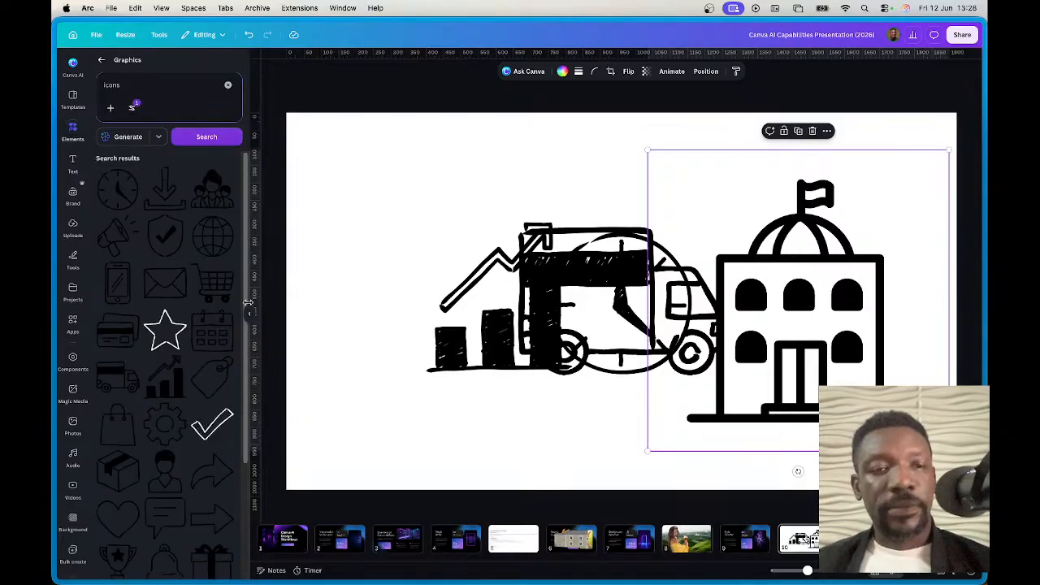
pyautogui.scroll(-10, 183, 439)
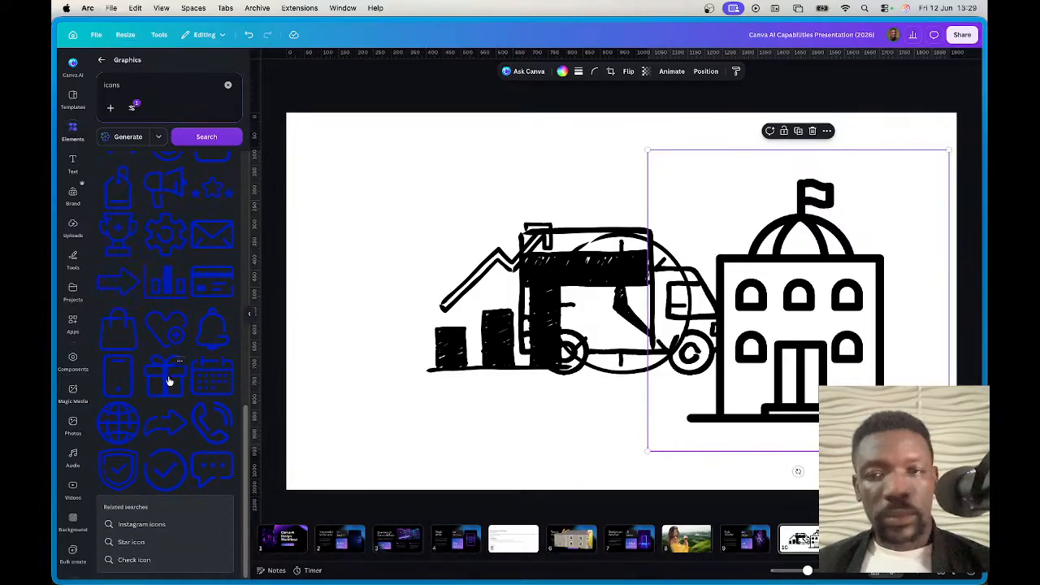
pyautogui.click(168, 377)
pyautogui.moveTo(613, 330)
pyautogui.mouseDown()
pyautogui.moveTo(393, 269)
pyautogui.moveTo(333, 223)
pyautogui.mouseUp()
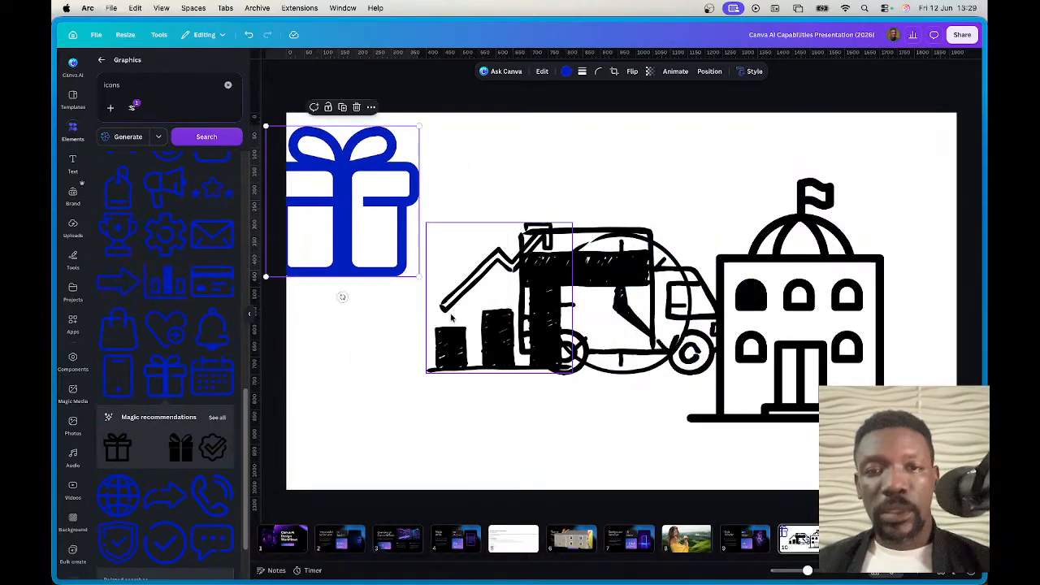
# Step: Place the growth chart below the gift box and delete the truck, clock and building icons together
pyautogui.click(434, 362)
pyautogui.moveTo(434, 361); pyautogui.dragTo(312, 400)
pyautogui.moveTo(493, 193); pyautogui.dragTo(951, 452)
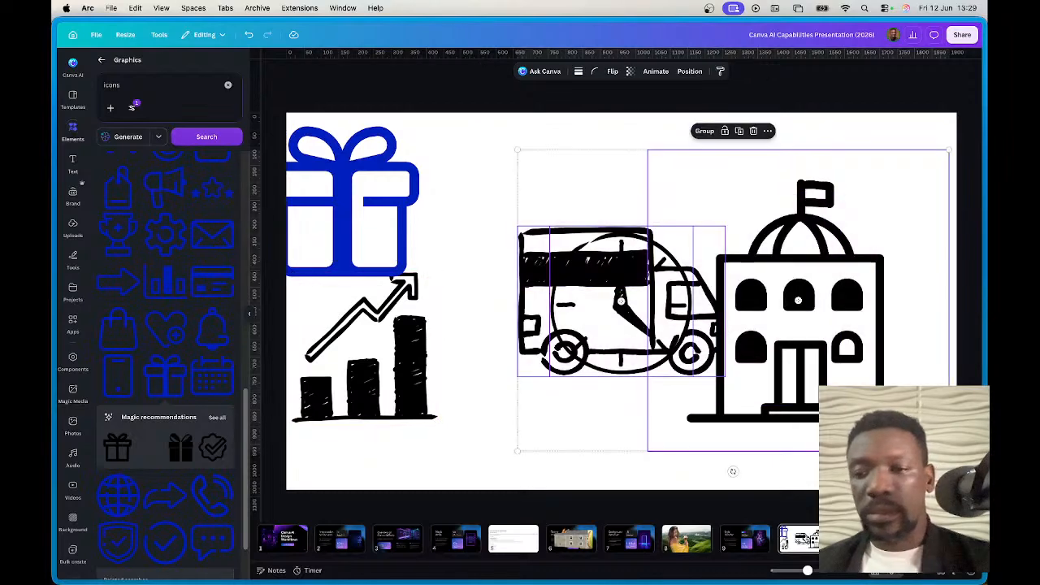
pyautogui.press('Delete')
# Step: Arrange the growth chart and the gift box side by side around the middle of the page, with the chart on the left
pyautogui.click(382, 202)
pyautogui.moveTo(383, 202); pyautogui.dragTo(743, 344)
pyautogui.moveTo(373, 354); pyautogui.dragTo(523, 351)
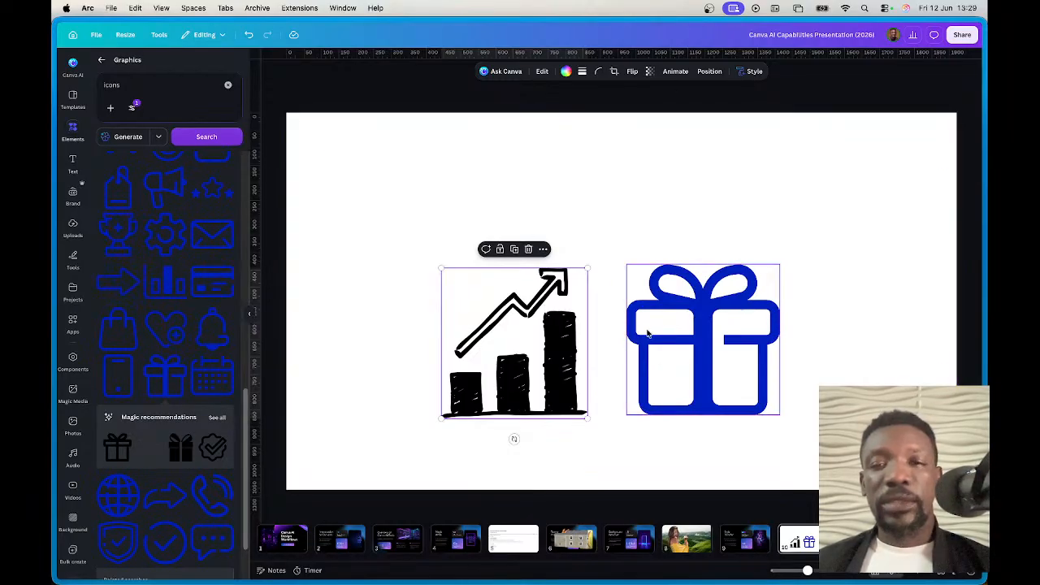
# Step: Recolor the gift box icon from the graphic colors to black
pyautogui.click(696, 340)
pyautogui.click(566, 71)
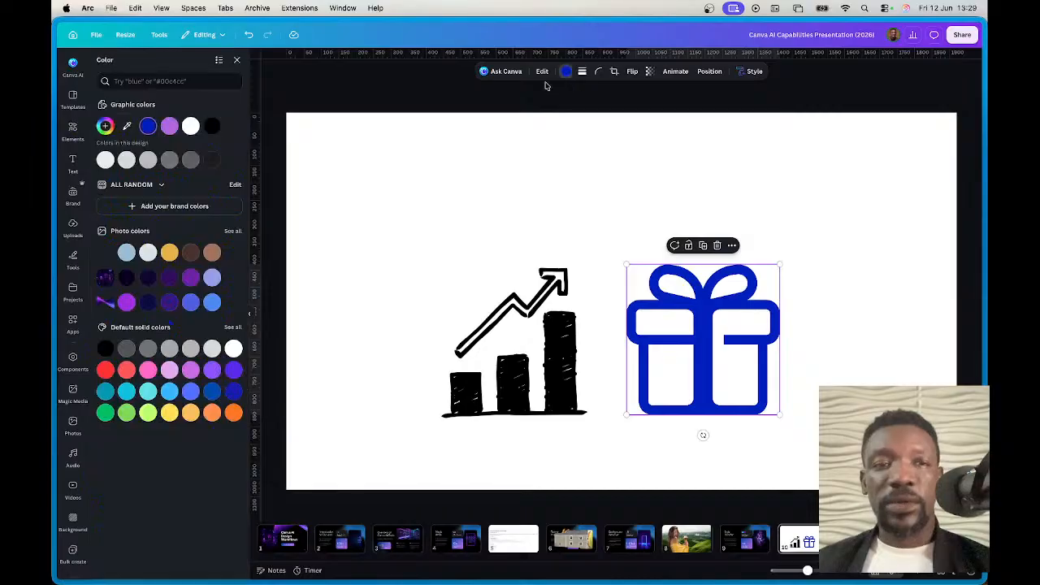
pyautogui.click(210, 127)
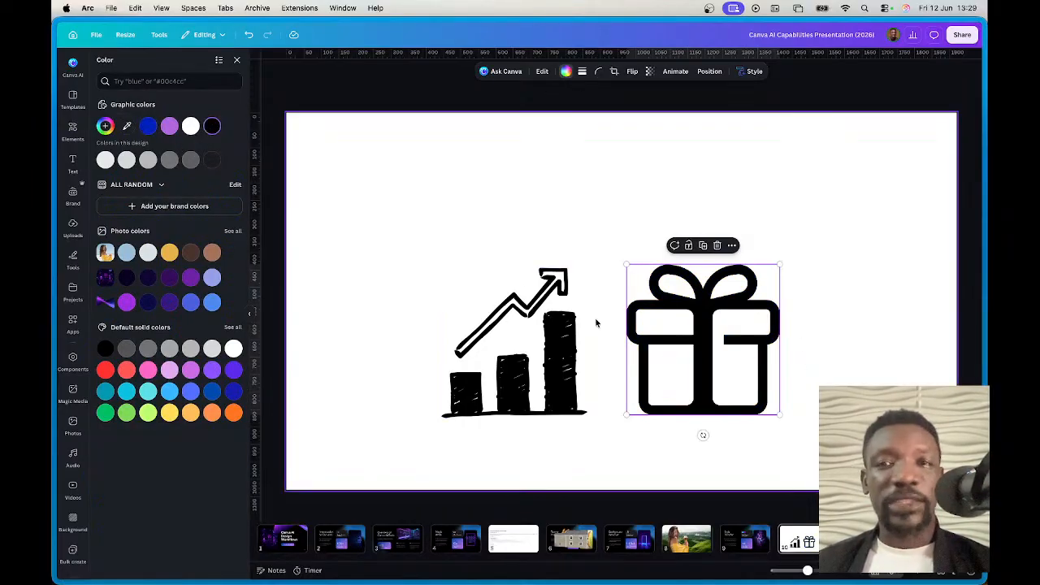
# Step: Copy the art style of the hand-drawn growth chart and apply it to the gift box icon
pyautogui.click(552, 338)
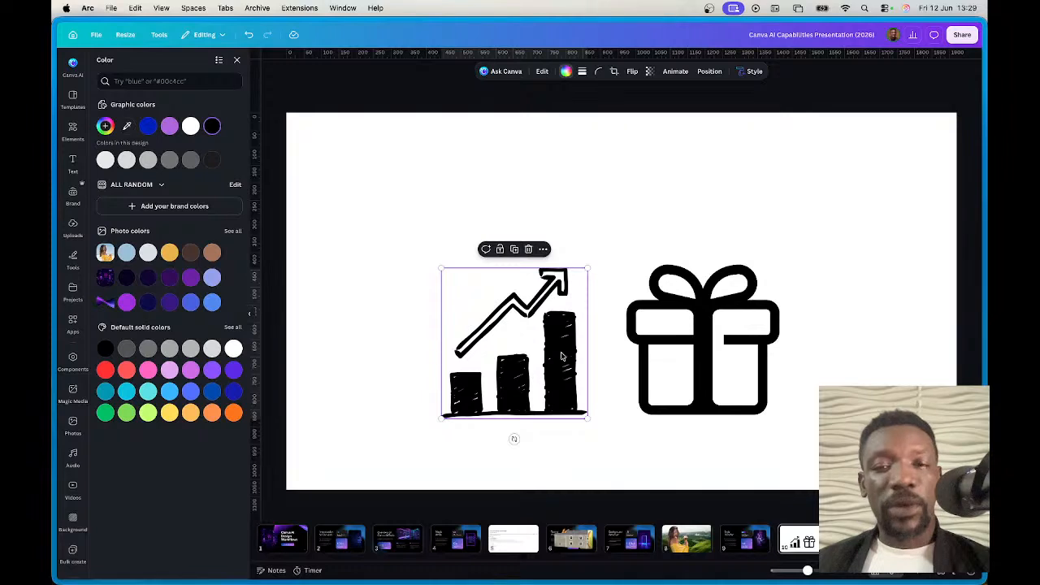
pyautogui.click(744, 73)
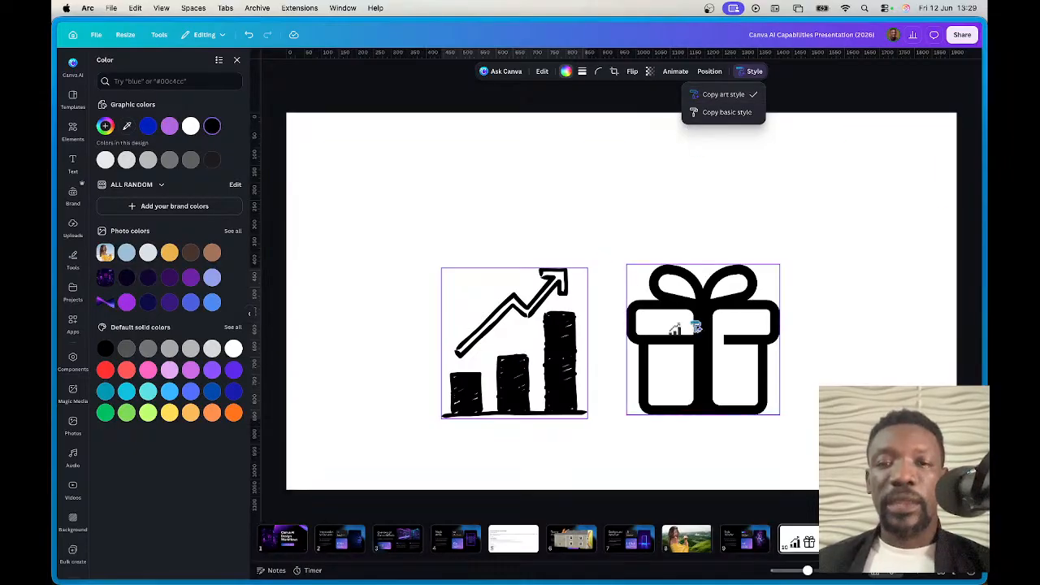
pyautogui.click(704, 323)
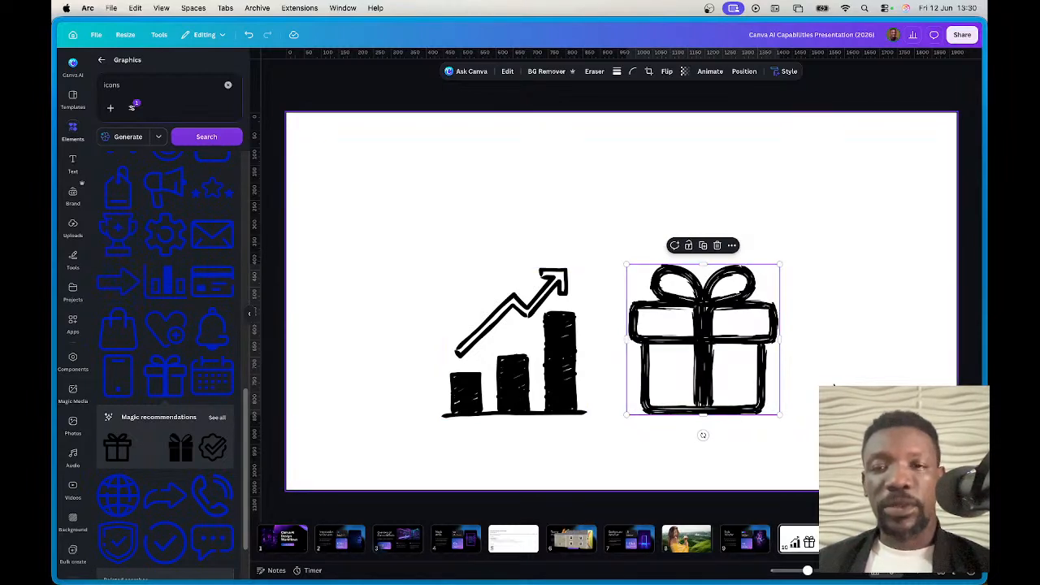
# Step: Select the growth chart and gift box together and scale them down to a small pair
pyautogui.click(808, 388)
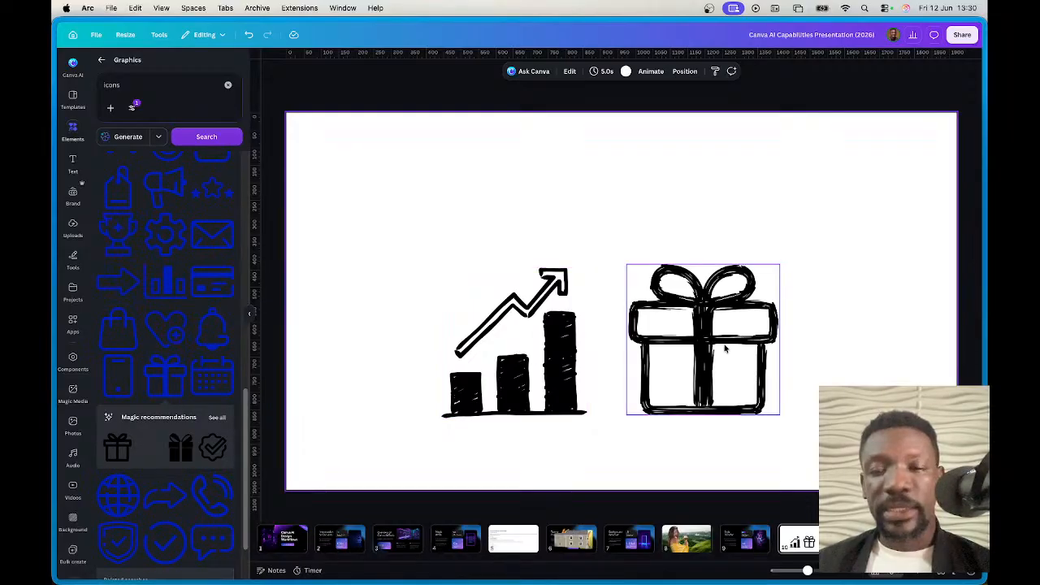
pyautogui.moveTo(420, 199); pyautogui.dragTo(525, 301)
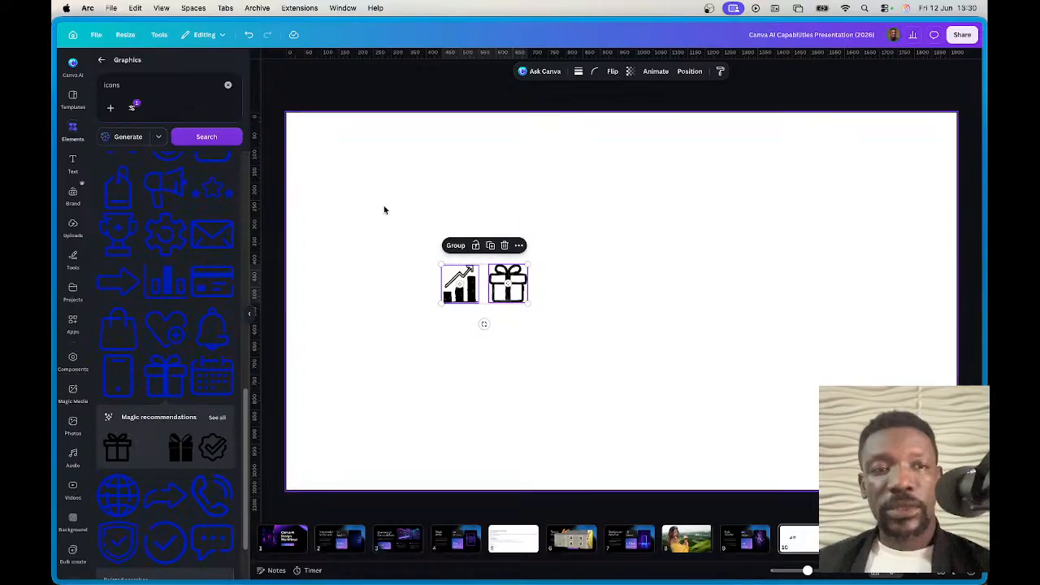
# Step: Start a new graphics search for "watercolor plants"
pyautogui.click(102, 61)
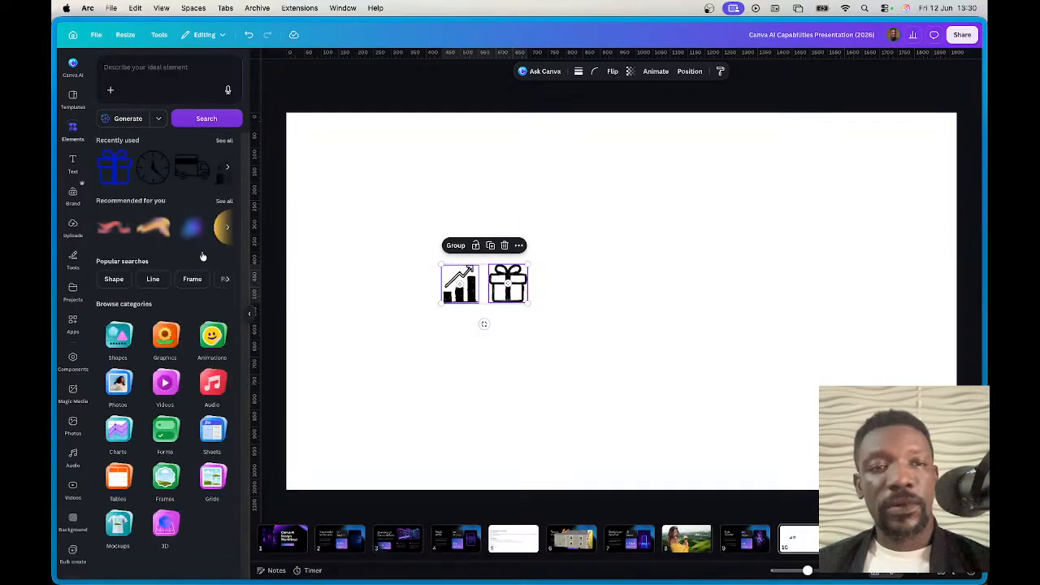
pyautogui.click(173, 341)
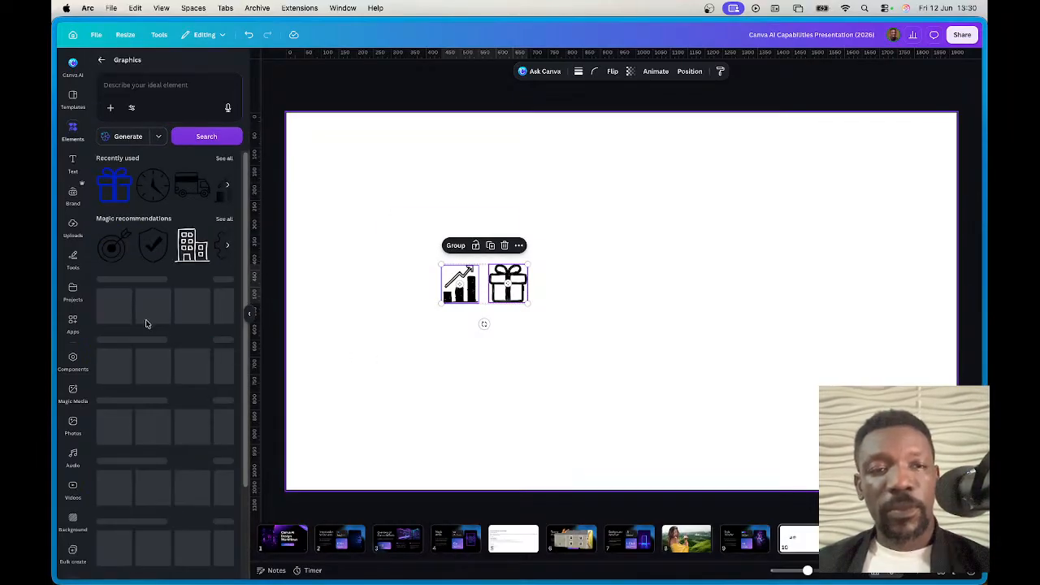
pyautogui.click(149, 91)
pyautogui.write('watercolor')
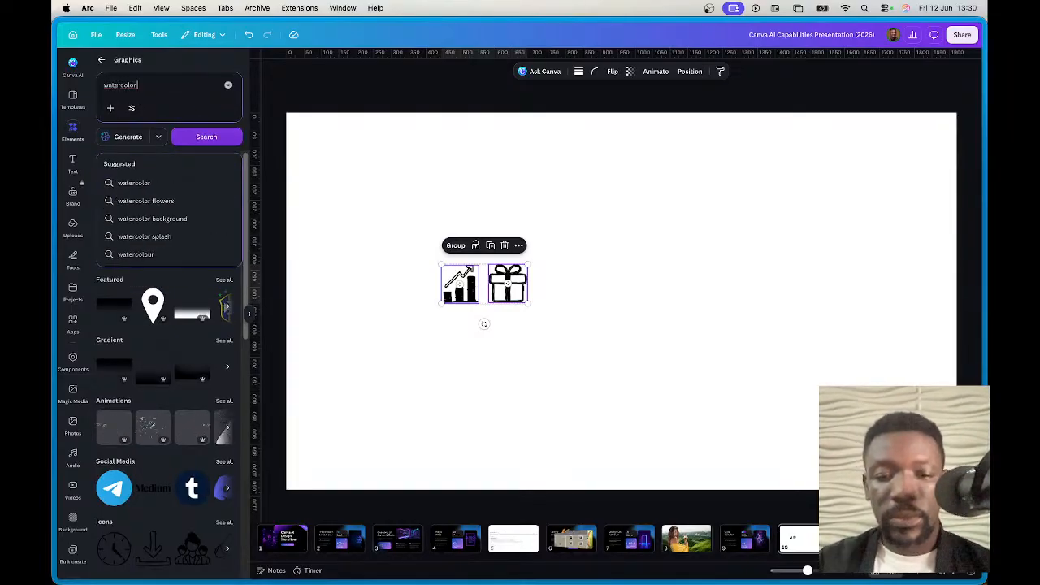
pyautogui.write(' plants')
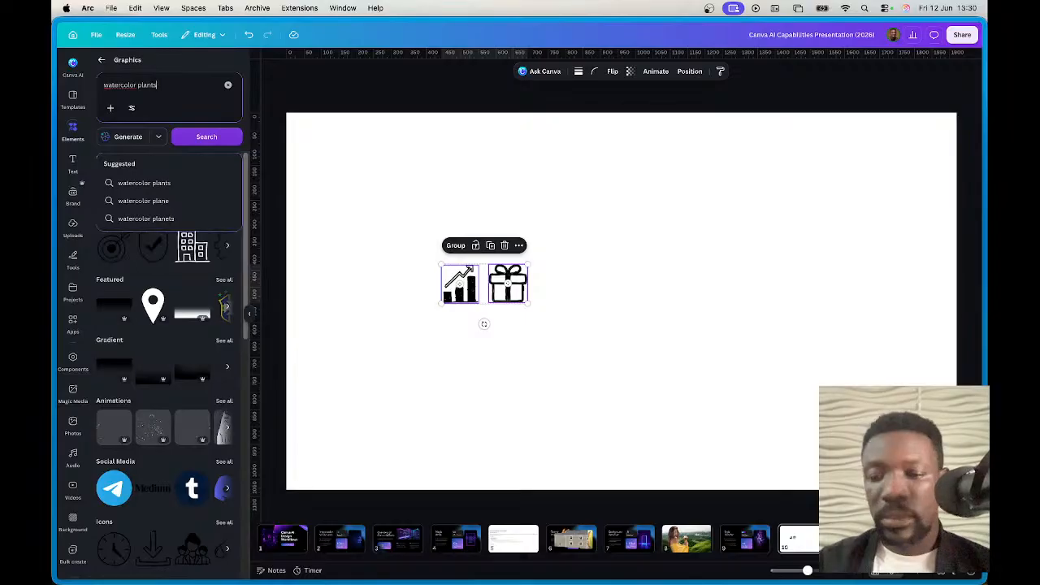
pyautogui.press('Return')
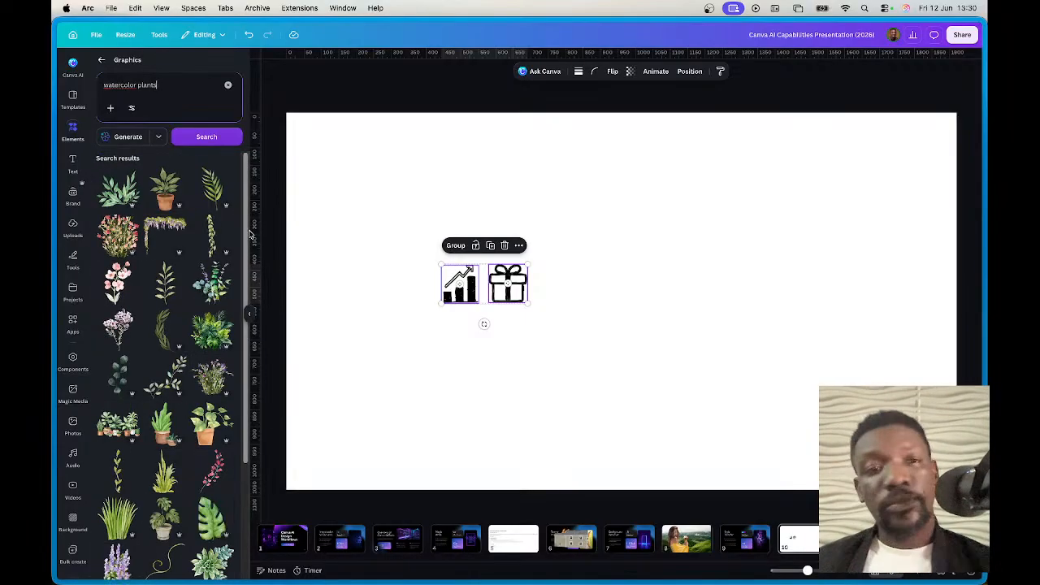
# Step: Add the green leafy branches graphic on the right half of the page and delete the two small icons
pyautogui.click(119, 194)
pyautogui.moveTo(691, 314); pyautogui.dragTo(778, 316)
pyautogui.click(484, 268)
pyautogui.moveTo(403, 235); pyautogui.dragTo(532, 310)
pyautogui.press('Delete')
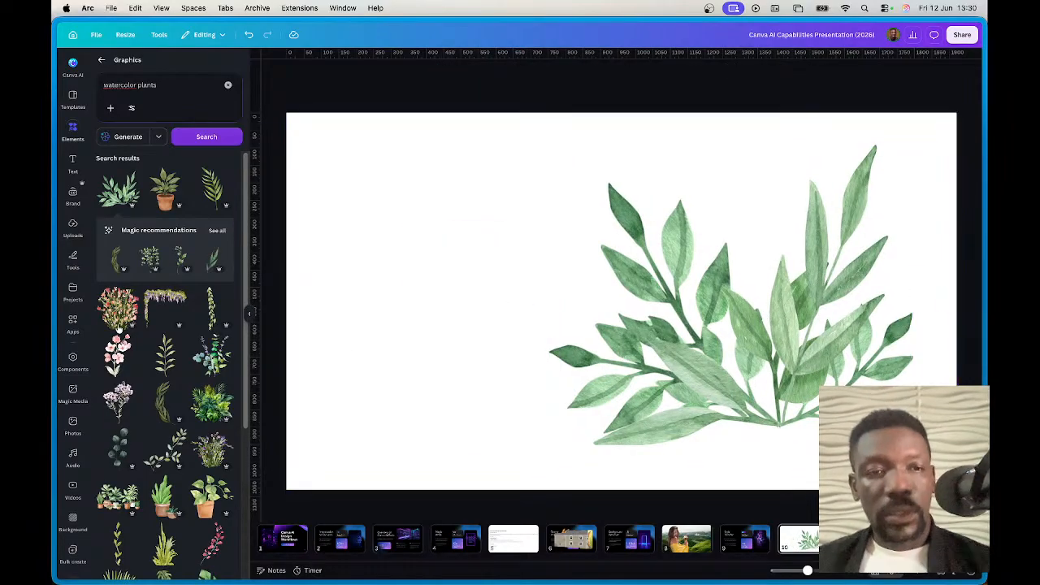
pyautogui.click(115, 317)
pyautogui.moveTo(708, 340); pyautogui.dragTo(624, 345)
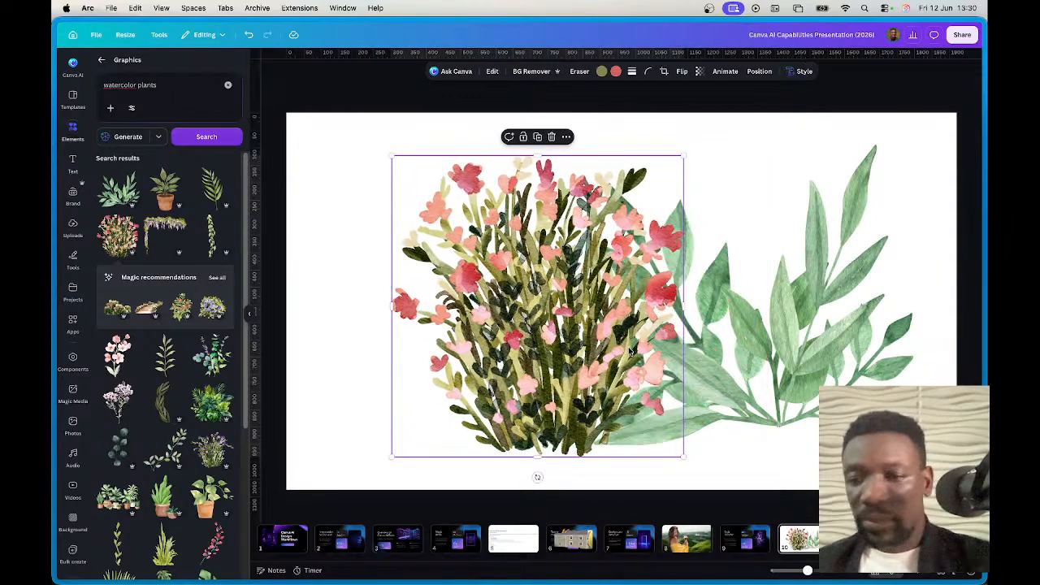
pyautogui.press('Delete')
# Step: Add the trailing plant in a terracotta pot on the left half of the page and delete the green leafy branches
pyautogui.moveTo(808, 340); pyautogui.dragTo(827, 342)
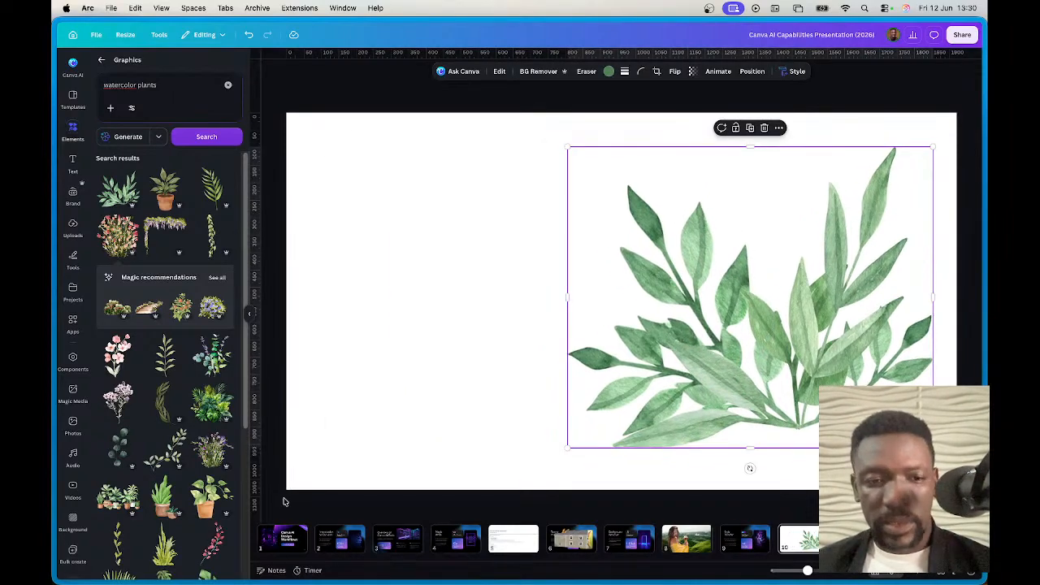
pyautogui.click(209, 502)
pyautogui.moveTo(555, 381); pyautogui.dragTo(381, 377)
pyautogui.click(687, 380)
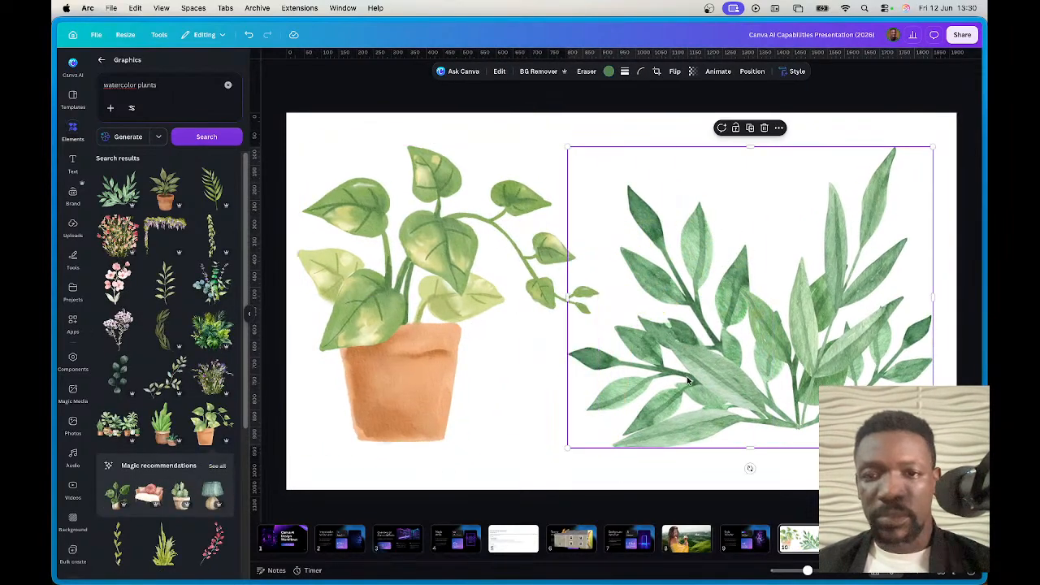
pyautogui.press('Delete')
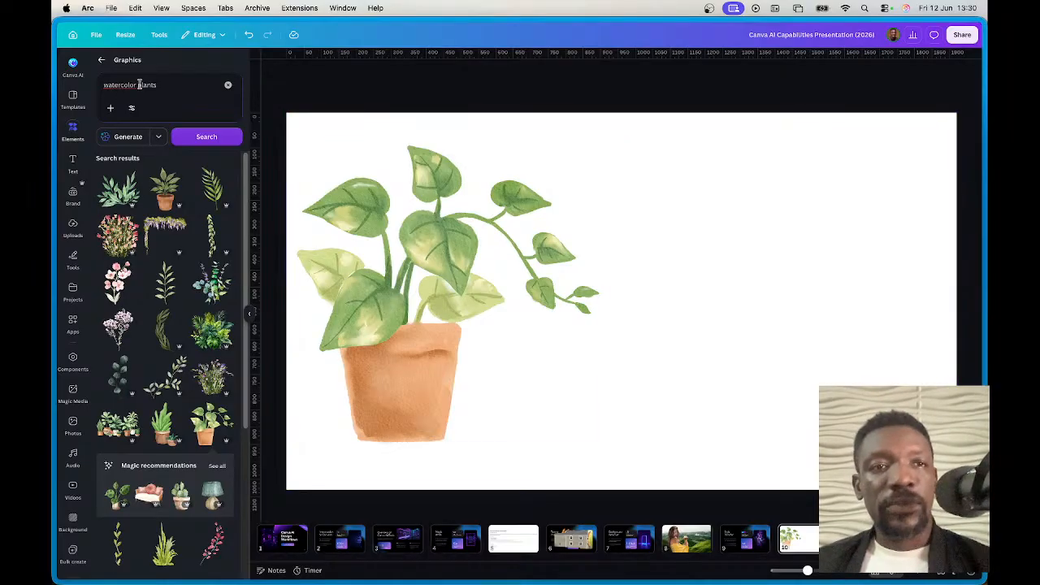
# Step: Replace the graphics search term with "sunflower" and run the search
pyautogui.moveTo(138, 84); pyautogui.dragTo(99, 80)
pyautogui.press('super+a')
pyautogui.write('sunflower')
pyautogui.press('Return')
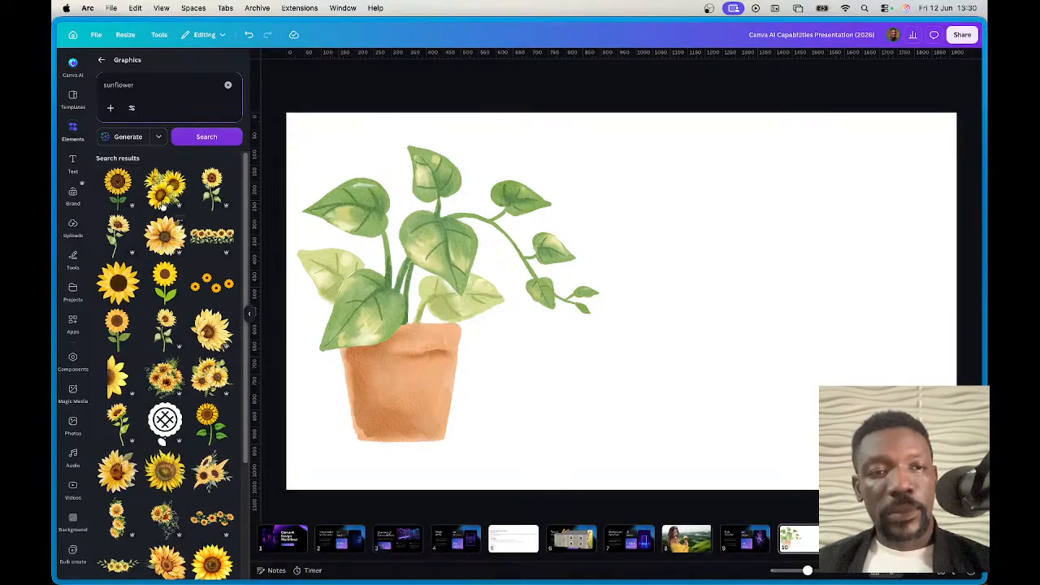
# Step: Discard the three-sunflower bouquet, add the single flat sunflower head instead and place it to the right of the potted plant
pyautogui.click(175, 174)
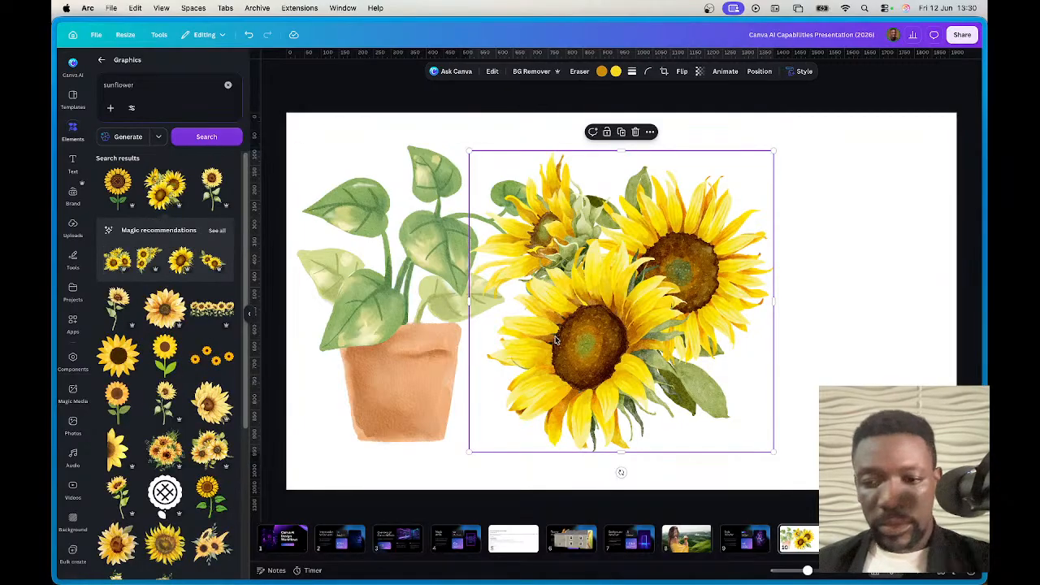
pyautogui.press('Delete')
pyautogui.click(119, 365)
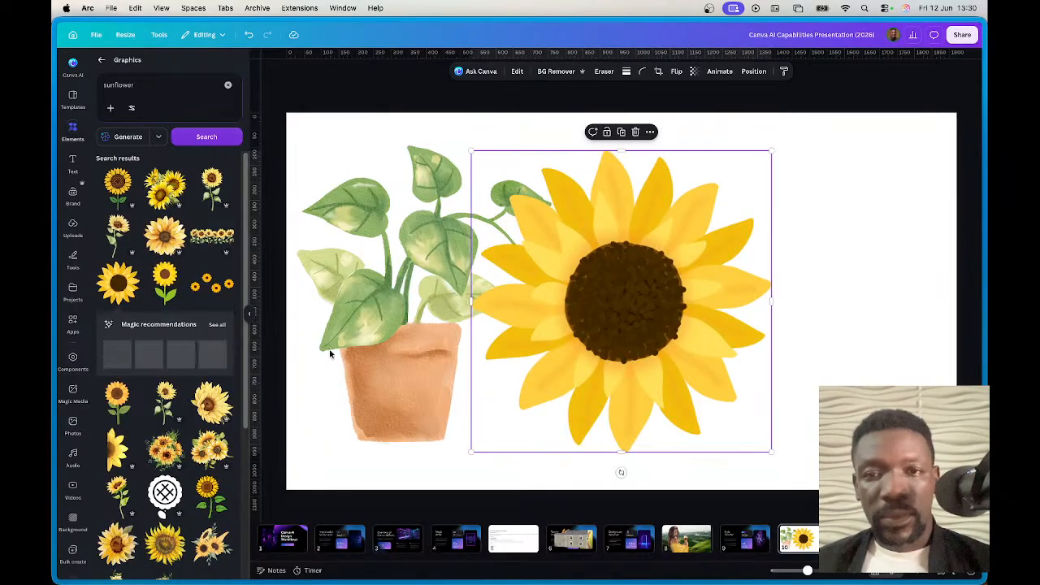
pyautogui.moveTo(531, 328); pyautogui.dragTo(688, 323)
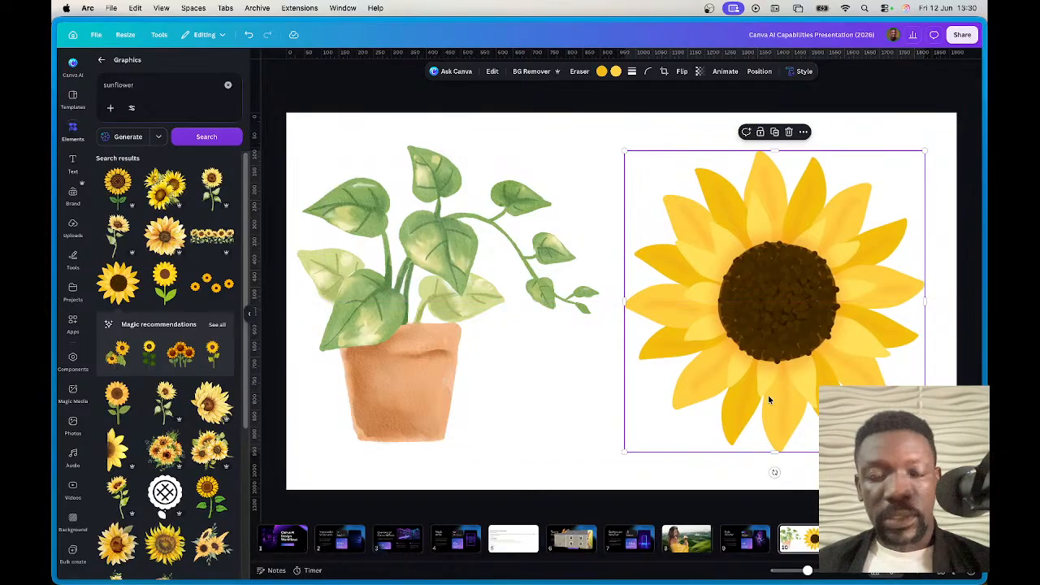
# Step: Copy the art style of the potted watercolor plant and apply it to the sunflower
pyautogui.click(431, 420)
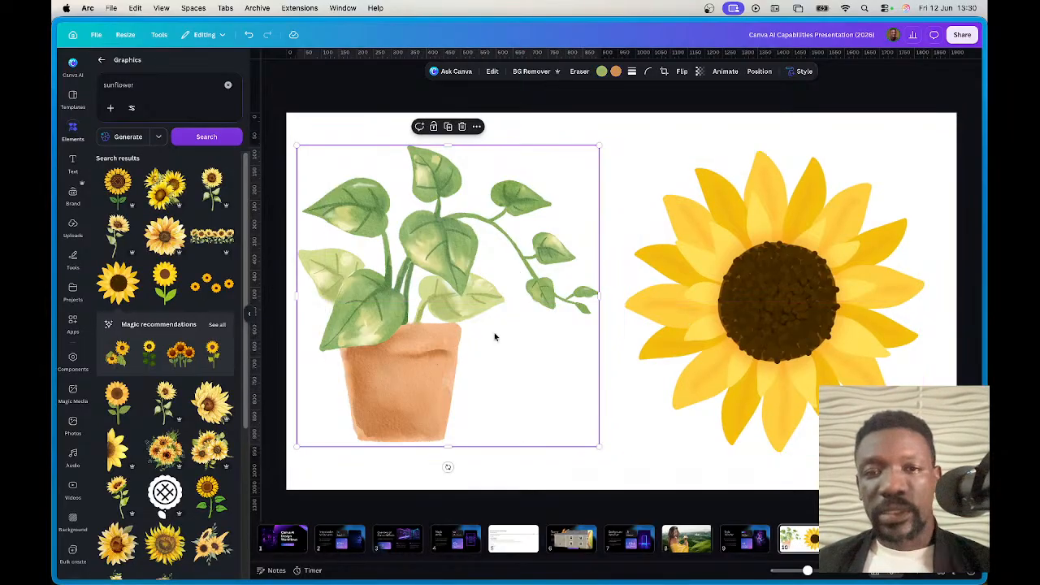
pyautogui.click(800, 72)
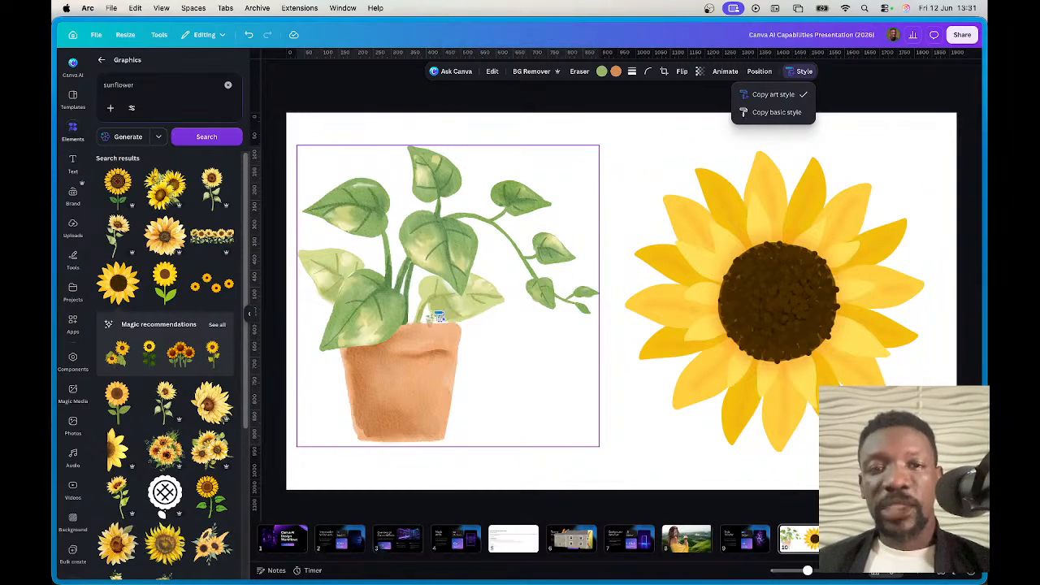
pyautogui.click(802, 298)
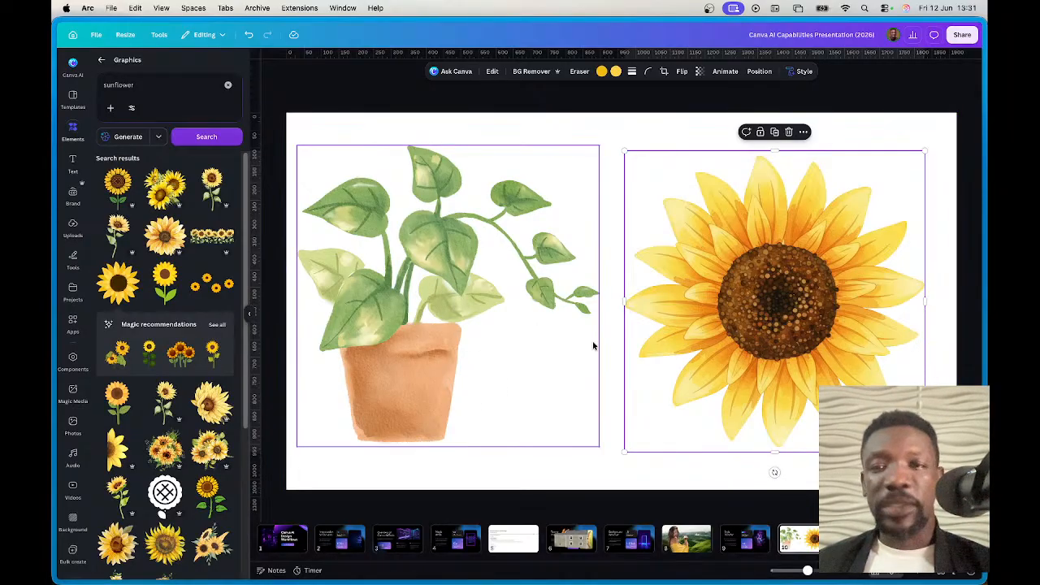
# Step: Select the potted plant and the sunflower together and scale both down
pyautogui.moveTo(928, 469); pyautogui.dragTo(443, 236)
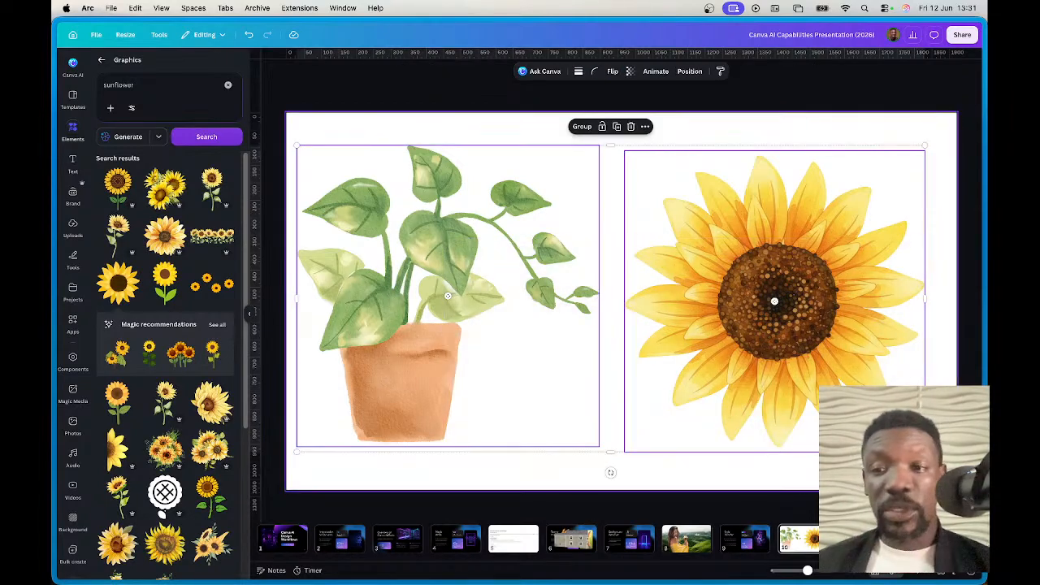
pyautogui.moveTo(926, 453); pyautogui.dragTo(654, 331)
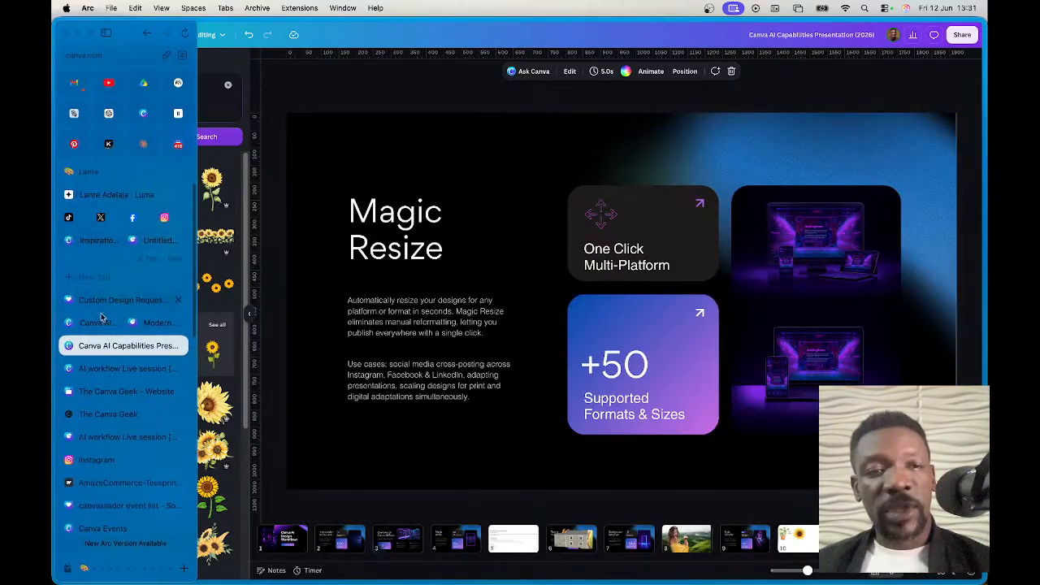
# Step: Switch to the Custom Design Request design and resize it in place to the Instagram Story format, 1080 × 1920 px
pyautogui.click(91, 305)
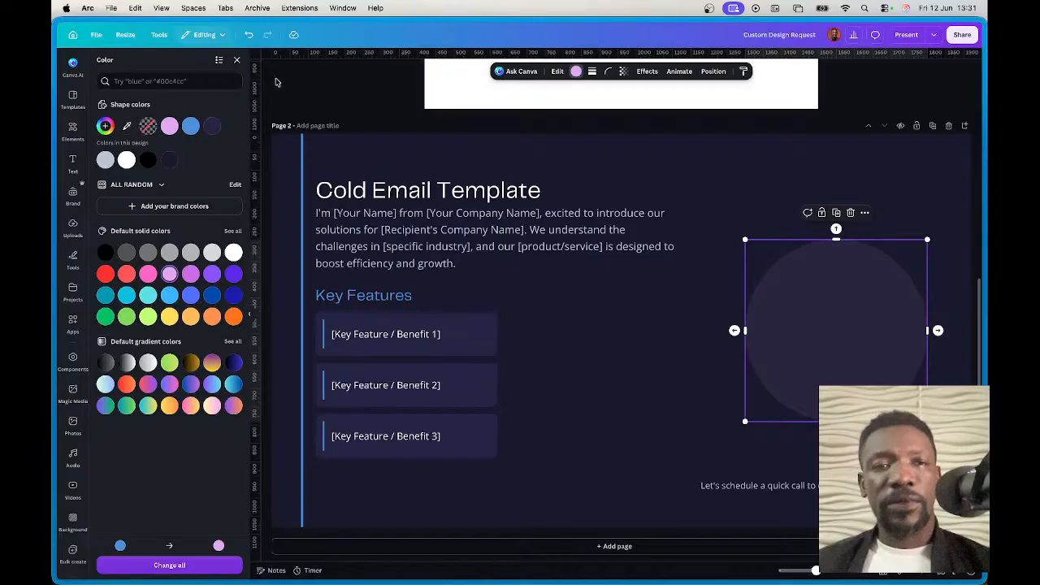
pyautogui.click(125, 35)
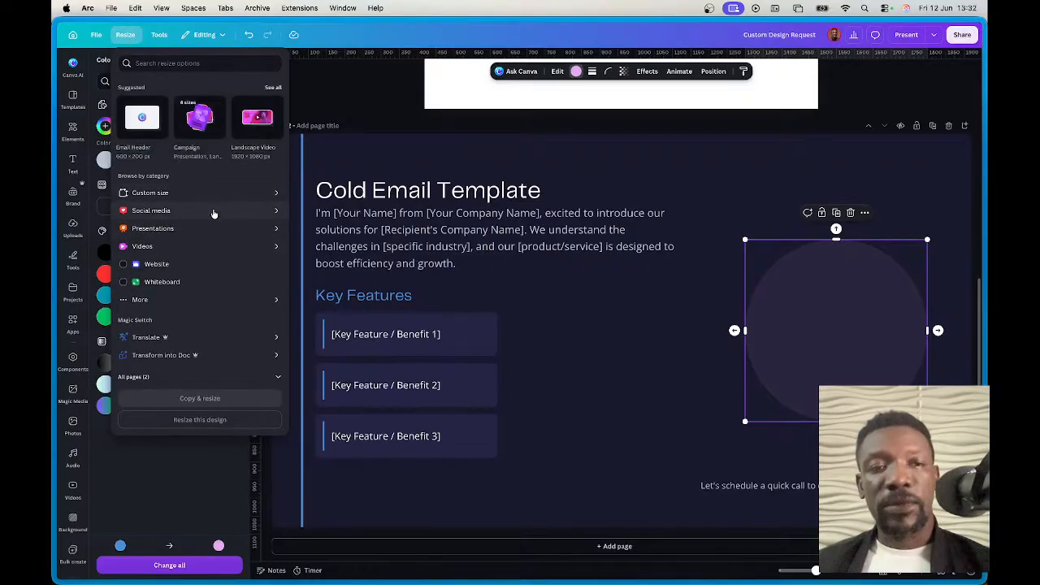
pyautogui.click(272, 213)
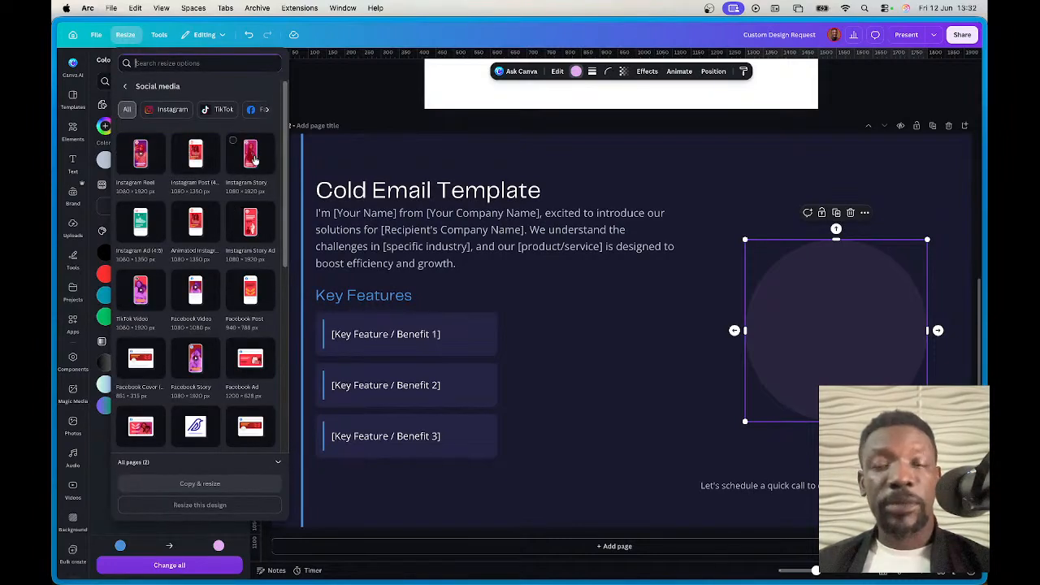
pyautogui.click(251, 159)
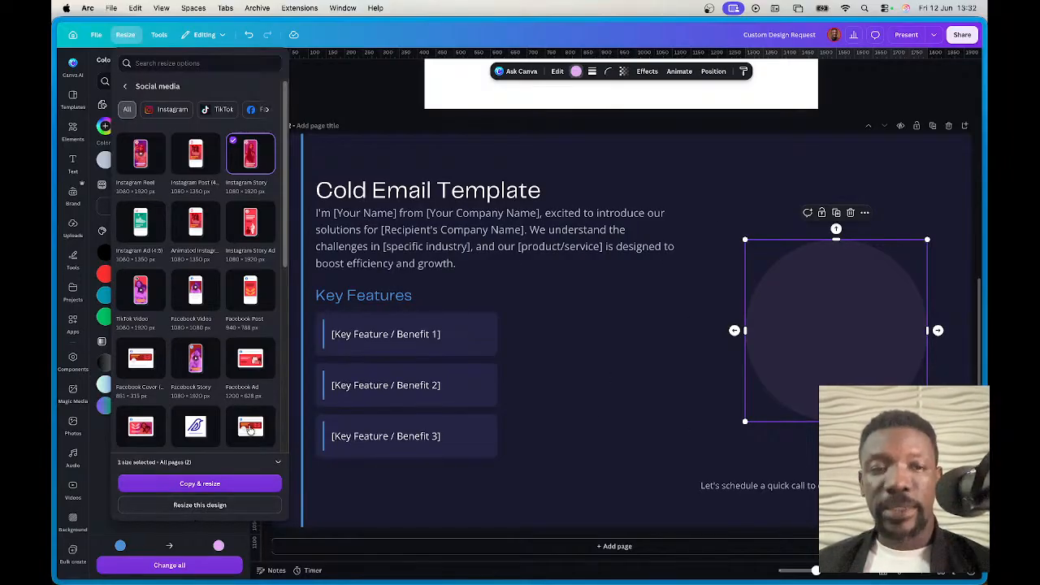
pyautogui.click(187, 503)
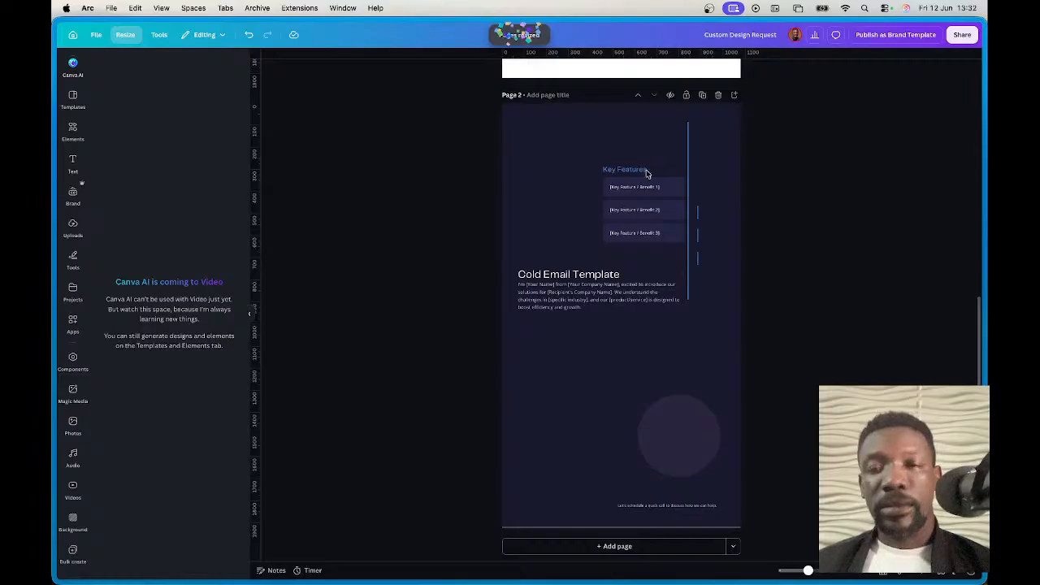
# Step: Enlarge the Key Features heading, its three boxes and the vertical line on page 2, and move them to the page's upper left
pyautogui.moveTo(451, 130); pyautogui.dragTo(731, 364)
pyautogui.moveTo(789, 128); pyautogui.dragTo(597, 279)
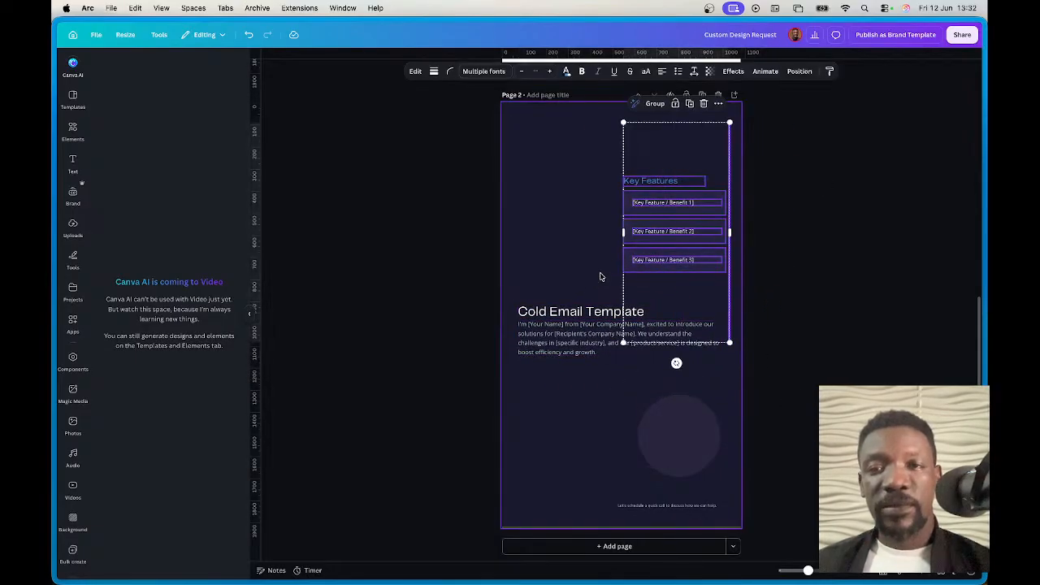
pyautogui.moveTo(624, 343); pyautogui.dragTo(565, 464)
pyautogui.moveTo(597, 268); pyautogui.dragTo(547, 194)
# Step: Move the vertical blue line to the right edge of page 2, clear of the text
pyautogui.moveTo(462, 304); pyautogui.dragTo(738, 372)
pyautogui.click(769, 336)
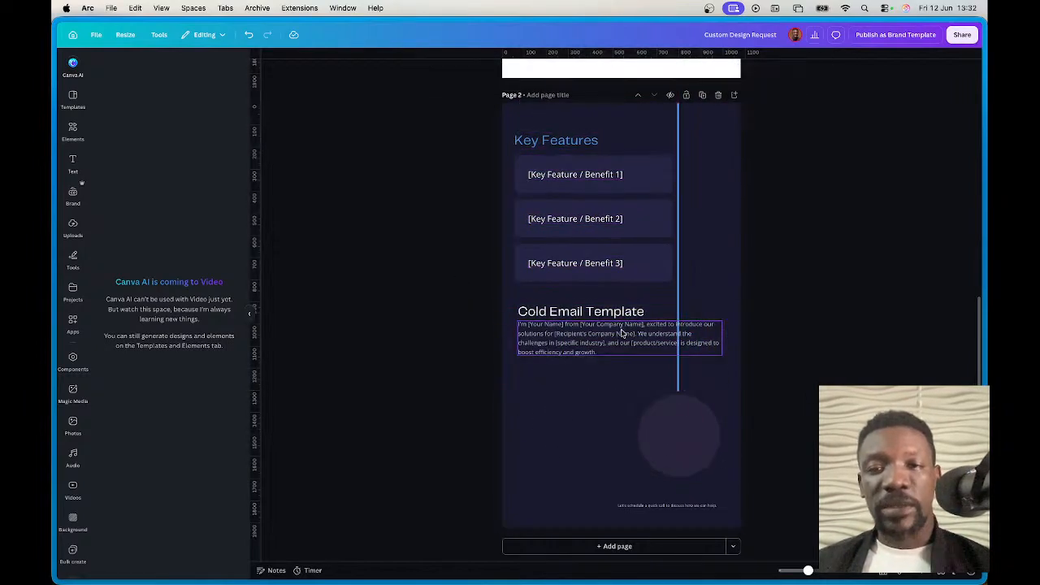
pyautogui.click(678, 294)
pyautogui.moveTo(678, 294); pyautogui.dragTo(731, 295)
# Step: Narrow the Cold Email Template heading and paragraph, and move them down so they no longer overlap each other or the feature boxes
pyautogui.moveTo(441, 301); pyautogui.dragTo(680, 338)
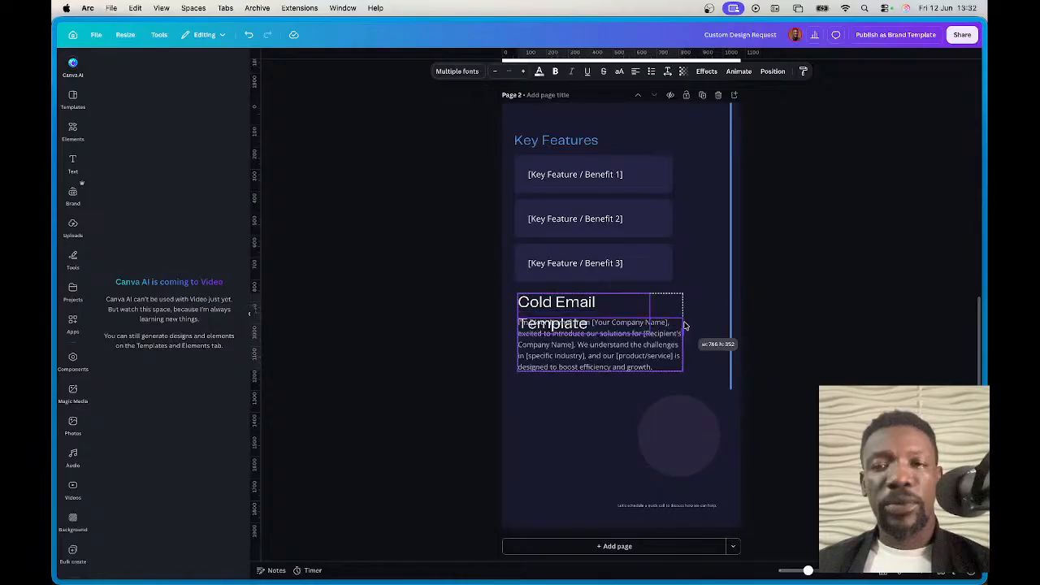
pyautogui.click(573, 368)
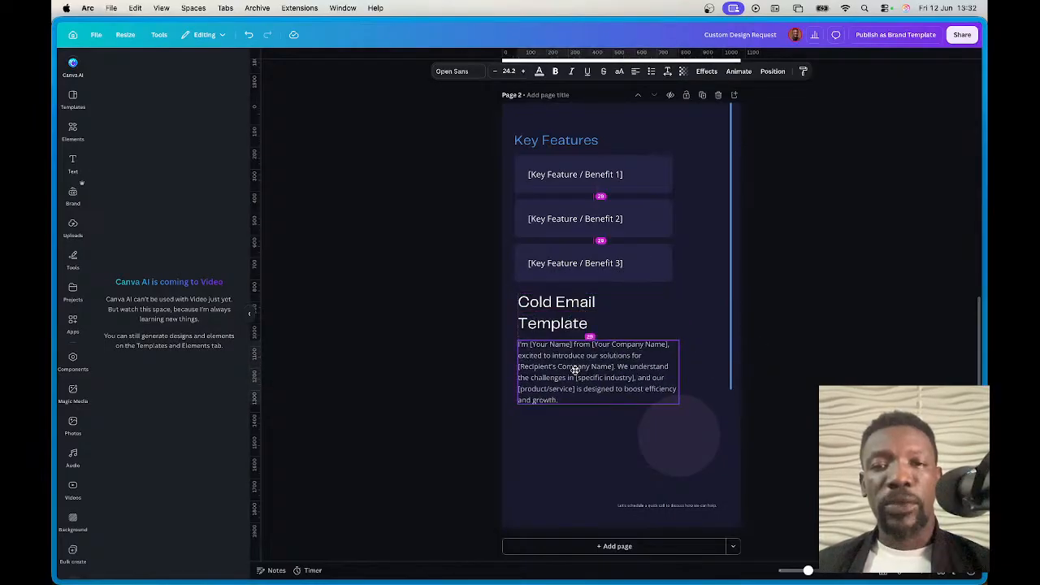
pyautogui.moveTo(455, 303); pyautogui.dragTo(546, 366)
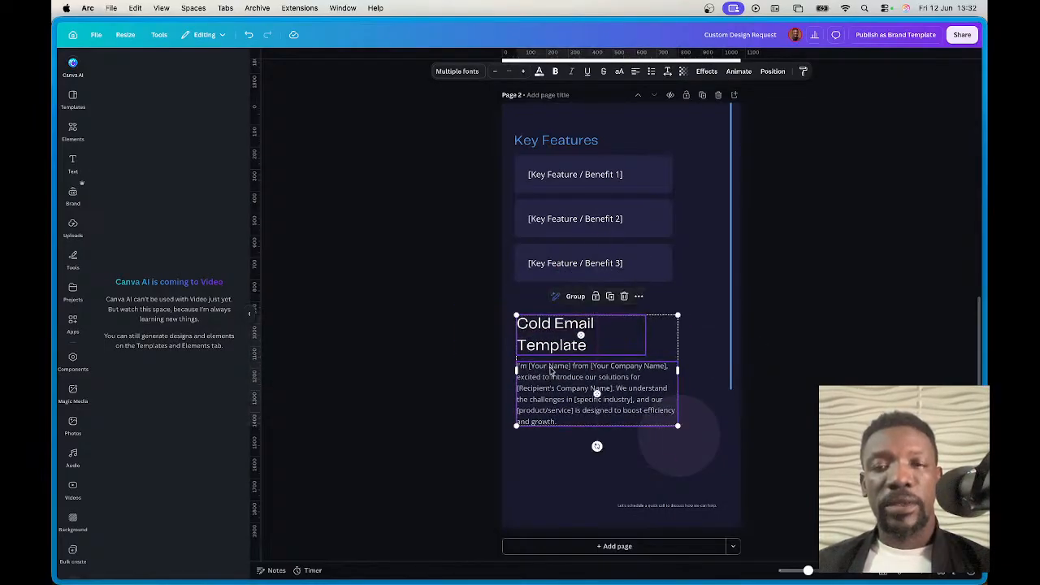
# Step: Shift the decorative circle on page 2 slightly to the right, up to the vertical line
pyautogui.scroll(5, 680, 328)
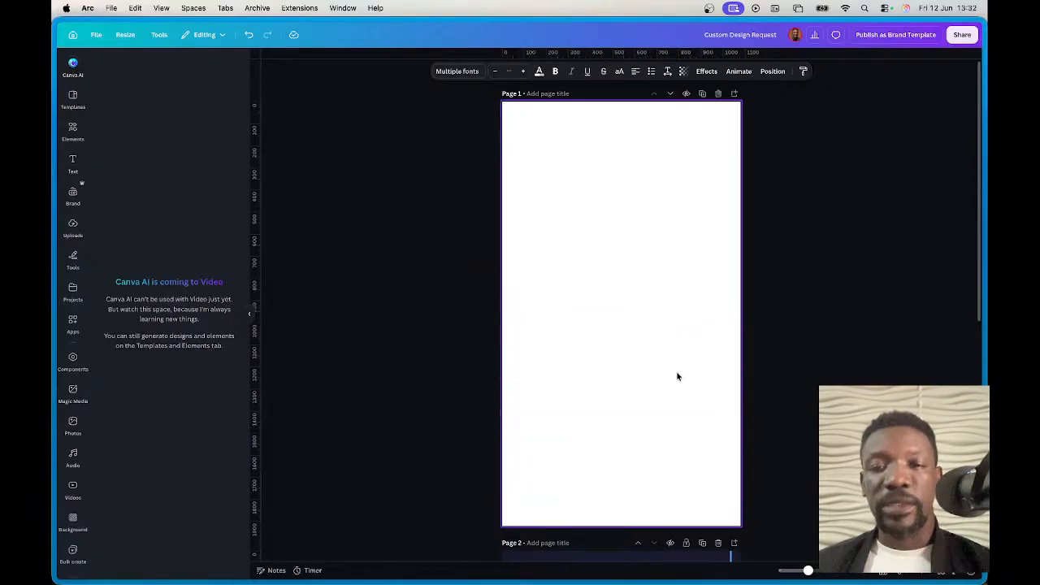
pyautogui.scroll(-10, 678, 376)
pyautogui.click(689, 445)
pyautogui.moveTo(688, 445); pyautogui.dragTo(698, 452)
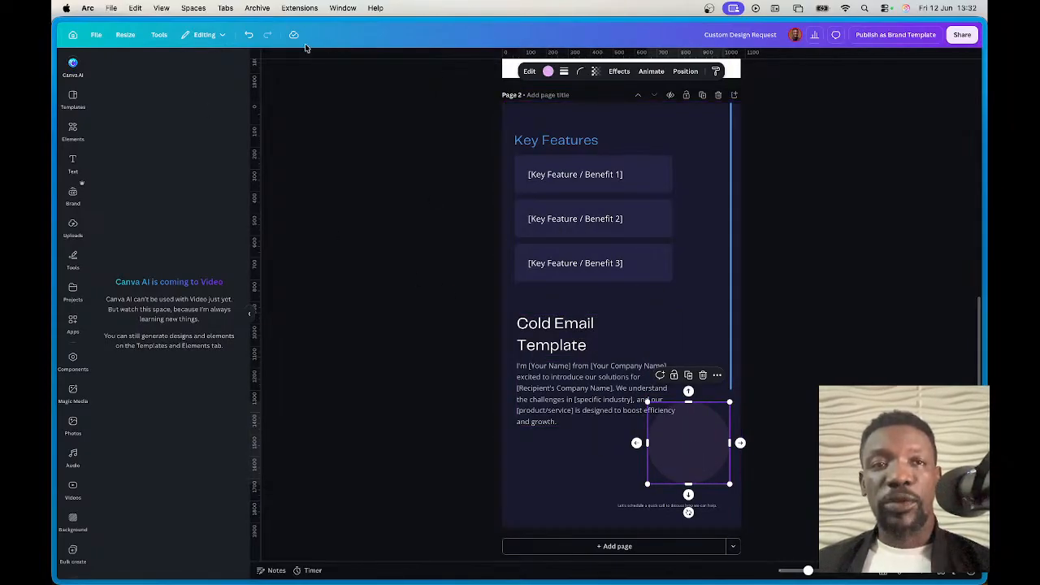
# Step: Create a resized copy of the design as a 1920 × 1080 px Presentation and open its second page
pyautogui.click(125, 34)
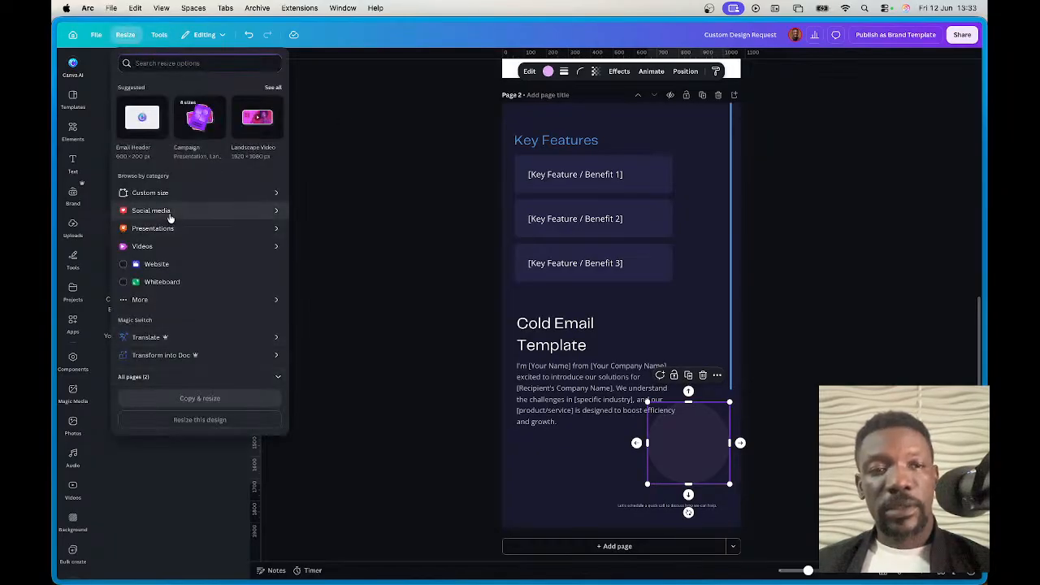
pyautogui.click(242, 230)
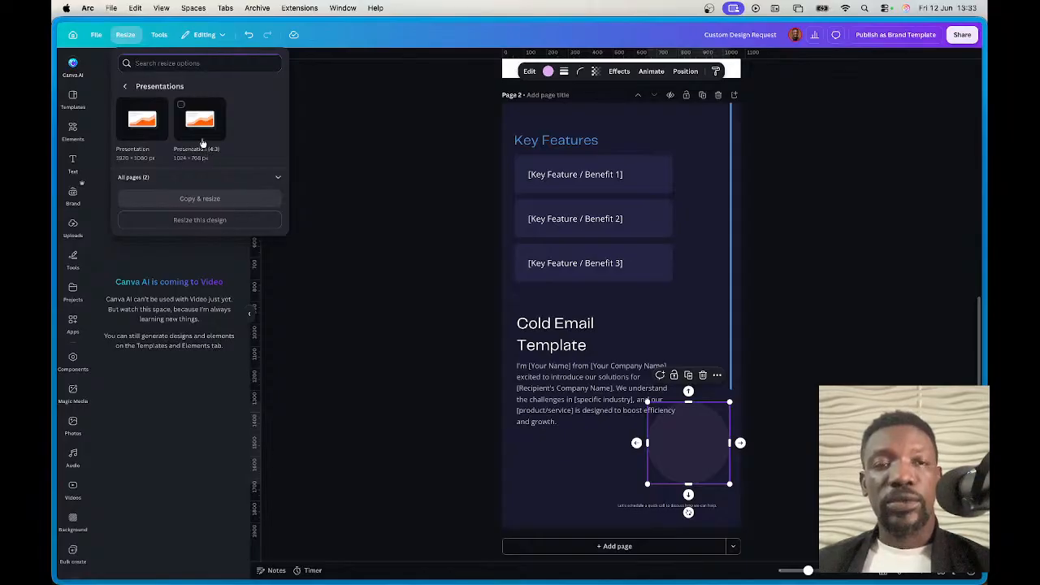
pyautogui.click(136, 120)
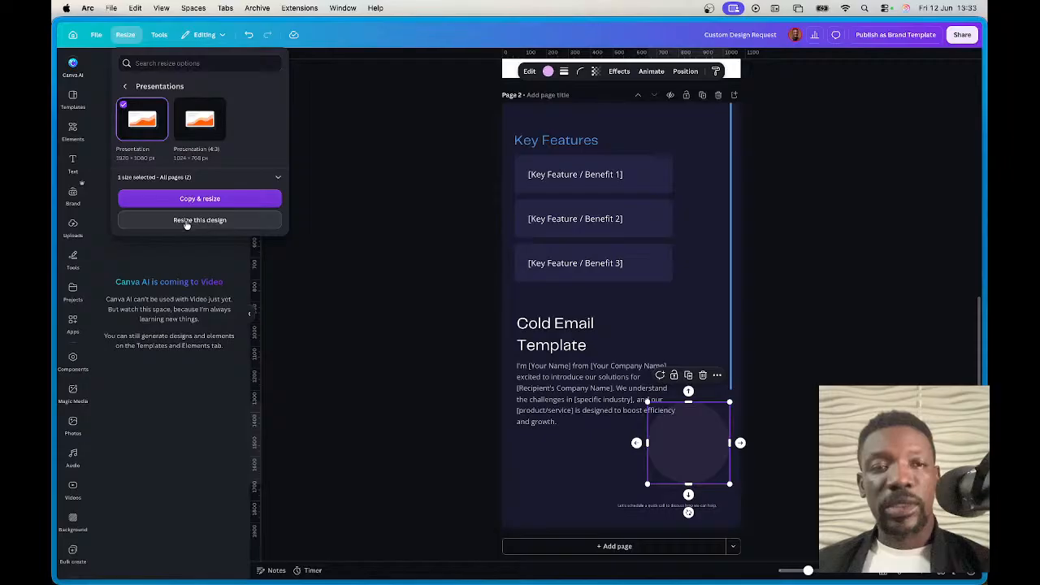
pyautogui.click(194, 199)
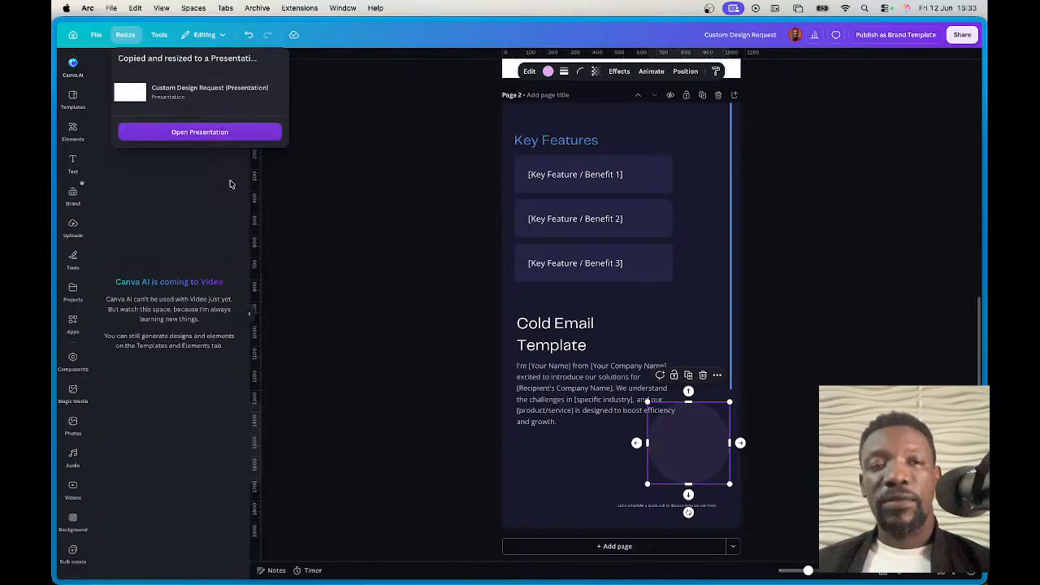
pyautogui.click(194, 137)
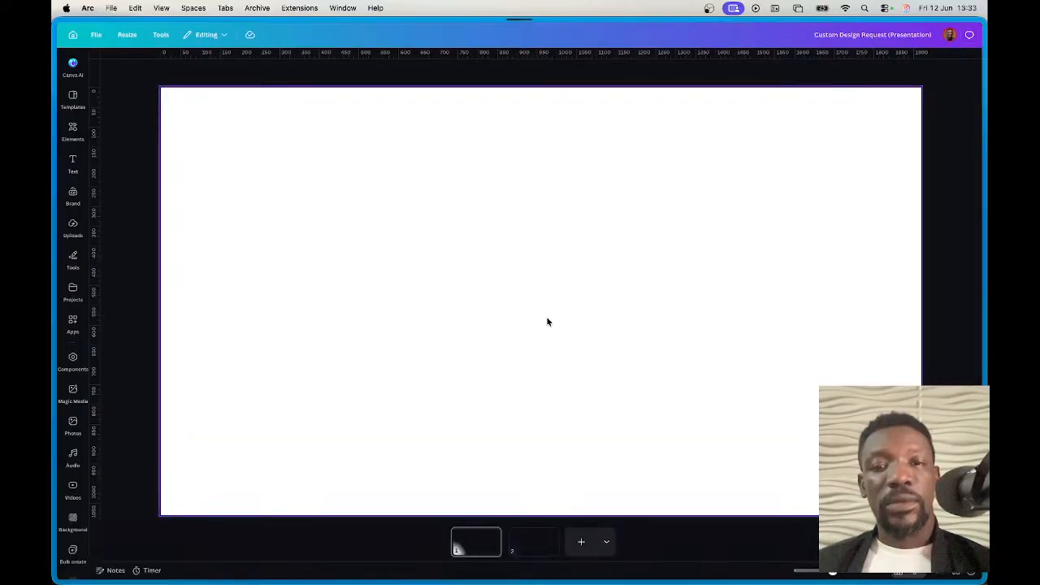
pyautogui.click(534, 543)
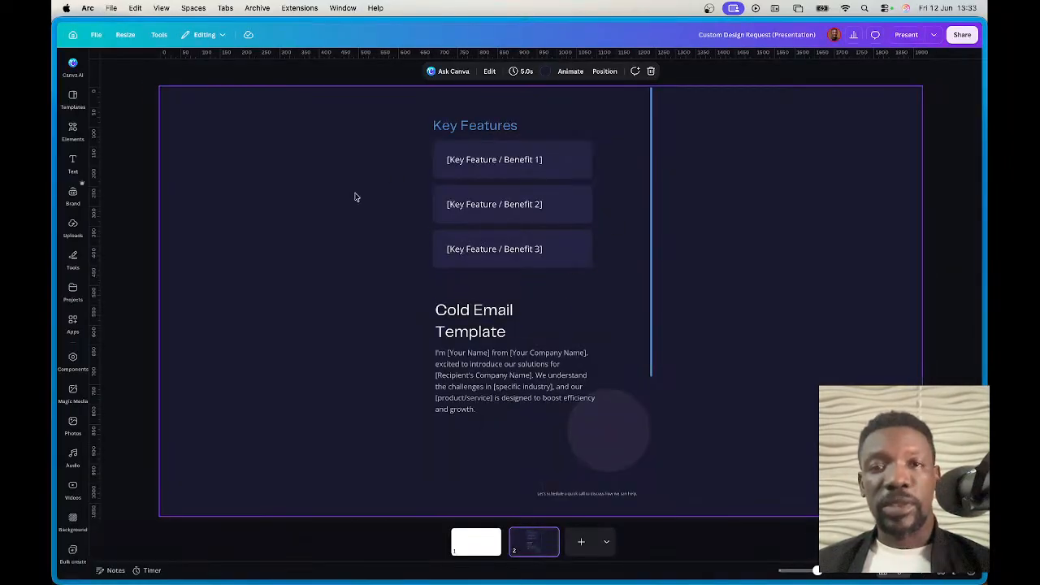
# Step: Return to the Canva AI Capabilities Presentation (2026) and move the white page from position 5 to position 7
pyautogui.moveTo(121, 264)
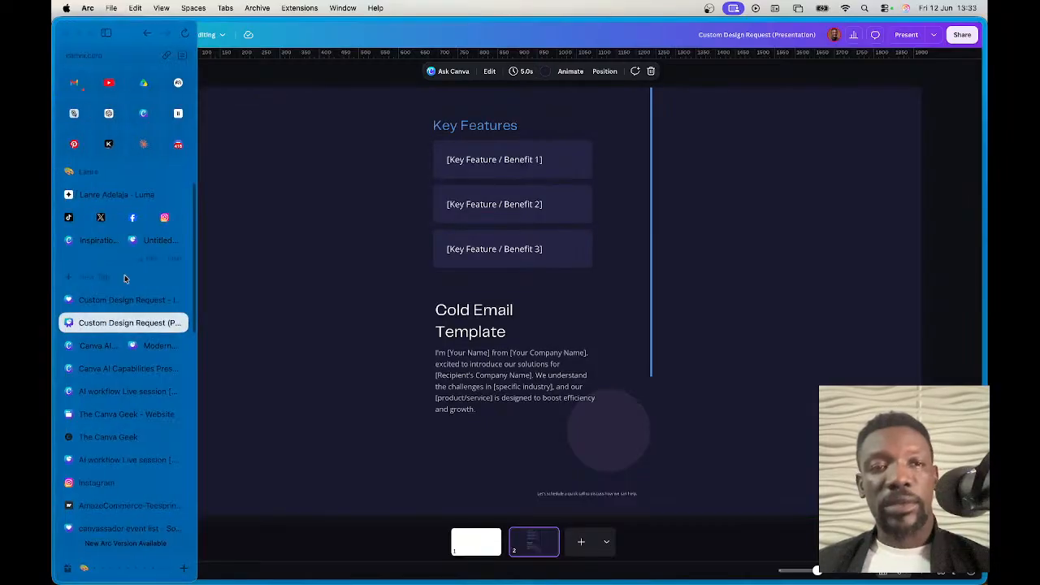
pyautogui.click(92, 302)
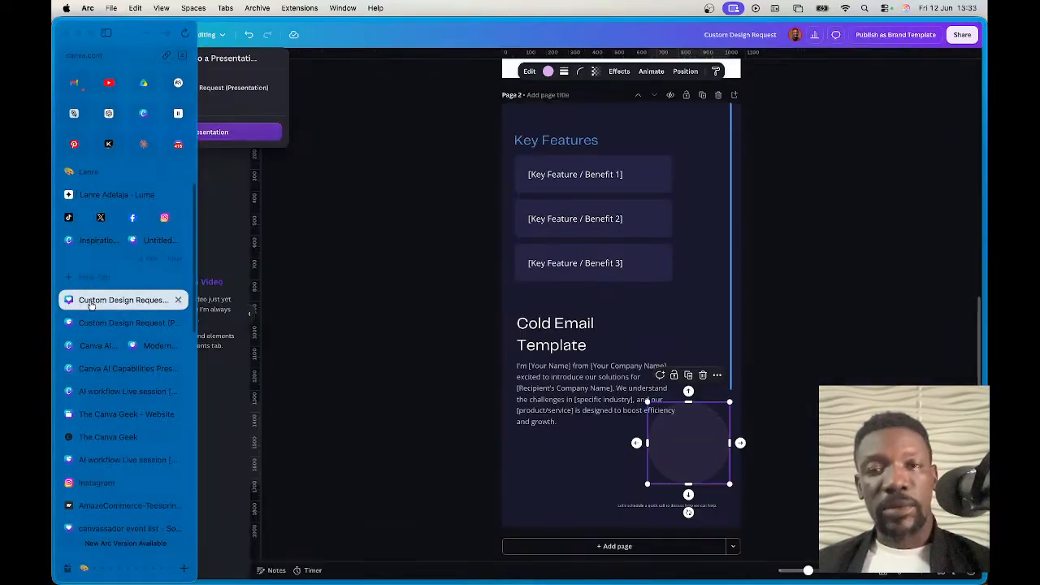
pyautogui.click(87, 354)
pyautogui.click(91, 370)
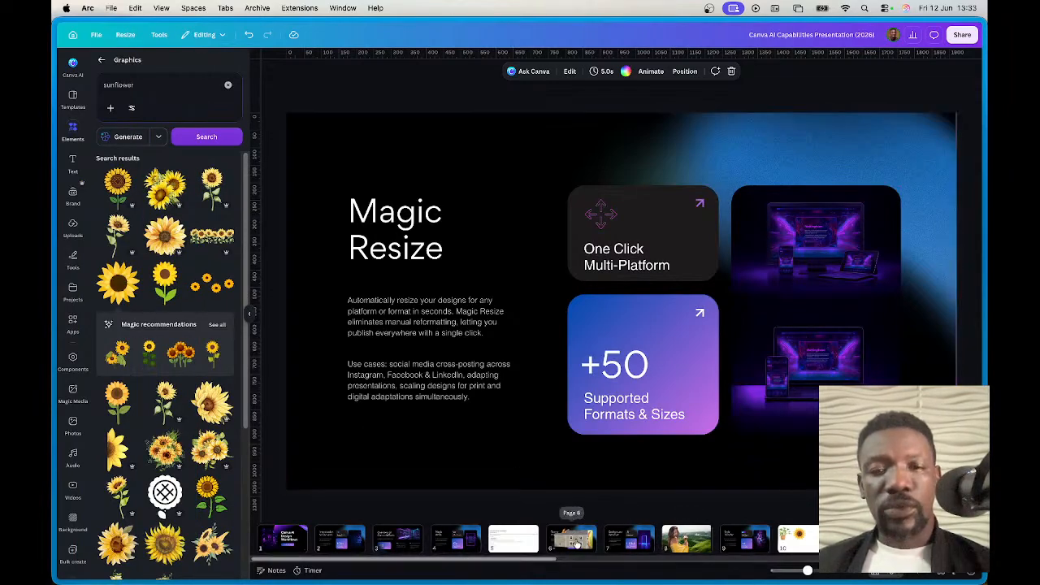
pyautogui.click(572, 539)
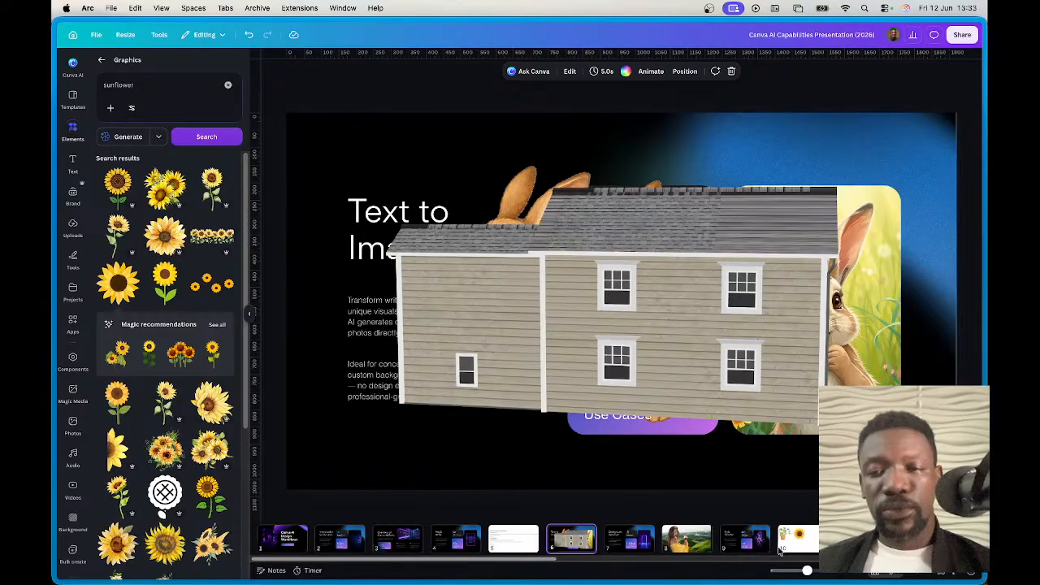
pyautogui.click(784, 548)
pyautogui.moveTo(532, 546); pyautogui.dragTo(632, 540)
# Step: Add a blank page directly after the Magic Resize page
pyautogui.click(861, 540)
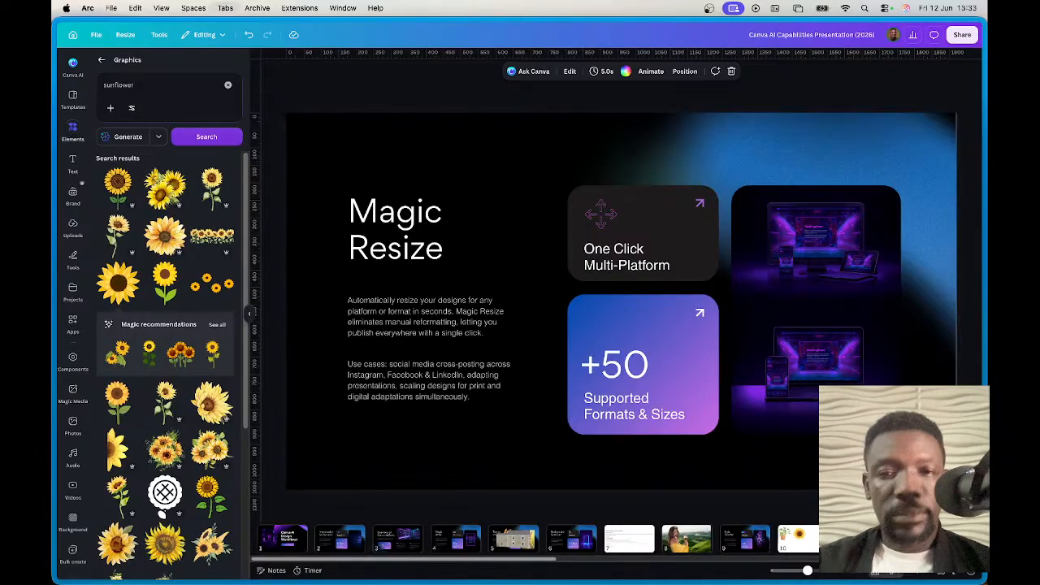
pyautogui.press('super+t')
pyautogui.press('Escape')
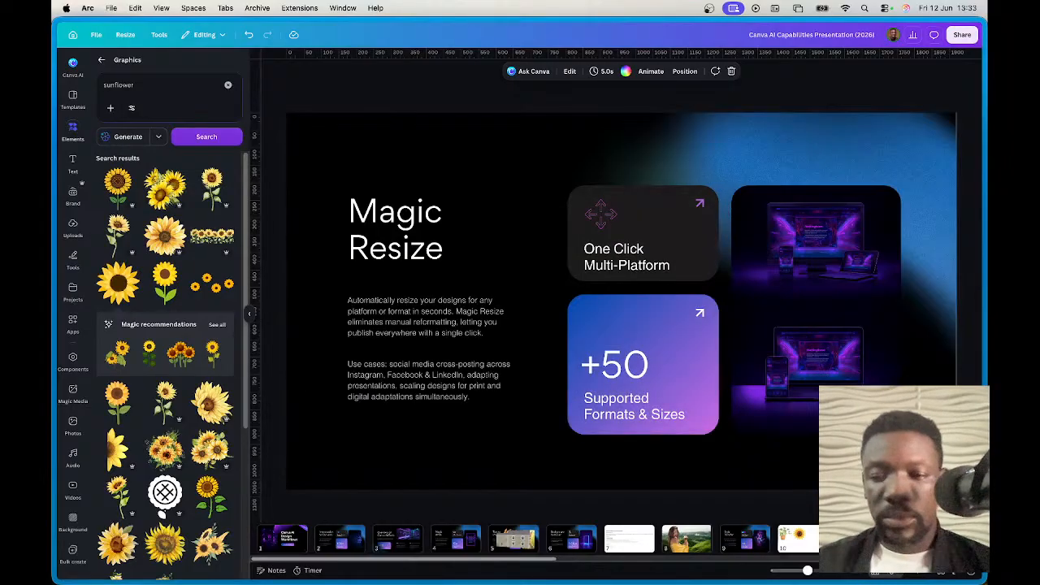
pyautogui.press('super+Return')
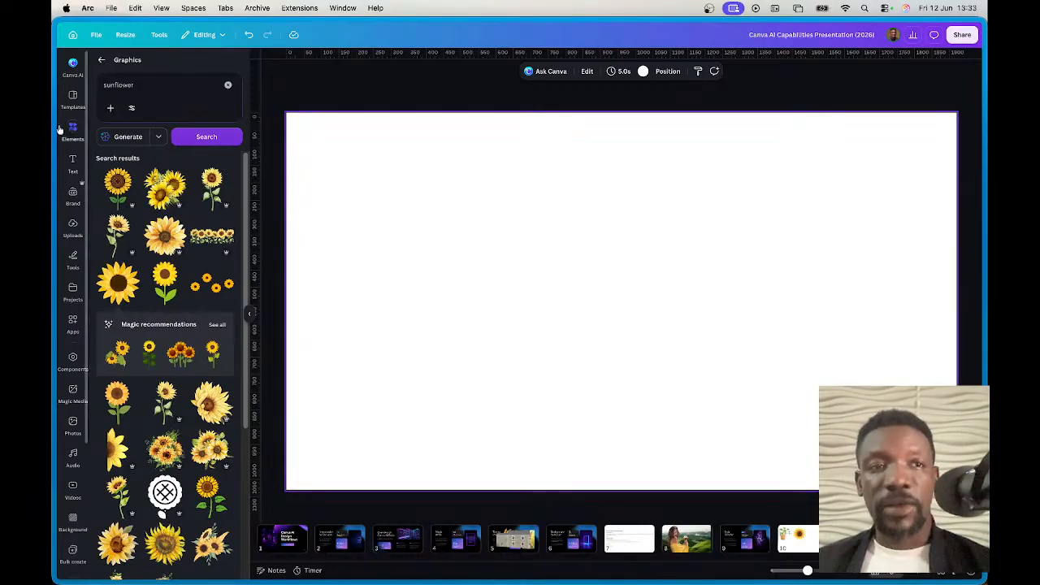
# Step: Go to the Canva home page and open Canva AI
pyautogui.moveTo(56, 138)
pyautogui.click(139, 114)
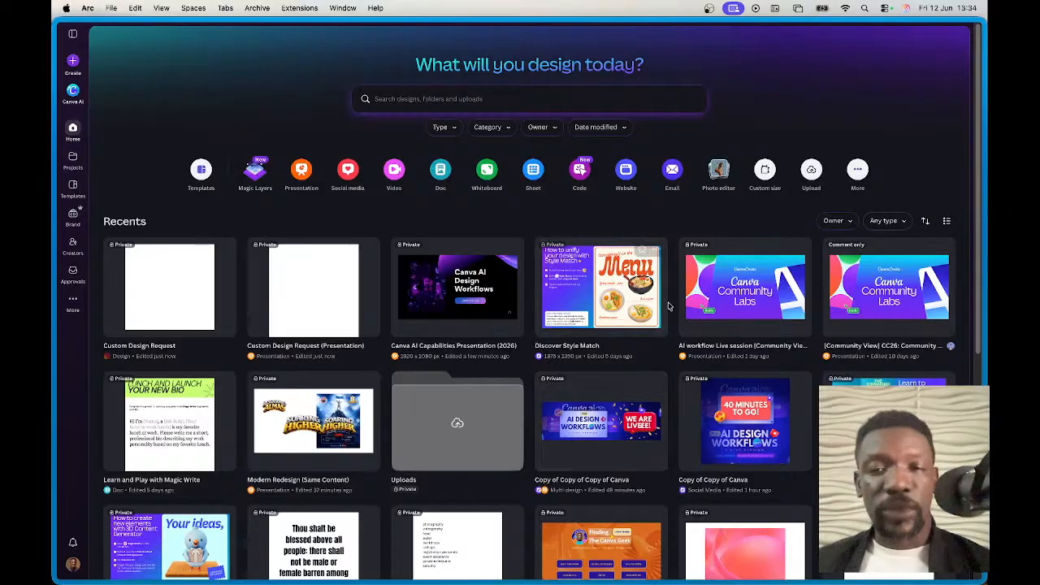
pyautogui.click(71, 93)
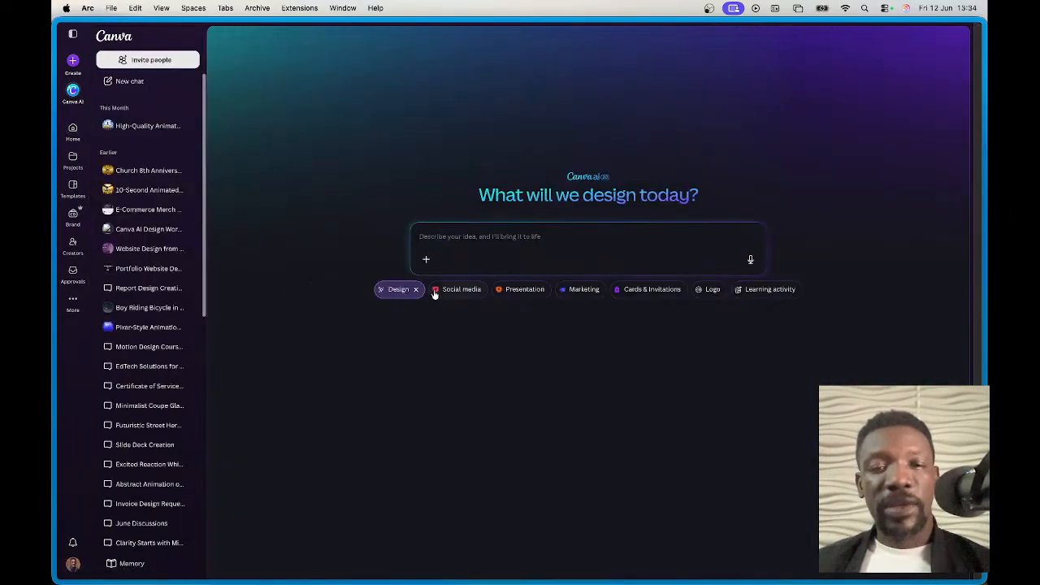
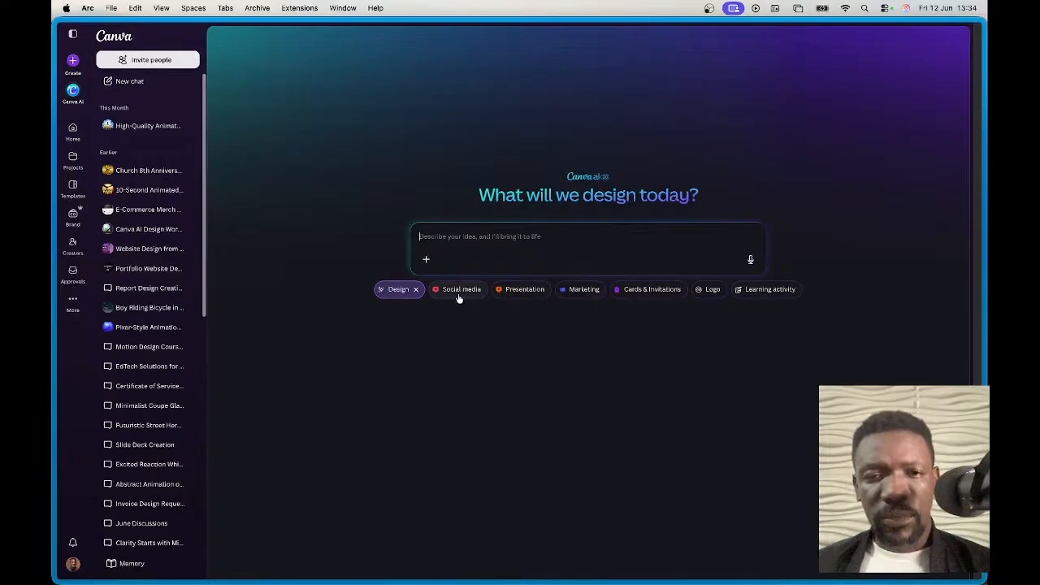
# Step: Submit the prompt "design an interactive activity website for my class 6 students, they are 20 in number" to Canva AI
pyautogui.click(637, 259)
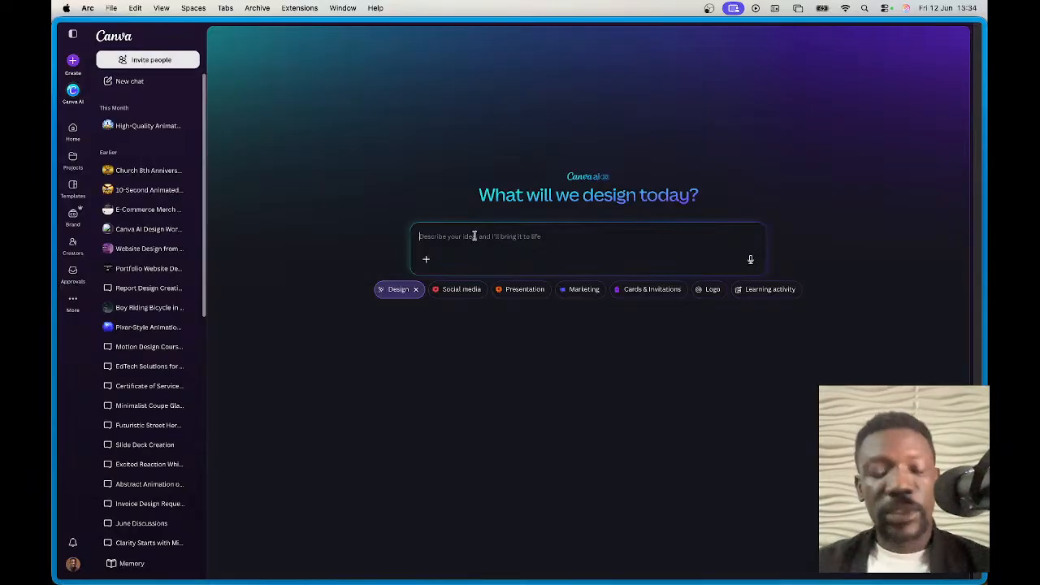
pyautogui.write('de')
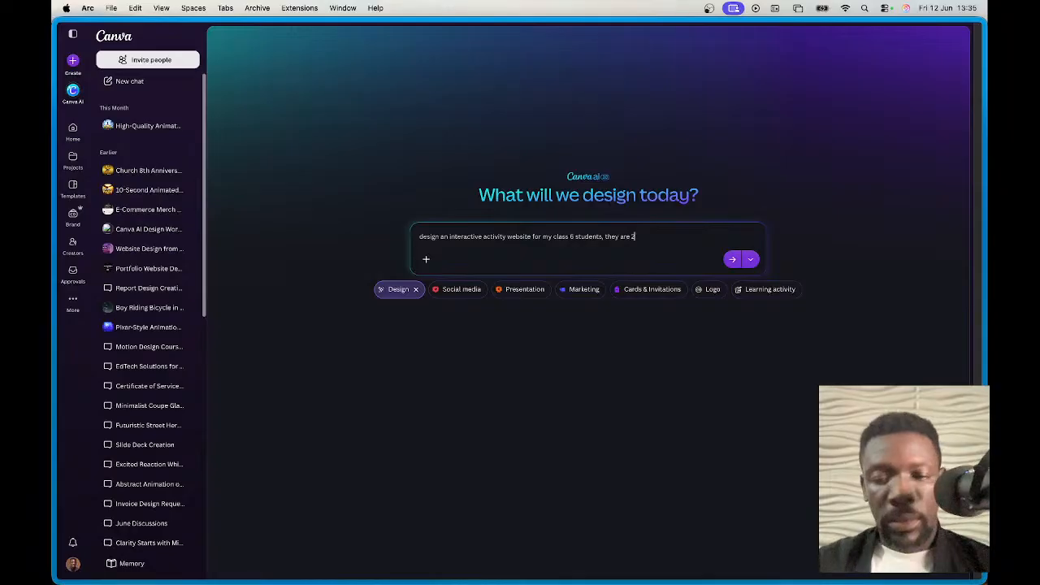
pyautogui.write('in number')
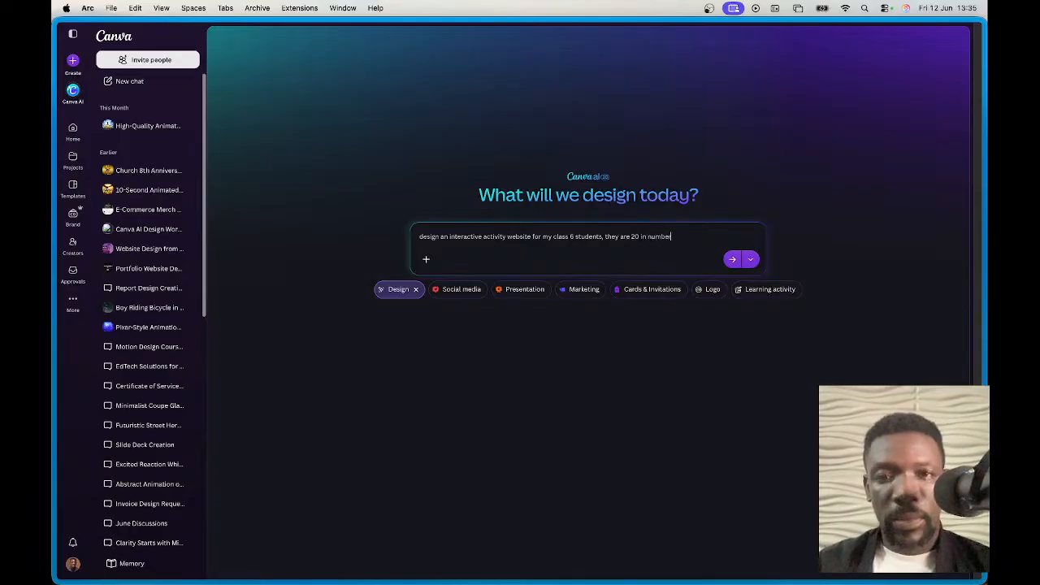
pyautogui.click(750, 259)
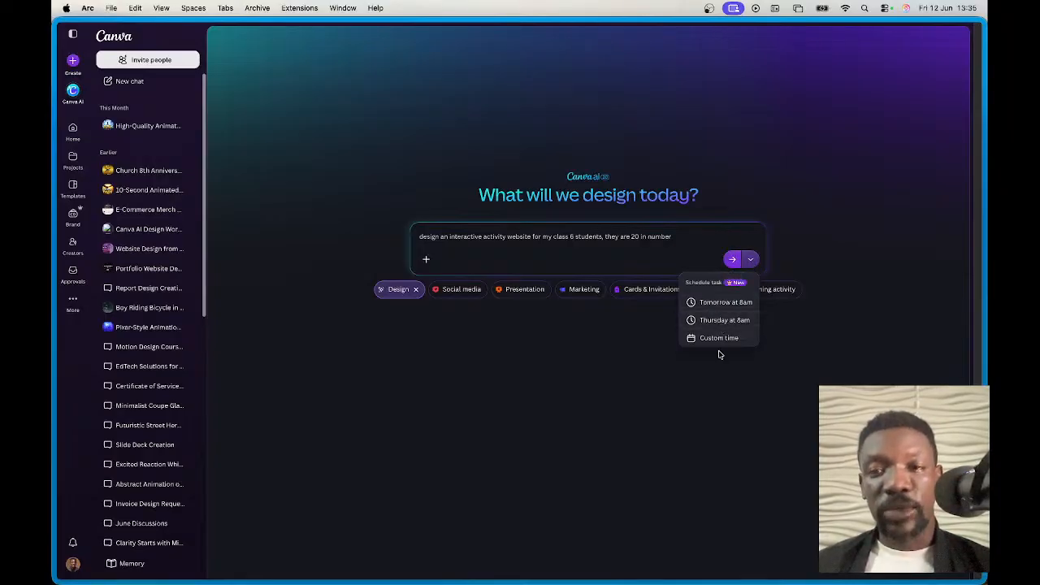
pyautogui.click(722, 240)
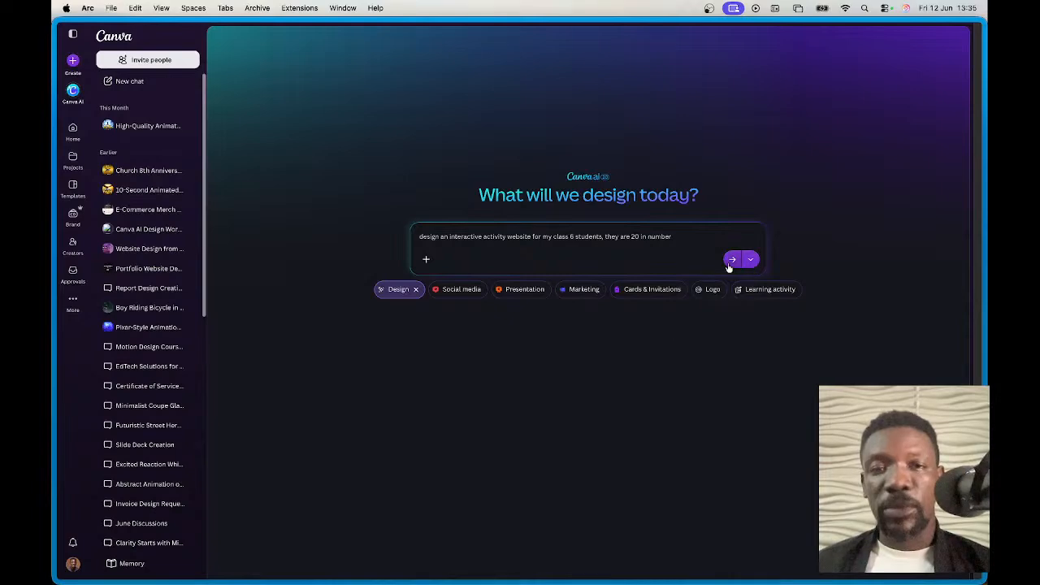
pyautogui.click(733, 259)
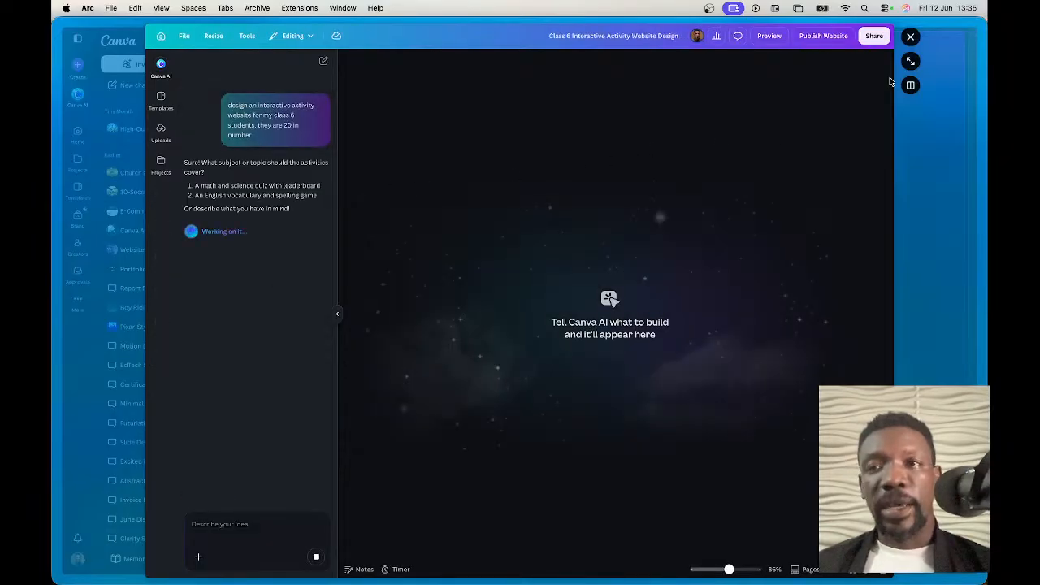
# Step: Expand the Class 6 Interactive Activity Website Design to full view and keep its Canva AI chat open
pyautogui.click(911, 64)
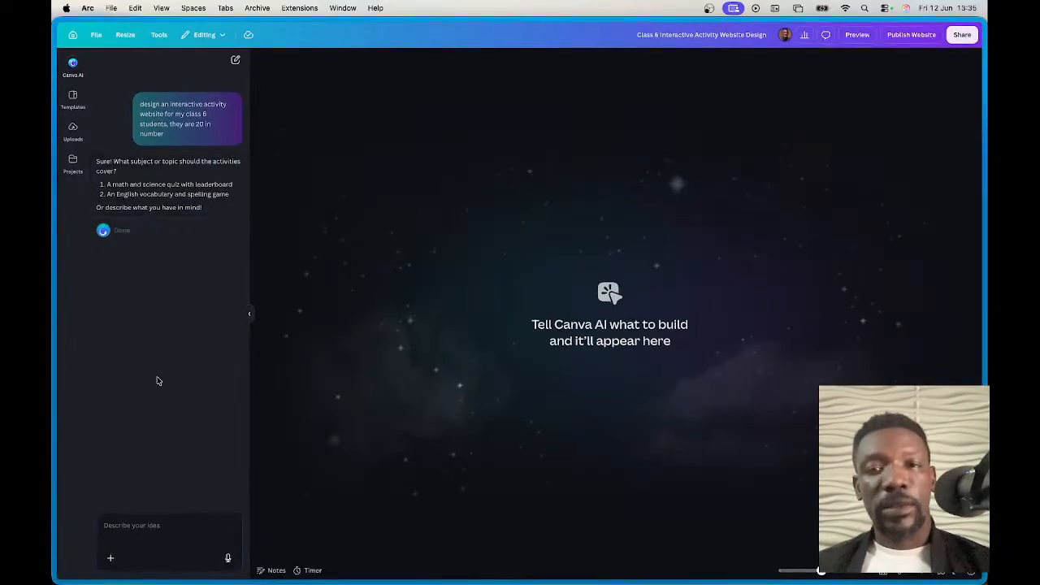
pyautogui.moveTo(134, 317)
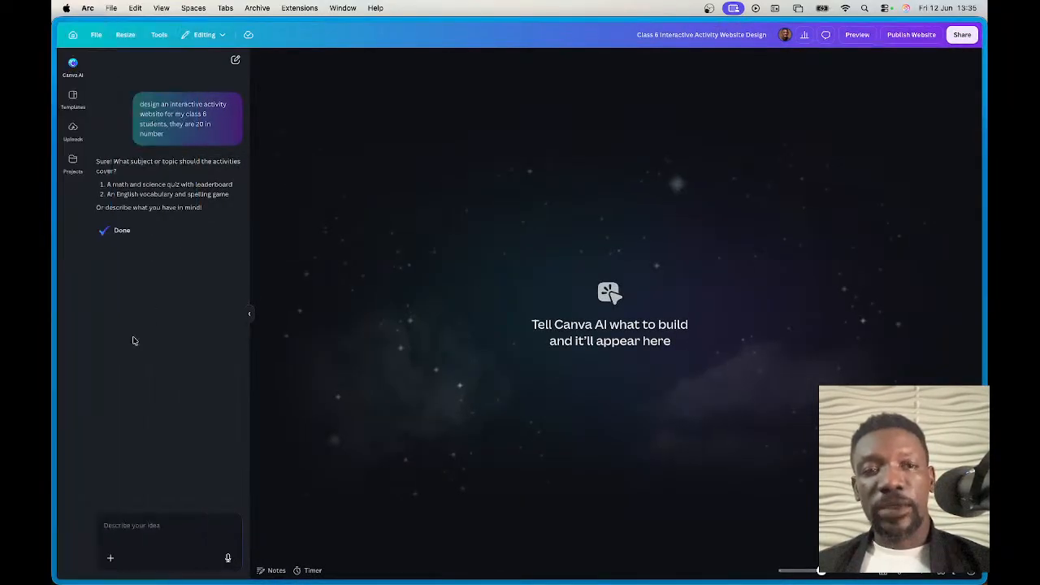
pyautogui.click(92, 347)
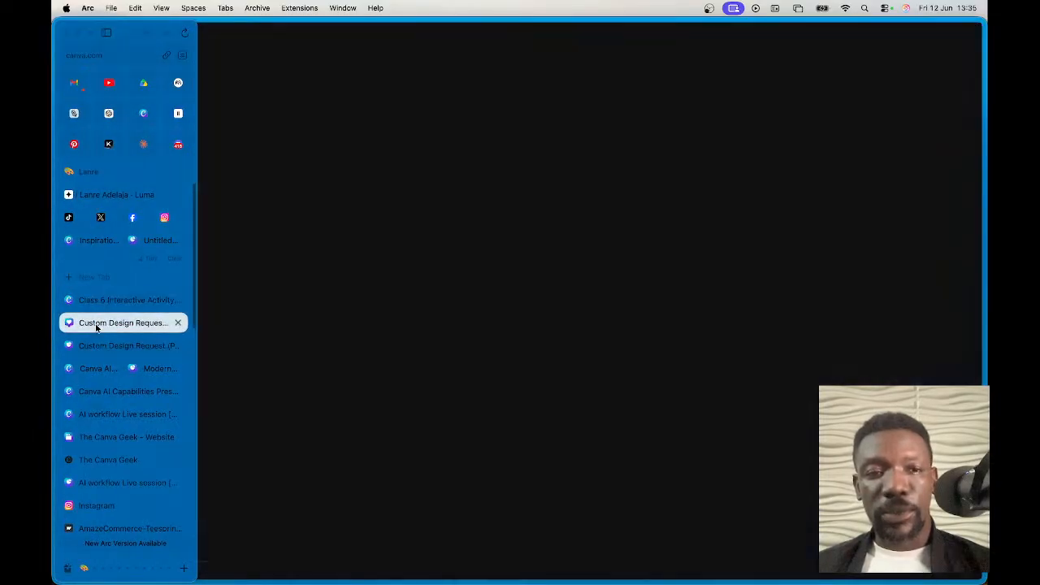
pyautogui.click(106, 301)
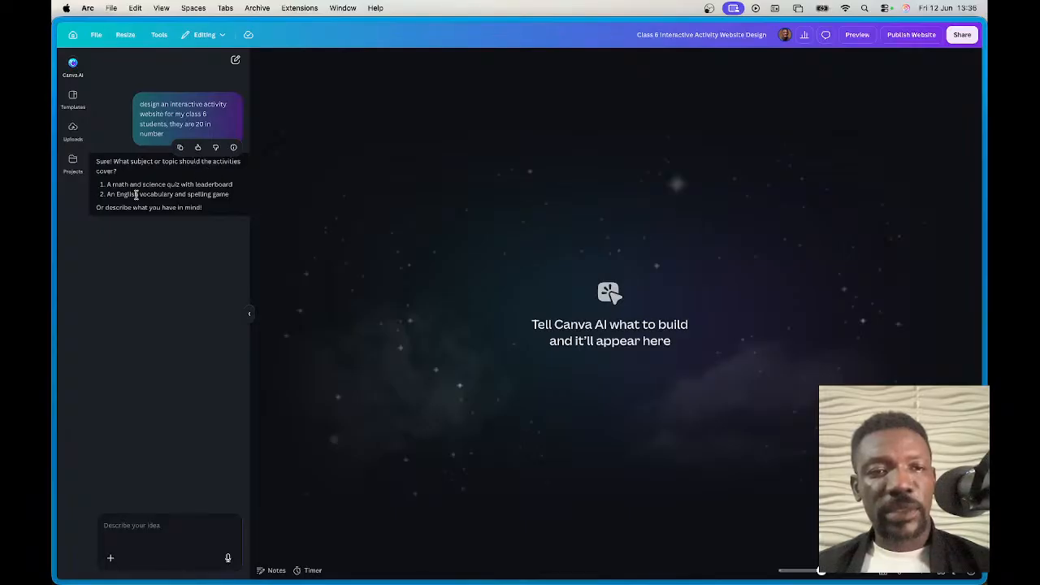
# Step: Answer Canva AI's topic question with "gases in science" to start building the website
pyautogui.click(140, 548)
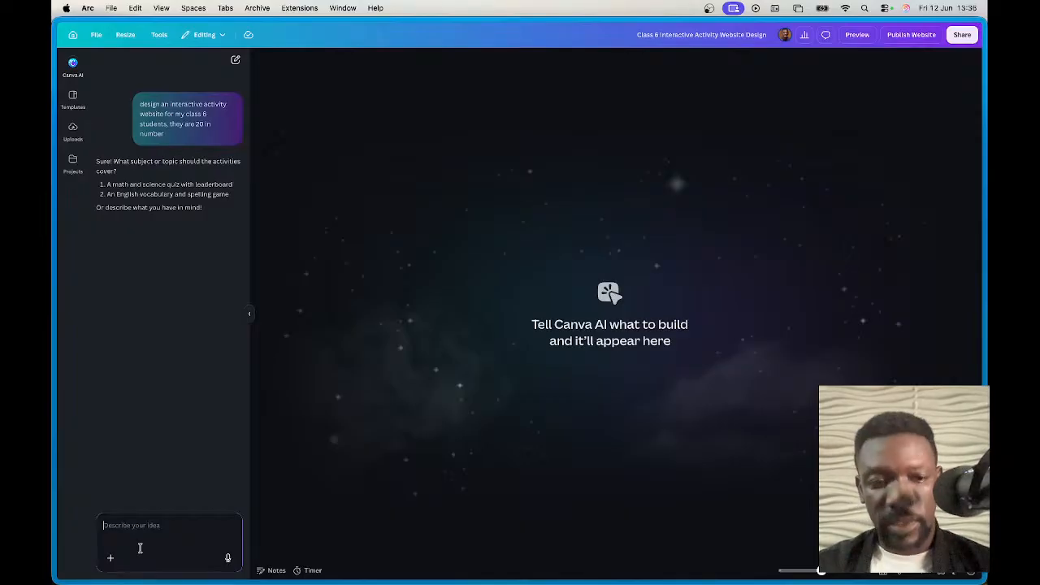
pyautogui.write('g')
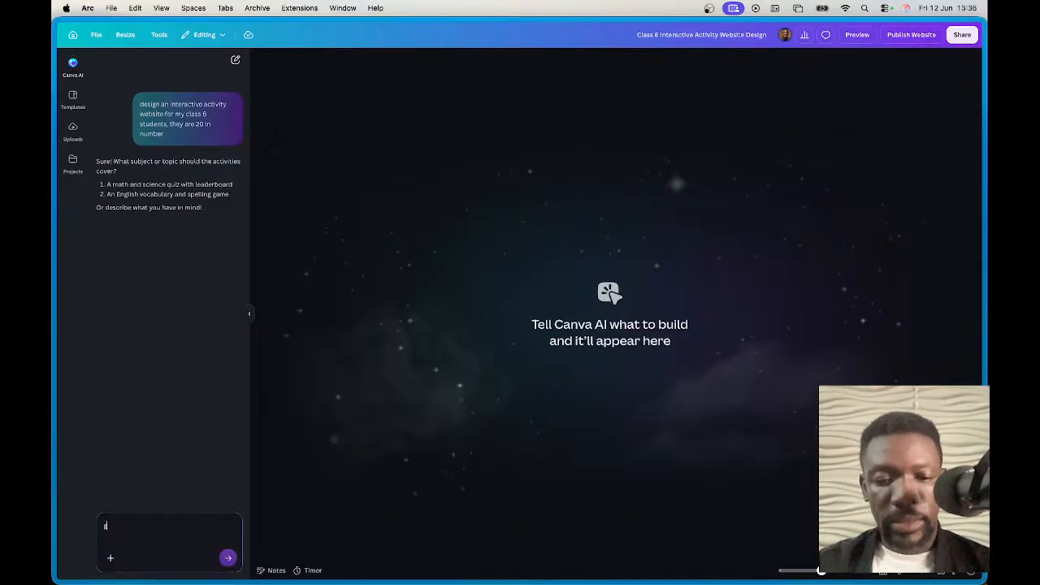
pyautogui.write('ames in science')
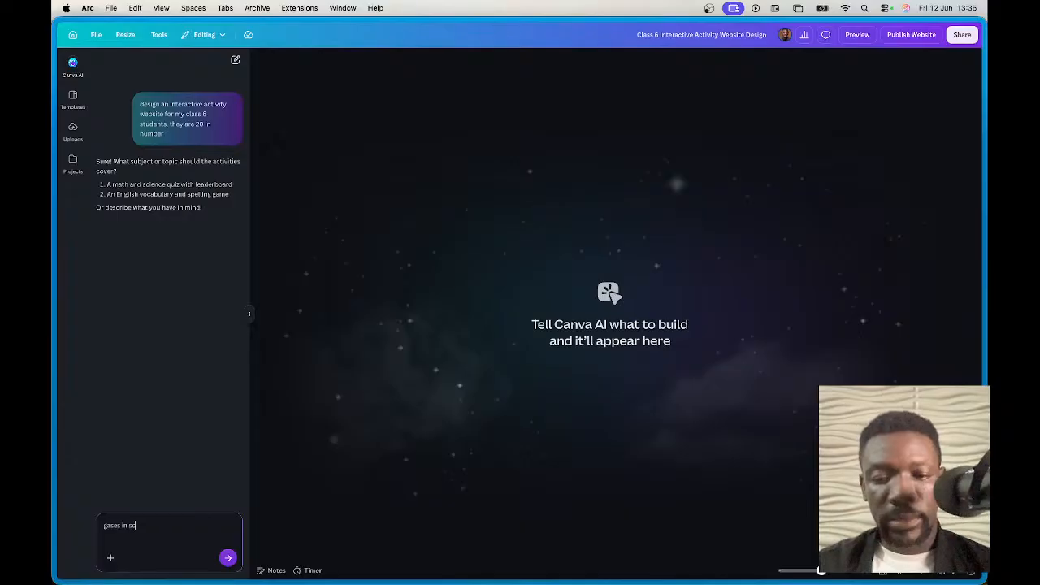
pyautogui.click(228, 558)
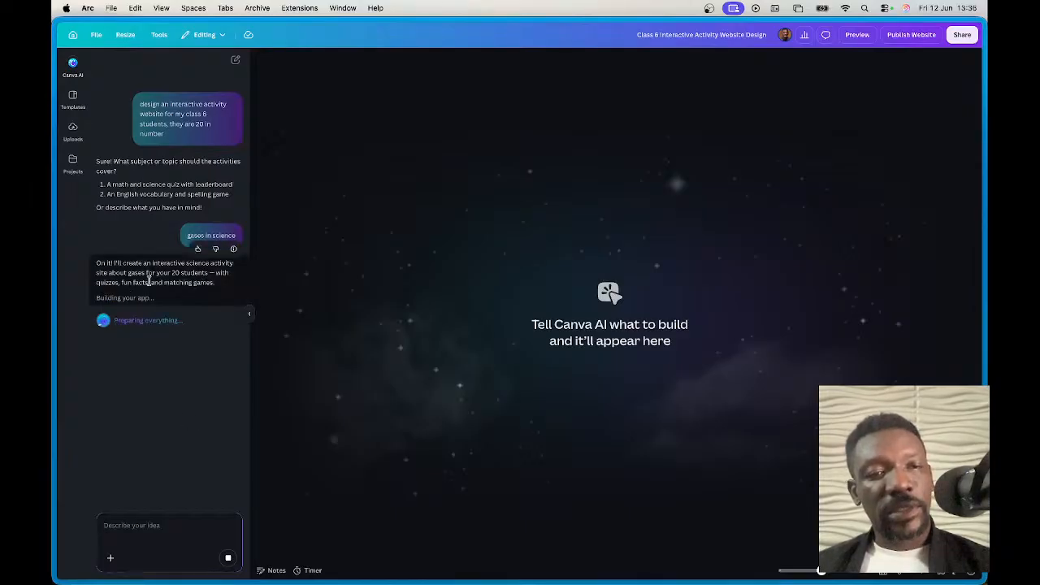
# Step: Switch to the Canva AI Capabilities Presentation (2026) and look through its pages around the Magic Resize page
pyautogui.moveTo(54, 322)
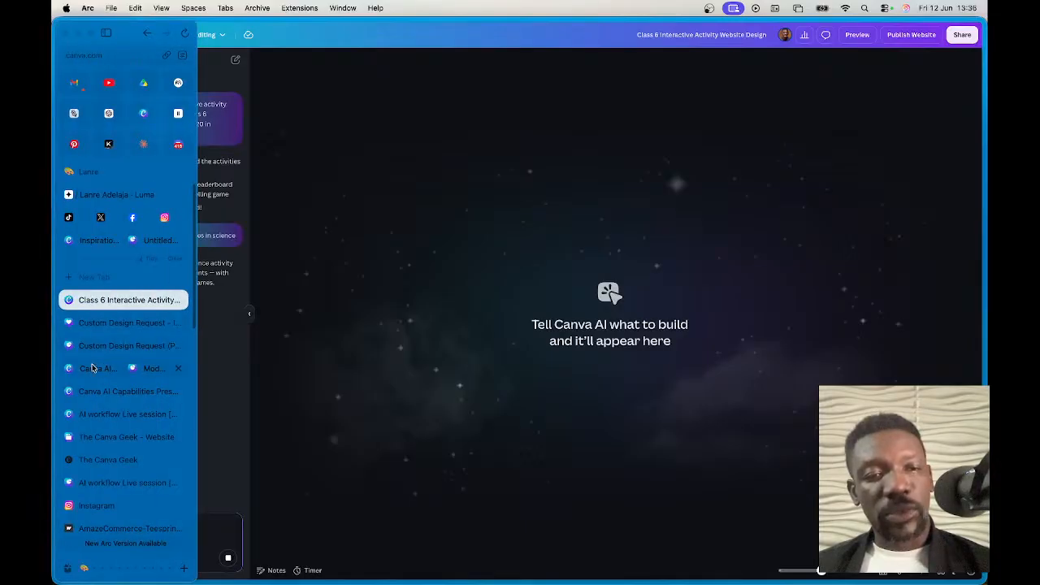
pyautogui.click(95, 391)
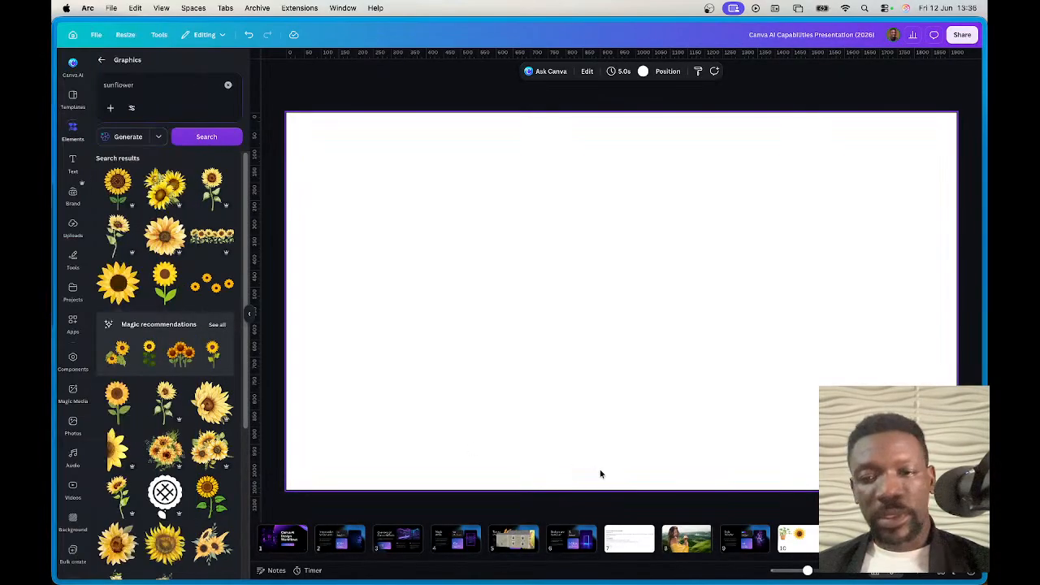
pyautogui.click(752, 534)
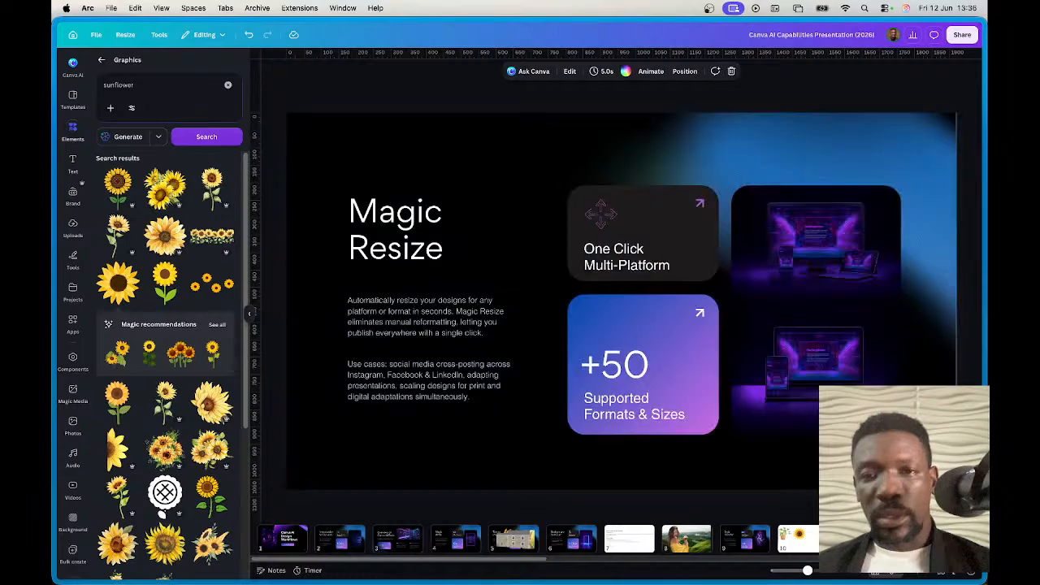
pyautogui.press('Right')
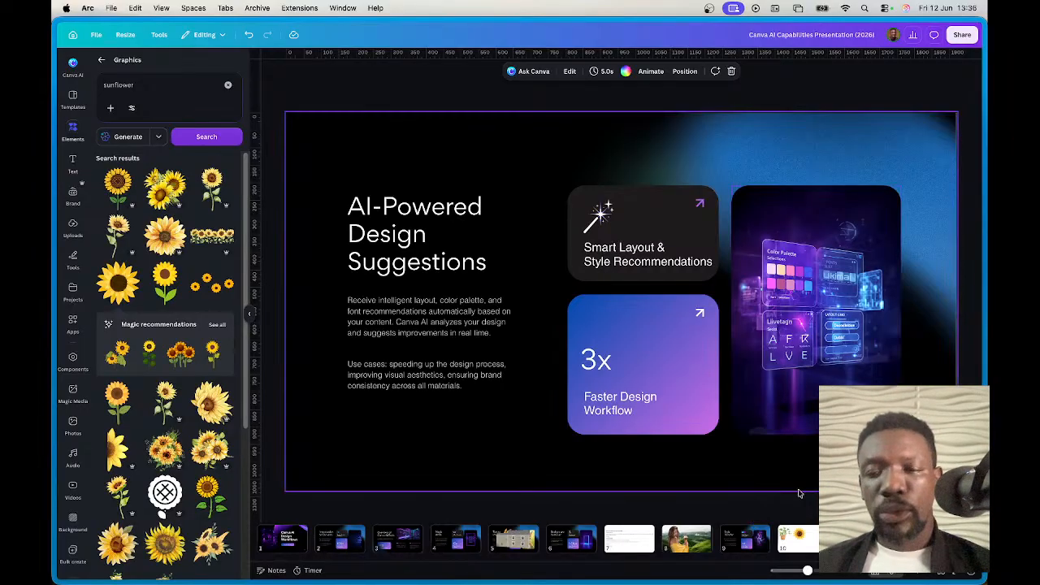
pyautogui.click(670, 542)
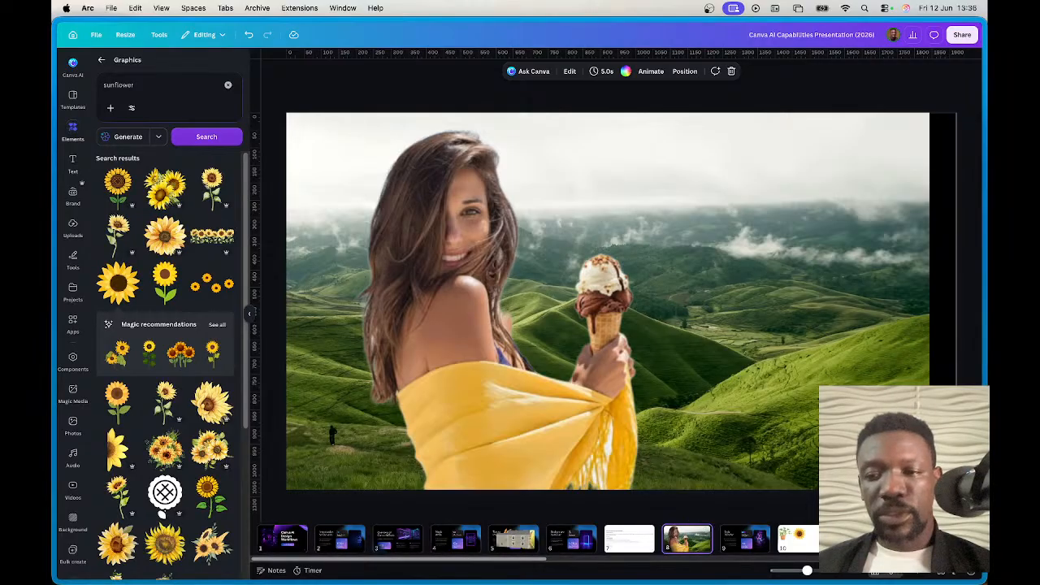
pyautogui.click(860, 539)
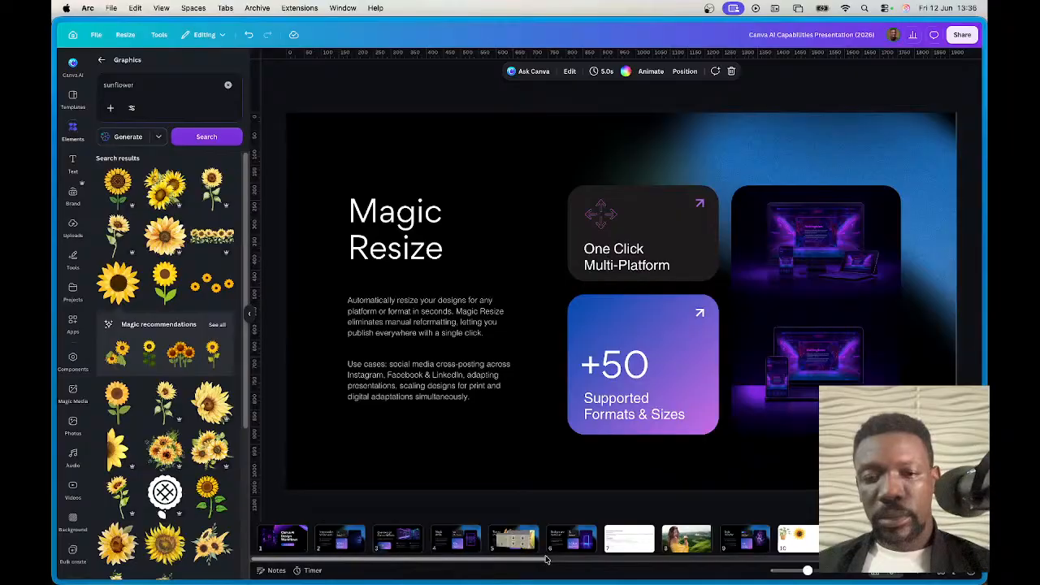
# Step: Move the blank page after Magic Resize from position 12 to position 13
pyautogui.hscroll(5, 534, 559)
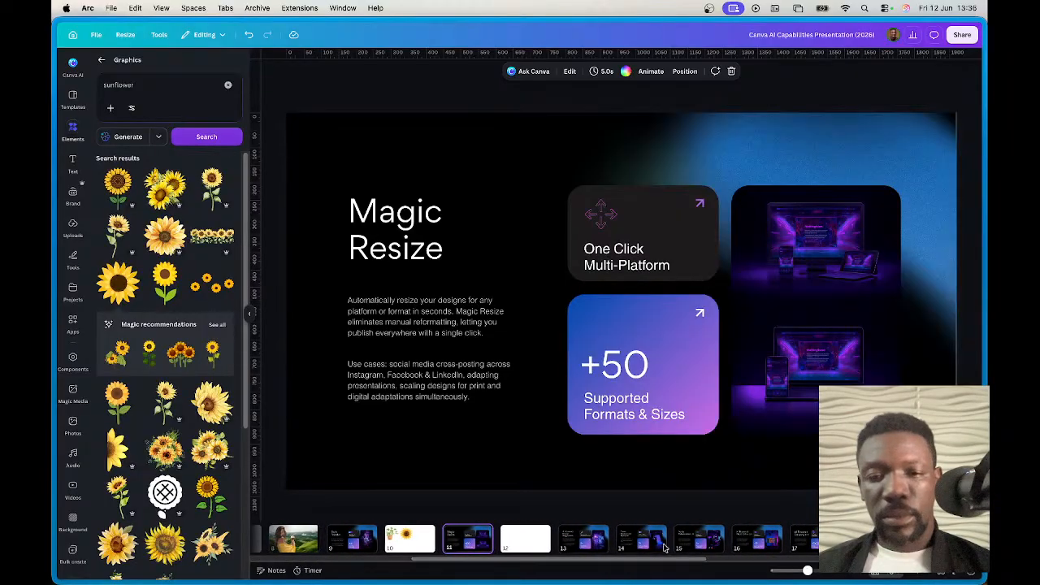
pyautogui.click(584, 541)
pyautogui.click(522, 542)
pyautogui.click(577, 540)
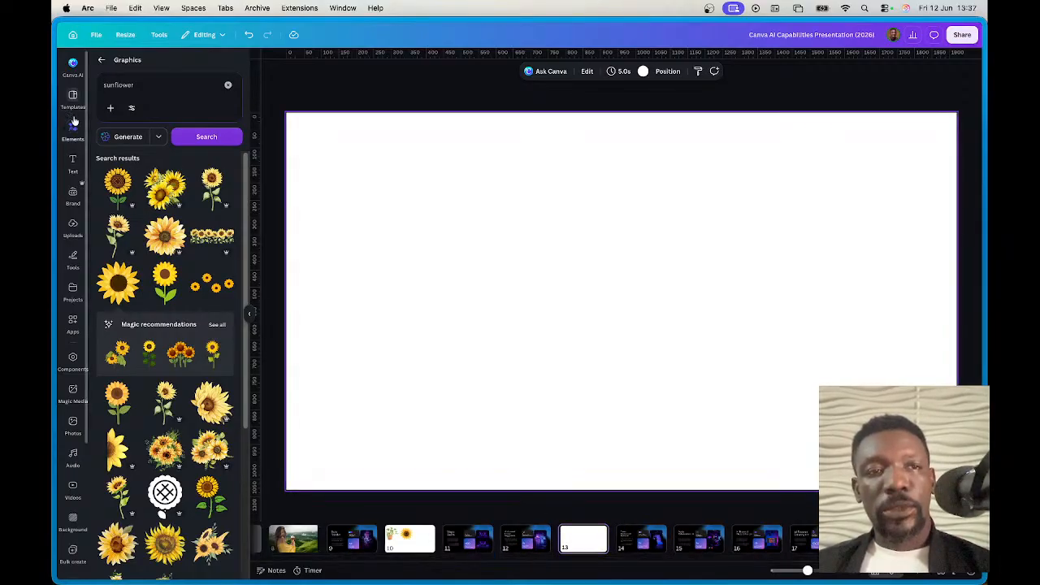
# Step: Search the photo elements for "man" and add the portrait of the man in glasses and a suit to page 13
pyautogui.click(102, 61)
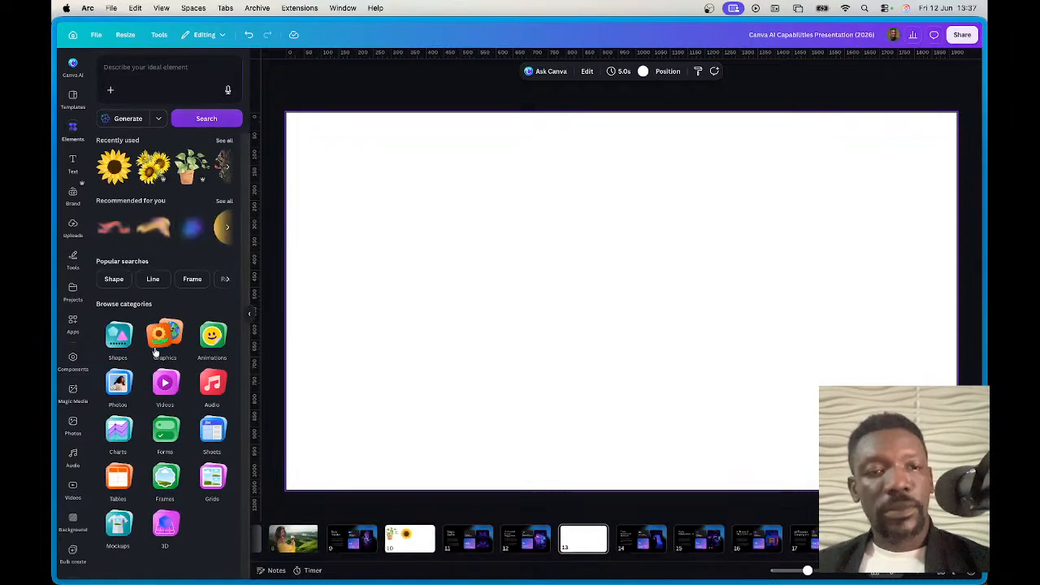
pyautogui.click(118, 382)
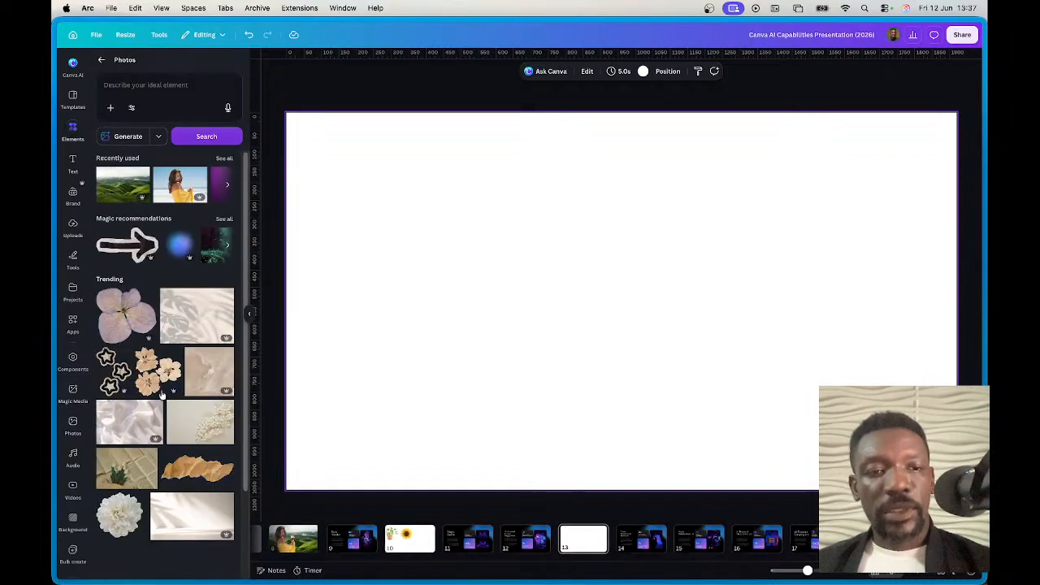
pyautogui.click(134, 86)
pyautogui.write('man')
pyautogui.press('Return')
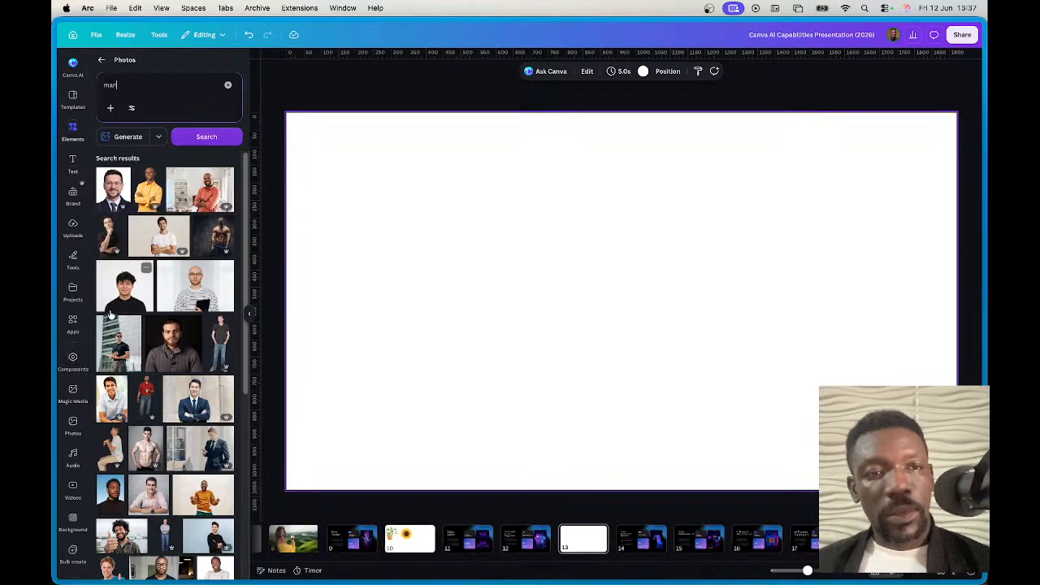
pyautogui.click(120, 174)
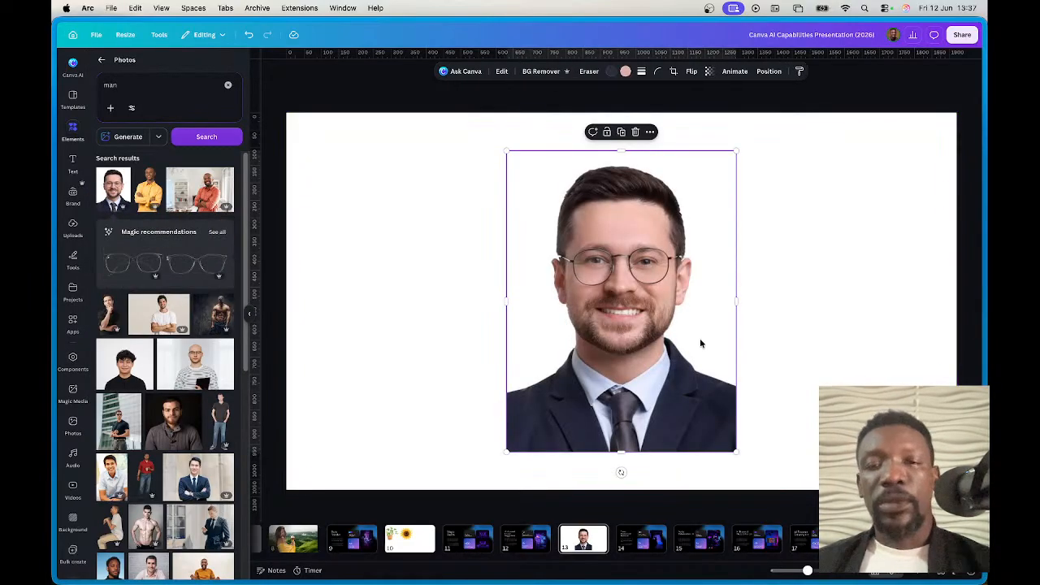
# Step: Add the photo of the man in the yellow shirt and arrange it to the right of the suited man's portrait
pyautogui.moveTo(646, 303); pyautogui.dragTo(605, 265)
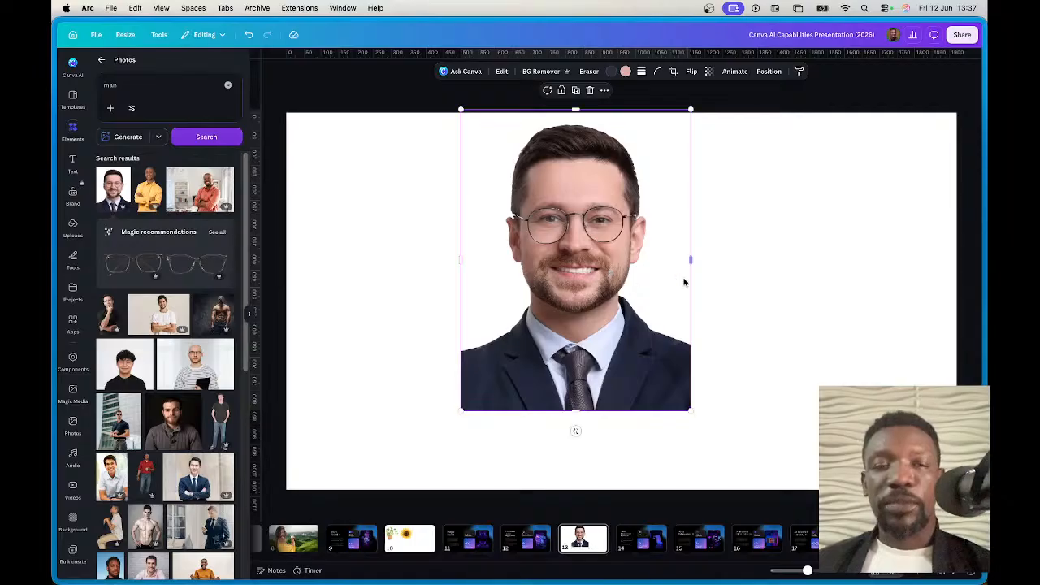
pyautogui.click(154, 191)
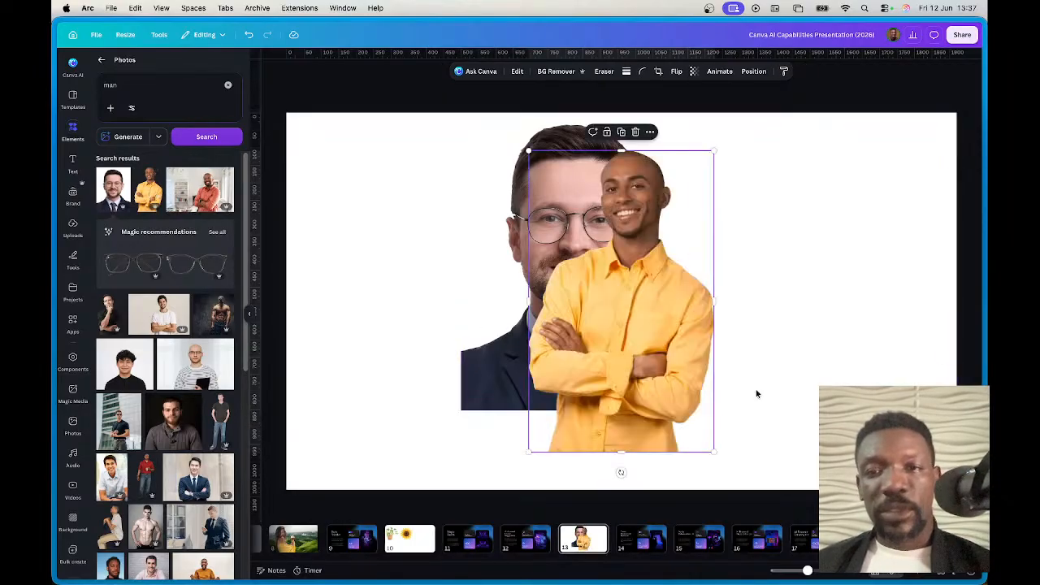
pyautogui.moveTo(619, 334); pyautogui.dragTo(785, 334)
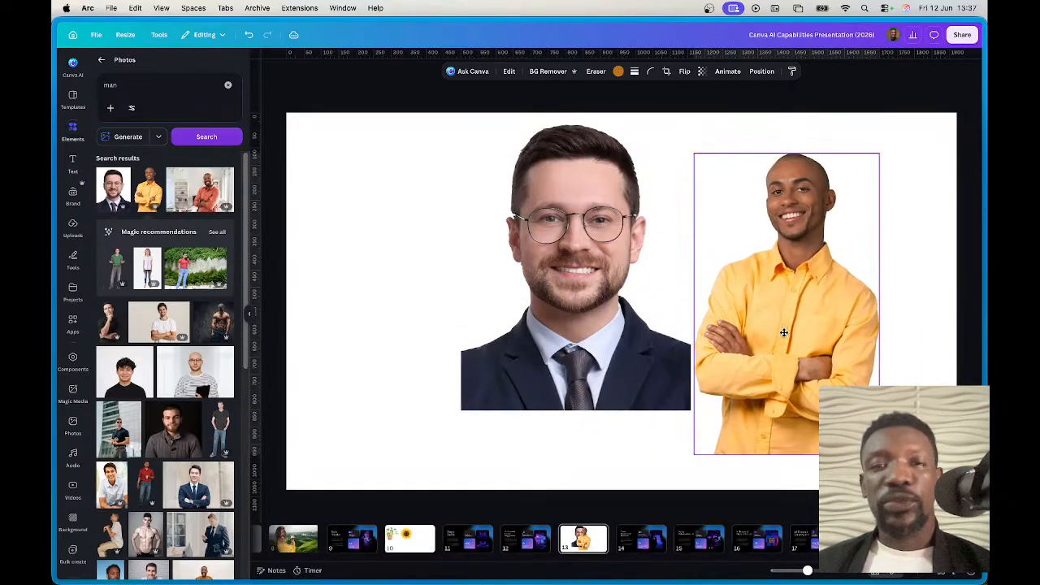
pyautogui.moveTo(573, 303); pyautogui.dragTo(519, 321)
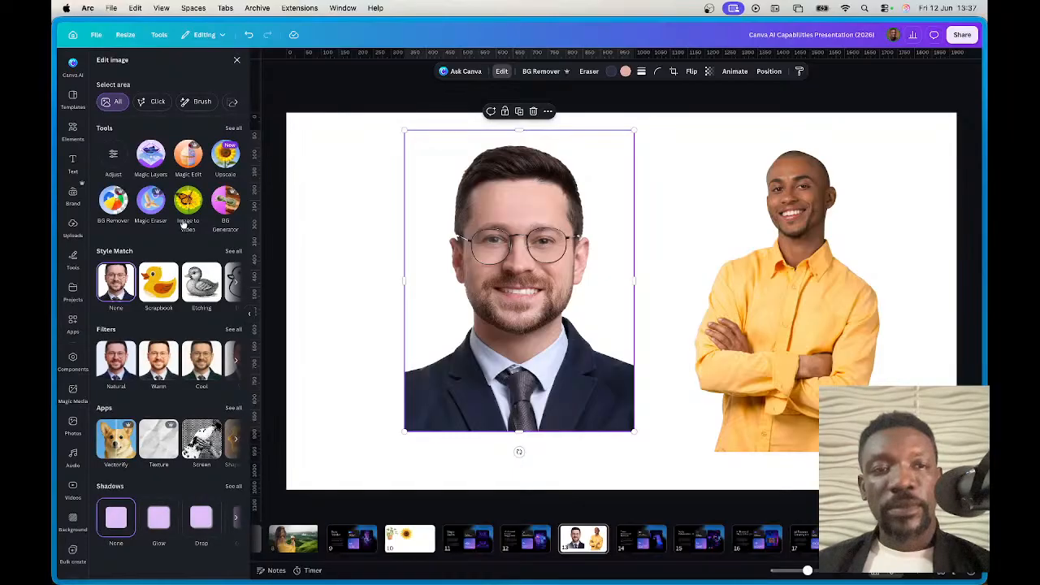
# Step: Generate Magic Expand results for the suited man's portrait, extending the freeform frame on both sides and down to the page's bottom edge
pyautogui.click(231, 129)
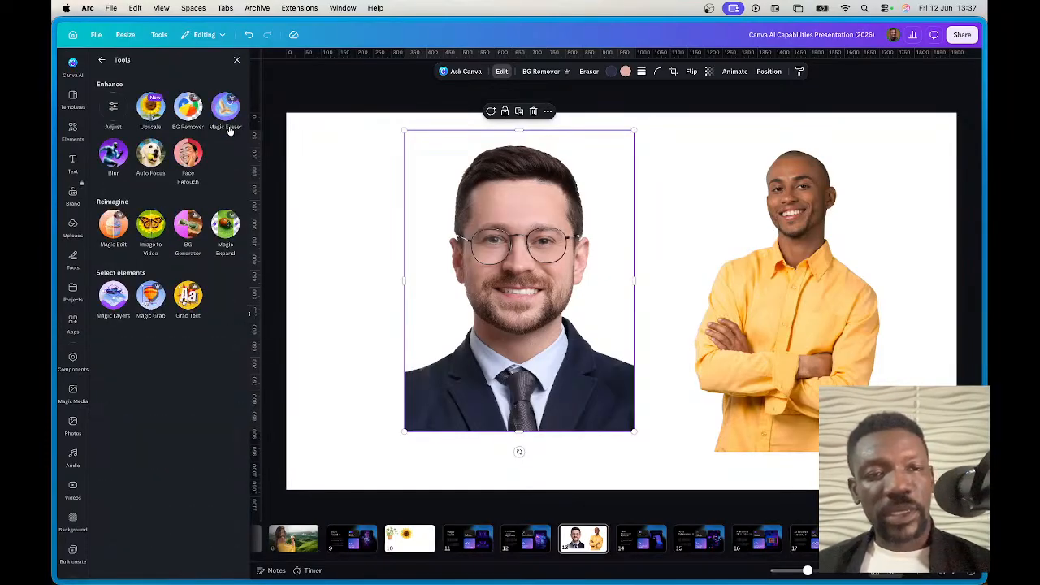
pyautogui.click(226, 225)
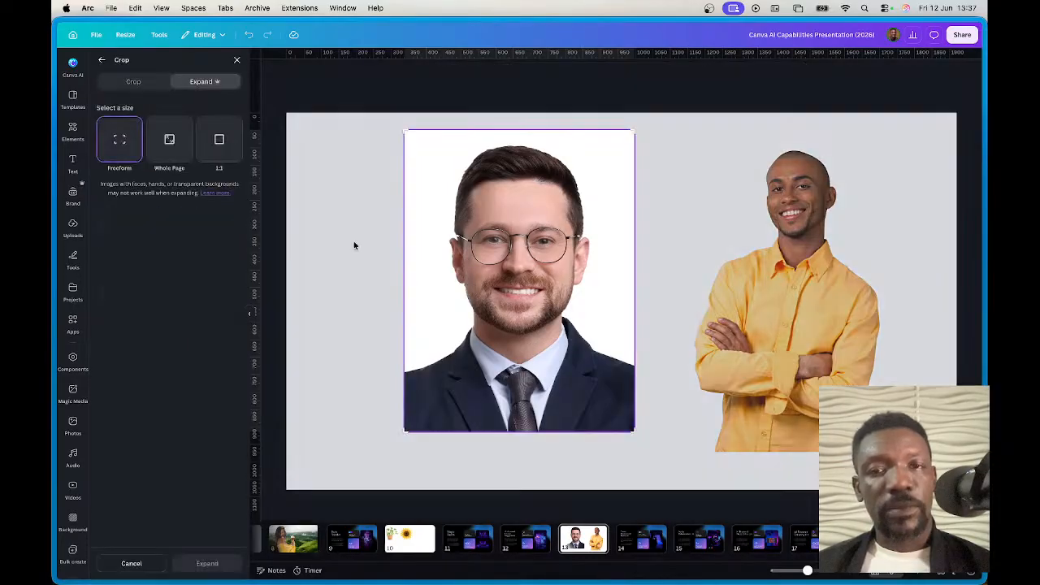
pyautogui.moveTo(634, 431); pyautogui.dragTo(673, 491)
pyautogui.moveTo(401, 491); pyautogui.dragTo(323, 489)
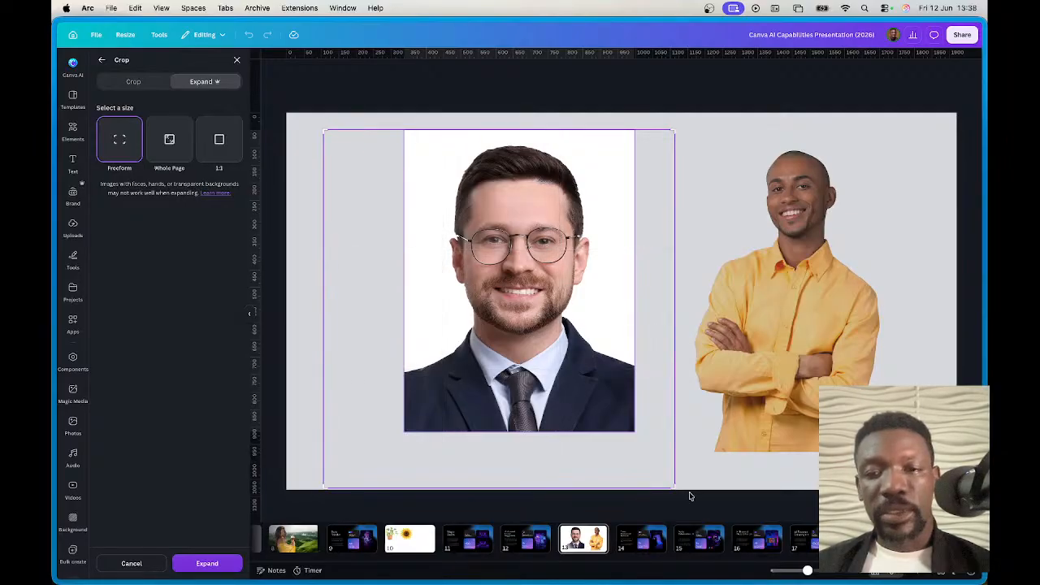
pyautogui.moveTo(674, 486); pyautogui.dragTo(692, 489)
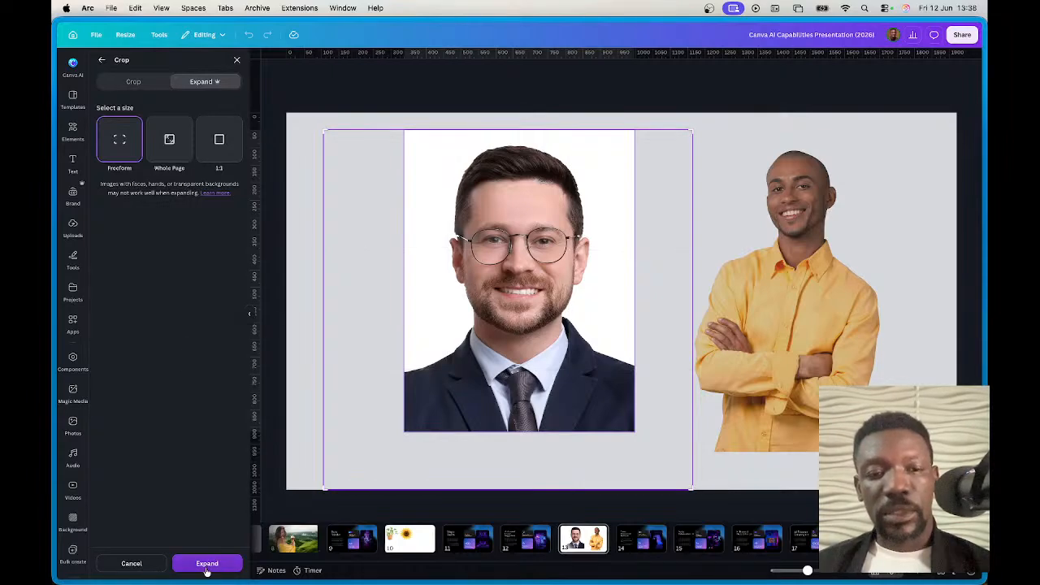
pyautogui.click(207, 563)
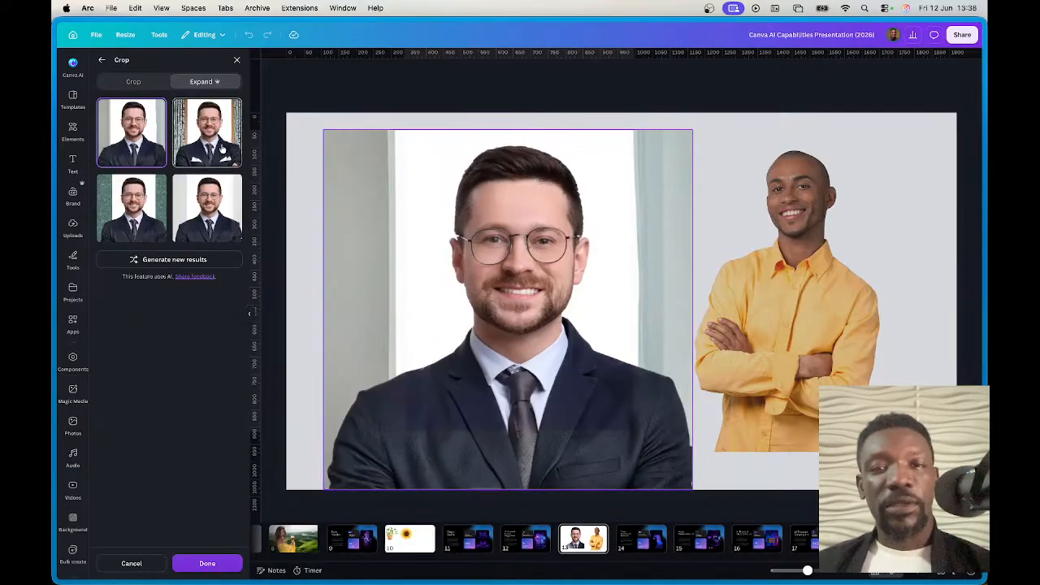
# Step: Compare the Magic Expand results for the suited man's portrait and apply the first version with the grey-green side walls
pyautogui.click(138, 230)
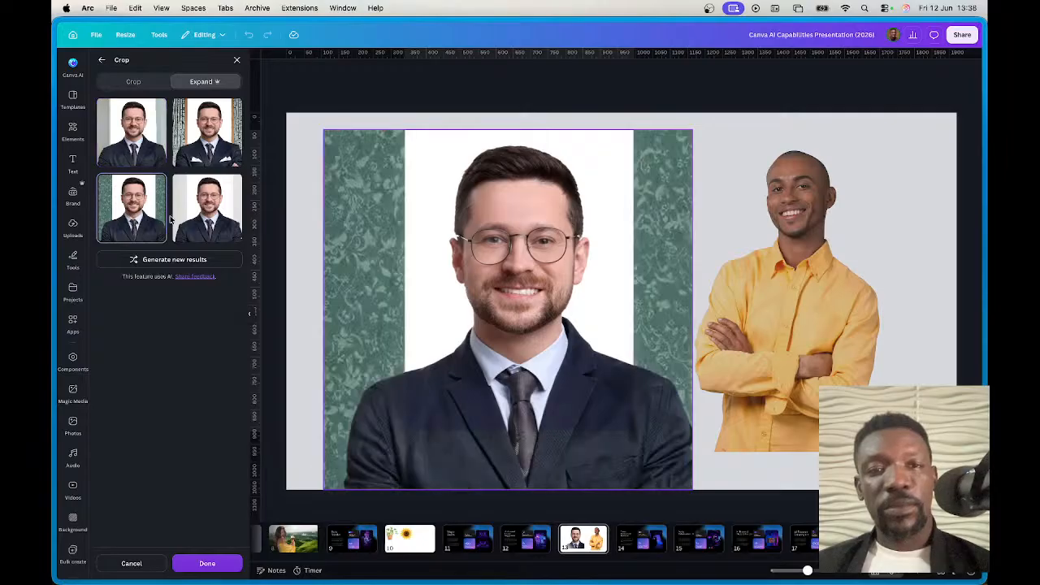
pyautogui.click(223, 221)
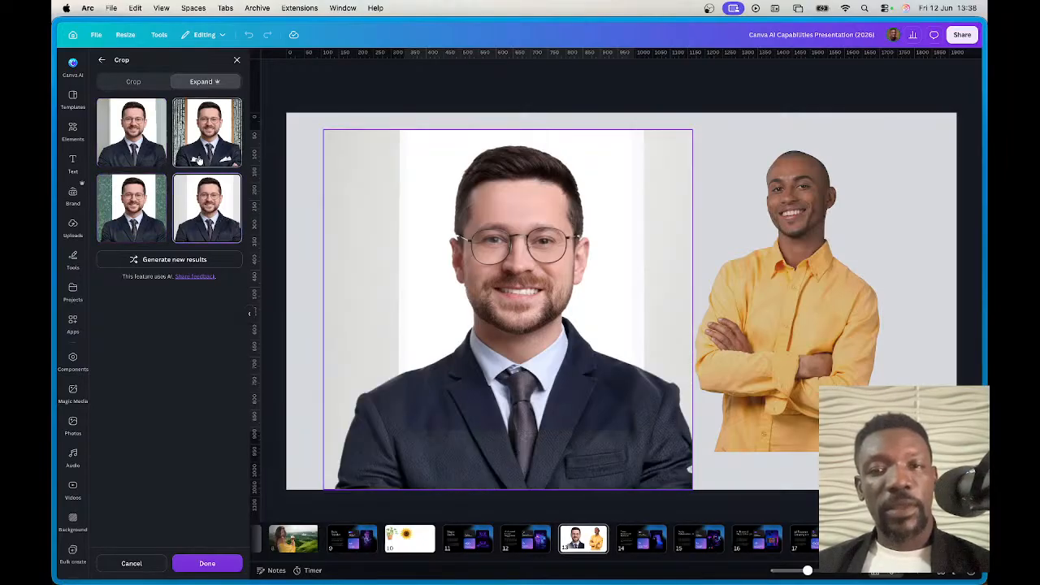
pyautogui.click(203, 135)
pyautogui.click(135, 145)
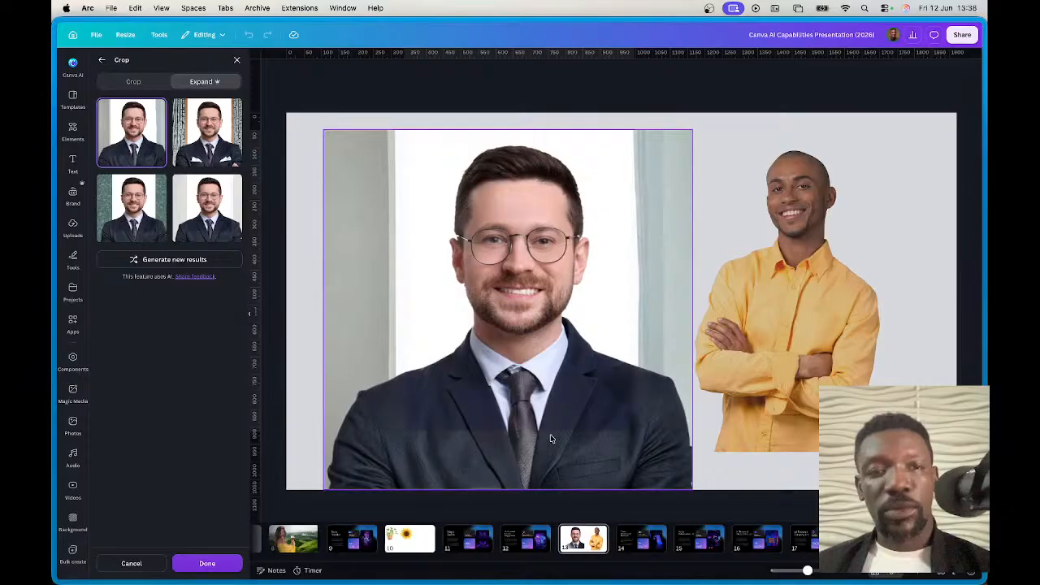
pyautogui.click(209, 562)
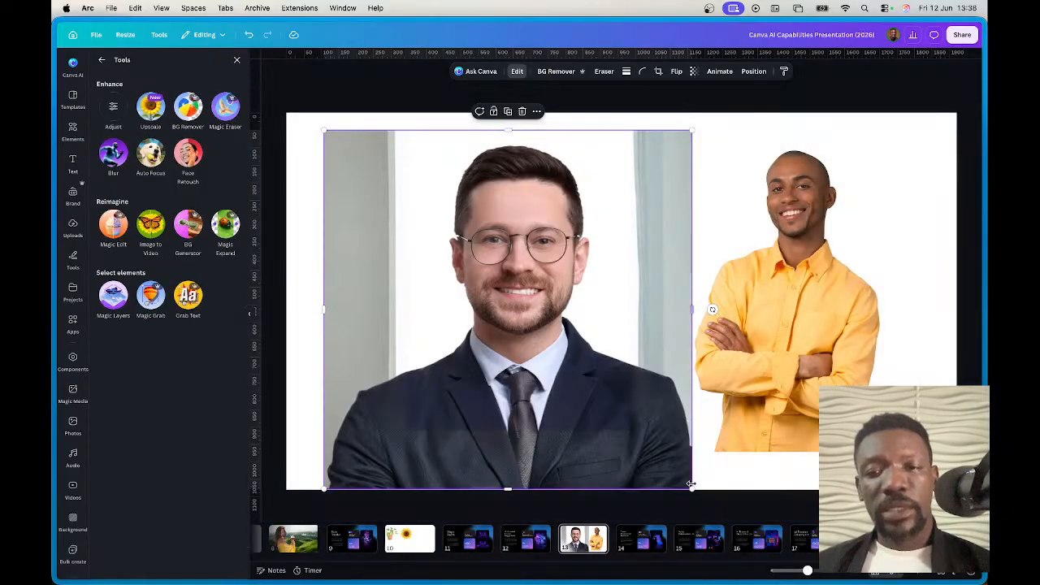
# Step: Shrink the expanded portrait to about 620 by 604 and place it in the upper middle of the page, left of the yellow-shirted man
pyautogui.moveTo(689, 485); pyautogui.dragTo(573, 370)
pyautogui.moveTo(565, 362); pyautogui.dragTo(651, 364)
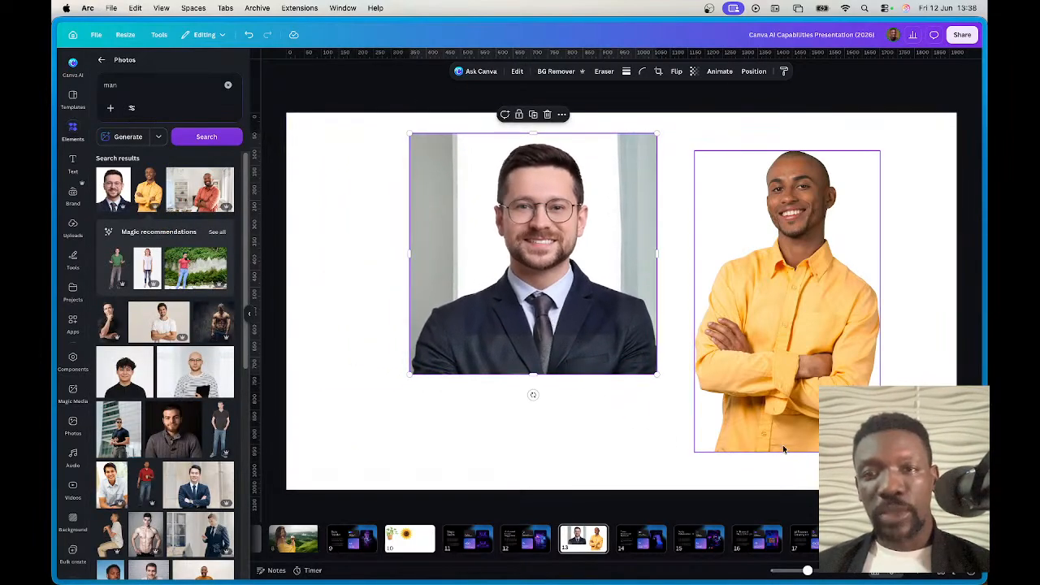
pyautogui.moveTo(655, 373); pyautogui.dragTo(624, 345)
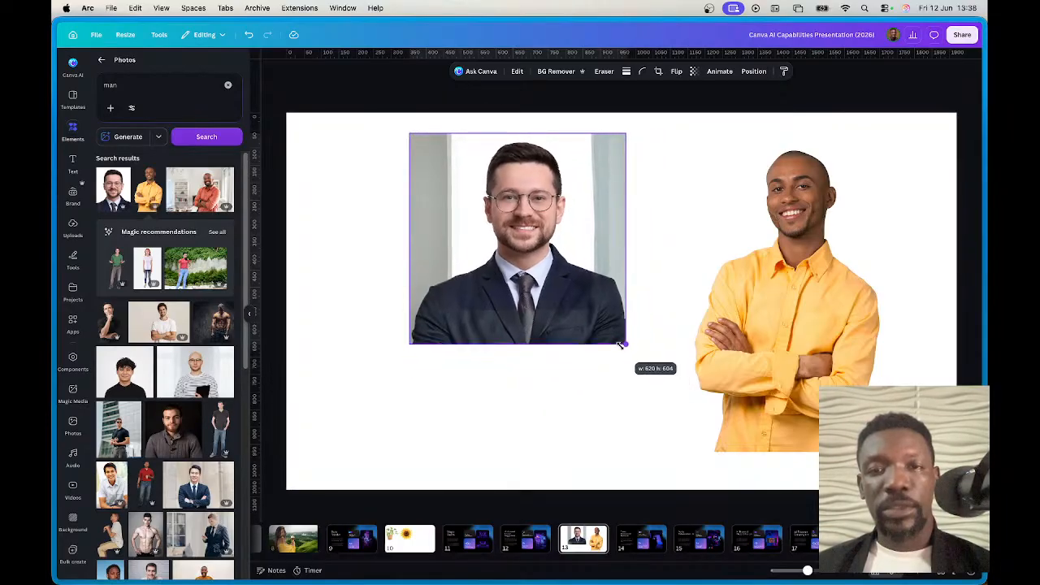
pyautogui.moveTo(538, 304); pyautogui.dragTo(546, 311)
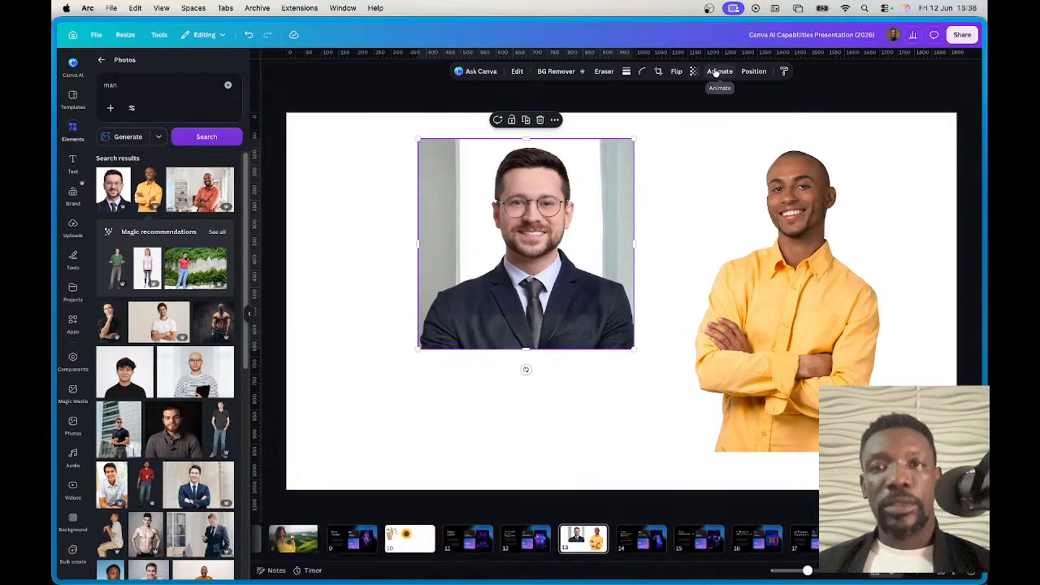
# Step: Generate Magic Expand results for the shrunken portrait, extending the freeform frame slightly on both sides and down to the page's bottom edge
pyautogui.click(518, 72)
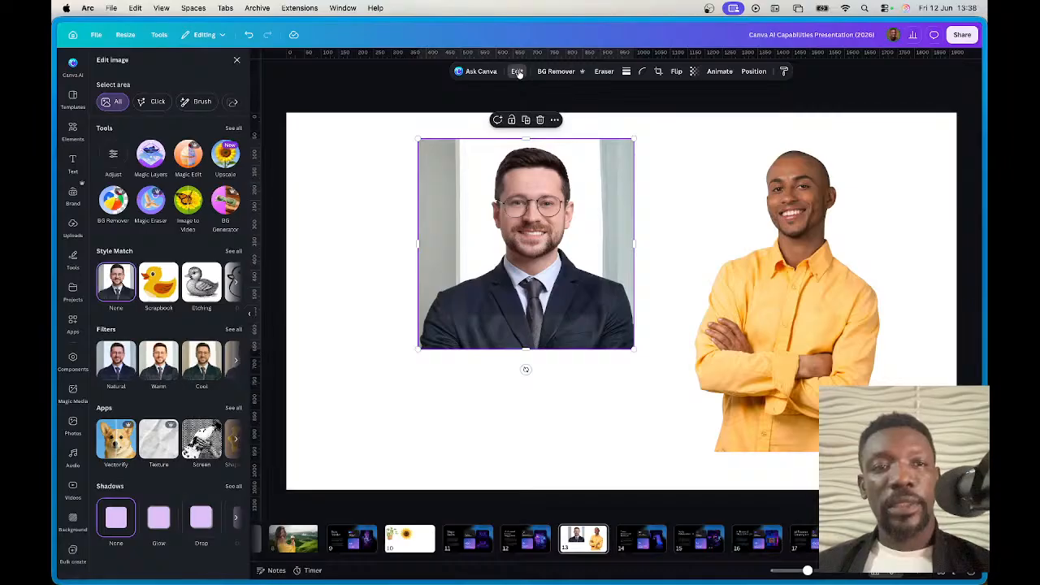
pyautogui.click(227, 129)
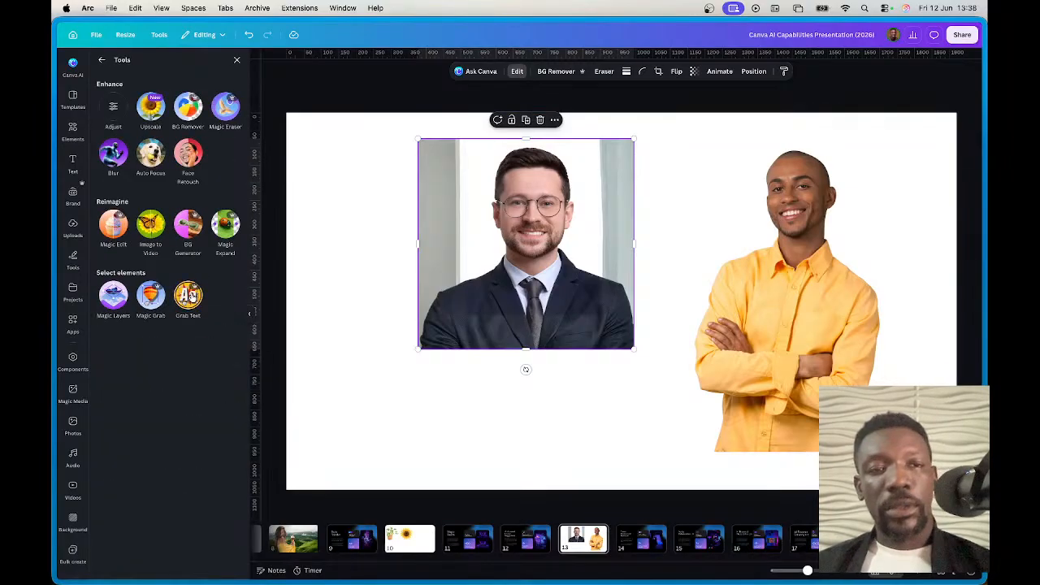
pyautogui.click(226, 227)
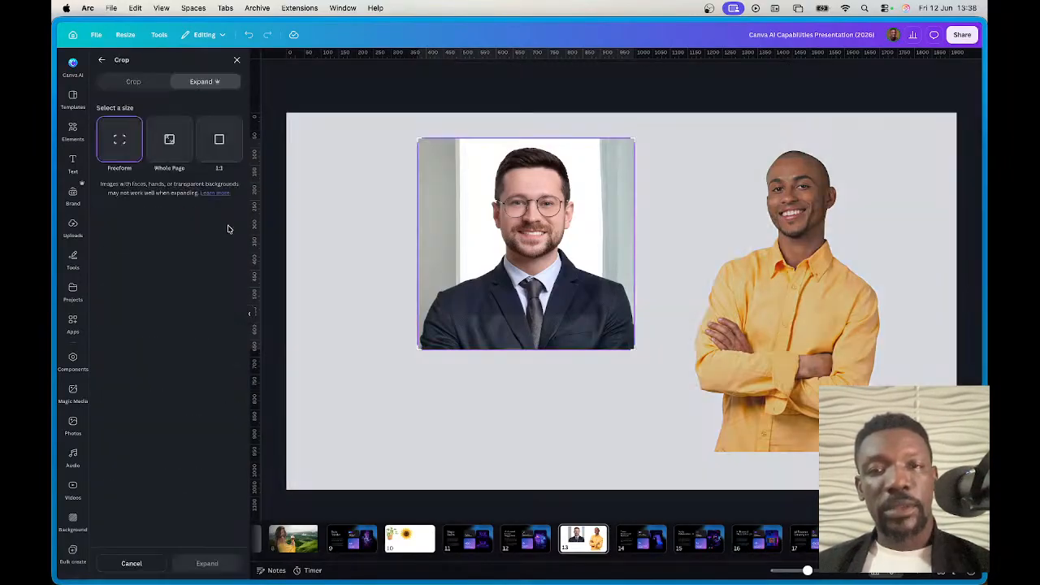
pyautogui.moveTo(633, 350); pyautogui.dragTo(655, 488)
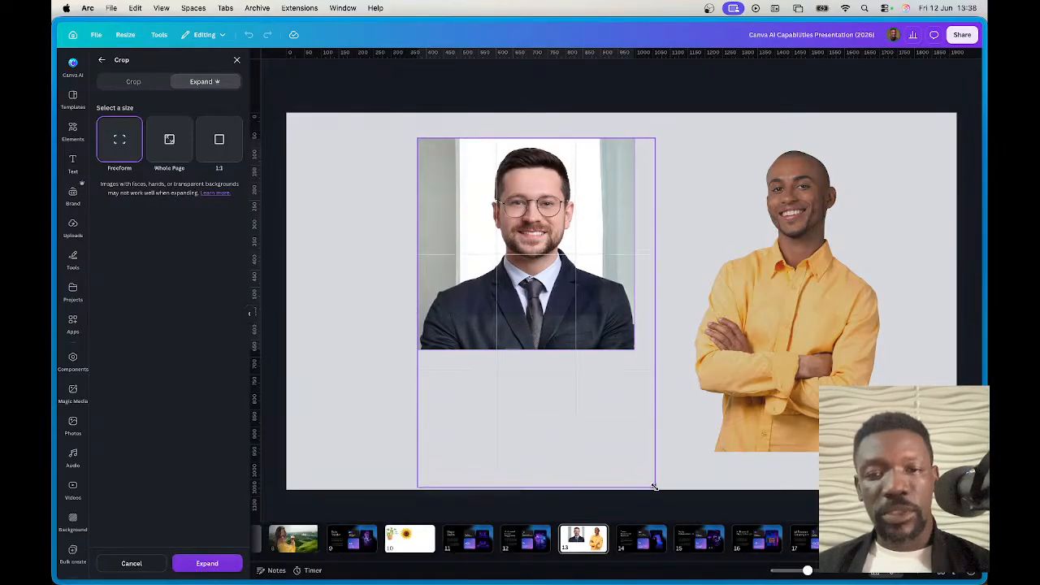
pyautogui.moveTo(417, 486); pyautogui.dragTo(407, 489)
pyautogui.rightClick(407, 490)
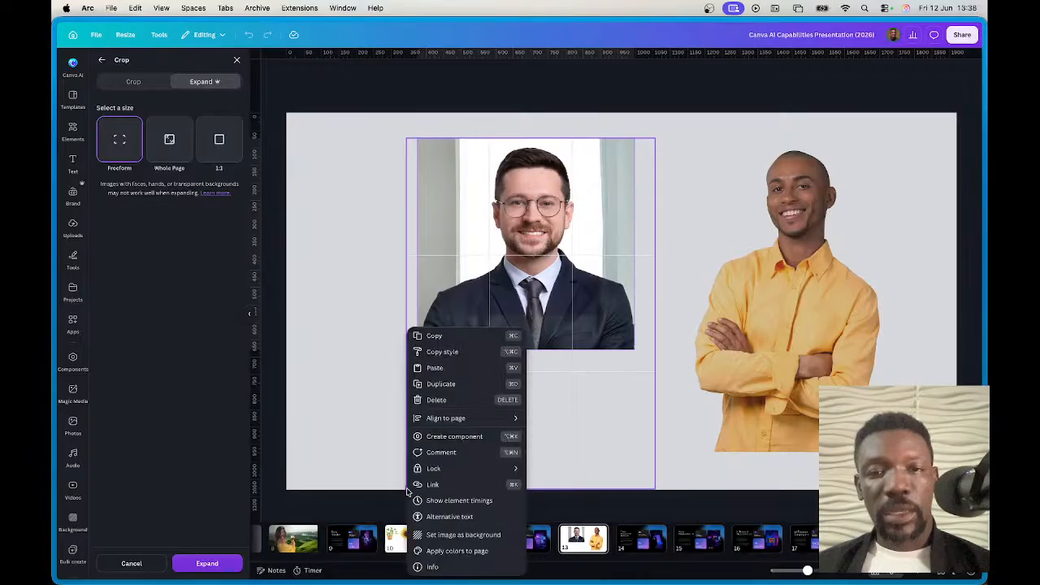
pyautogui.click(471, 220)
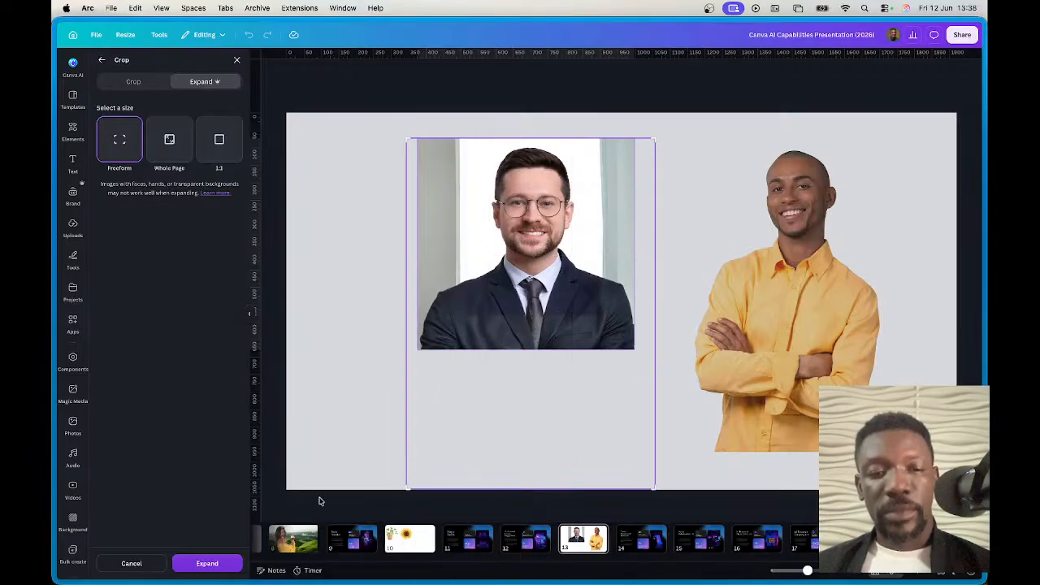
pyautogui.rightClick(213, 563)
pyautogui.click(204, 563)
pyautogui.click(204, 562)
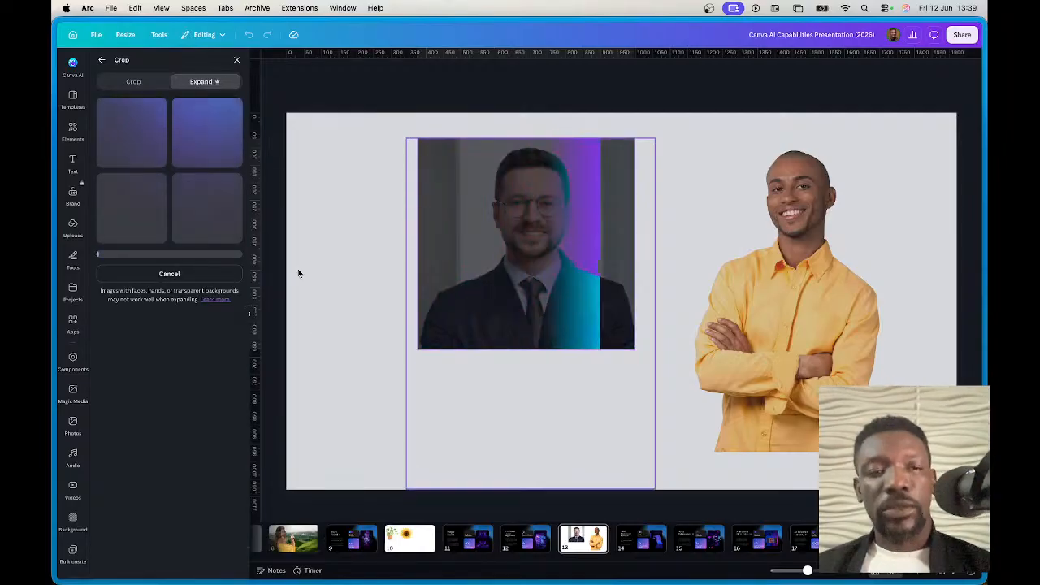
# Step: Switch to the Class 6 Interactive Activity Website Design and review its generated sections, including the matching activity and mini quiz
pyautogui.moveTo(54, 250)
pyautogui.click(98, 301)
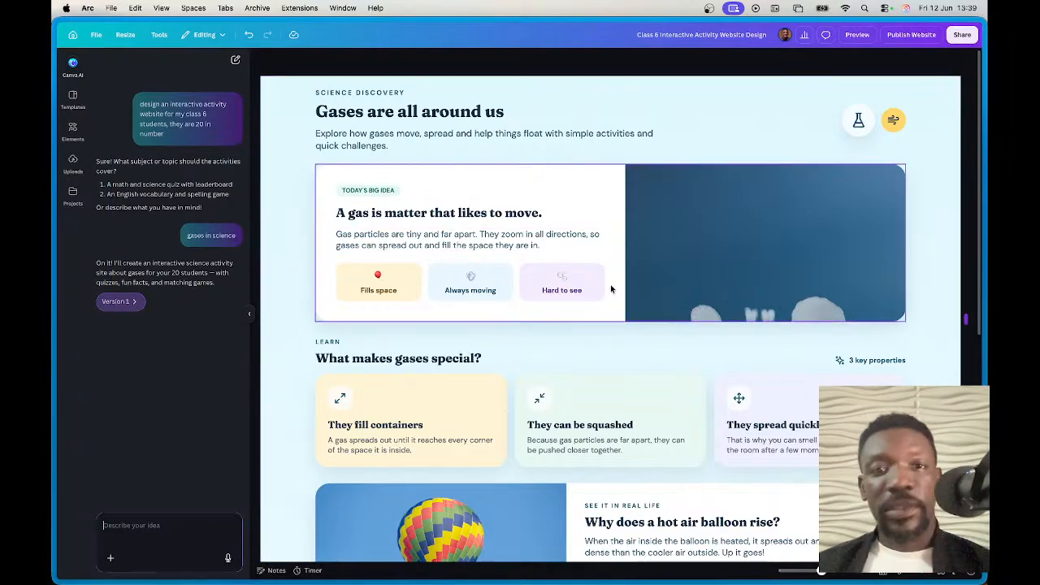
pyautogui.scroll(-5, 626, 290)
pyautogui.scroll(-4, 636, 291)
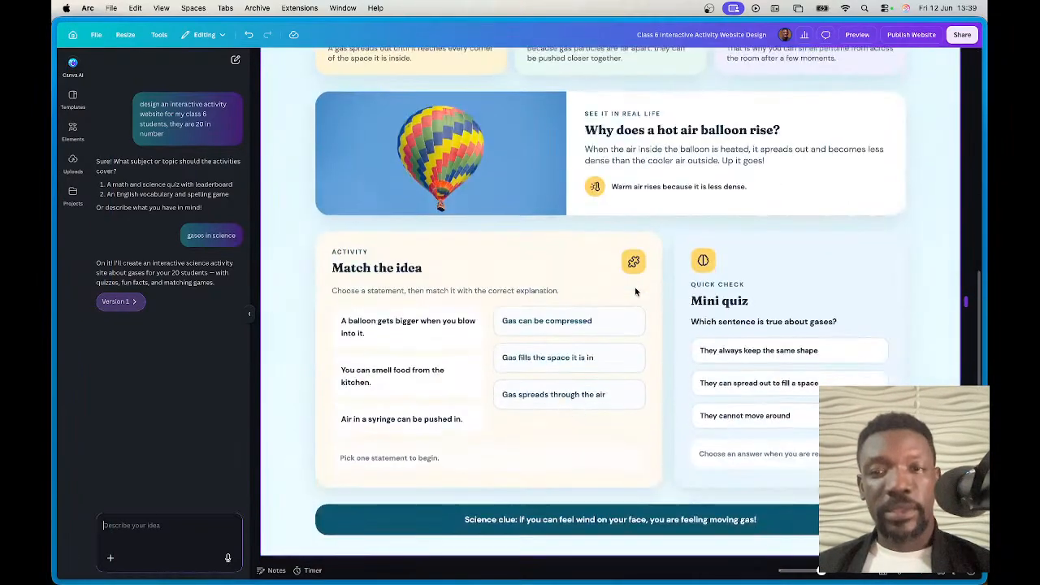
pyautogui.scroll(8, 675, 208)
pyautogui.scroll(1, 674, 207)
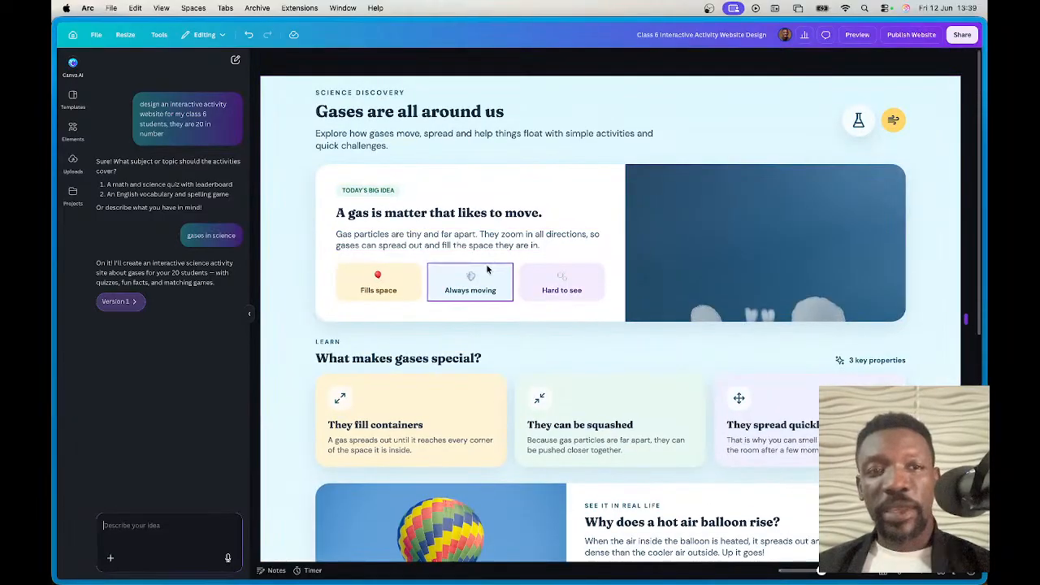
# Step: Preview the website from its publishing options in desktop and mobile layouts, and return to the editor without publishing
pyautogui.click(911, 35)
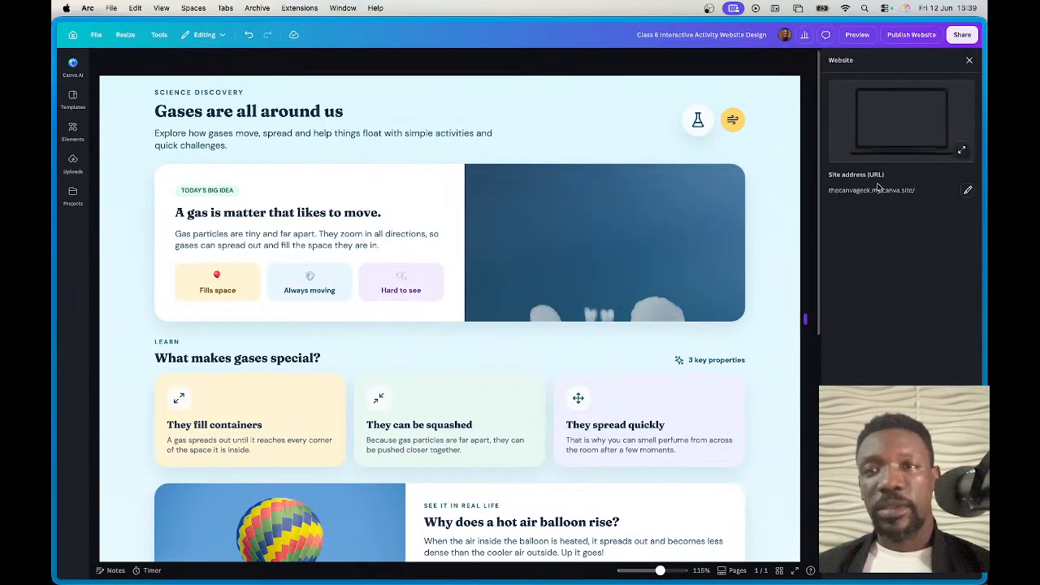
pyautogui.click(962, 152)
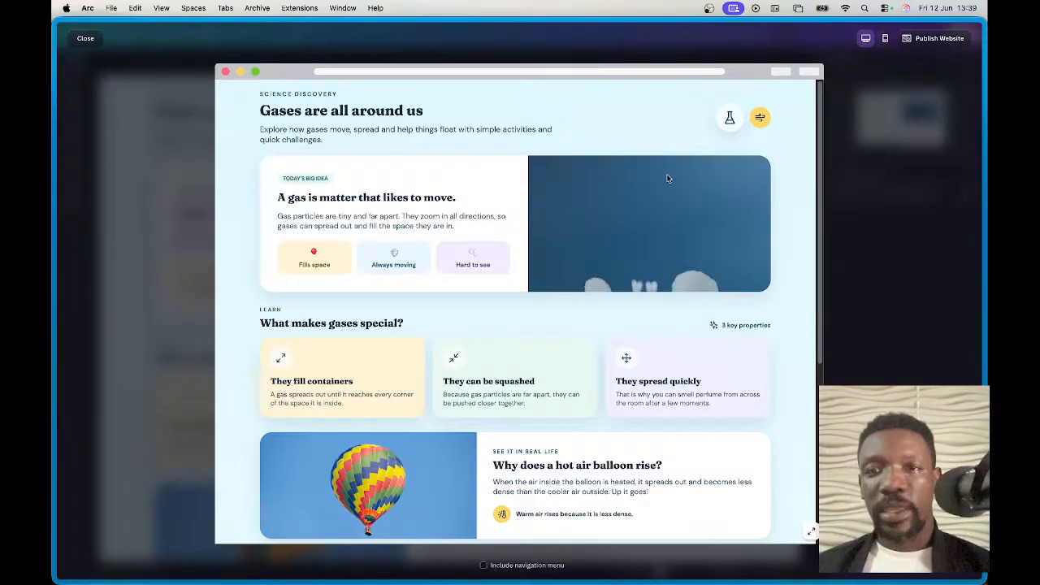
pyautogui.scroll(-5, 577, 290)
pyautogui.scroll(5, 577, 290)
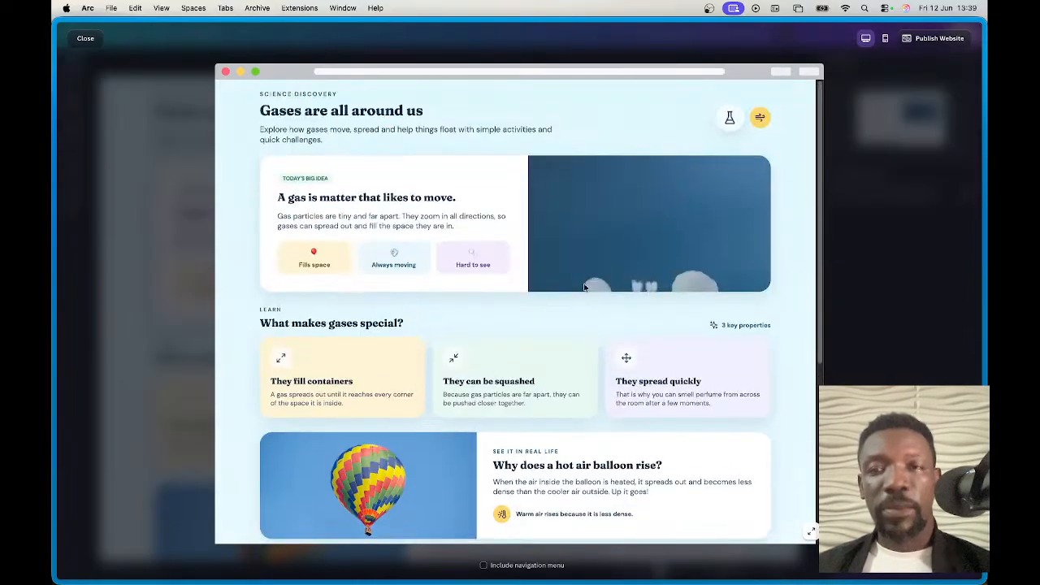
pyautogui.click(885, 41)
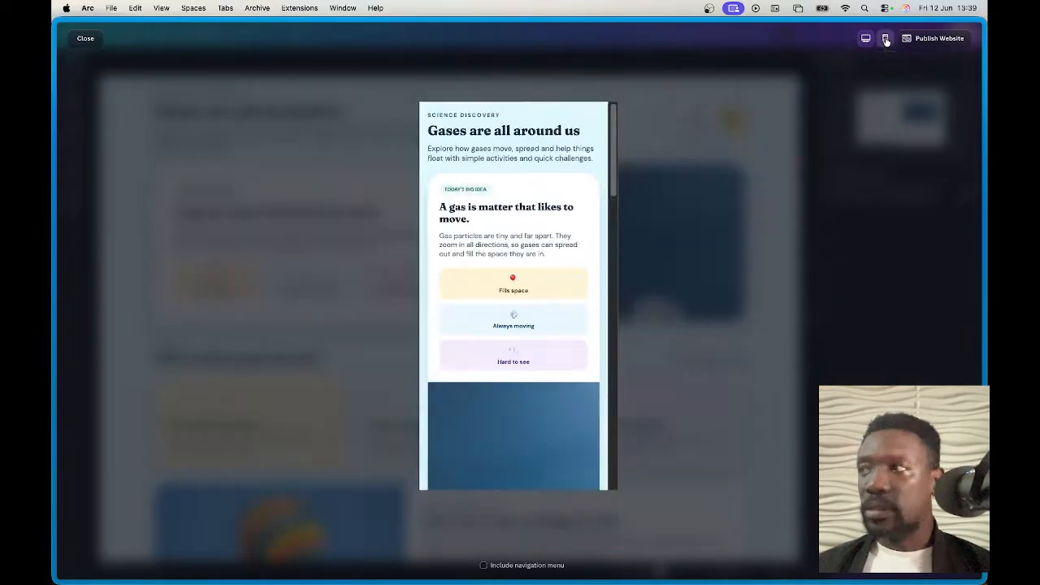
pyautogui.scroll(-15, 558, 302)
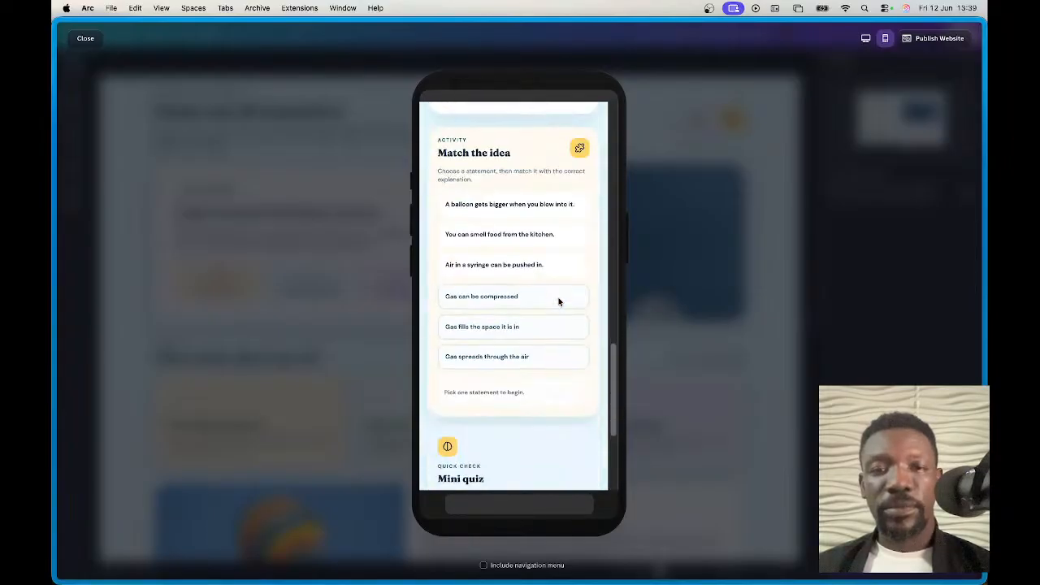
pyautogui.click(83, 38)
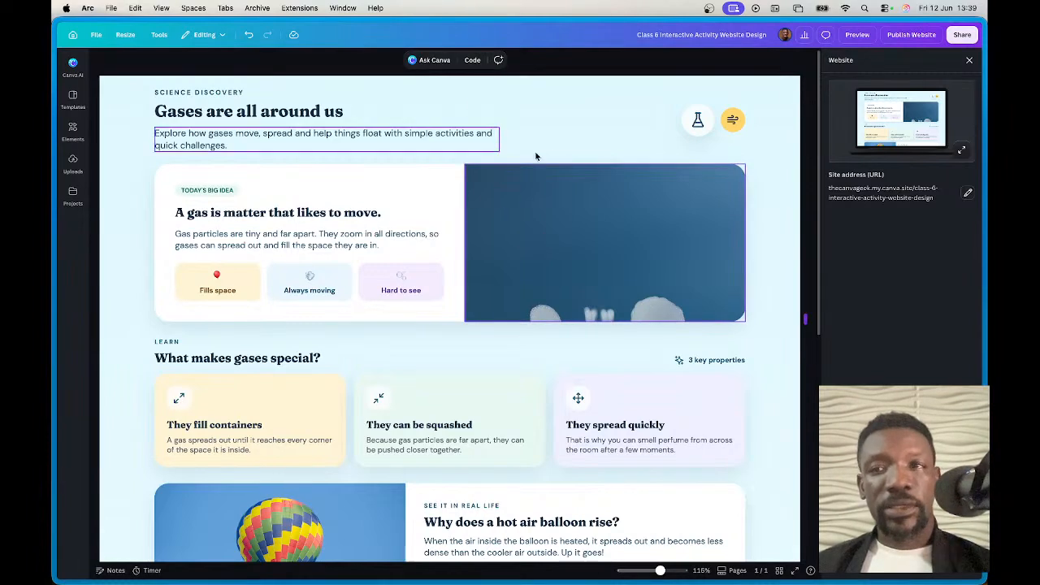
pyautogui.click(969, 60)
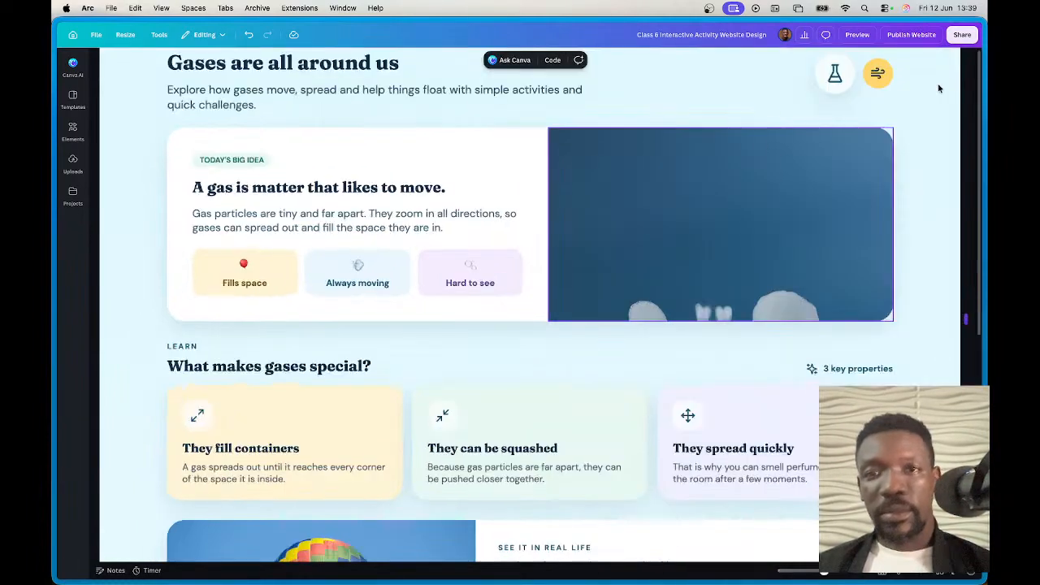
# Step: Change the background of the "A gas is matter that likes to move." card to yellow and select the blue picture beside its text
pyautogui.scroll(2, 637, 305)
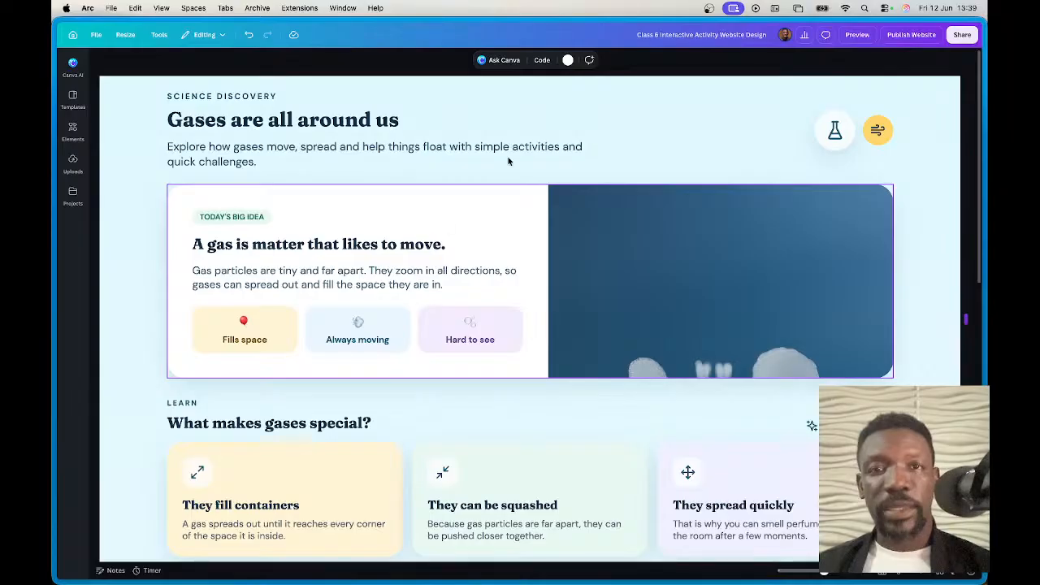
pyautogui.click(567, 59)
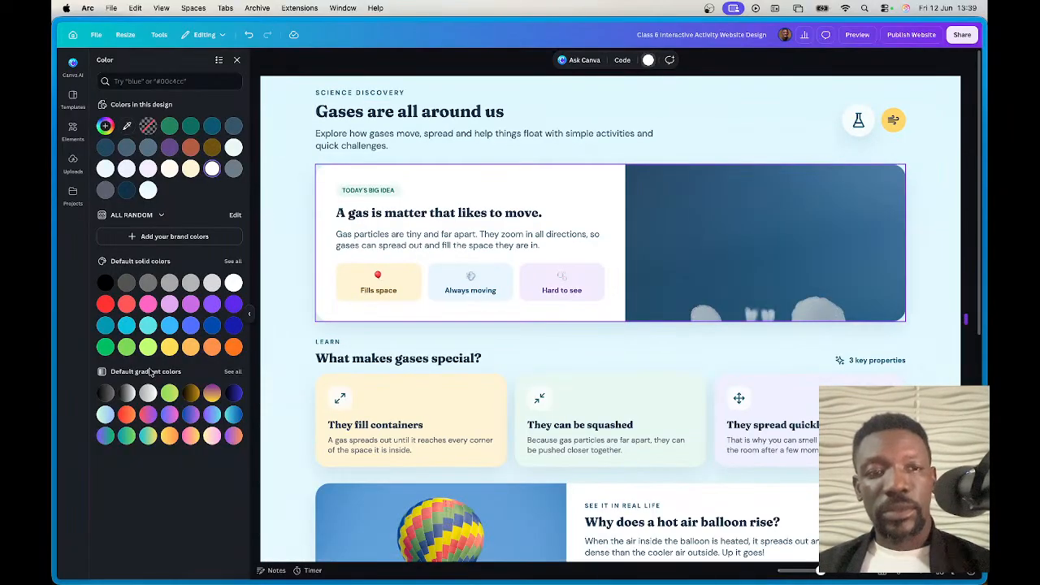
pyautogui.click(169, 347)
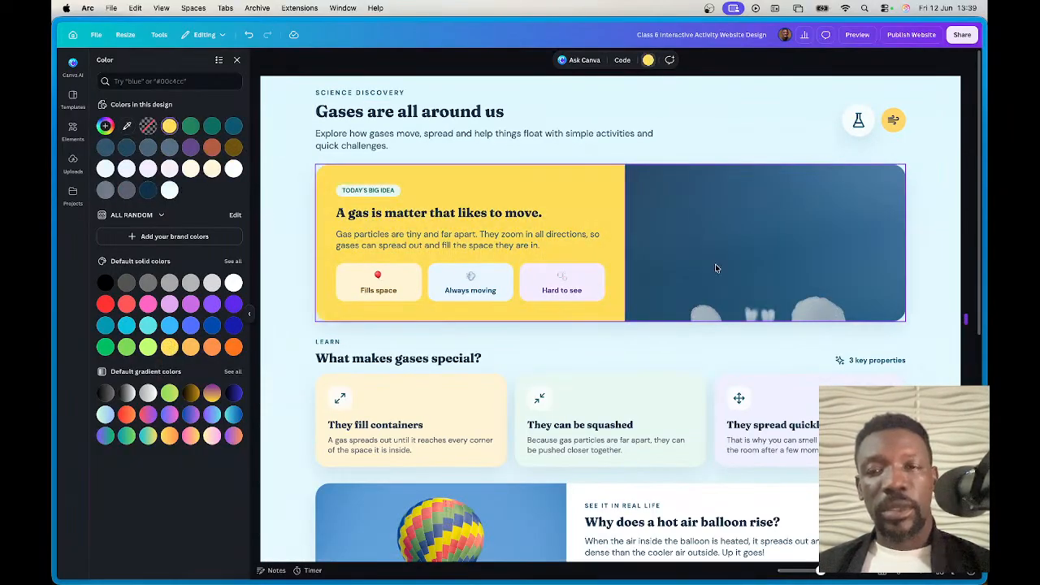
pyautogui.click(715, 268)
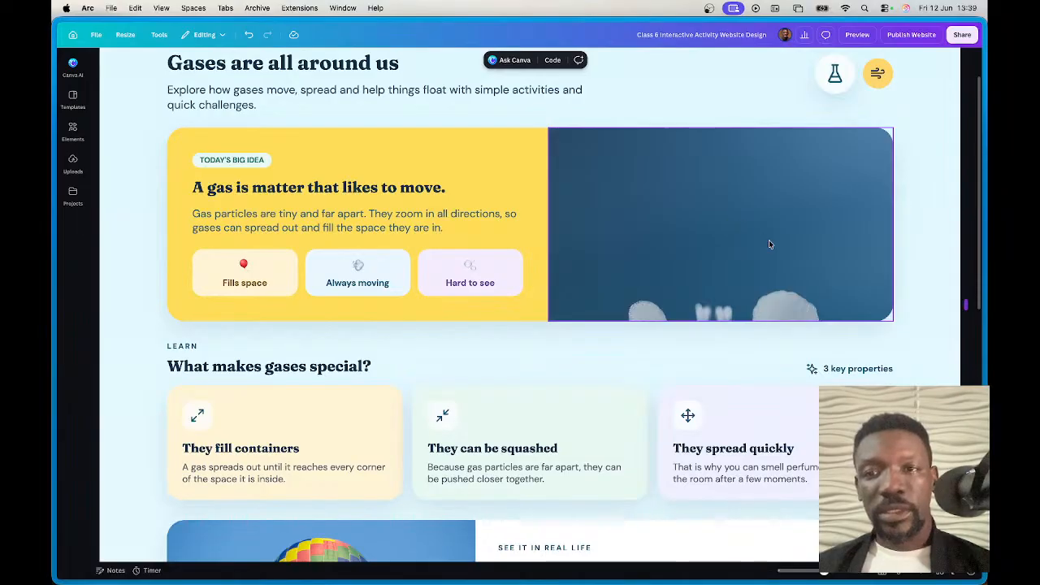
# Step: Replace the picture beside the "A gas is matter that likes to move." card with the recently used yellow eye shadow portrait photo
pyautogui.click(74, 130)
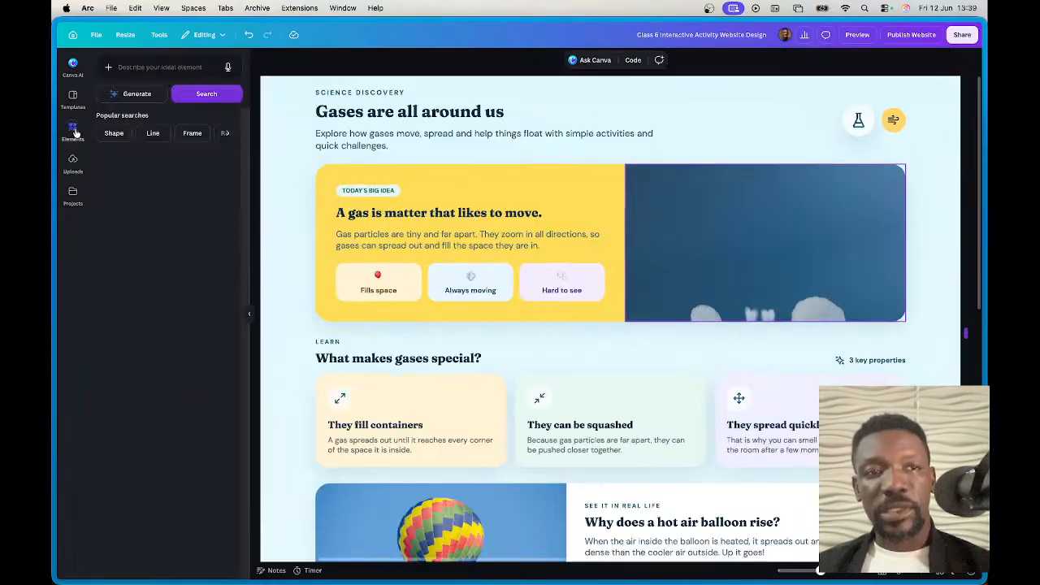
pyautogui.click(121, 256)
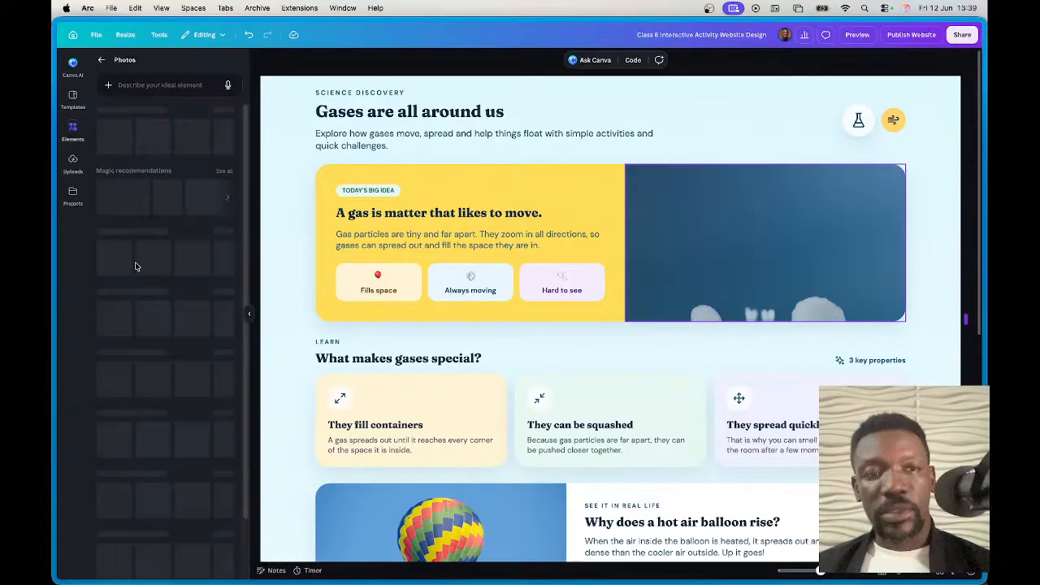
pyautogui.moveTo(208, 199); pyautogui.dragTo(662, 202)
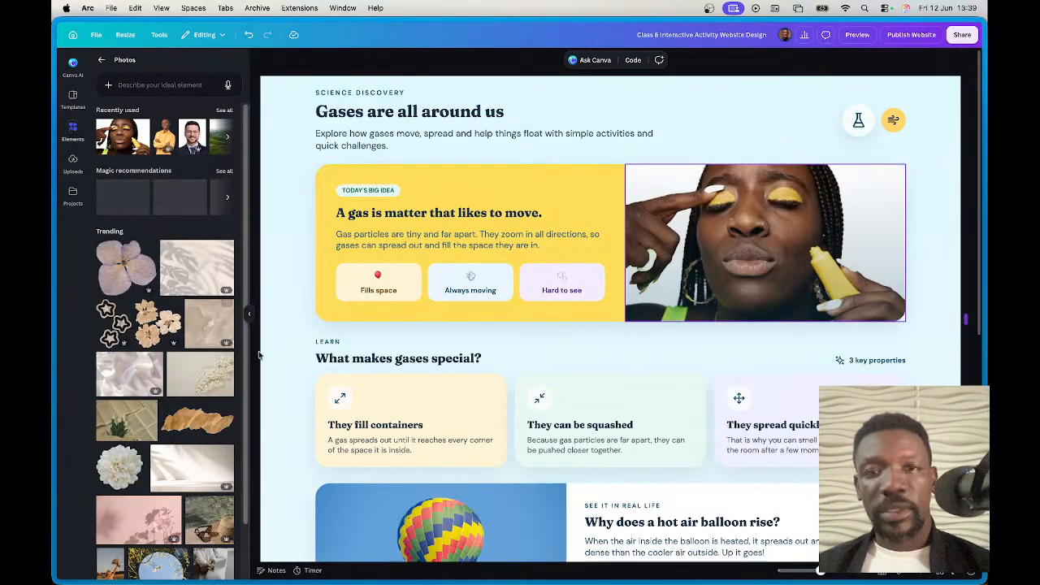
pyautogui.scroll(-4, 685, 371)
pyautogui.scroll(-1, 617, 362)
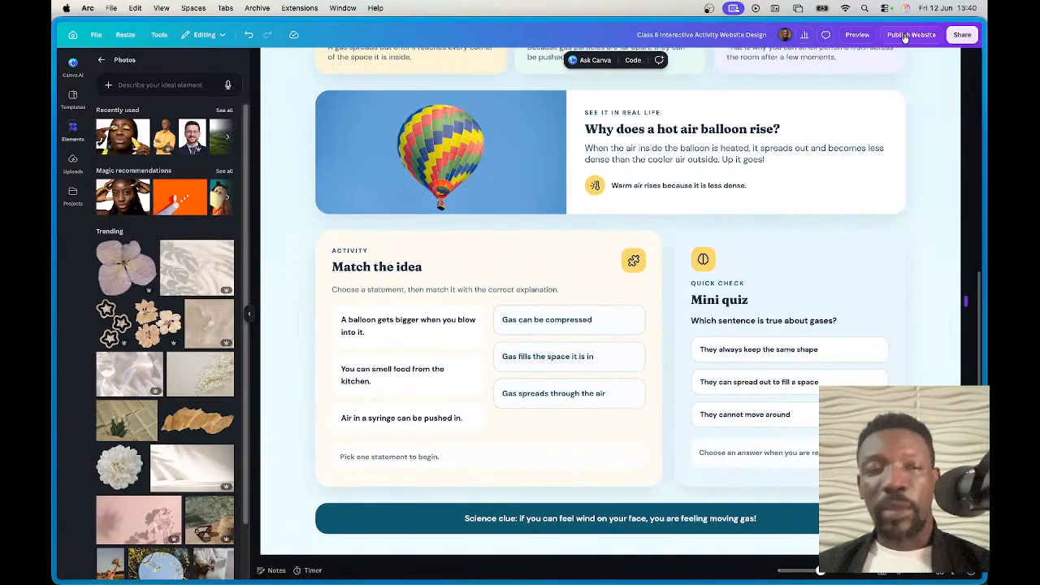
# Step: Switch to the Canva AI Capabilities Presentation and apply the first expanded version of the suited man's photo on page 13
pyautogui.moveTo(57, 325)
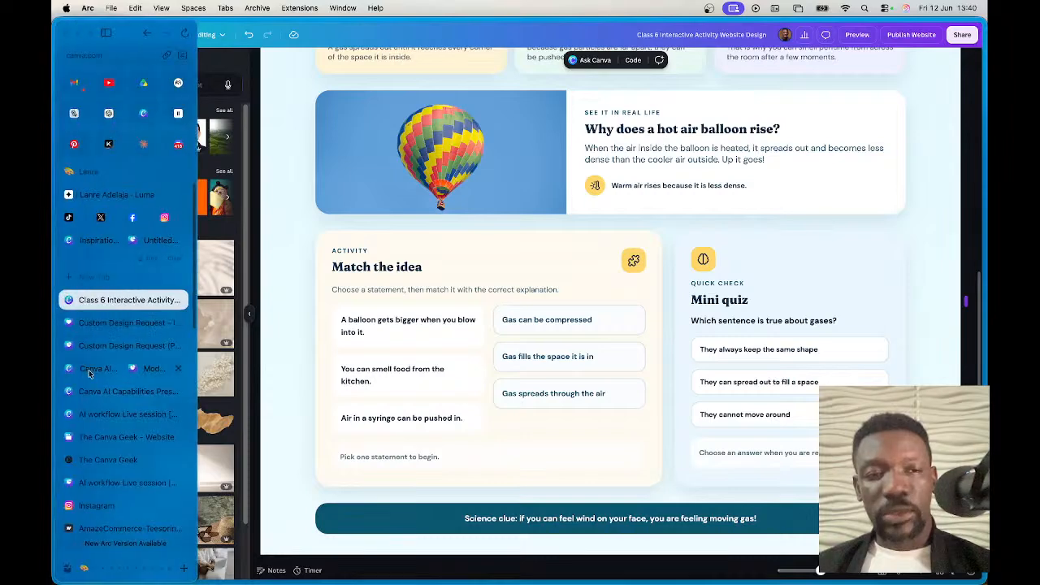
pyautogui.click(114, 345)
pyautogui.click(97, 368)
pyautogui.click(88, 390)
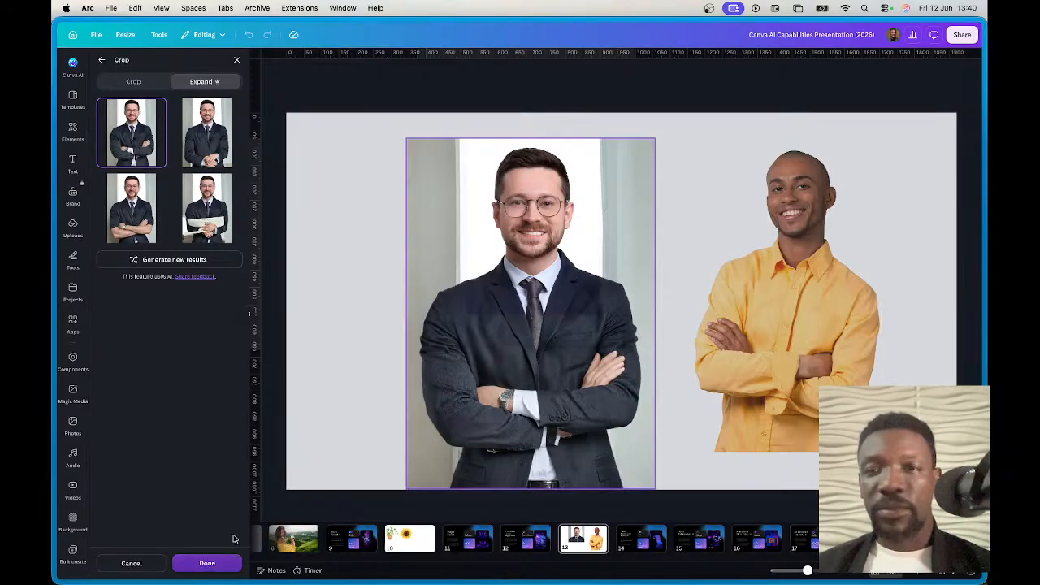
pyautogui.click(187, 563)
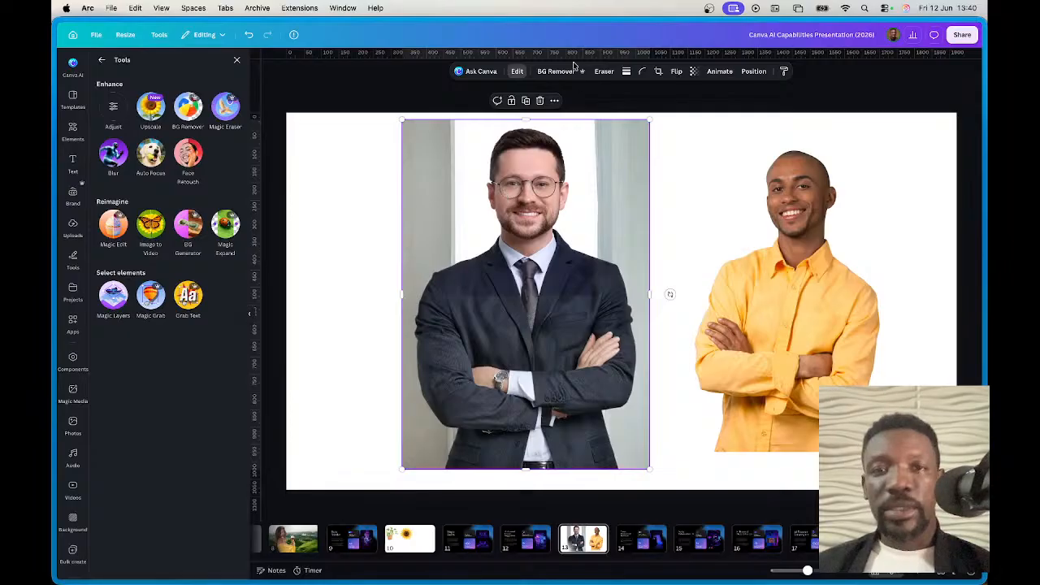
# Step: Remove the background from the suited man's photo and arrange both men side by side at similar sizes near the page's centre
pyautogui.click(556, 72)
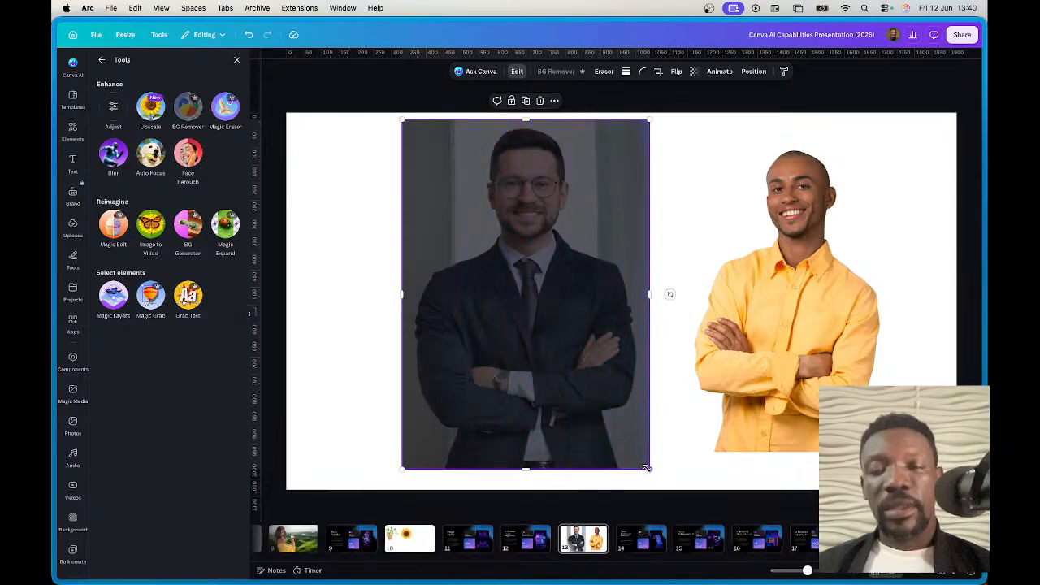
pyautogui.moveTo(618, 445); pyautogui.dragTo(582, 373)
pyautogui.moveTo(855, 350); pyautogui.dragTo(747, 314)
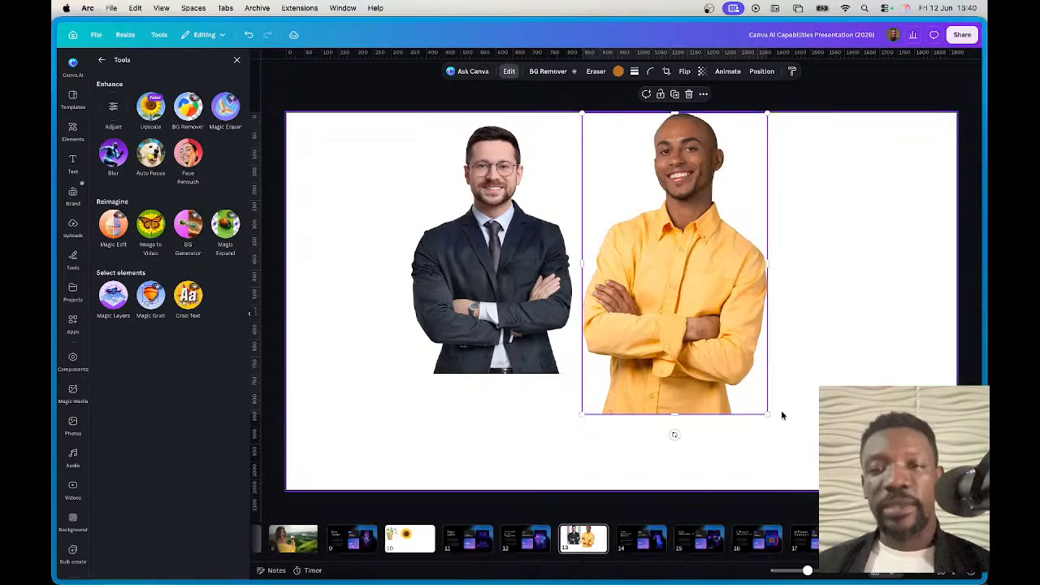
pyautogui.moveTo(767, 414); pyautogui.dragTo(724, 367)
pyautogui.moveTo(670, 272)
pyautogui.mouseDown()
pyautogui.moveTo(651, 299)
pyautogui.moveTo(661, 290)
pyautogui.mouseUp()
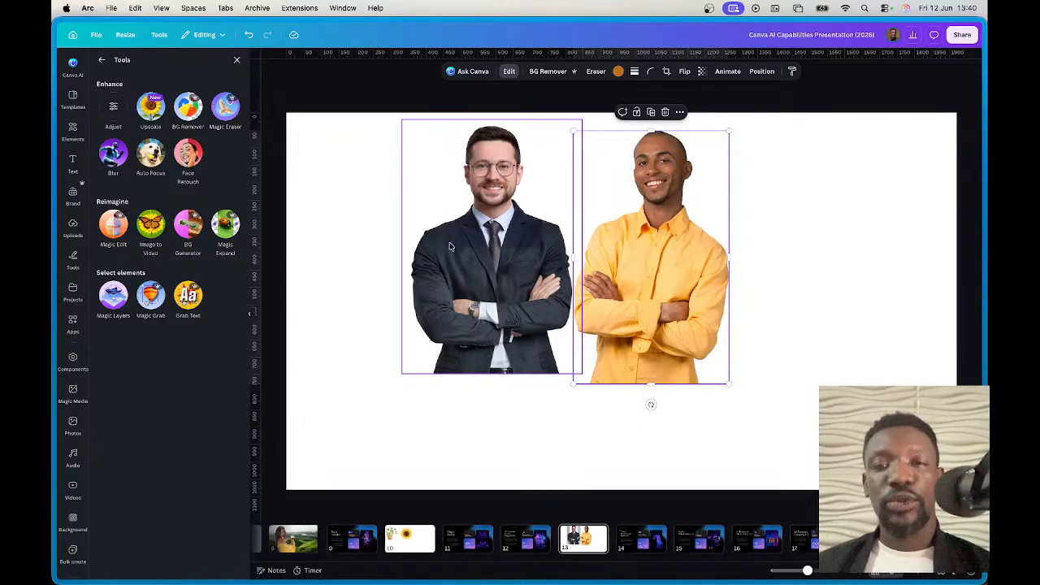
pyautogui.moveTo(378, 195); pyautogui.dragTo(737, 323)
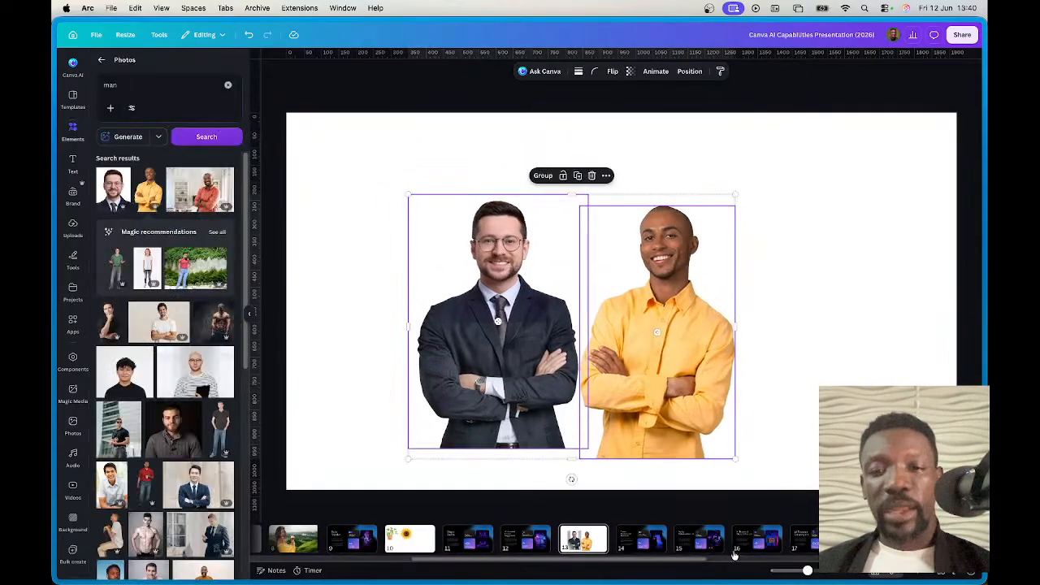
# Step: Add a blank page directly after the Video Background Removal page
pyautogui.click(653, 538)
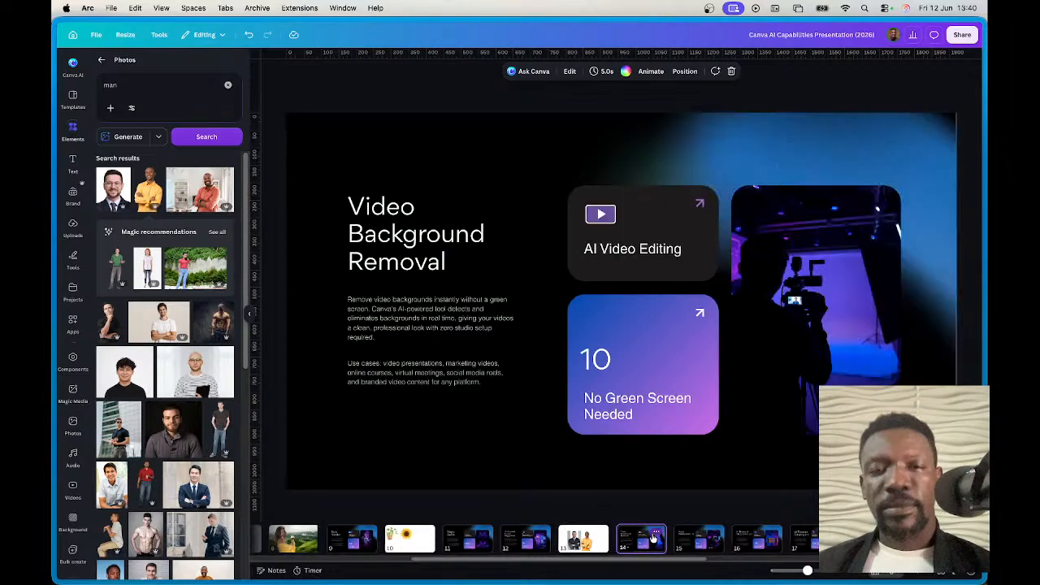
pyautogui.click(521, 540)
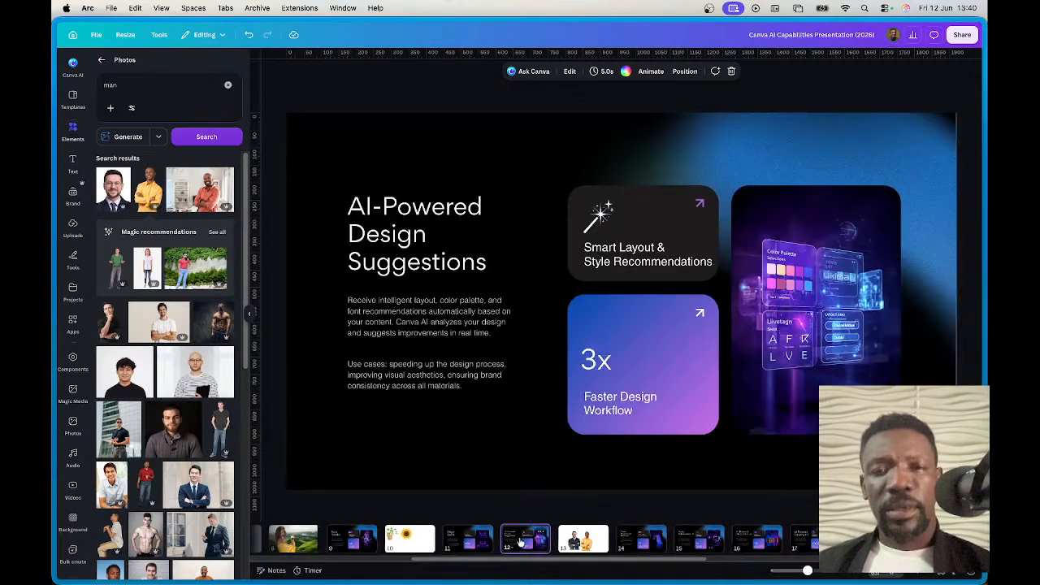
pyautogui.click(639, 540)
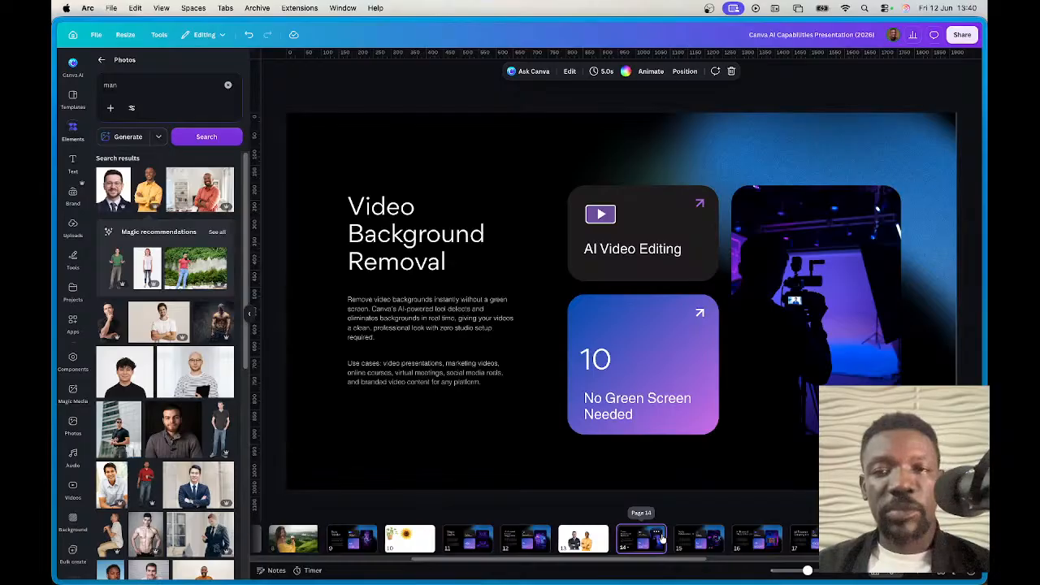
pyautogui.press('super+Return')
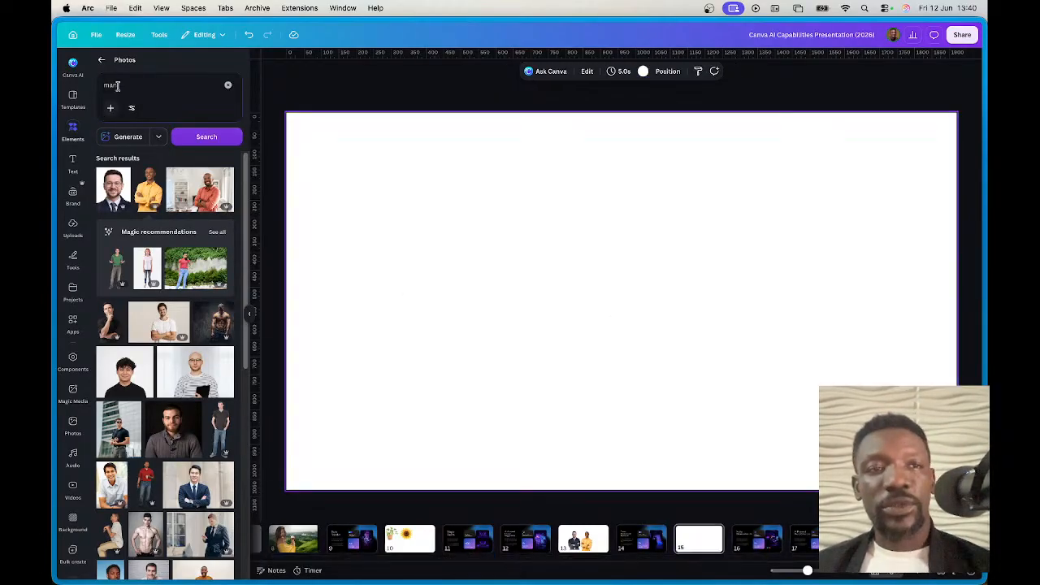
# Step: Search the video elements for "dancing baby" and insert the clip of three dancers in yellow, red and blue bird costumes
pyautogui.click(102, 59)
pyautogui.click(73, 126)
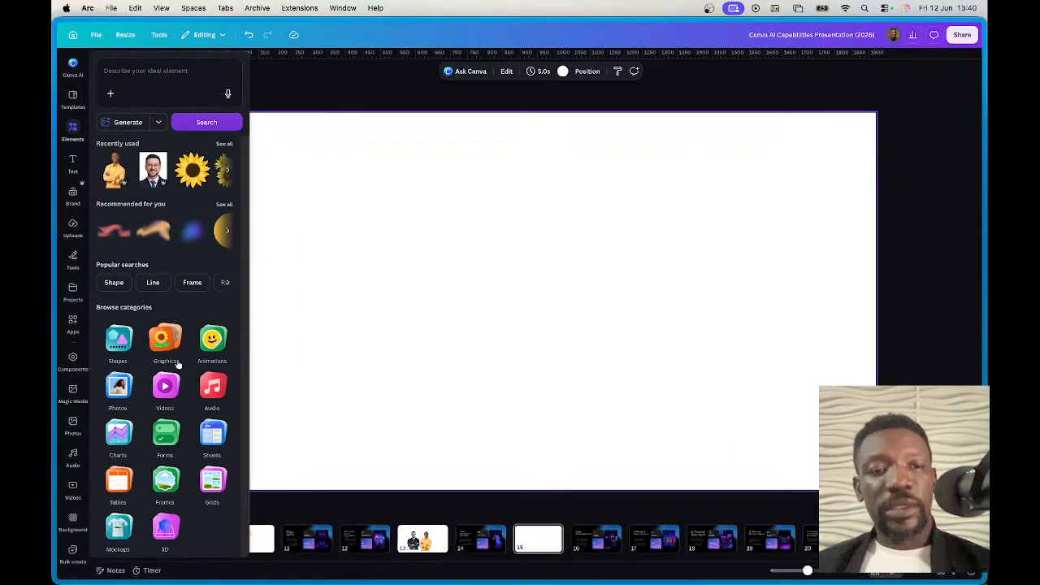
pyautogui.click(162, 390)
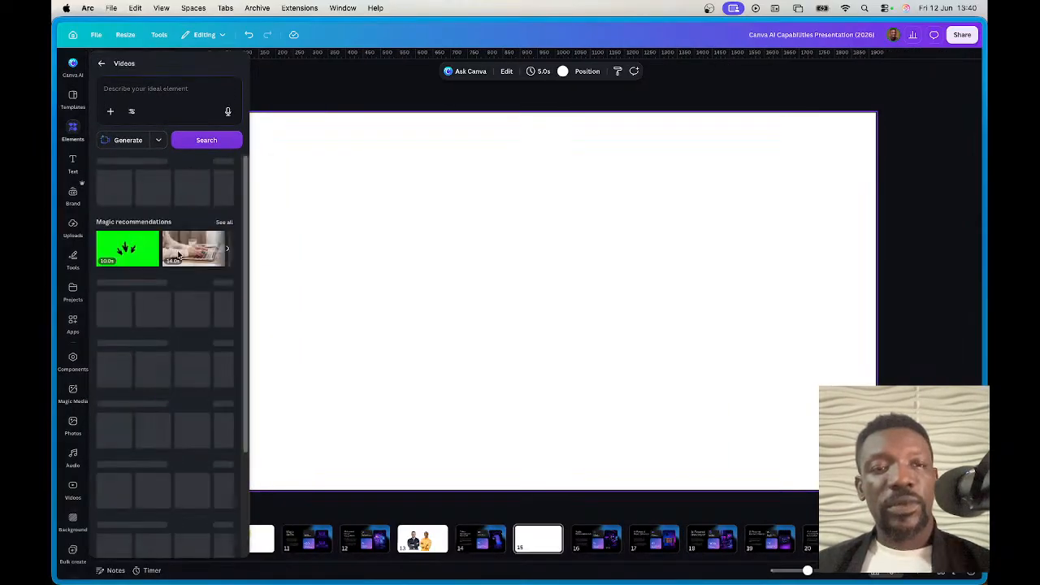
pyautogui.click(162, 92)
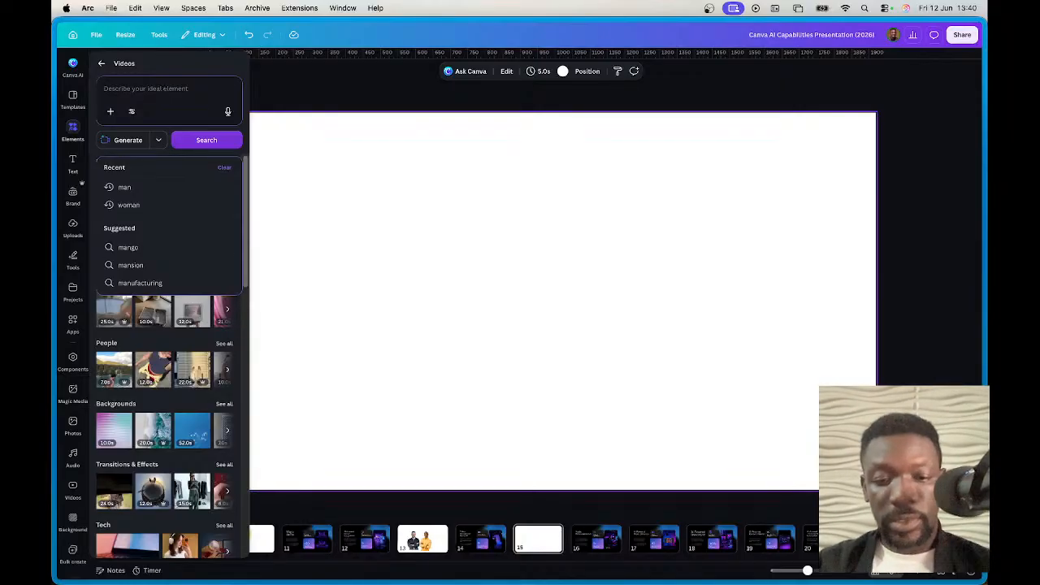
pyautogui.write('dancing')
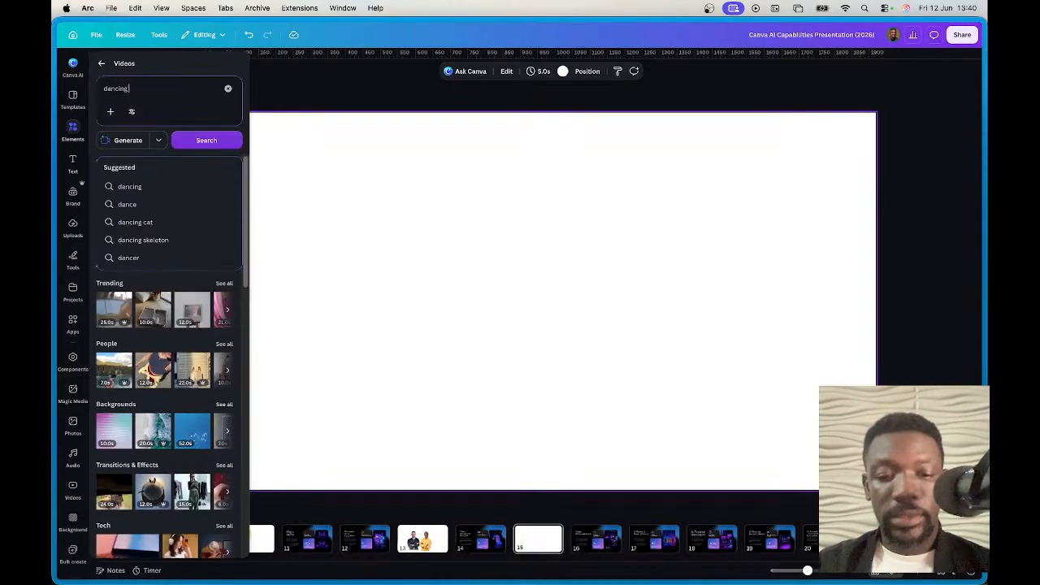
pyautogui.write(' baby')
pyautogui.click(197, 145)
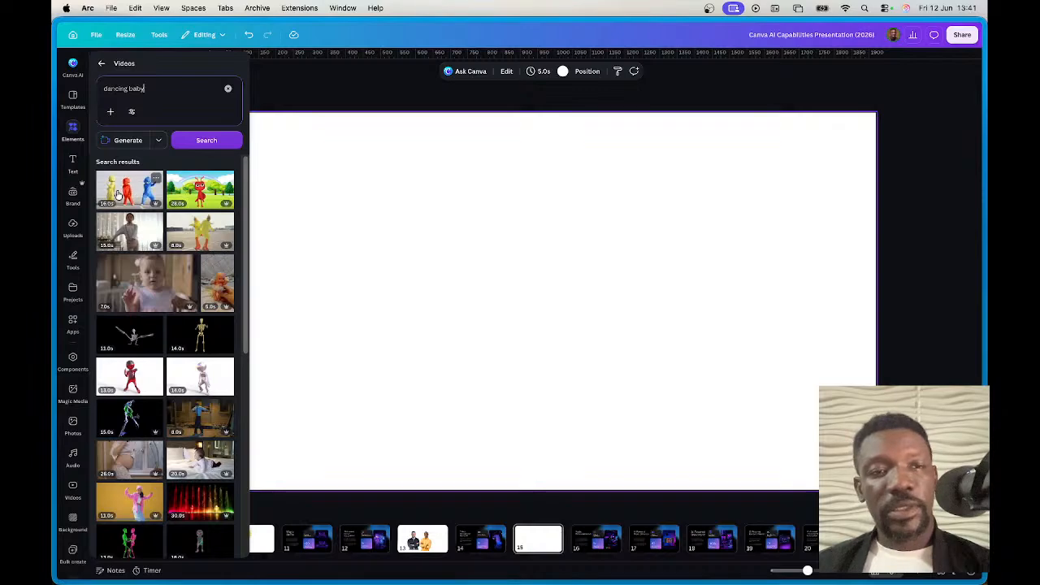
pyautogui.click(124, 192)
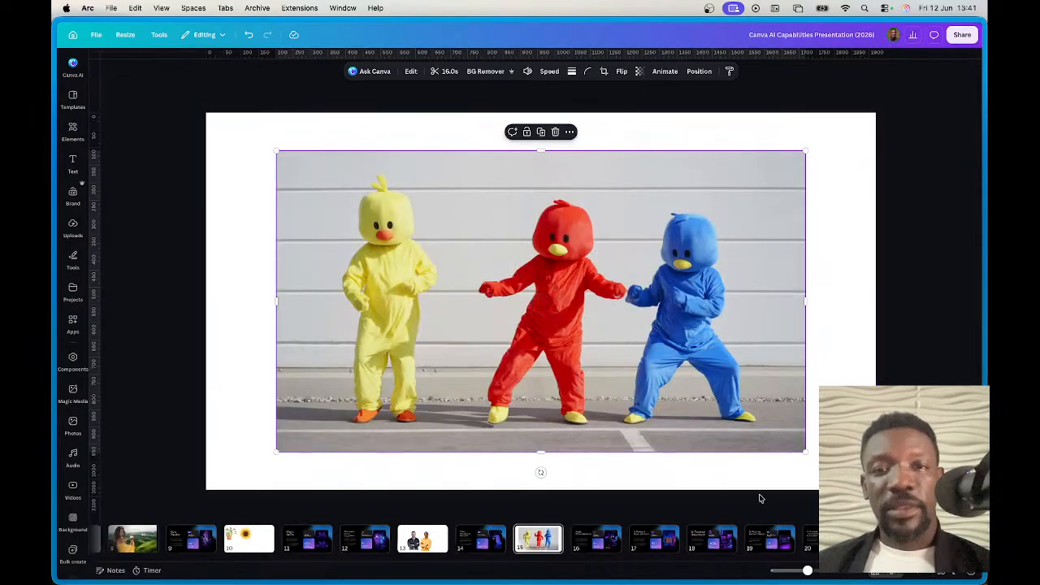
# Step: Remove the background from the costumed dancers video
pyautogui.click(486, 72)
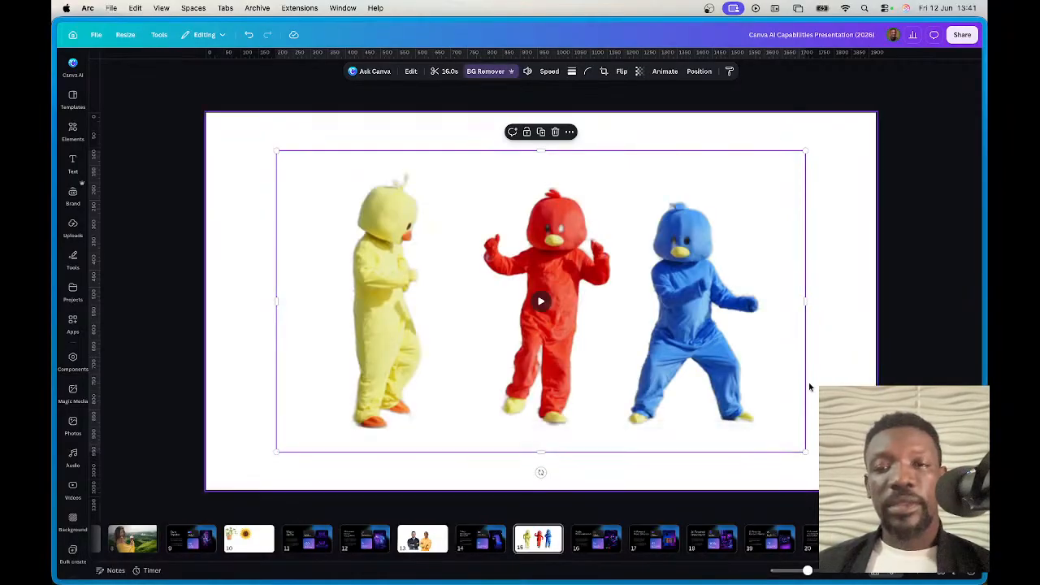
pyautogui.click(861, 337)
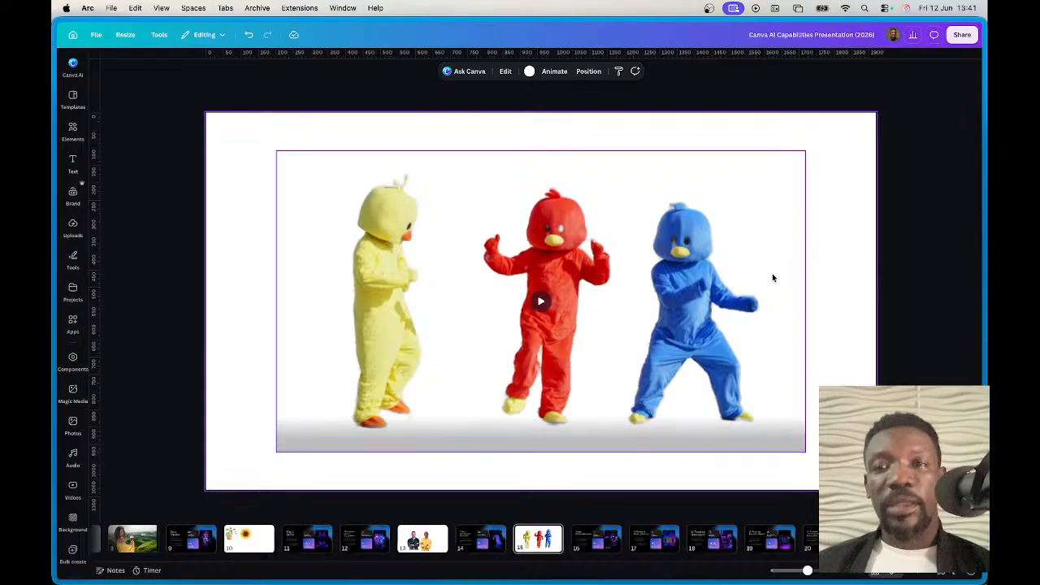
pyautogui.click(764, 177)
# Step: Shrink the dancers video, shift it toward the page's lower right area and play it
pyautogui.moveTo(803, 152); pyautogui.dragTo(739, 188)
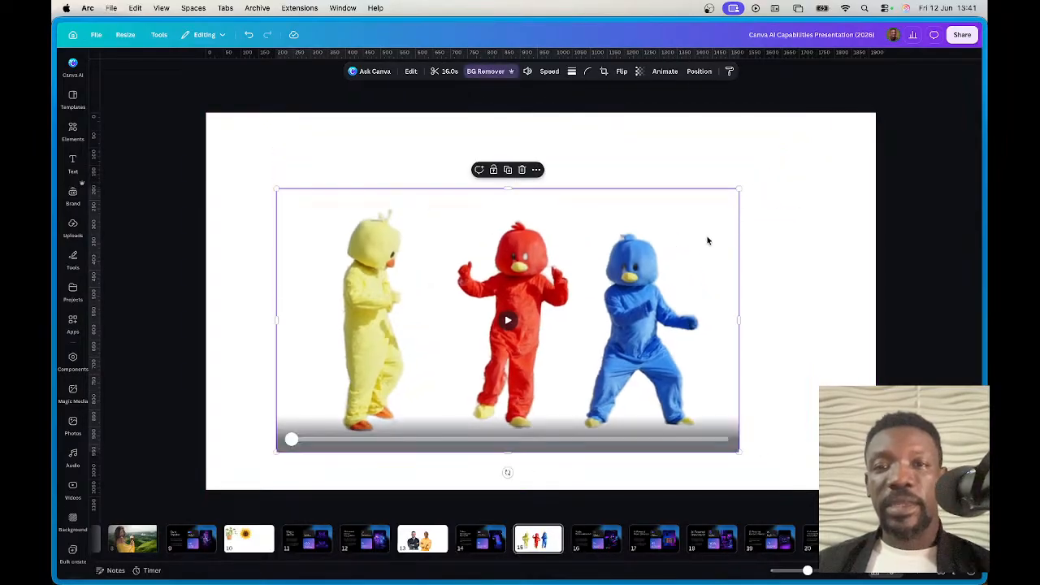
pyautogui.moveTo(437, 268); pyautogui.dragTo(493, 271)
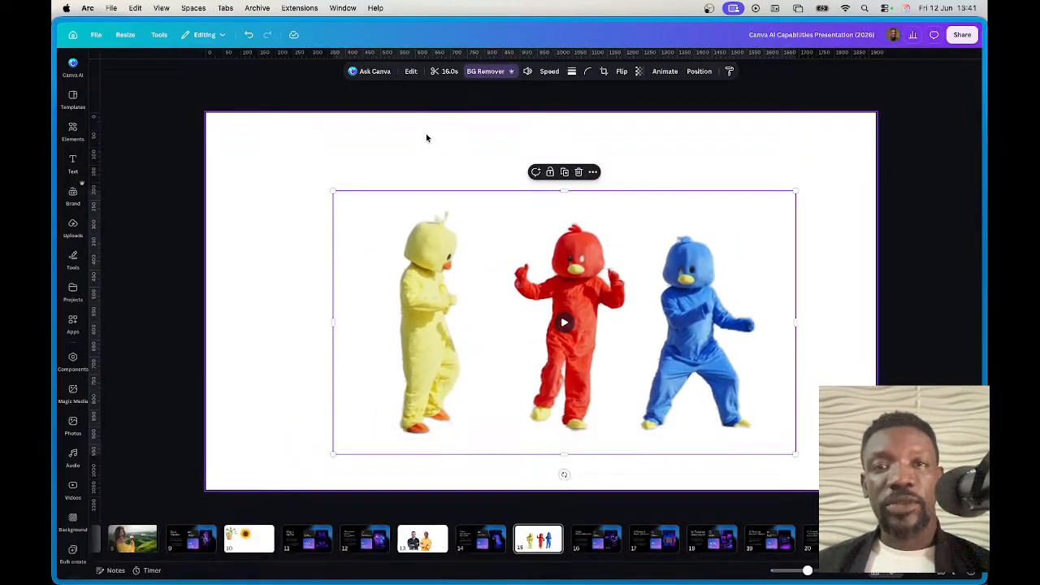
pyautogui.click(561, 323)
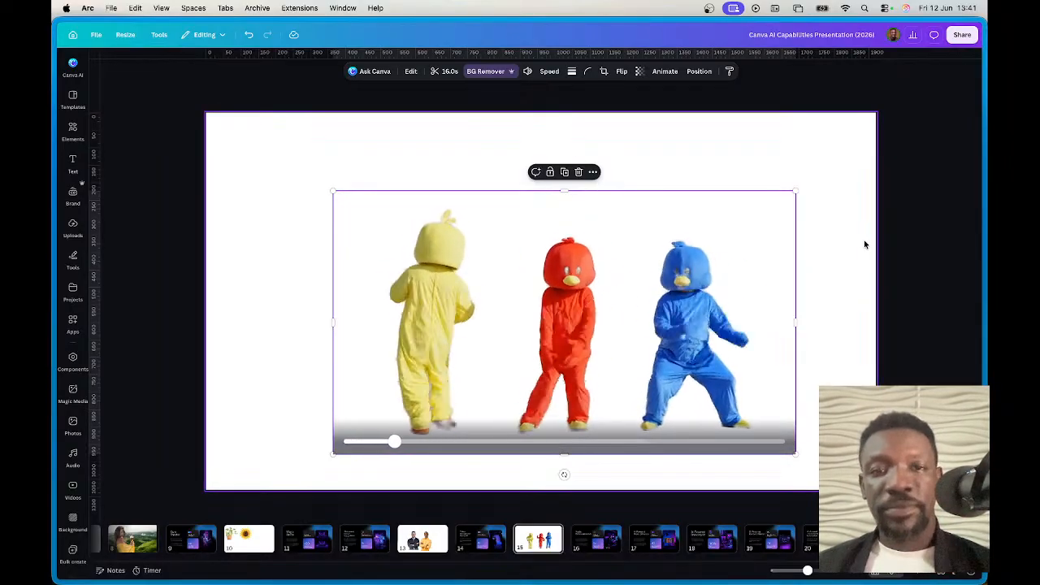
pyautogui.click(215, 215)
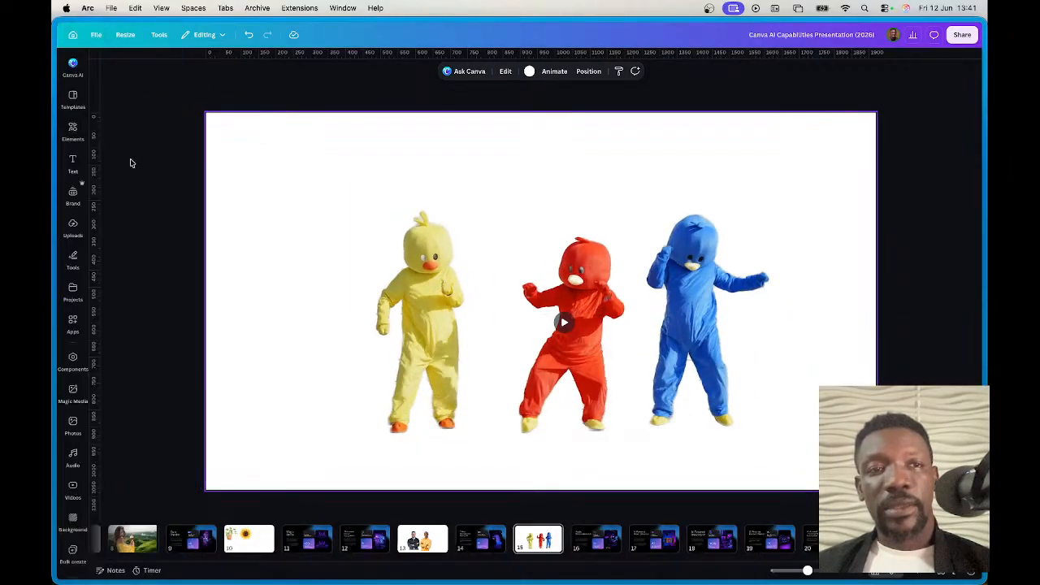
# Step: Search the graphics elements for "gass land"
pyautogui.click(72, 130)
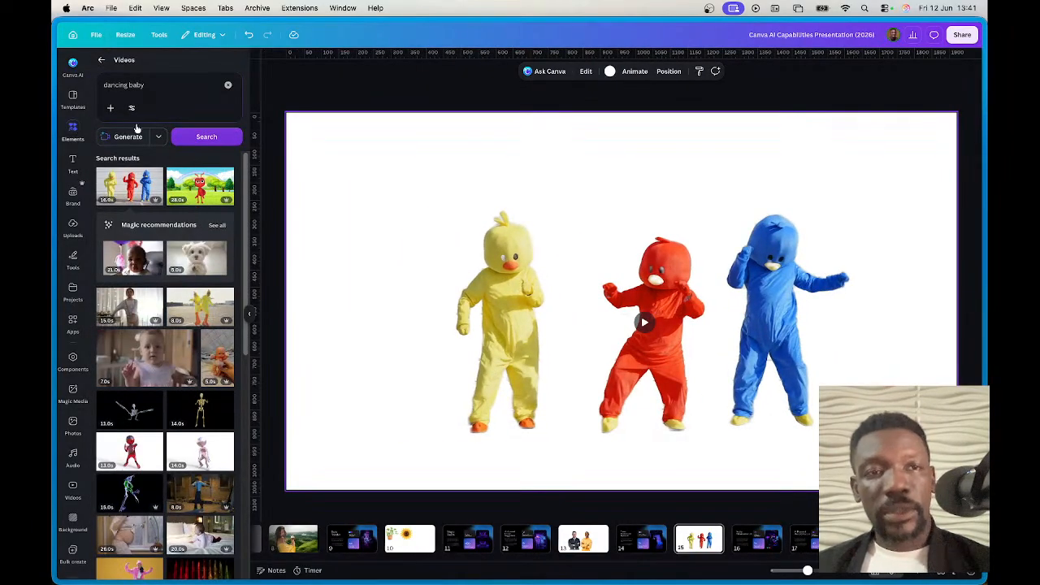
pyautogui.click(103, 62)
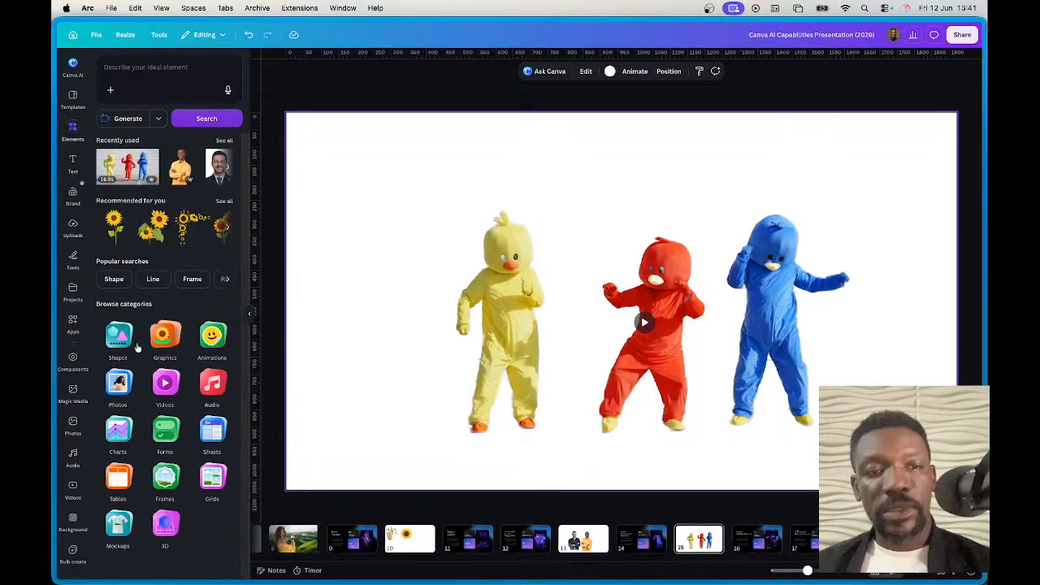
pyautogui.click(167, 340)
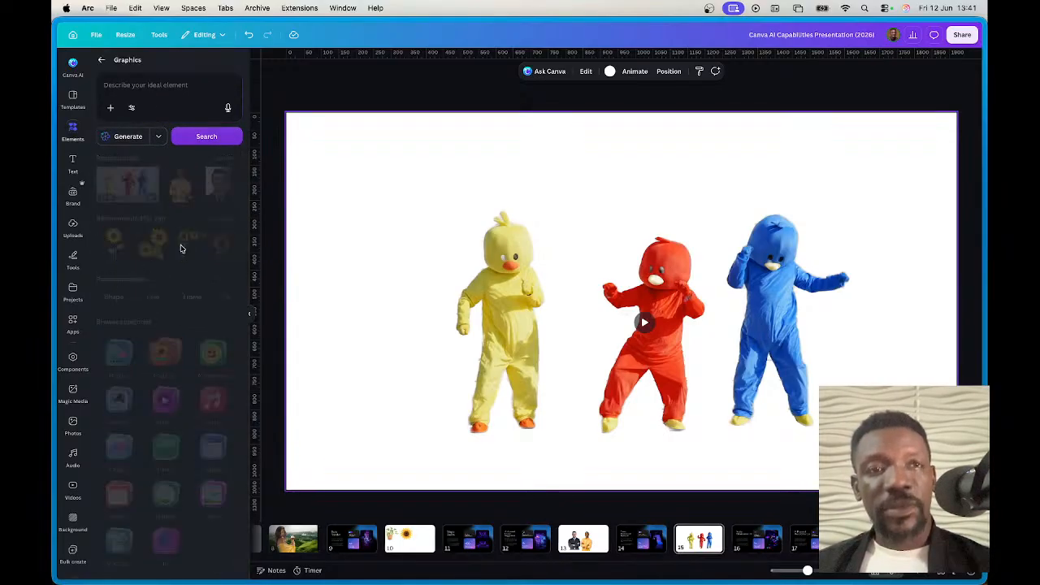
pyautogui.click(172, 90)
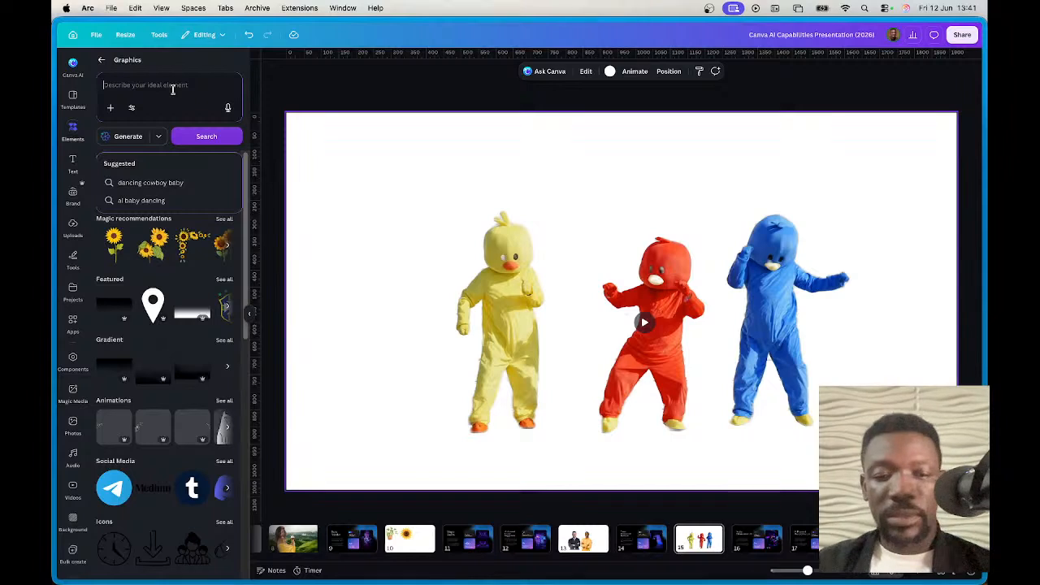
pyautogui.write('gass land')
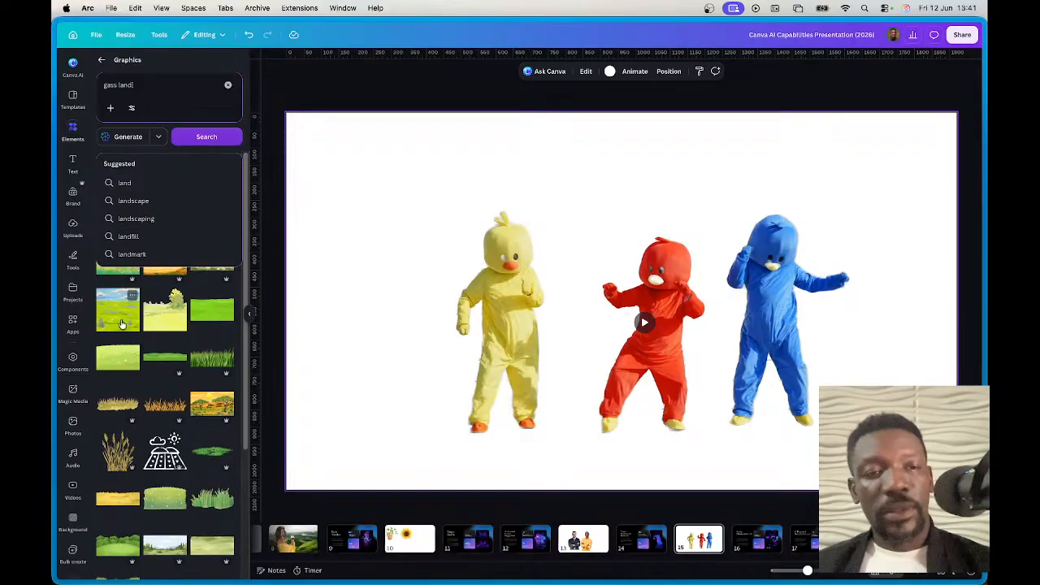
pyautogui.click(212, 356)
pyautogui.moveTo(676, 324); pyautogui.dragTo(633, 390)
pyautogui.moveTo(874, 217); pyautogui.dragTo(588, 326)
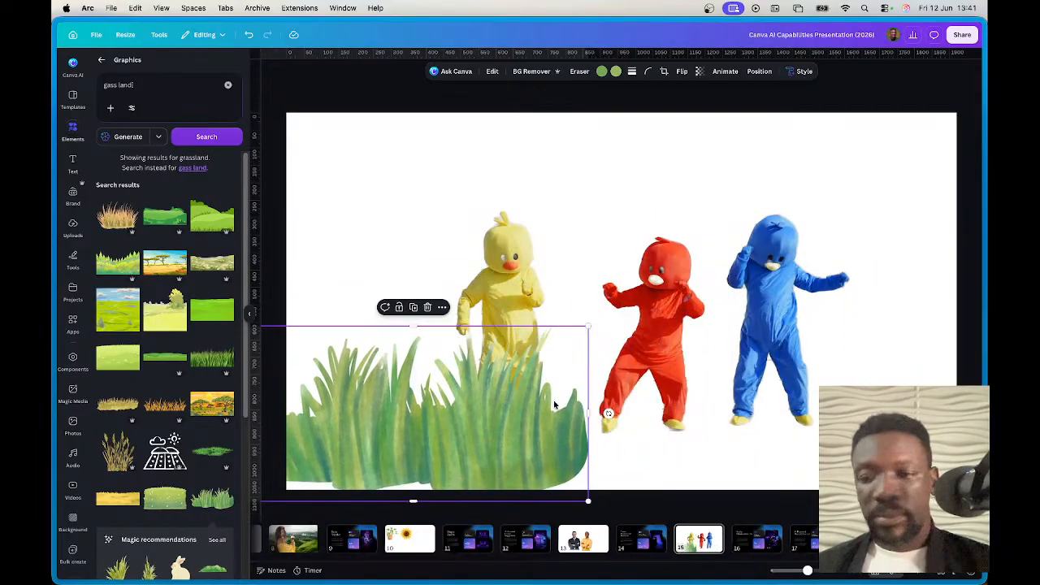
pyautogui.press('Delete')
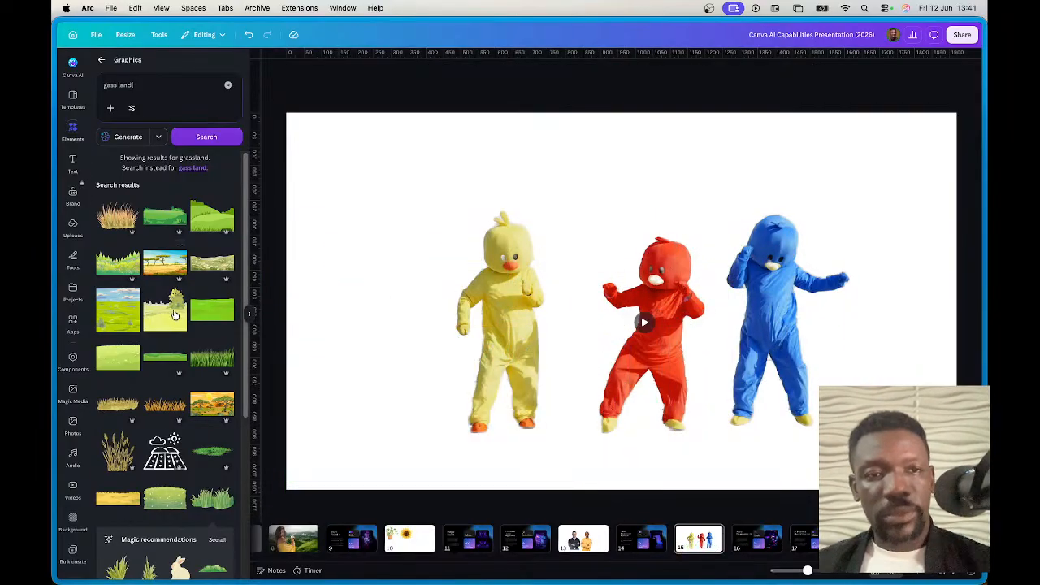
# Step: Insert the green meadow graphic with bushes and enlarge it to span the full width of the page's lower area
pyautogui.click(165, 217)
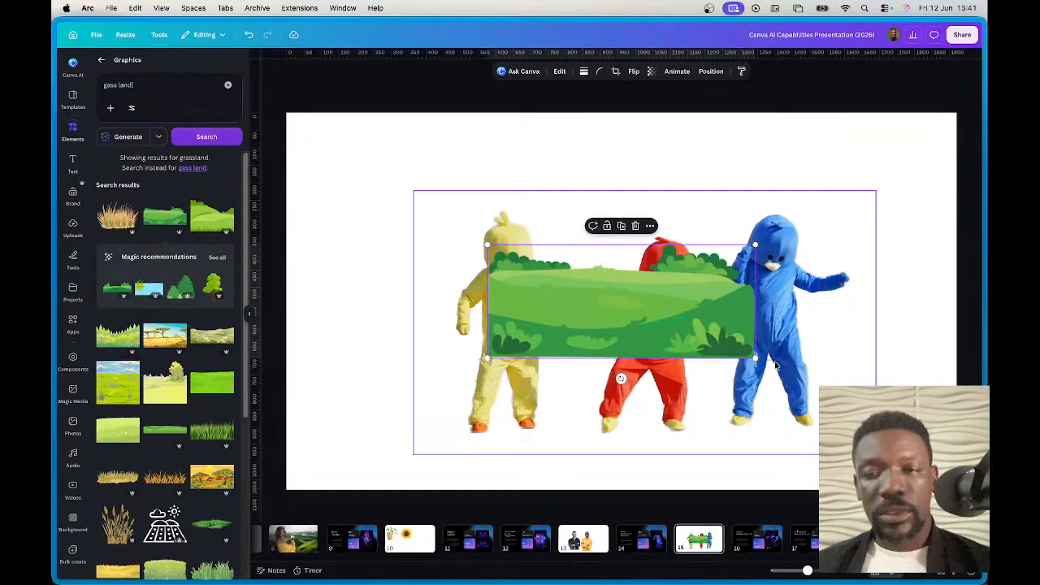
pyautogui.moveTo(641, 375); pyautogui.dragTo(436, 422)
pyautogui.moveTo(802, 285); pyautogui.dragTo(975, 211)
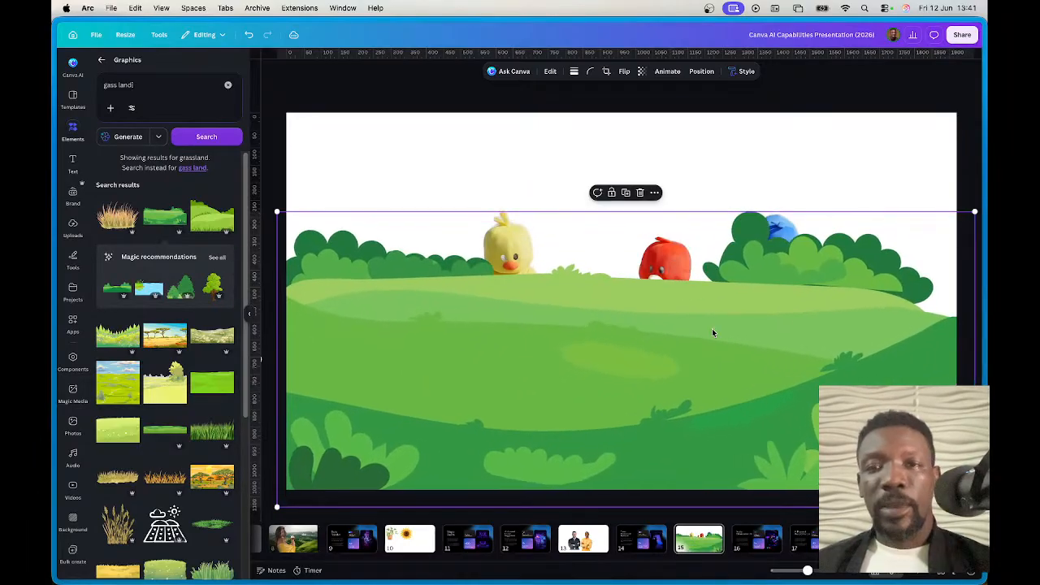
# Step: Send the meadow graphic to the back and shift the dancers video slightly up and left over it
pyautogui.rightClick(713, 332)
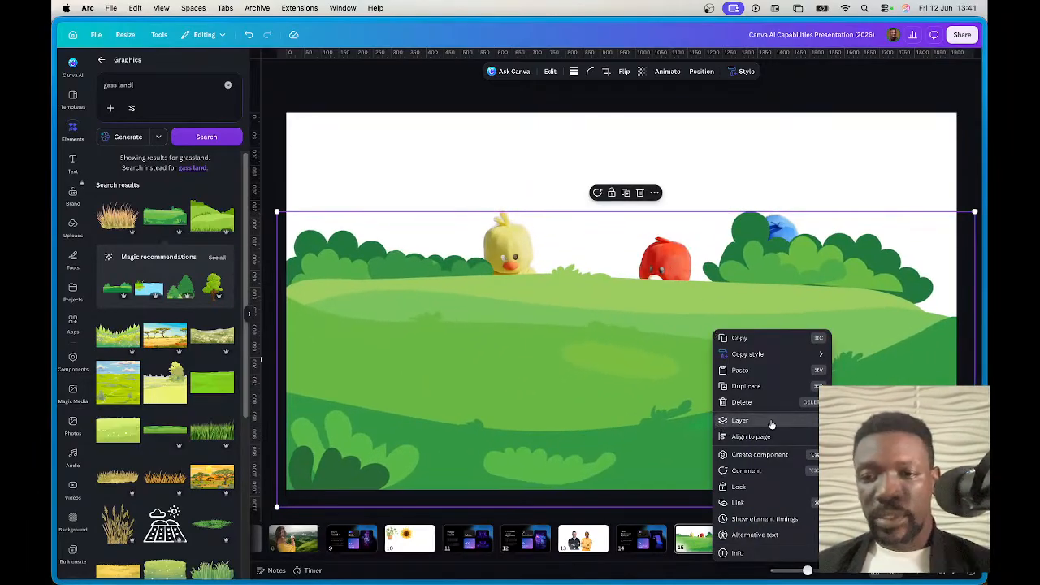
pyautogui.click(870, 469)
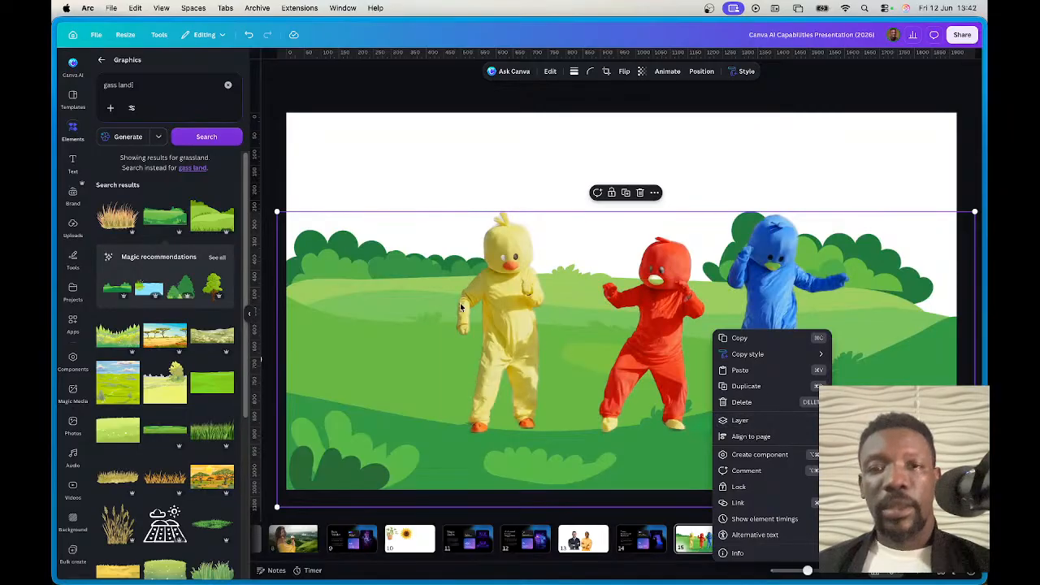
pyautogui.click(649, 334)
pyautogui.moveTo(643, 333)
pyautogui.mouseDown()
pyautogui.moveTo(597, 329)
pyautogui.moveTo(639, 327)
pyautogui.mouseUp()
pyautogui.moveTo(585, 351); pyautogui.dragTo(540, 344)
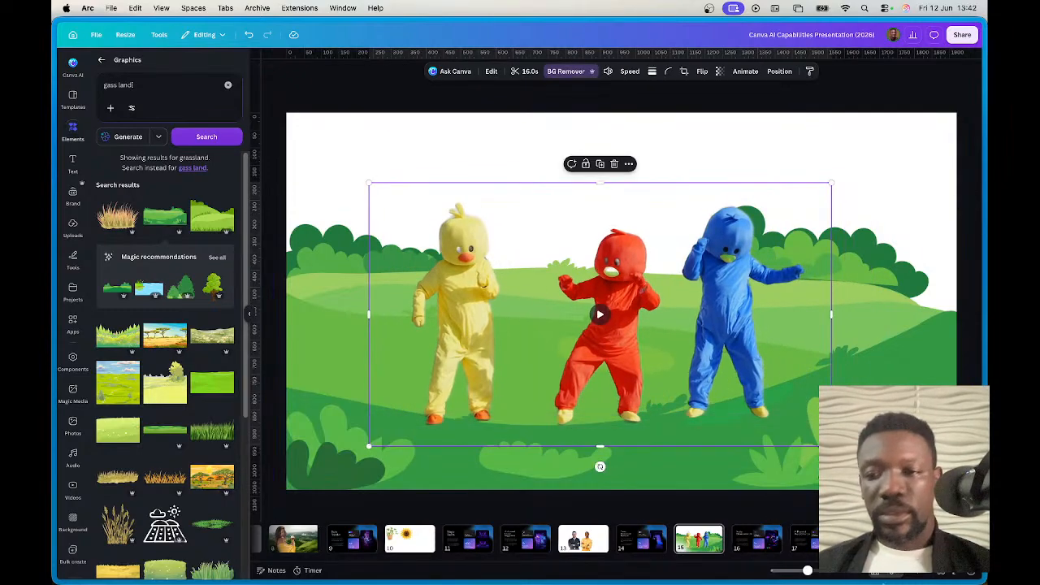
# Step: Play the dancers page in full-screen presentation and return to the editor
pyautogui.click(956, 573)
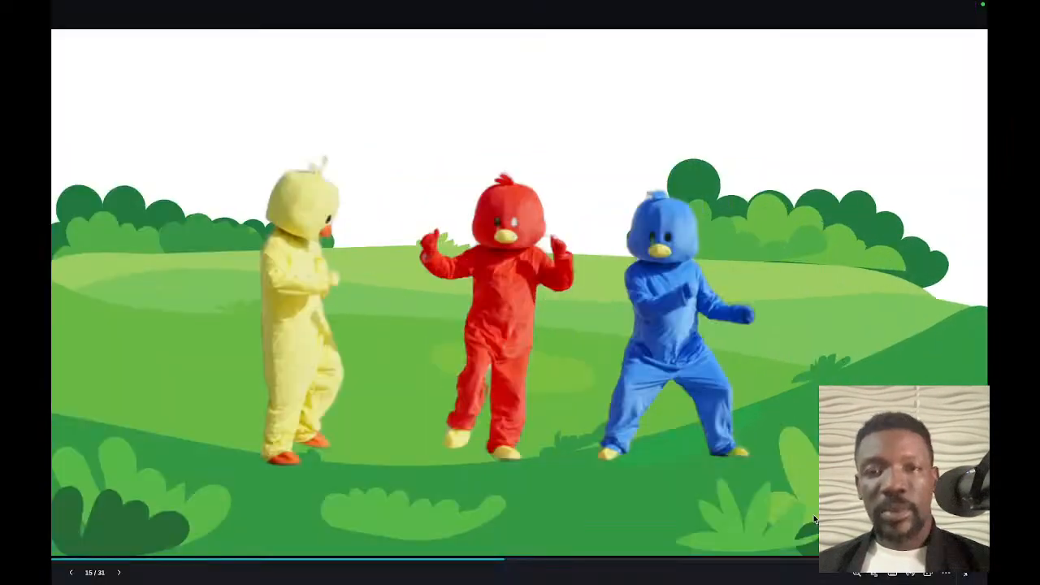
pyautogui.click(655, 465)
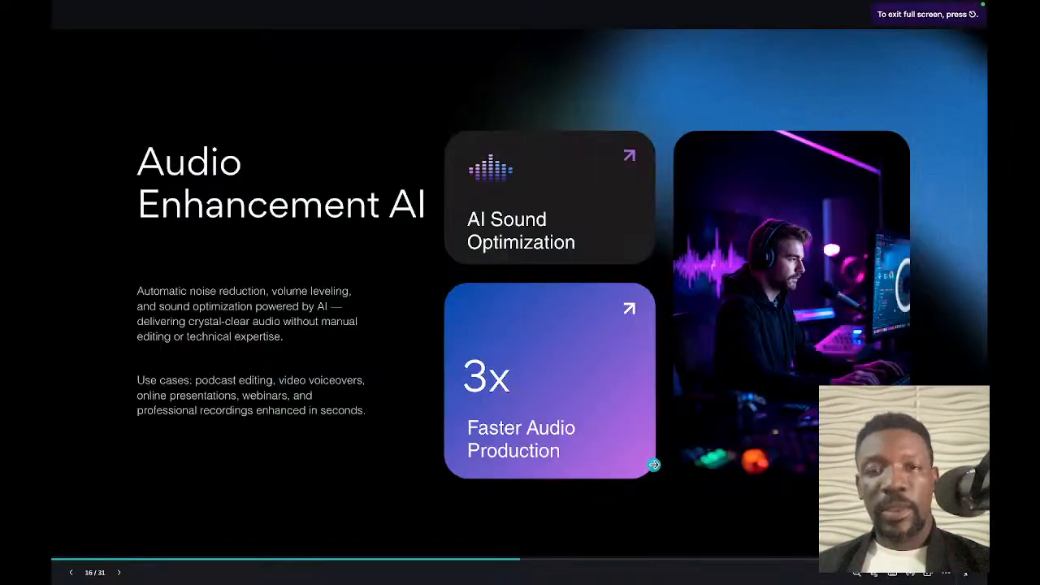
pyautogui.press('Left')
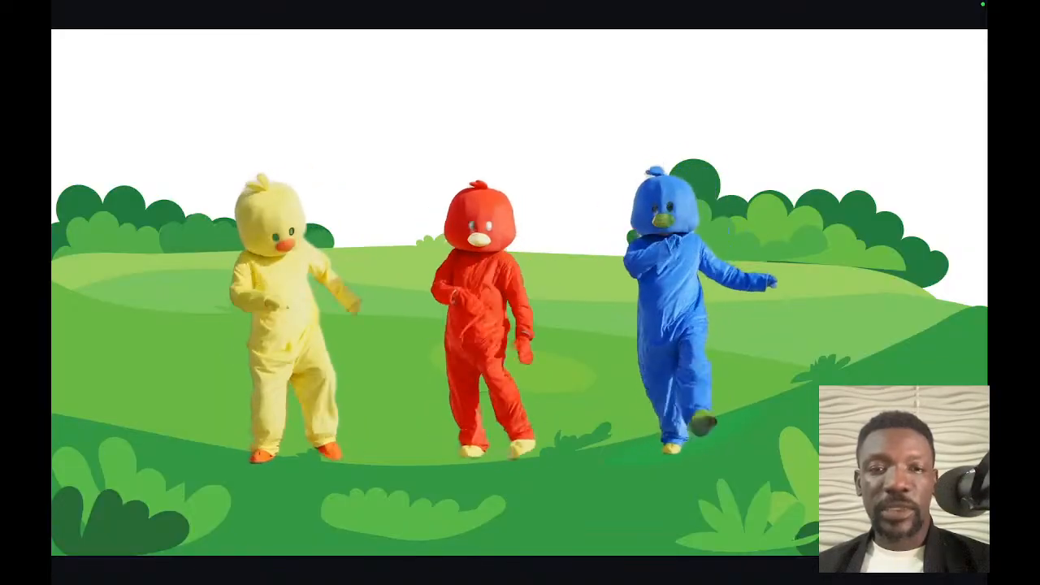
pyautogui.press('Escape')
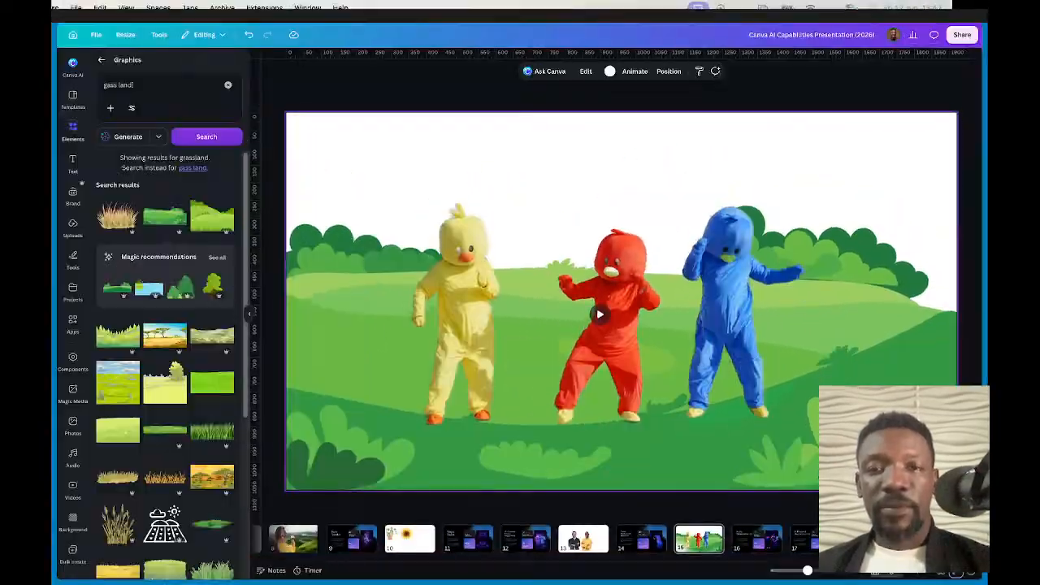
# Step: Enlarge the dancers video and reposition it so the three dancers fill most of the page
pyautogui.click(675, 305)
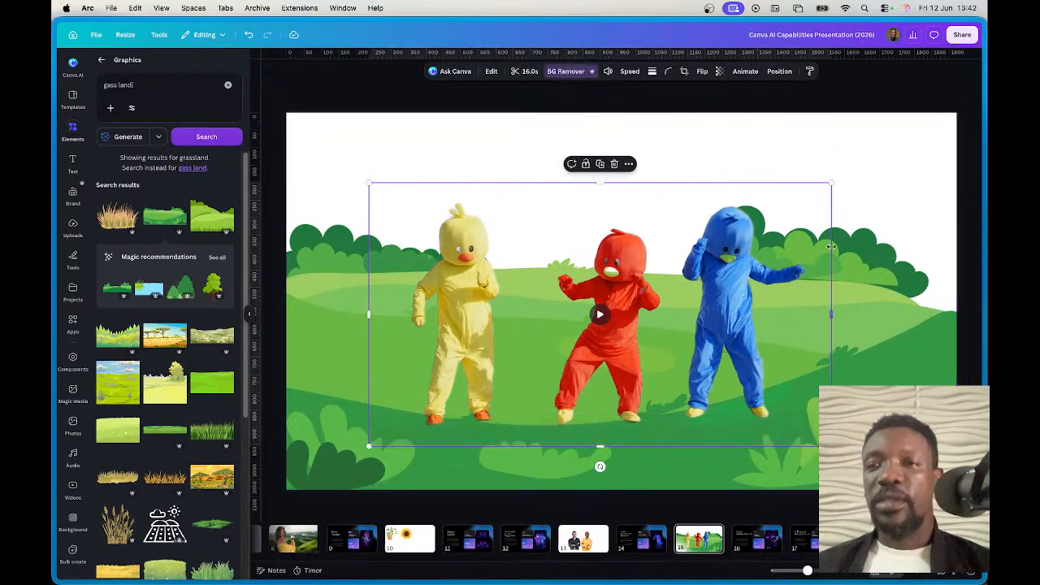
pyautogui.moveTo(830, 183); pyautogui.dragTo(949, 114)
pyautogui.moveTo(825, 221); pyautogui.dragTo(768, 248)
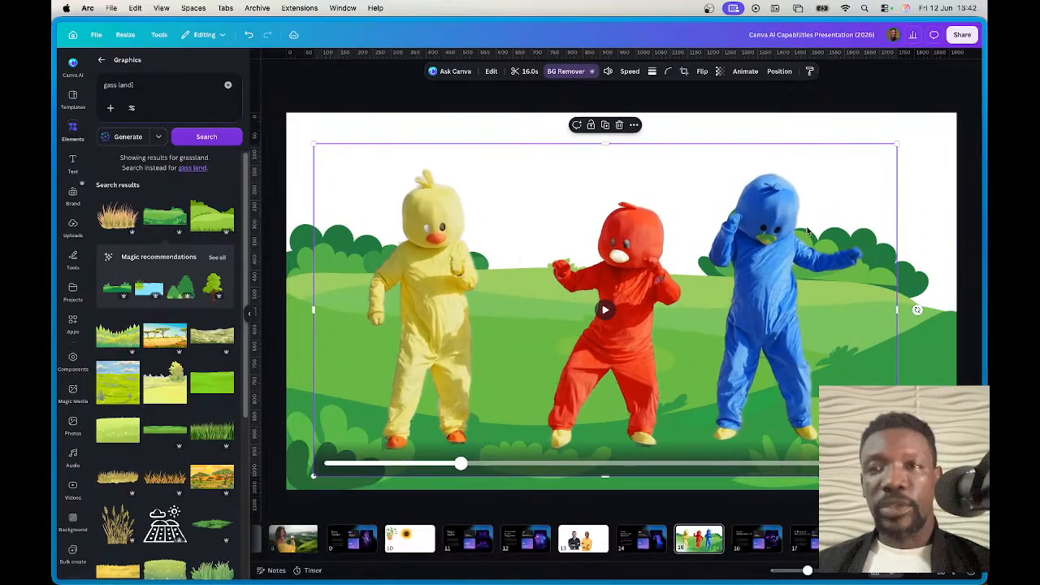
pyautogui.click(916, 141)
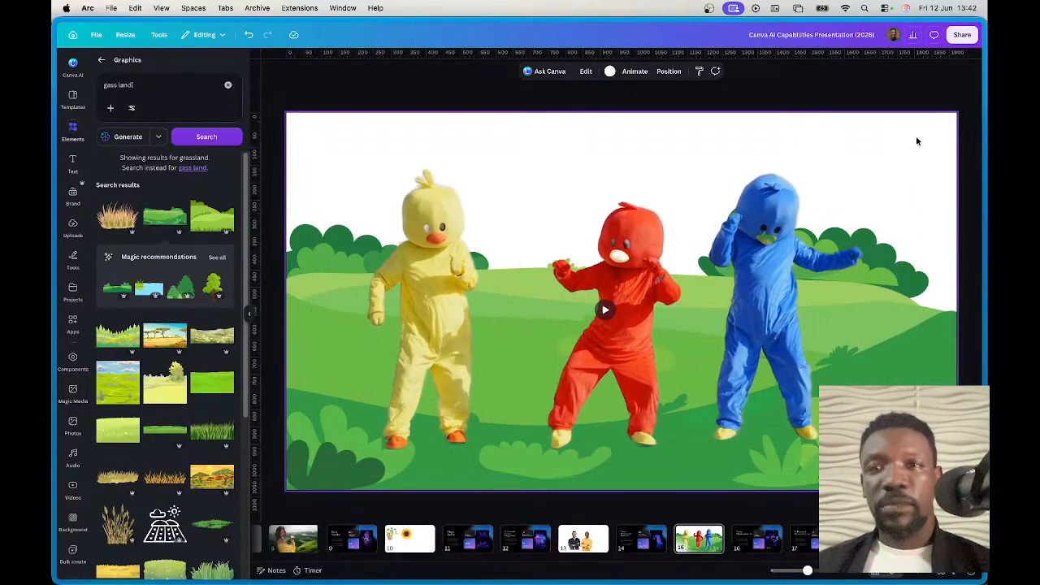
# Step: Search the graphics elements for "sky"
pyautogui.click(146, 82)
pyautogui.write('clo')
pyautogui.press('BackSpace')
pyautogui.press('BackSpace')
pyautogui.press('BackSpace')
pyautogui.write('sky')
pyautogui.press('Return')
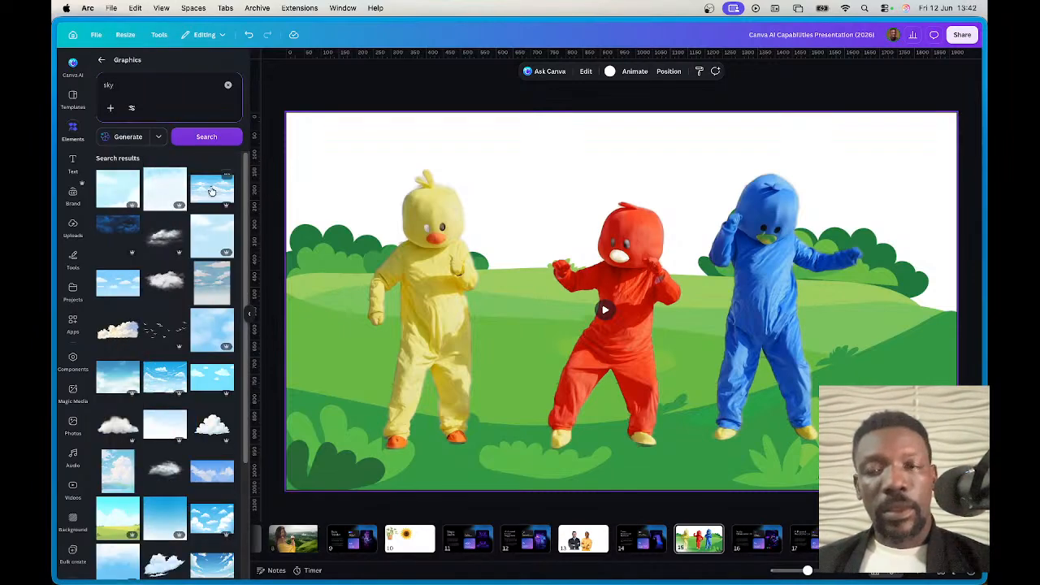
# Step: Insert the blue cloudy sky graphic, enlarged to the page width and raised to leave the page's lower strip uncovered
pyautogui.click(211, 188)
pyautogui.moveTo(658, 309); pyautogui.dragTo(406, 171)
pyautogui.moveTo(514, 254); pyautogui.dragTo(975, 552)
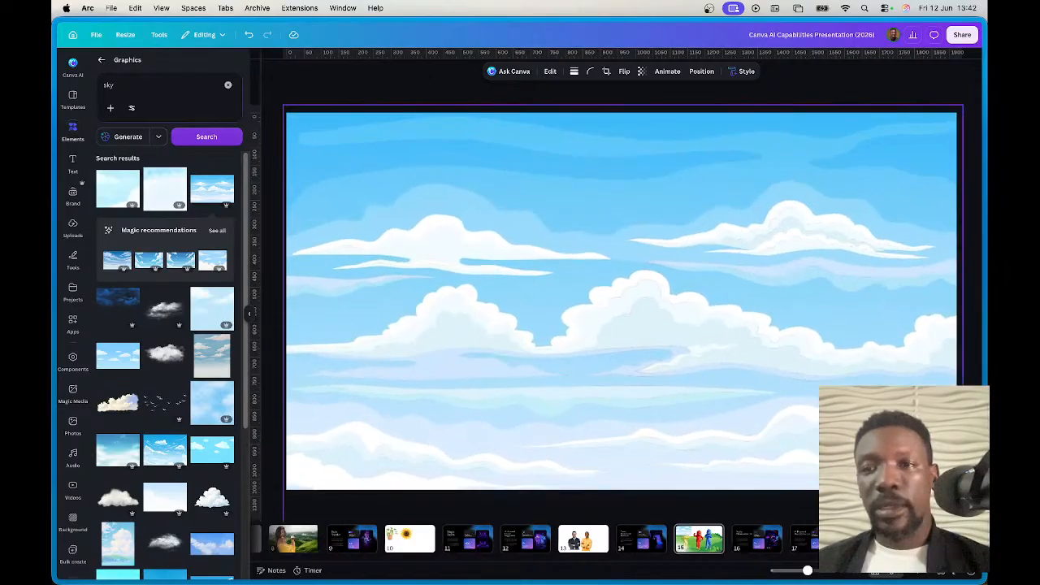
pyautogui.moveTo(708, 382); pyautogui.dragTo(685, 225)
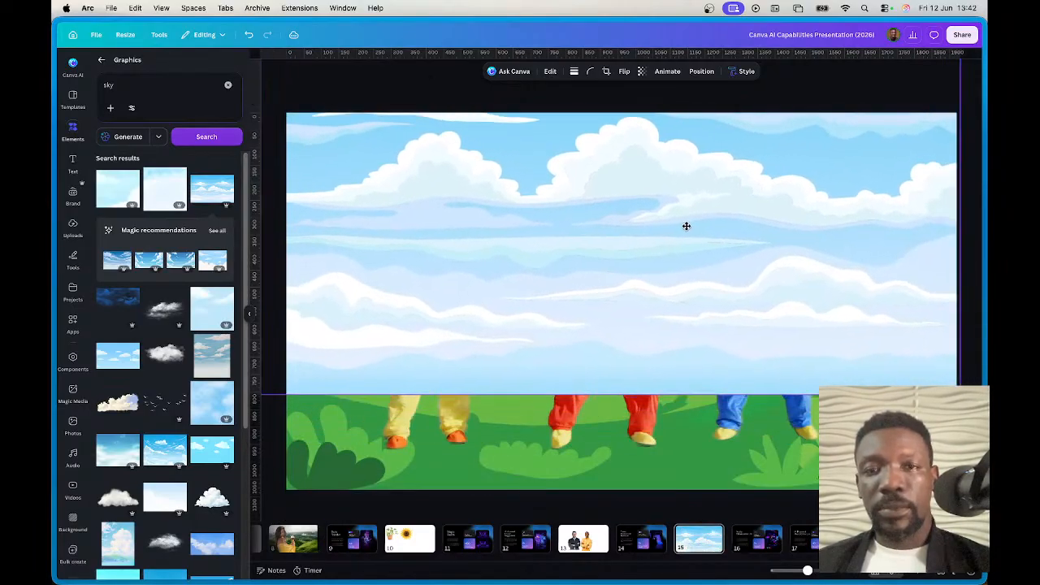
# Step: Send the sky graphic to the back, behind the meadow and the dancers
pyautogui.rightClick(690, 222)
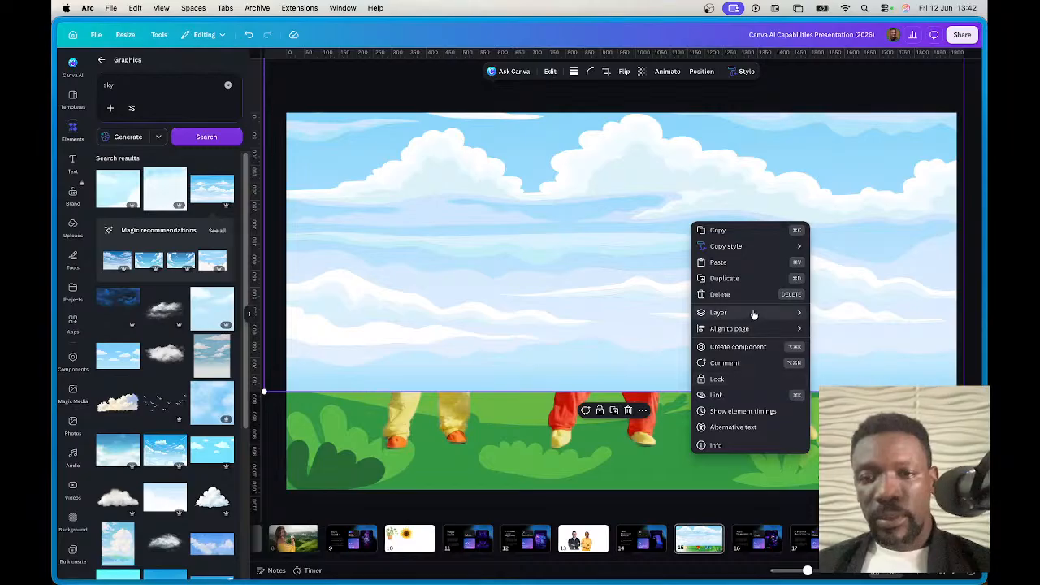
pyautogui.moveTo(756, 314)
pyautogui.click(845, 361)
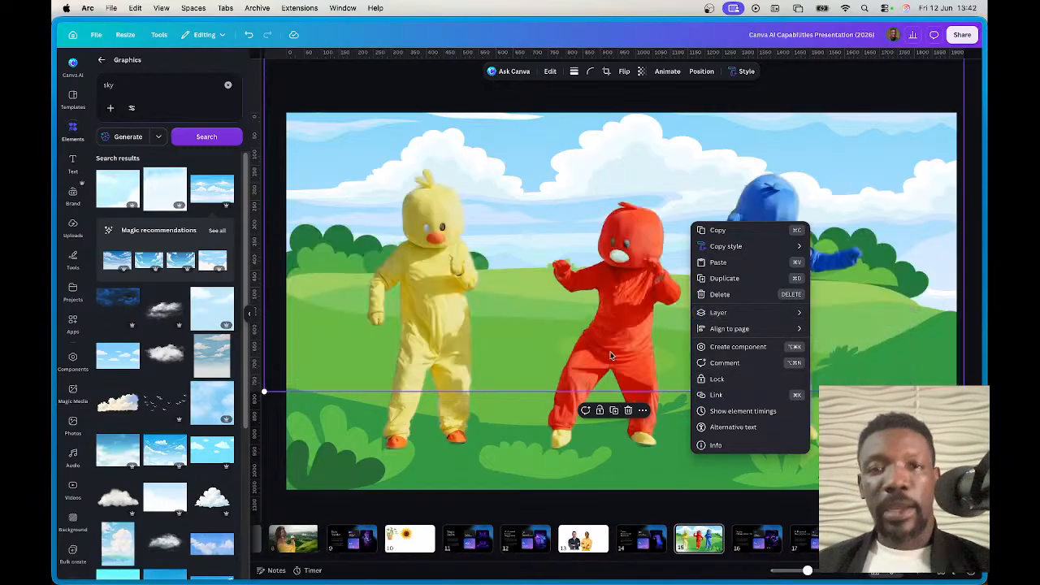
pyautogui.click(655, 162)
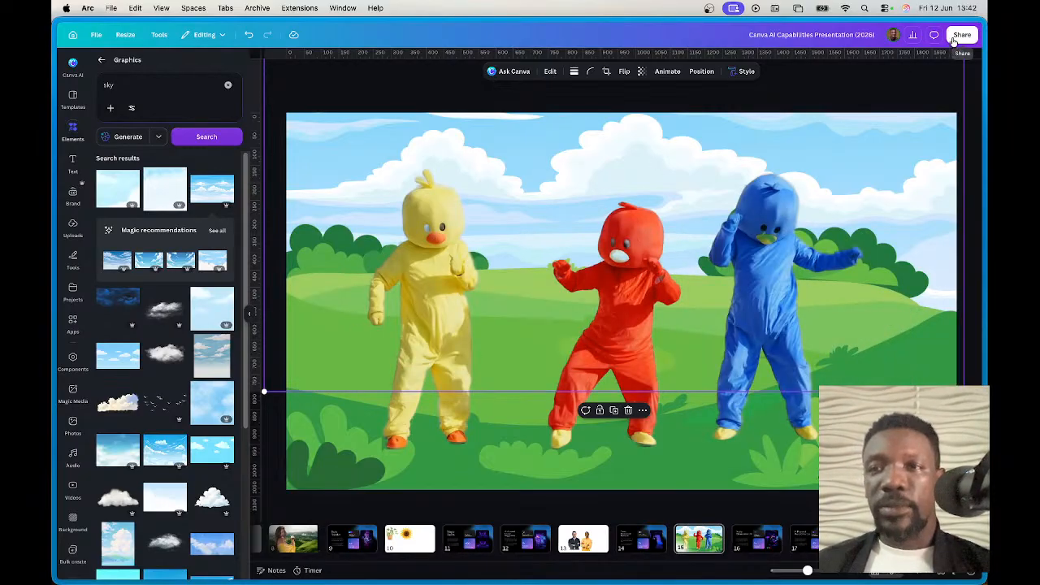
pyautogui.click(961, 34)
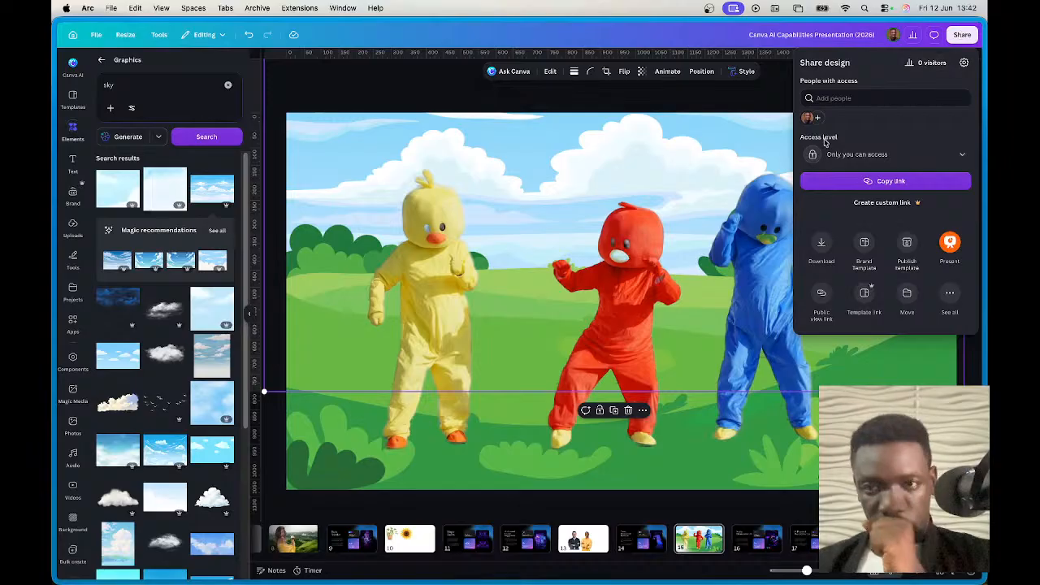
pyautogui.click(358, 87)
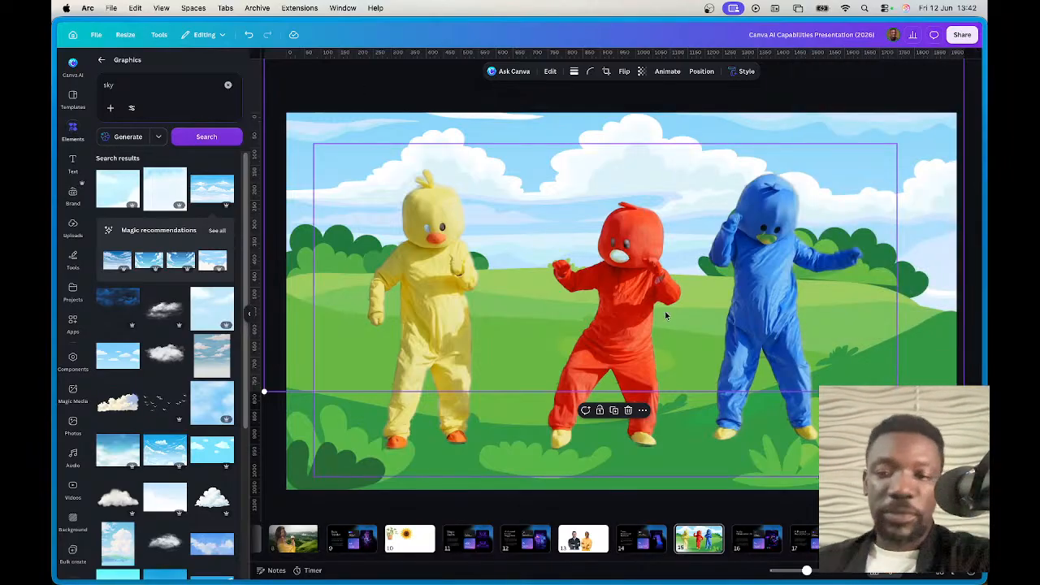
# Step: View the Audio Enhancement AI page and return to the dancers page
pyautogui.click(748, 540)
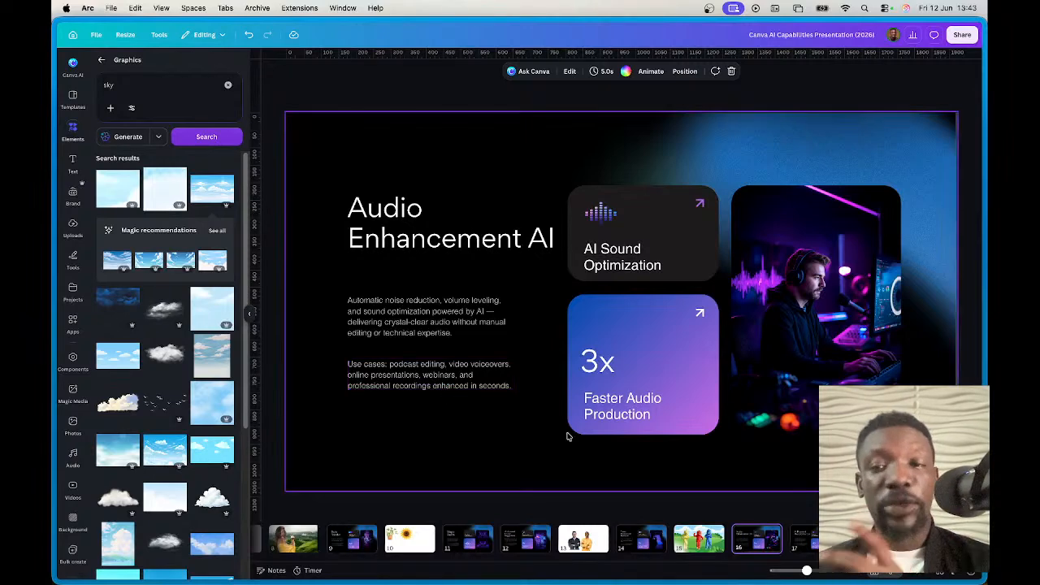
pyautogui.click(694, 542)
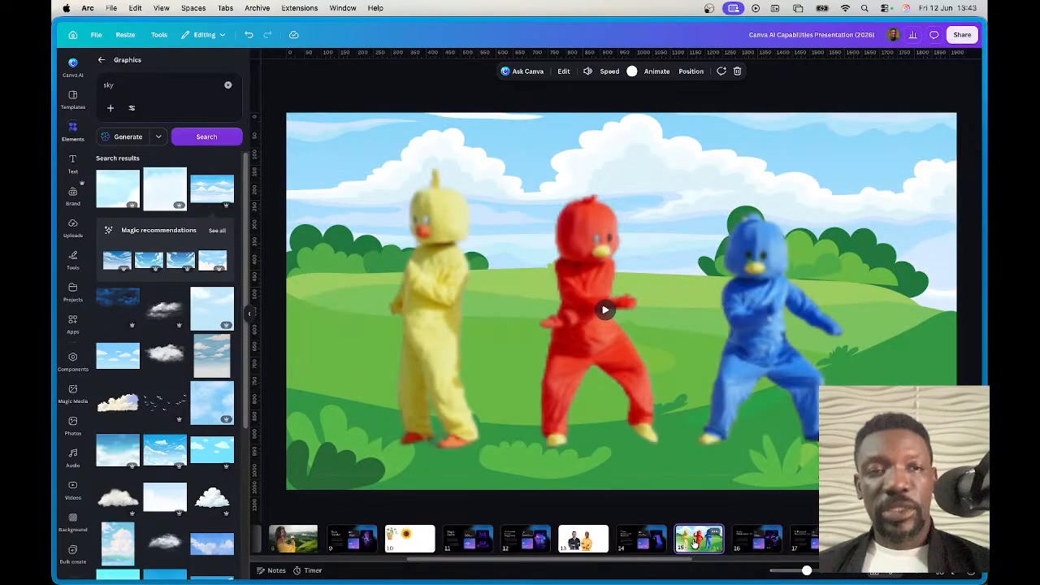
pyautogui.moveTo(552, 182)
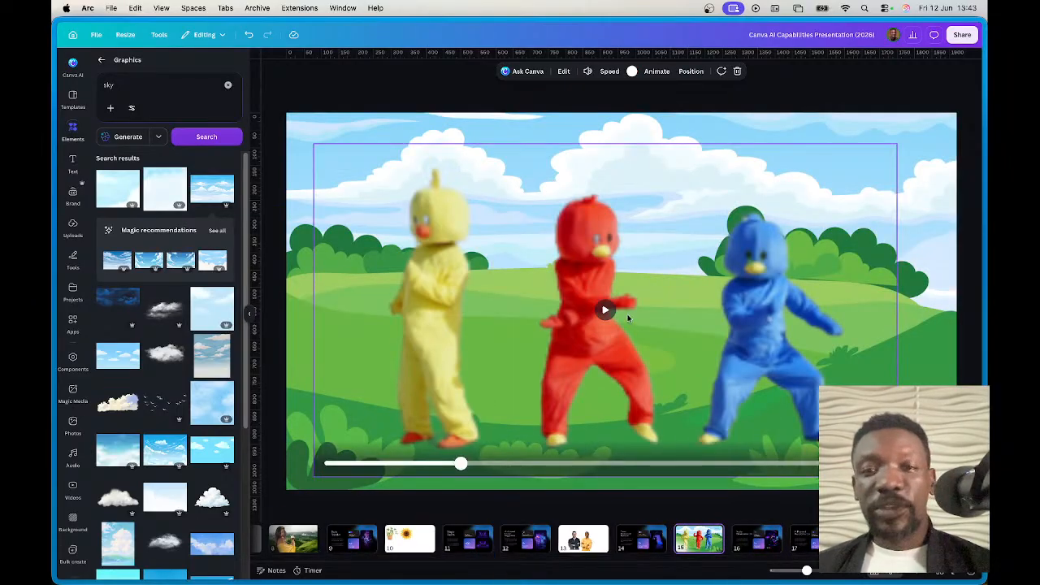
# Step: Generate audio from the prompt "funny music" within the audio elements
pyautogui.click(74, 132)
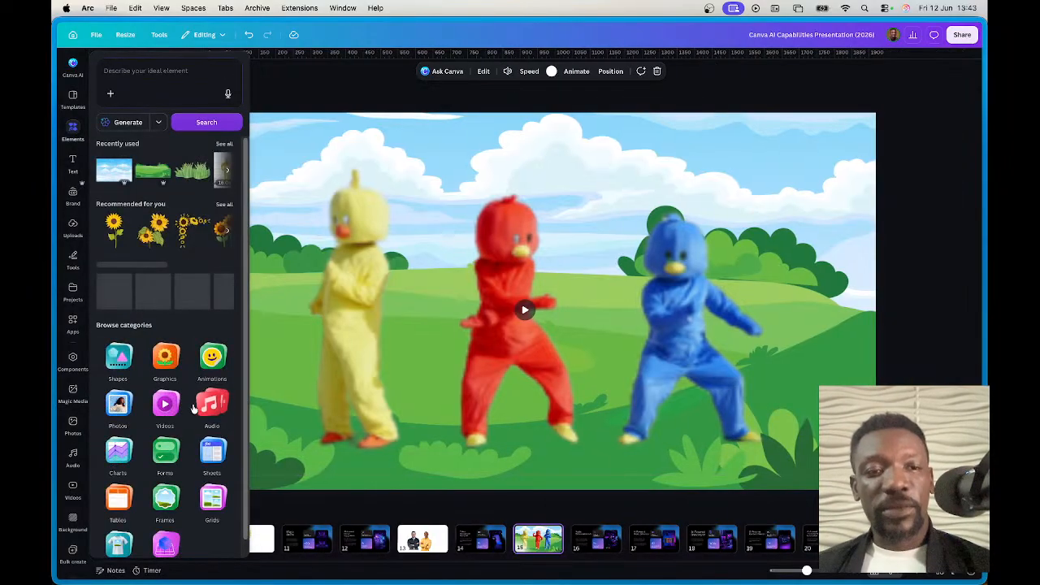
pyautogui.click(203, 411)
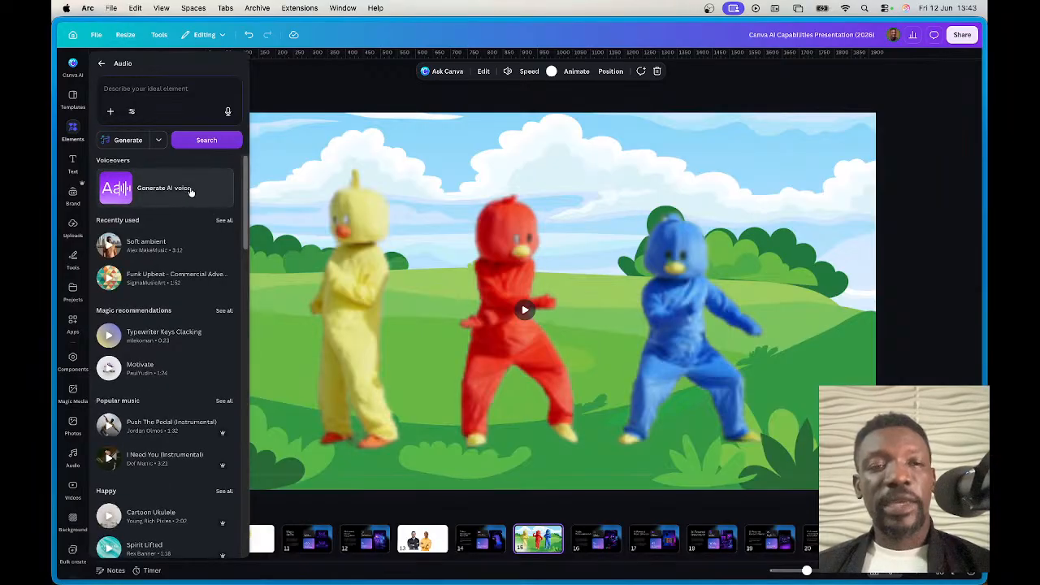
pyautogui.click(144, 89)
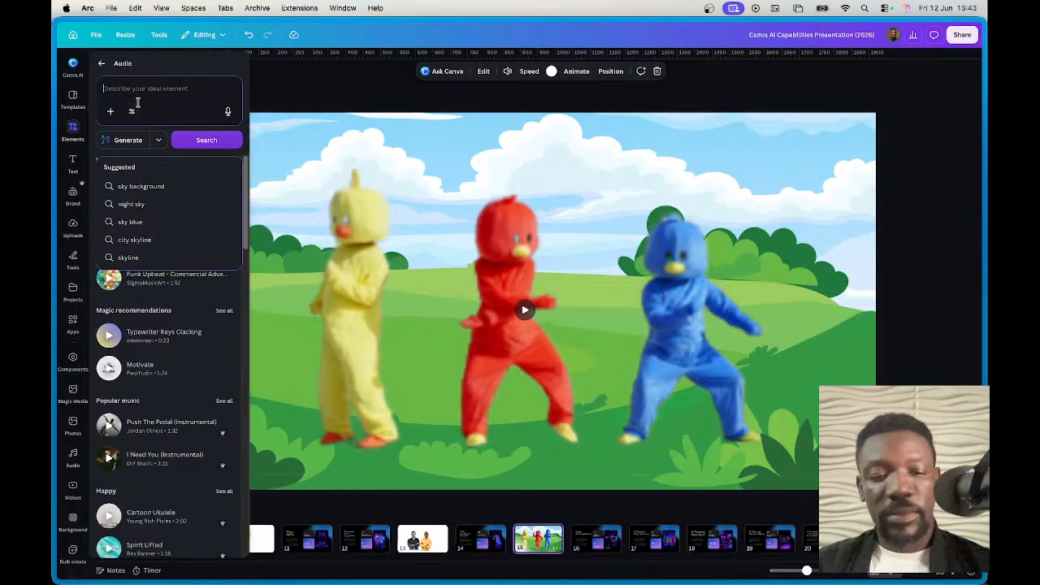
pyautogui.write('funny sound')
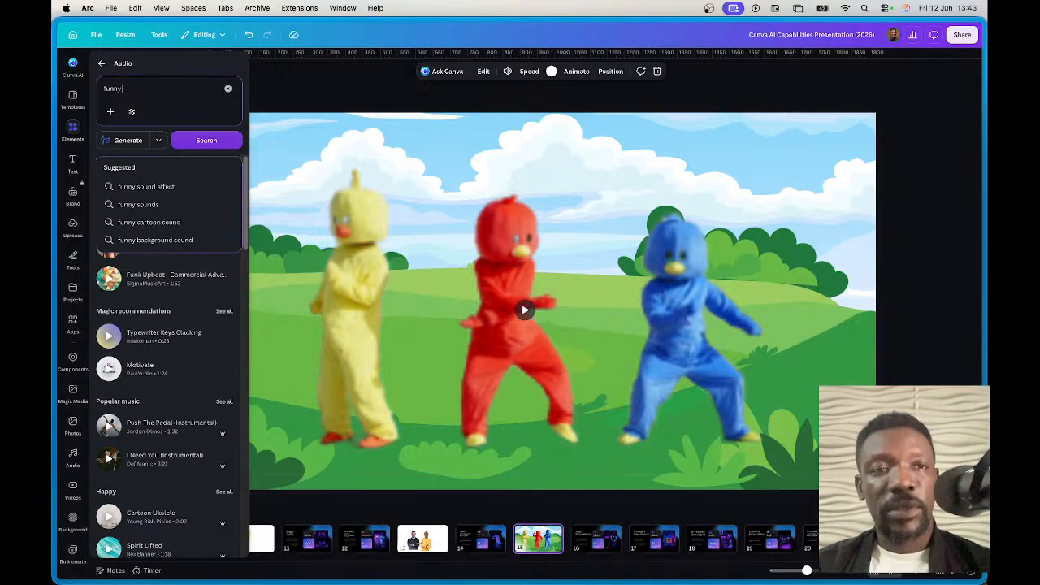
pyautogui.write('music')
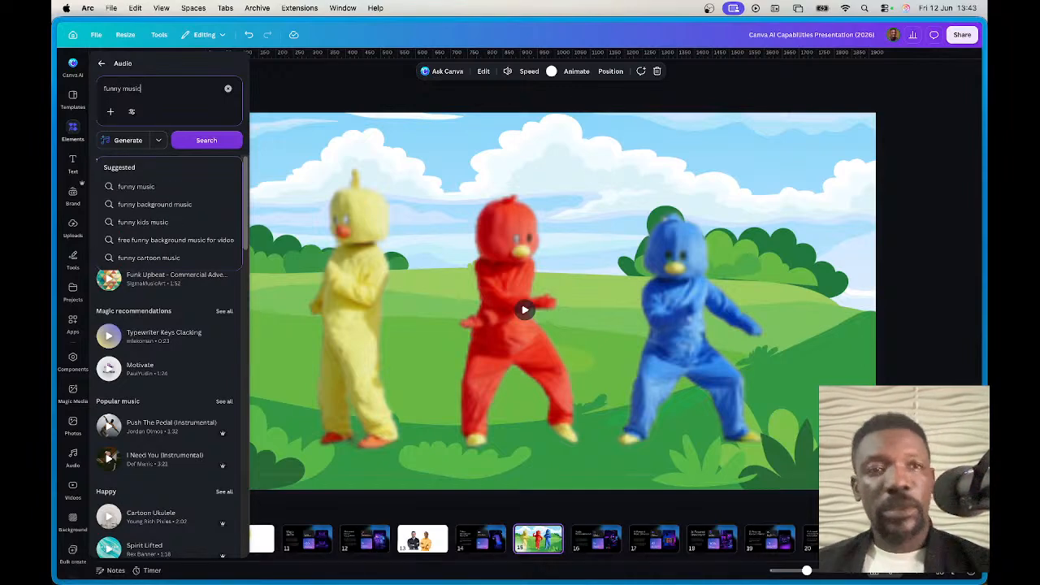
pyautogui.click(134, 142)
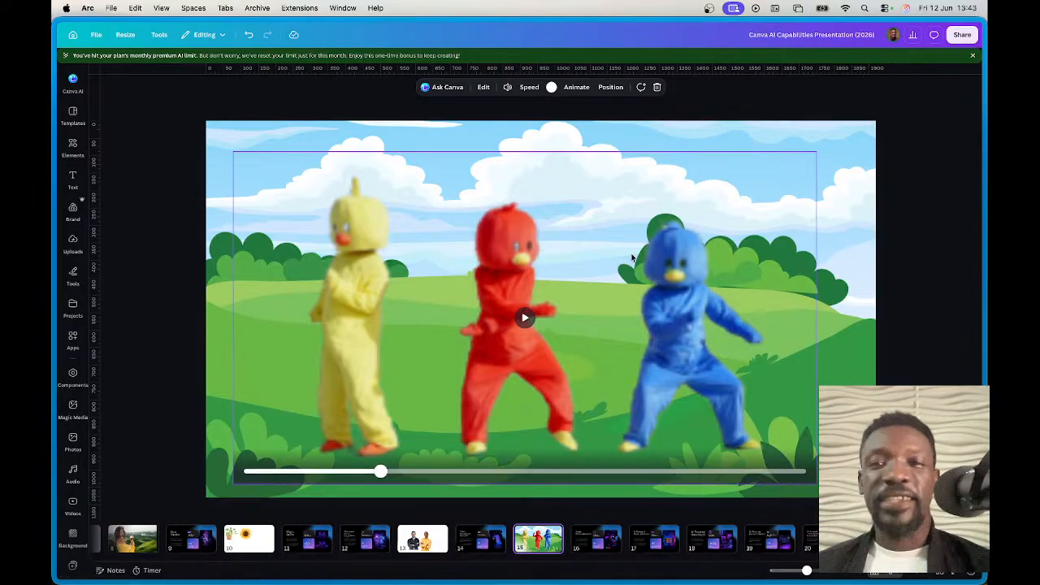
# Step: Look through pages 16 to 20 and select the heading "AI-Powered Translation & Localization"
pyautogui.click(747, 351)
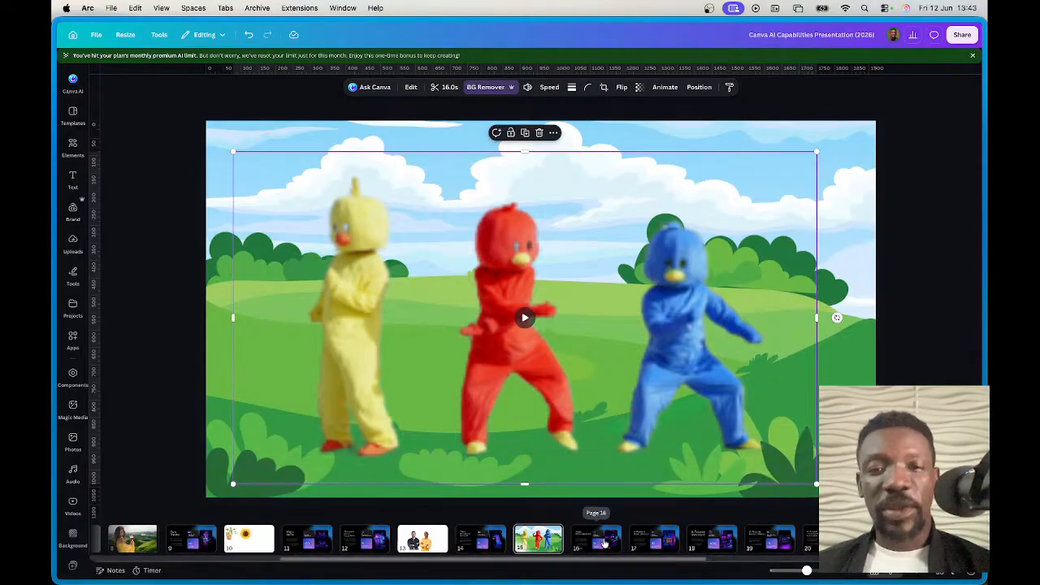
pyautogui.click(604, 544)
pyautogui.click(656, 544)
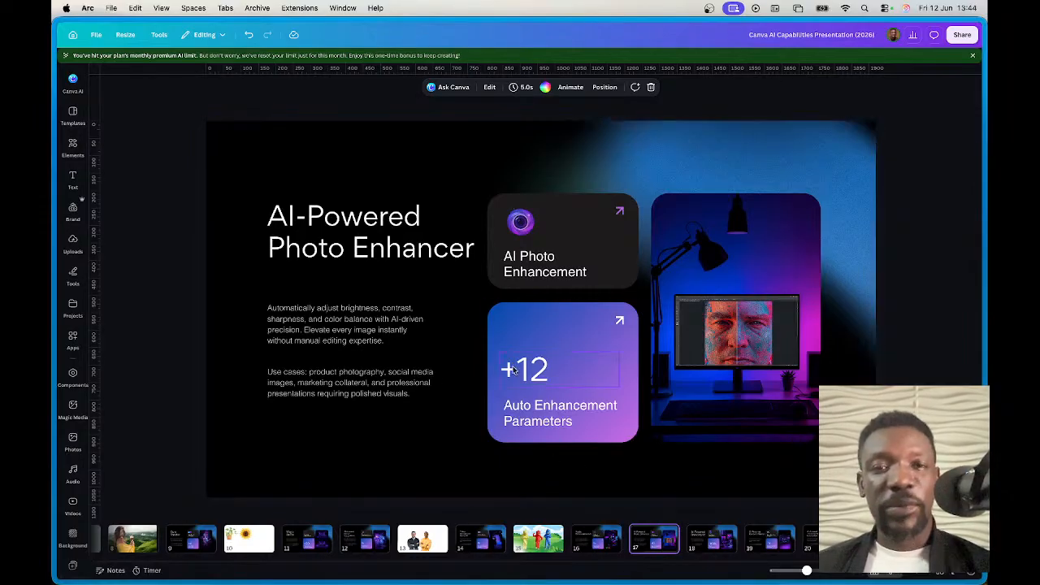
pyautogui.click(706, 550)
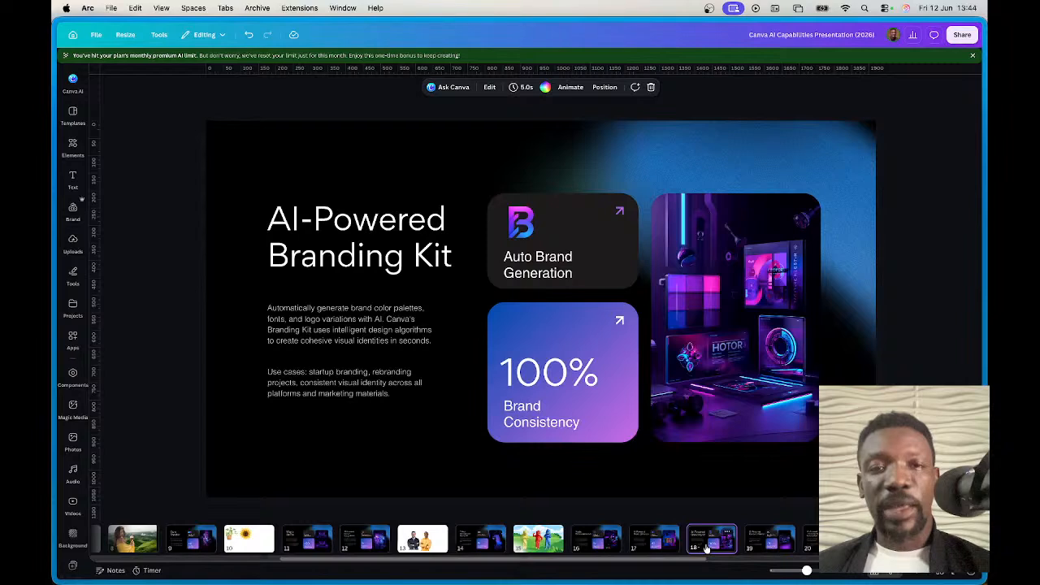
pyautogui.click(761, 536)
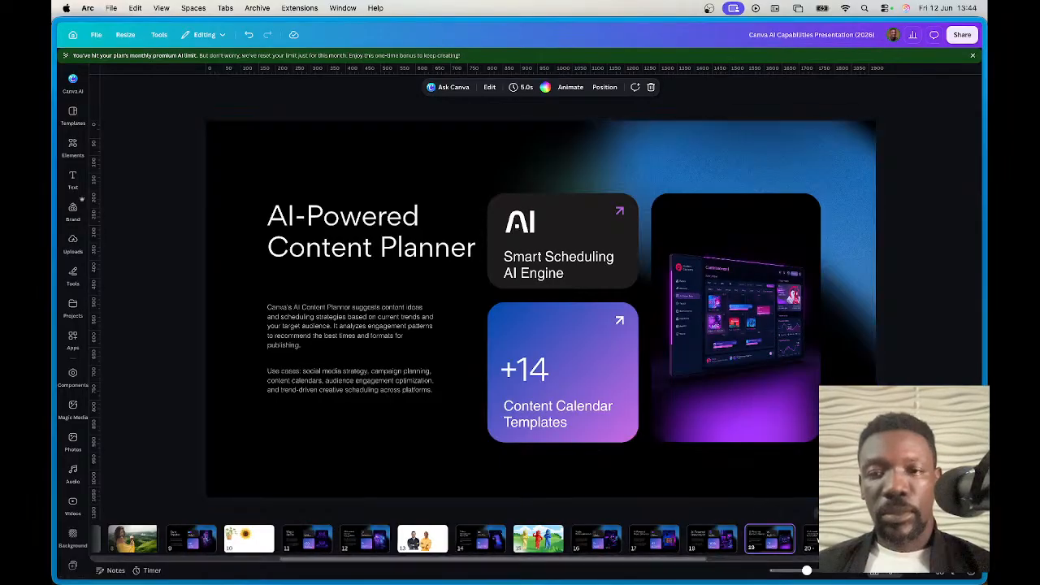
pyautogui.click(824, 538)
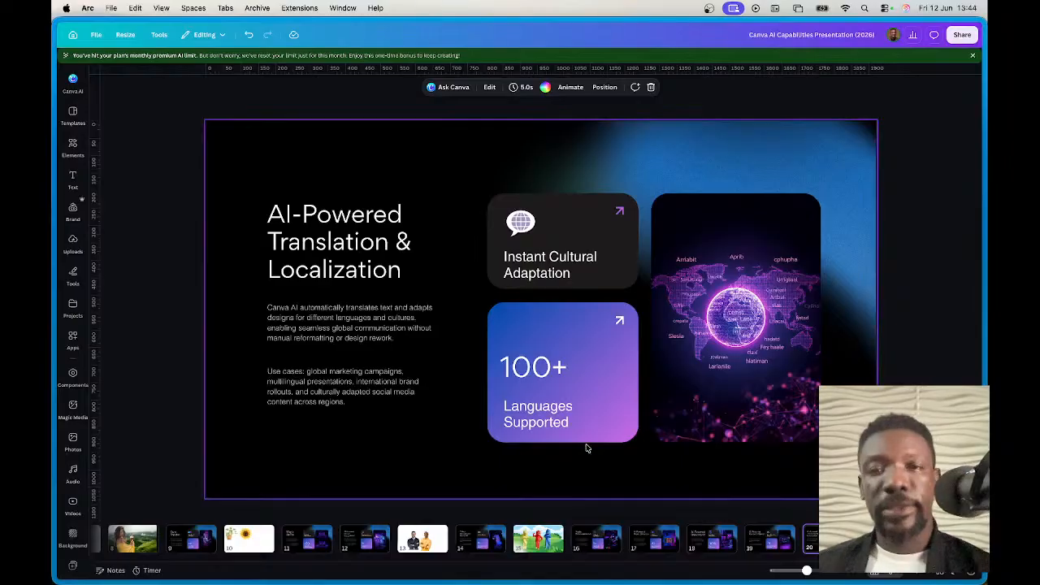
pyautogui.click(355, 246)
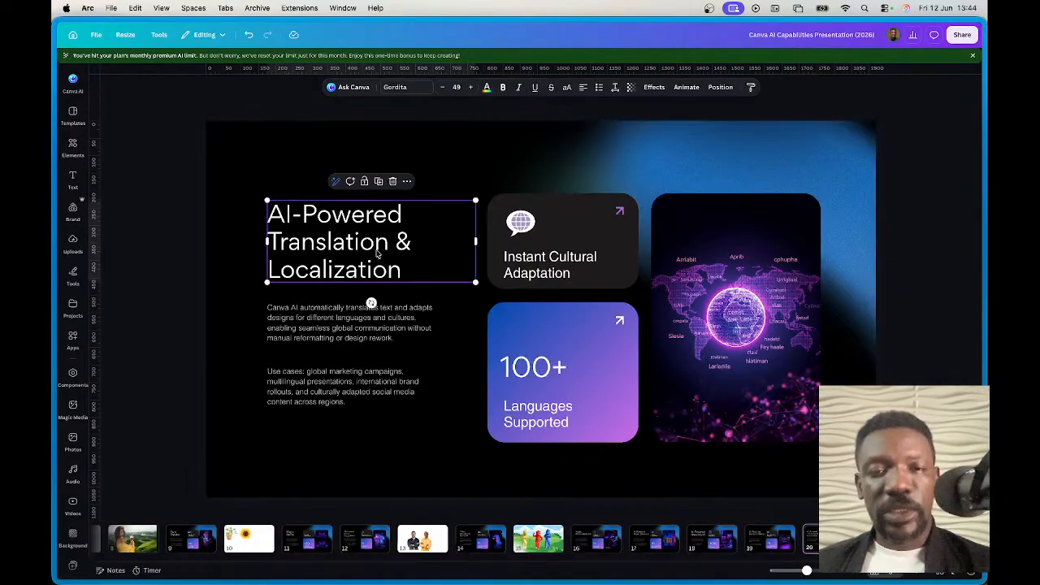
# Step: Look through the heading's options, its Magic Write actions and the text styles for a way to translate it
pyautogui.rightClick(340, 218)
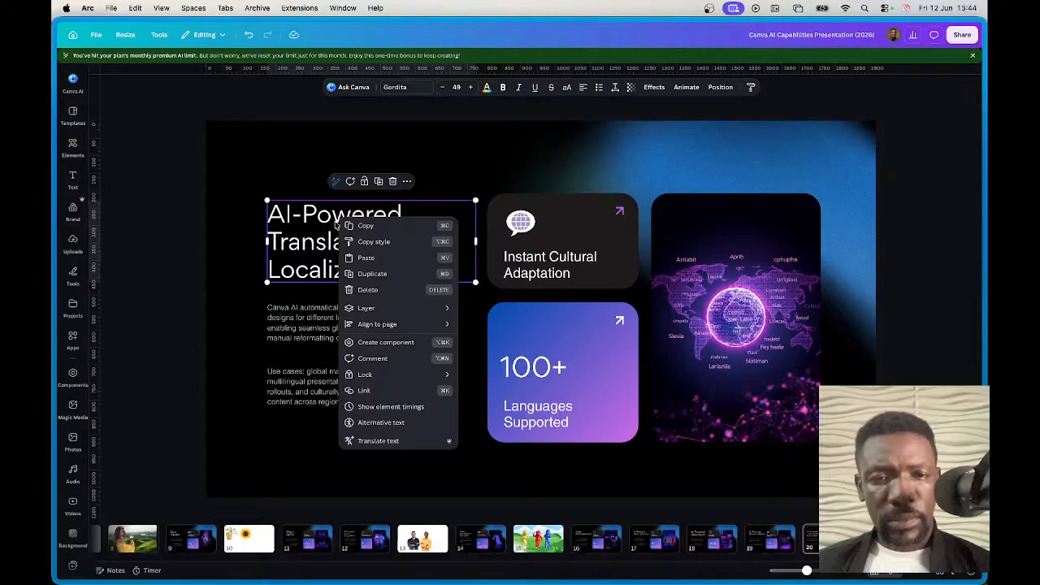
pyautogui.click(284, 236)
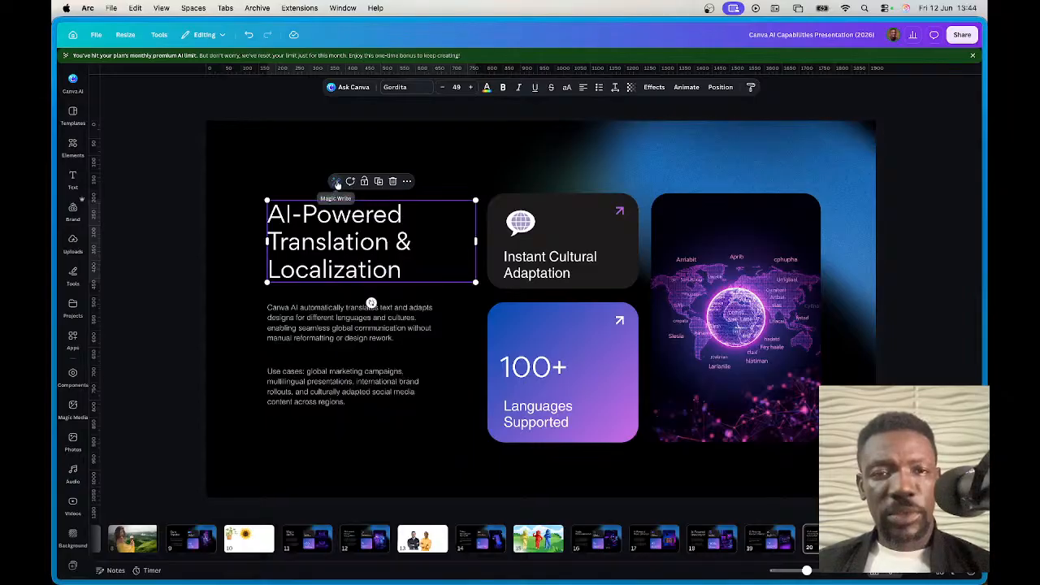
pyautogui.click(337, 182)
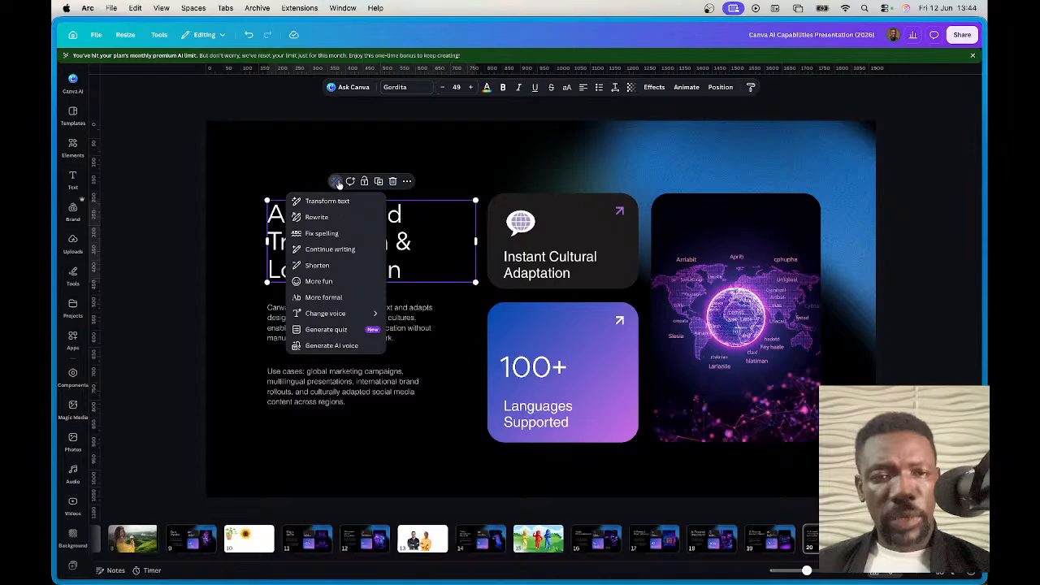
pyautogui.click(71, 184)
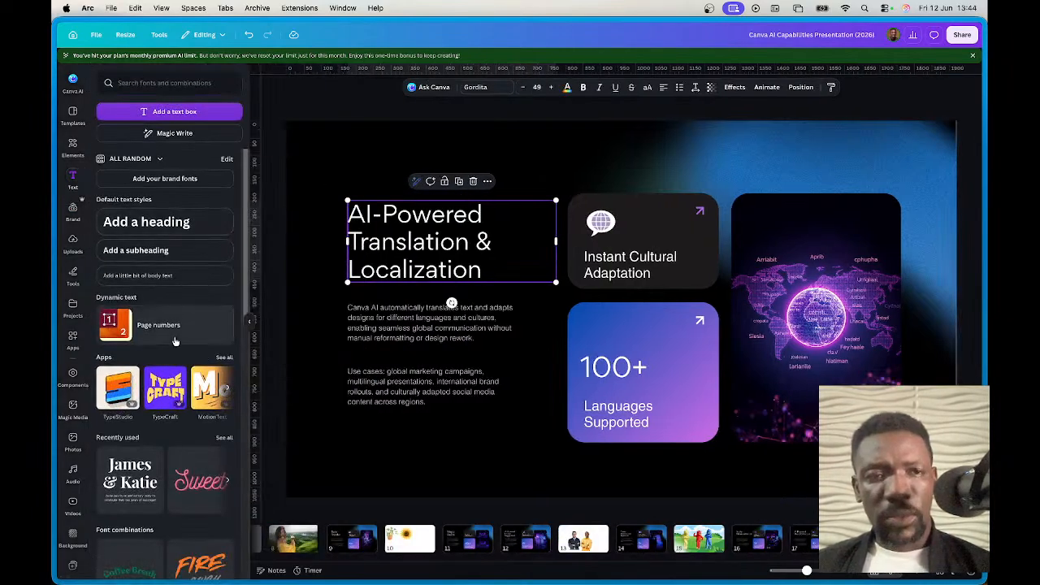
pyautogui.scroll(-5, 180, 333)
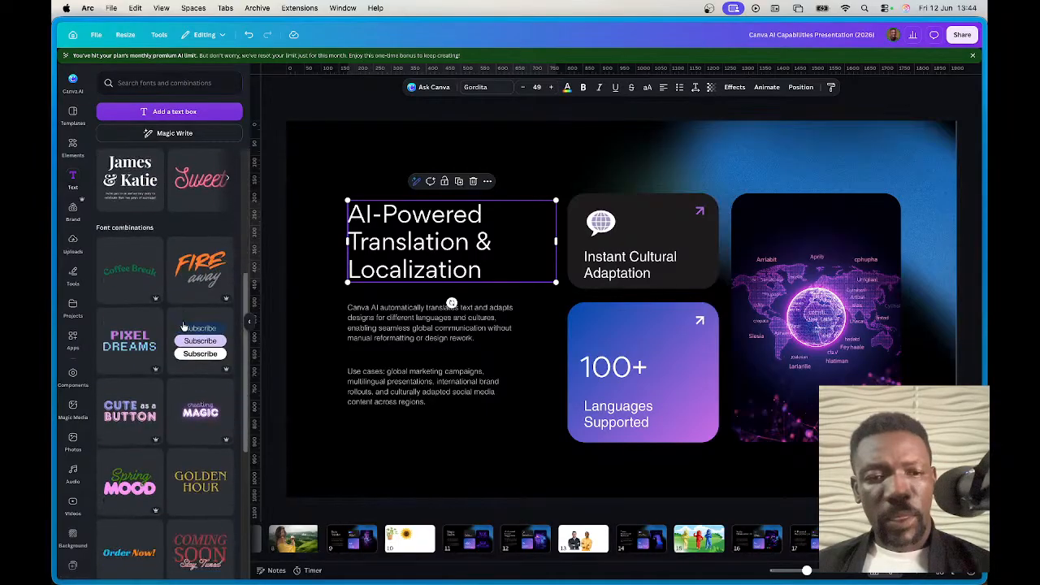
pyautogui.scroll(2, 183, 327)
# Step: Transform the heading "AI-Powered Translation & Localization" with the Magic Write prompt "change to french" and replace the original text with the result
pyautogui.doubleClick(491, 239)
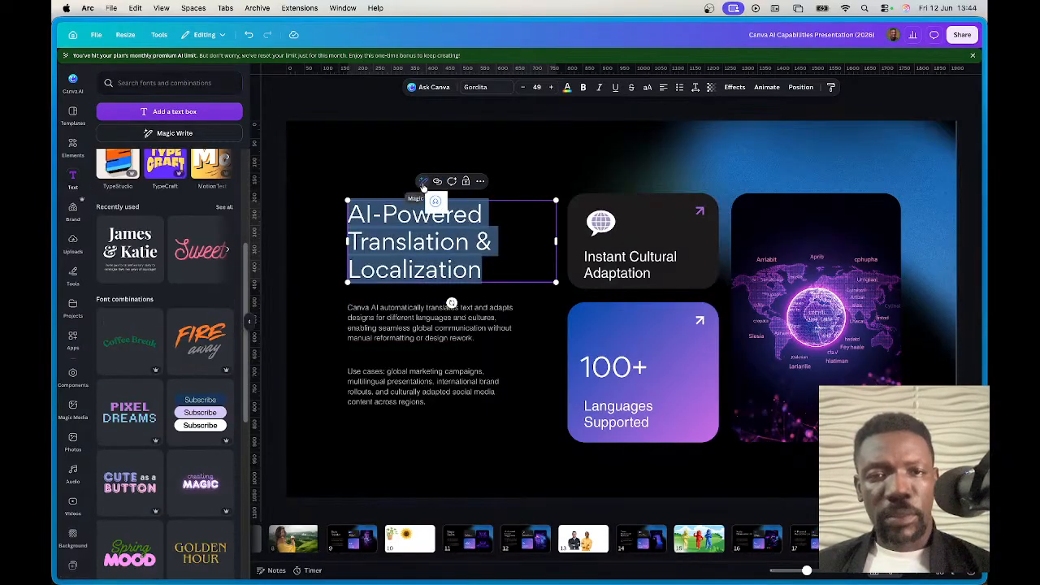
pyautogui.click(424, 185)
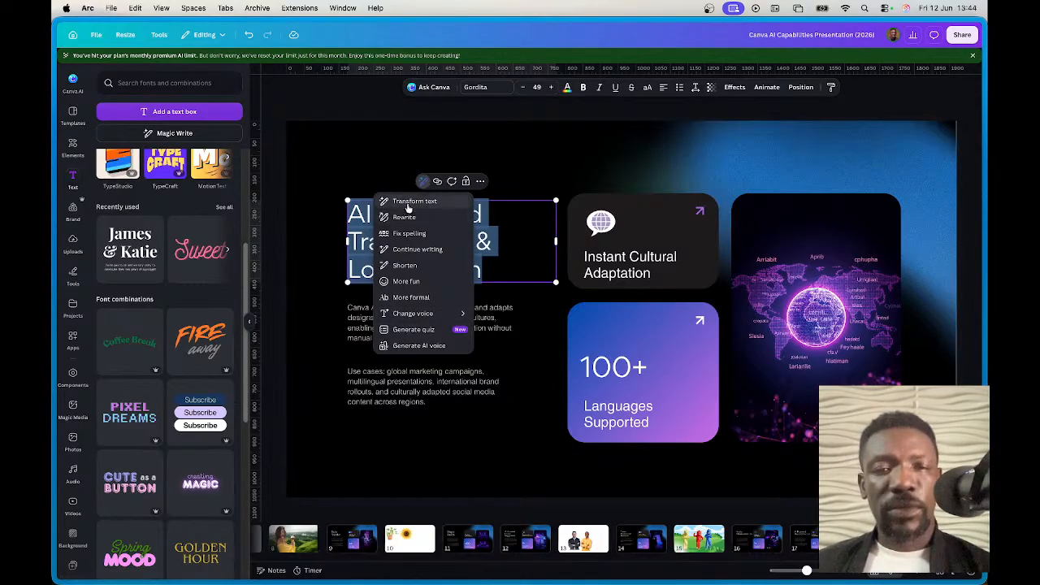
pyautogui.click(408, 204)
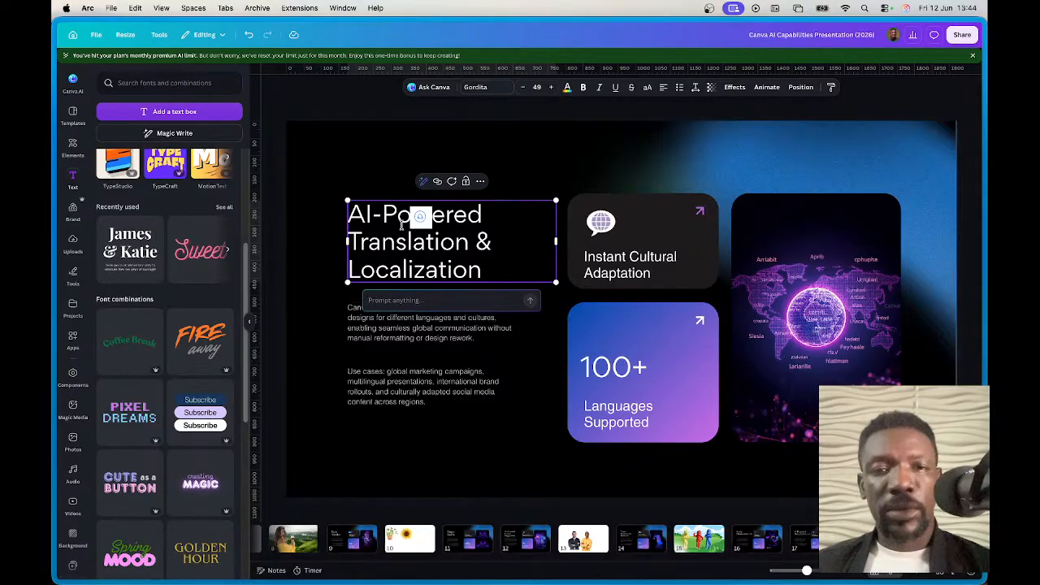
pyautogui.click(417, 301)
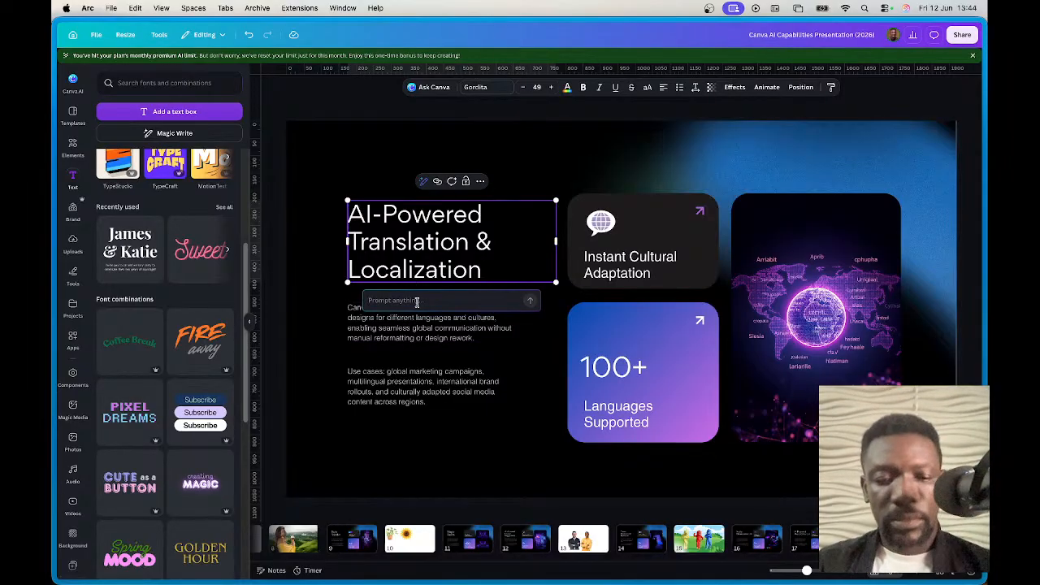
pyautogui.write('change to french')
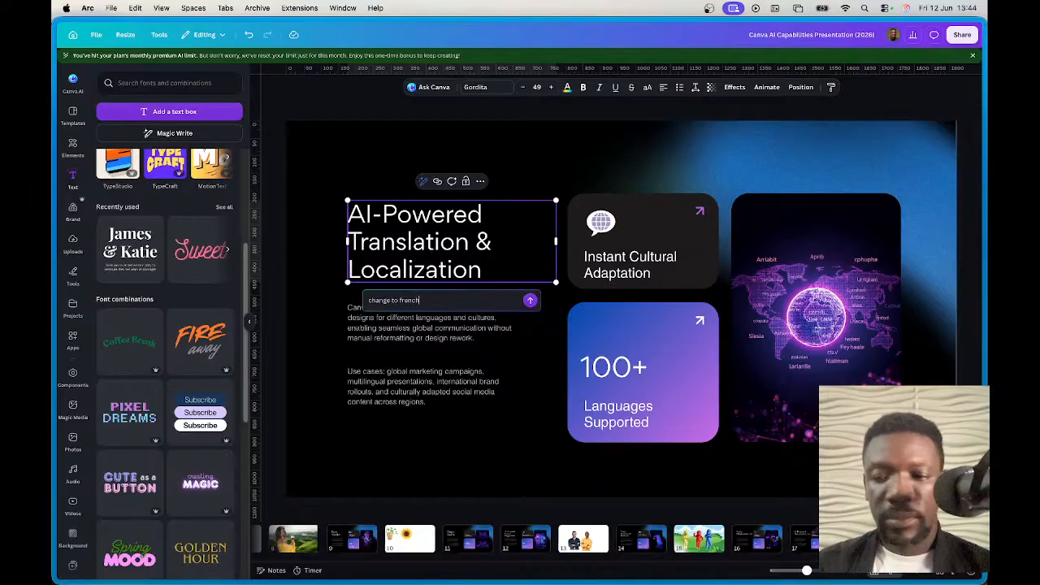
pyautogui.press('Return')
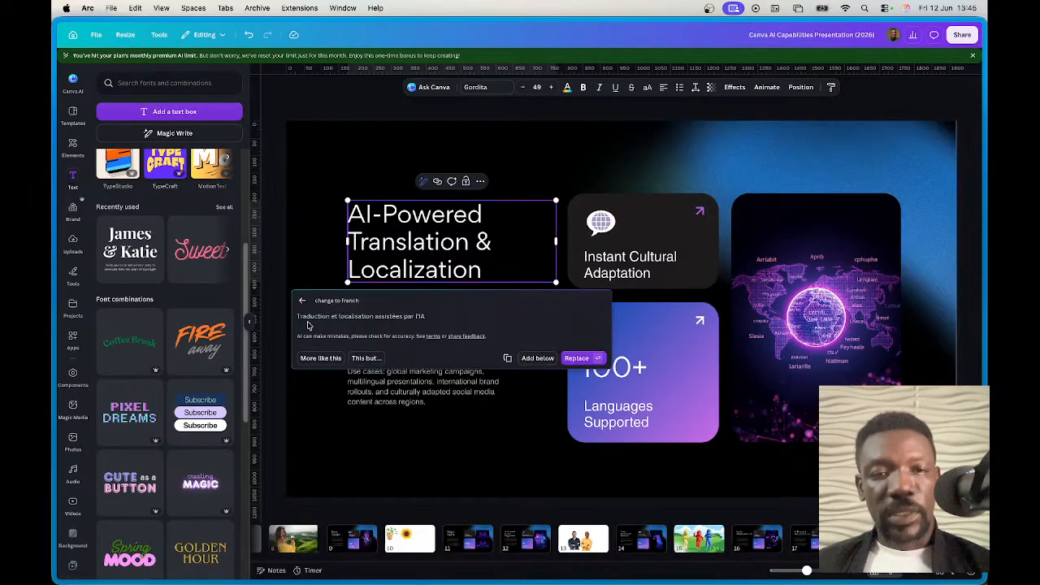
pyautogui.click(578, 358)
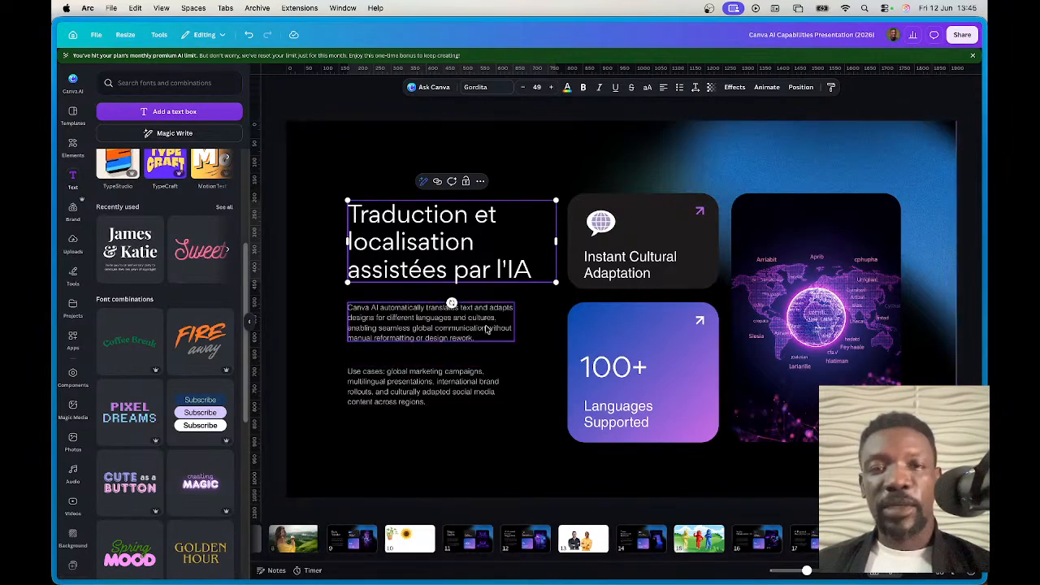
# Step: Transform the French heading with the prompt "change to igbo", replace it with the result and move it up clear of the paragraph below
pyautogui.click(423, 181)
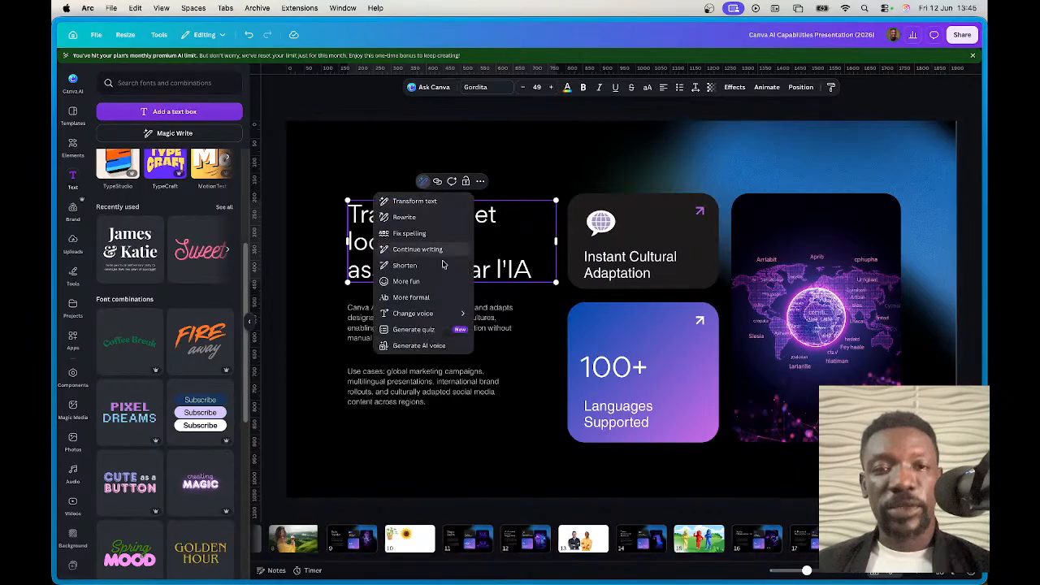
pyautogui.click(411, 201)
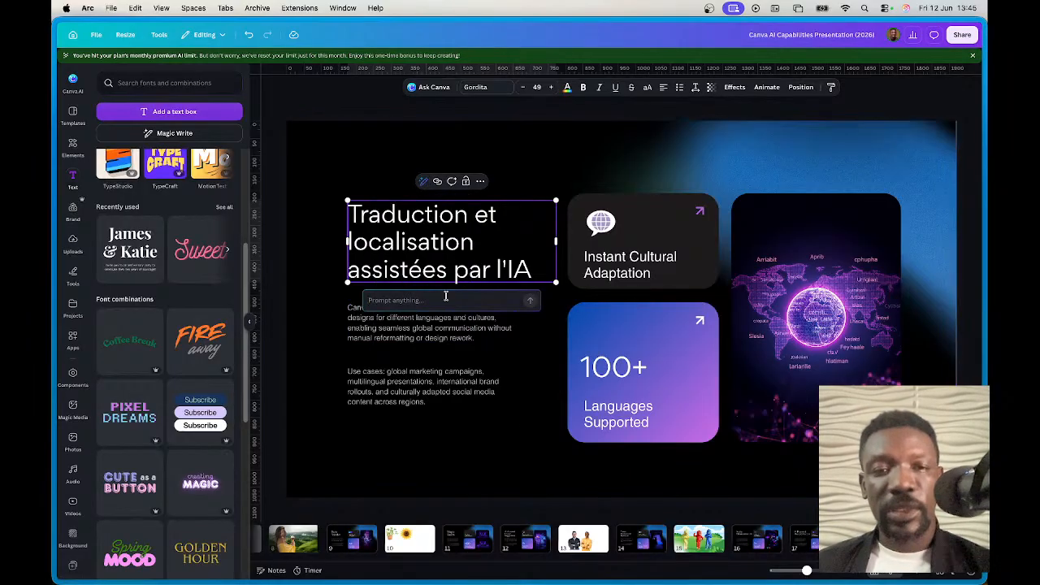
pyautogui.write('change to igbo')
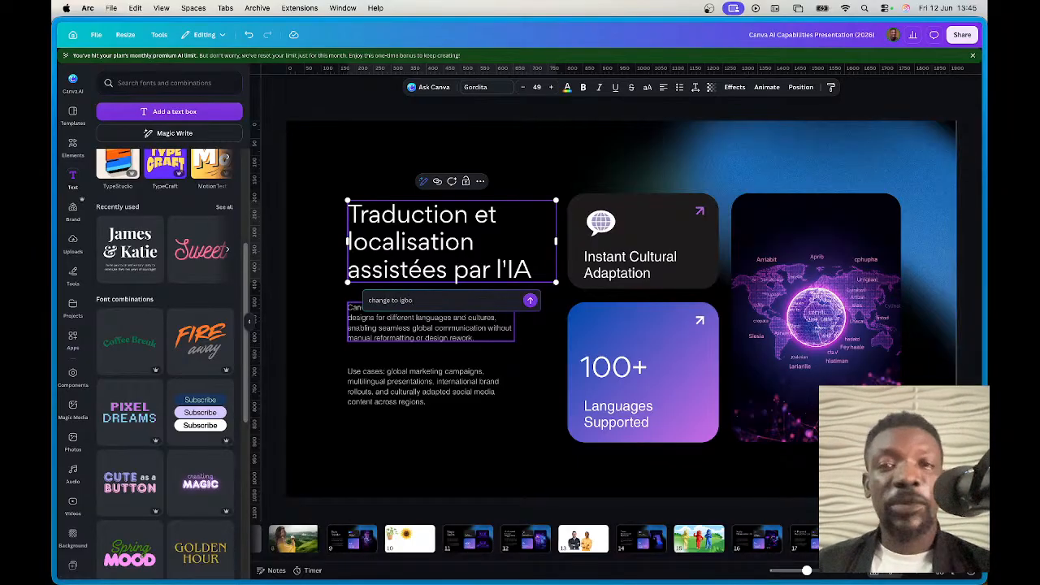
pyautogui.press('Return')
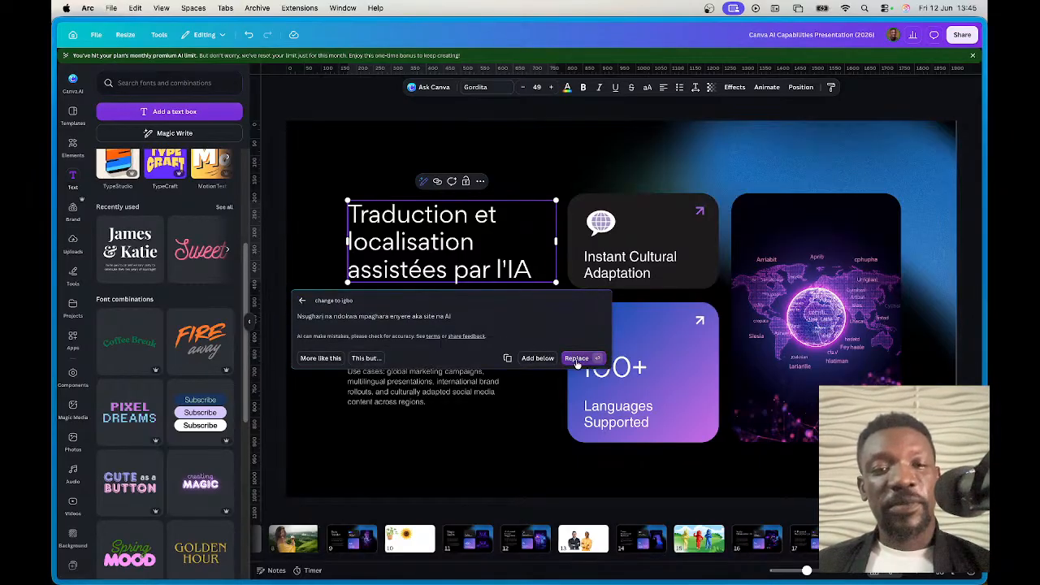
pyautogui.click(577, 360)
pyautogui.click(616, 266)
pyautogui.click(435, 248)
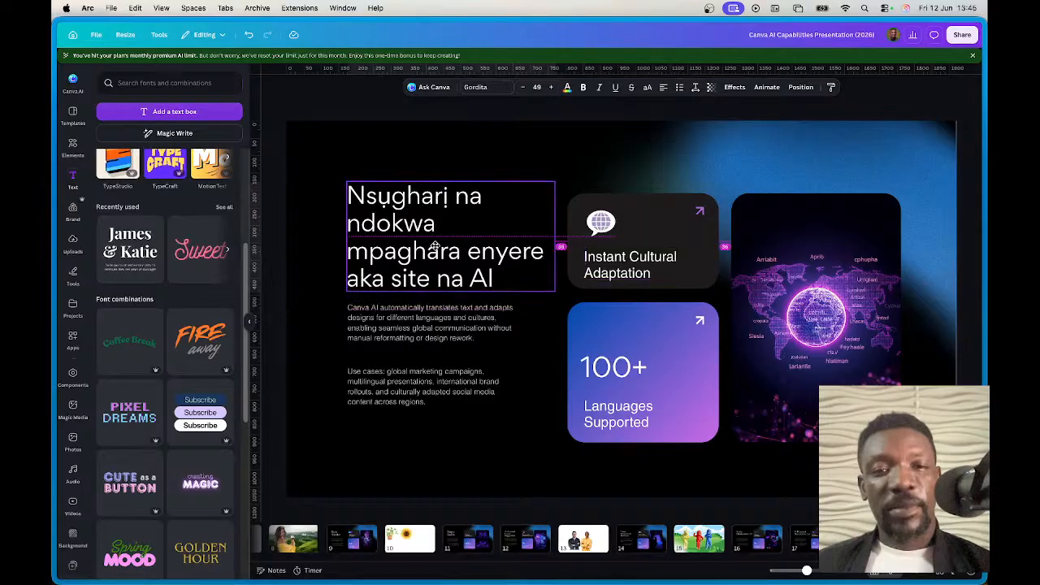
pyautogui.click(436, 247)
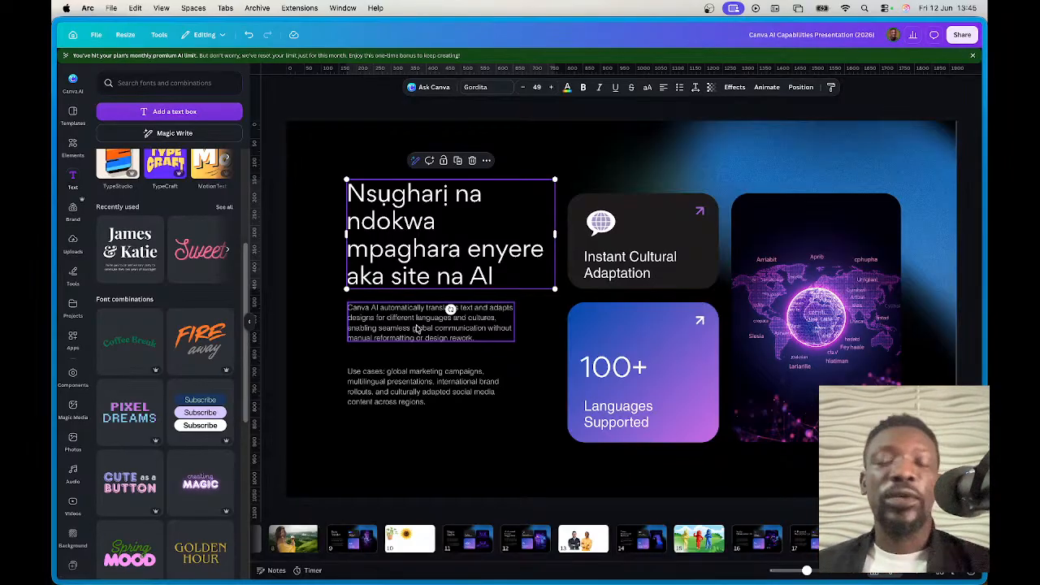
# Step: Look through the pages from the dancers scene to the content planner and return to the translated heading on page 20
pyautogui.click(746, 543)
pyautogui.click(806, 543)
pyautogui.press('Right')
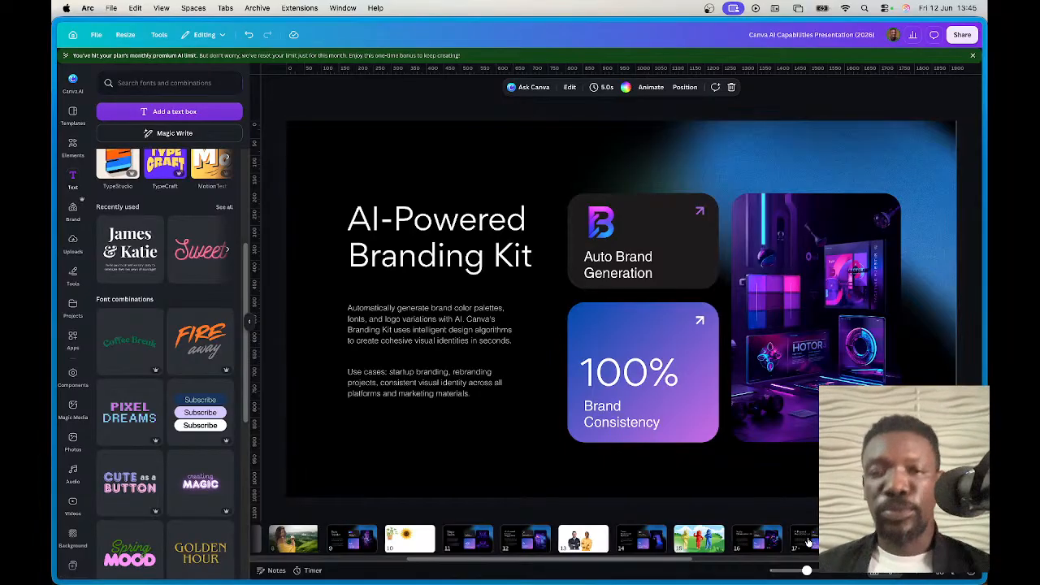
pyautogui.press('Right')
pyautogui.press('Left')
pyautogui.press('Left')
pyautogui.press('Left')
pyautogui.press('Left')
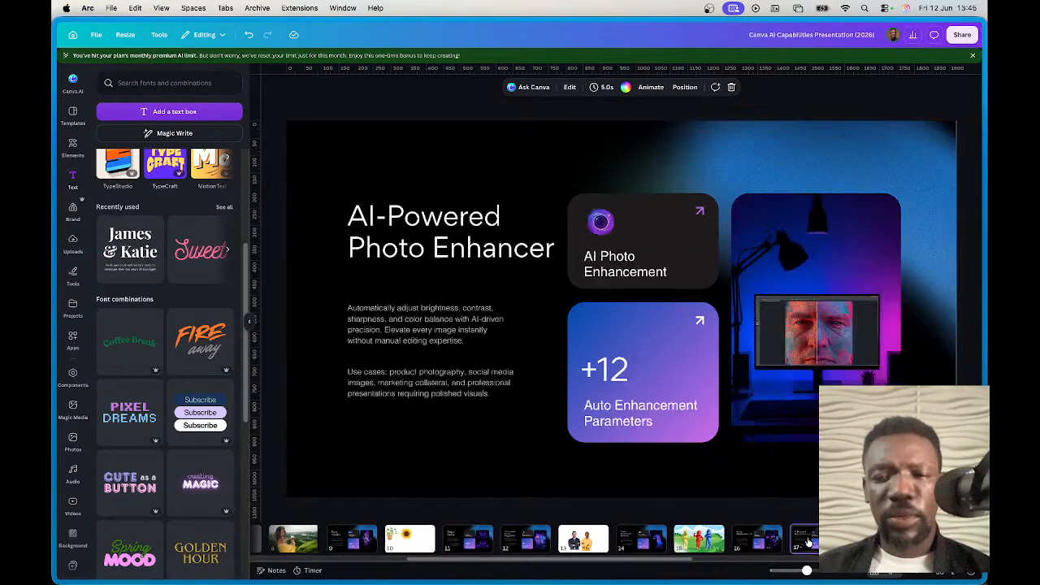
pyautogui.press('Right')
pyautogui.press('Right')
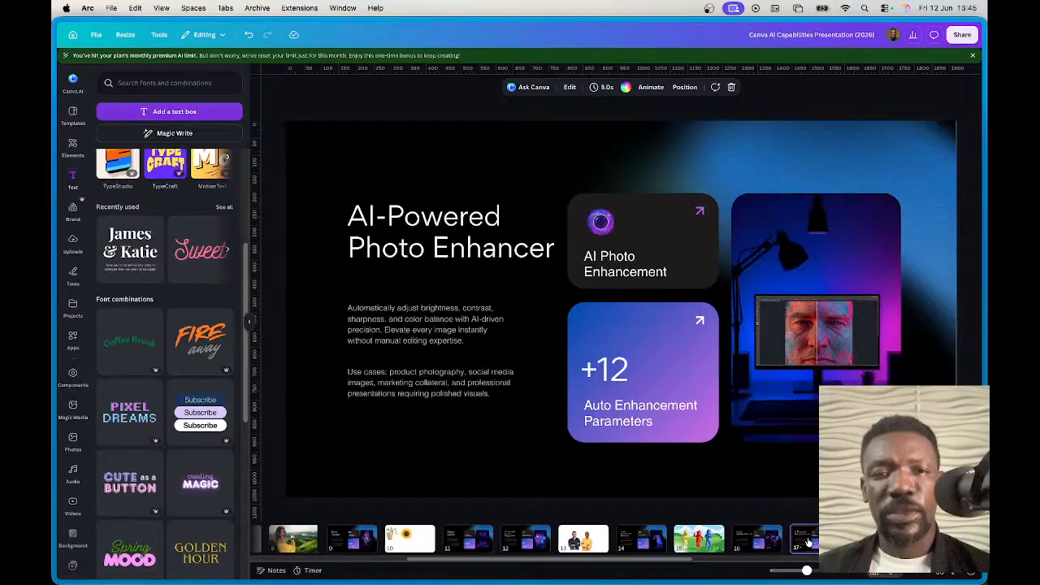
pyautogui.press('Right')
pyautogui.press('Left')
pyautogui.press('Left')
pyautogui.press('Left')
pyautogui.press('Left')
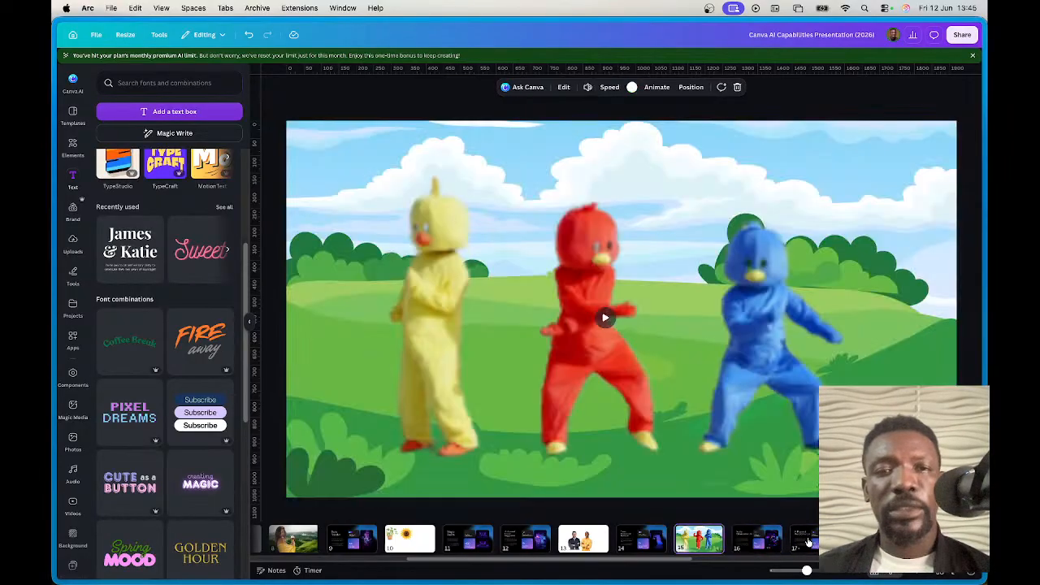
pyautogui.press('Right')
pyautogui.press('Right')
pyautogui.press('Right')
pyautogui.press('Right')
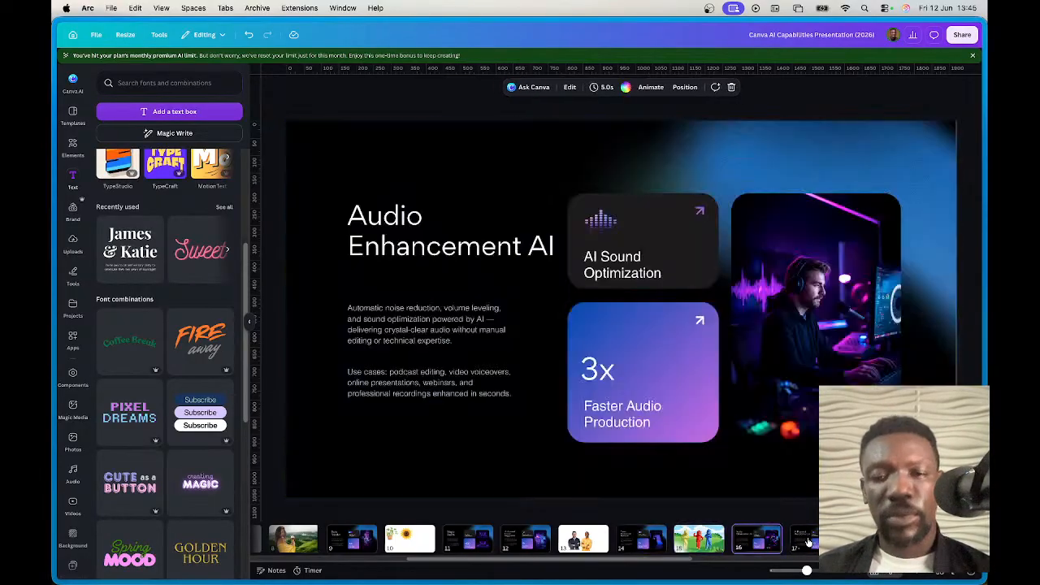
pyautogui.press('Right')
pyautogui.press('Right')
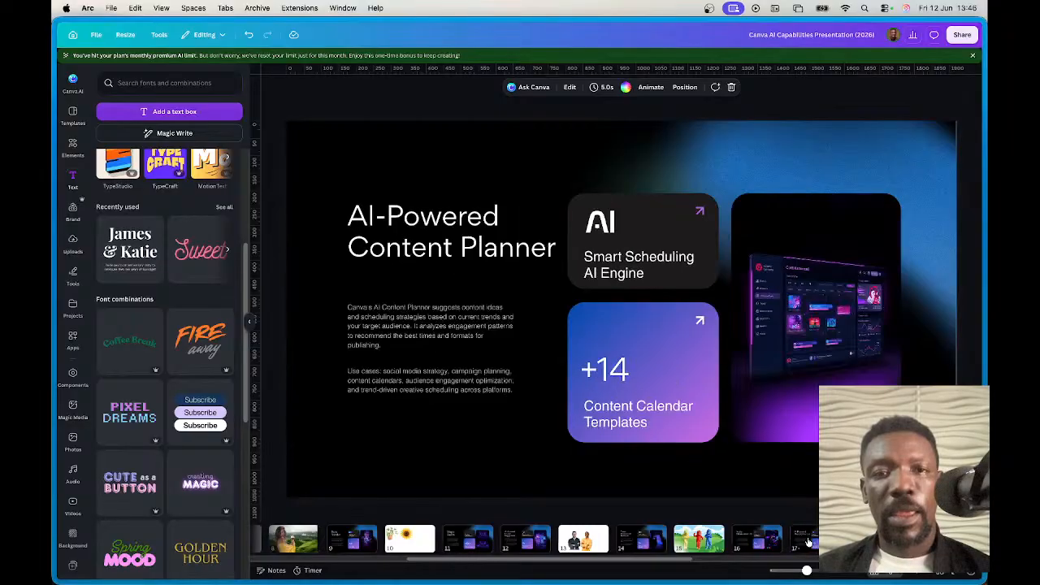
pyautogui.click(455, 243)
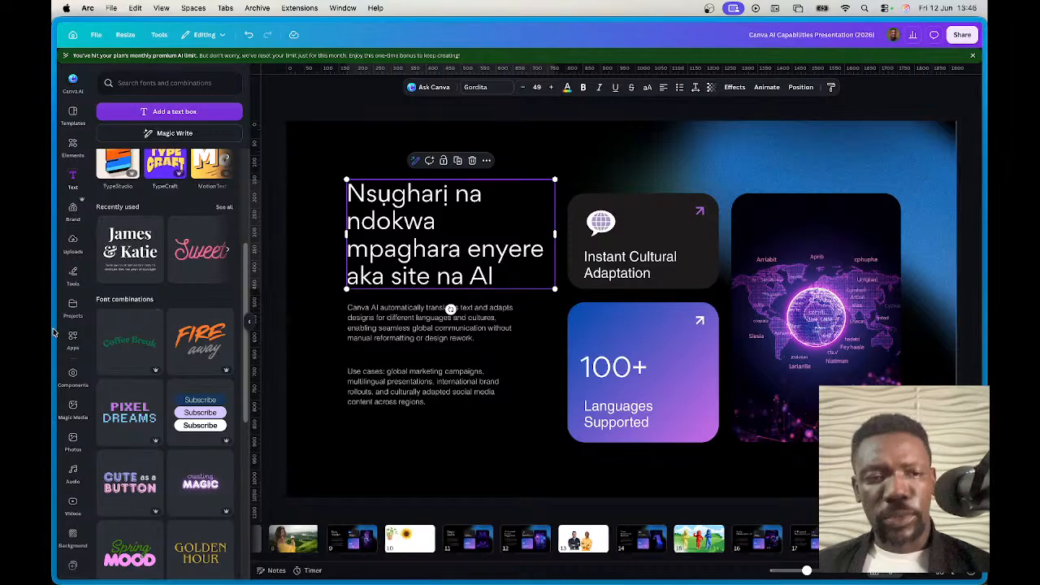
# Step: Switch to the split view with the "Modern Redesign (Same Content)" design, widen the design's pane and open its page 1
pyautogui.moveTo(53, 331)
pyautogui.click(123, 368)
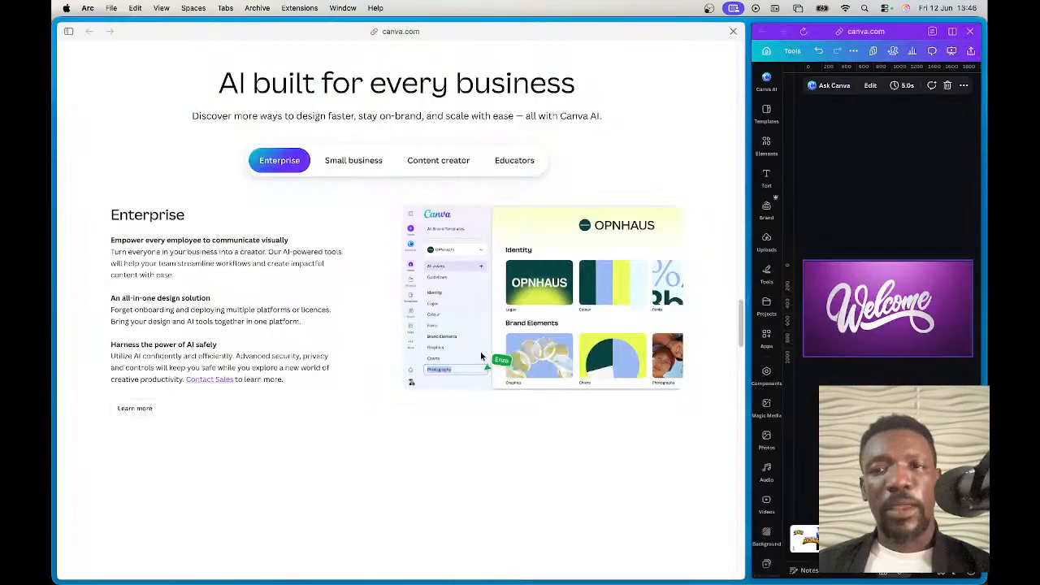
pyautogui.moveTo(748, 347); pyautogui.dragTo(94, 333)
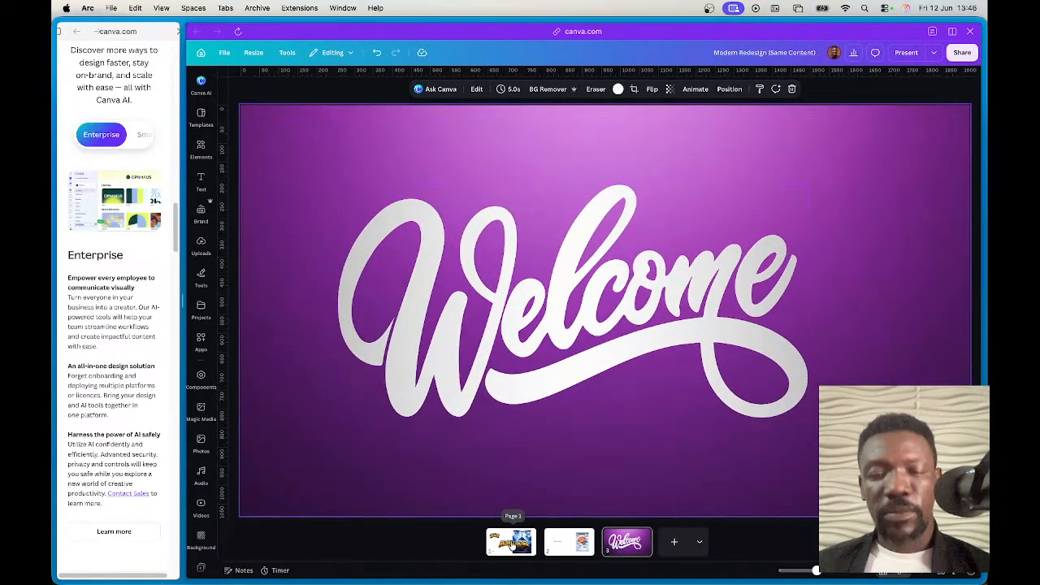
pyautogui.click(514, 542)
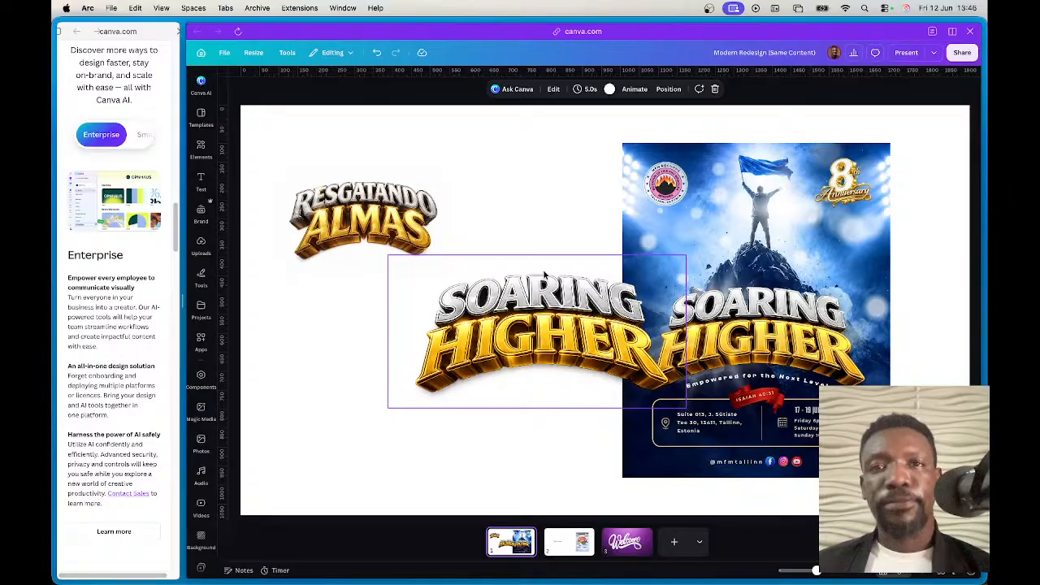
# Step: Move the standalone "SOARING HIGHER" title clear of the flyer and arrange it below the "RESGATANDO ALMAS" title
pyautogui.moveTo(572, 321); pyautogui.dragTo(410, 321)
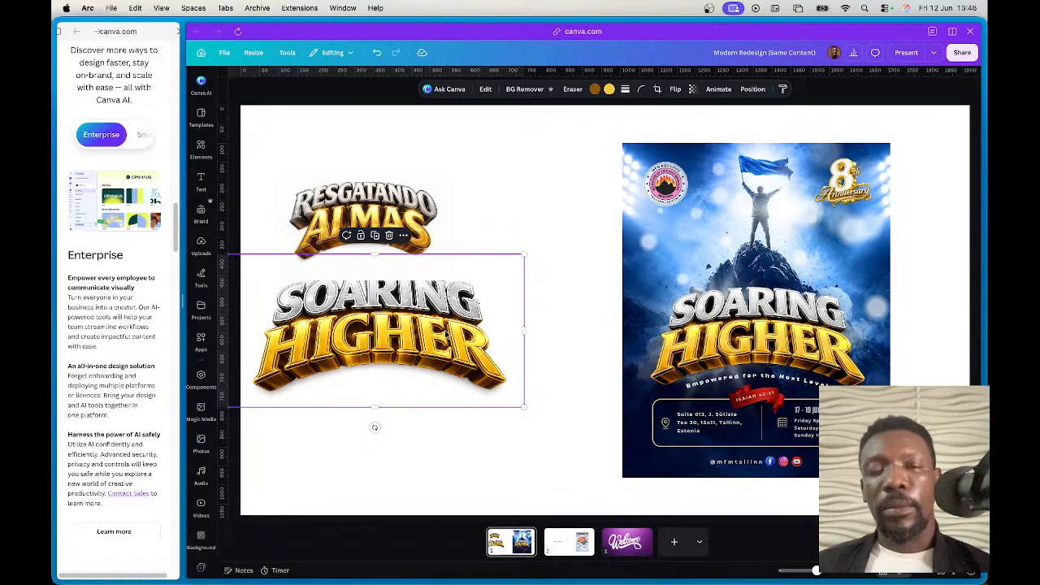
pyautogui.moveTo(376, 203); pyautogui.dragTo(394, 191)
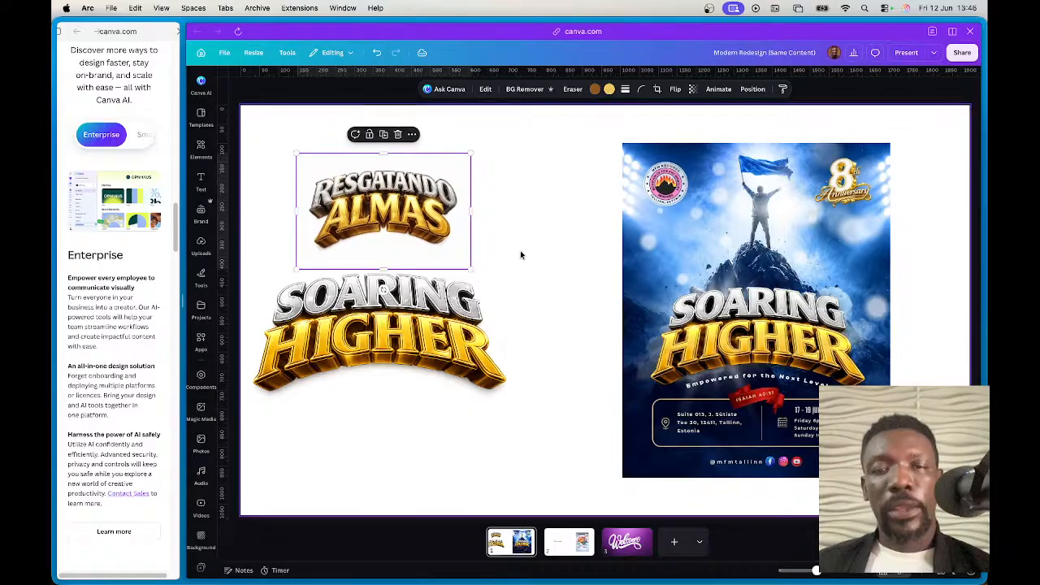
pyautogui.moveTo(439, 335); pyautogui.dragTo(447, 374)
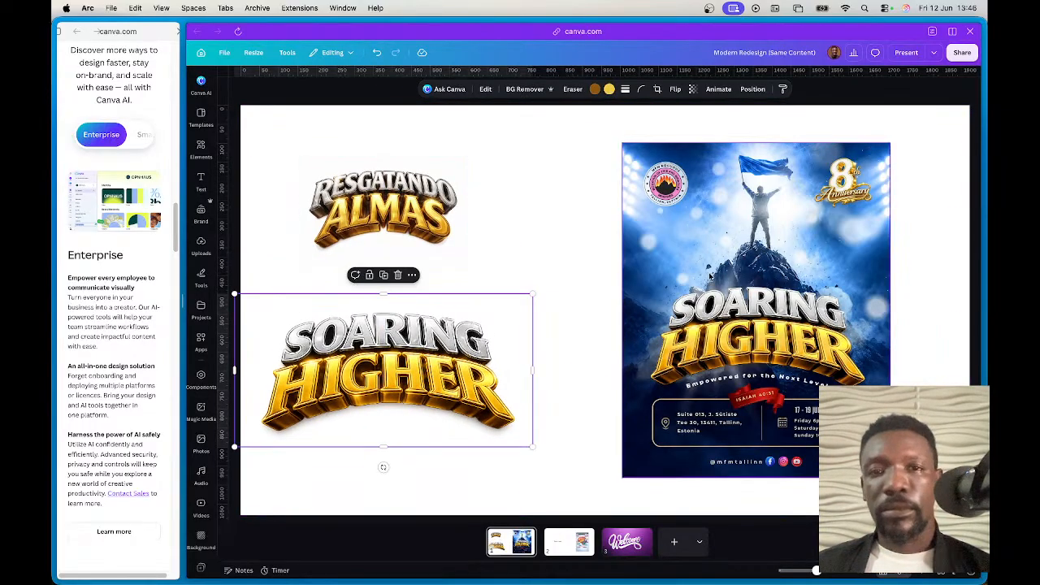
# Step: Split the "SOARING HIGHER" flyer image into separate editable elements with Magic Layers and deselect them
pyautogui.click(764, 321)
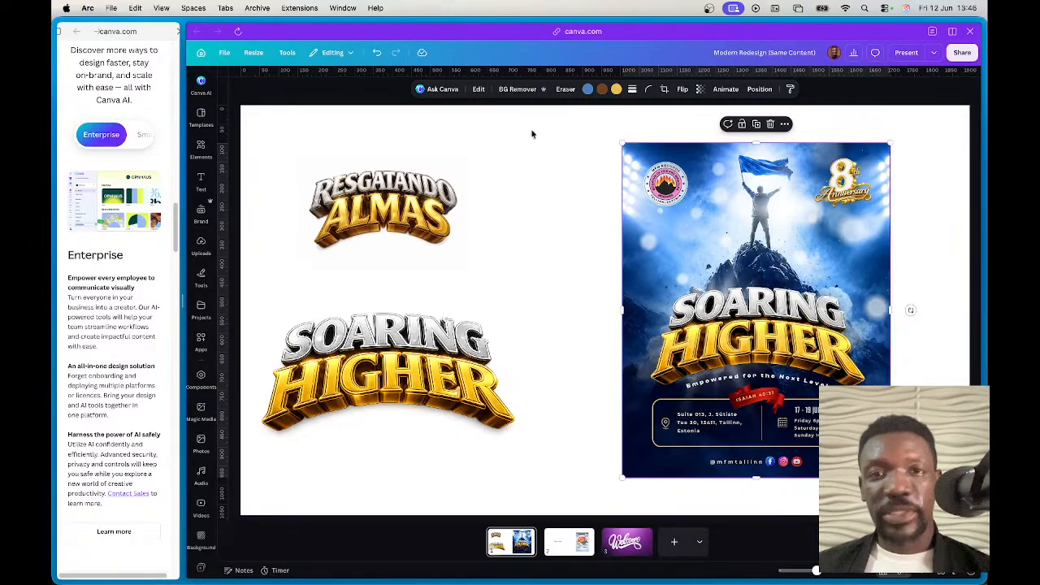
pyautogui.click(478, 90)
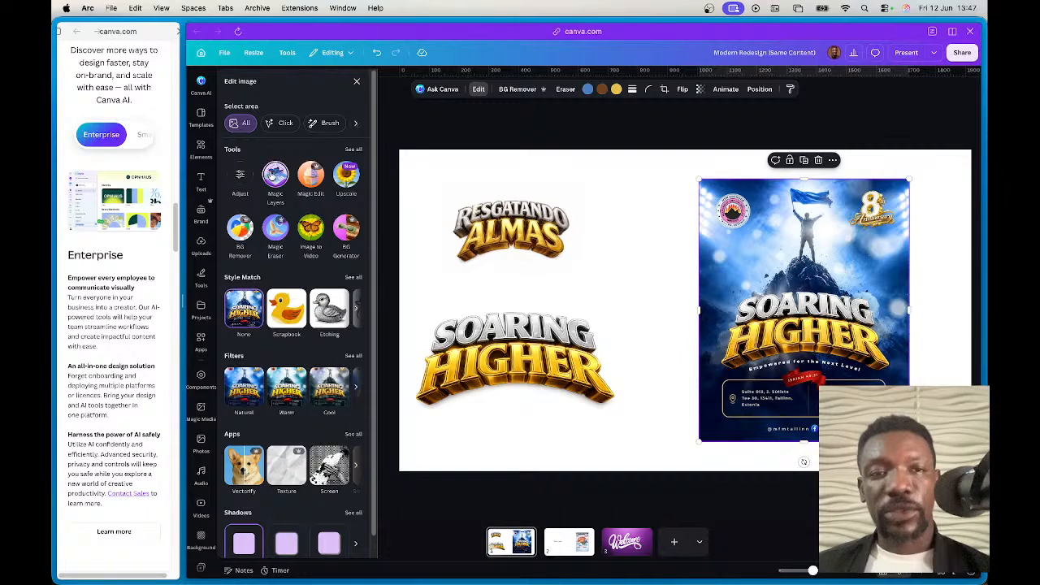
pyautogui.click(273, 175)
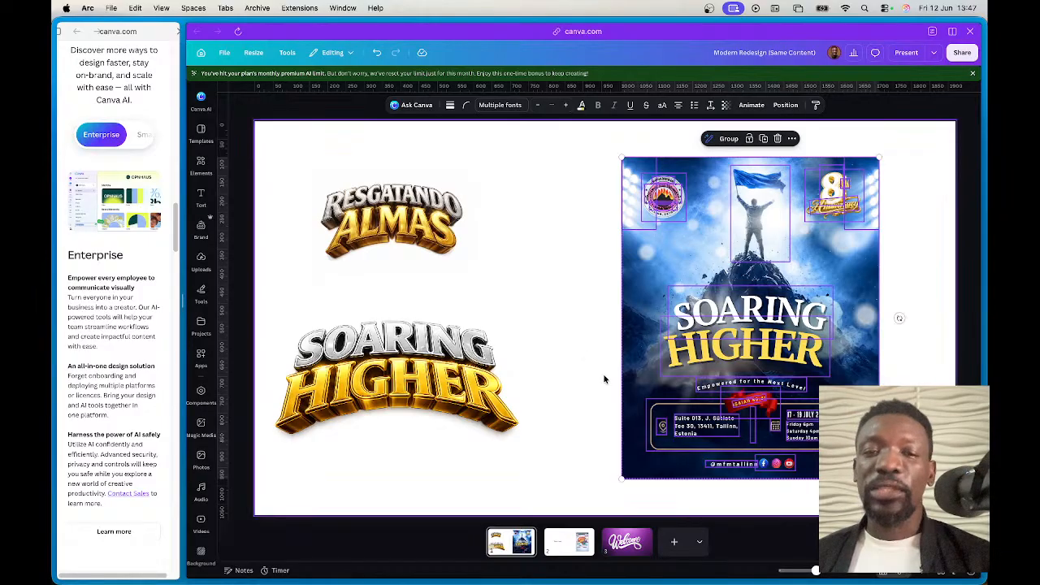
pyautogui.click(555, 259)
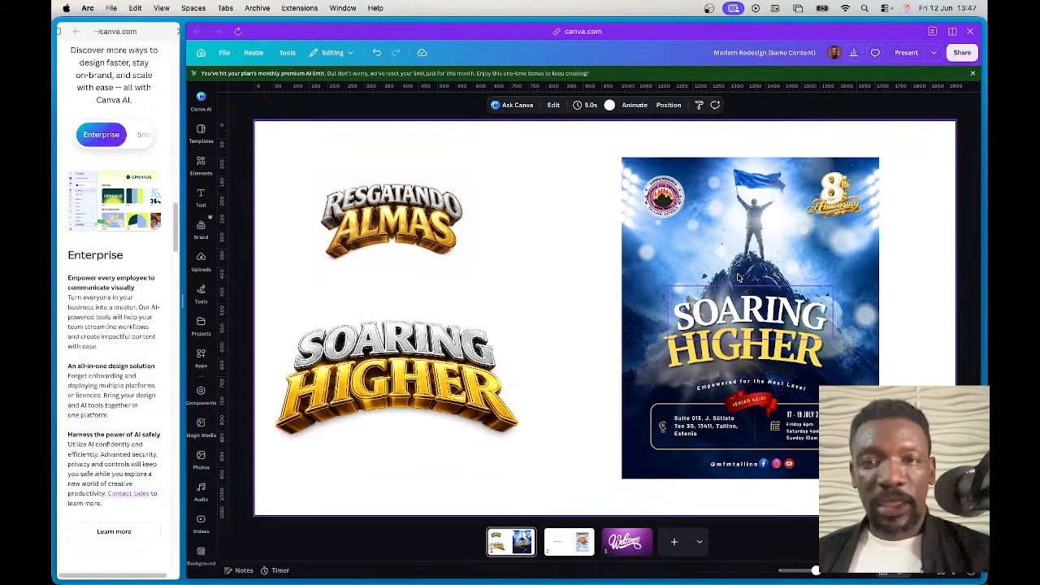
# Step: Copy the separated elements of the layered flyer and undo the Magic Layers split of the original flyer
pyautogui.moveTo(605, 147); pyautogui.dragTo(900, 493)
pyautogui.press('Delete')
pyautogui.press('super+z')
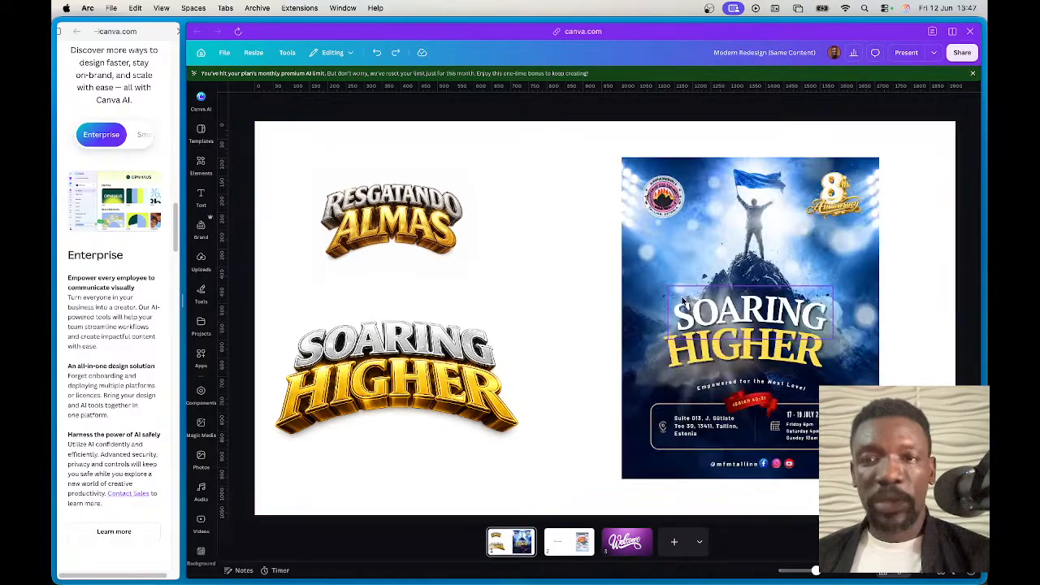
pyautogui.click(520, 378)
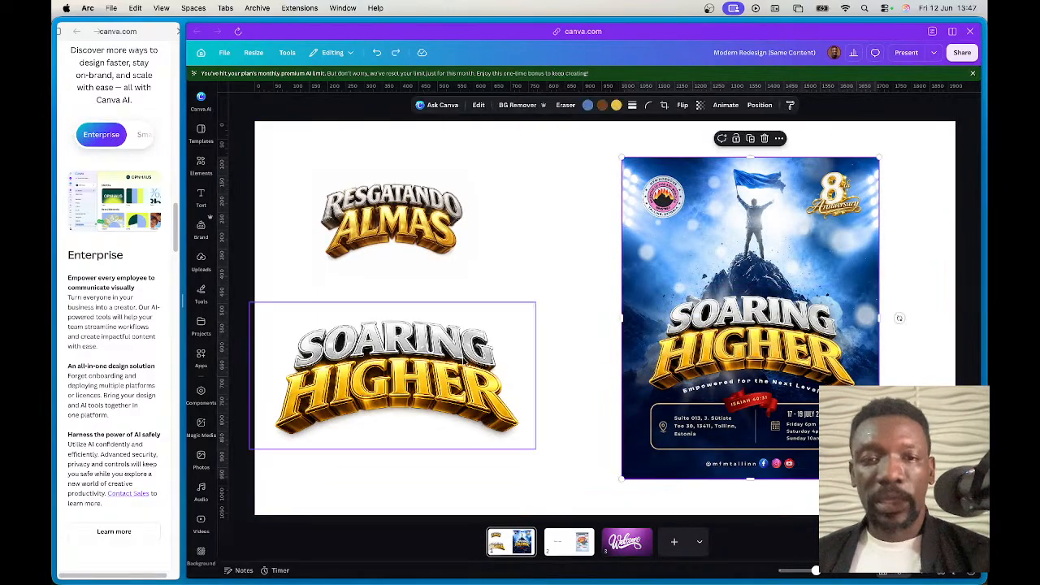
# Step: Shrink and shift the two titles and the original flyer to make room, and paste the layered flyer copy beside it
pyautogui.moveTo(292, 144); pyautogui.dragTo(402, 309)
pyautogui.moveTo(758, 280); pyautogui.dragTo(524, 270)
pyautogui.press('super+v')
pyautogui.moveTo(730, 268); pyautogui.dragTo(778, 260)
pyautogui.click(517, 381)
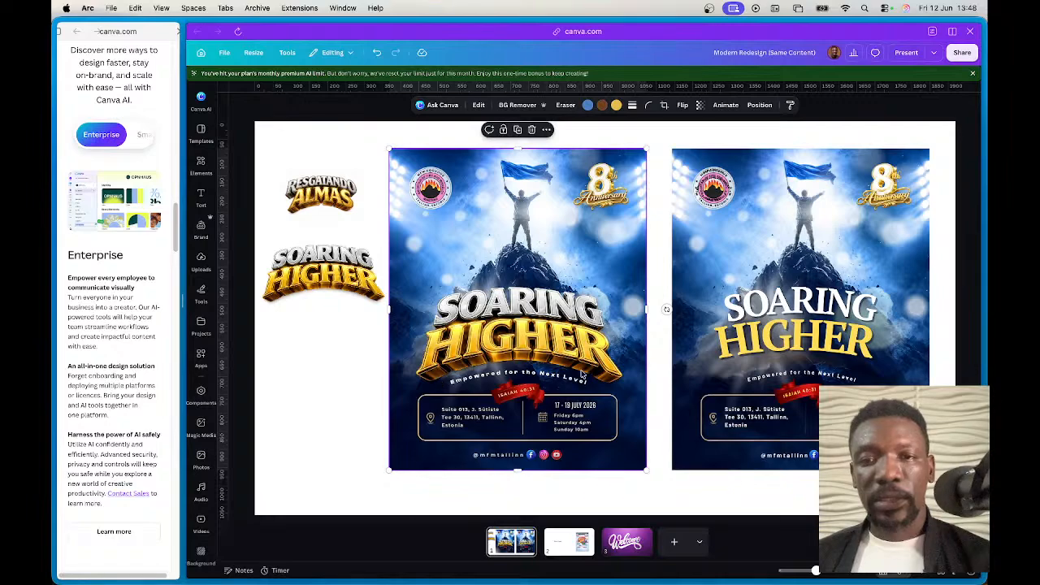
# Step: Change the curved tagline on the layered flyer copy to "Empowered for the first Level" and place it closer under "HIGHER"
pyautogui.click(786, 384)
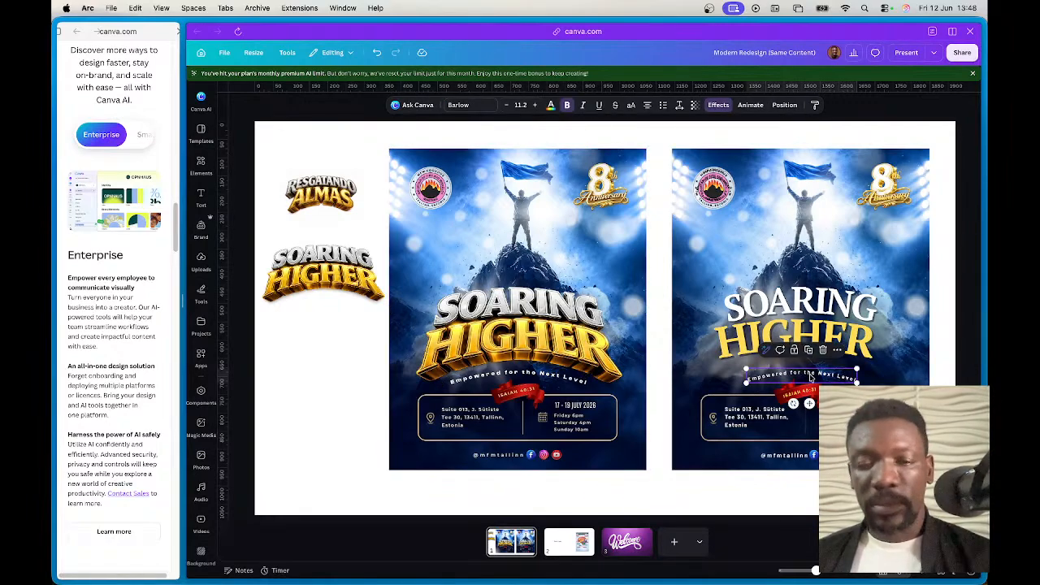
pyautogui.scroll(5, 810, 377)
pyautogui.moveTo(832, 379); pyautogui.dragTo(828, 357)
pyautogui.click(829, 352)
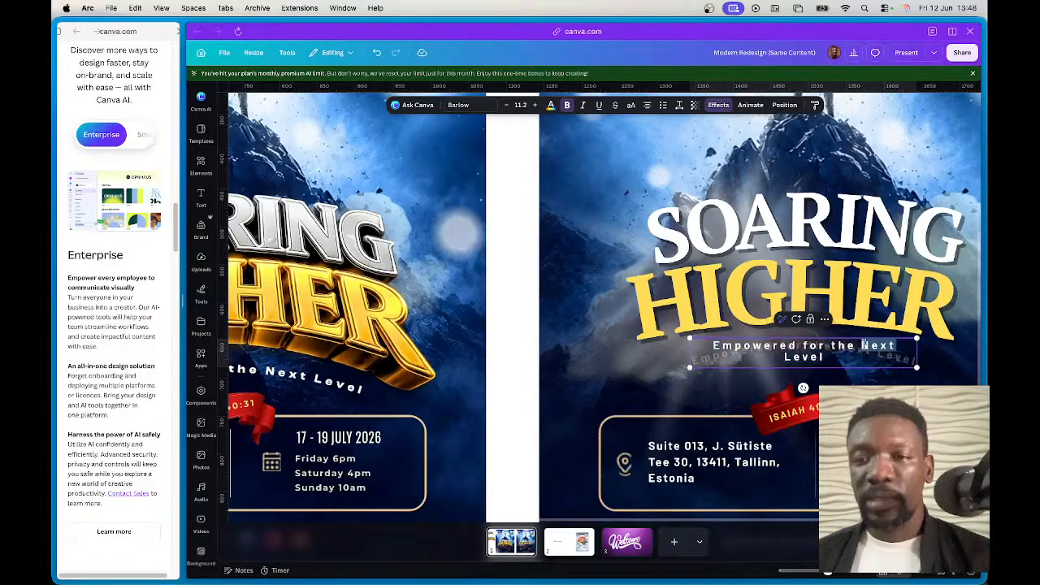
pyautogui.doubleClick(863, 346)
pyautogui.write('first')
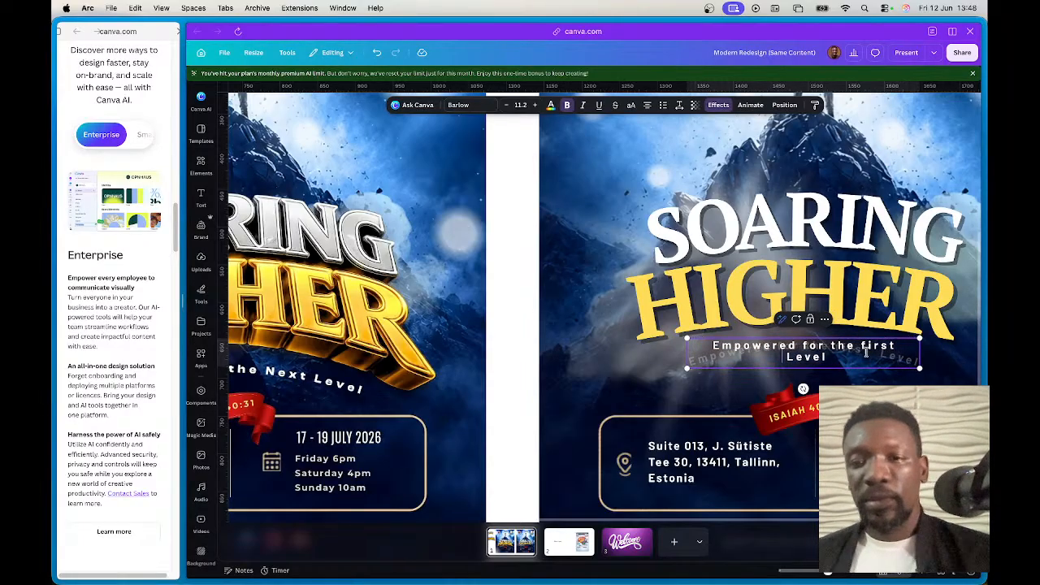
pyautogui.click(893, 294)
pyautogui.click(813, 352)
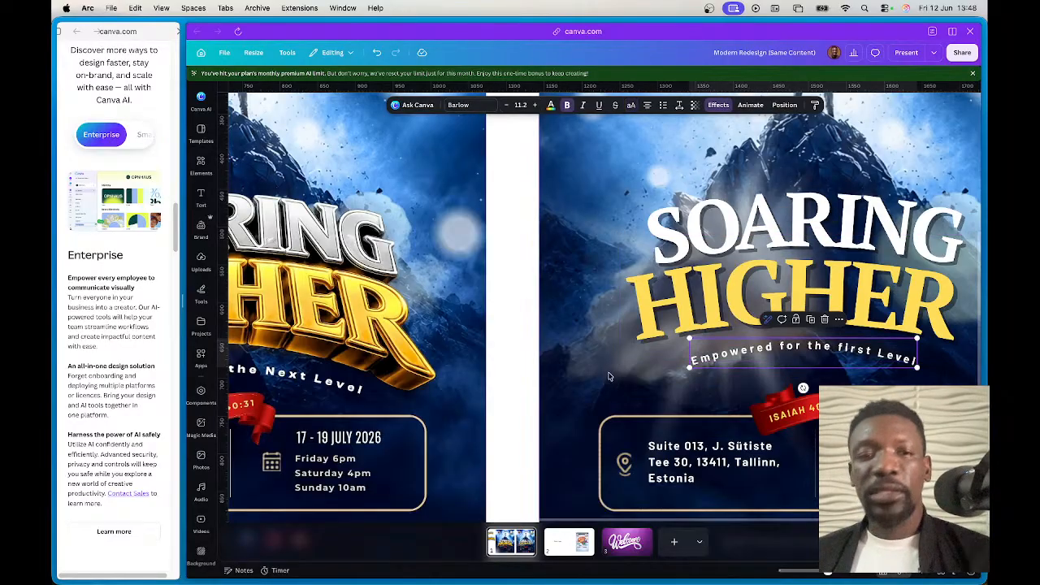
pyautogui.scroll(-10, 776, 408)
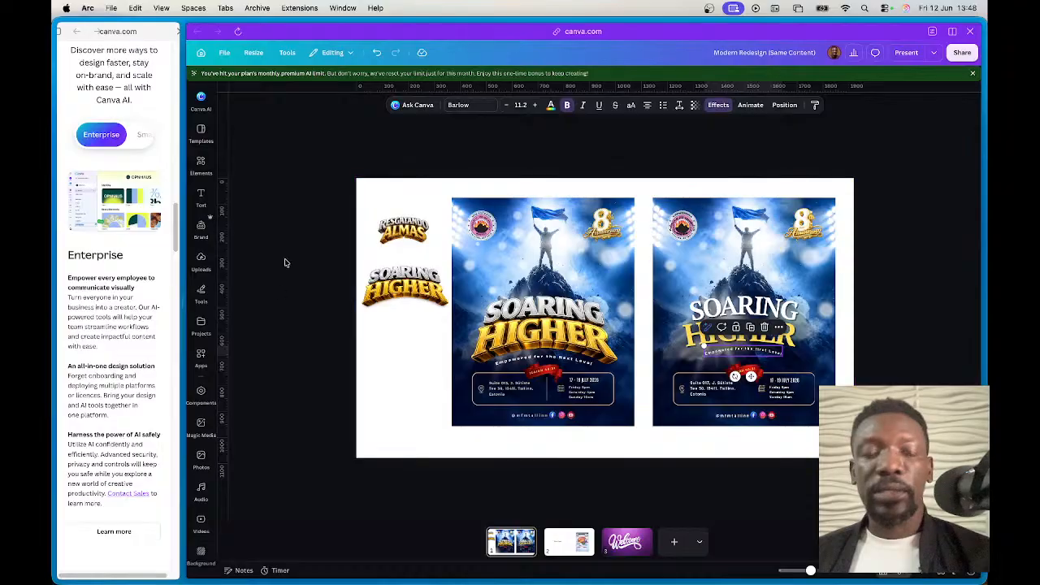
# Step: Switch to Pinterest and search for "monthly quotes"
pyautogui.moveTo(56, 196)
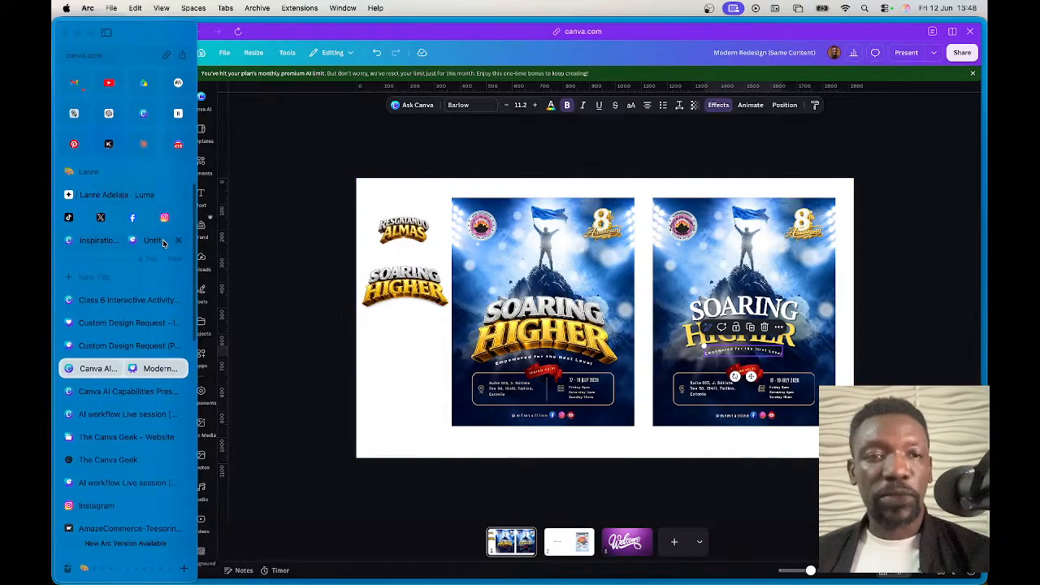
pyautogui.click(74, 146)
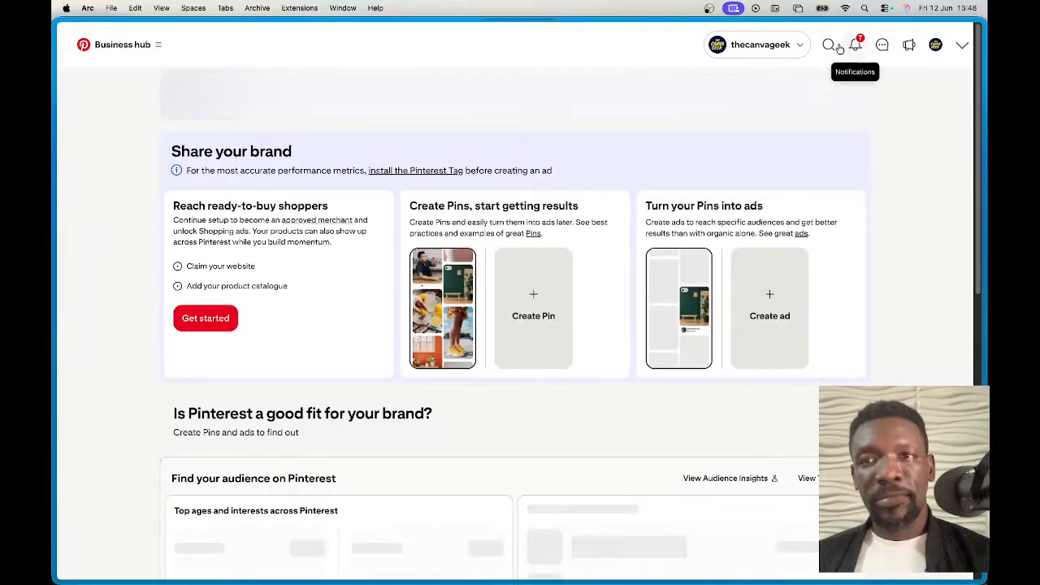
pyautogui.click(828, 45)
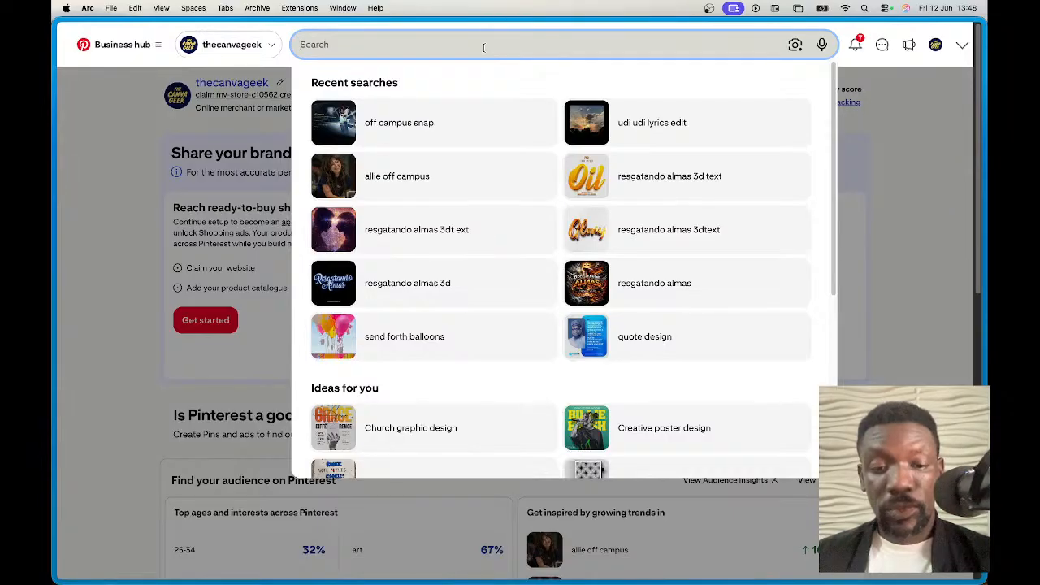
pyautogui.write('mion')
pyautogui.press('BackSpace')
pyautogui.press('BackSpace')
pyautogui.press('BackSpace')
pyautogui.write('onthly quo')
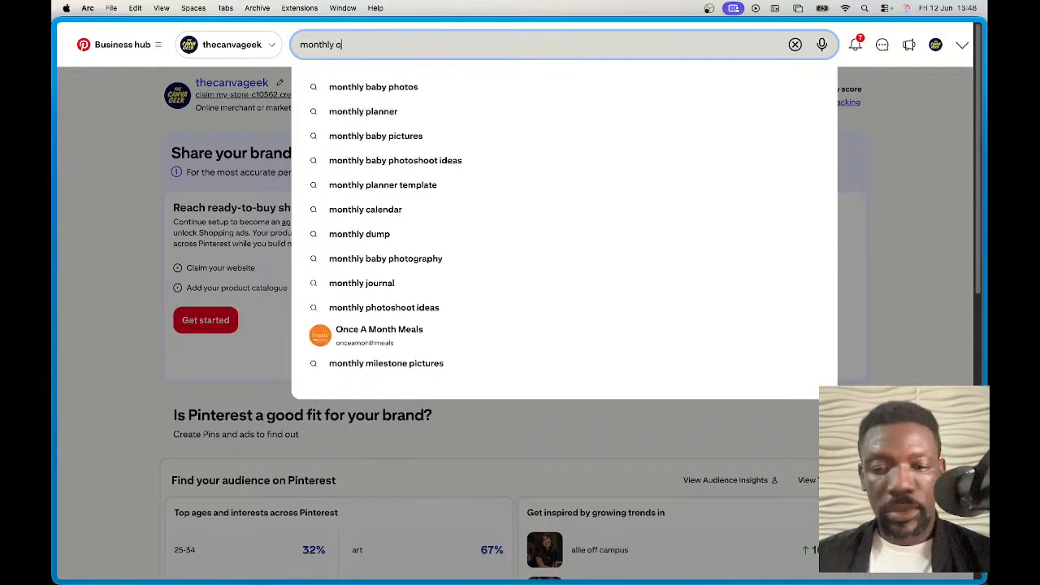
pyautogui.write('tes')
pyautogui.press('Return')
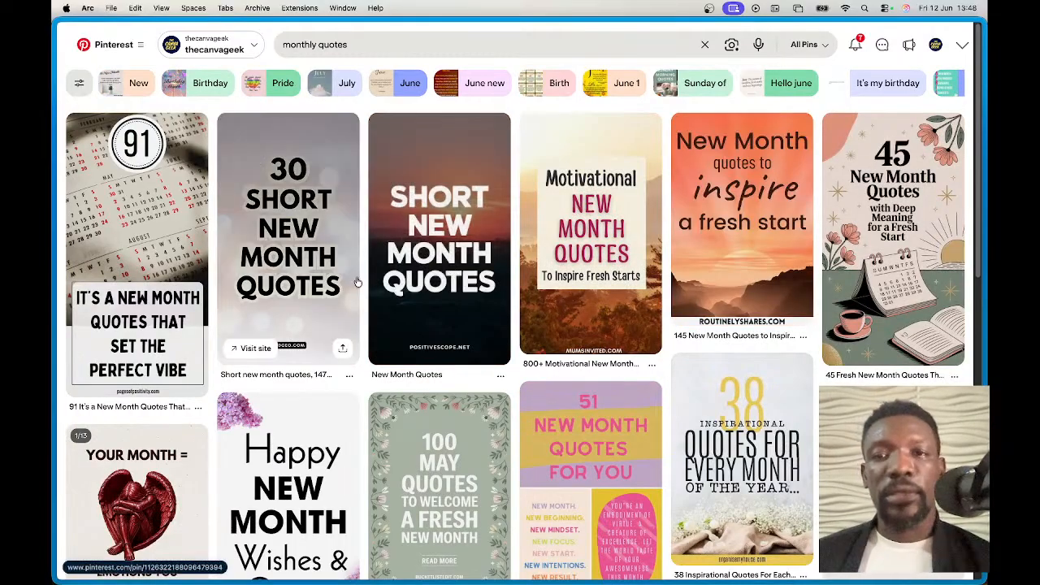
# Step: Look through the quote results, open the teal "July" flyer pin and browse its related designs
pyautogui.scroll(-4, 581, 385)
pyautogui.scroll(-4, 582, 385)
pyautogui.scroll(4, 582, 385)
pyautogui.scroll(-2, 520, 398)
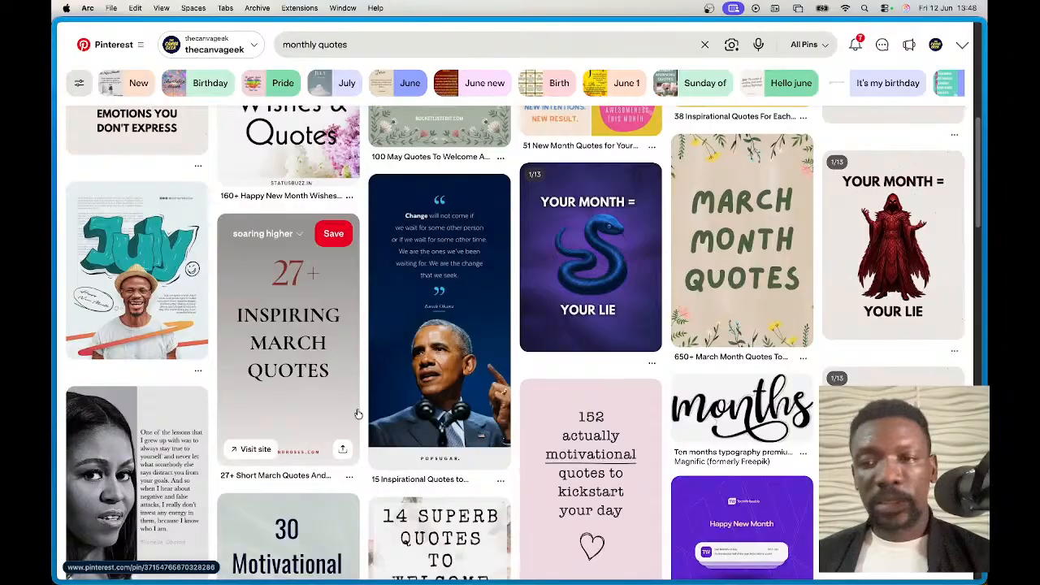
pyautogui.click(199, 317)
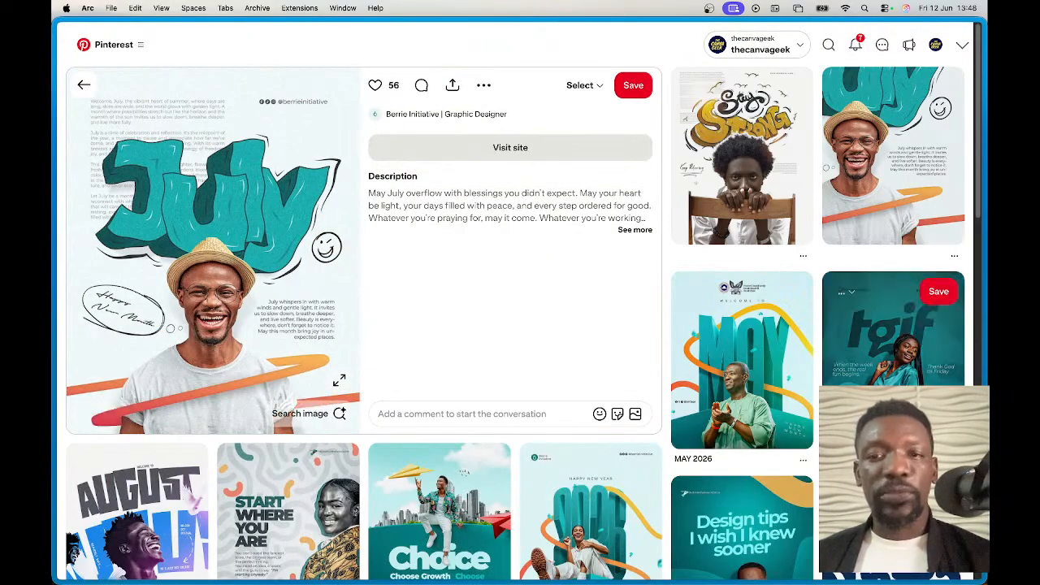
pyautogui.scroll(-3, 675, 443)
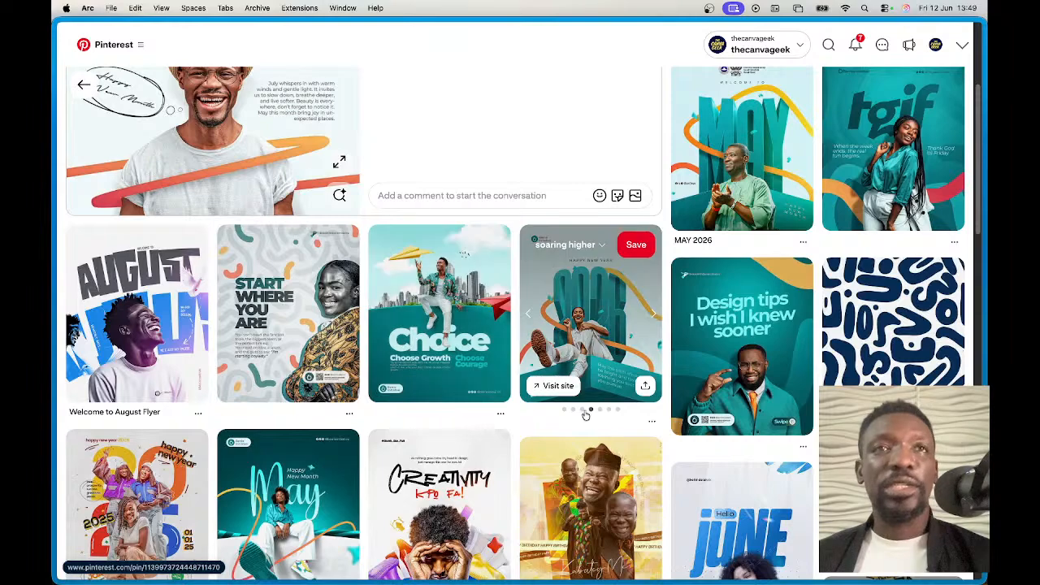
pyautogui.scroll(-1, 569, 411)
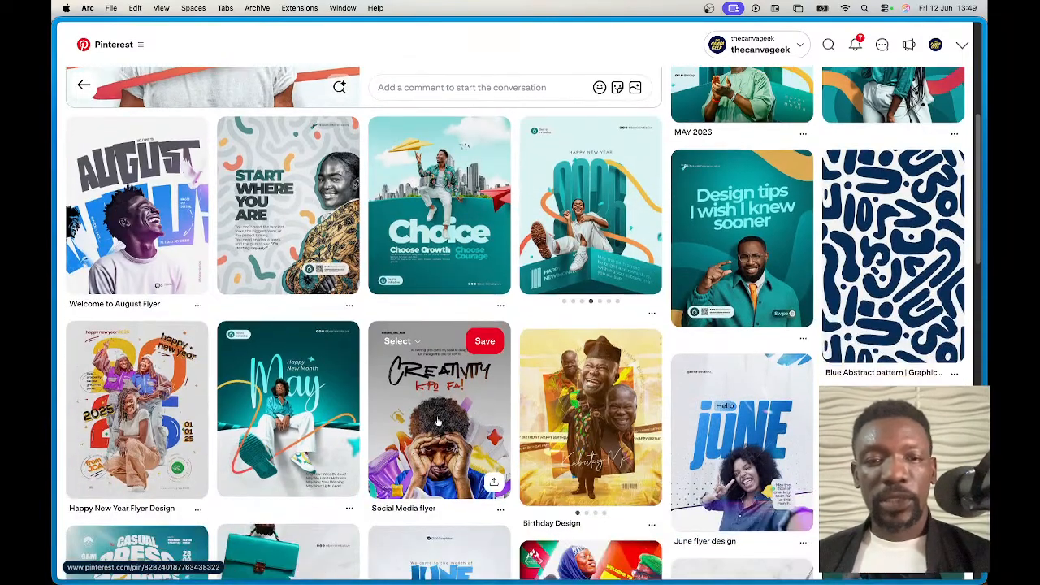
# Step: Open the "Creativity Kpo Fa!" social media flyer pin and copy its image
pyautogui.click(478, 503)
pyautogui.rightClick(236, 276)
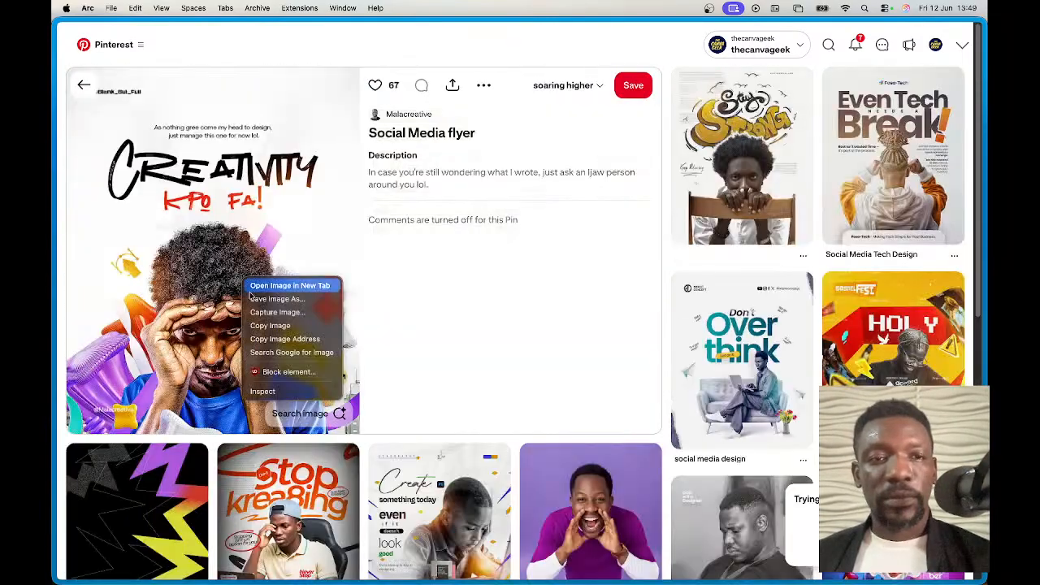
pyautogui.click(277, 325)
# Step: Switch back to the Canva split view containing the "Modern Redesign (Same Content)" design
pyautogui.moveTo(53, 335)
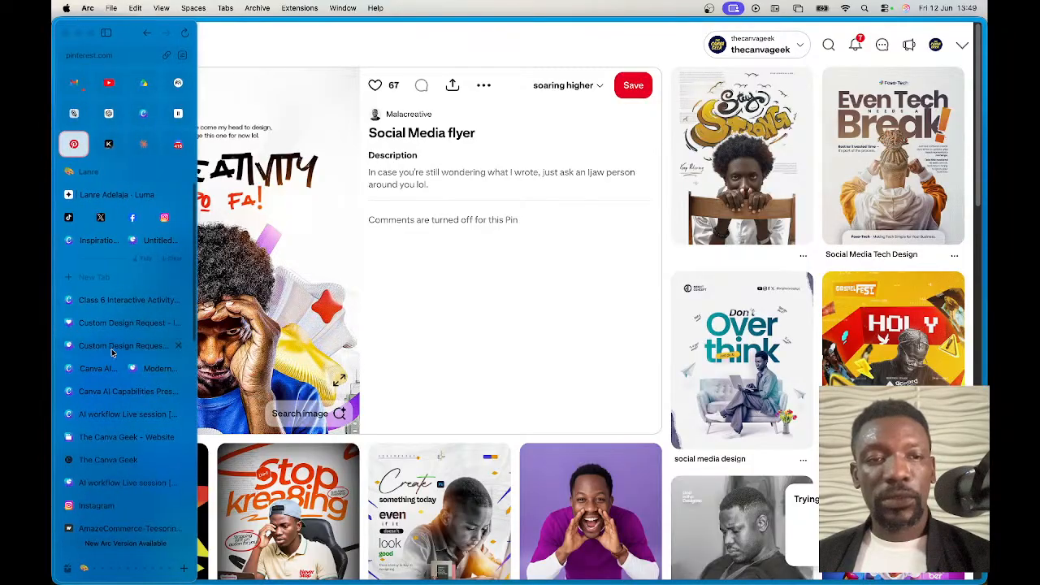
pyautogui.click(122, 302)
pyautogui.click(121, 325)
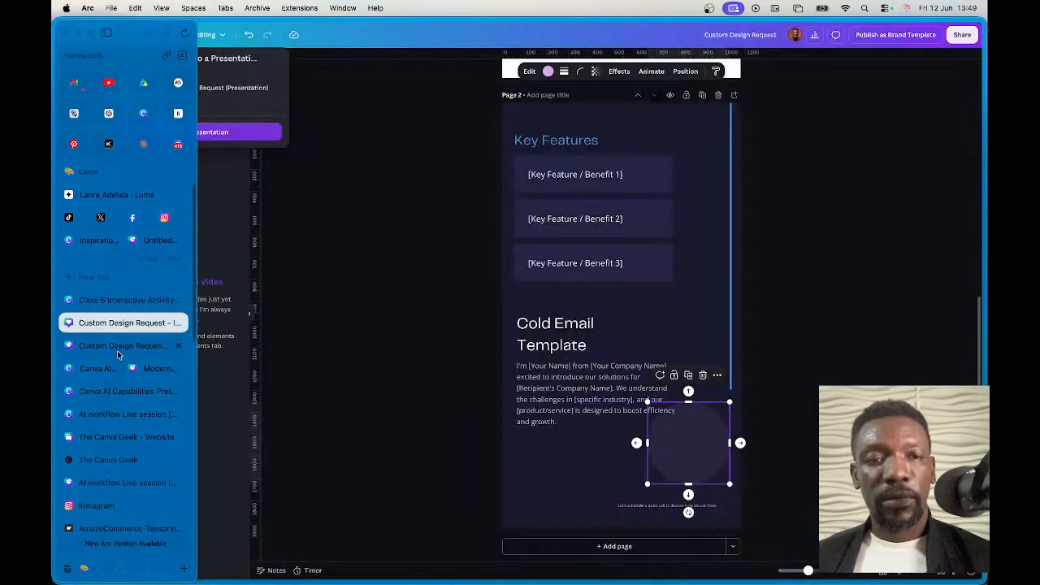
pyautogui.click(121, 347)
pyautogui.click(108, 370)
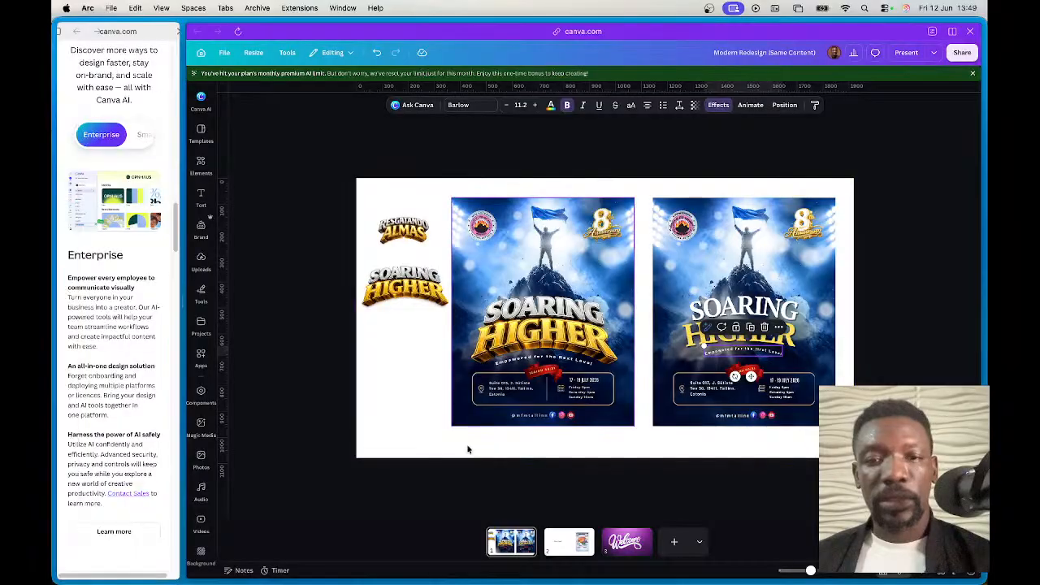
# Step: Add a blank page 4, show the design without the split pane and paste the copied "Creativity" flyer onto the page
pyautogui.click(673, 541)
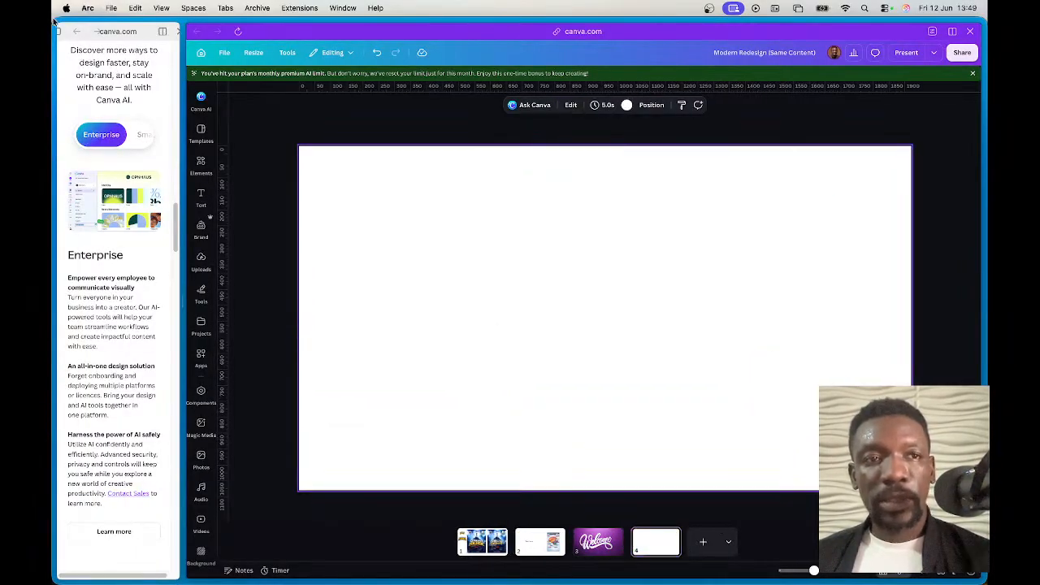
pyautogui.moveTo(180, 99); pyautogui.dragTo(412, 112)
pyautogui.click(401, 32)
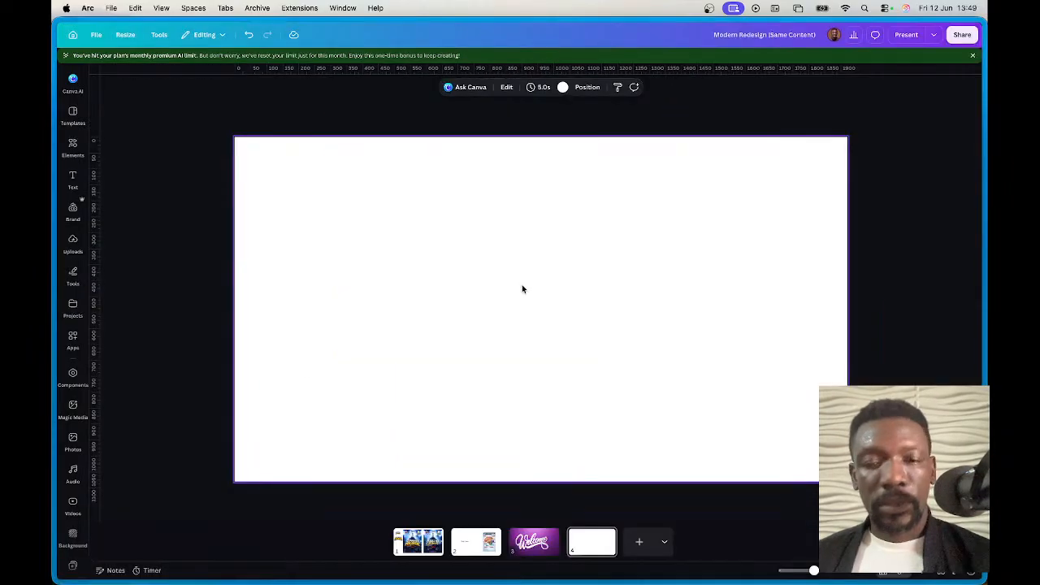
pyautogui.press('super+v')
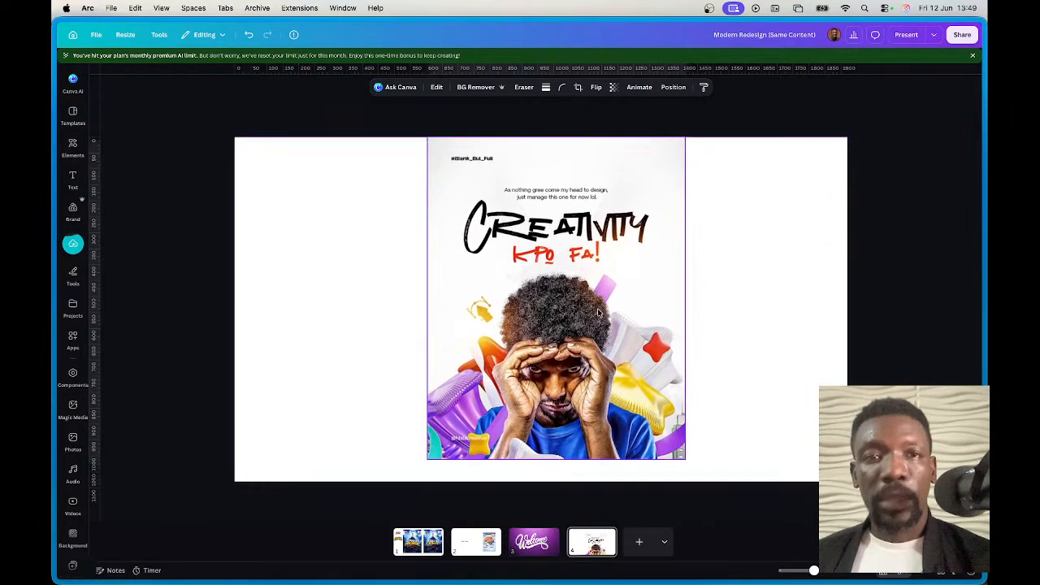
# Step: Split the "Creativity" flyer into separate editable elements with Magic Layers and deselect them
pyautogui.click(436, 87)
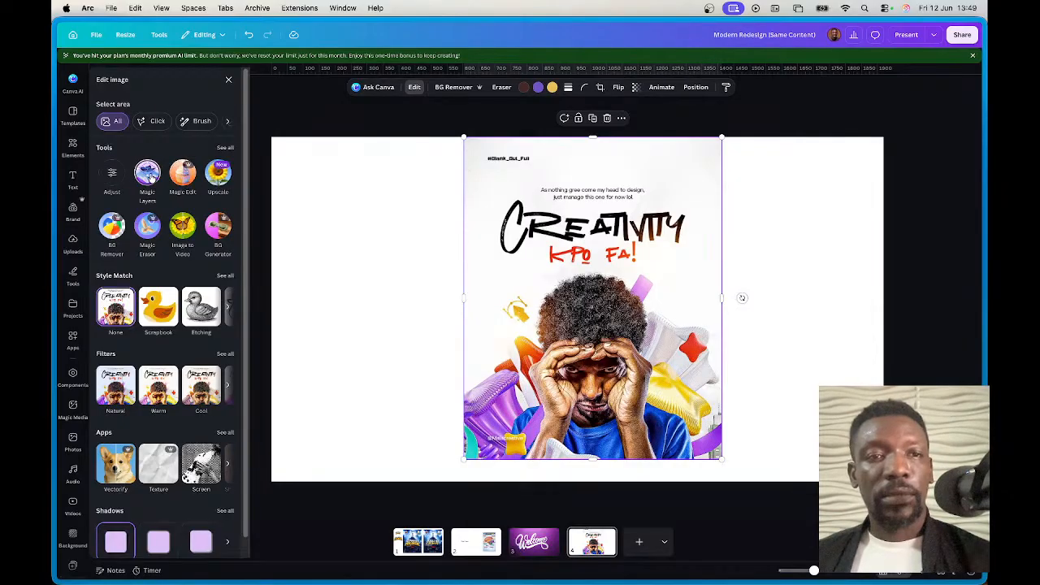
pyautogui.click(147, 174)
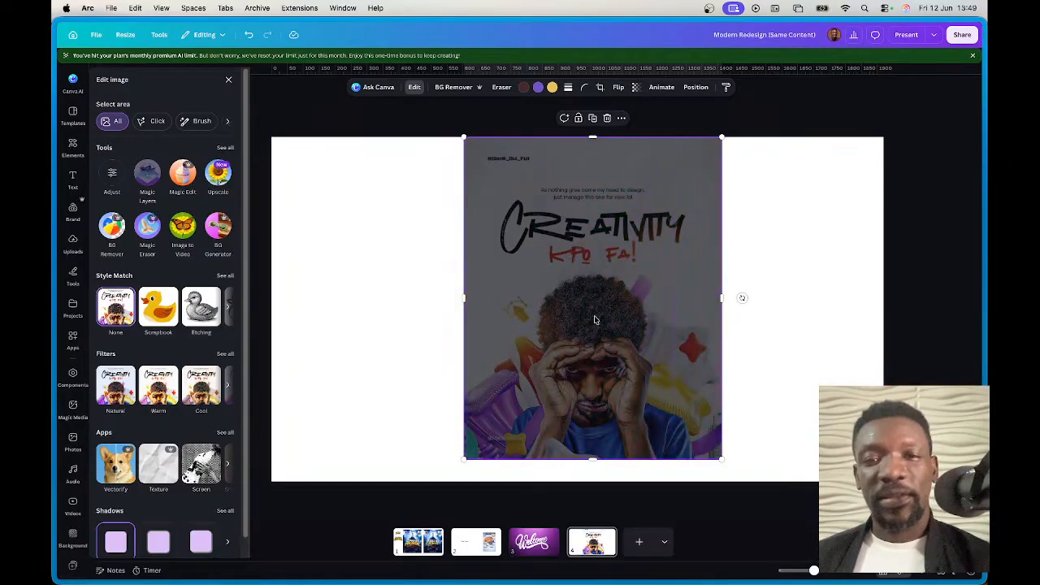
pyautogui.click(972, 56)
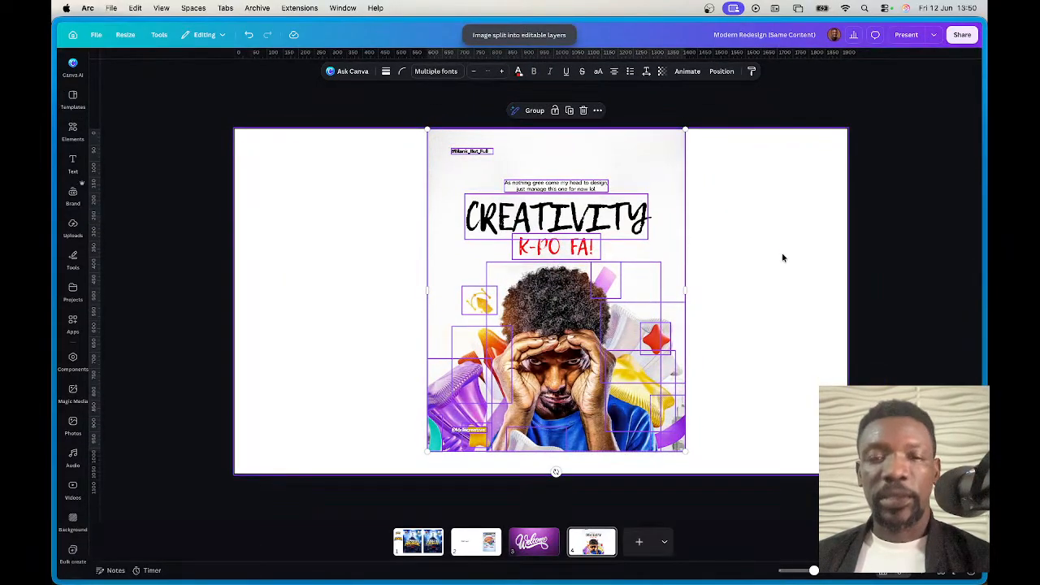
pyautogui.click(694, 220)
# Step: Move the man, the coloured shapes and the small white caption of the "Creativity" flyer away from their original places
pyautogui.click(561, 365)
pyautogui.moveTo(547, 358); pyautogui.dragTo(728, 347)
pyautogui.moveTo(443, 398); pyautogui.dragTo(411, 329)
pyautogui.click(482, 362)
pyautogui.moveTo(483, 362); pyautogui.dragTo(479, 294)
pyautogui.moveTo(603, 282); pyautogui.dragTo(615, 249)
pyautogui.moveTo(653, 344); pyautogui.dragTo(633, 270)
pyautogui.moveTo(636, 390); pyautogui.dragTo(629, 322)
pyautogui.moveTo(532, 443); pyautogui.dragTo(535, 398)
pyautogui.moveTo(479, 436); pyautogui.dragTo(469, 372)
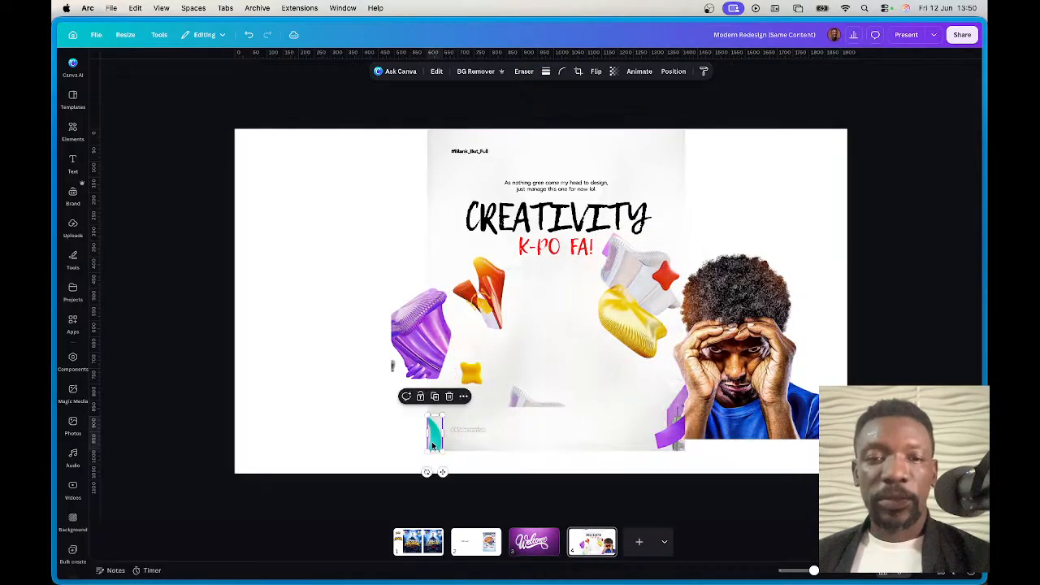
pyautogui.moveTo(434, 445); pyautogui.dragTo(375, 406)
pyautogui.click(467, 429)
pyautogui.moveTo(467, 429); pyautogui.dragTo(427, 382)
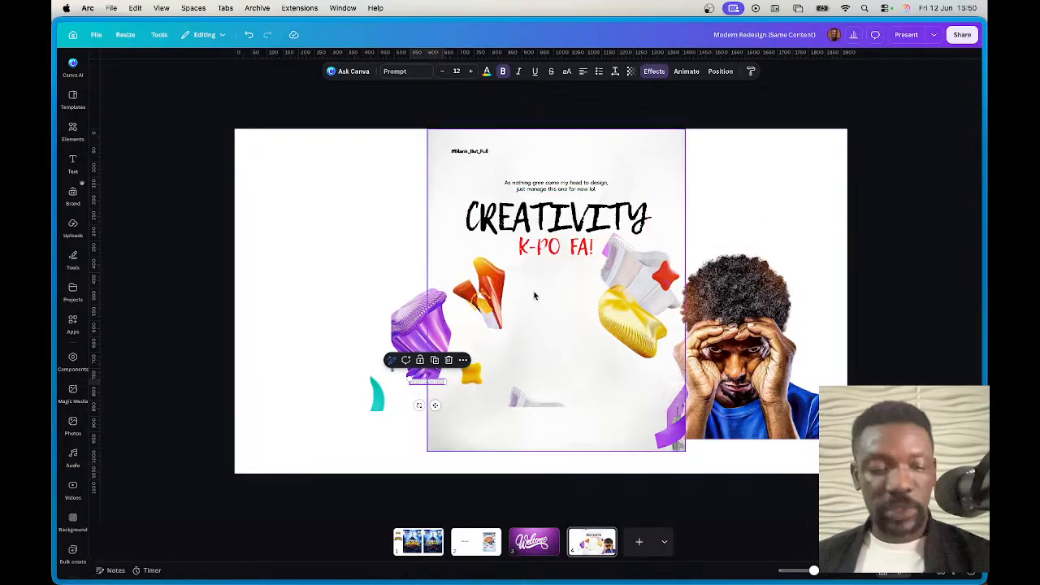
# Step: Undo the element moves and the Magic Layers split on the "Creativity" flyer
pyautogui.press('super+z')
pyautogui.press('super+z')
pyautogui.press('super+z')
pyautogui.press('super+z')
pyautogui.press('super+z')
pyautogui.press('super+z')
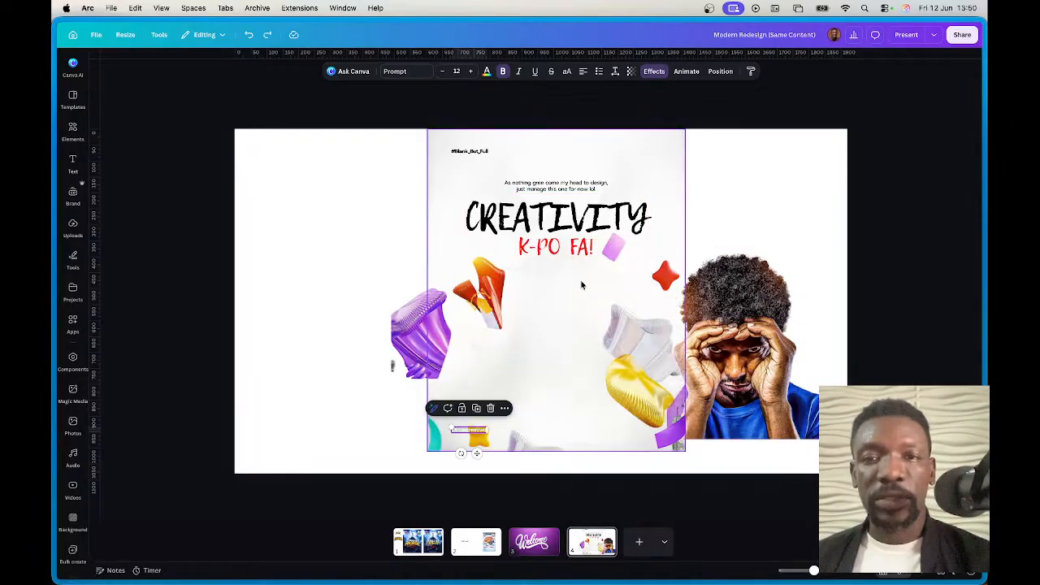
pyautogui.press('super+z')
pyautogui.press('super+z')
pyautogui.press('super+z')
pyautogui.press('super+z')
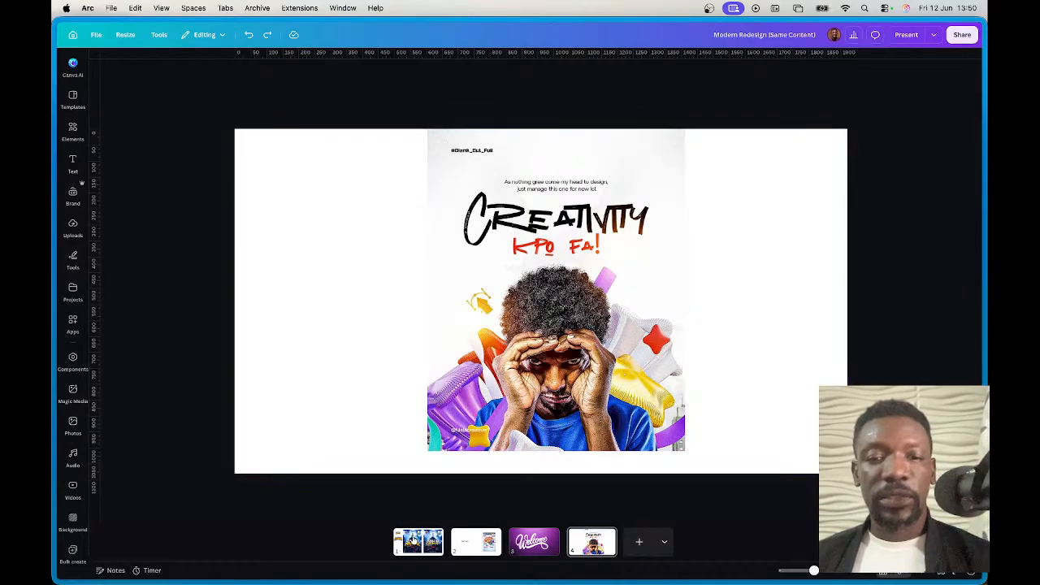
# Step: Copy the "RESGATANDO ALMAS" and "SOARING HIGHER" titles from page 1 onto a new page 5
pyautogui.click(420, 548)
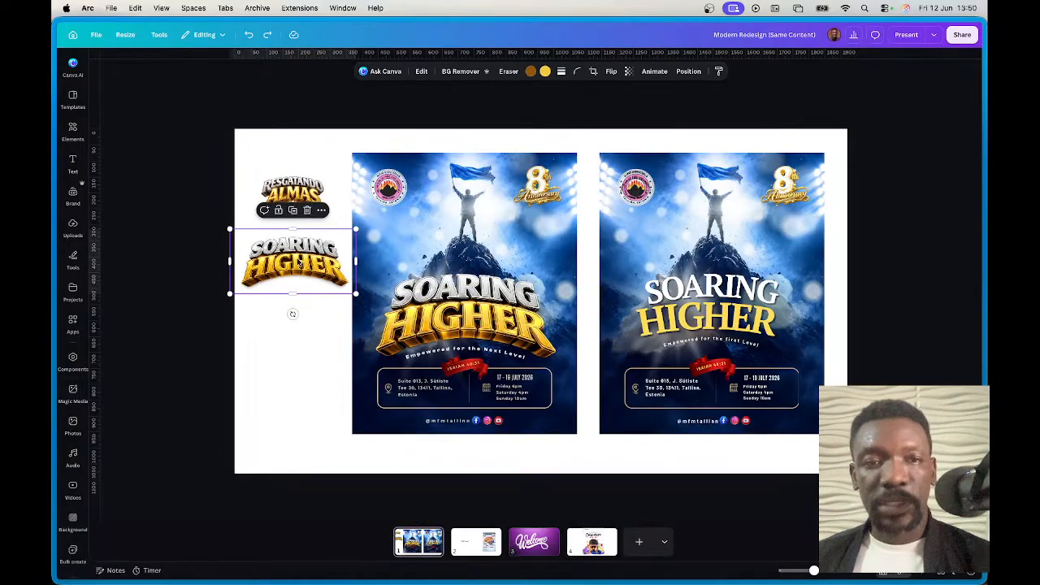
pyautogui.keyDown('shift'); pyautogui.click(293, 210); pyautogui.keyUp('shift')
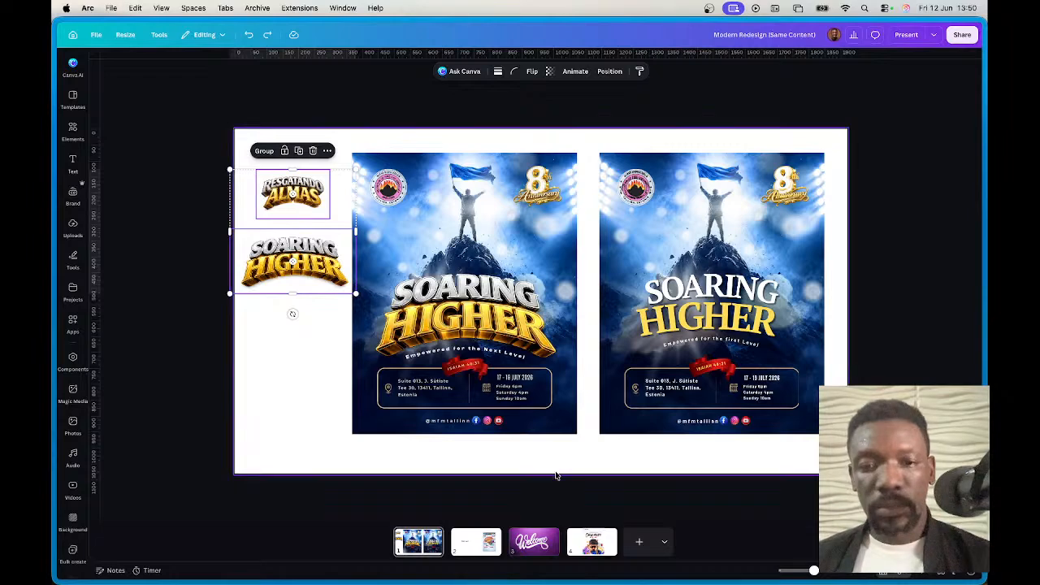
pyautogui.click(638, 541)
pyautogui.press('super+v')
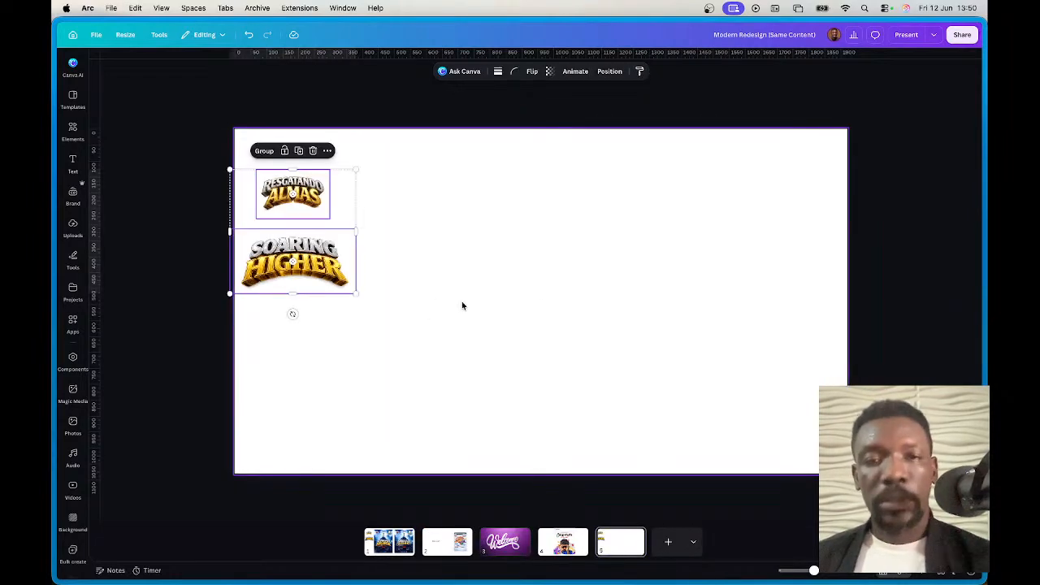
# Step: Enlarge both titles on page 5 and arrange them side by side, with "RESGATANDO ALMAS" before the larger "SOARING HIGHER"
pyautogui.click(299, 272)
pyautogui.moveTo(298, 272); pyautogui.dragTo(393, 202)
pyautogui.moveTo(254, 170); pyautogui.dragTo(863, 359)
pyautogui.click(525, 348)
pyautogui.click(374, 325)
pyautogui.moveTo(367, 257)
pyautogui.mouseDown()
pyautogui.moveTo(345, 268)
pyautogui.moveTo(366, 276)
pyautogui.mouseUp()
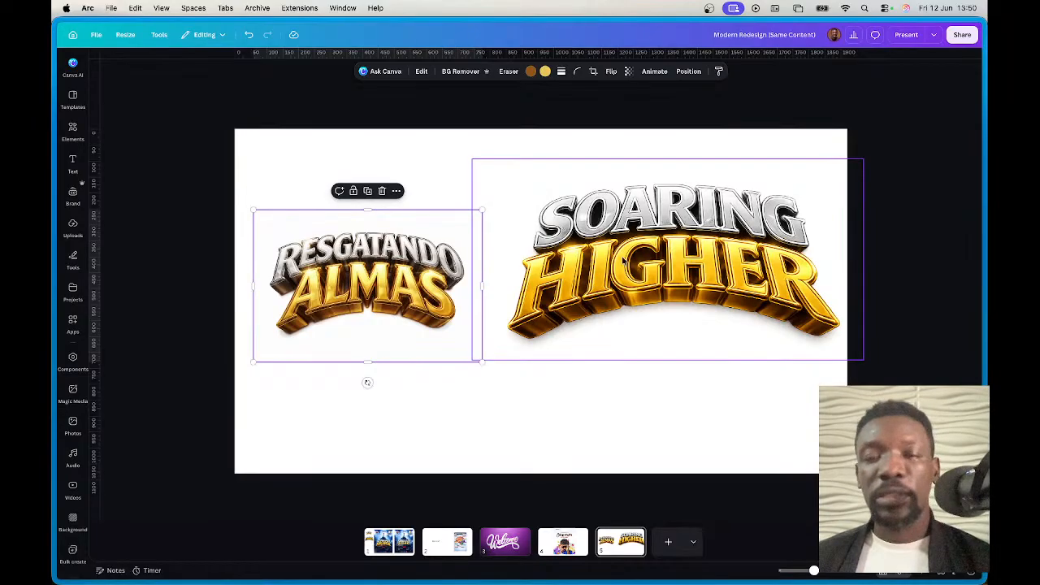
# Step: Move the "SOARING HIGHER" and "RESGATANDO ALMAS" titles higher on page 5 and open the Canva AI assistant
pyautogui.moveTo(671, 261); pyautogui.dragTo(650, 222)
pyautogui.click(363, 278)
pyautogui.moveTo(401, 311); pyautogui.dragTo(400, 265)
pyautogui.click(72, 63)
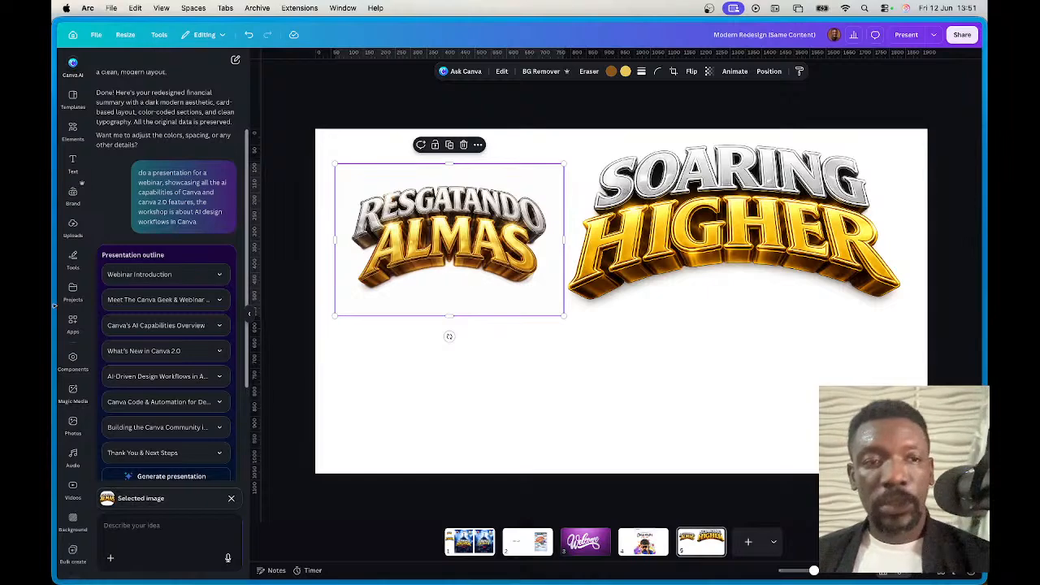
# Step: Create a new Canva design in a new browser tab by going to canva.new
pyautogui.moveTo(53, 306)
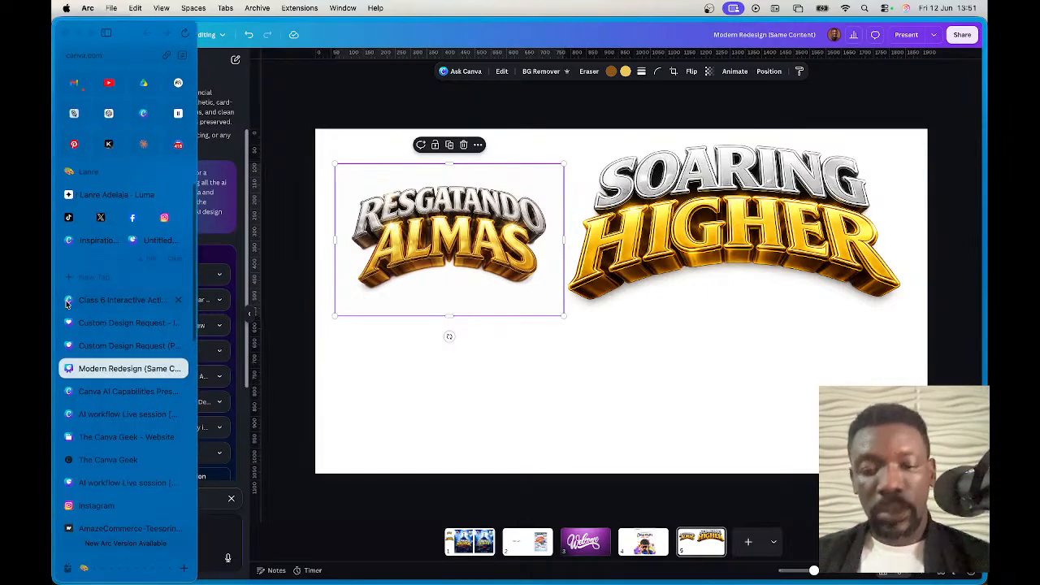
pyautogui.press('super+t')
pyautogui.write('can')
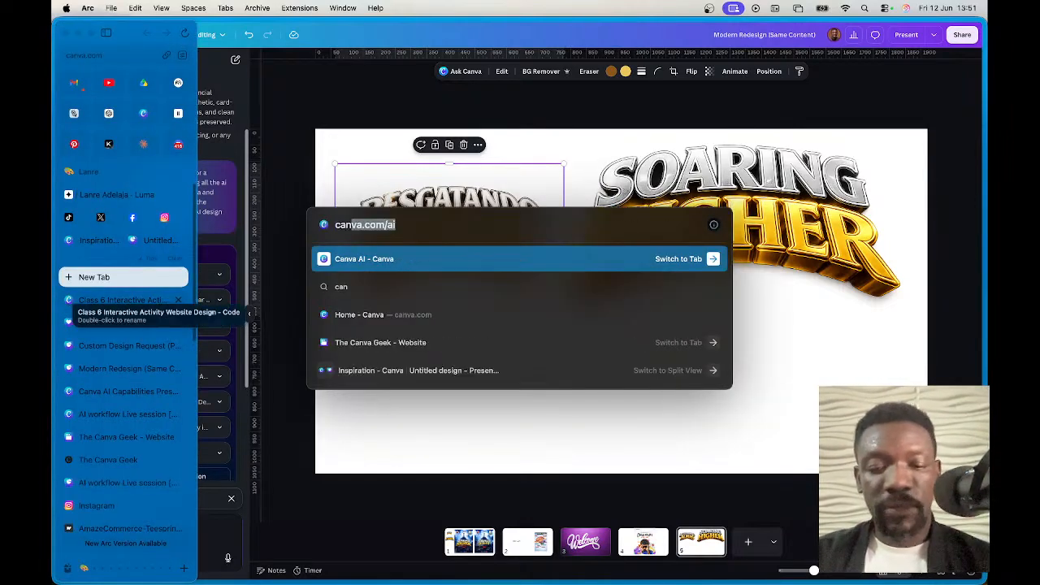
pyautogui.write('va.new')
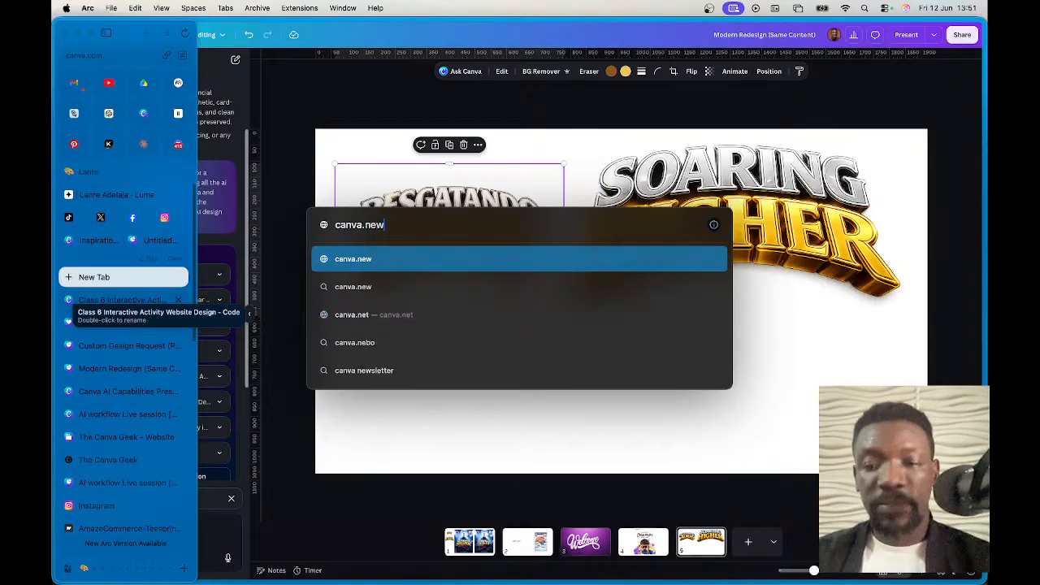
pyautogui.press('Return')
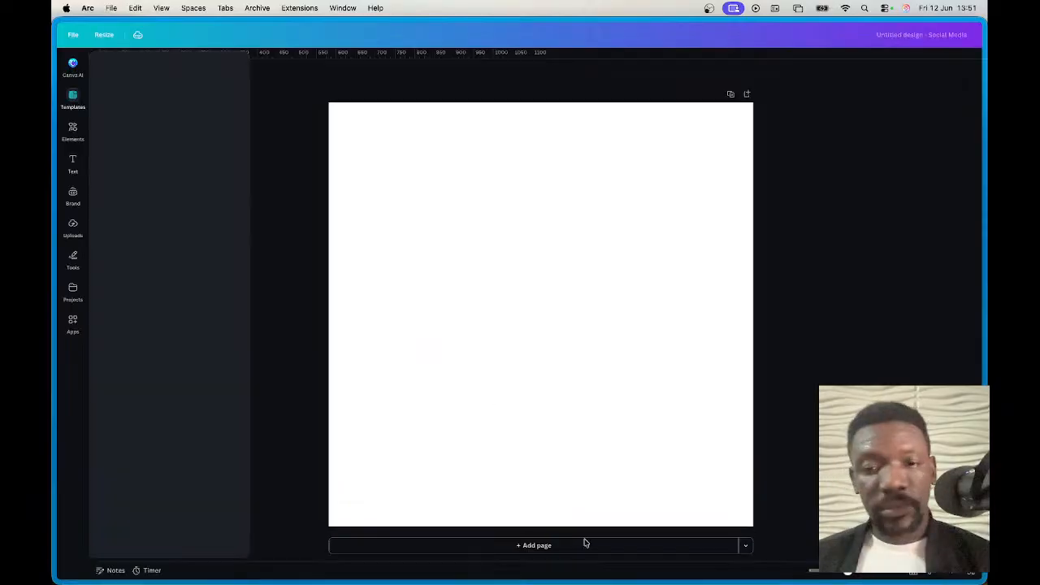
# Step: Add a Presentation page to the new design and delete the blank square Social Media page
pyautogui.click(746, 547)
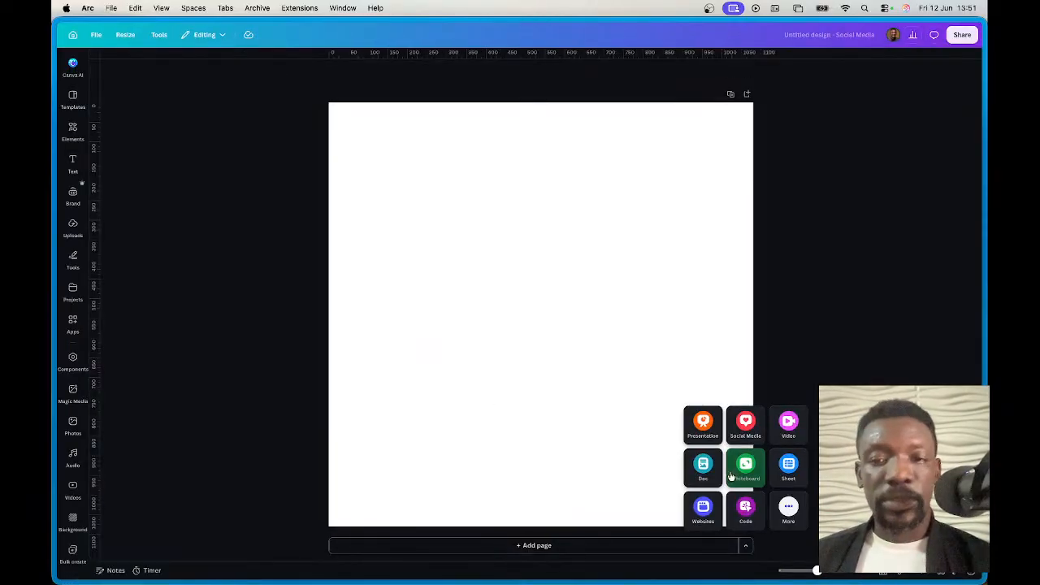
pyautogui.click(705, 422)
pyautogui.scroll(5, 590, 260)
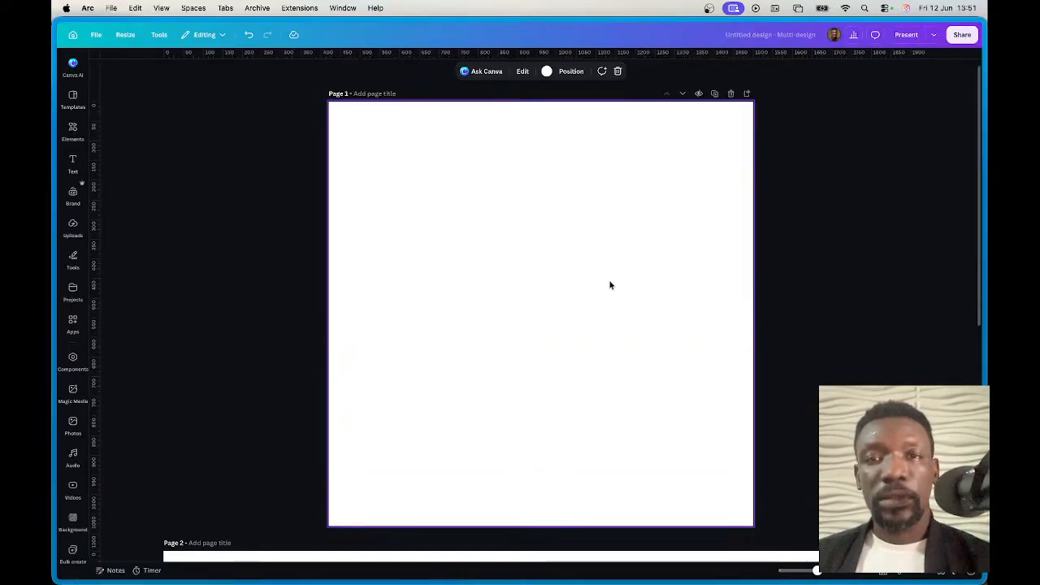
pyautogui.click(731, 93)
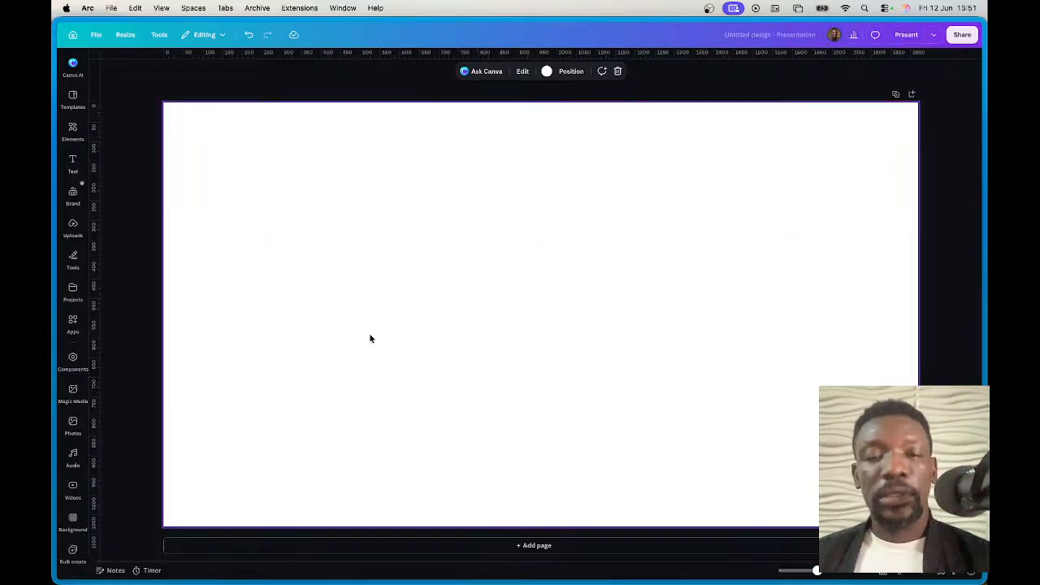
# Step: Paste the "RESGATANDO ALMAS" title onto the blank presentation page and enlarge it
pyautogui.press('super+v')
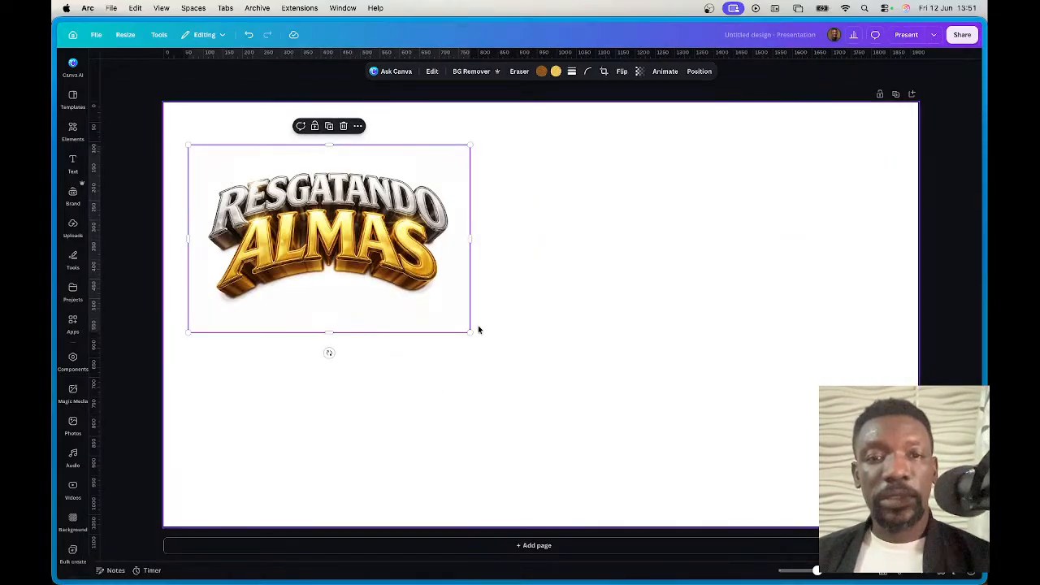
pyautogui.moveTo(469, 333); pyautogui.dragTo(525, 368)
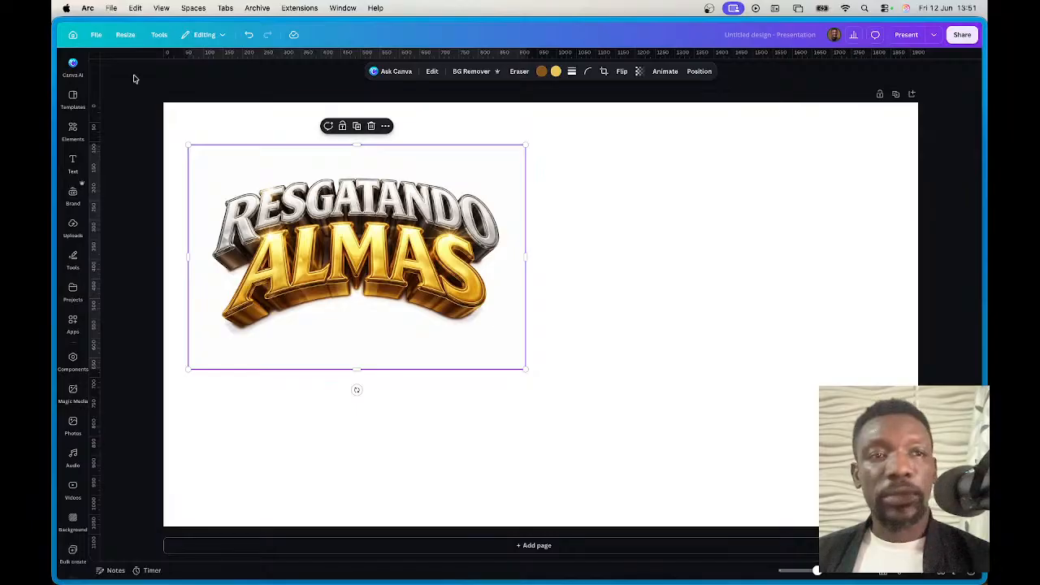
# Step: With the "RESGATANDO ALMAS" image selected, send Canva AI the prompt: write "Happy Birthday" in this font
pyautogui.click(72, 64)
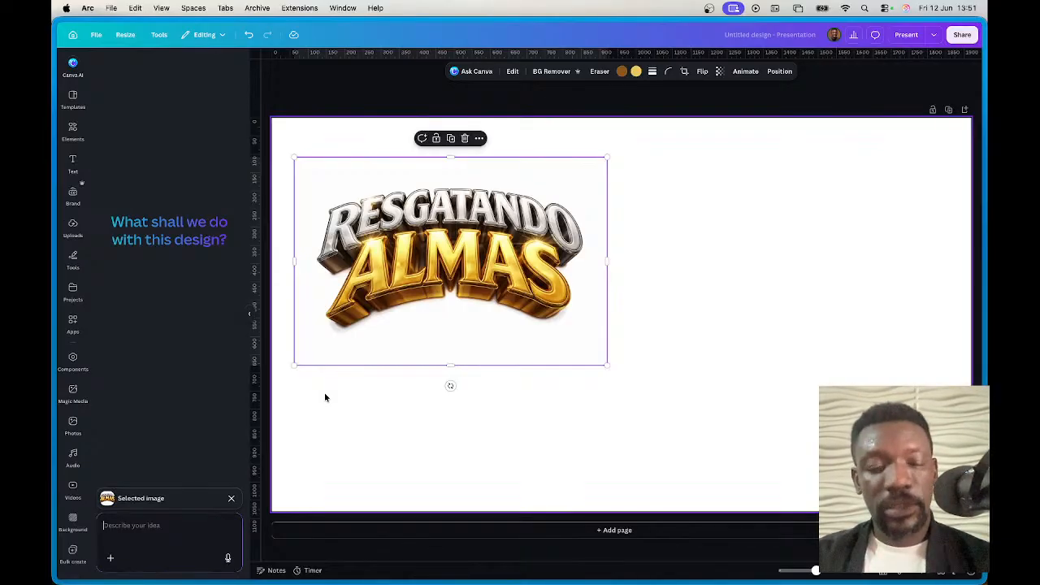
pyautogui.write('W')
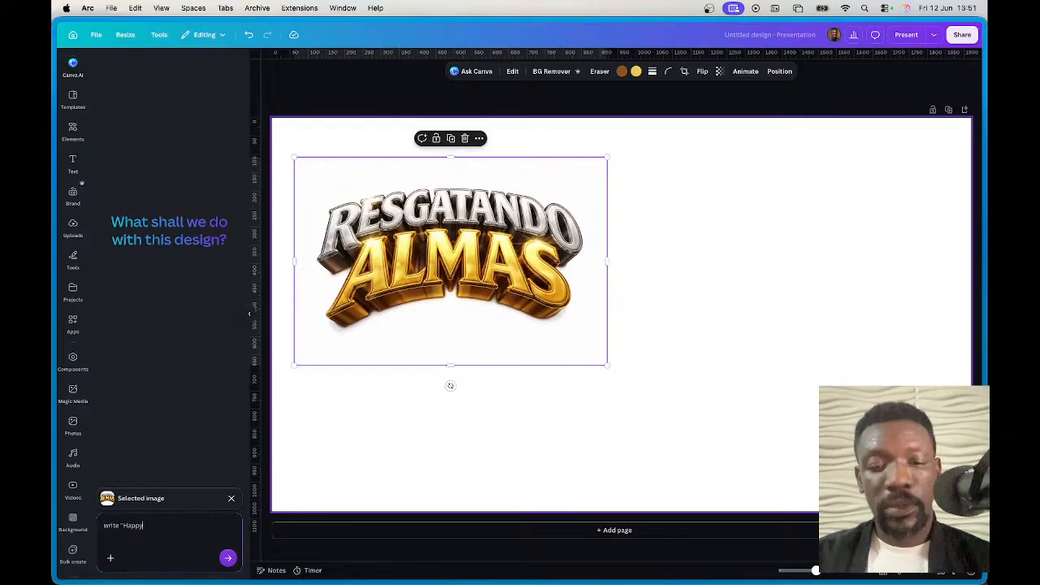
pyautogui.write('irthday"')
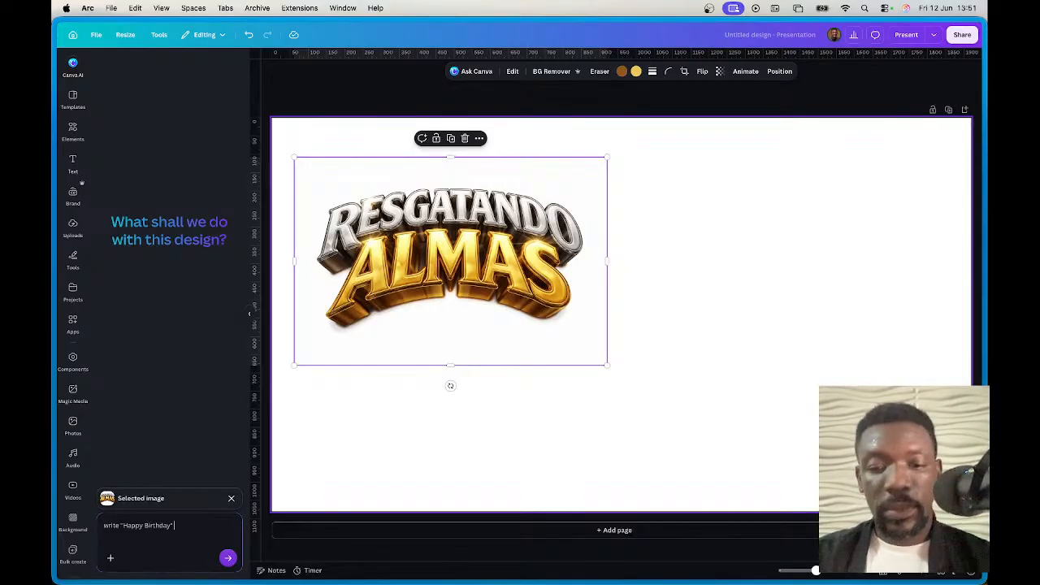
pyautogui.write(' in this font')
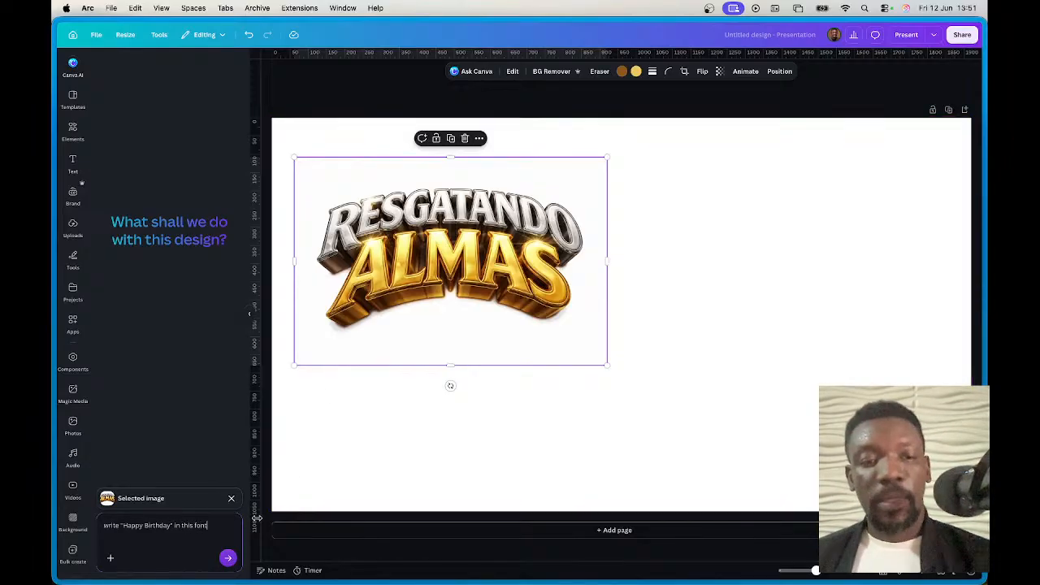
pyautogui.click(227, 559)
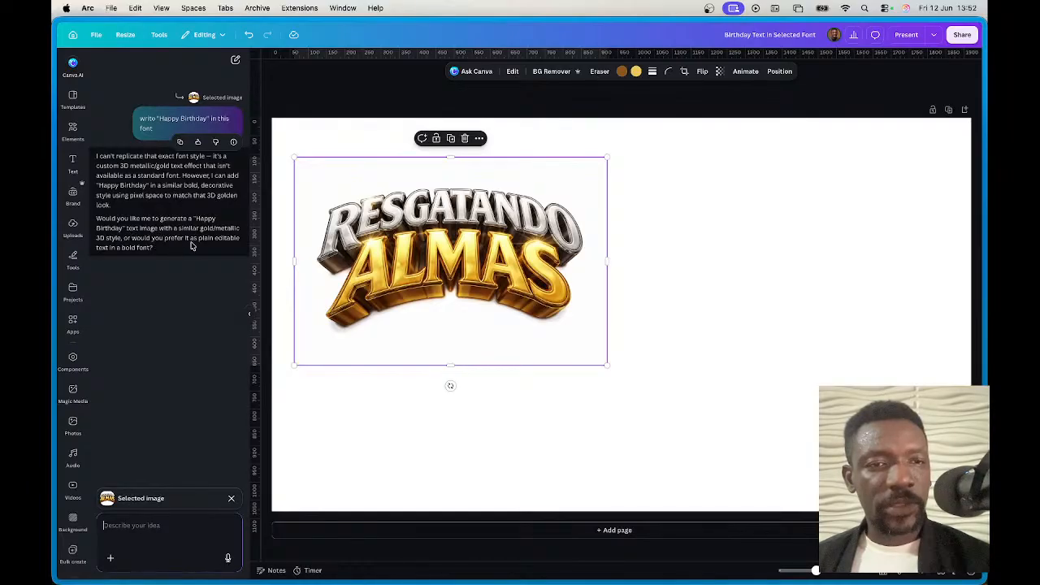
# Step: Reply "yes go ahead" to Canva AI and place the generated "Happy Birthday" image beside the "RESGATANDO ALMAS" title
pyautogui.click(131, 524)
pyautogui.write('yes go ahead')
pyautogui.press('Return')
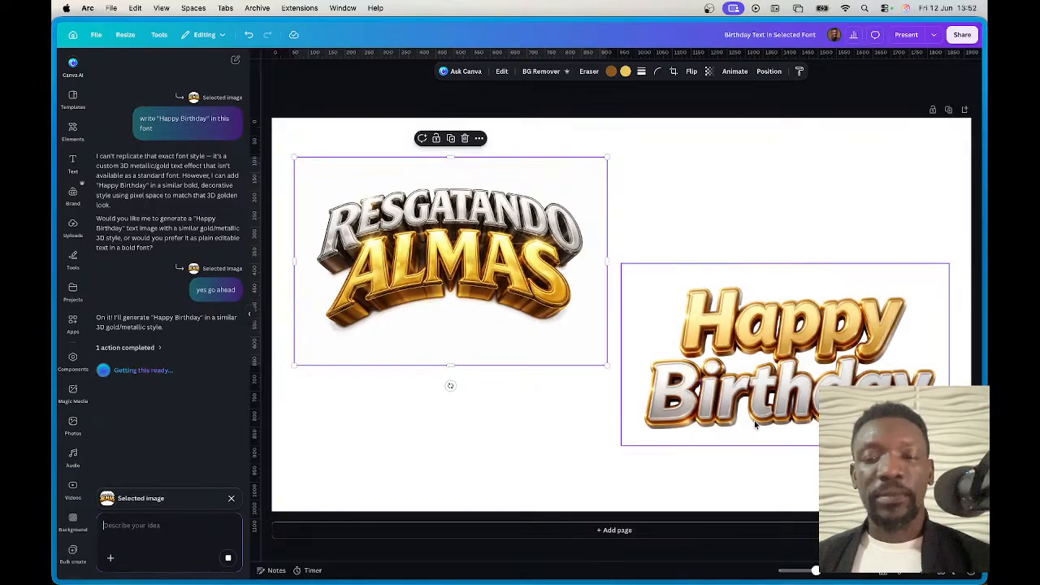
pyautogui.click(801, 349)
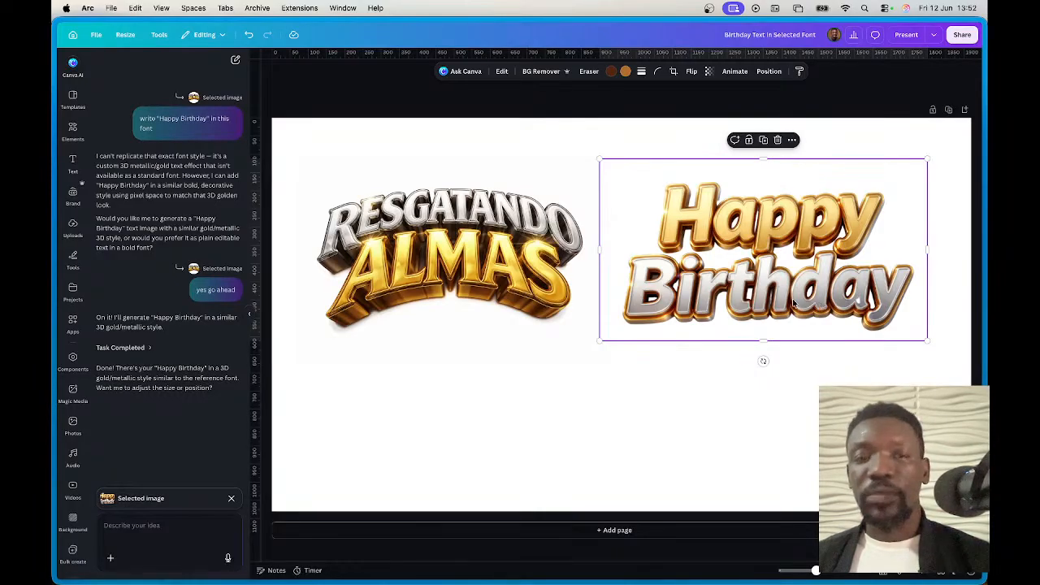
# Step: With the "Happy Birthday" image selected, send Canva AI the prompt "do a cursice flowery gold version"
pyautogui.click(150, 526)
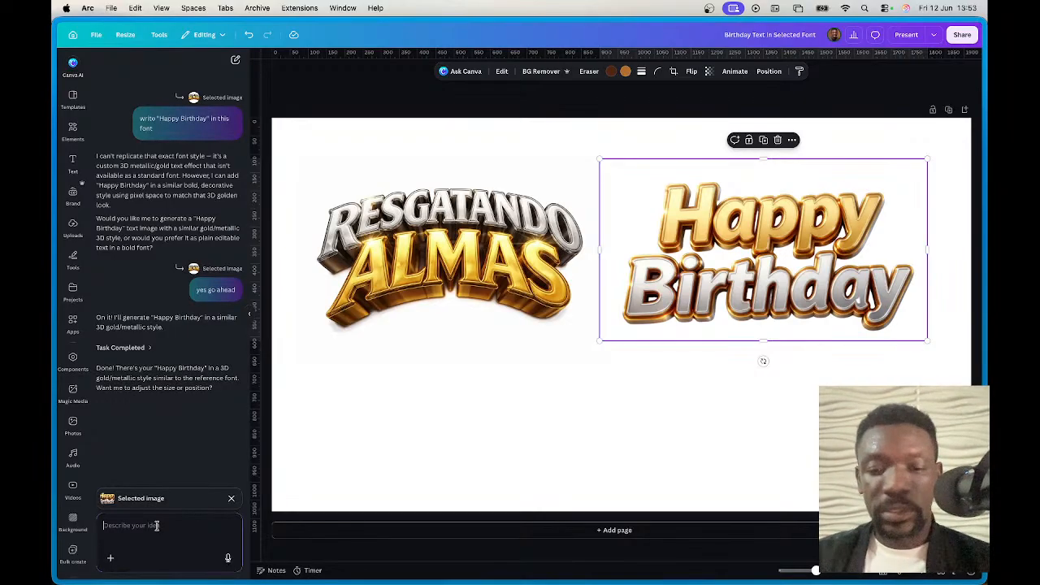
pyautogui.write('do')
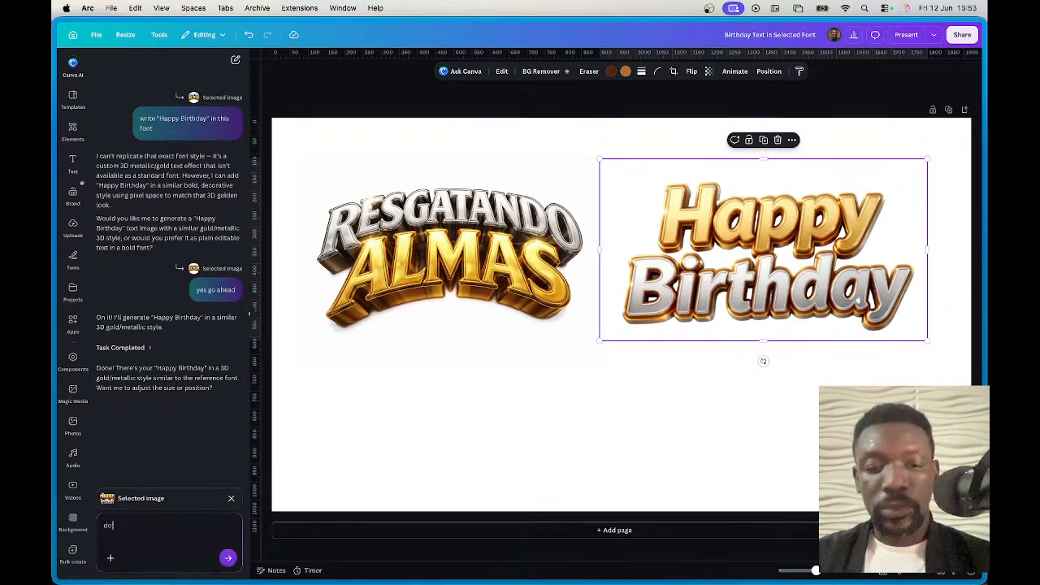
pyautogui.write(' a cur')
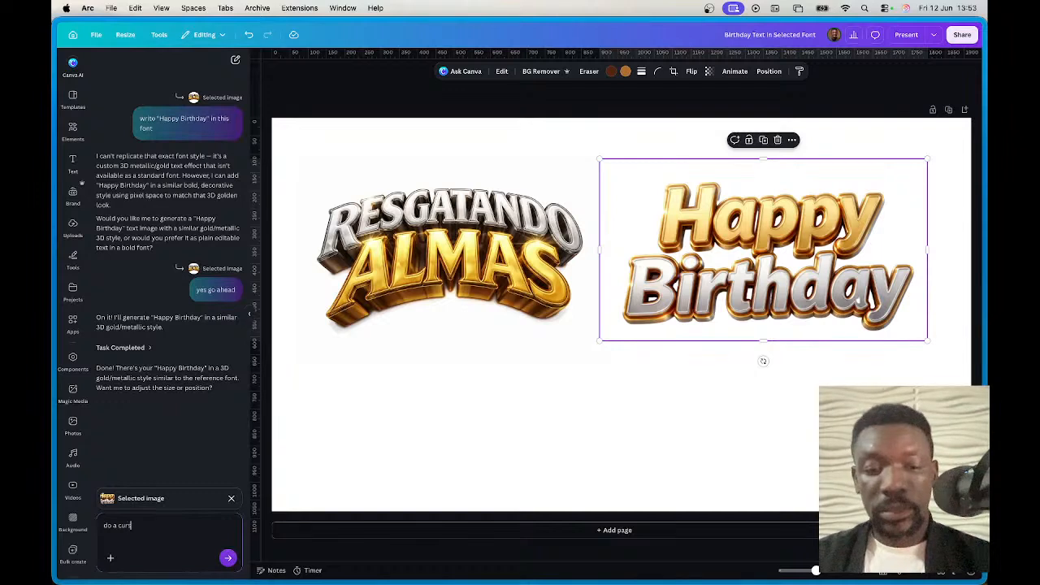
pyautogui.write('sive')
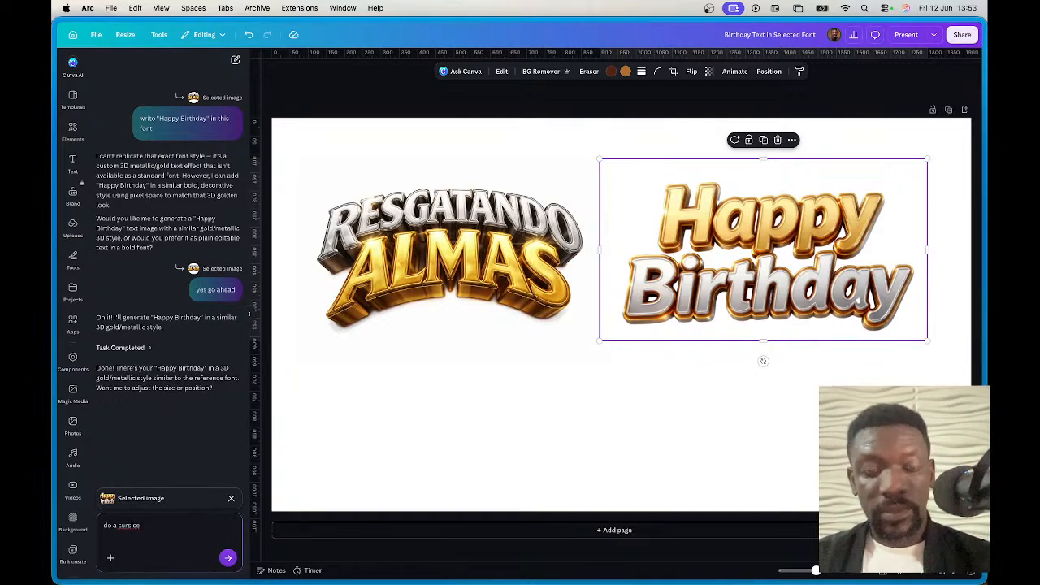
pyautogui.write(' flower')
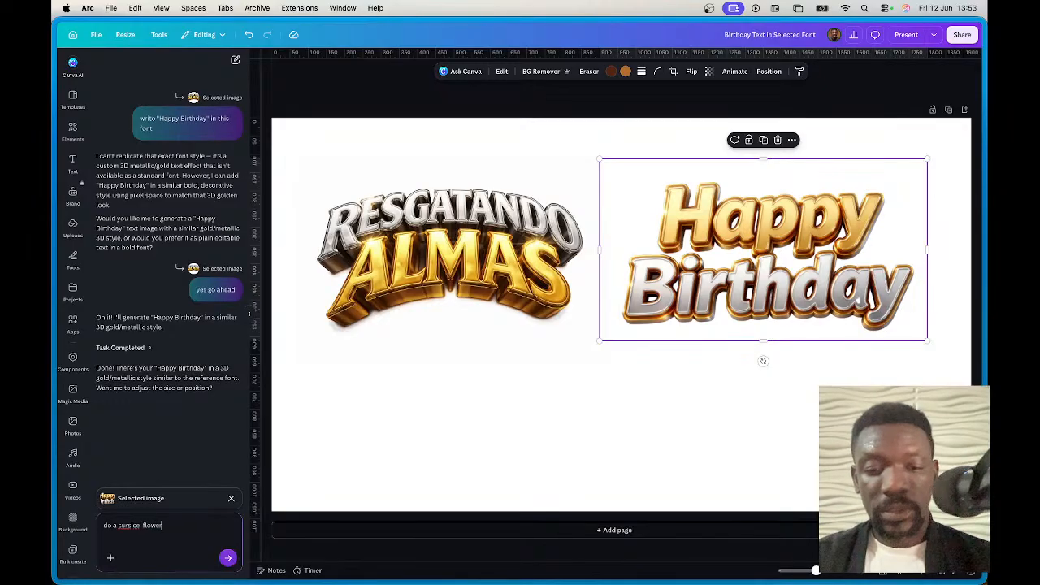
pyautogui.write('y gold ver')
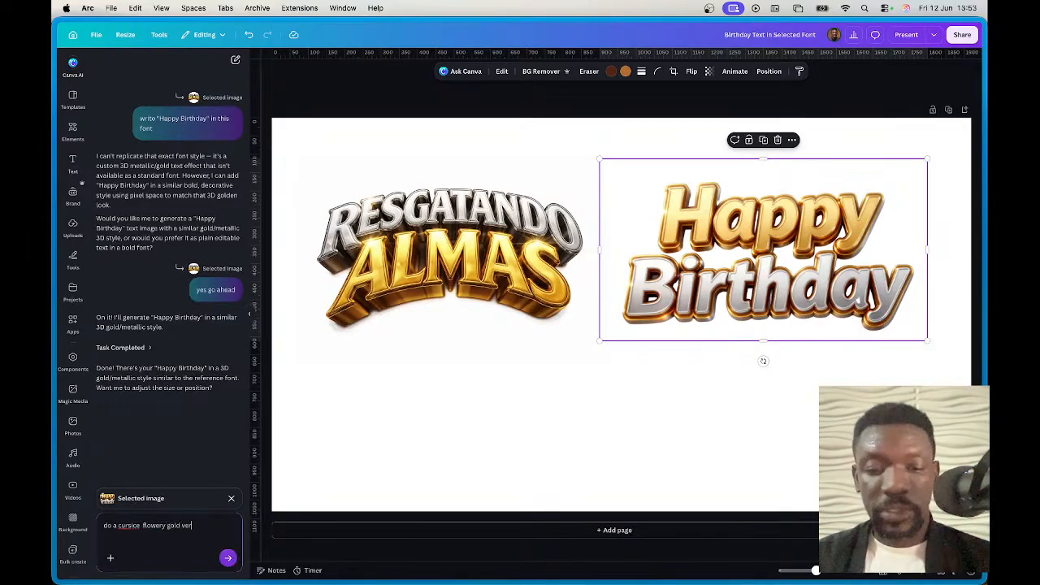
pyautogui.write('sion')
pyautogui.press('Return')
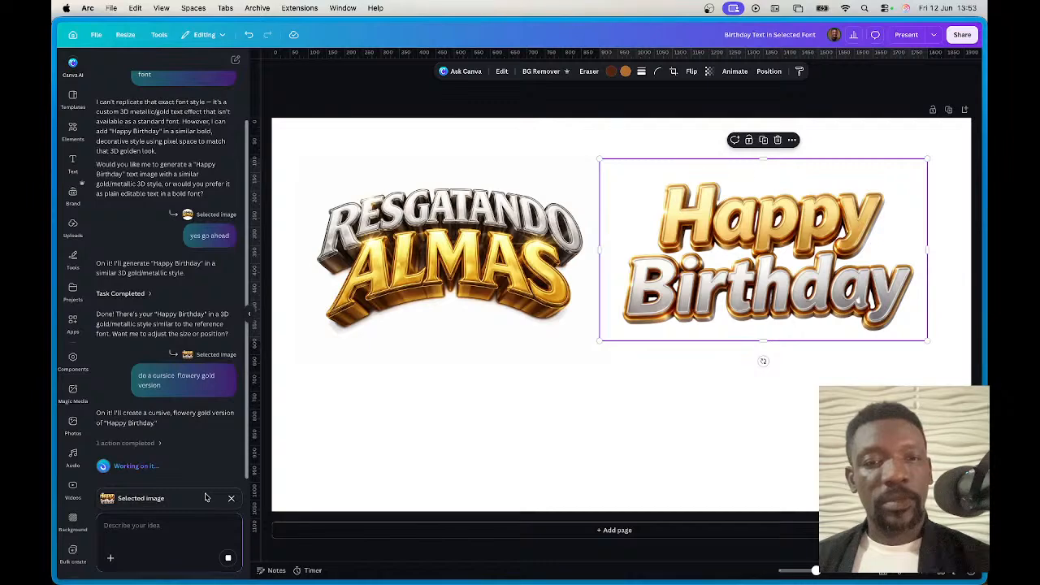
# Step: Arrange the bold "Happy Birthday" image centrally below the other titles and the cursive version beside "RESGATANDO ALMAS"
pyautogui.moveTo(724, 258); pyautogui.dragTo(573, 430)
pyautogui.click(798, 228)
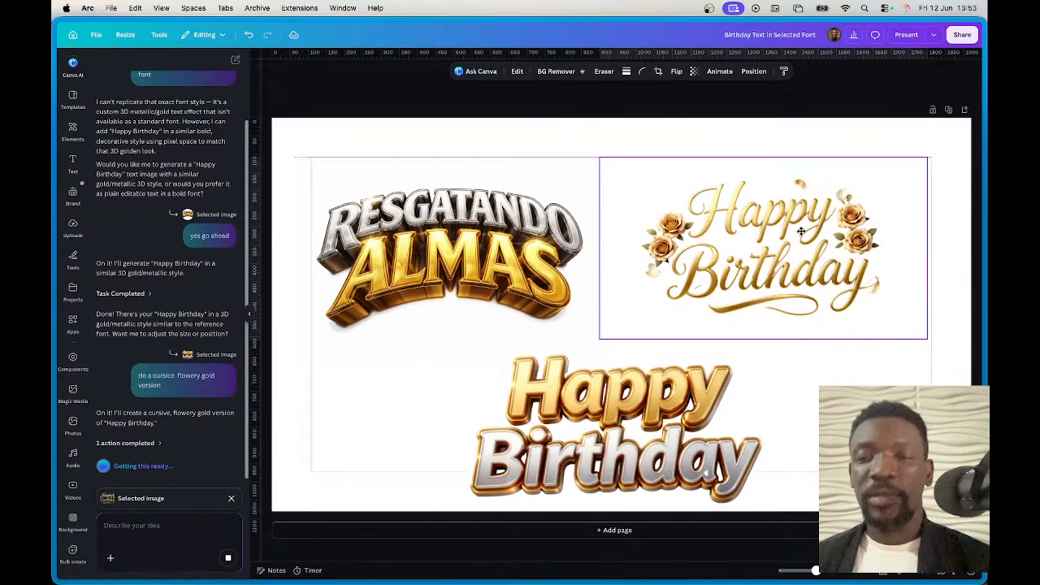
pyautogui.moveTo(798, 228); pyautogui.dragTo(796, 261)
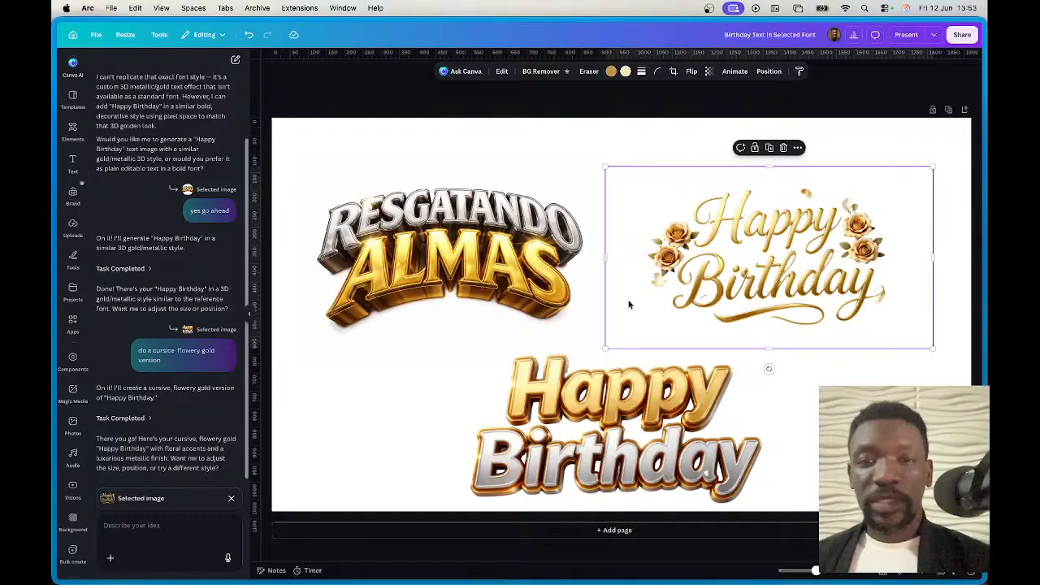
pyautogui.moveTo(648, 414); pyautogui.dragTo(618, 380)
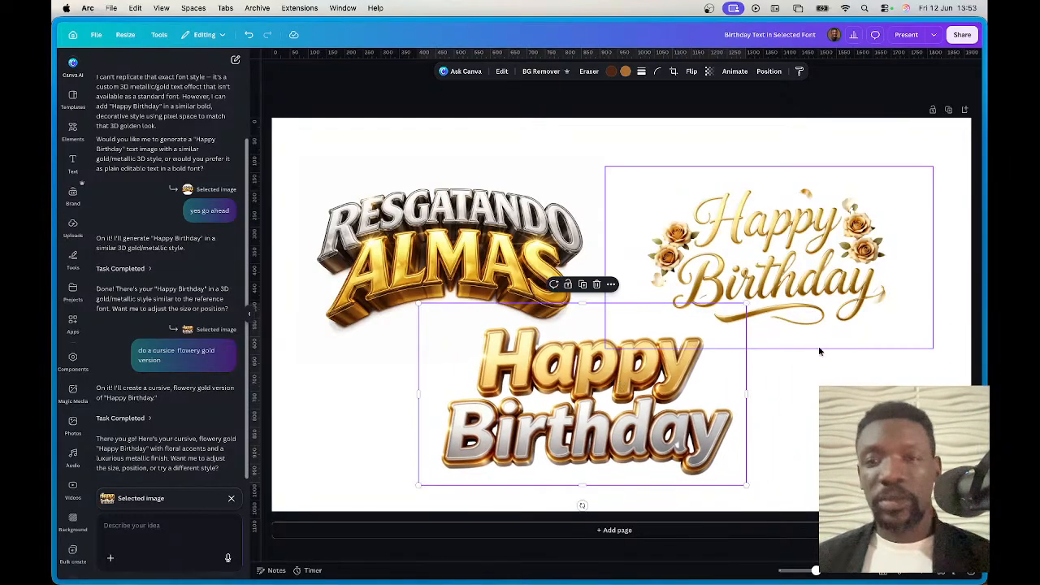
pyautogui.moveTo(766, 330); pyautogui.dragTo(769, 314)
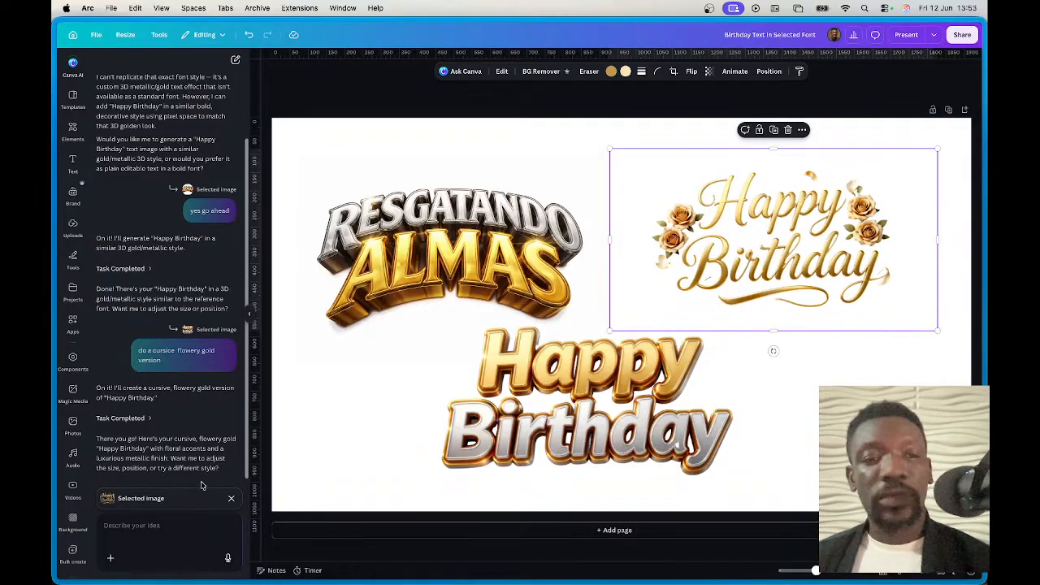
# Step: Show the options for adding files, brands, apps and sources to a Canva AI prompt
pyautogui.click(110, 559)
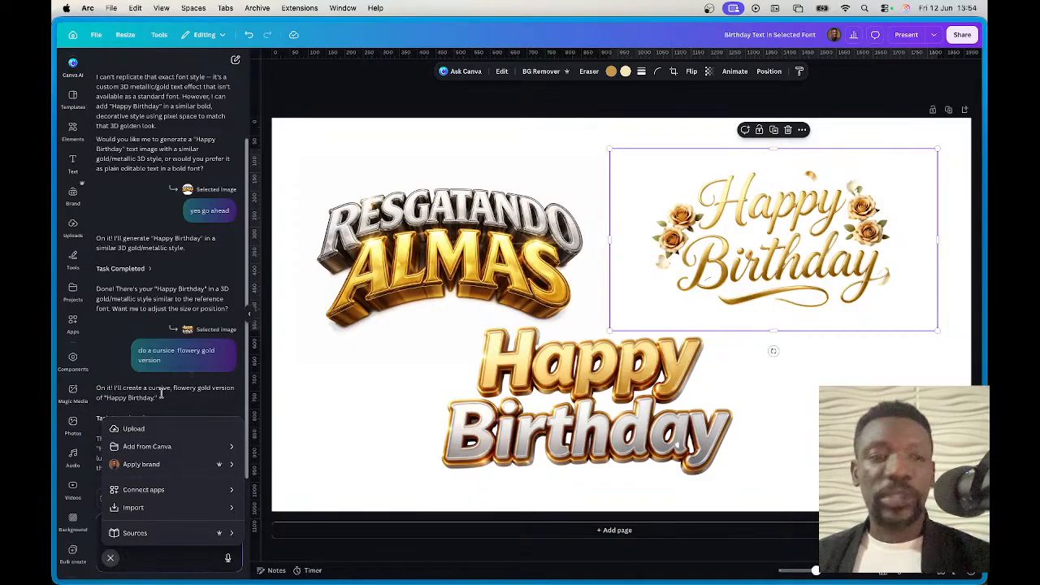
# Step: Switch to the "Canva AI Capabilities Presentation (2026)" design and present it full screen
pyautogui.moveTo(55, 297)
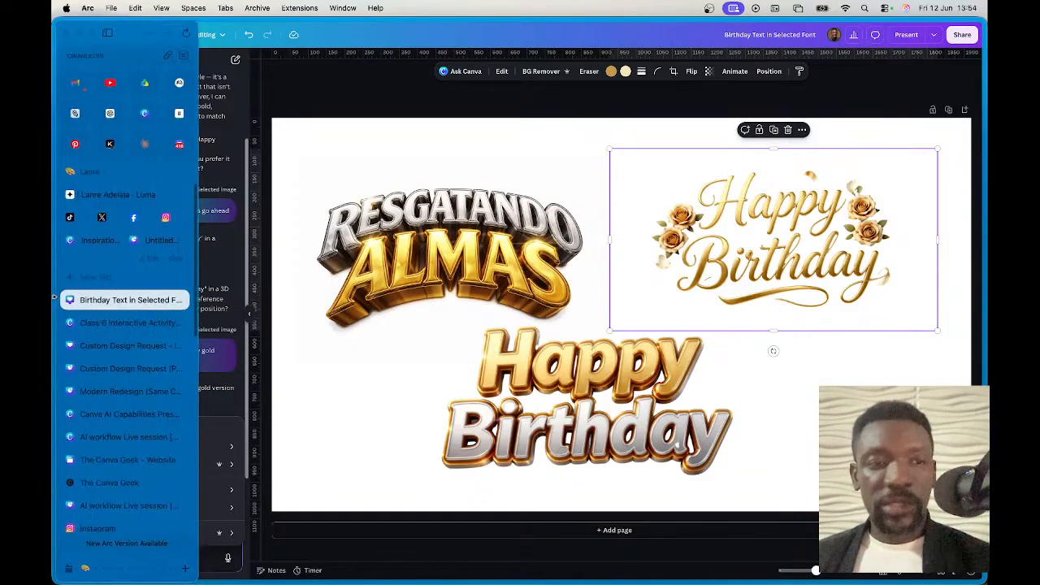
pyautogui.click(109, 370)
pyautogui.click(110, 389)
pyautogui.click(110, 414)
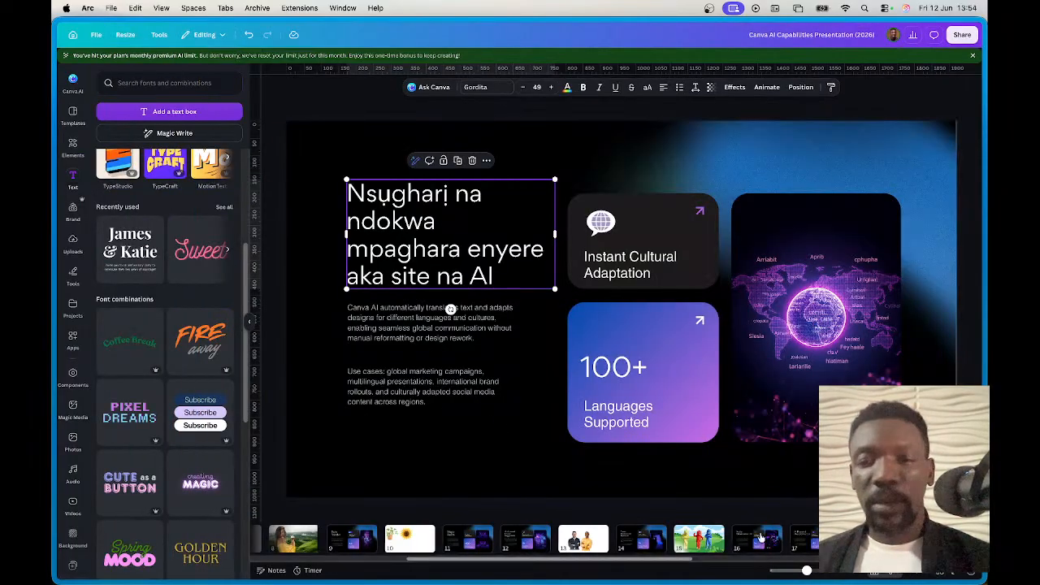
pyautogui.press('super+alt+p')
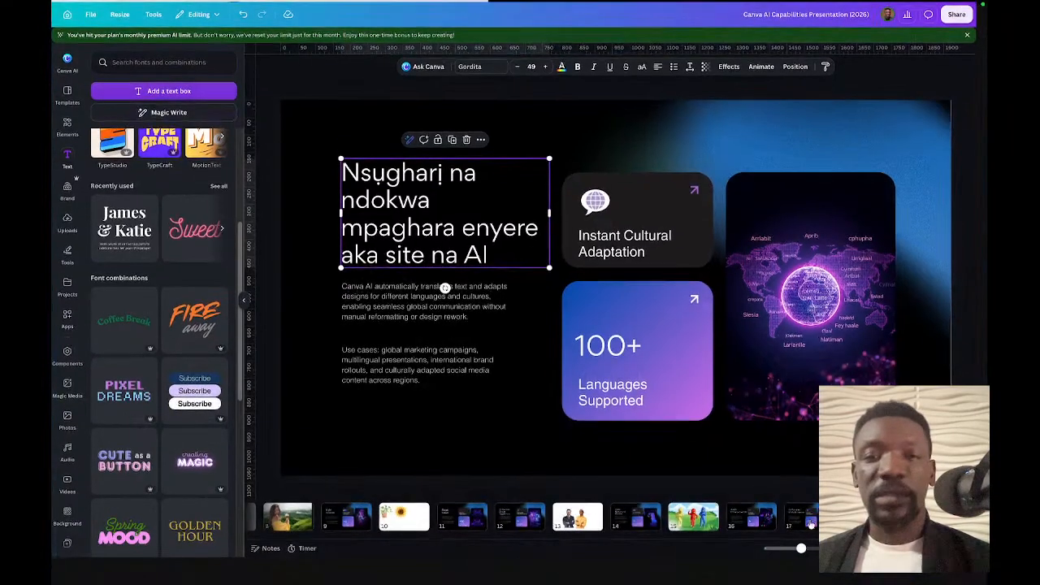
# Step: Advance the slideshow to the "Style Transfer" slide
pyautogui.click(598, 351)
pyautogui.click(598, 350)
pyautogui.click(598, 351)
pyautogui.click(598, 350)
pyautogui.click(598, 350)
pyautogui.click(598, 350)
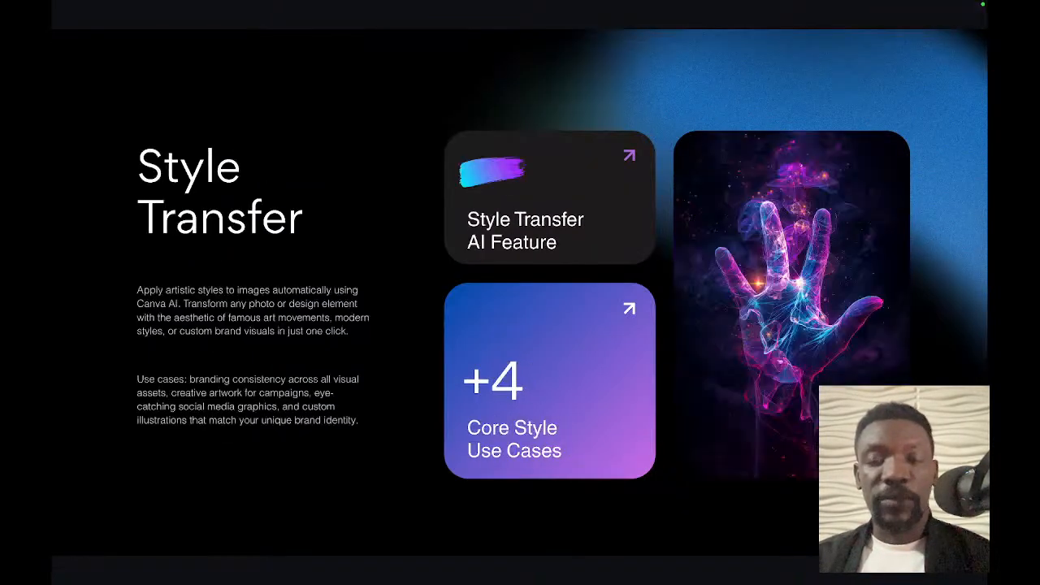
# Step: Go back several slides, then advance past "AI-Powered Branding Kit" to the "AI-Powered Content Planner" slide
pyautogui.press('Left')
pyautogui.press('Left')
pyautogui.press('Left')
pyautogui.press('Left')
pyautogui.press('Right')
pyautogui.press('Right')
pyautogui.press('Right')
pyautogui.press('Right')
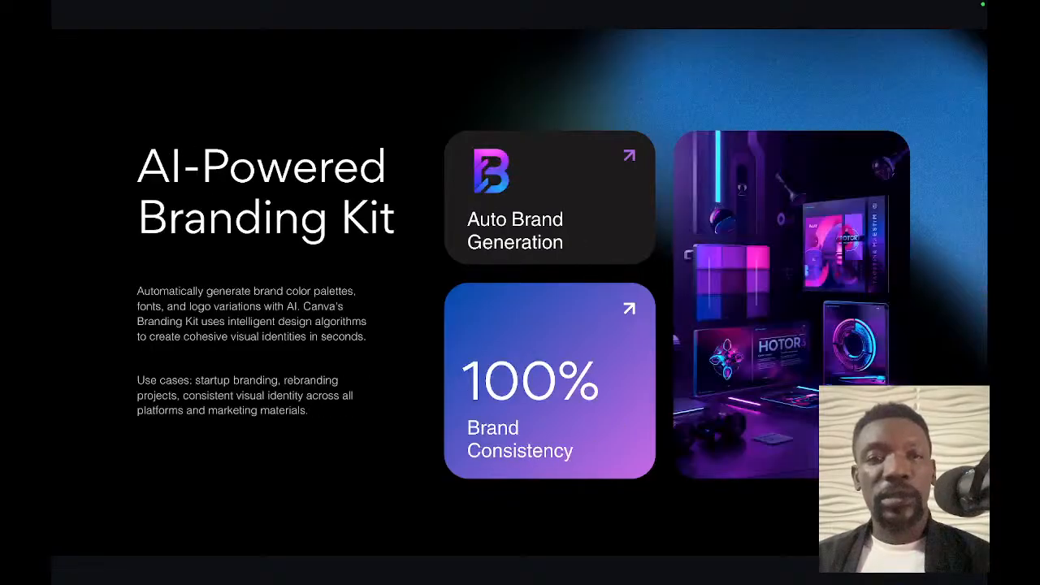
pyautogui.press('Right')
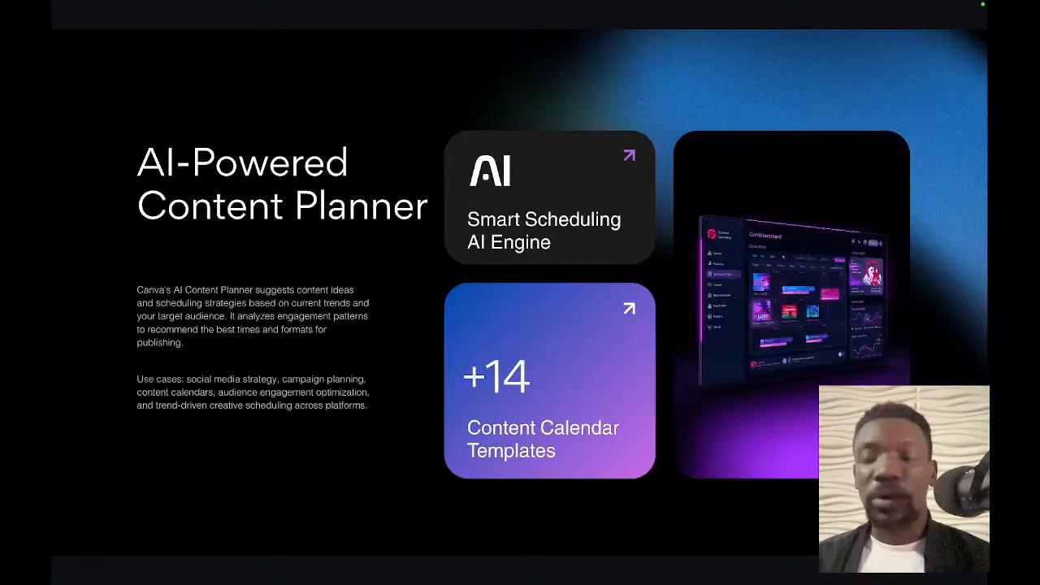
# Step: Advance the slideshow to the "Tips for Maximizing Canva AI" slide
pyautogui.press('Right')
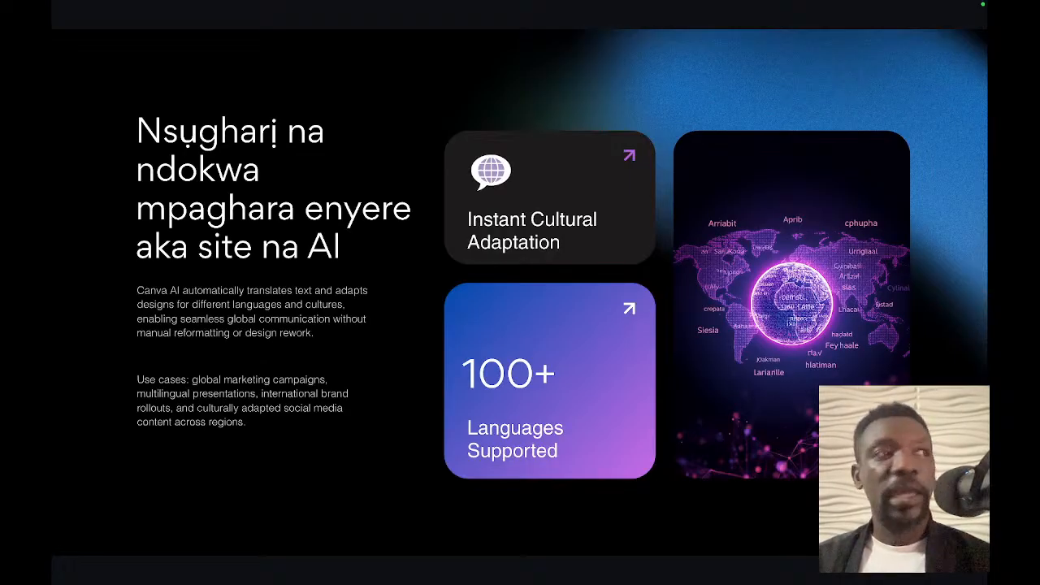
pyautogui.press('Right')
pyautogui.press('Right')
pyautogui.press('Right')
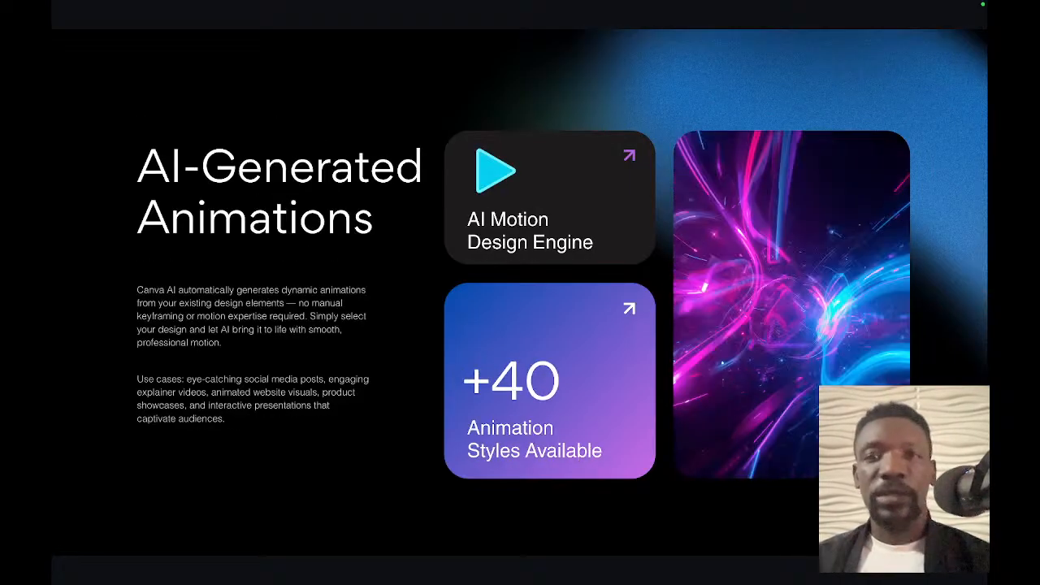
pyautogui.press('Right')
pyautogui.press('Left')
pyautogui.press('Right')
pyautogui.press('Right')
pyautogui.press('Right')
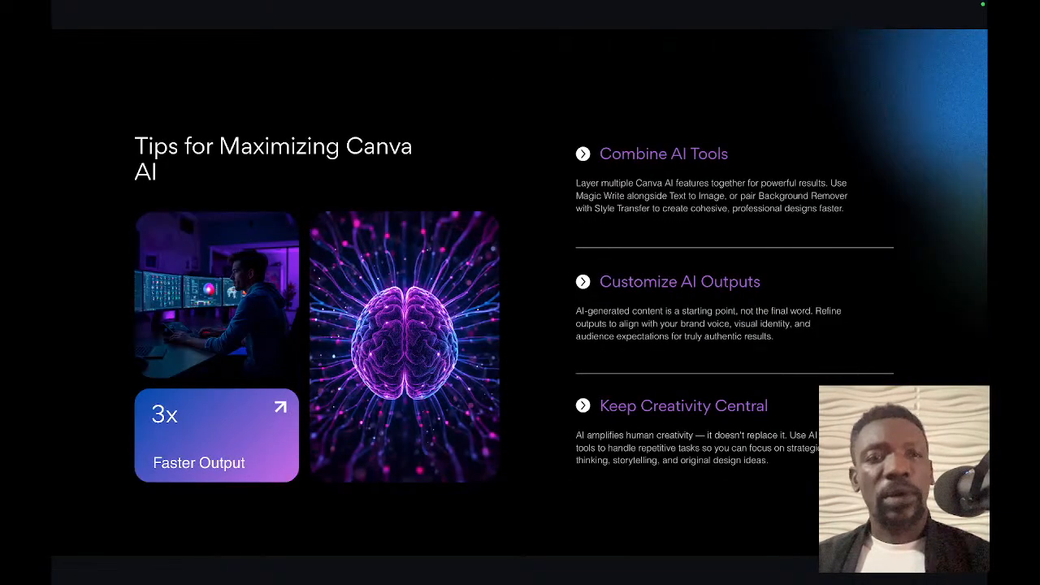
# Step: Advance past "Future of Canva AI" to the closing "Thank You for Exploring Canva AI" slide
pyautogui.press('Right')
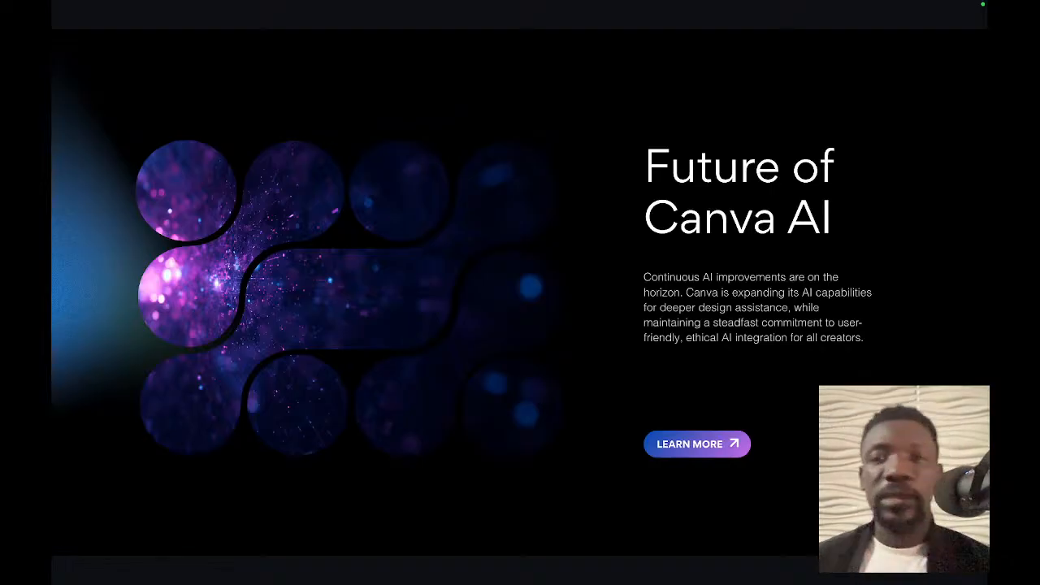
pyautogui.press('Right')
pyautogui.press('Right')
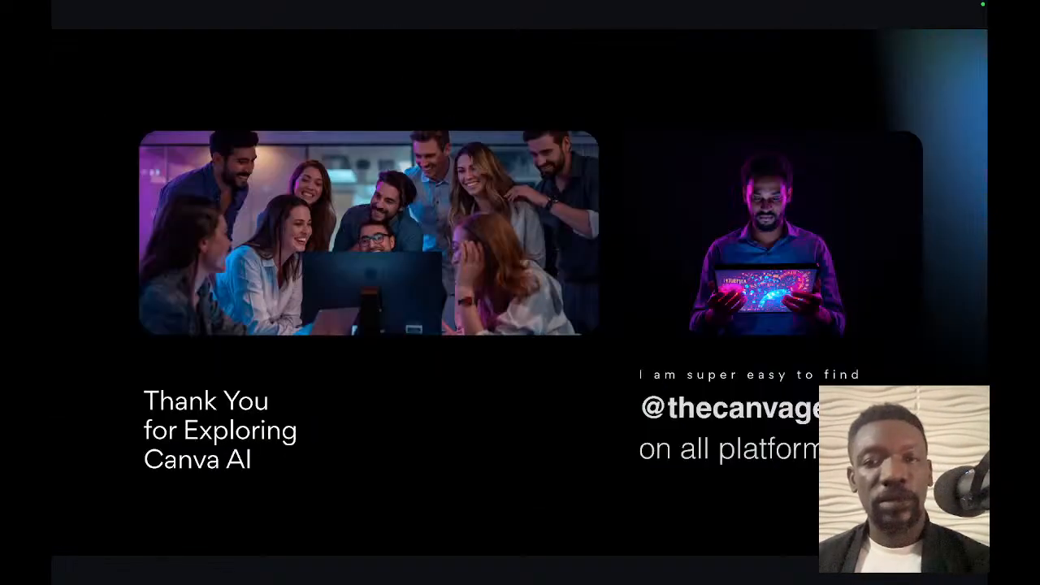
# Step: Go back through the slideshow to the "AI-Powered Data Visualization" slide
pyautogui.press('Left')
pyautogui.press('Left')
pyautogui.press('Left')
pyautogui.press('Left')
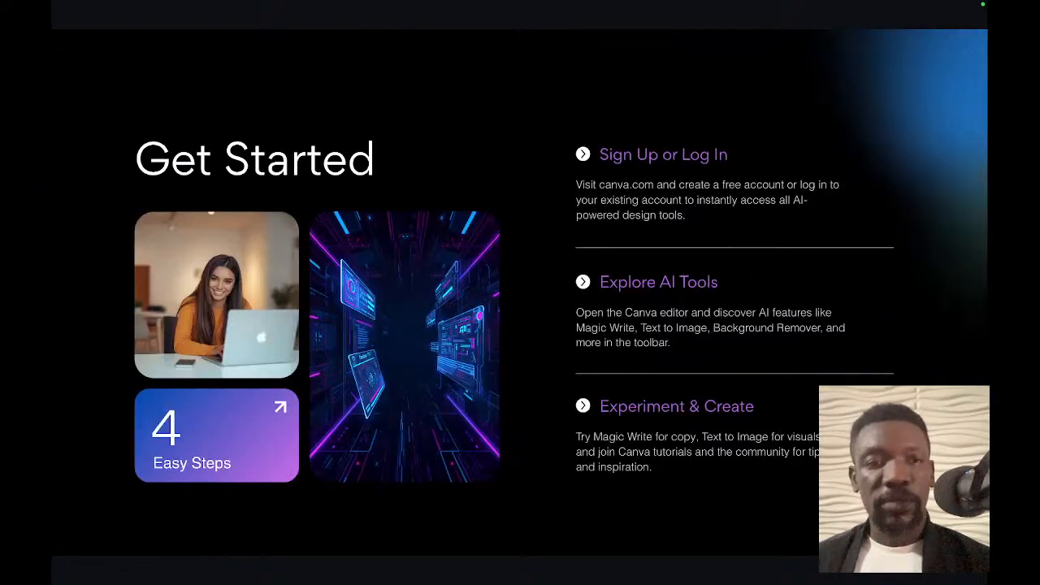
pyautogui.press('Left')
pyautogui.press('Left')
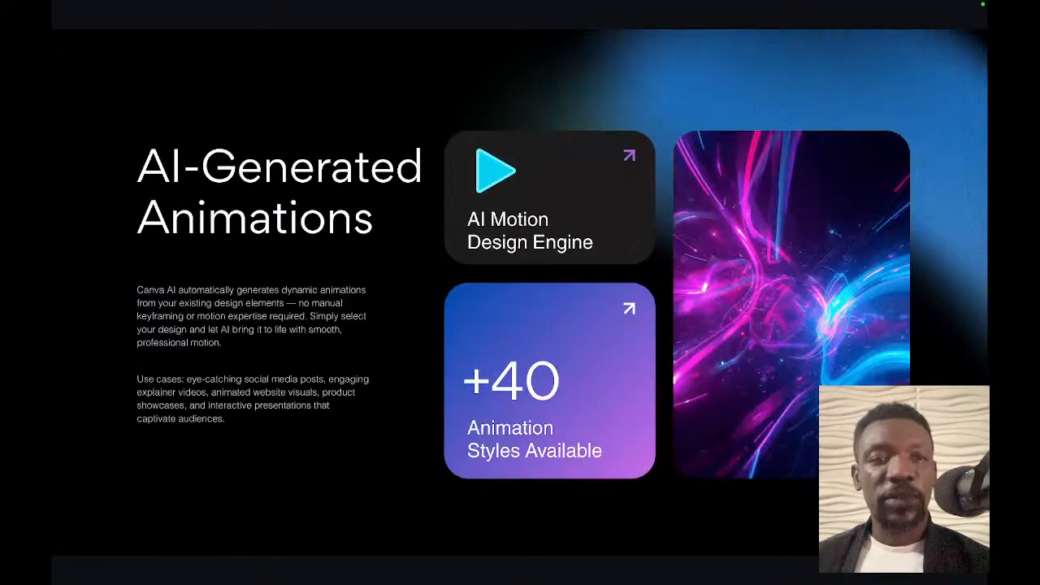
pyautogui.press('Left')
pyautogui.press('Left')
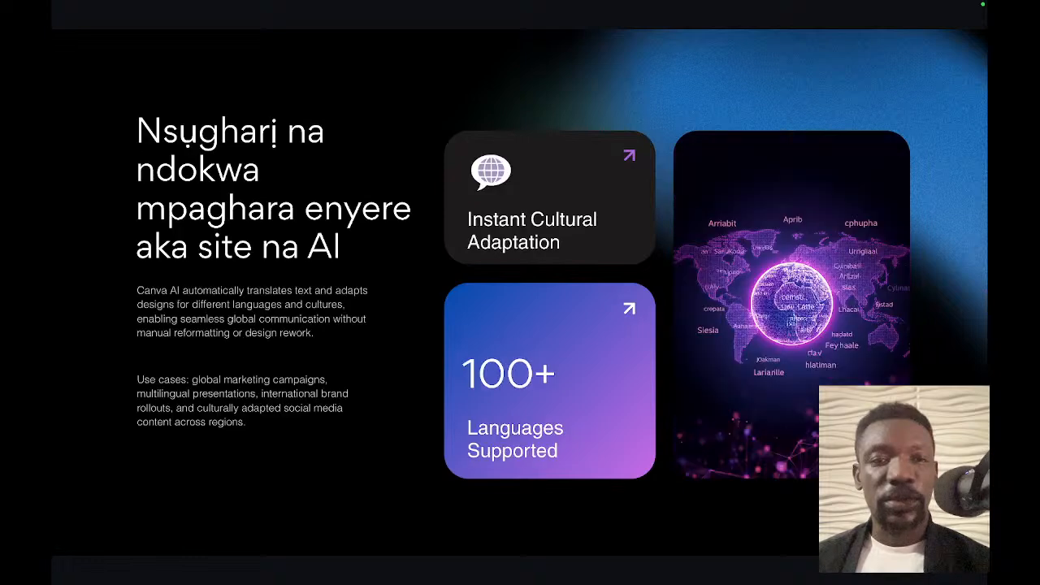
pyautogui.press('Right')
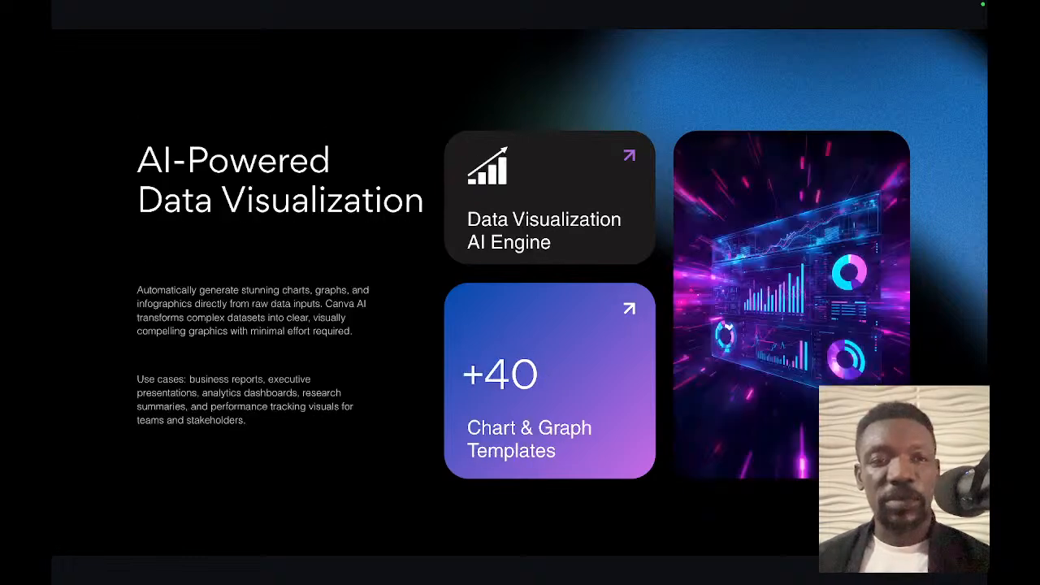
# Step: Exit the full-screen presentation and open the Canva AI chat ready for a new prompt
pyautogui.press('Escape')
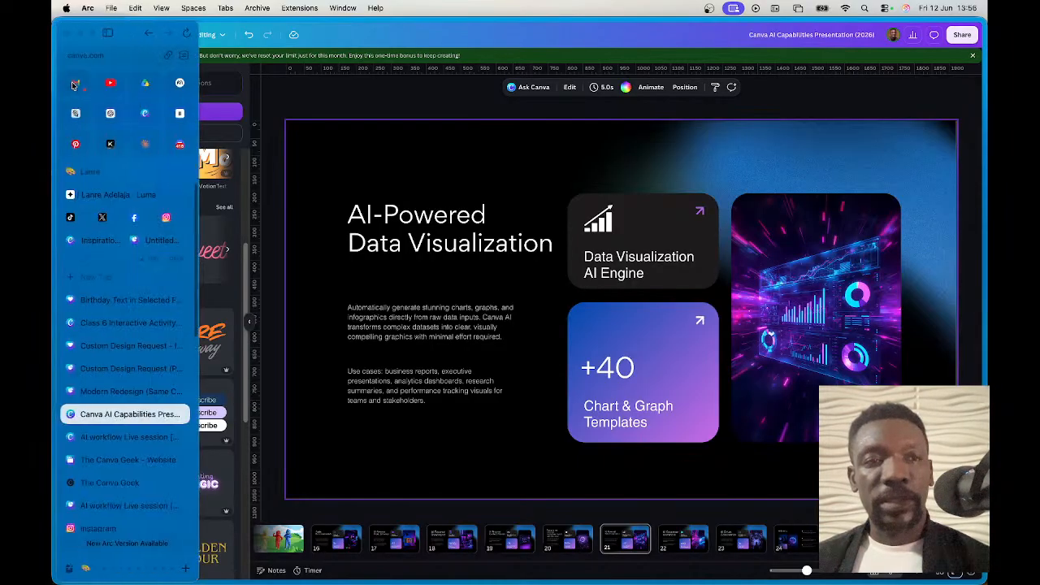
pyautogui.click(74, 82)
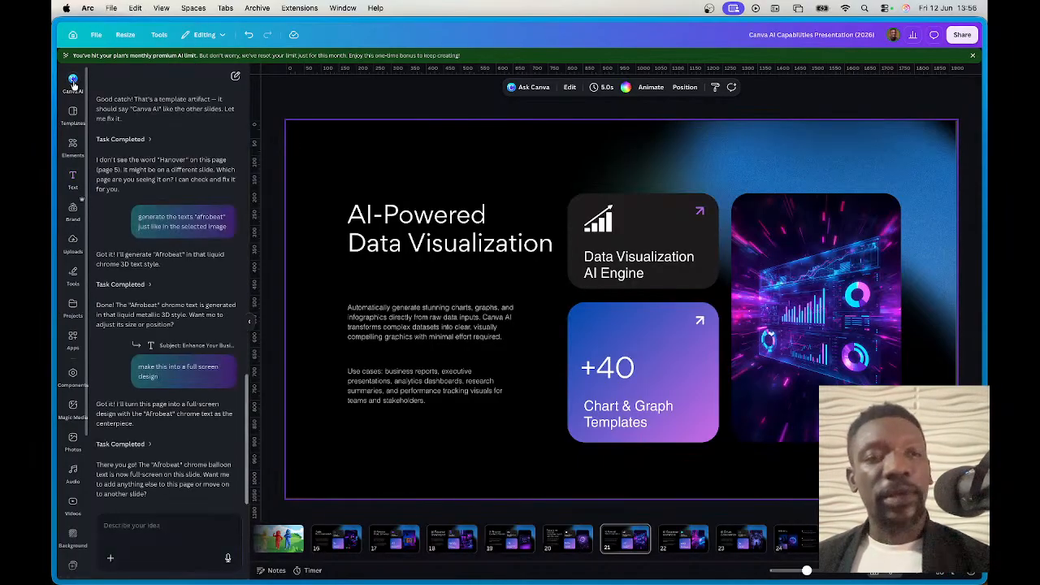
pyautogui.click(163, 536)
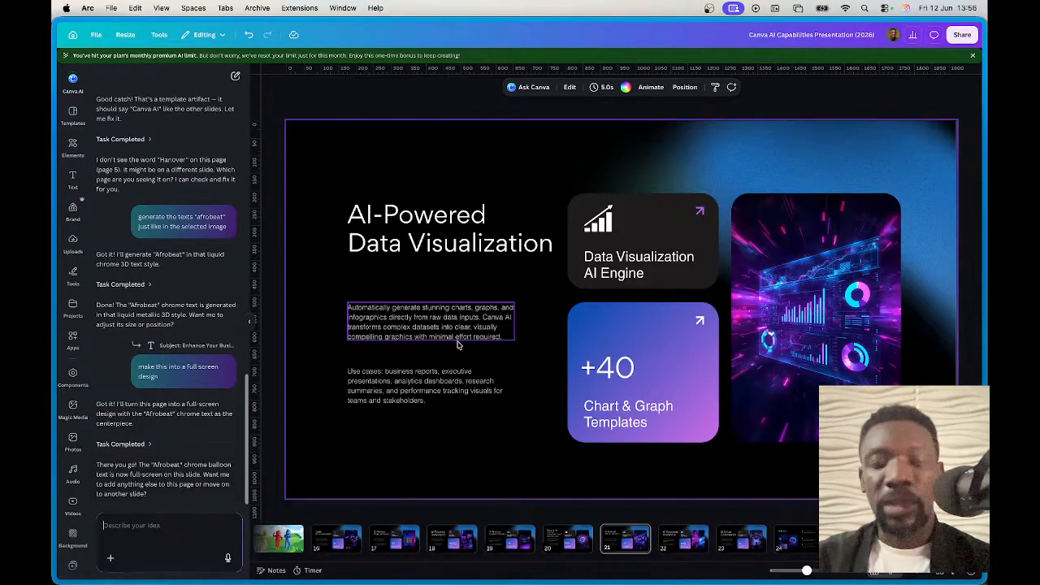
# Step: Search the web in a new tab for "give me random data that i can visualise"
pyautogui.press('super+t')
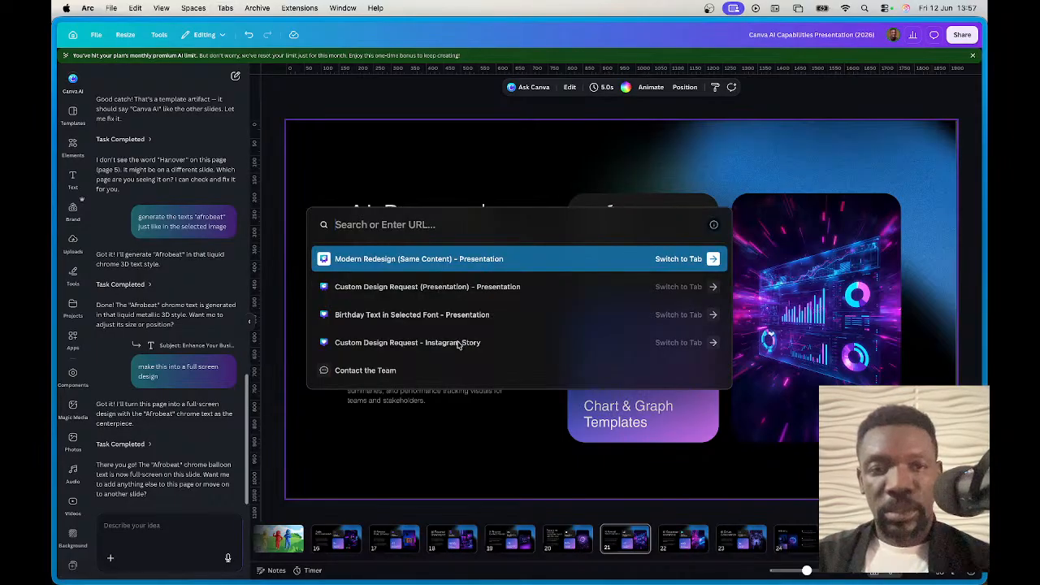
pyautogui.write('gi')
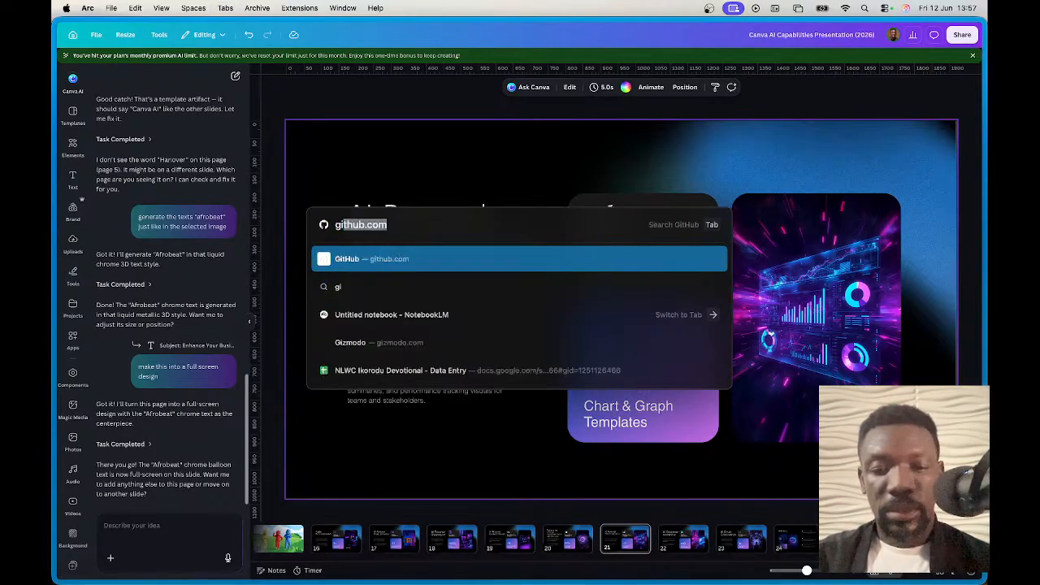
pyautogui.write('ve me rand')
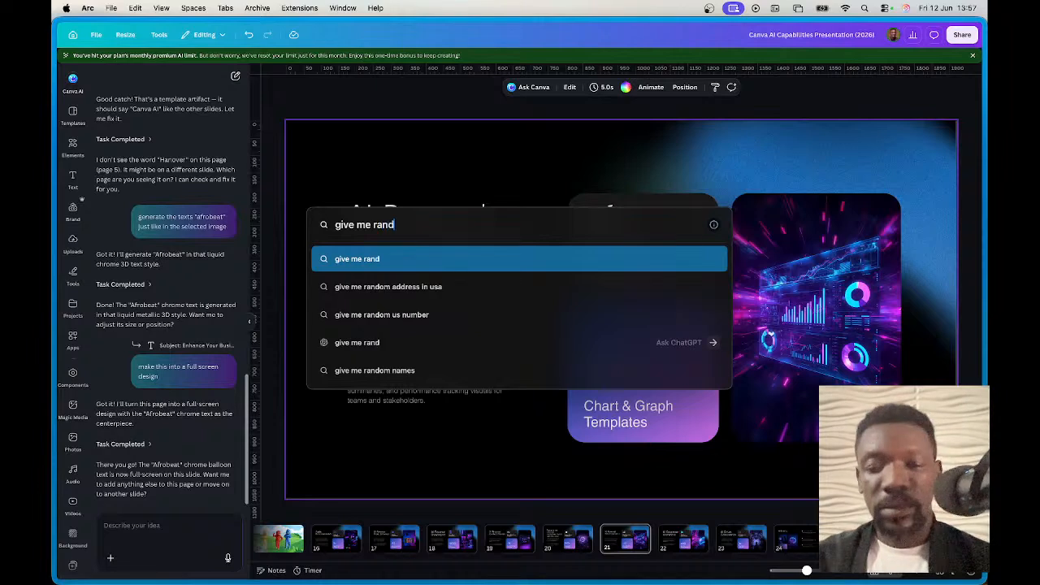
pyautogui.write('om data tha')
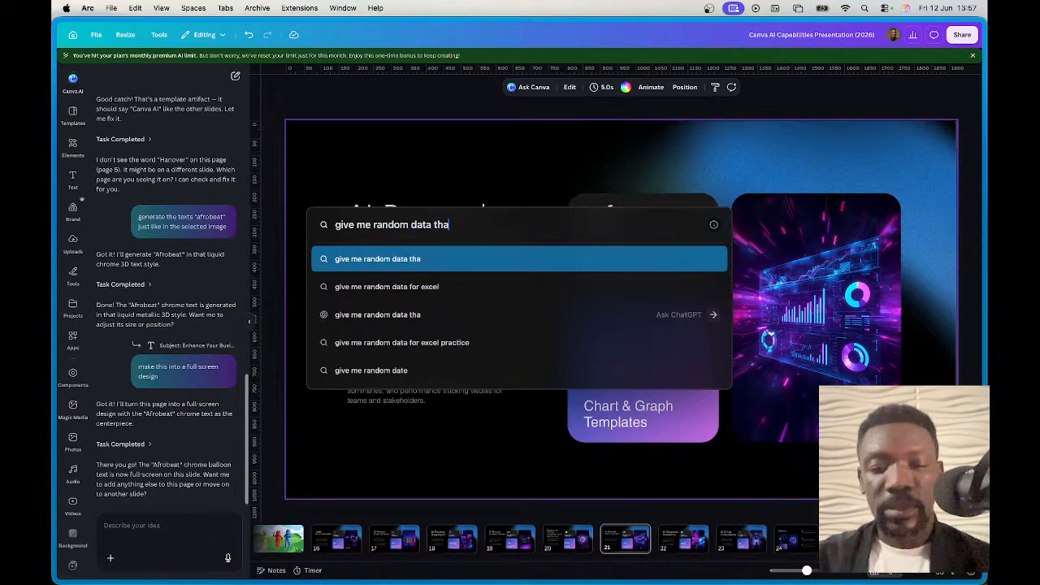
pyautogui.write('t i can v')
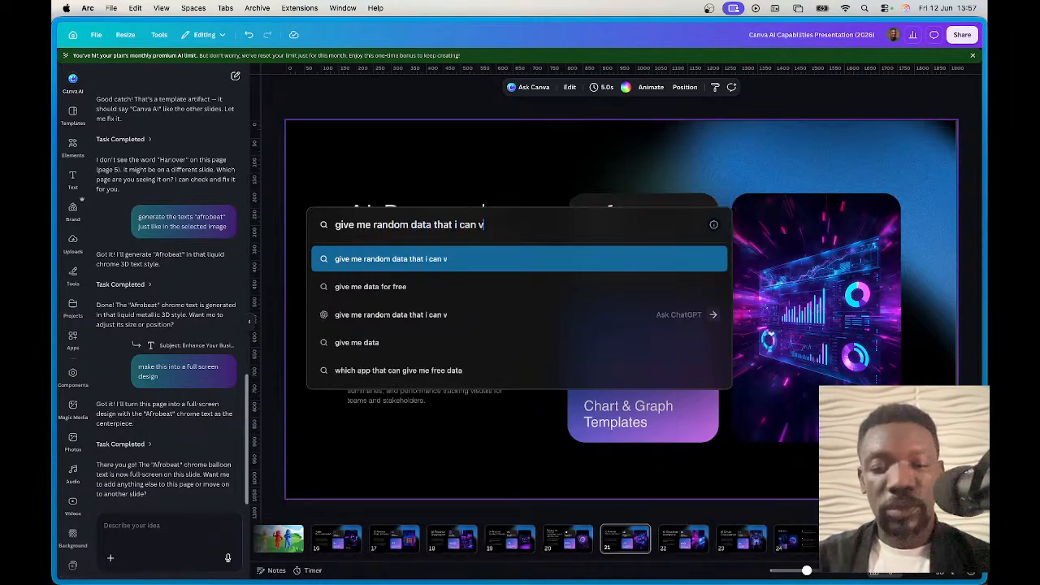
pyautogui.write('isualise')
pyautogui.press('Return')
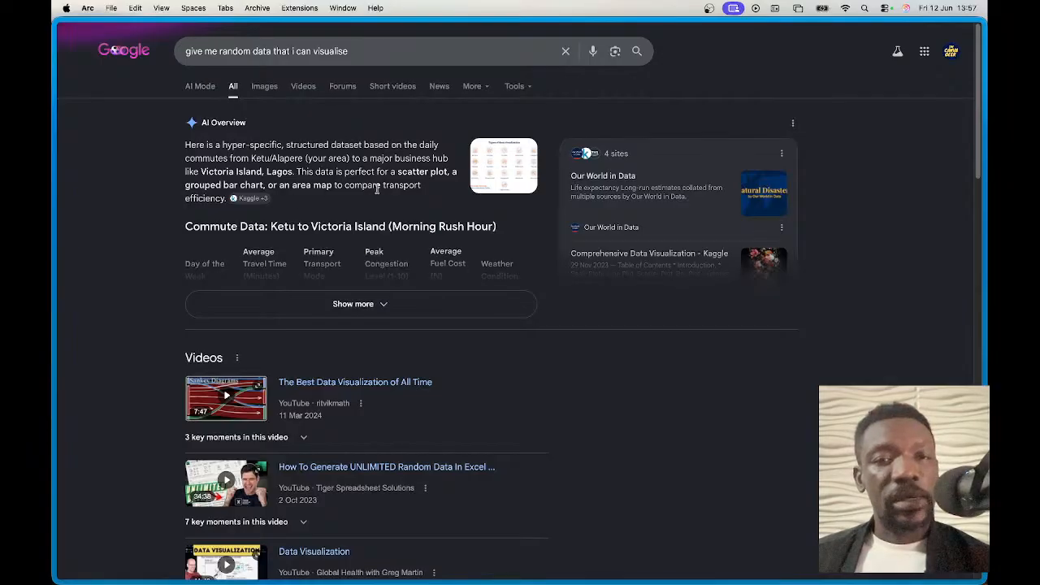
# Step: Expand the AI Overview and examine the commute data table and its visualization ideas
pyautogui.click(333, 305)
pyautogui.scroll(-1, 479, 378)
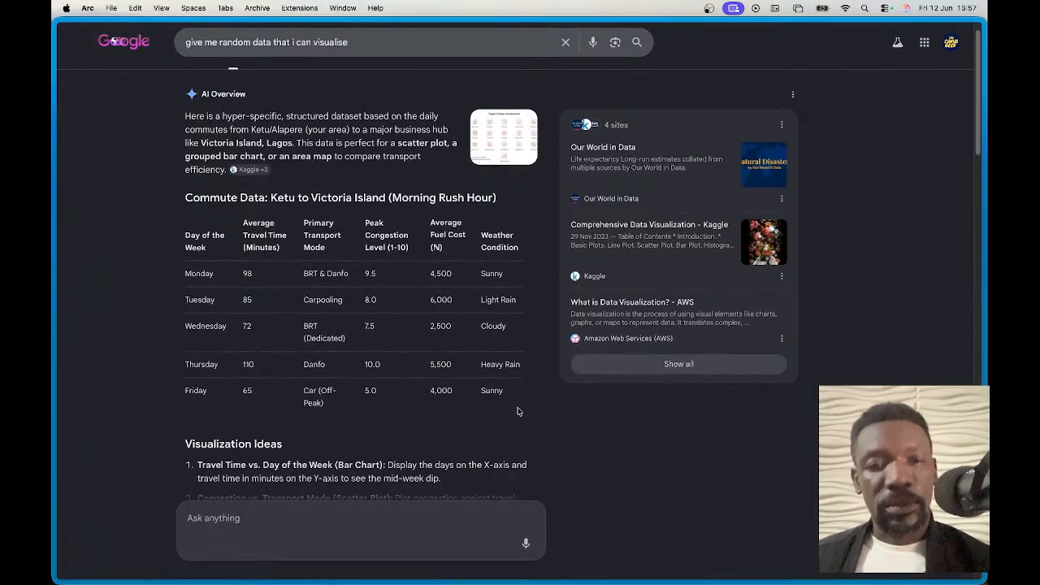
pyautogui.scroll(-6, 522, 411)
pyautogui.scroll(2, 525, 418)
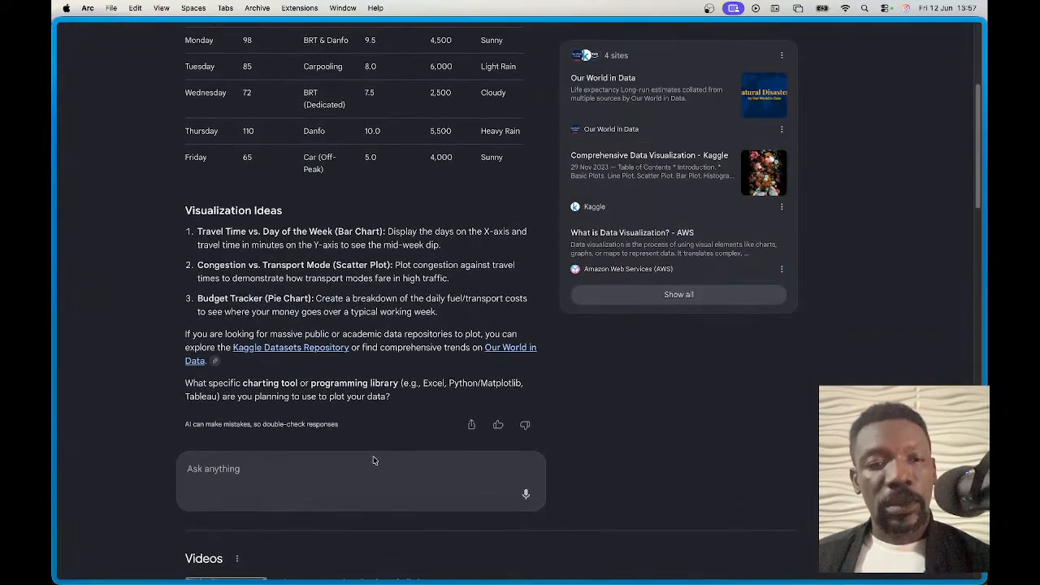
pyautogui.scroll(3, 415, 414)
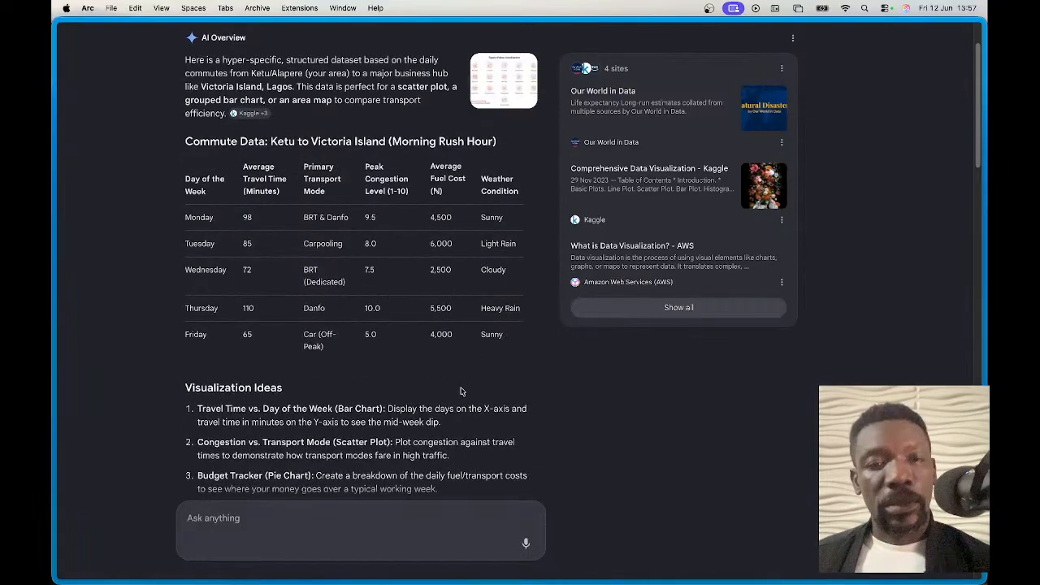
# Step: Ask Google's AI to "give me in a copyable version" and copy the resulting Markdown table
pyautogui.click(410, 521)
pyautogui.write('give me')
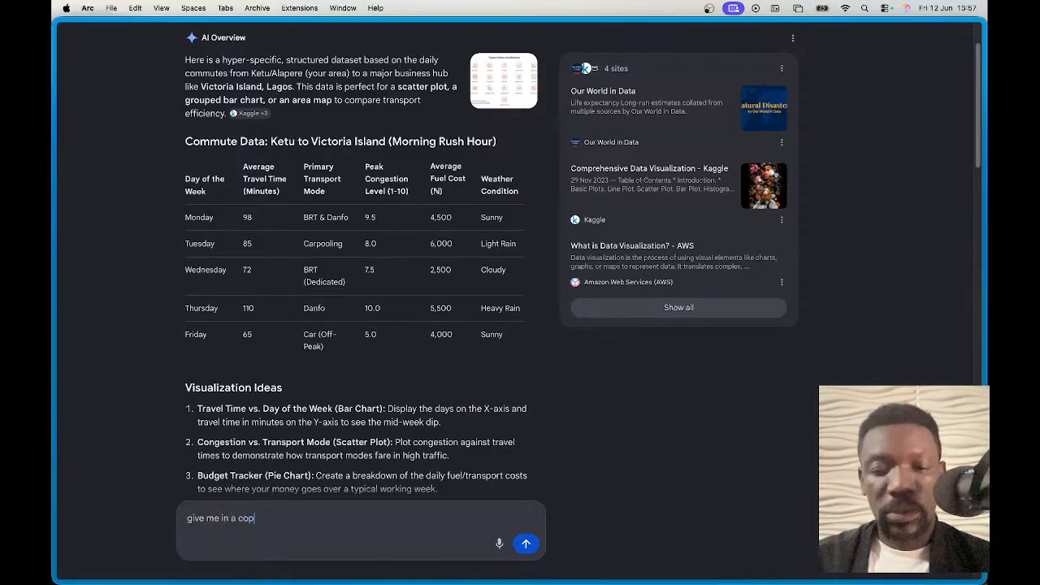
pyautogui.write('in a copyable version')
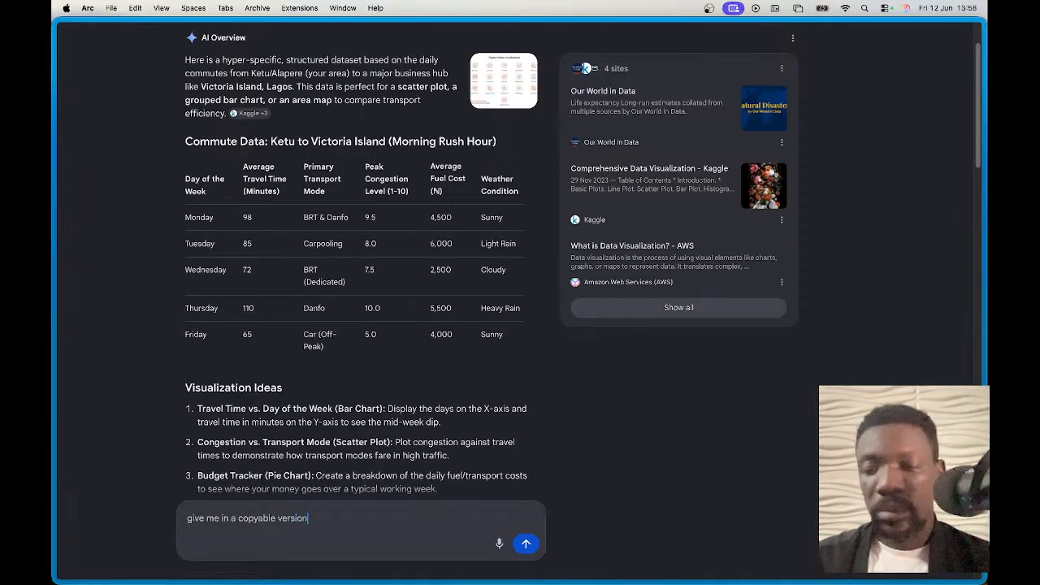
pyautogui.press('Return')
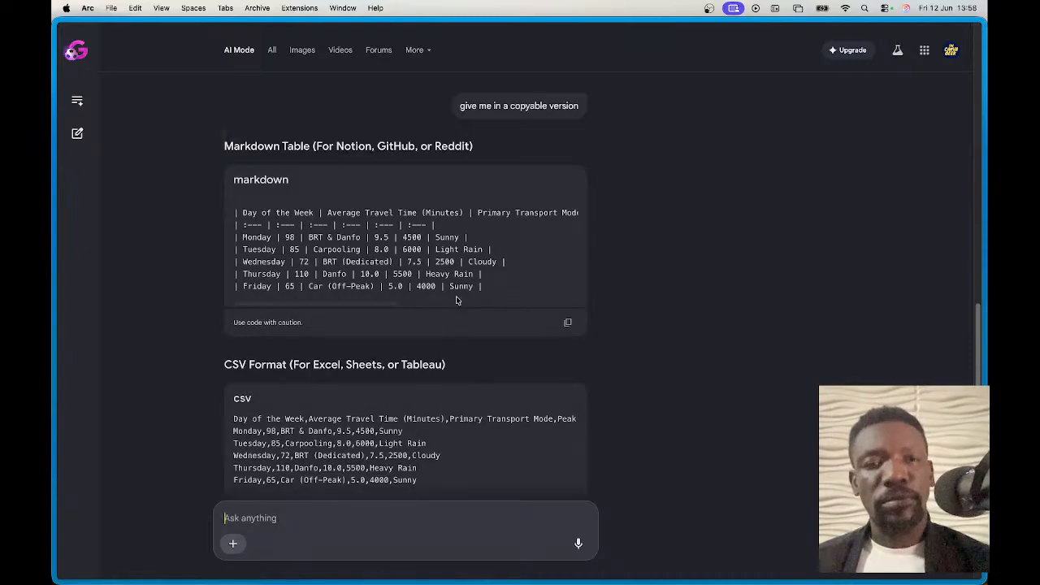
pyautogui.click(567, 322)
# Step: Switch to the "Modern Redesign (Same Content)" design in Canva
pyautogui.moveTo(56, 218)
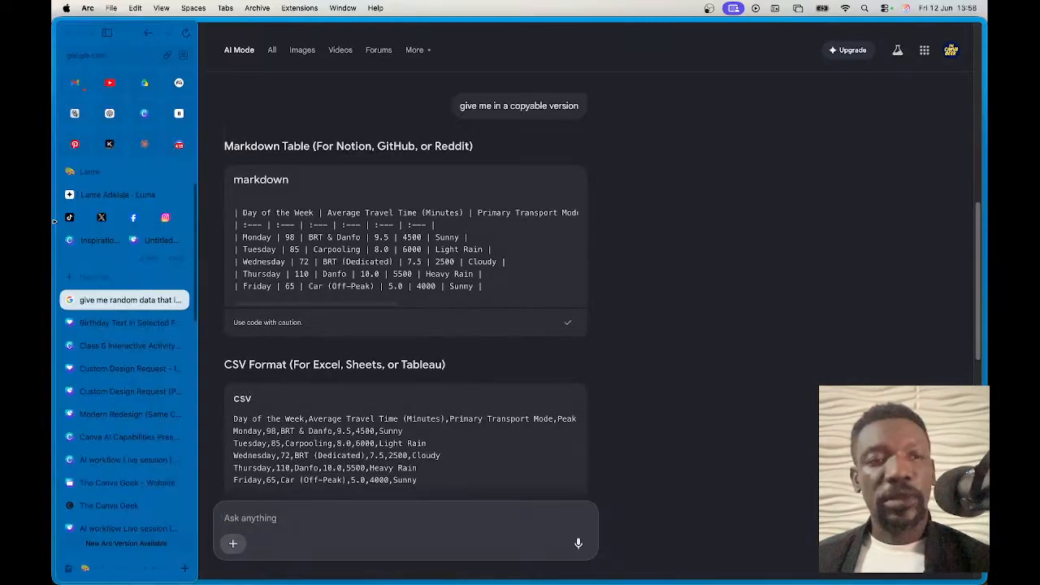
pyautogui.click(93, 414)
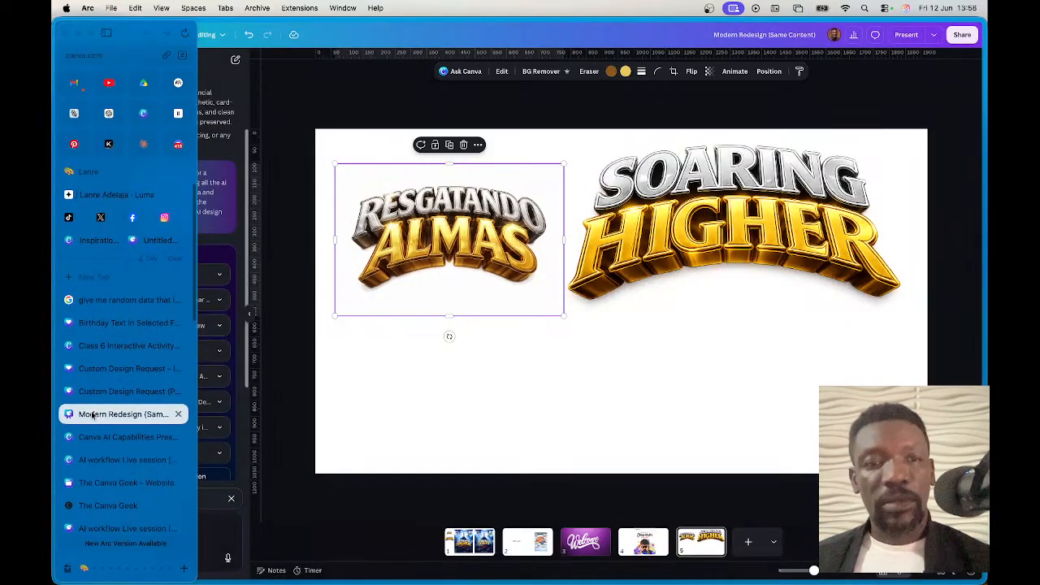
pyautogui.click(95, 439)
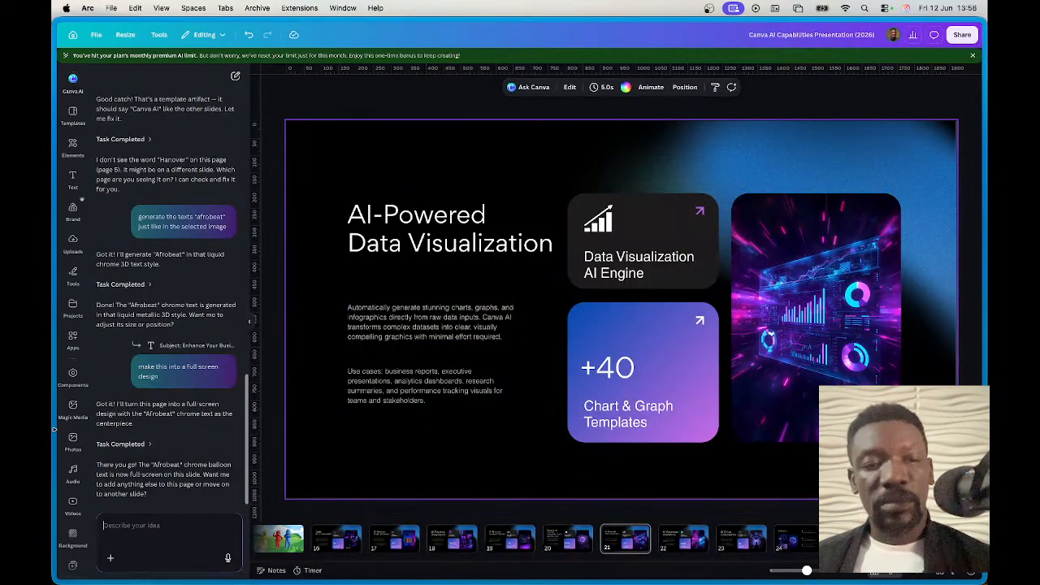
pyautogui.moveTo(53, 429)
pyautogui.click(97, 461)
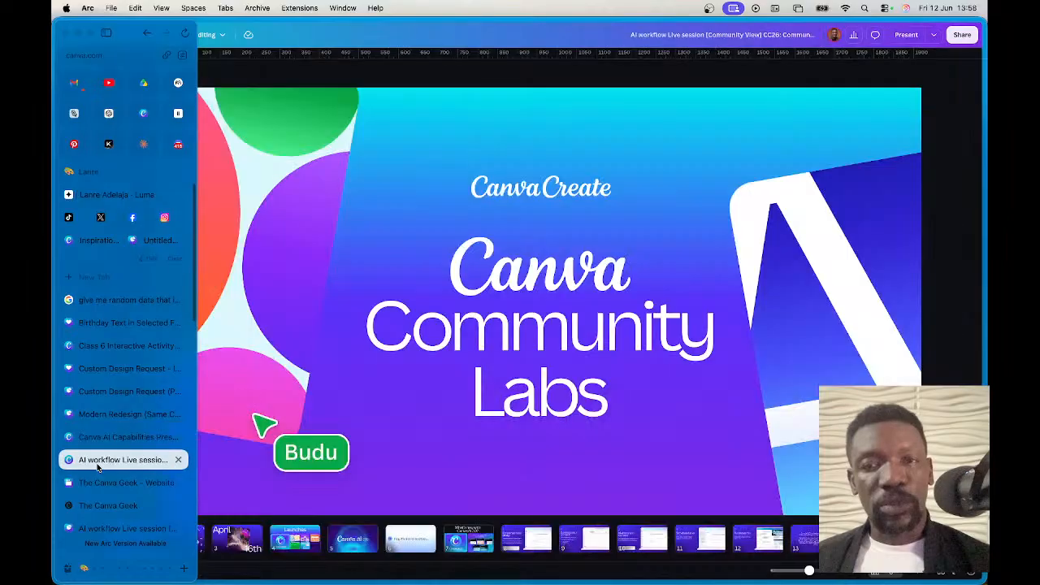
pyautogui.click(99, 440)
pyautogui.click(96, 416)
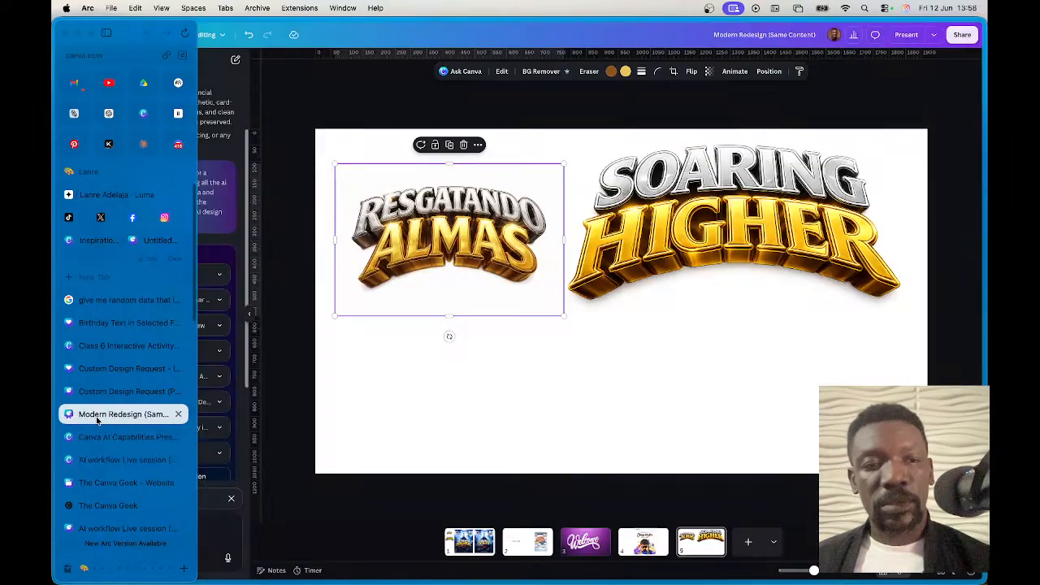
# Step: Add a blank page after page 5, paste the copied commute table as text and set its font size to 12
pyautogui.click(748, 541)
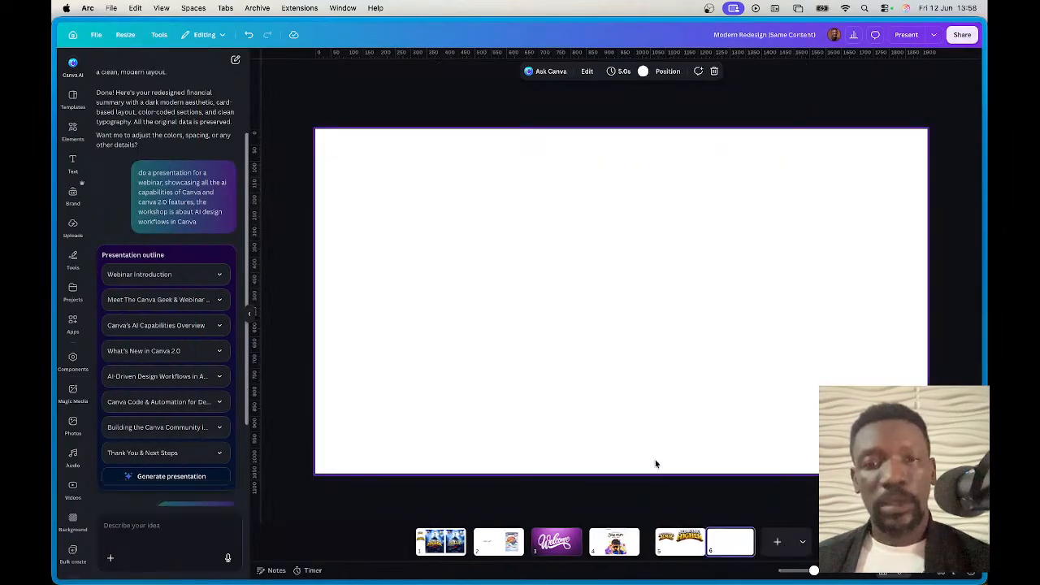
pyautogui.press('super+v')
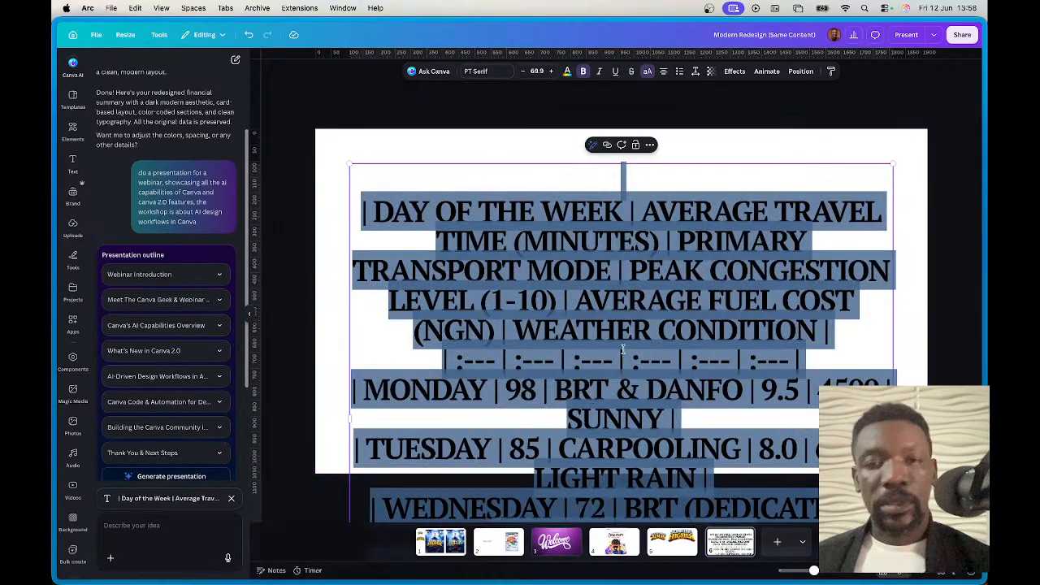
pyautogui.click(536, 71)
pyautogui.click(527, 147)
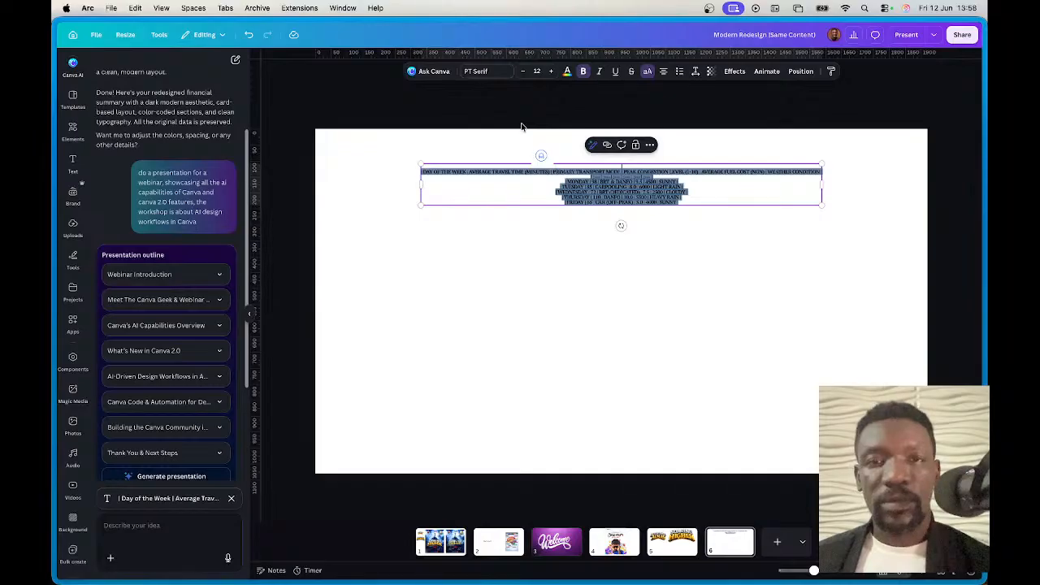
# Step: Increase the pasted table text's font size to 21
pyautogui.click(549, 71)
pyautogui.click(548, 71)
pyautogui.click(548, 70)
pyautogui.click(548, 70)
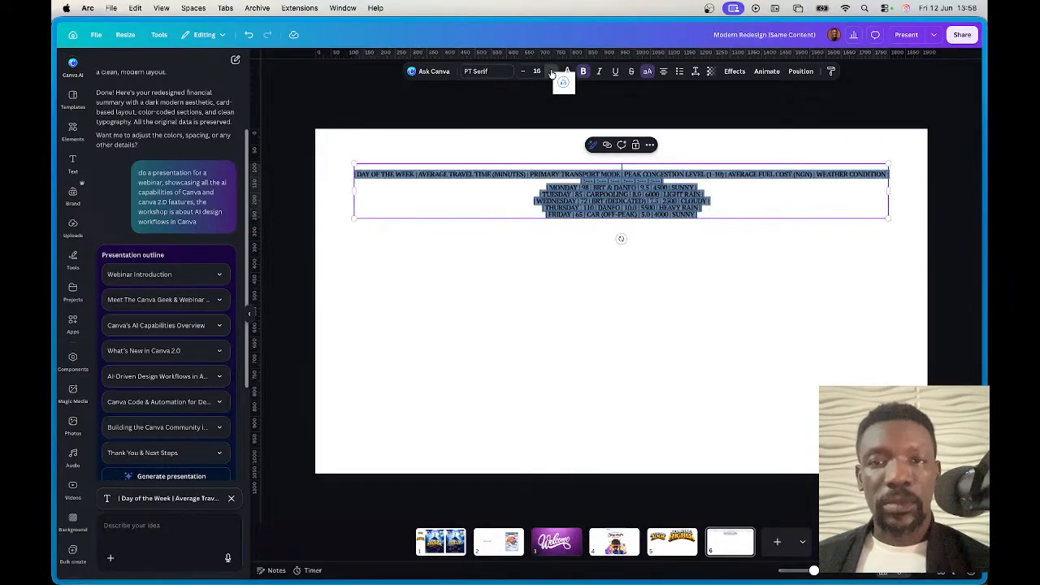
pyautogui.click(549, 72)
pyautogui.click(550, 72)
pyautogui.click(551, 73)
pyautogui.click(551, 74)
pyautogui.click(551, 74)
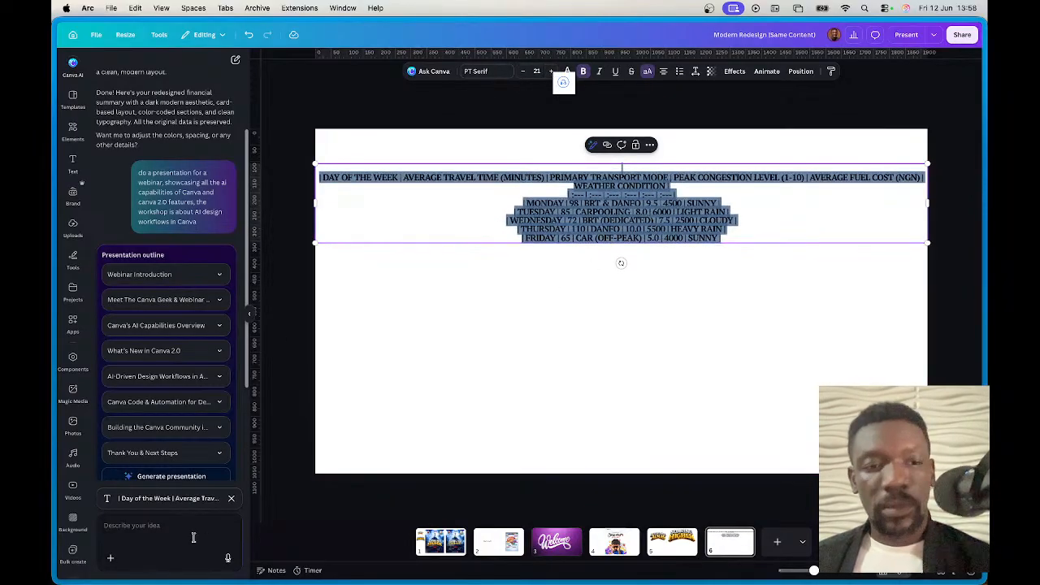
# Step: Delete the table text from page 6 and paste the copied commute table into the Canva AI prompt
pyautogui.press('BackSpace')
pyautogui.hotkey('ctrl', 'Right')
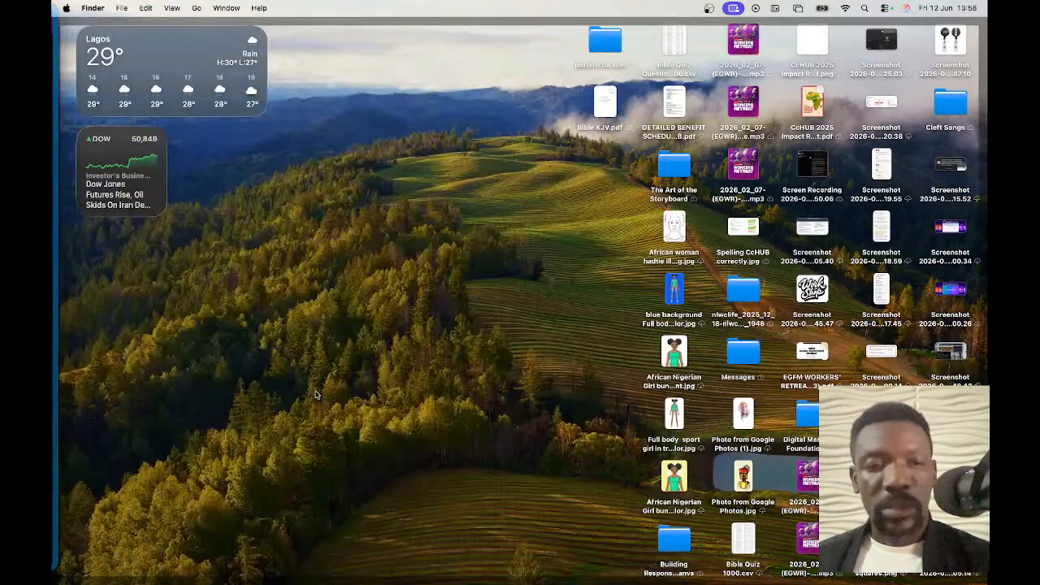
pyautogui.hotkey('ctrl', 'Left')
pyautogui.click(116, 525)
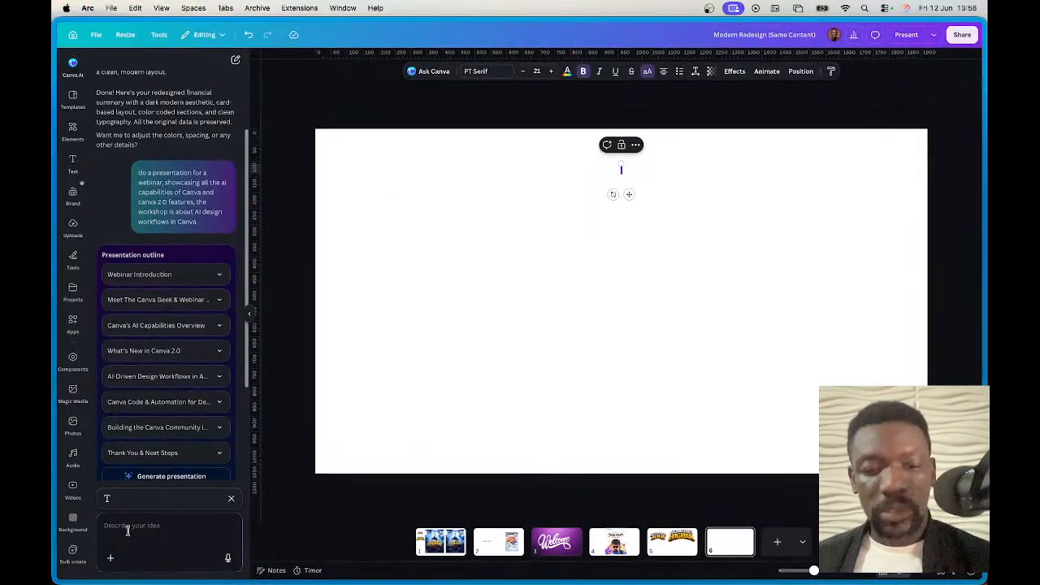
pyautogui.press('super+v')
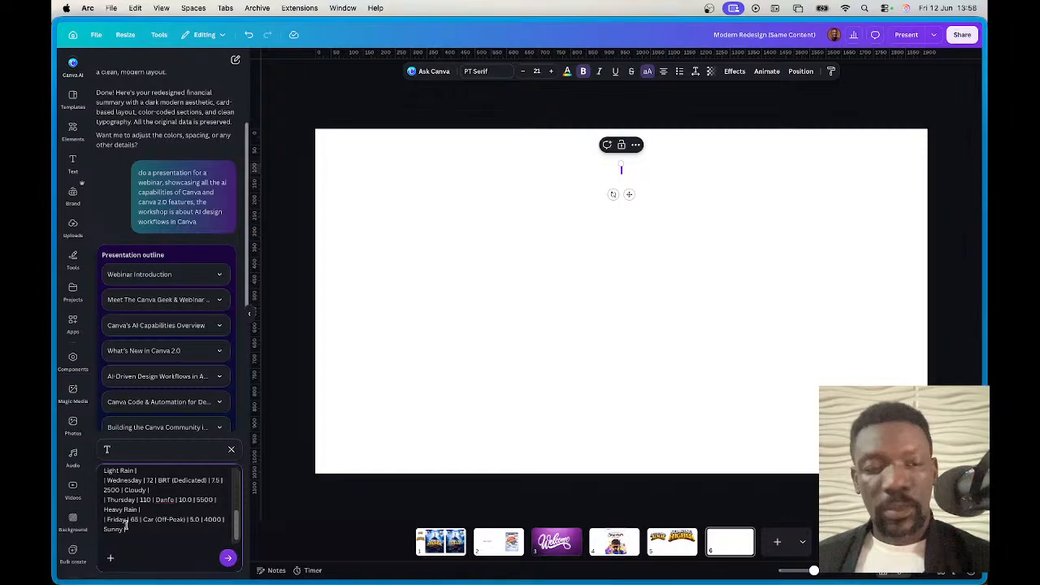
# Step: Add "make this into a visual chart" a few lines below the pasted table and submit the prompt
pyautogui.hotkey('shift', 'Return')
pyautogui.hotkey('shift', 'Return')
pyautogui.hotkey('shift', 'Return')
pyautogui.hotkey('shift', 'Return')
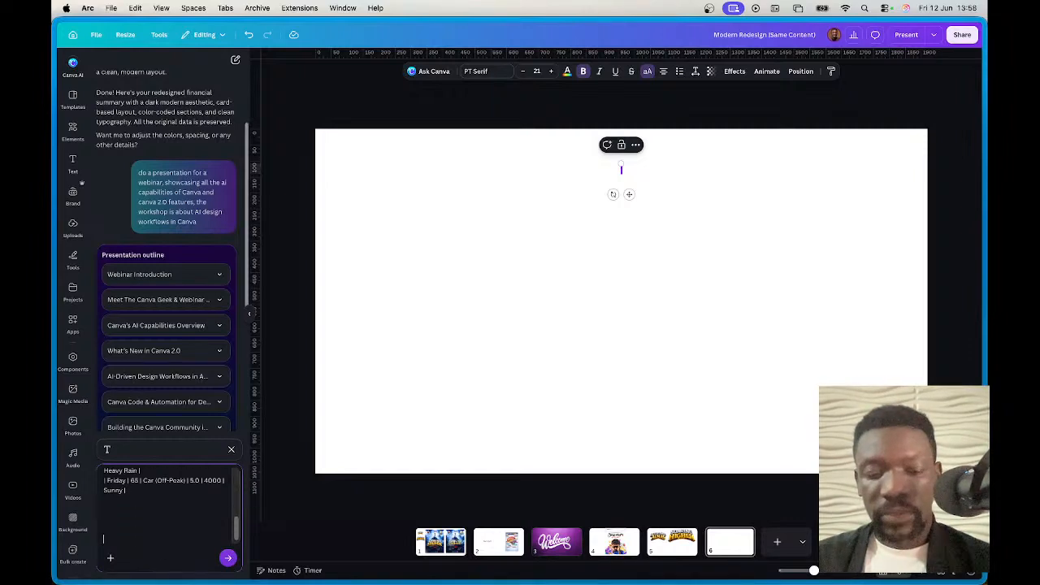
pyautogui.write('make this into a visual')
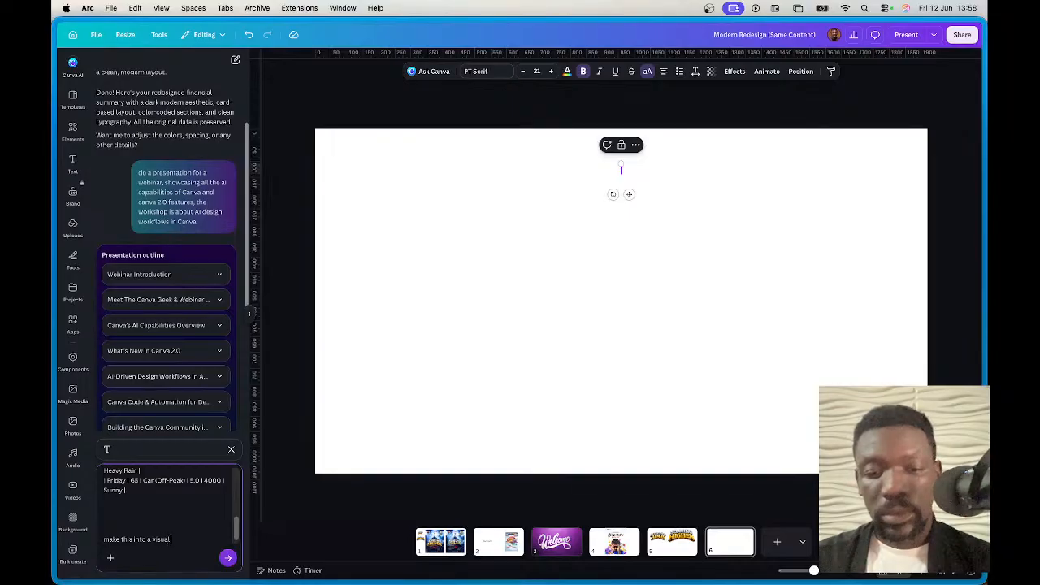
pyautogui.write('ar')
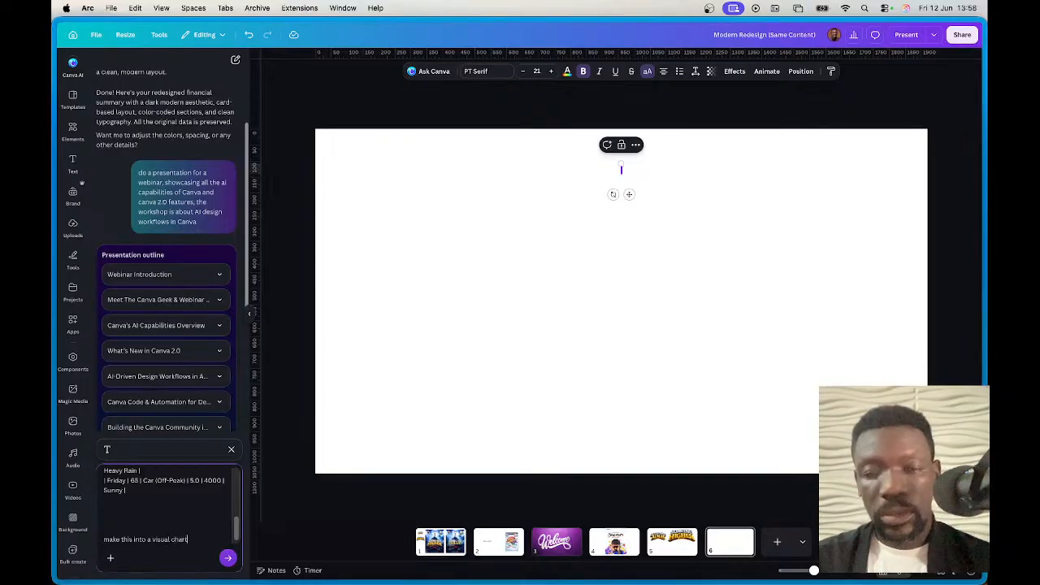
pyautogui.write('t')
pyautogui.press('Return')
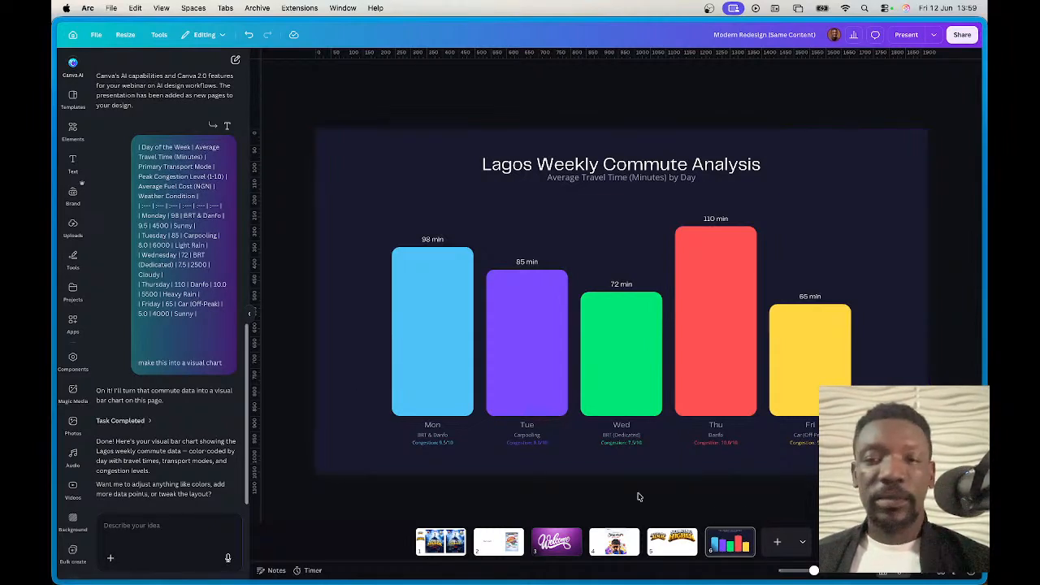
# Step: Select the Mon bar of the commute chart as the context for a Canva AI prompt
pyautogui.click(438, 390)
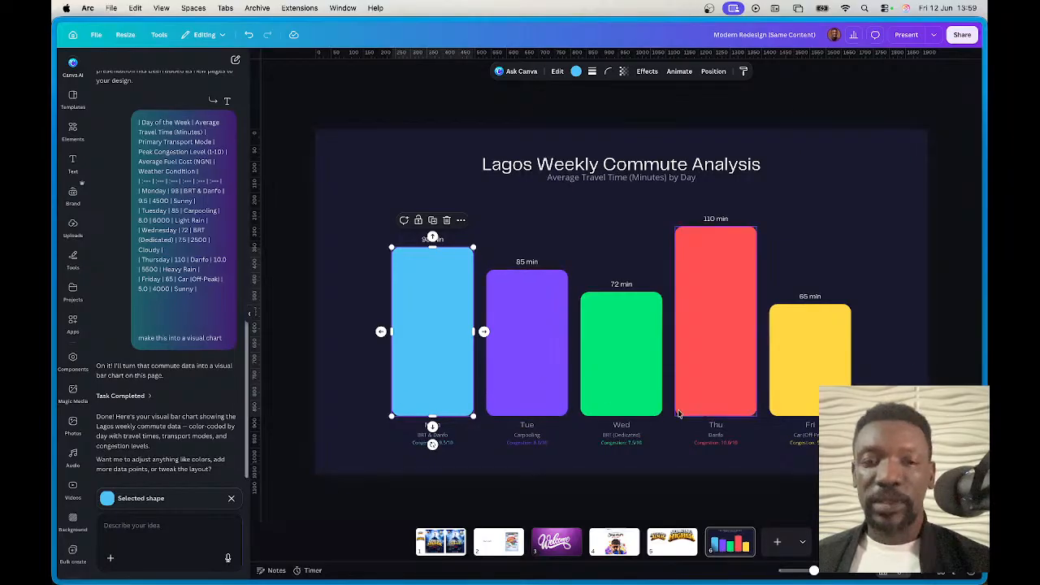
pyautogui.click(167, 530)
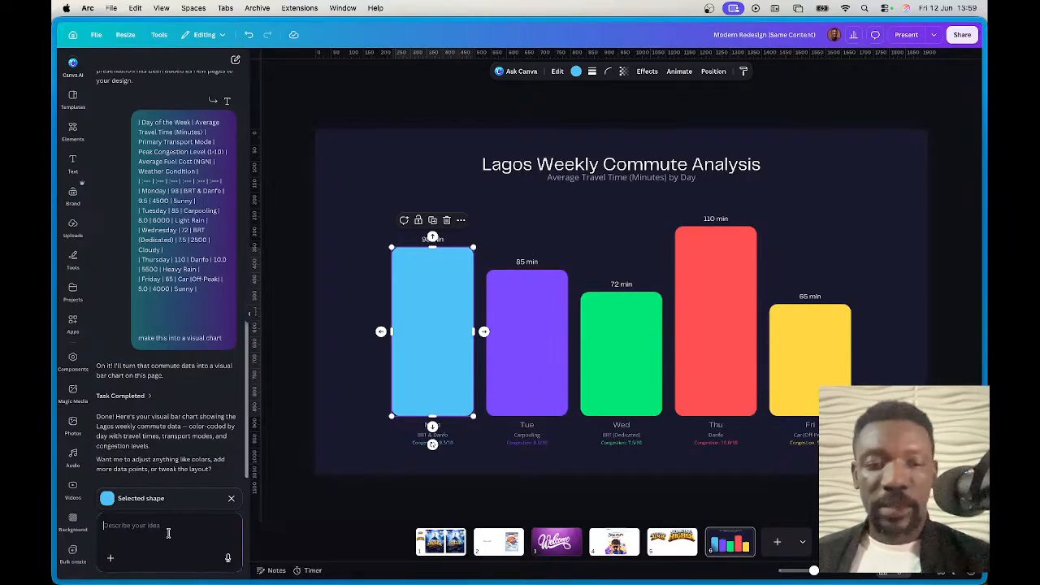
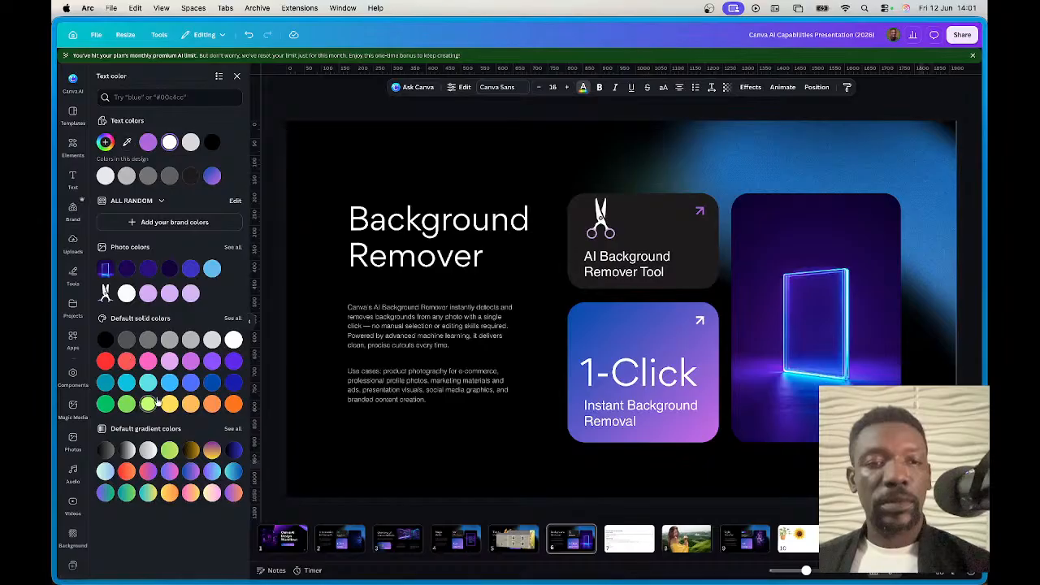
# Step: Colour page 6's page number yellow, and undo applying that colour change to white text across all pages
pyautogui.click(169, 403)
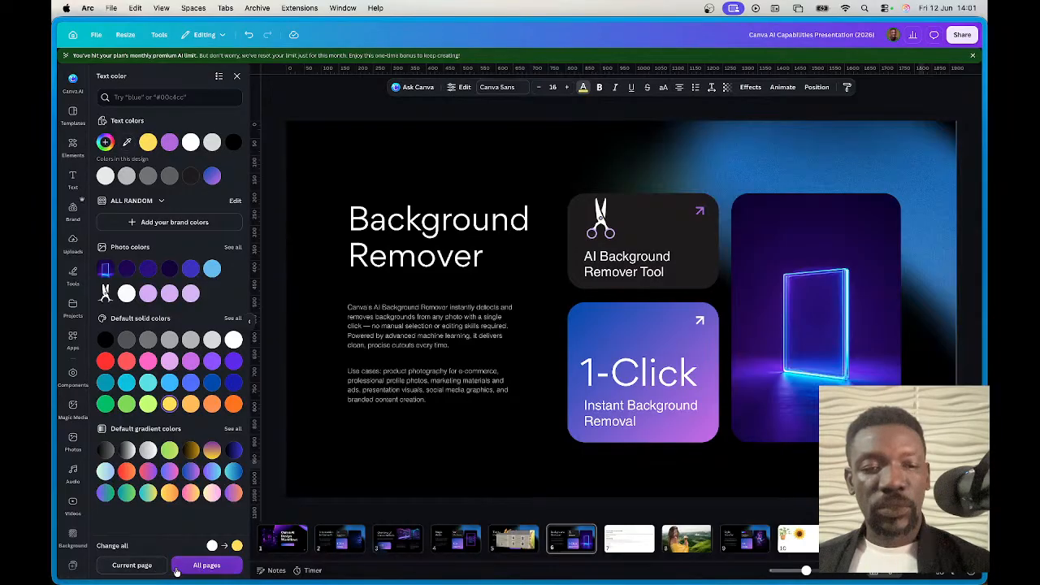
pyautogui.click(201, 566)
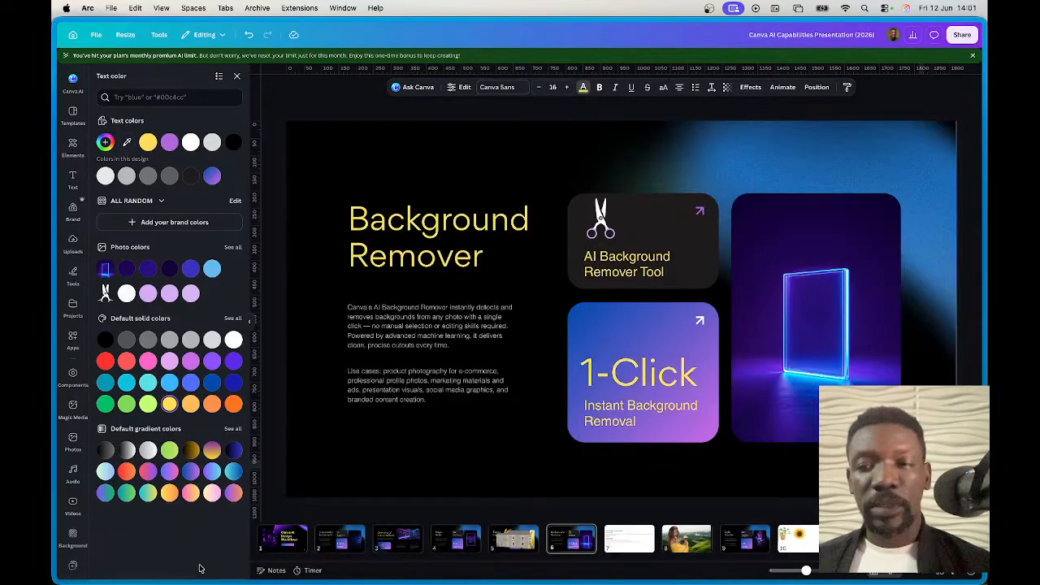
pyautogui.press('super+z')
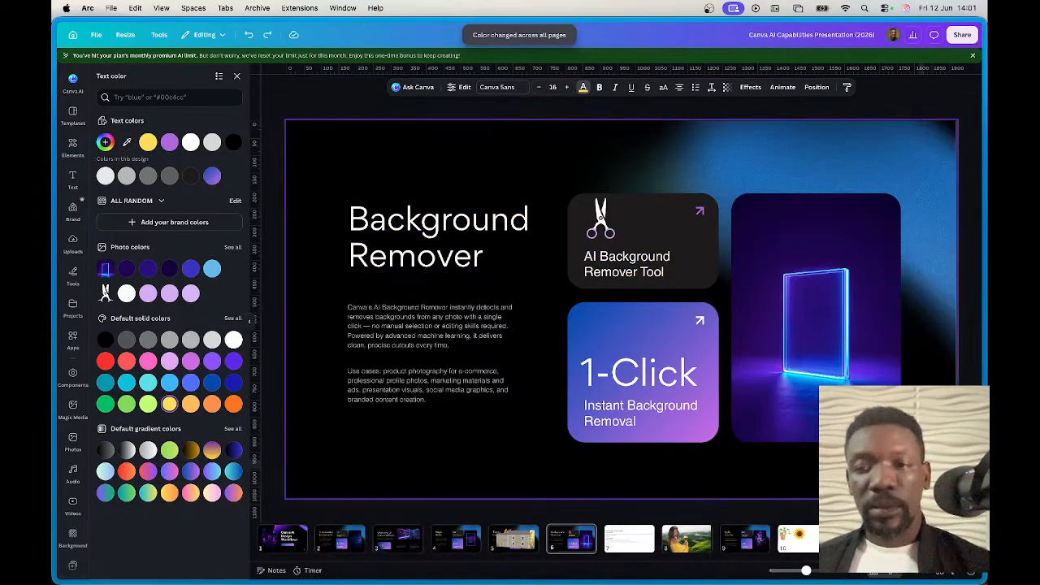
# Step: Compare the "Overview of Canva AI Tools" page with the "Background Remover" page
pyautogui.click(399, 540)
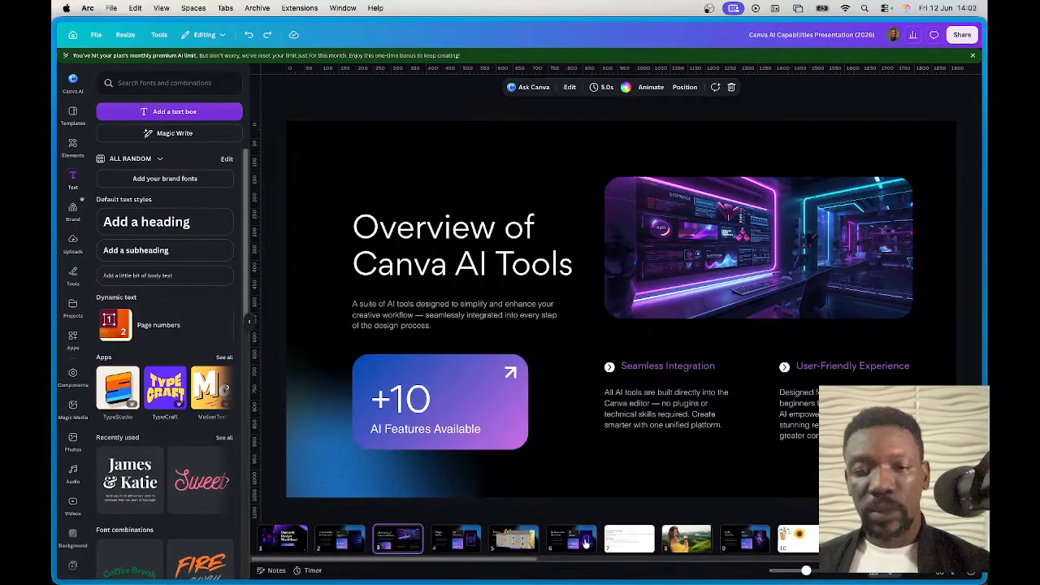
pyautogui.click(511, 540)
pyautogui.press('Right')
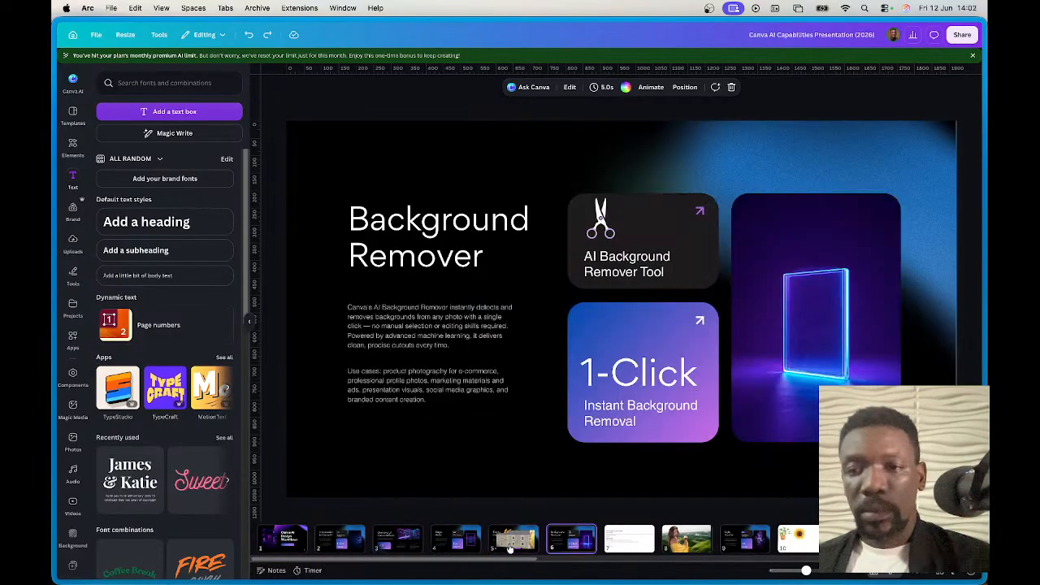
# Step: Enlarge page 6's page number to font size 41.1 and move it to the slide's upper-right corner
pyautogui.click(926, 479)
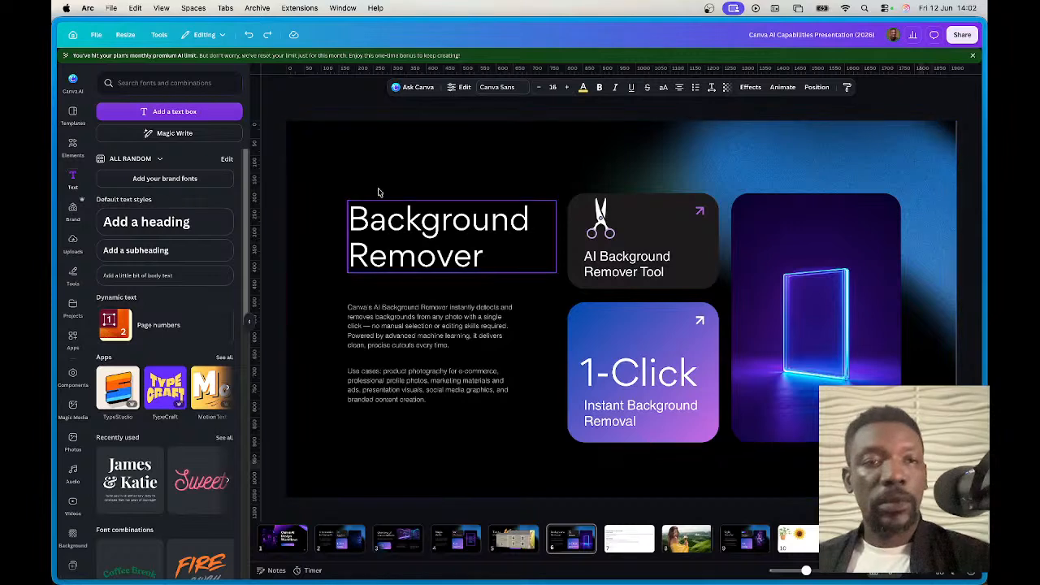
pyautogui.click(149, 329)
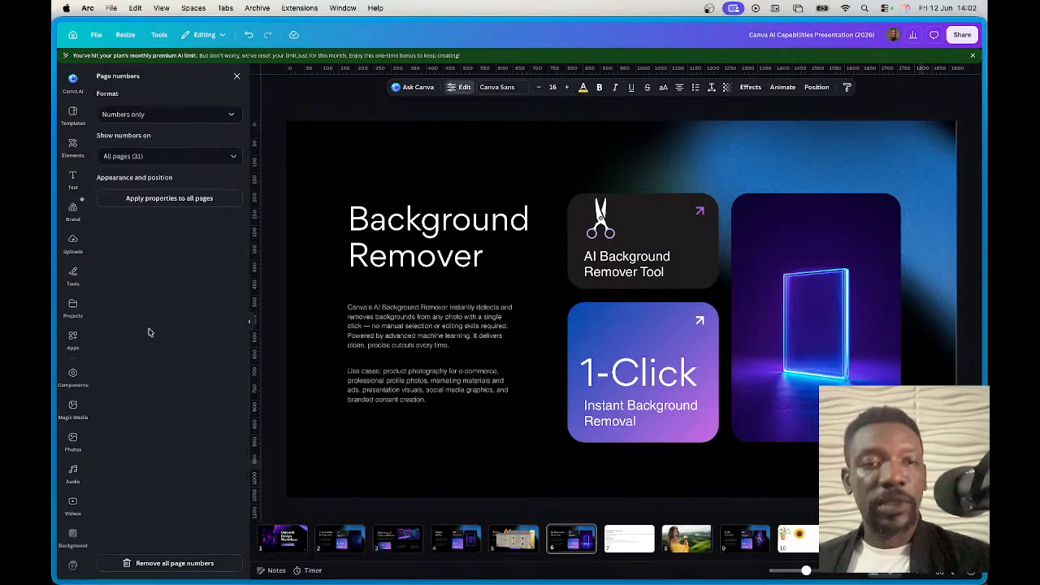
pyautogui.click(154, 201)
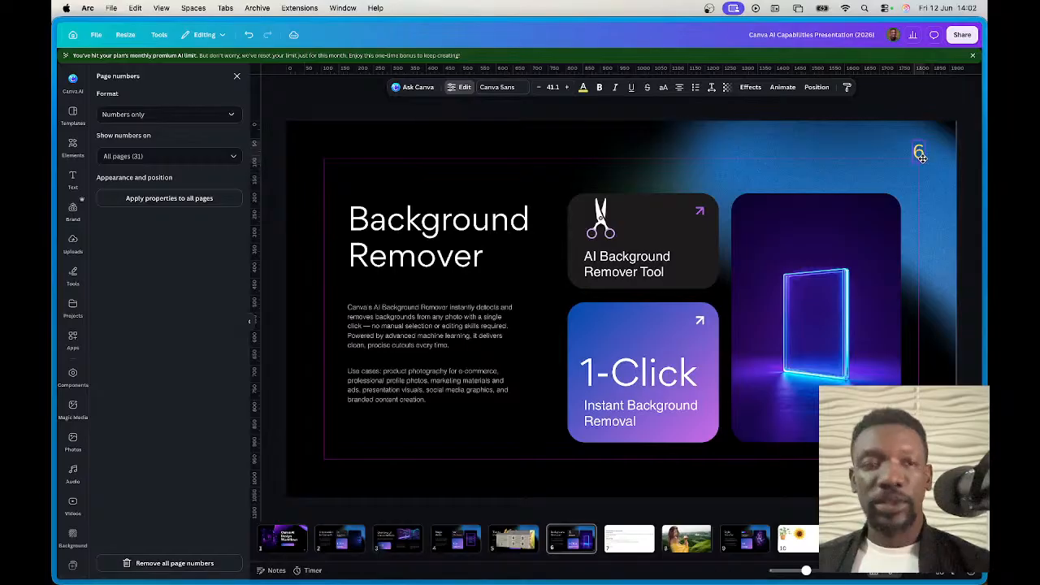
pyautogui.click(921, 157)
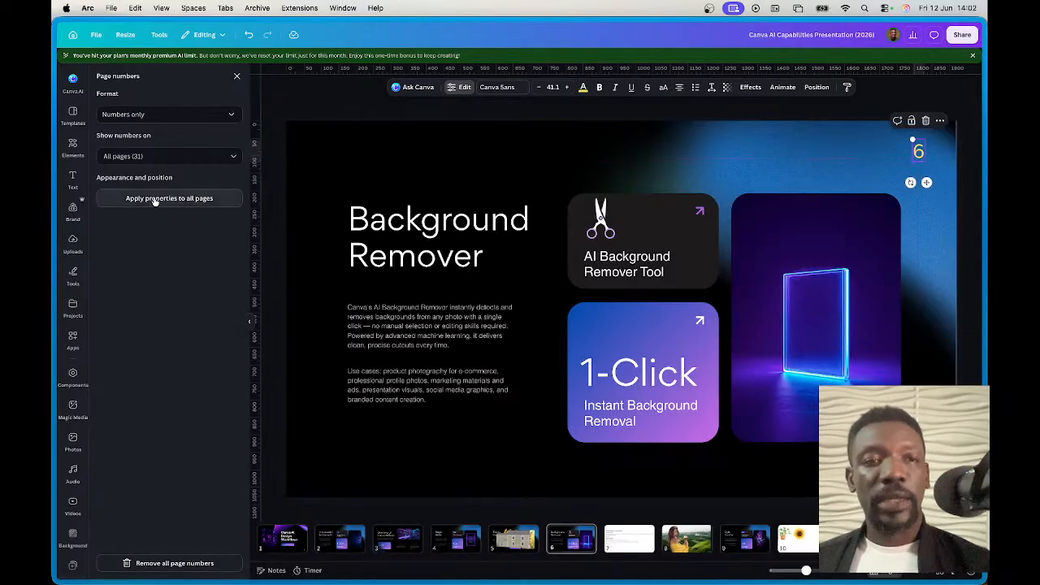
# Step: Apply the page number's appearance and position to all pages and check it on pages 3 and 4
pyautogui.click(237, 76)
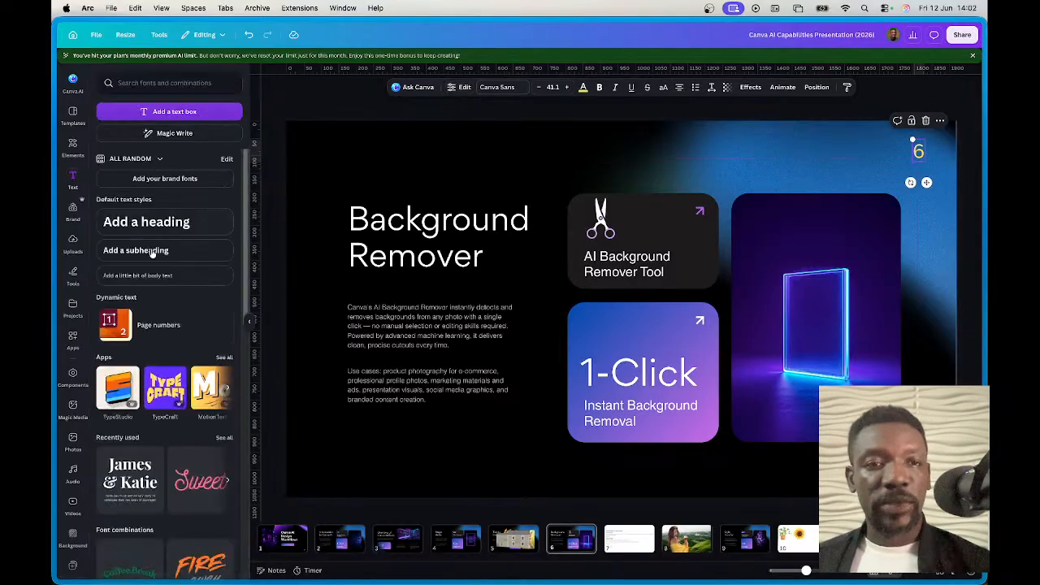
pyautogui.click(159, 328)
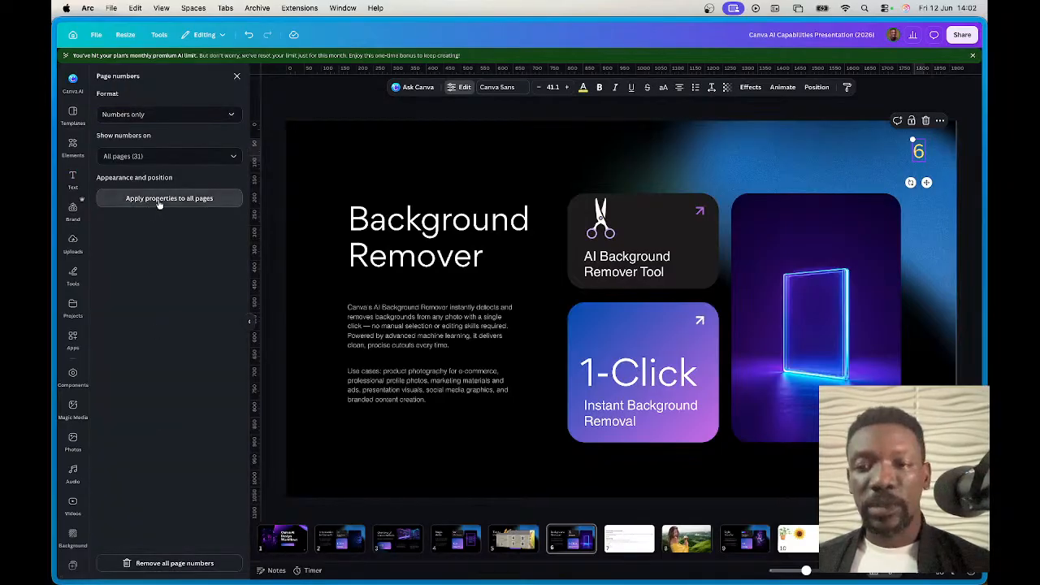
pyautogui.click(159, 204)
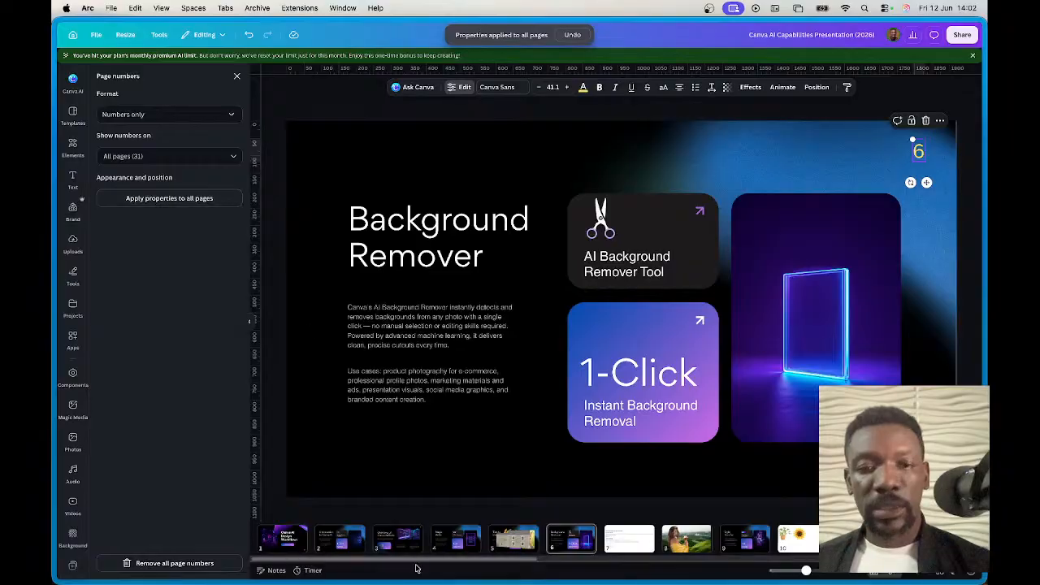
pyautogui.click(407, 539)
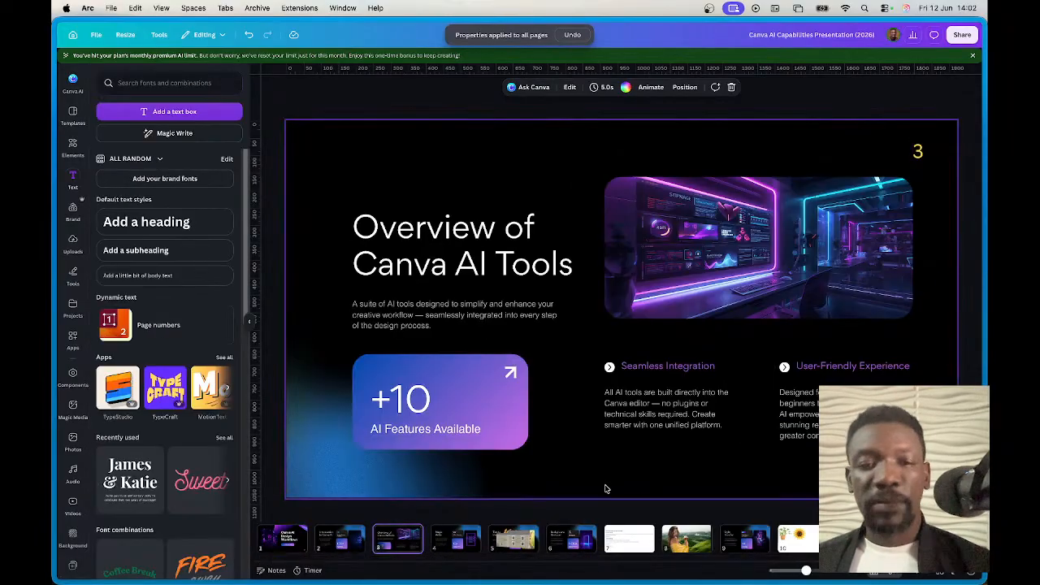
pyautogui.click(506, 537)
pyautogui.click(455, 539)
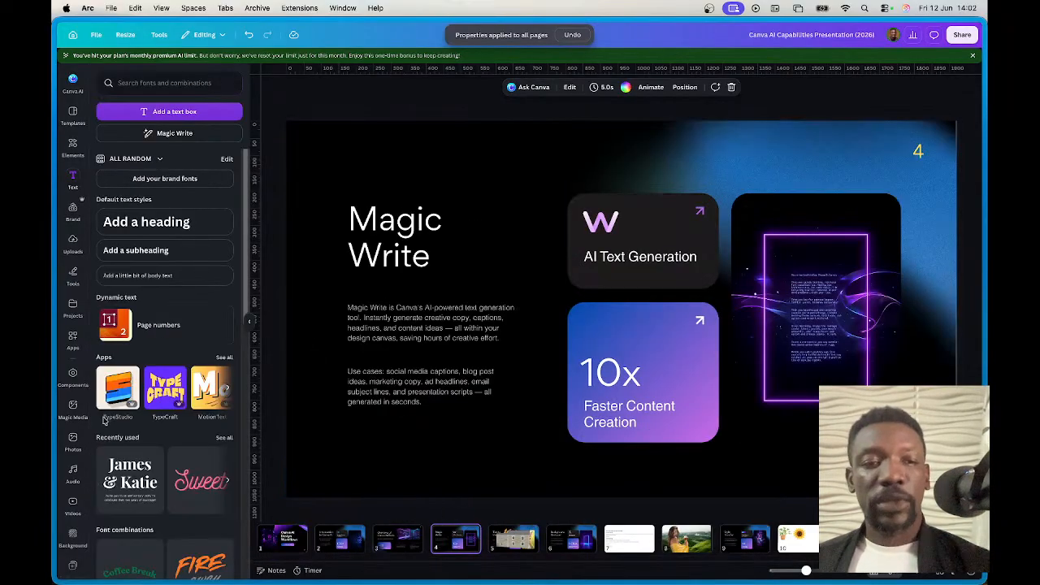
# Step: Switch to Claude and start a new chat
pyautogui.moveTo(53, 422)
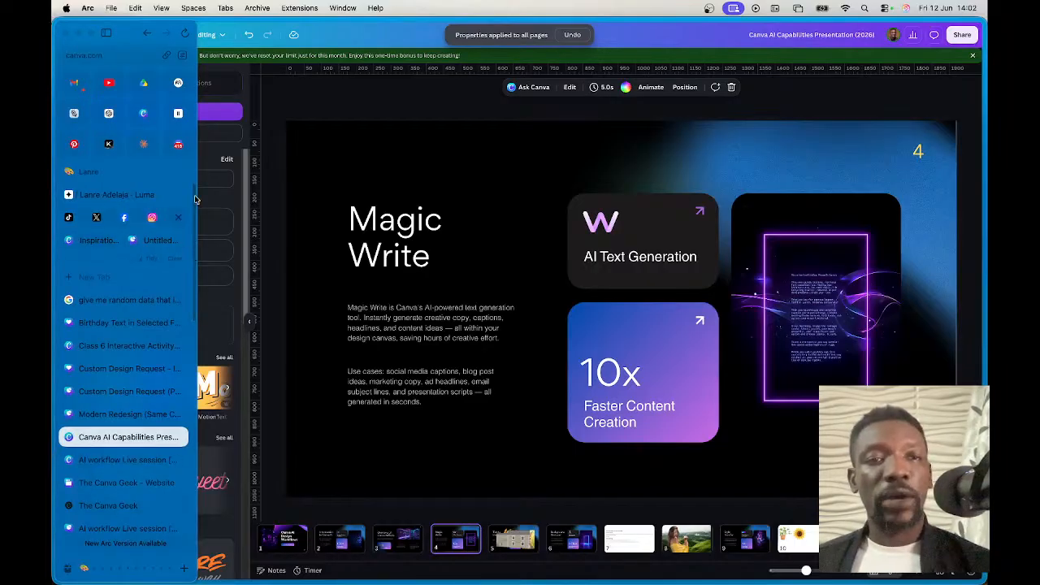
pyautogui.moveTo(54, 232)
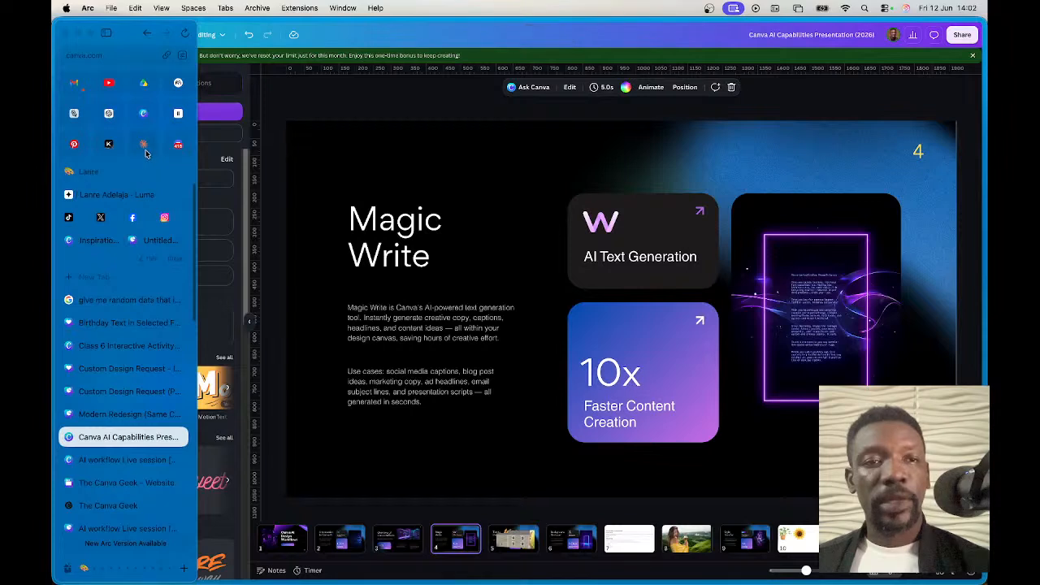
pyautogui.click(144, 146)
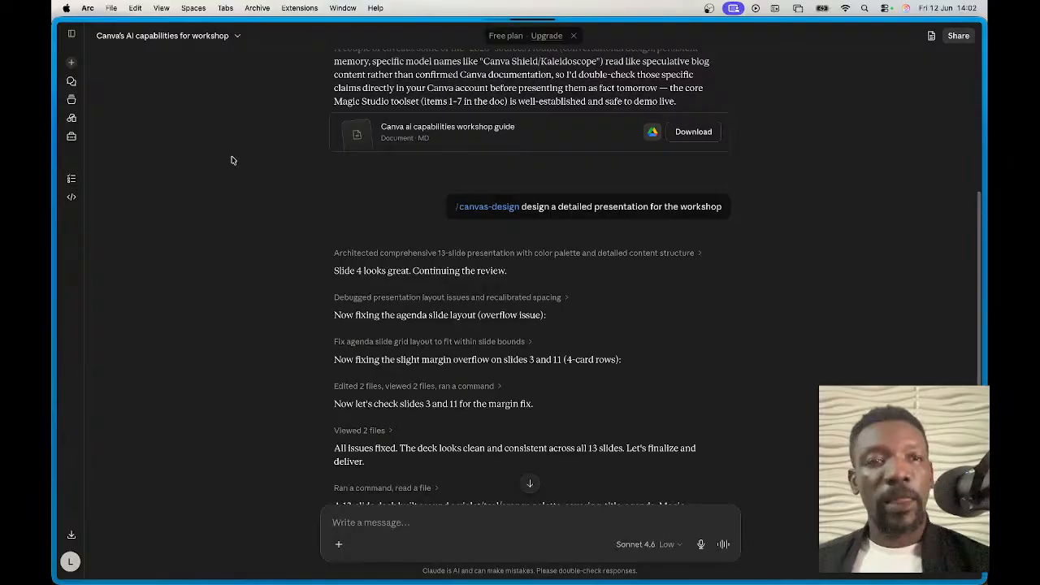
pyautogui.click(72, 62)
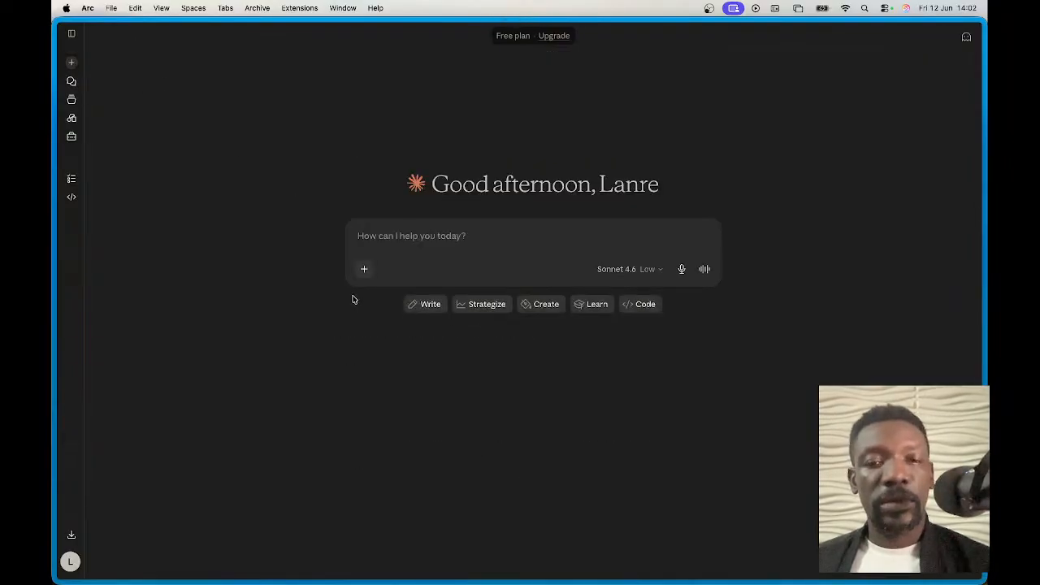
# Step: Examine the chat's connectors and the Canva entry in the connector directory, and close the directory
pyautogui.click(364, 271)
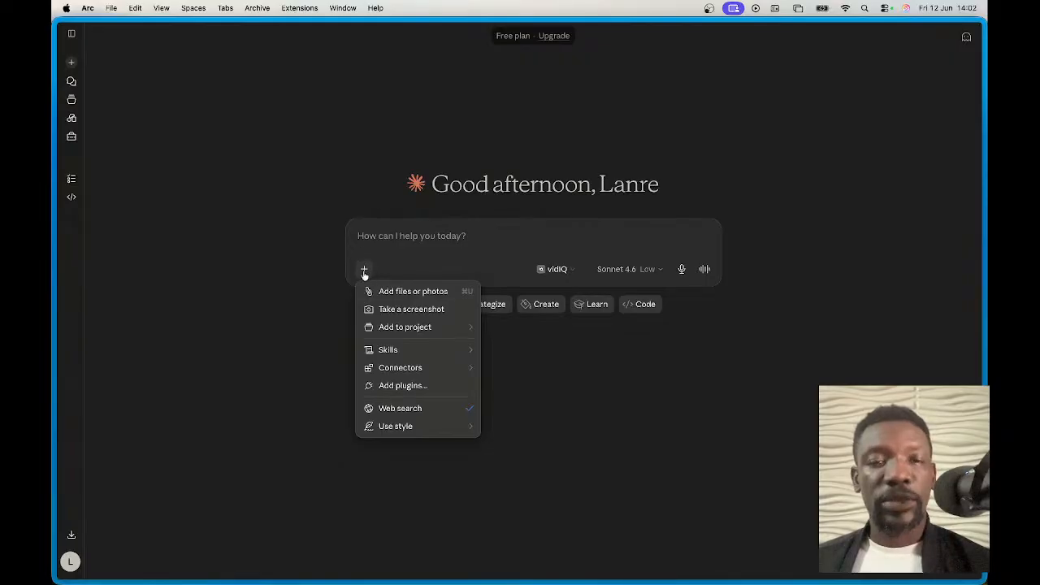
pyautogui.click(71, 138)
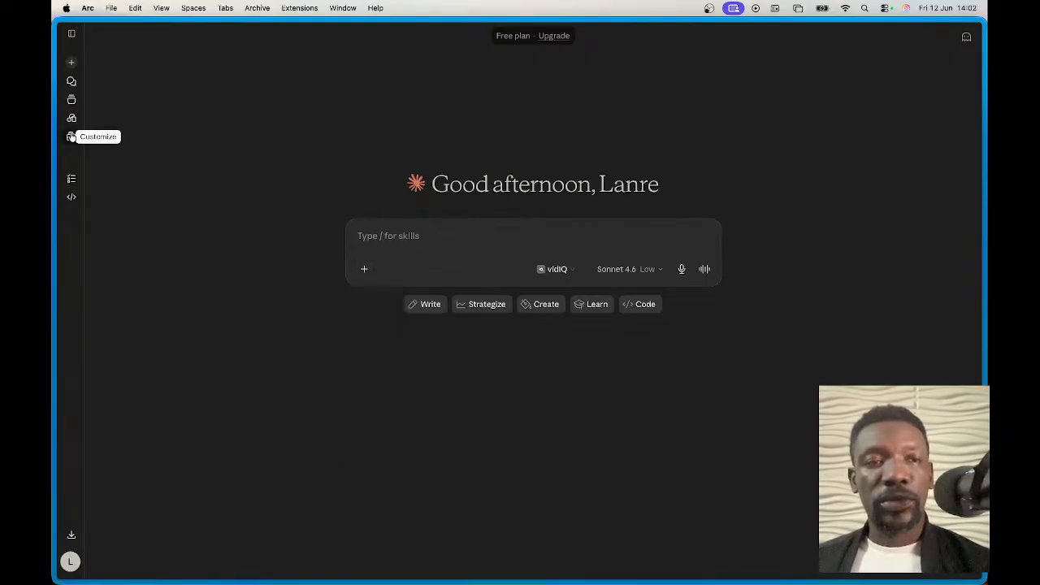
pyautogui.click(364, 269)
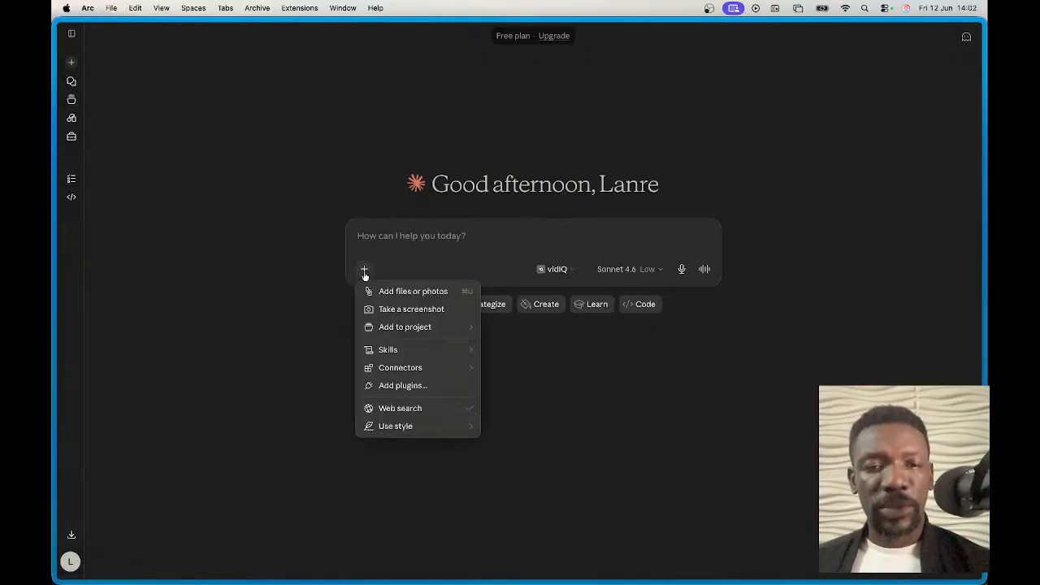
pyautogui.moveTo(426, 369)
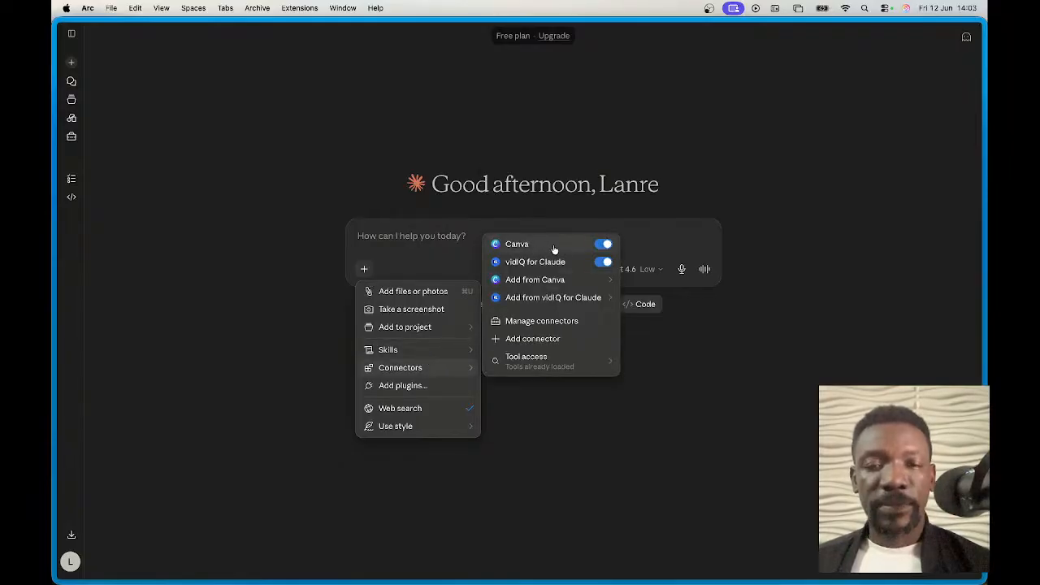
pyautogui.click(515, 341)
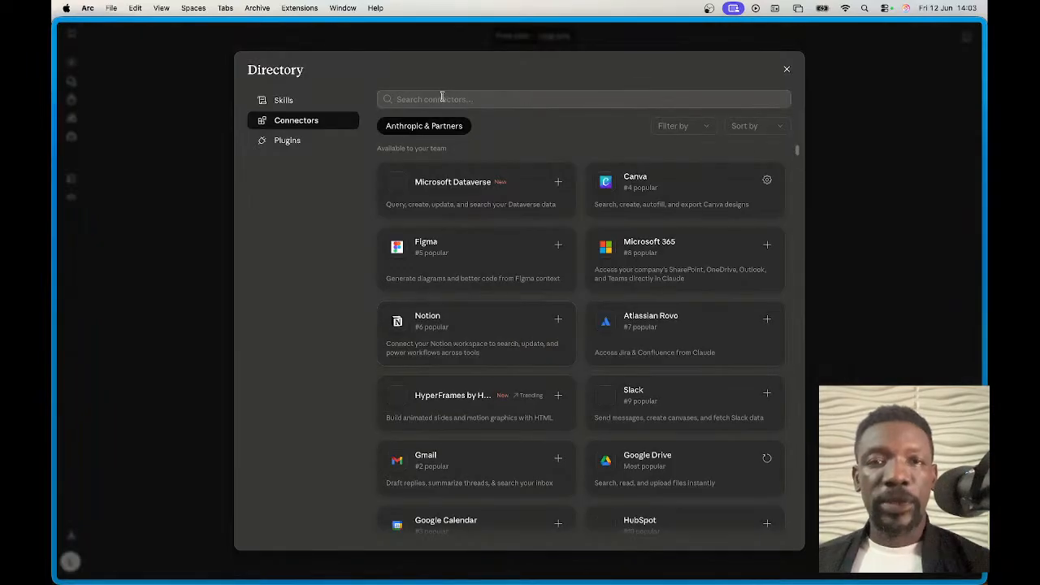
pyautogui.click(494, 99)
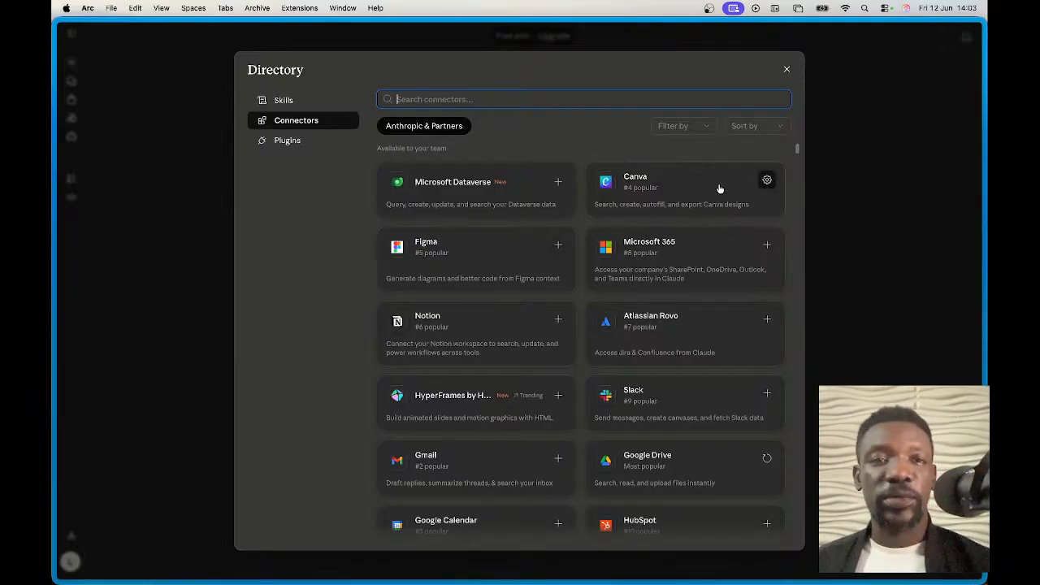
pyautogui.click(219, 112)
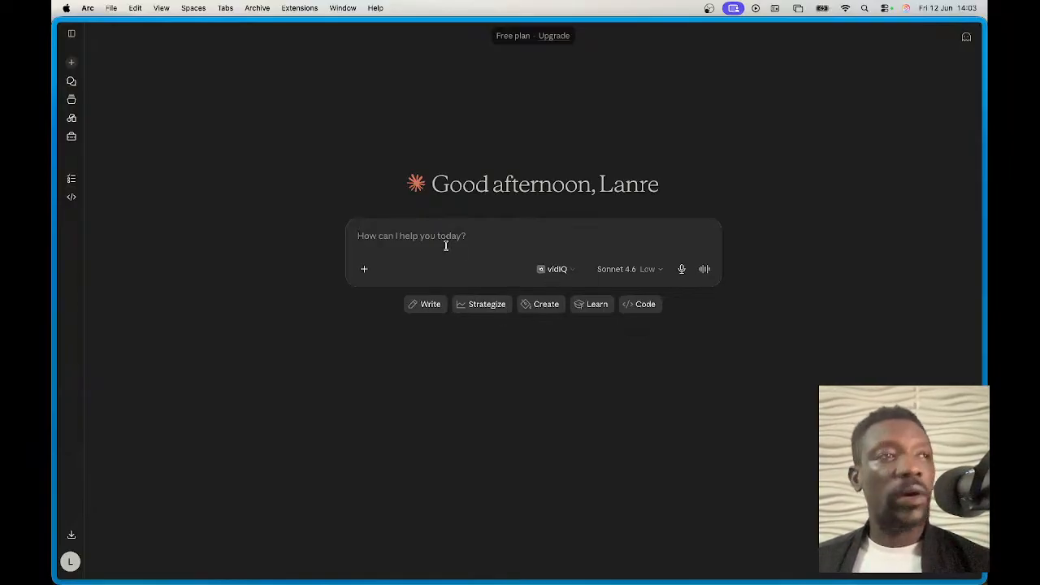
# Step: Check in the chat's connector list that the Canva connector is enabled
pyautogui.moveTo(56, 236)
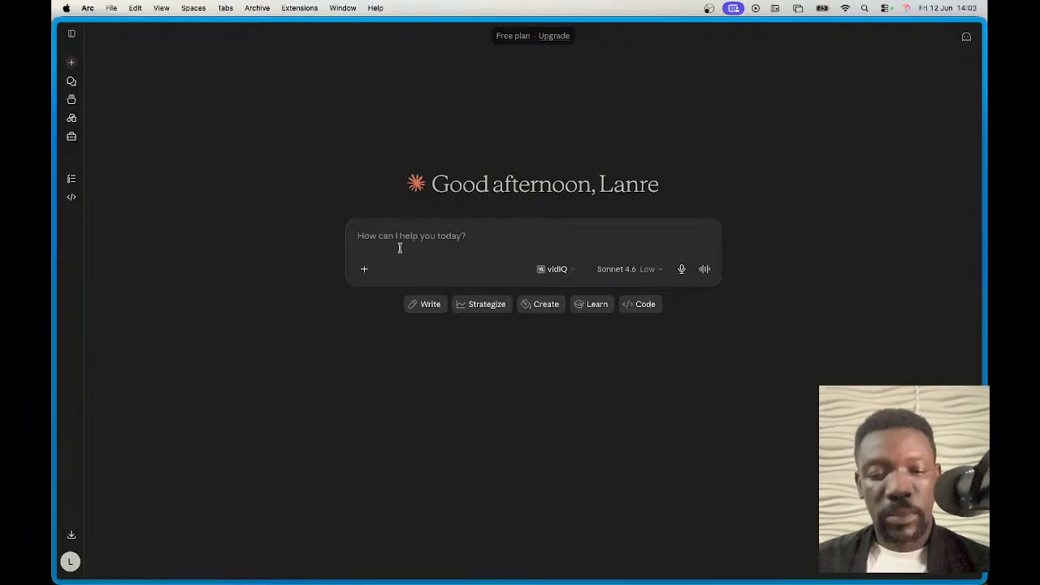
pyautogui.write('c')
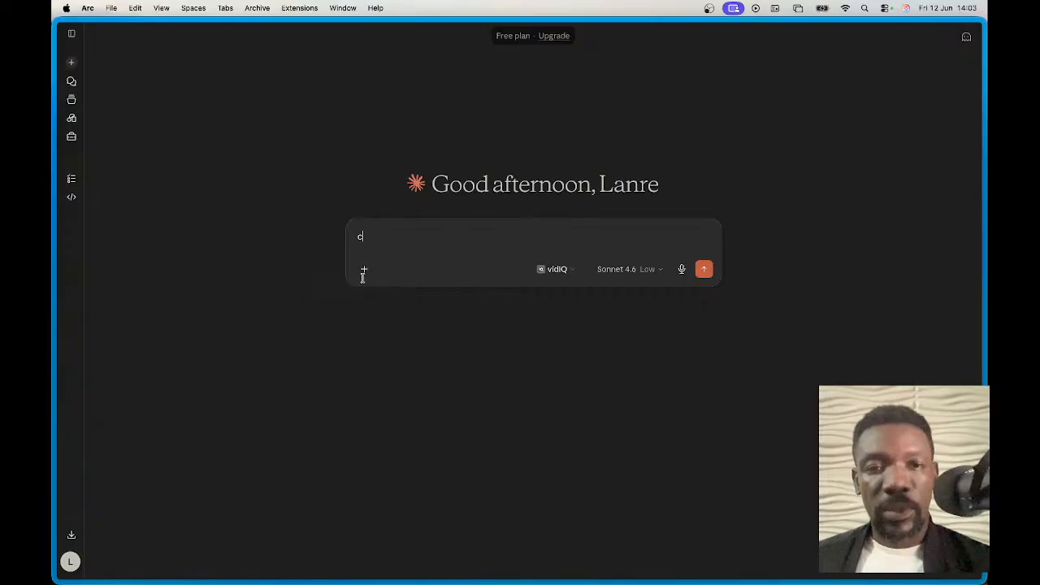
pyautogui.click(364, 269)
pyautogui.moveTo(441, 357)
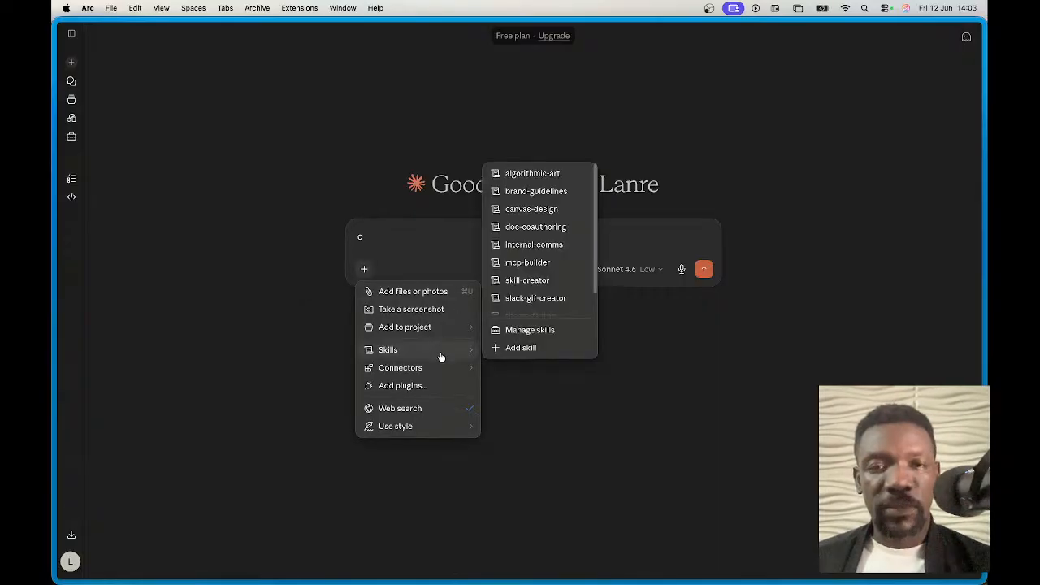
pyautogui.moveTo(424, 374)
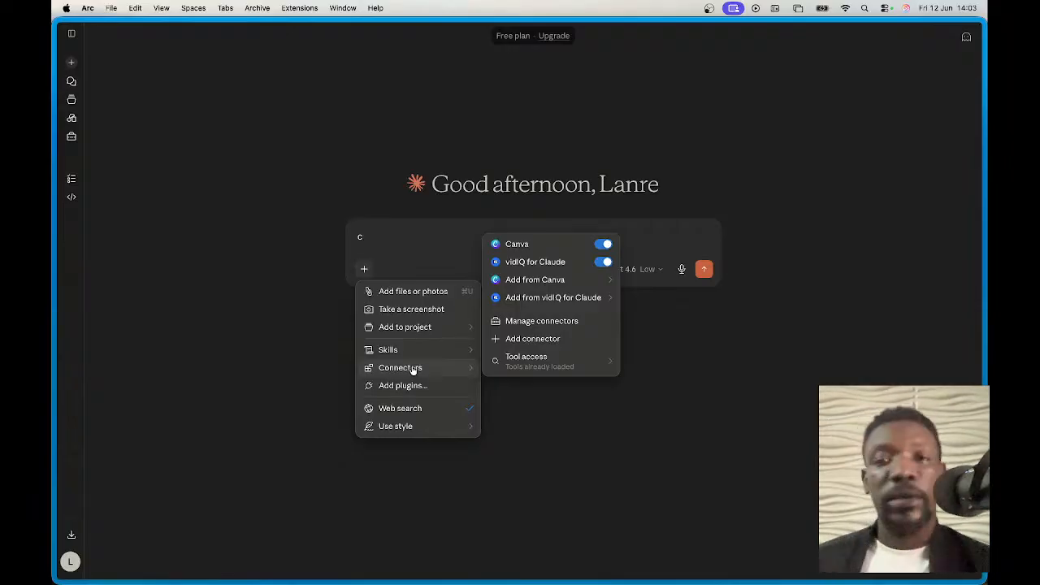
pyautogui.click(377, 234)
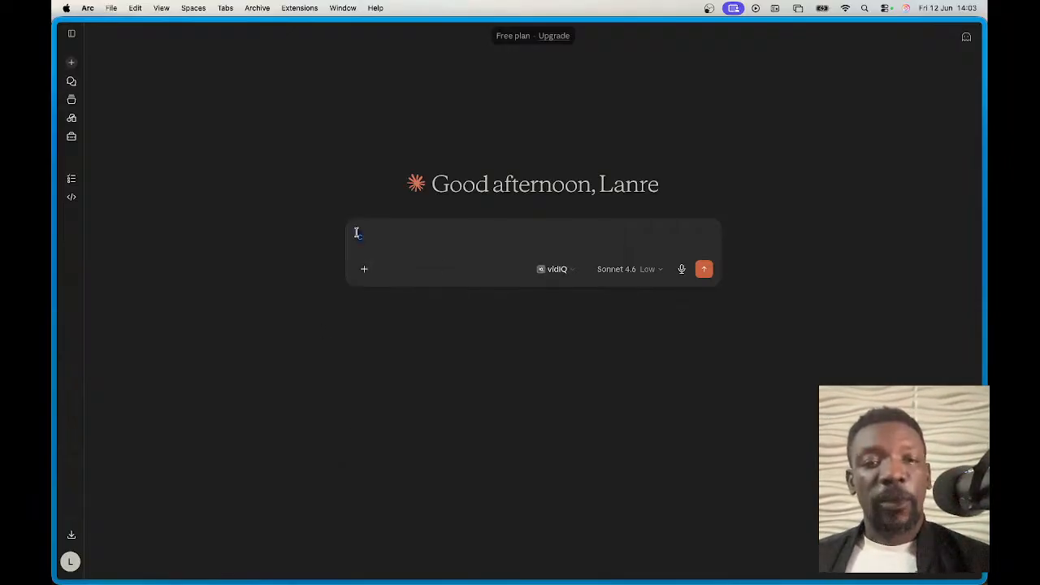
pyautogui.write('@')
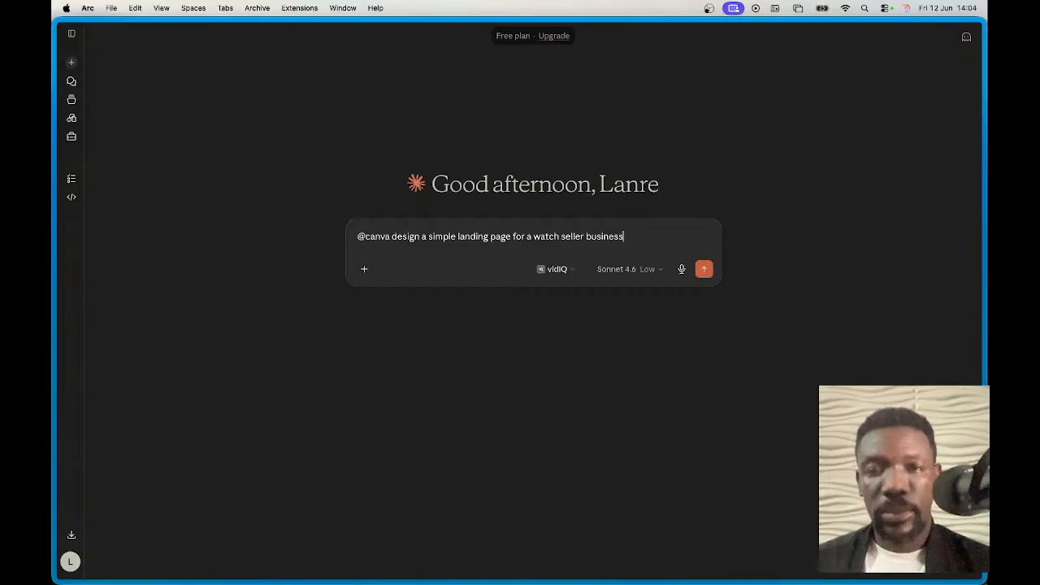
pyautogui.press('Return')
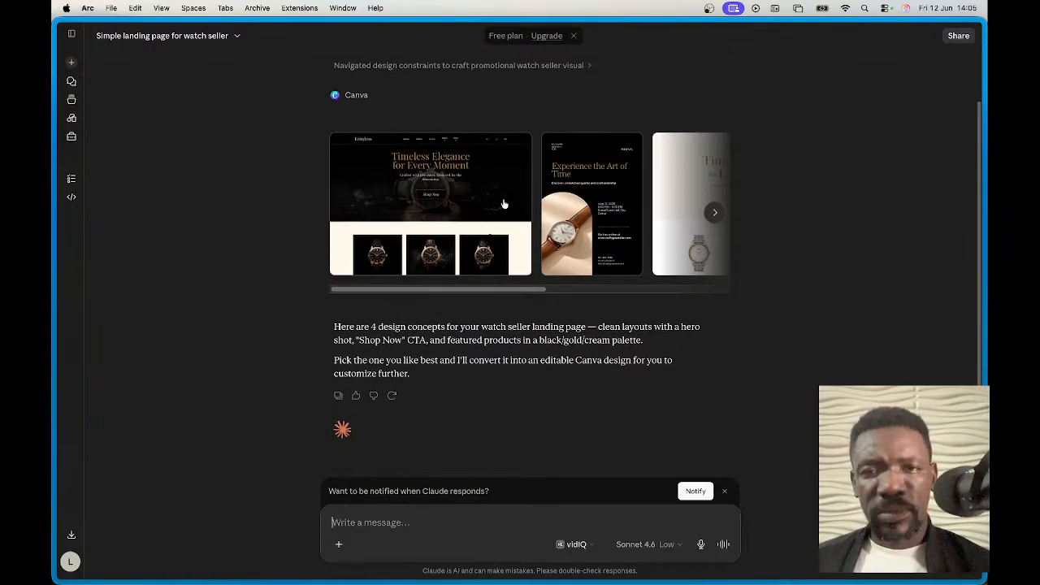
# Step: Preview the first landing page concept, "Timeless Elegance for Every Moment", and open it in Canva at full window size
pyautogui.moveTo(476, 290); pyautogui.dragTo(375, 279)
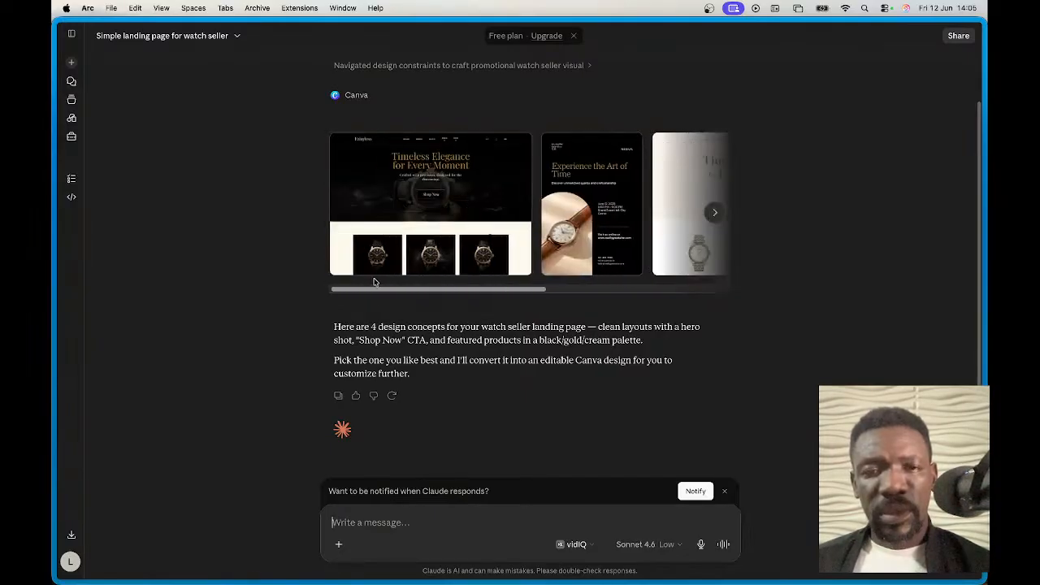
pyautogui.click(458, 187)
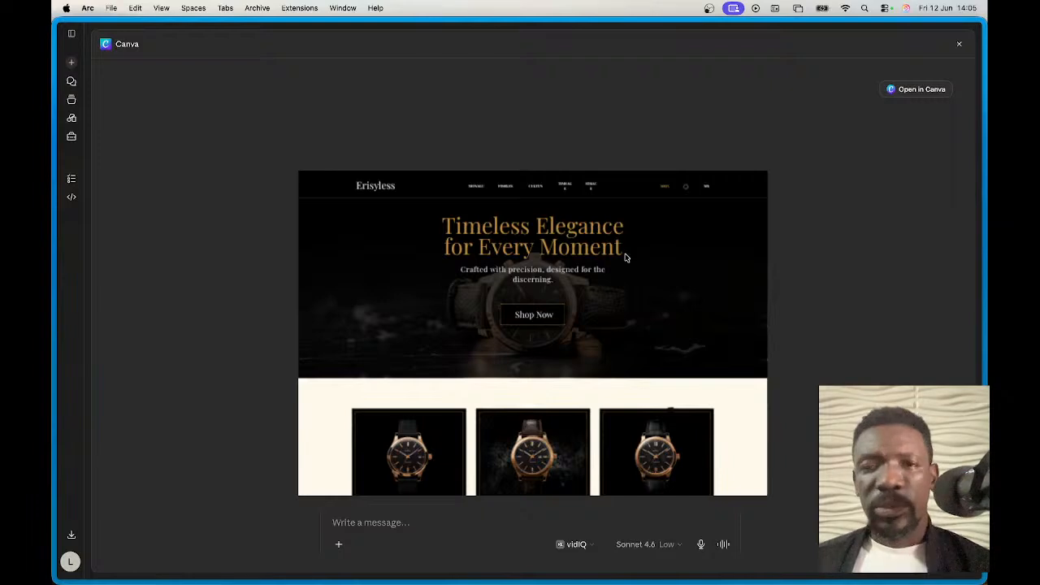
pyautogui.click(926, 89)
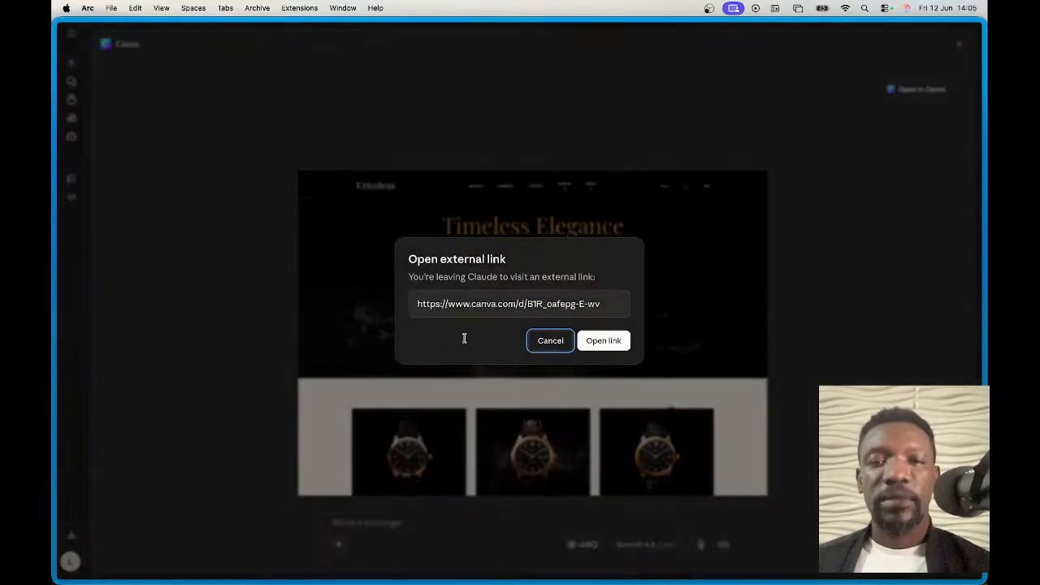
pyautogui.click(550, 340)
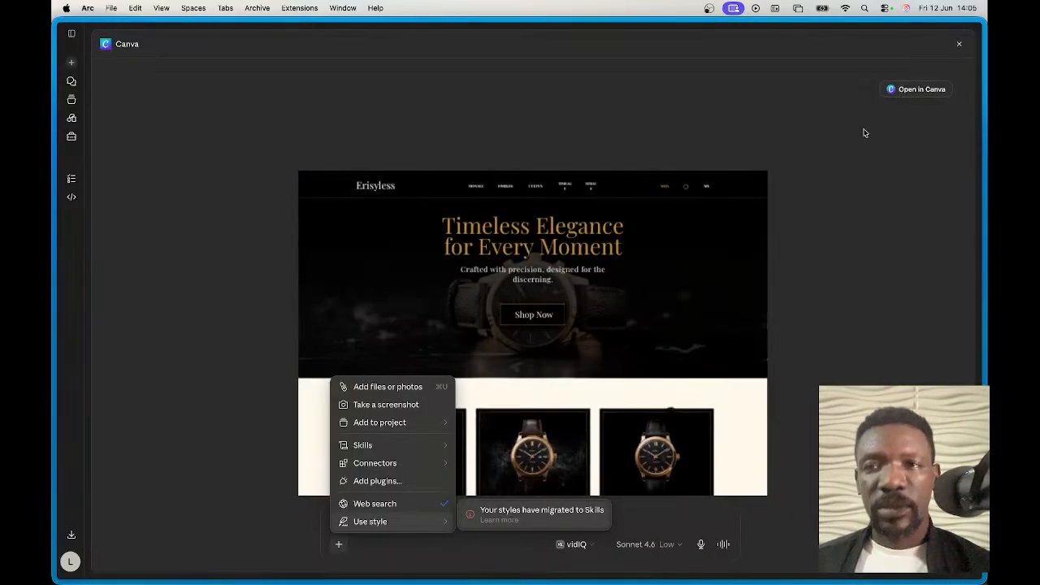
pyautogui.click(909, 95)
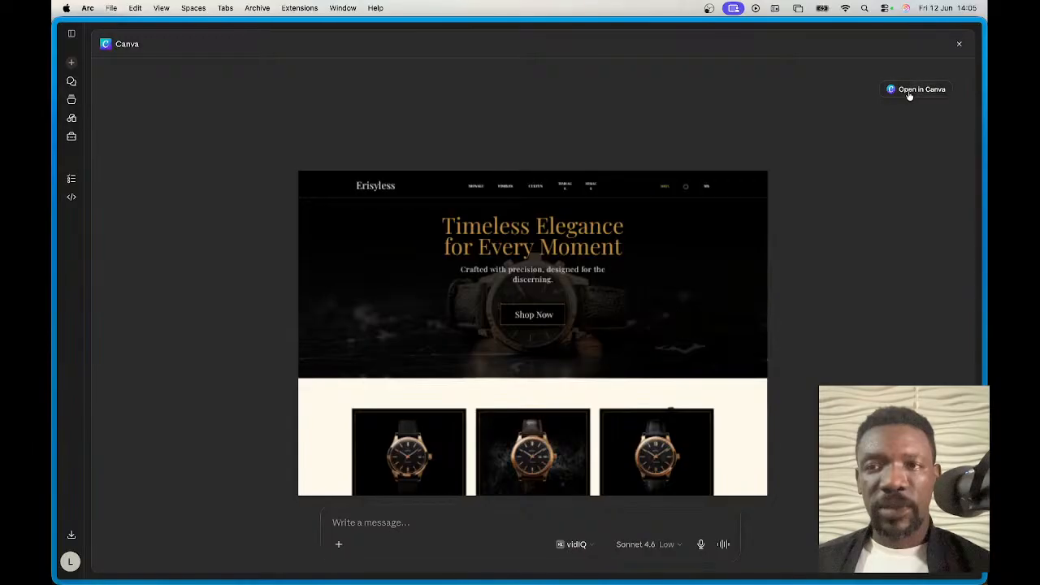
pyautogui.click(913, 91)
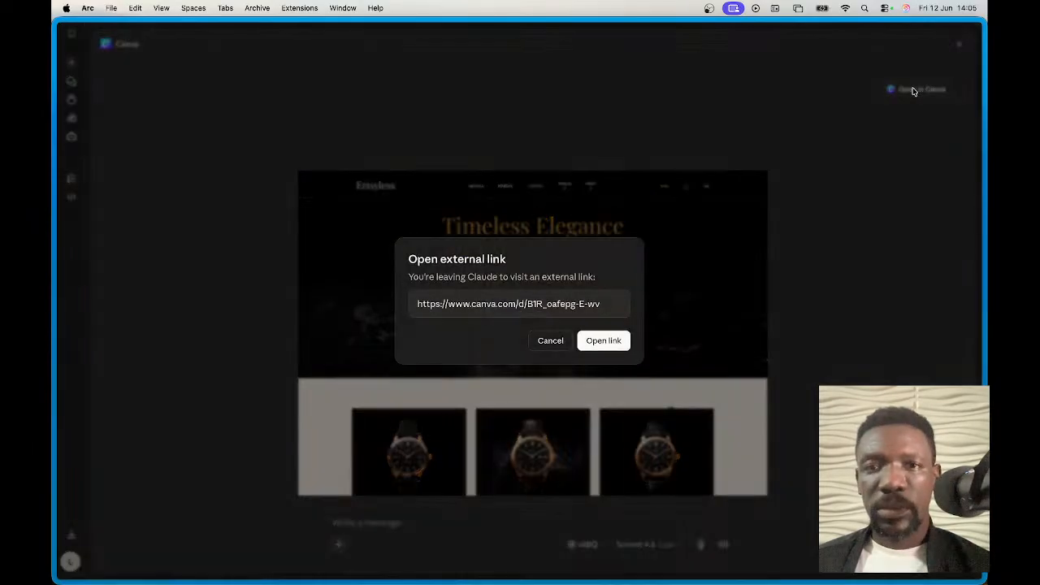
pyautogui.click(608, 342)
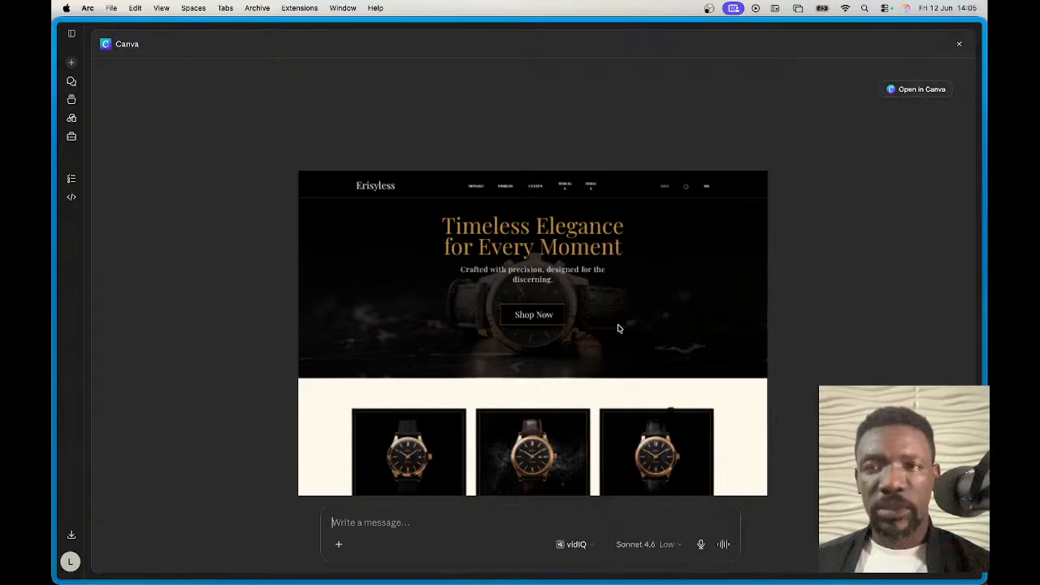
pyautogui.click(917, 89)
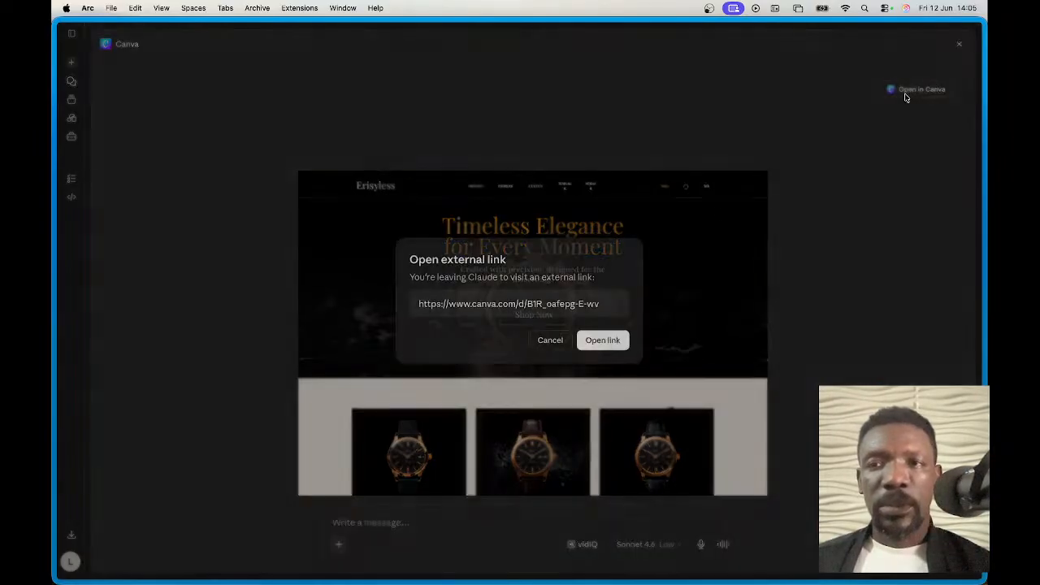
pyautogui.click(605, 339)
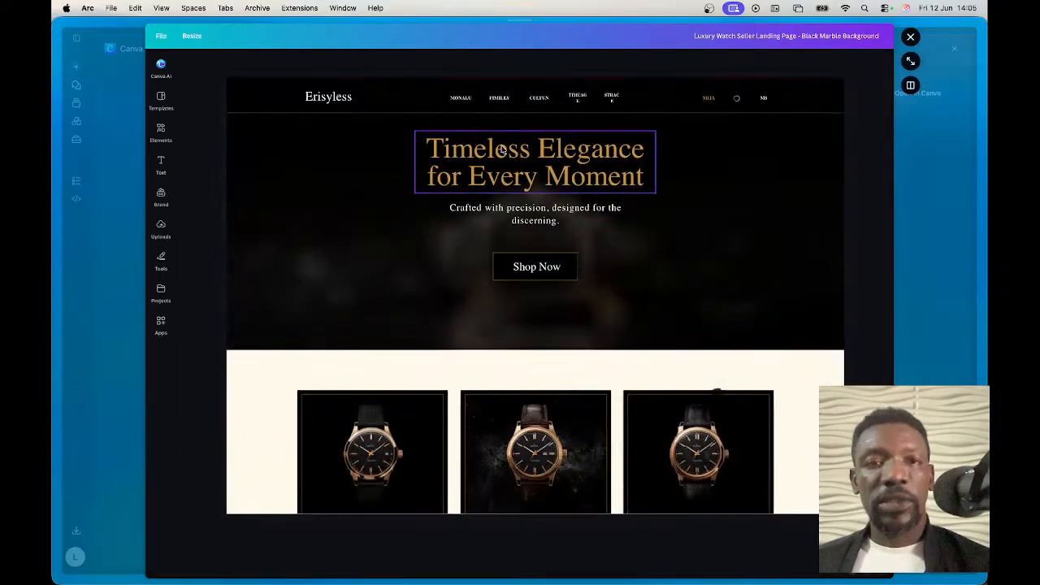
pyautogui.click(910, 61)
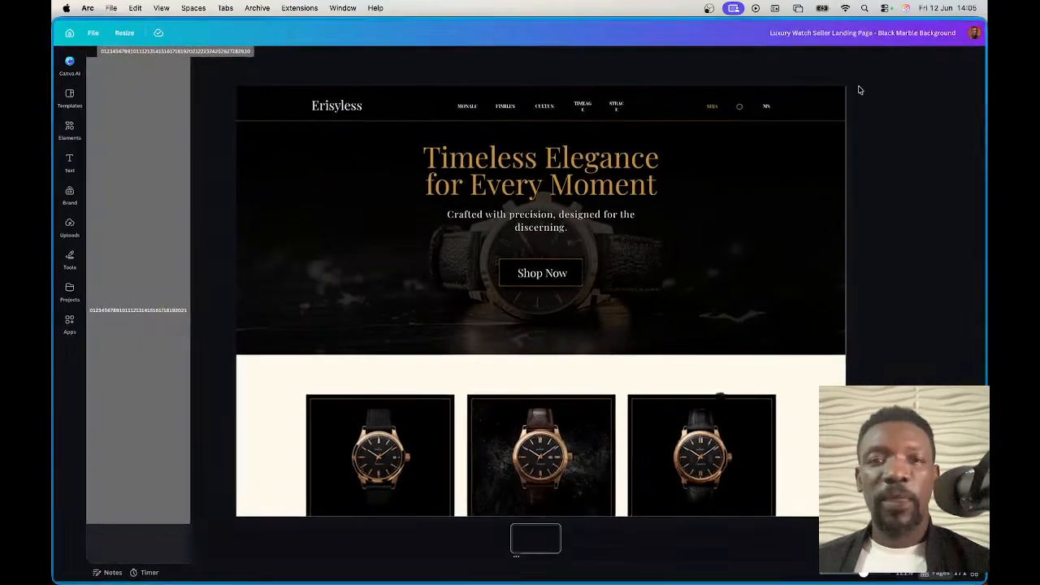
# Step: Change the text color of the "Timeless Elegance for Every Moment" headline to turquoise
pyautogui.click(508, 190)
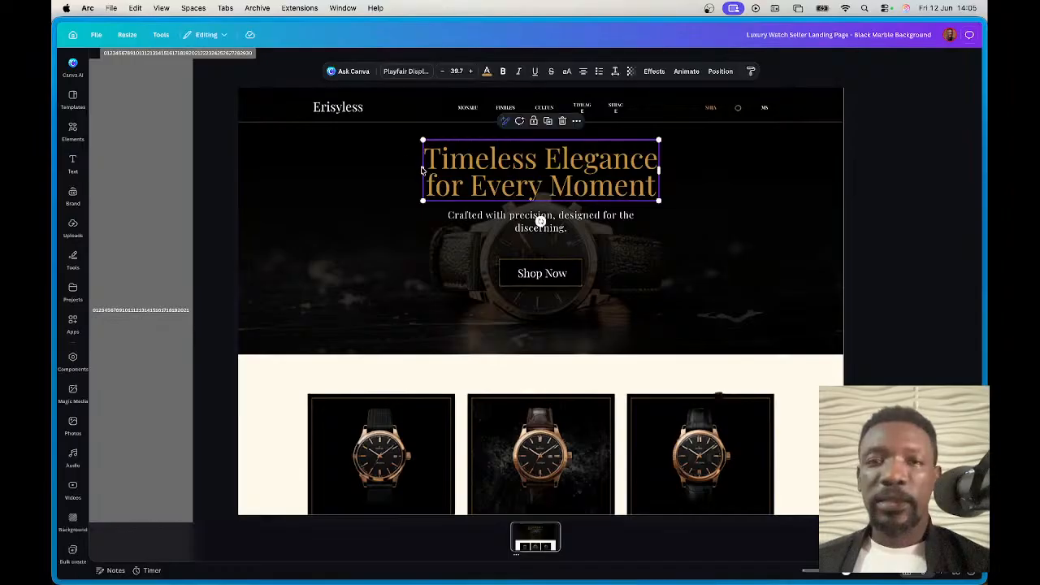
pyautogui.click(487, 71)
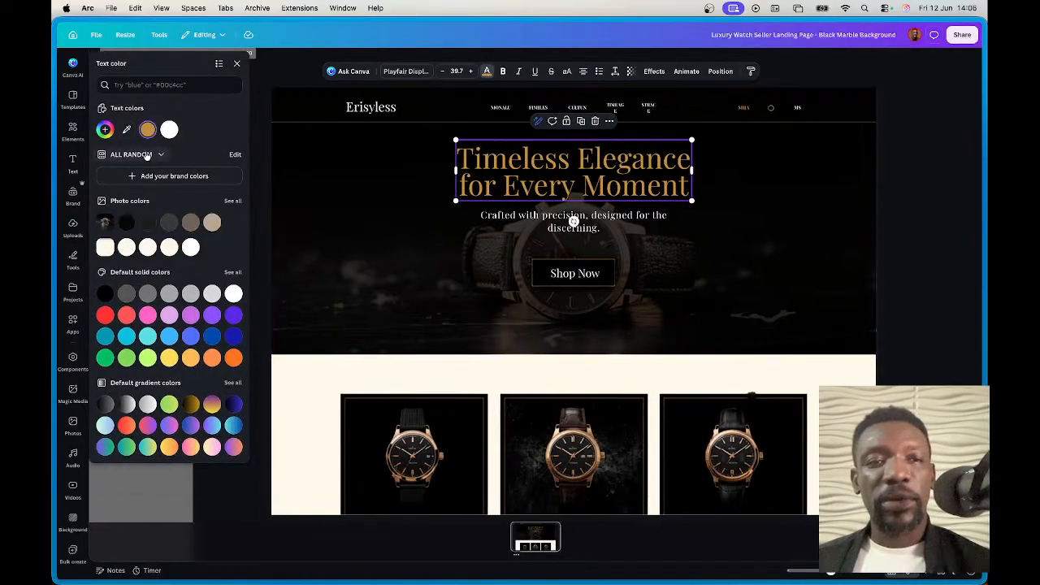
pyautogui.click(147, 336)
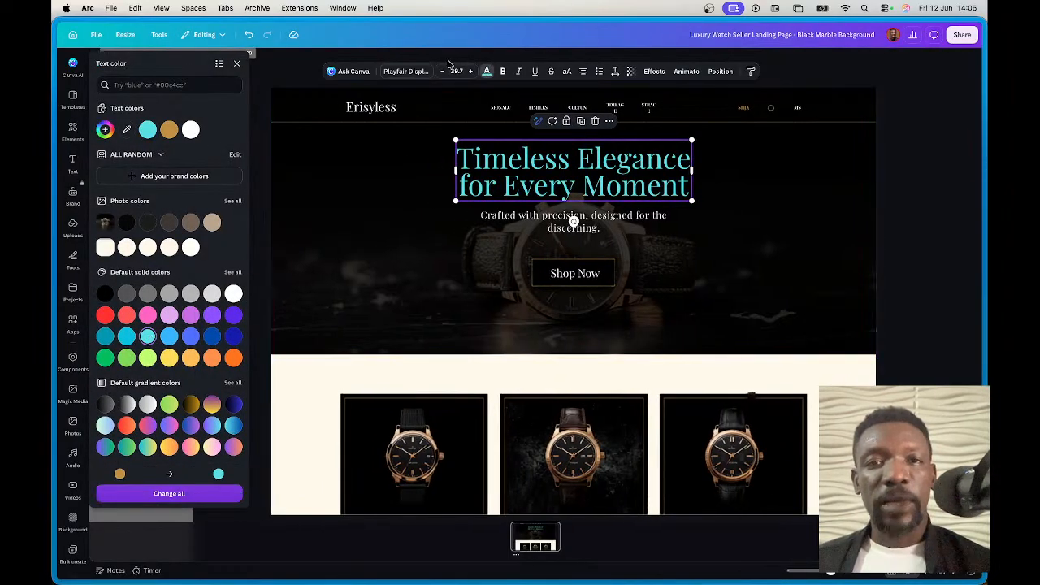
# Step: Set the headline's font to League Spartan and widen its text box on both sides so it fits on two lines
pyautogui.click(405, 71)
pyautogui.click(128, 252)
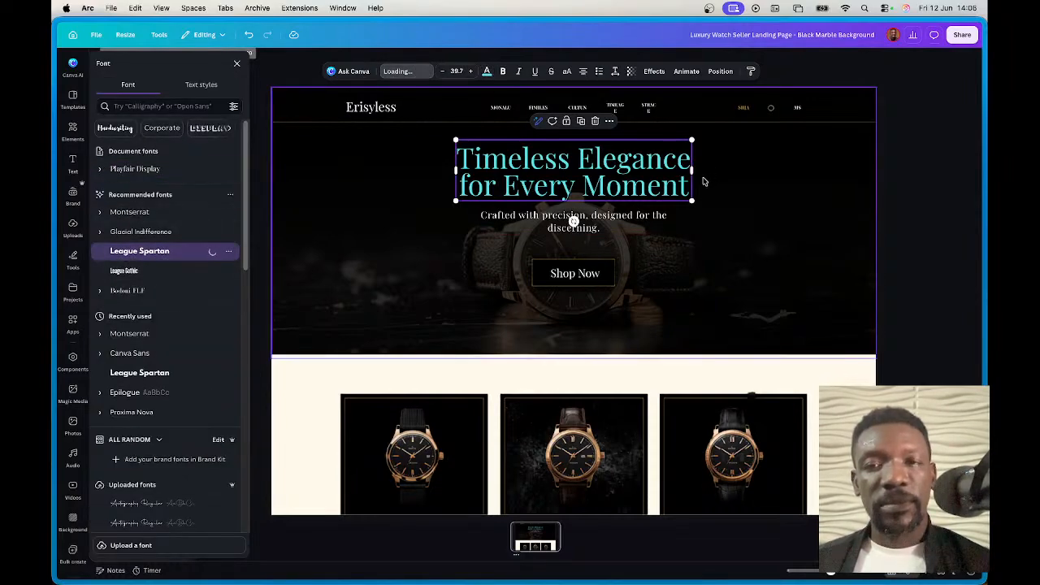
pyautogui.moveTo(793, 188); pyautogui.dragTo(816, 187)
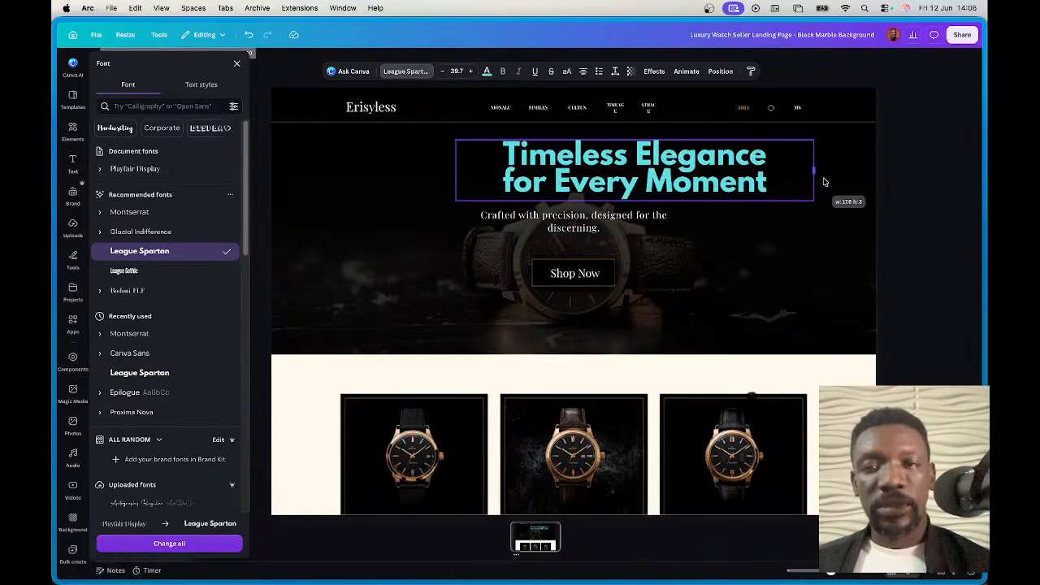
pyautogui.moveTo(458, 175); pyautogui.dragTo(385, 173)
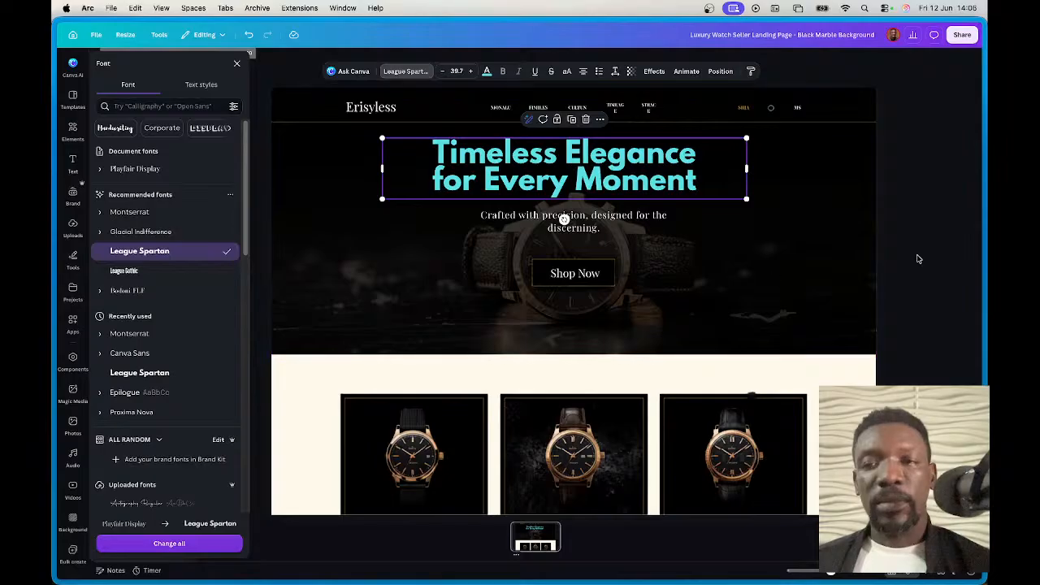
pyautogui.click(919, 258)
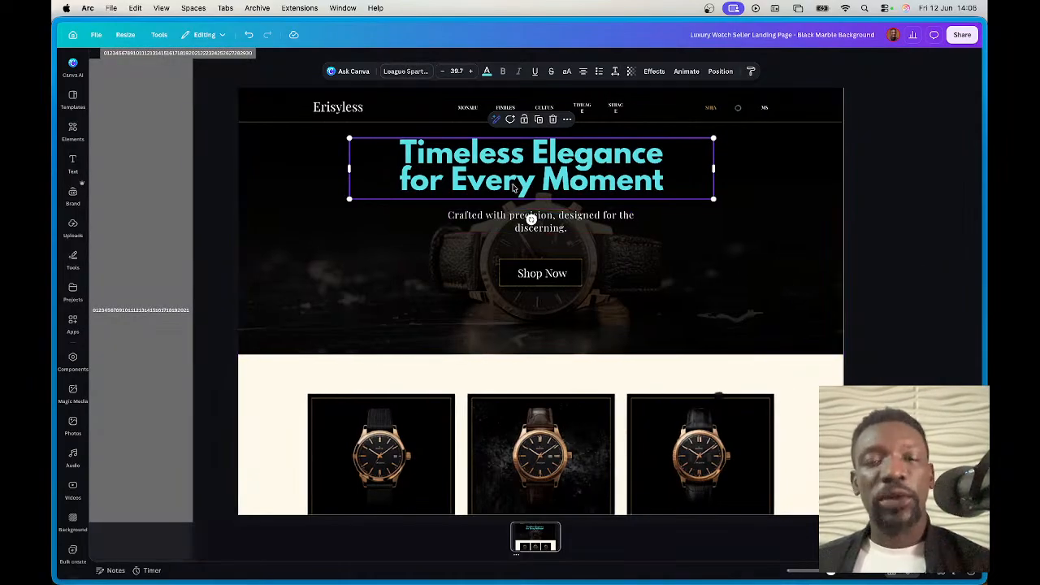
# Step: Delete the headline and send Canva AI the request "add a 365 day countdown to the website"
pyautogui.press('Delete')
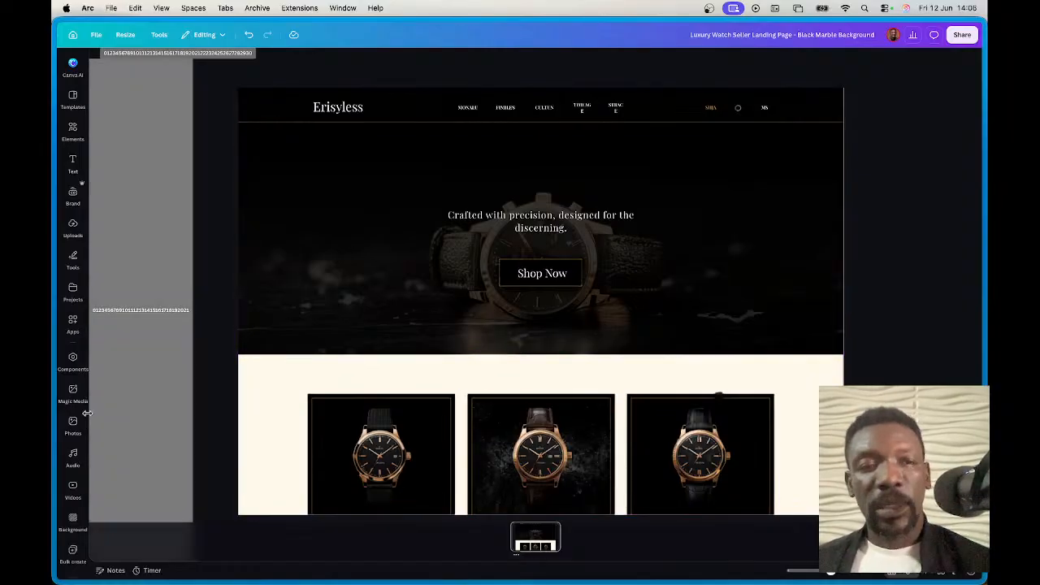
pyautogui.click(73, 62)
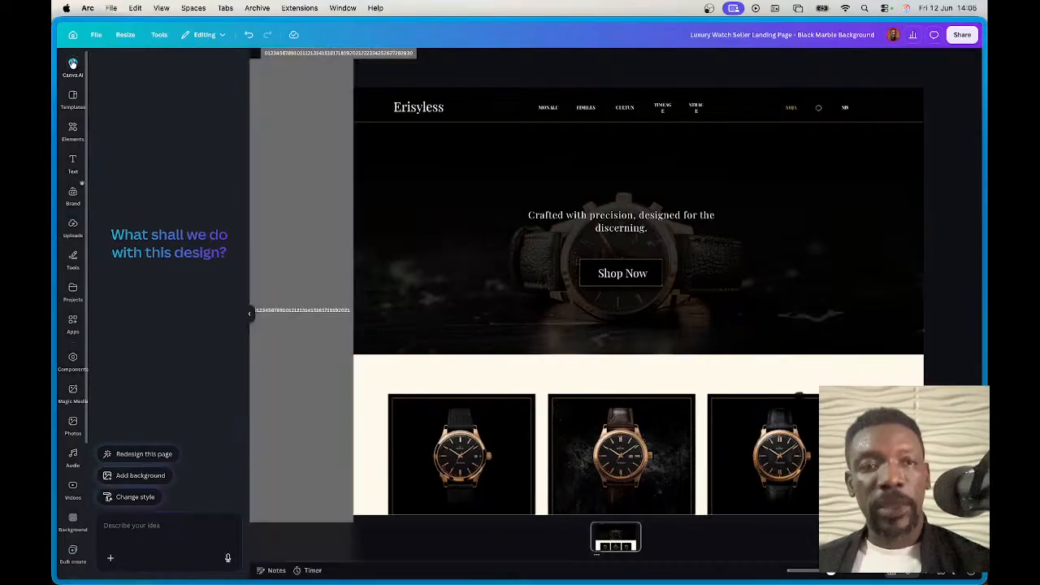
pyautogui.write('ad')
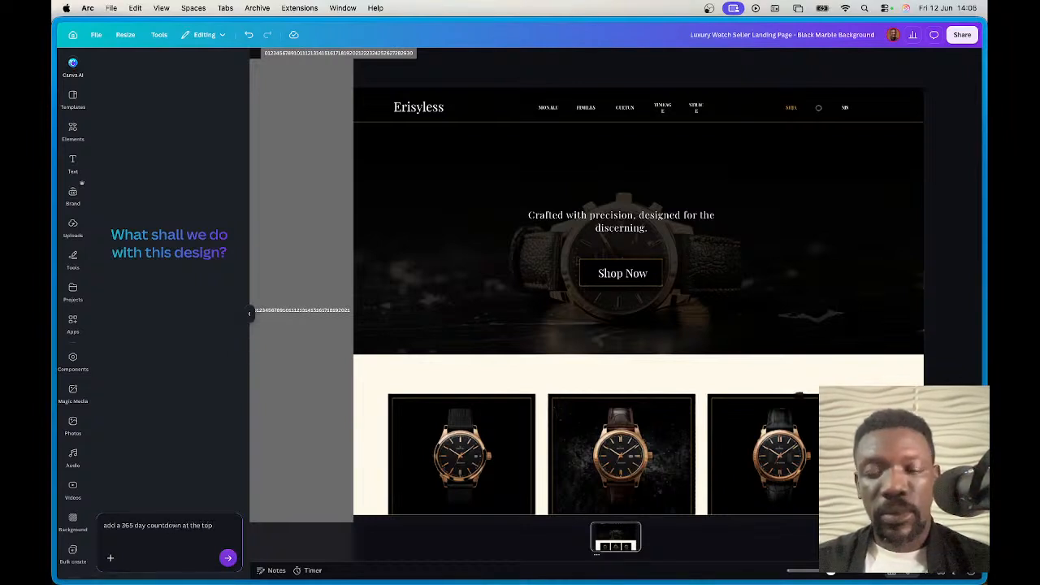
pyautogui.press('BackSpace')
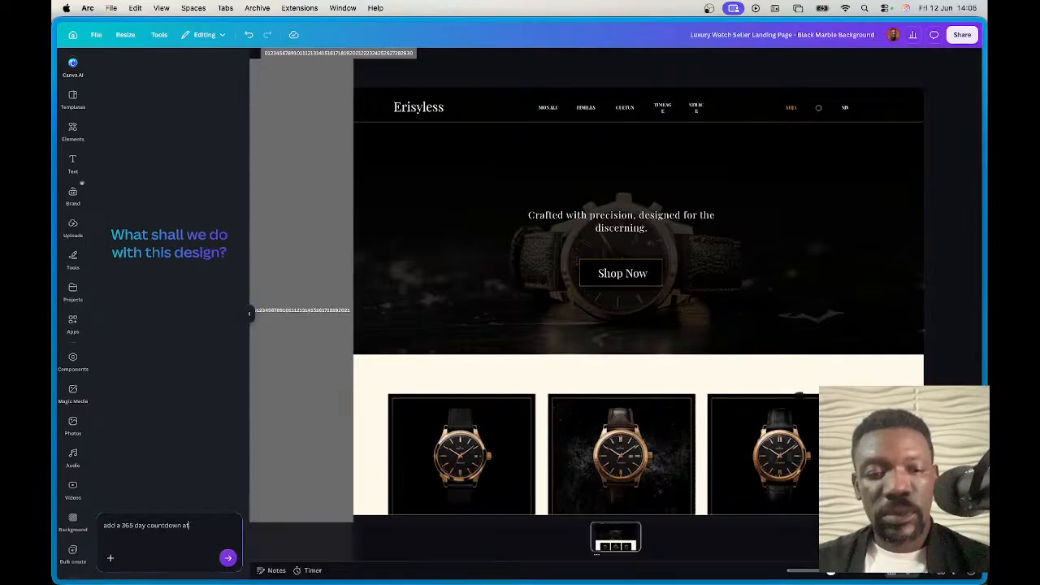
pyautogui.write('to the website')
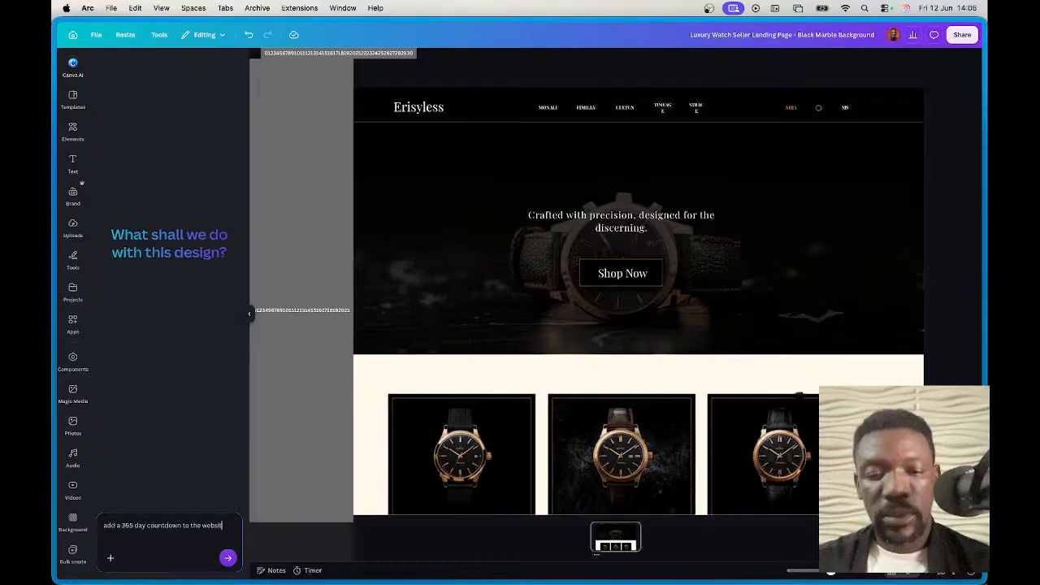
pyautogui.press('Return')
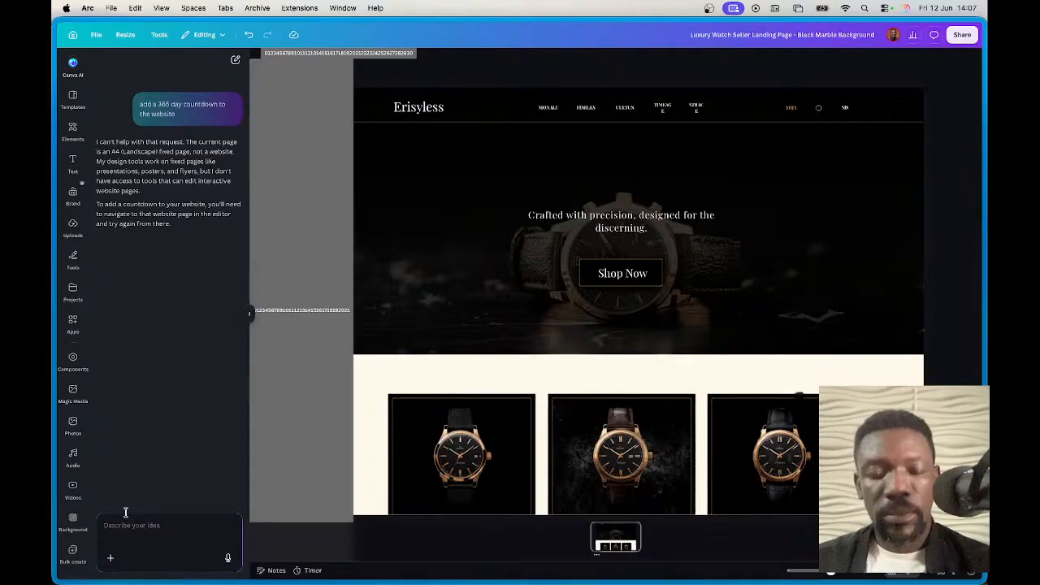
# Step: Send Canva AI the follow-up request "add a count down clock"
pyautogui.write('count down')
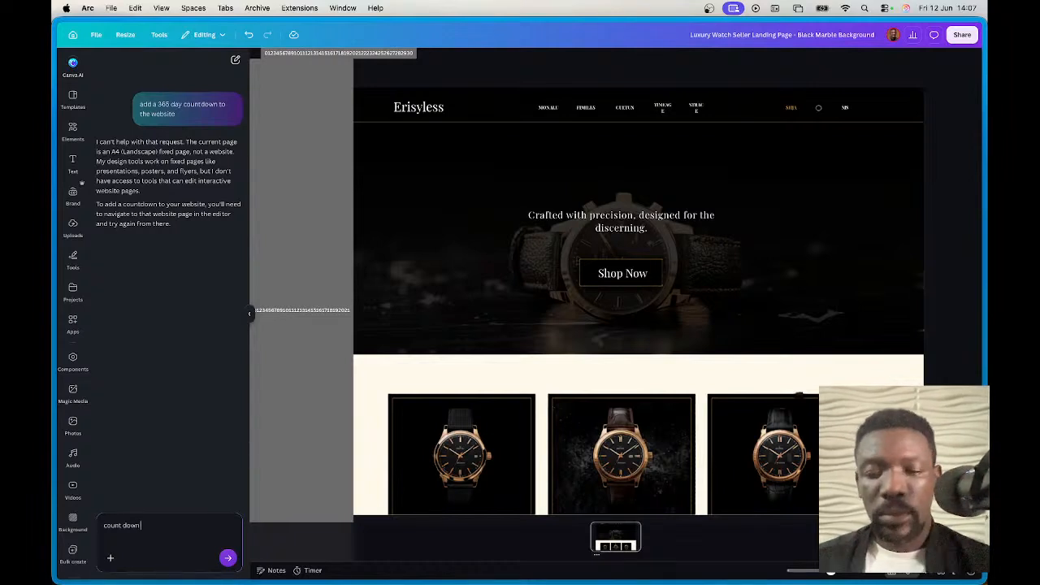
pyautogui.write('add a ')
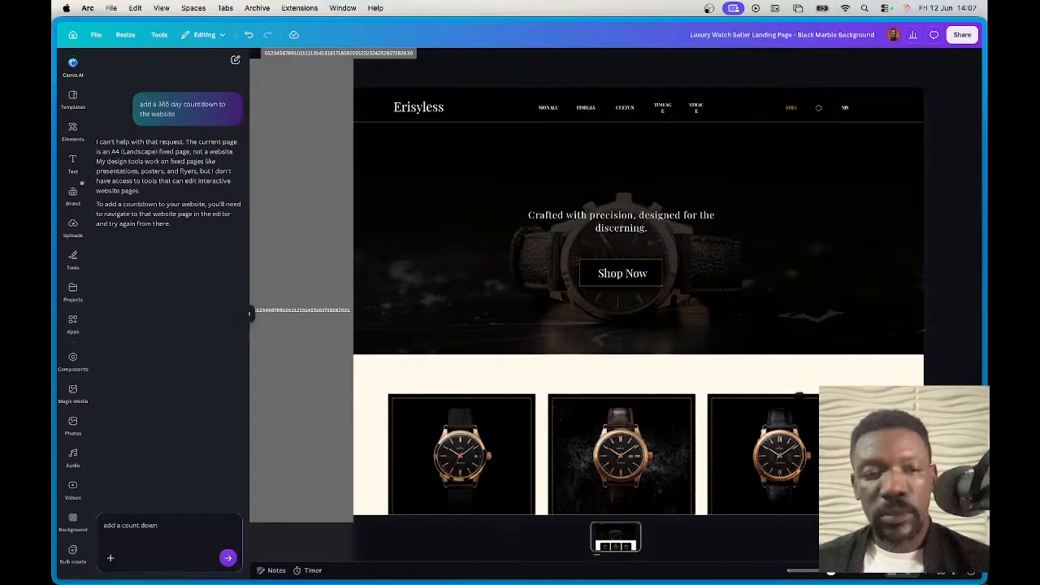
pyautogui.write('count down clock')
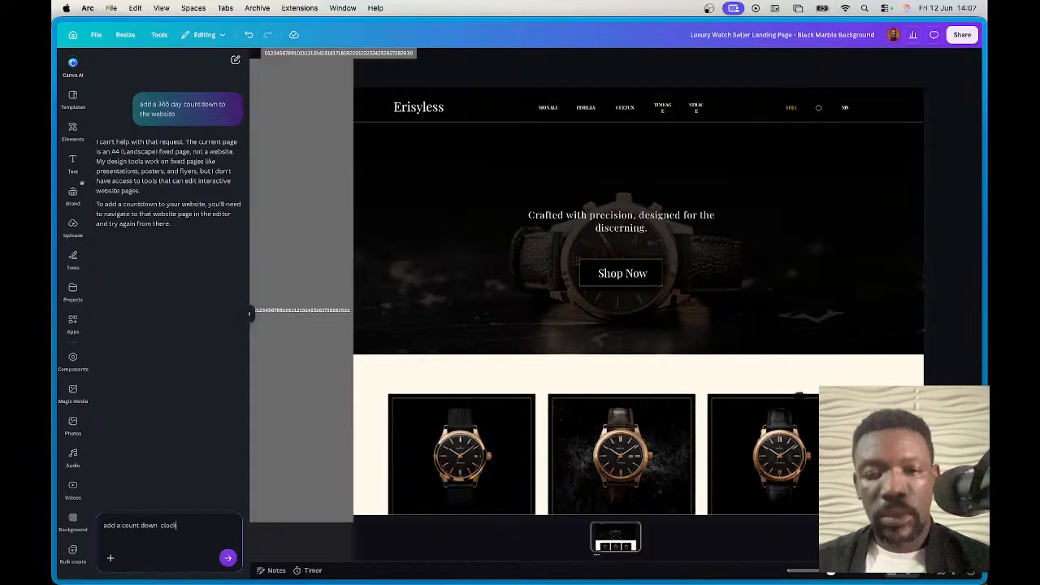
pyautogui.press('Return')
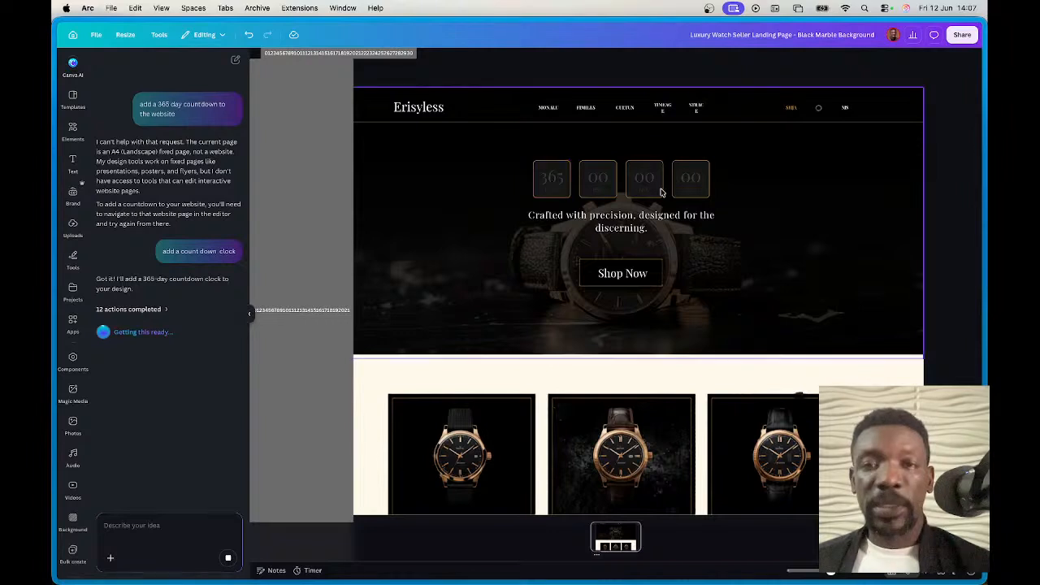
# Step: Search the stock photos for "watches" and replace the first product image with the black-and-gold chronograph photo
pyautogui.click(477, 463)
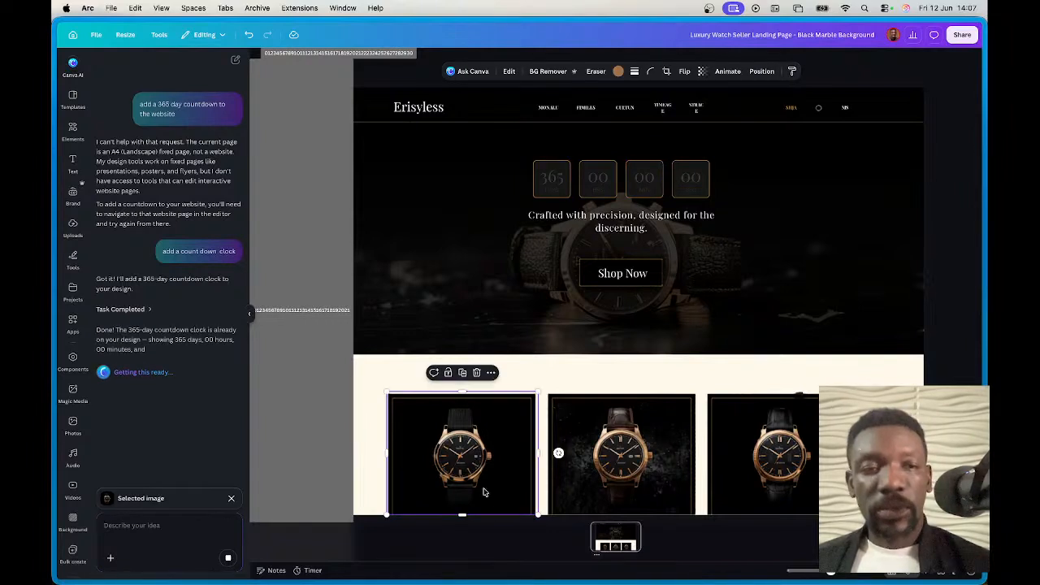
pyautogui.click(72, 130)
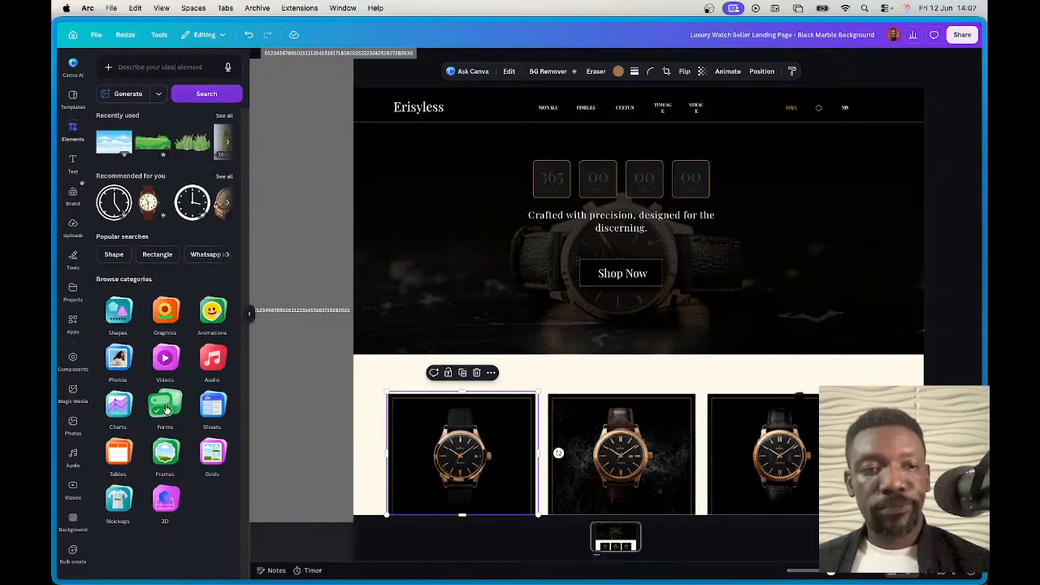
pyautogui.click(118, 357)
pyautogui.write('w')
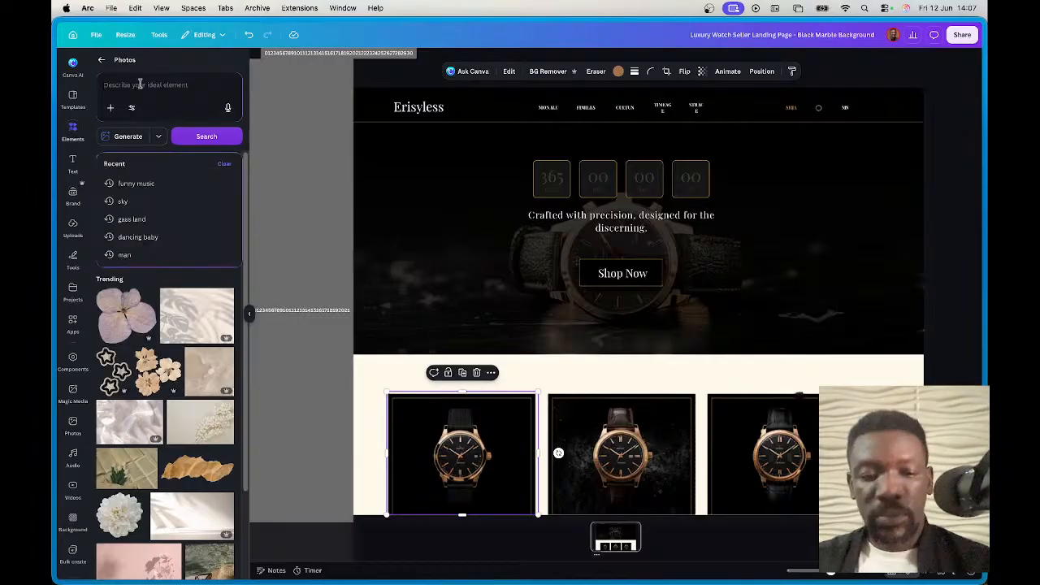
pyautogui.write('atches')
pyautogui.press('Return')
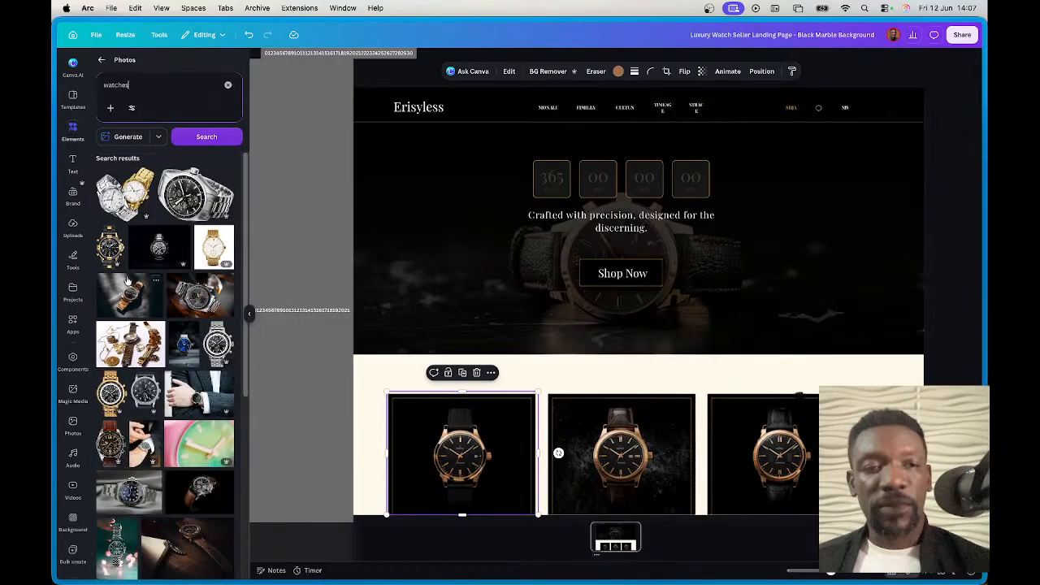
pyautogui.moveTo(106, 252); pyautogui.dragTo(461, 452)
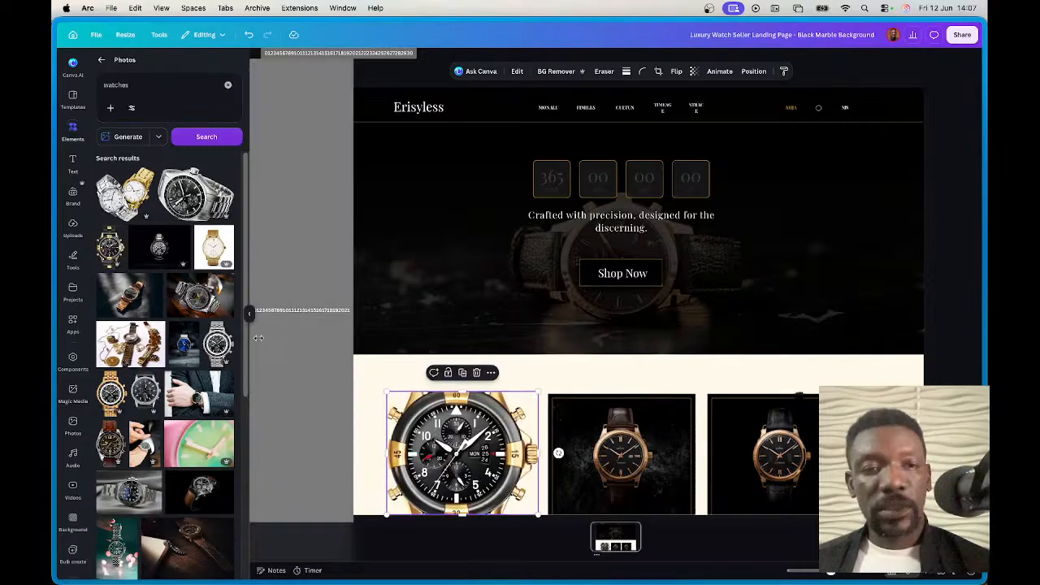
# Step: Replace the third product image with the photo of a silver watch on a black background
pyautogui.moveTo(130, 334); pyautogui.dragTo(774, 453)
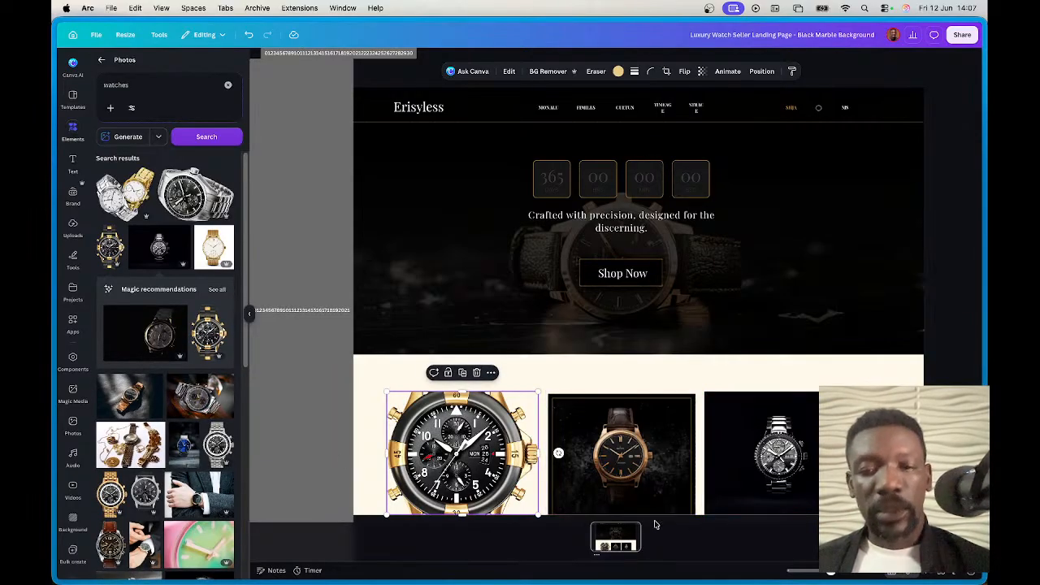
pyautogui.click(631, 543)
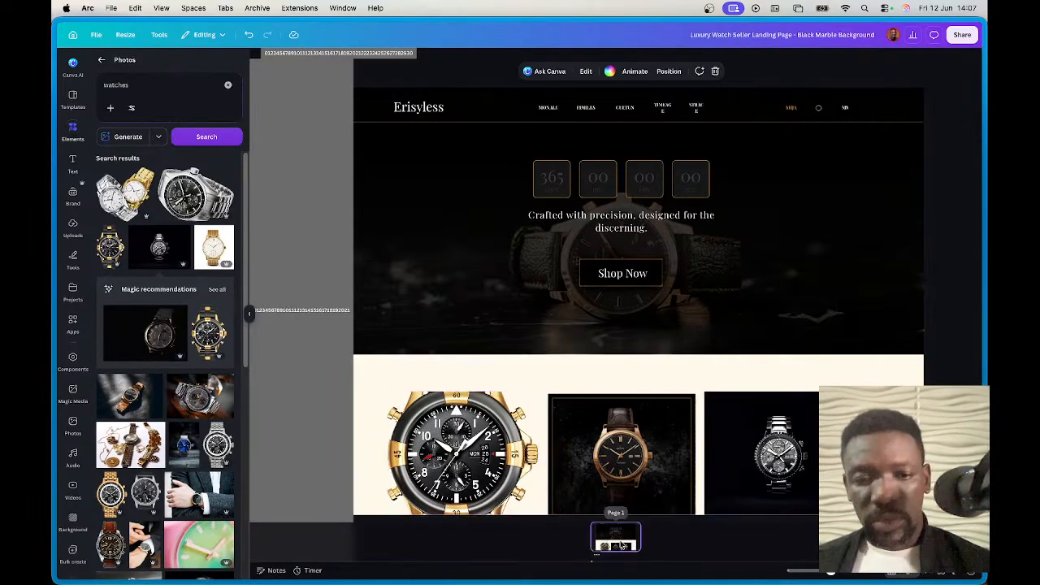
pyautogui.click(969, 200)
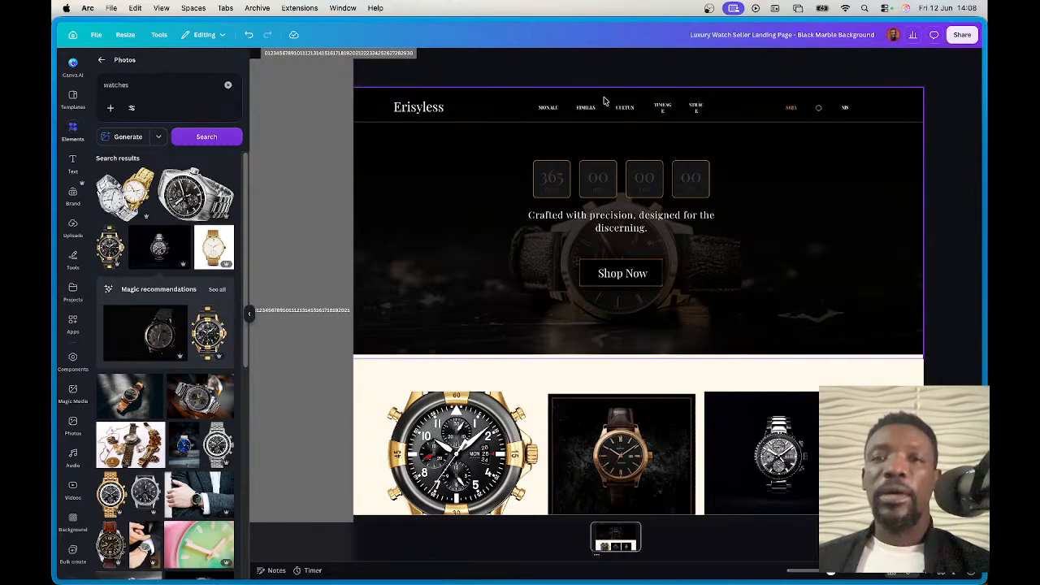
# Step: Open a fresh Canva AI chat in Design mode and send "create for me an online ecommerce shirt and merch website w"
pyautogui.moveTo(55, 196)
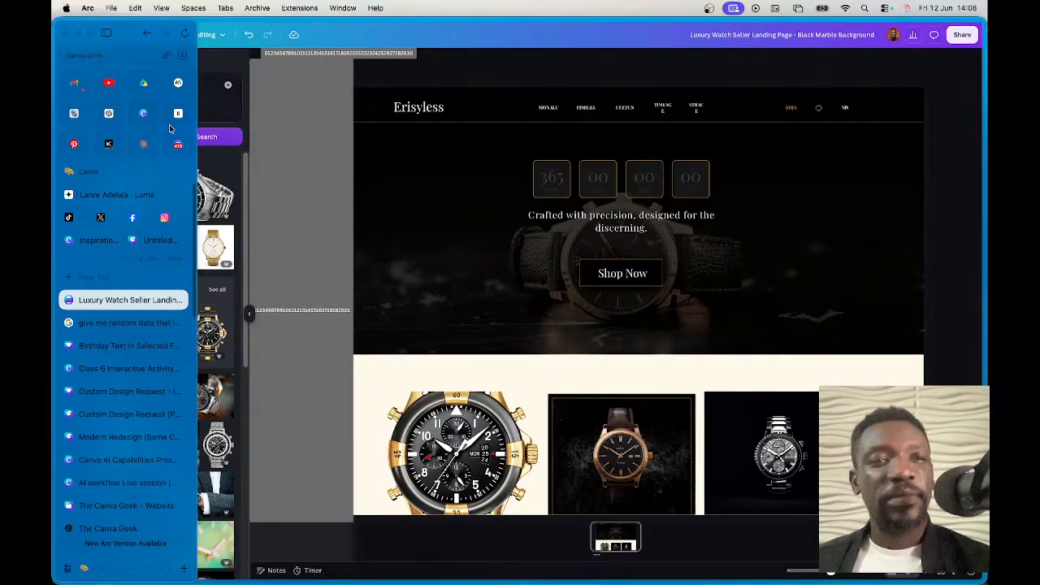
pyautogui.click(143, 113)
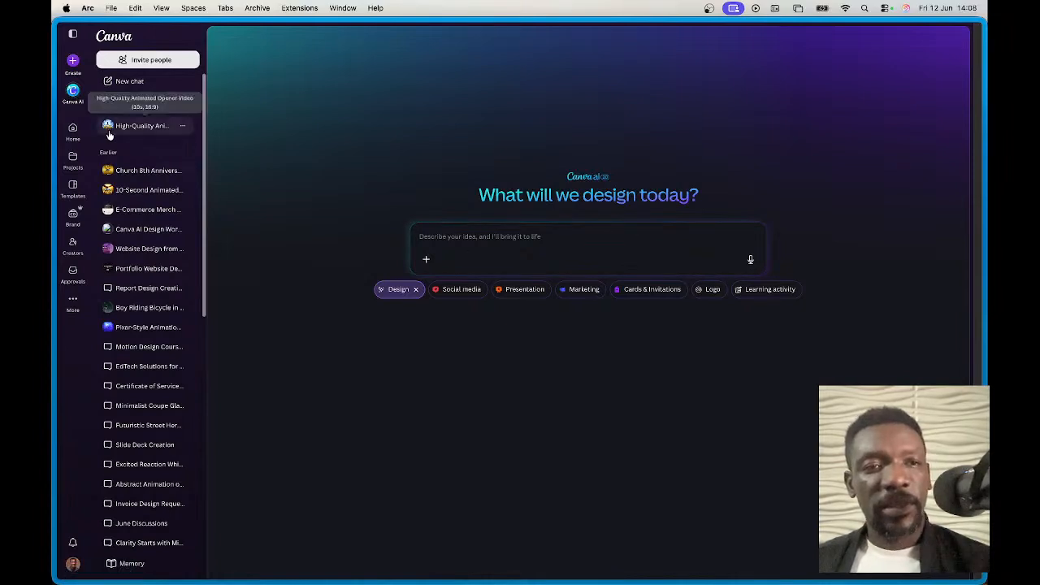
pyautogui.press('super+r')
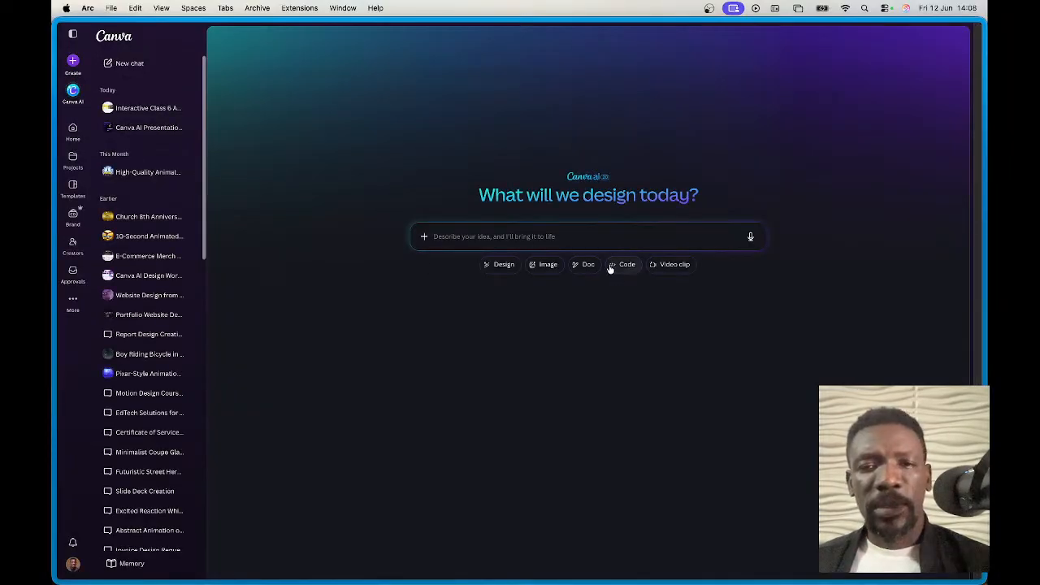
pyautogui.click(498, 266)
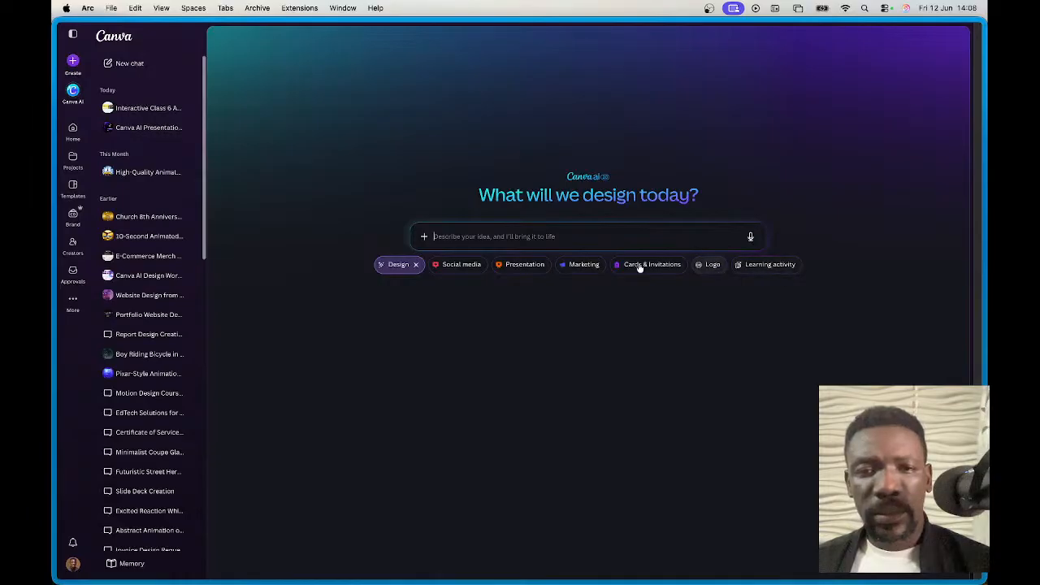
pyautogui.click(468, 230)
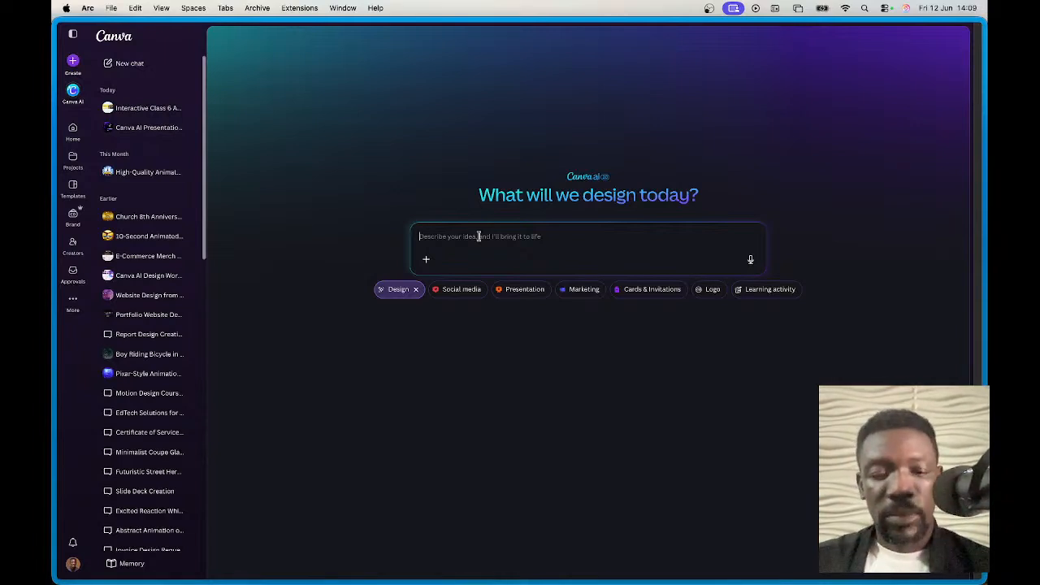
pyautogui.write('c')
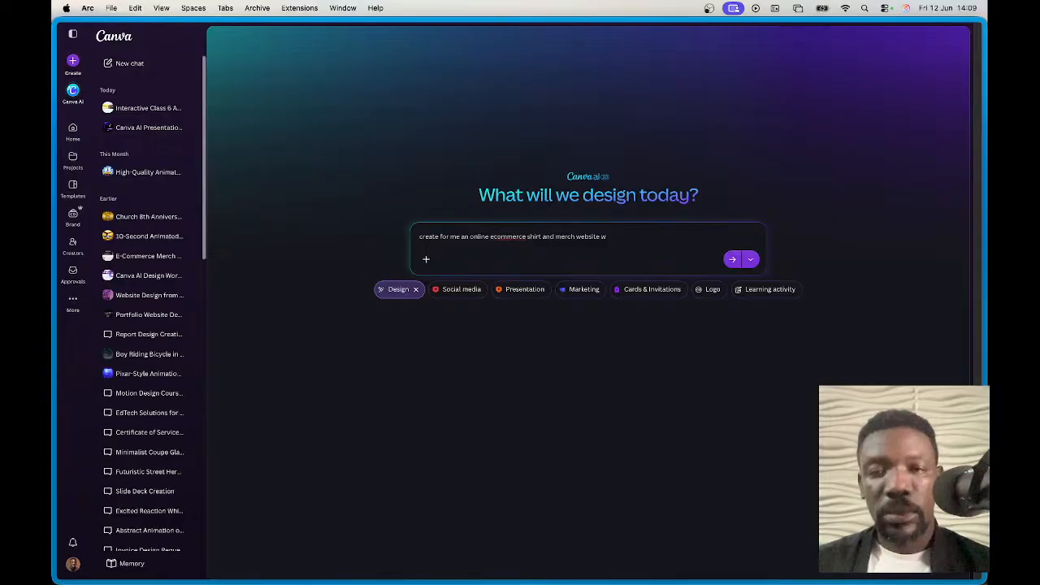
pyautogui.click(730, 258)
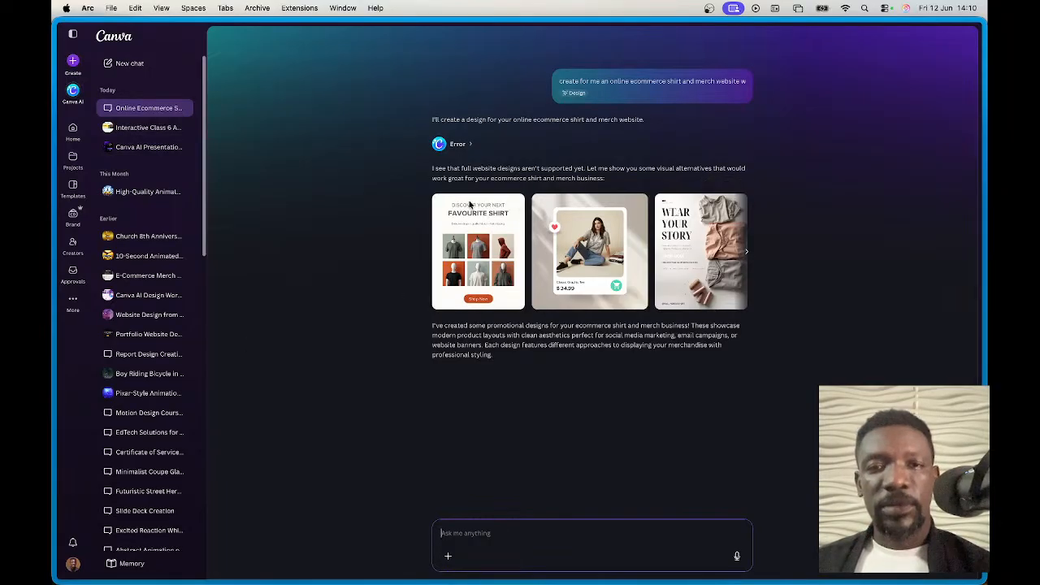
# Step: Browse the generated promotional designs, open the "Discover Your Style" design for a look, and return to the chat
pyautogui.click(746, 252)
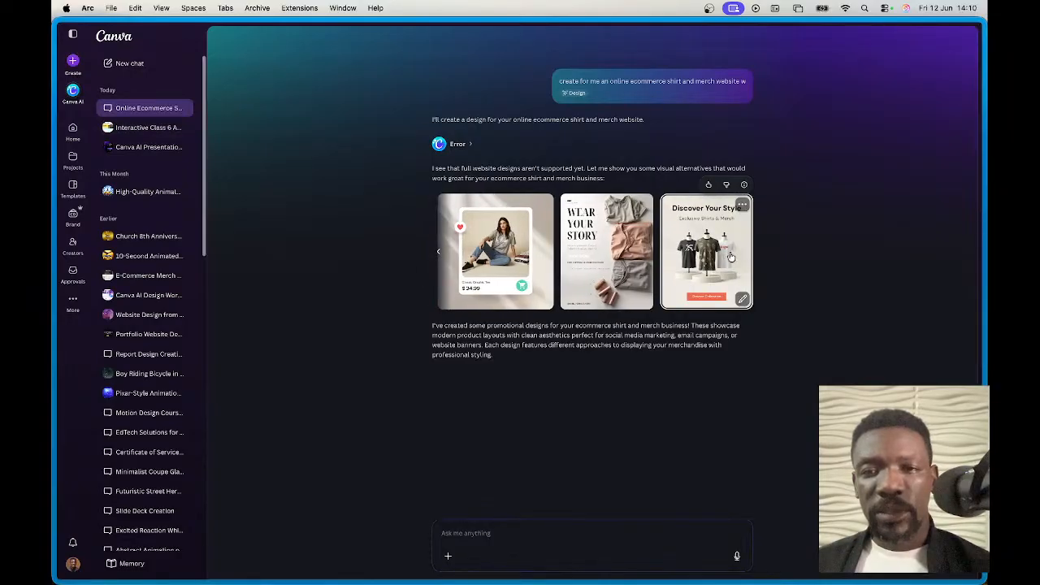
pyautogui.click(623, 293)
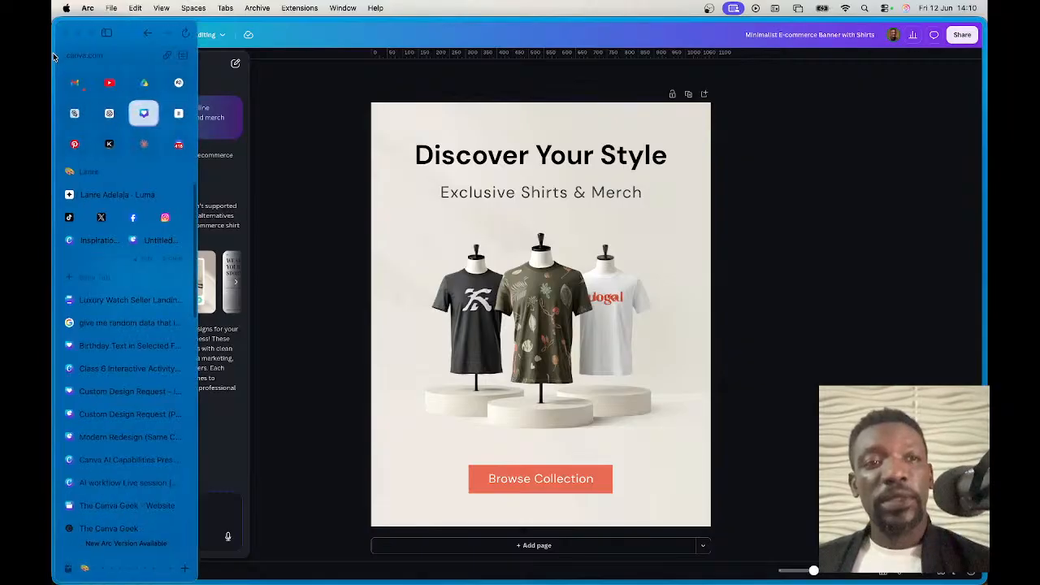
pyautogui.moveTo(54, 95)
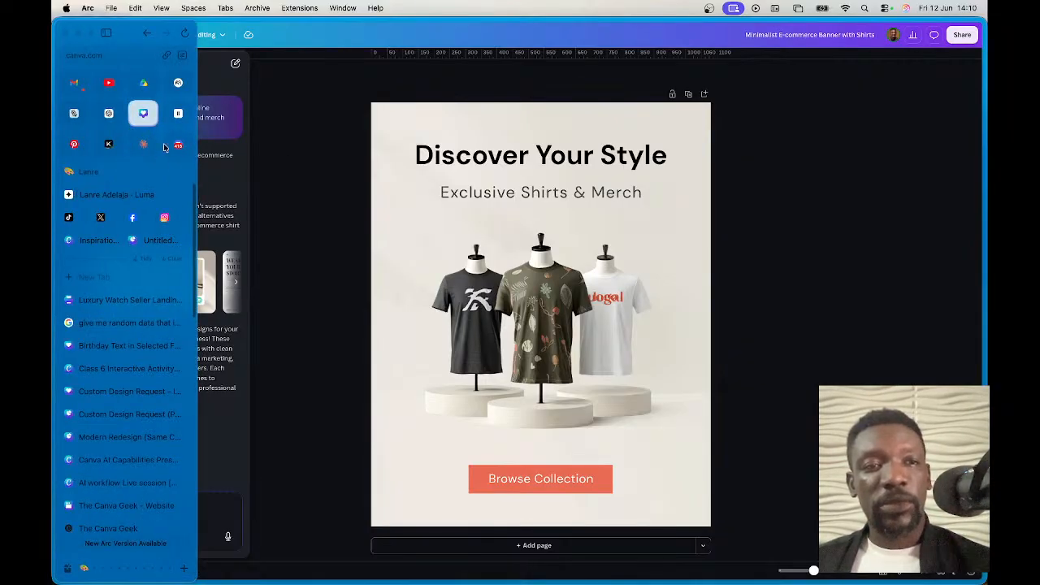
pyautogui.click(146, 34)
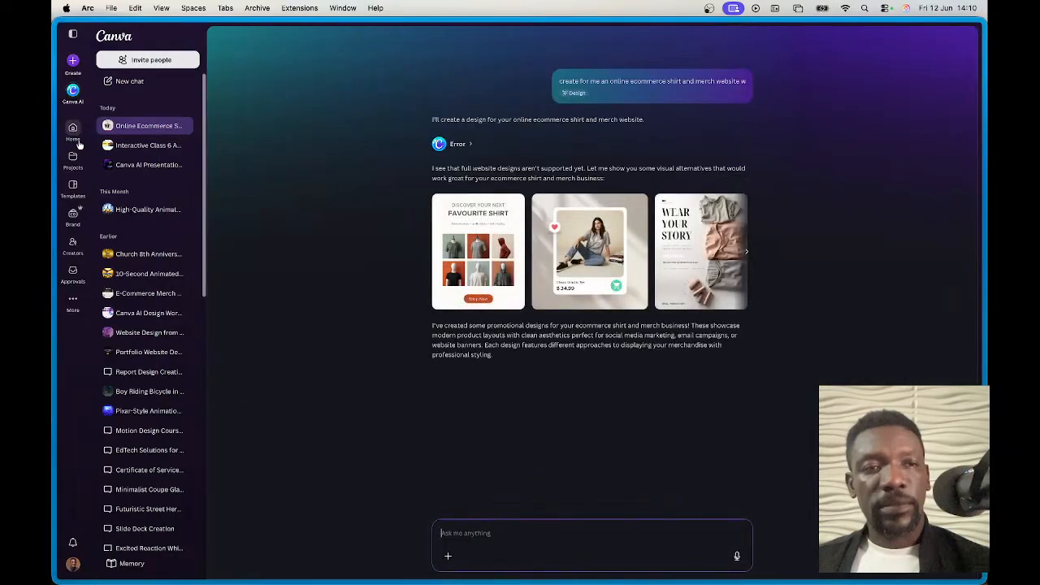
# Step: Start a new Canva AI chat in Code mode and send "create for me an online ecommerce website that sell shirts and other merch"
pyautogui.click(73, 132)
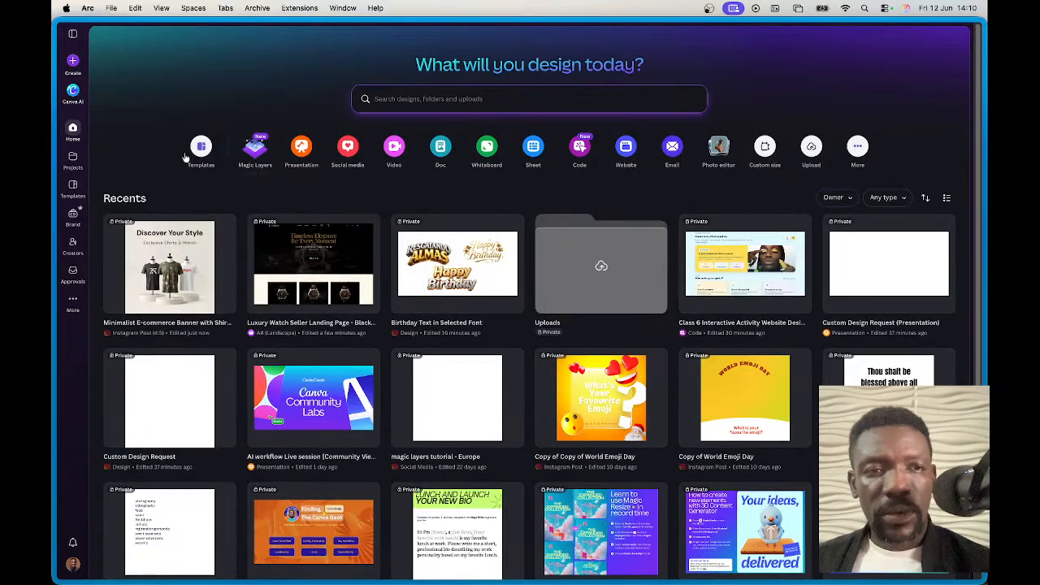
pyautogui.click(74, 95)
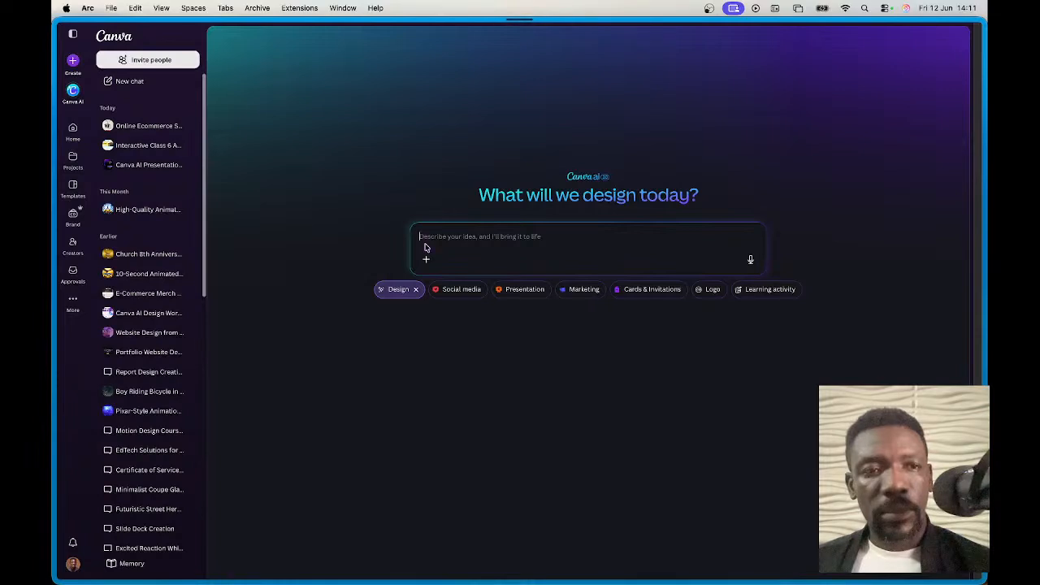
pyautogui.press('super+r')
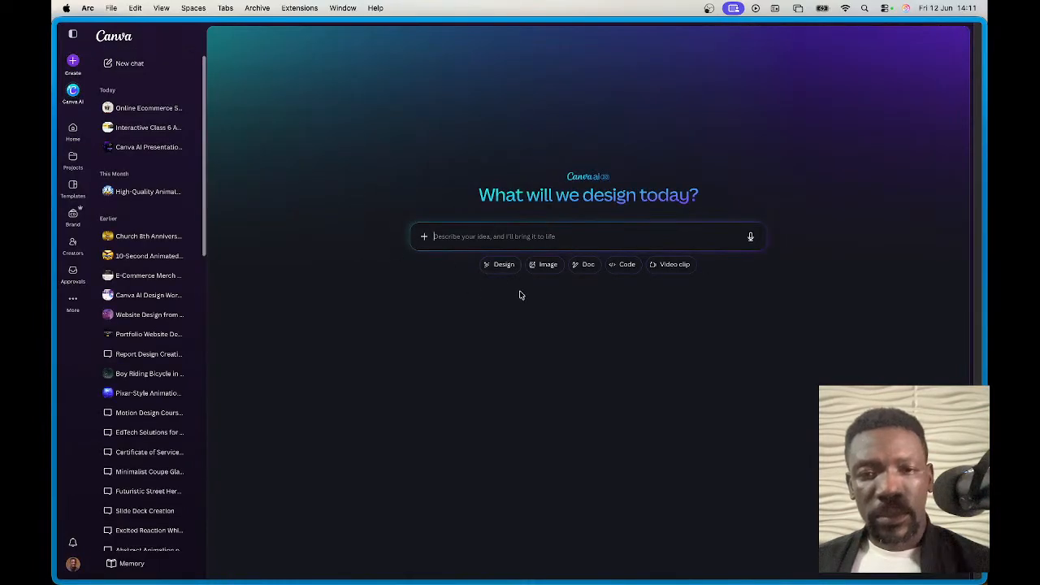
pyautogui.click(626, 269)
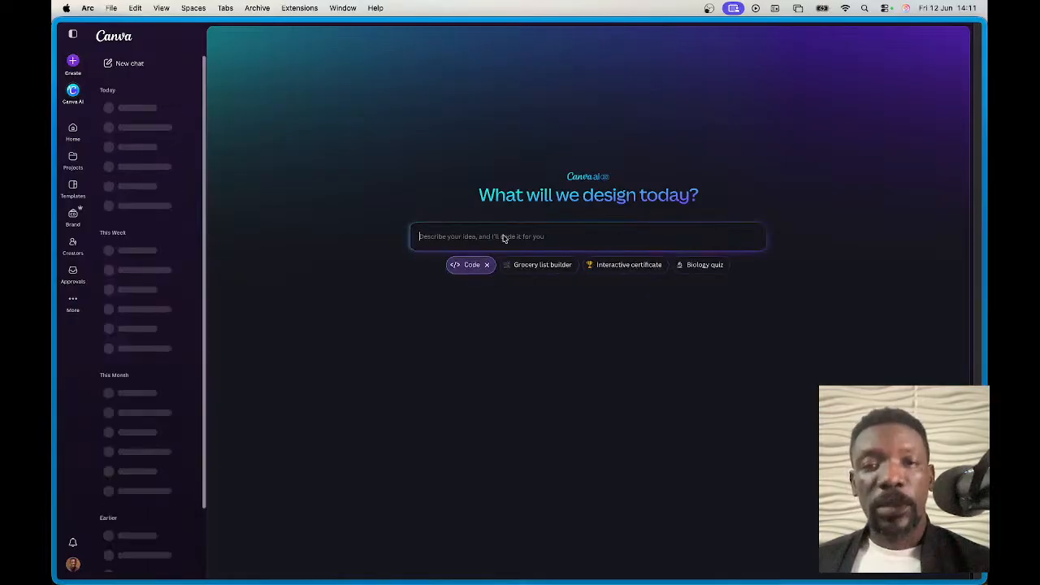
pyautogui.write('create for me an online ecommerce website that sell shirts and other merch')
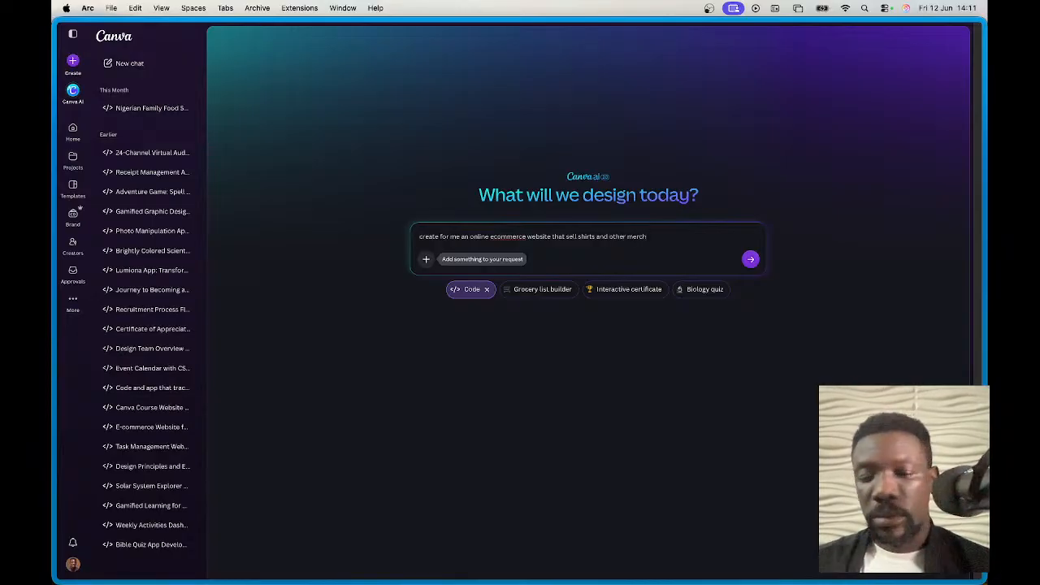
pyautogui.click(750, 259)
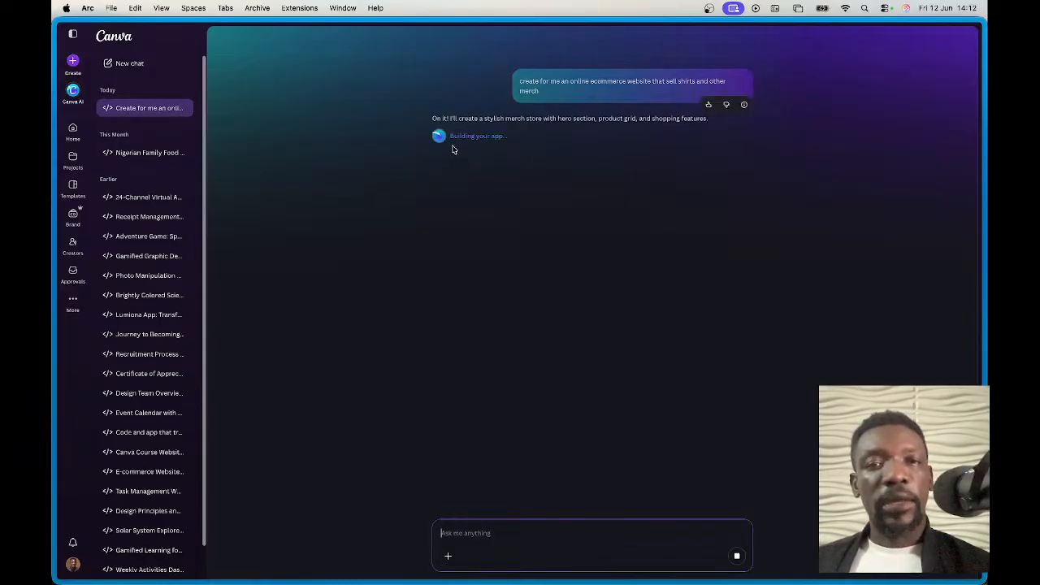
# Step: Switch to the Canva AI Capabilities Presentation, look through its page thumbnails, and open page 1
pyautogui.moveTo(54, 264)
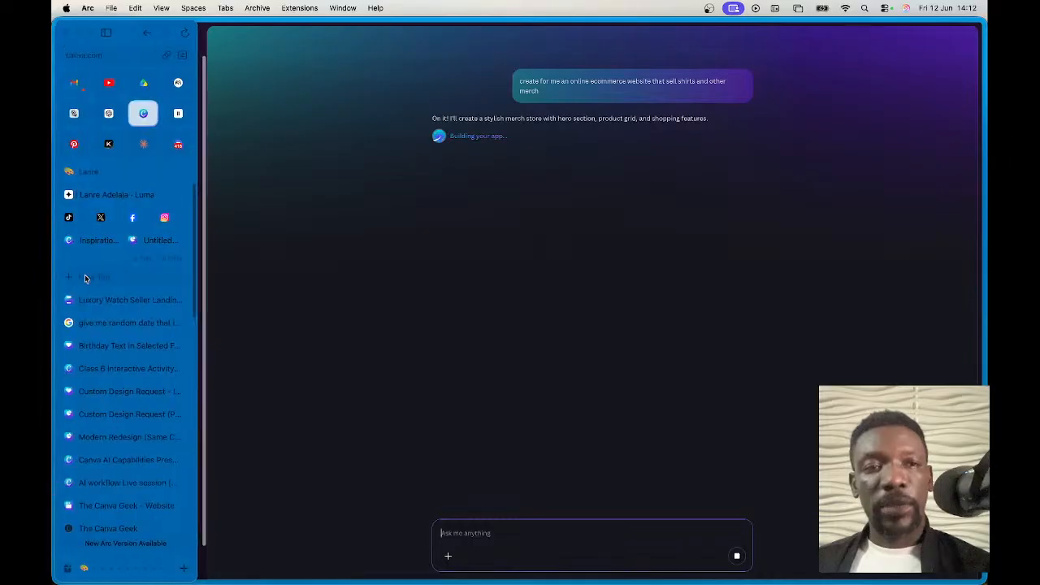
pyautogui.click(103, 439)
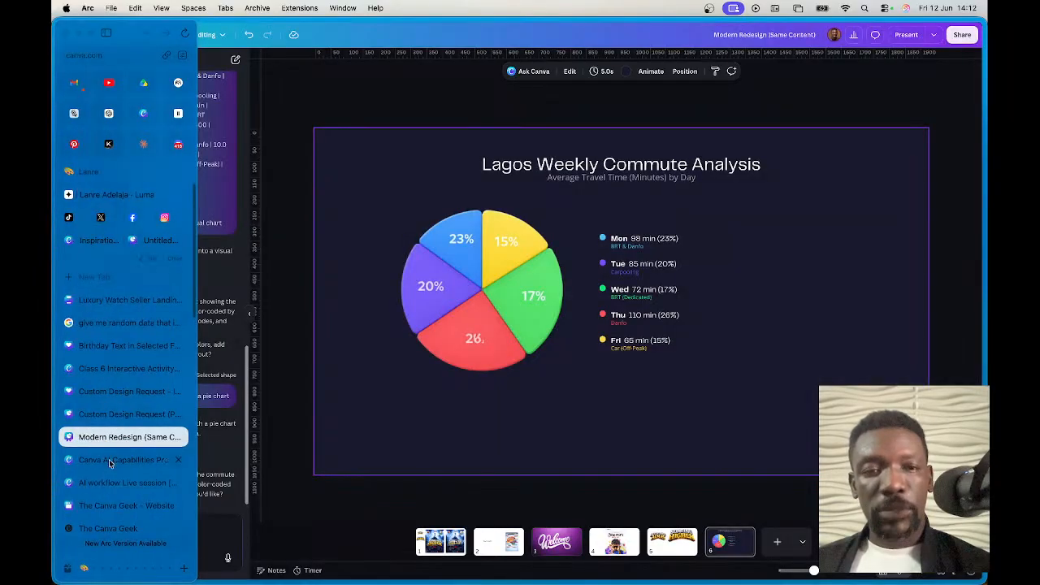
pyautogui.click(113, 460)
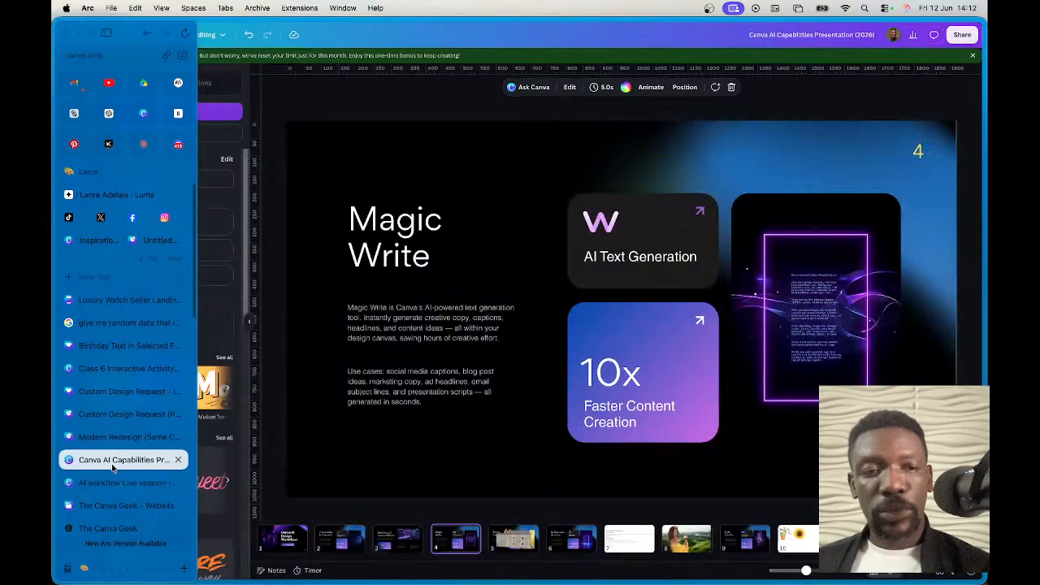
pyautogui.hscroll(15, 536, 538)
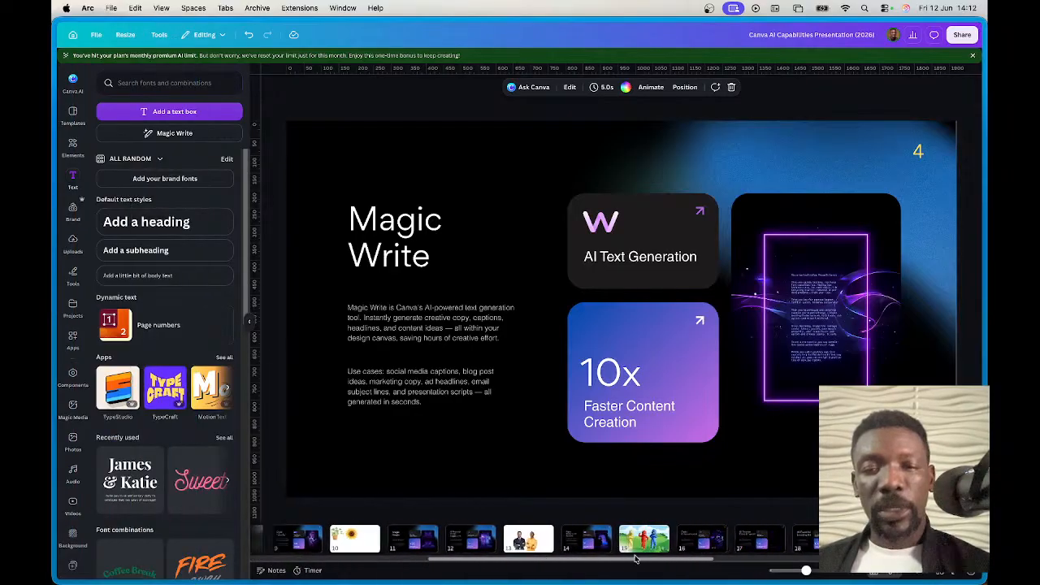
pyautogui.hscroll(4, 400, 525)
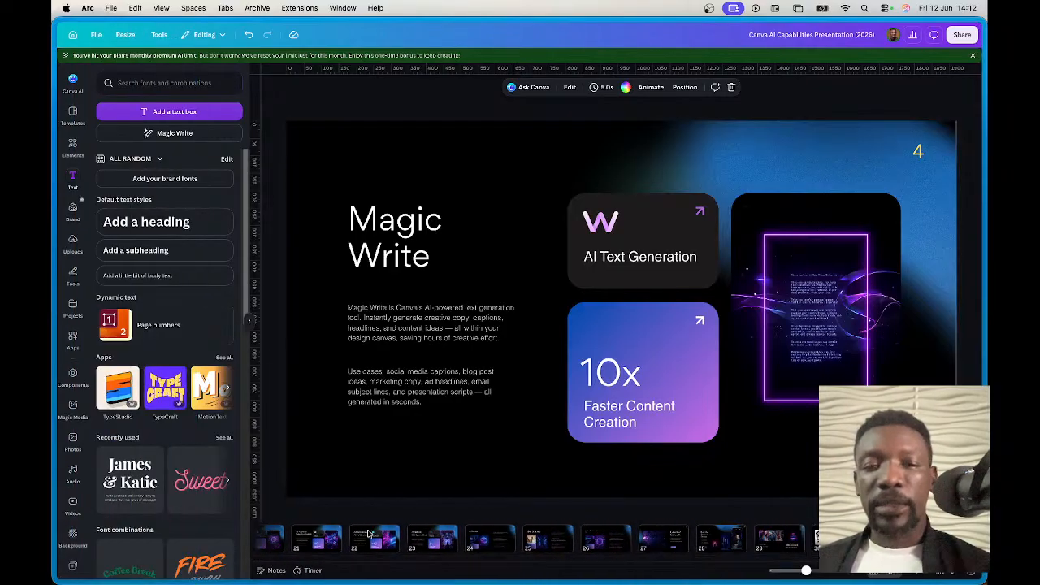
pyautogui.moveTo(739, 561); pyautogui.dragTo(277, 561)
pyautogui.click(280, 538)
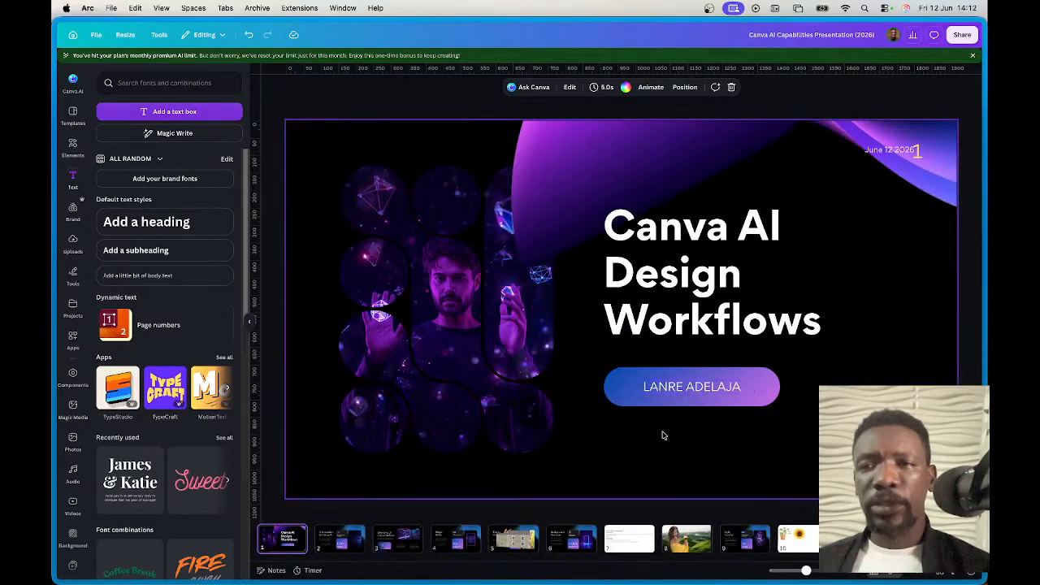
# Step: Open page 30 of the presentation and examine its "Chrome Text" and "Afrobeat" lettering images
pyautogui.moveTo(335, 560); pyautogui.dragTo(823, 562)
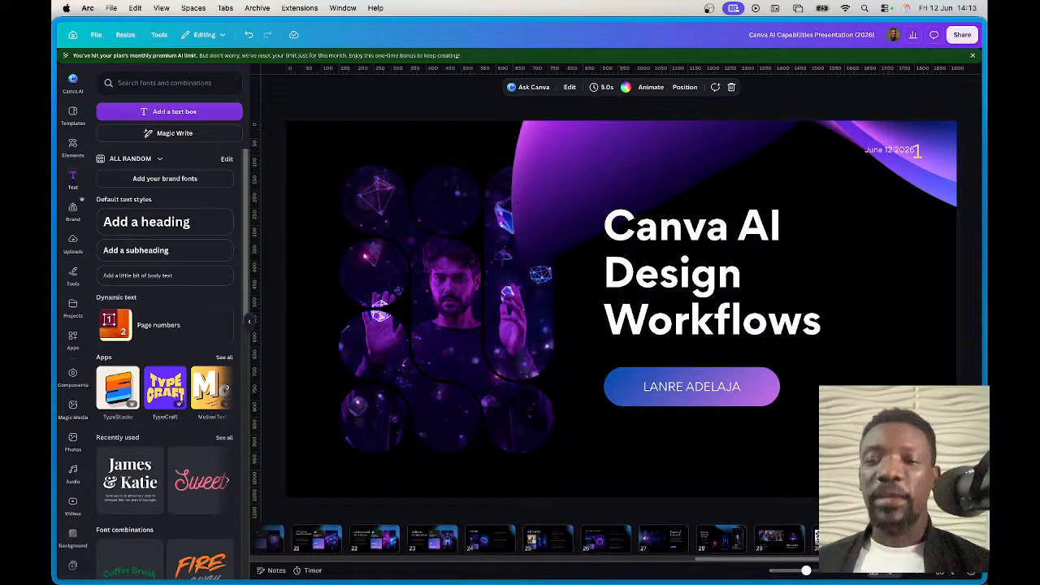
pyautogui.click(837, 539)
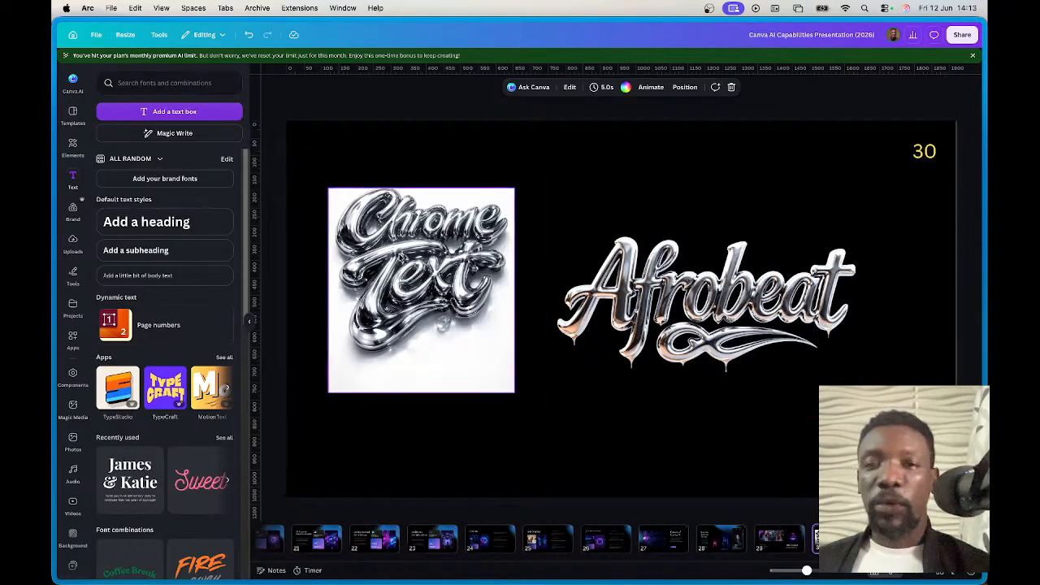
pyautogui.click(402, 257)
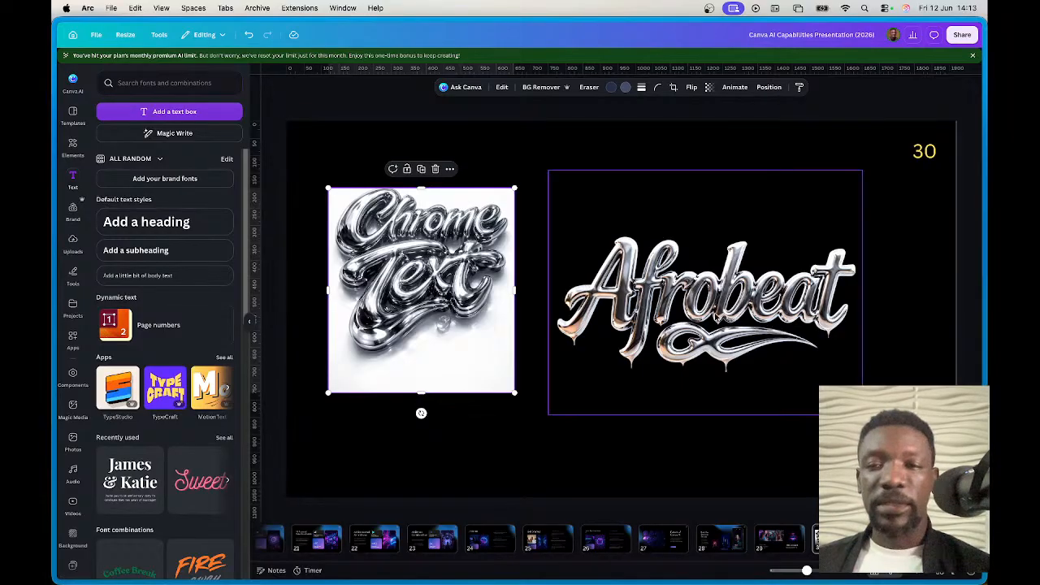
pyautogui.click(715, 317)
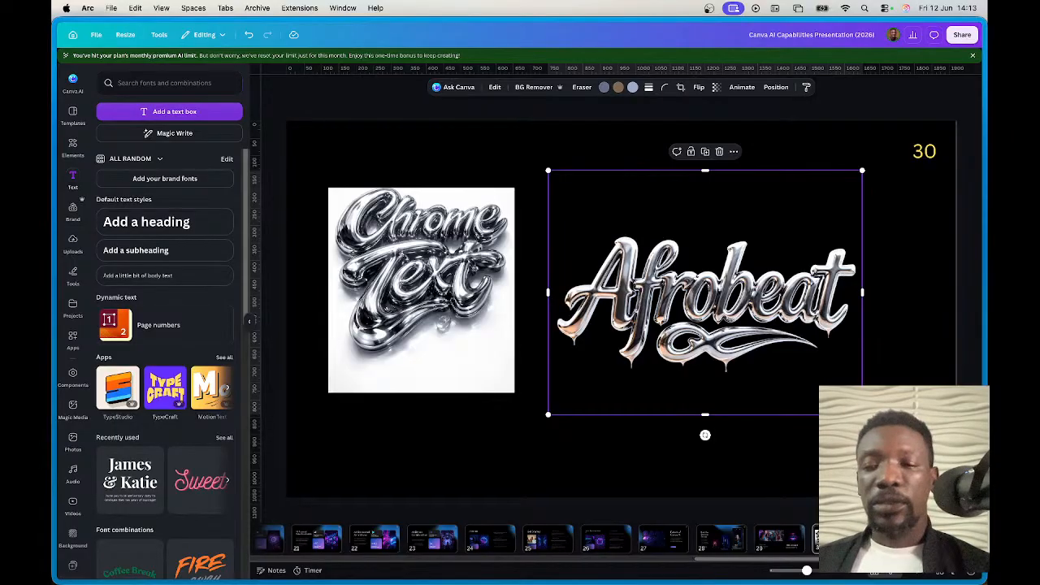
# Step: View page 31 of the presentation, open the closing page 29, and select its social handle text
pyautogui.click(895, 538)
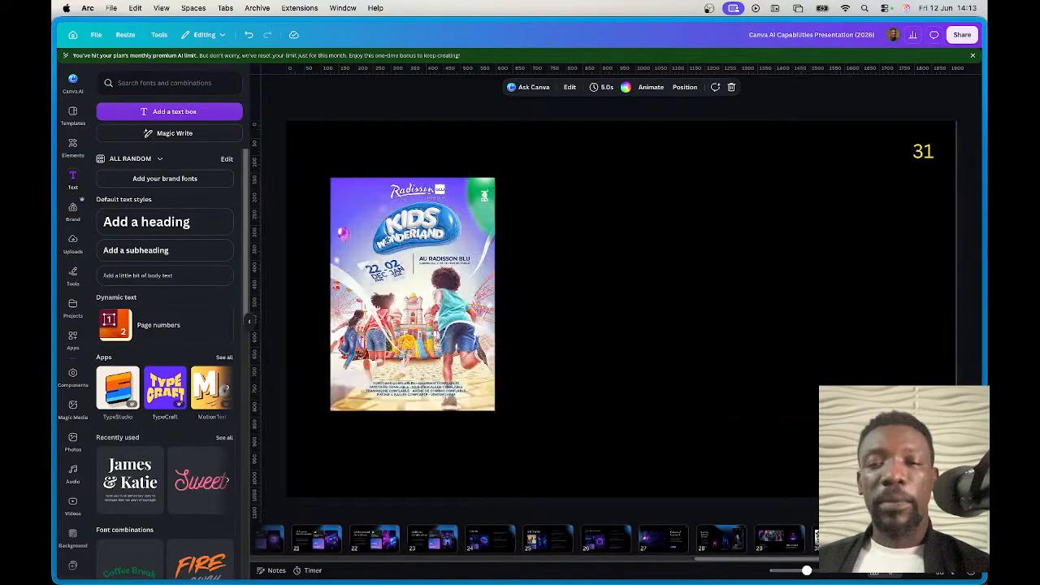
pyautogui.click(776, 538)
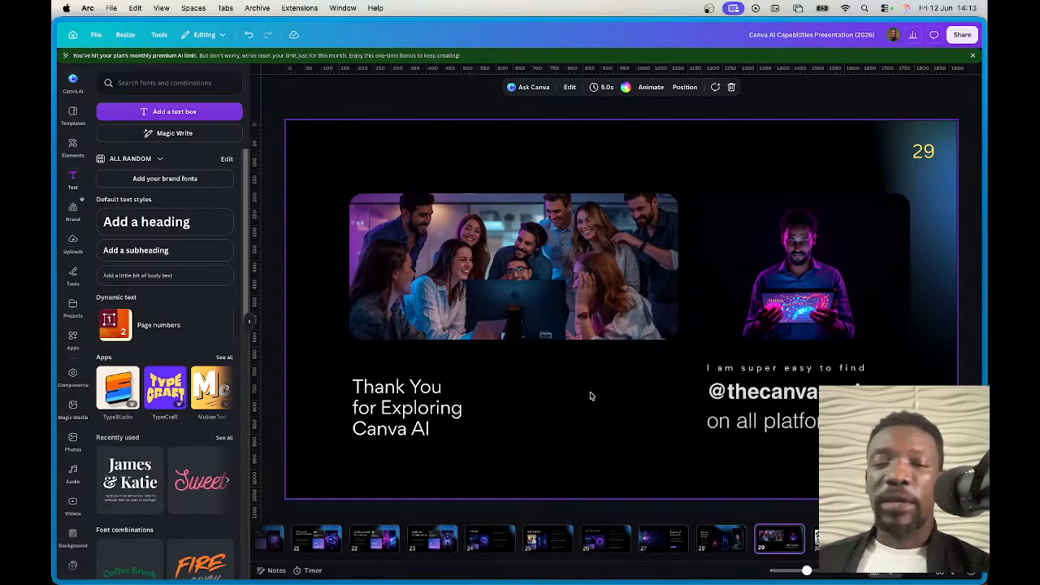
pyautogui.click(744, 398)
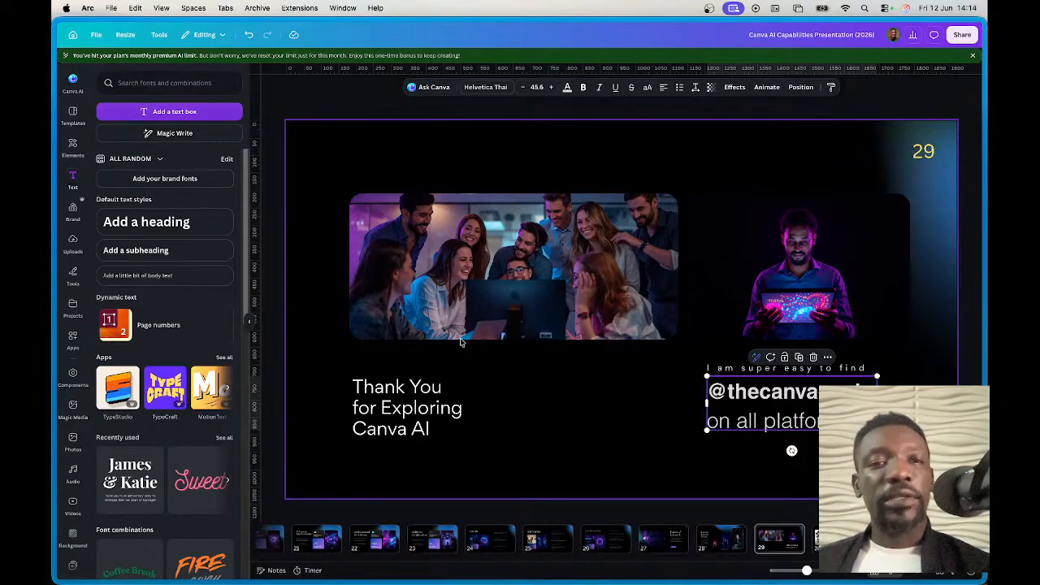
# Step: Switch to the Canva AI chat and look through the generated merch store from the hero section to the footer and back
pyautogui.moveTo(54, 266)
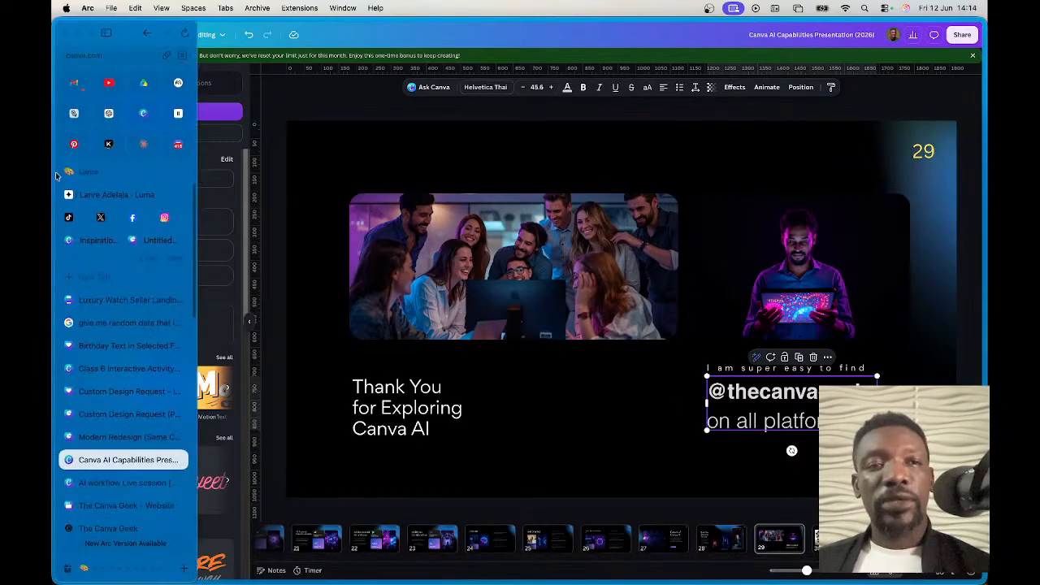
pyautogui.click(143, 113)
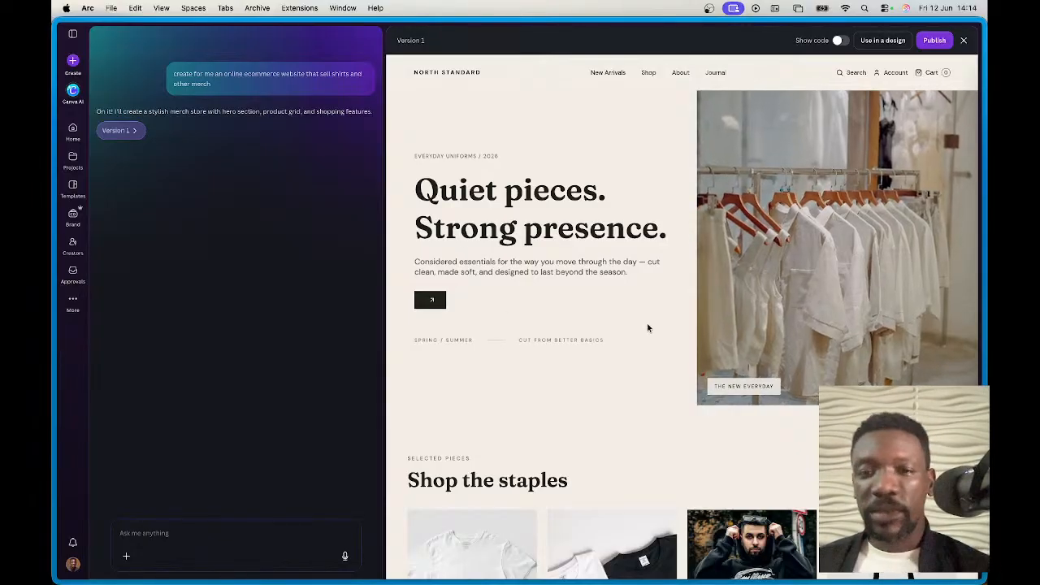
pyautogui.scroll(-2, 650, 350)
pyautogui.scroll(-15, 650, 349)
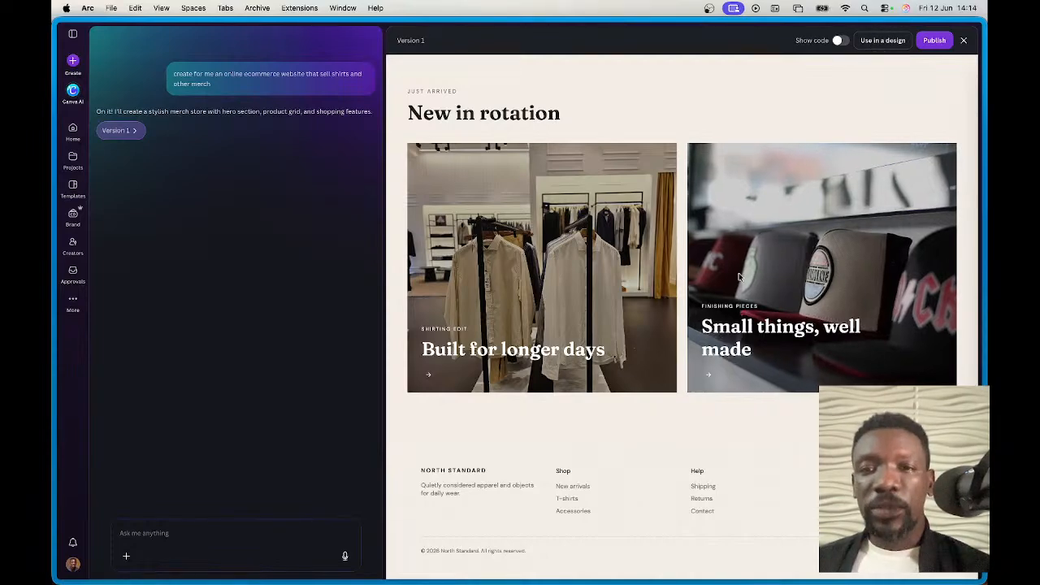
pyautogui.scroll(10, 725, 386)
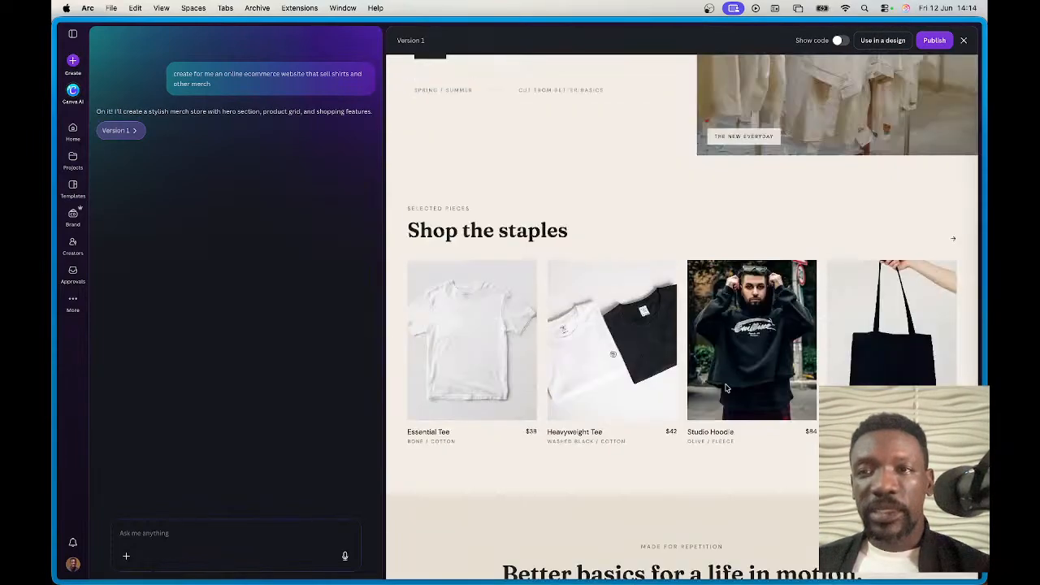
pyautogui.scroll(4, 725, 388)
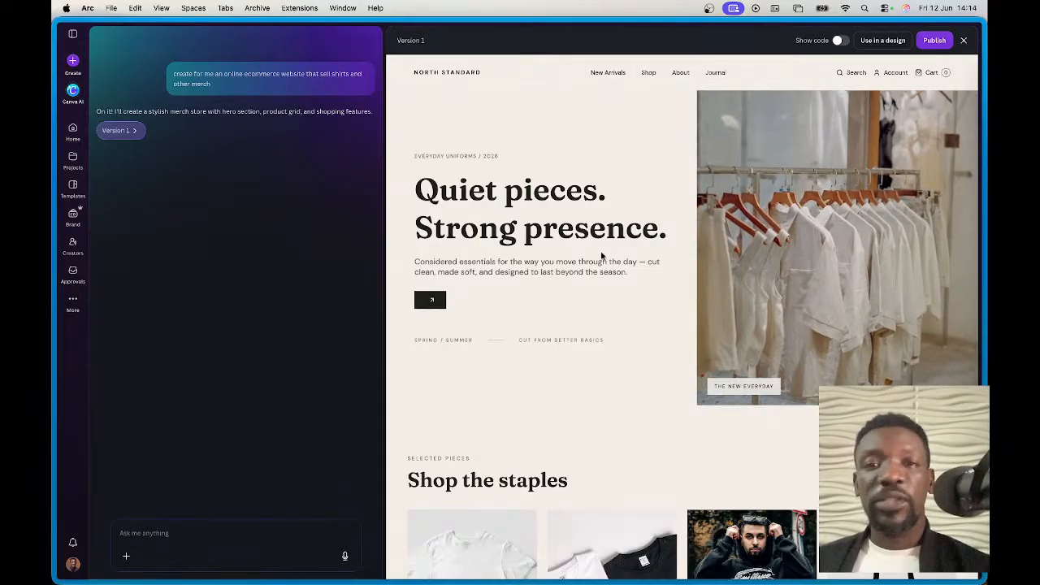
# Step: Test the merch store's Shop and About navigation links and look over the page down to the footer
pyautogui.click(648, 72)
pyautogui.scroll(5, 643, 121)
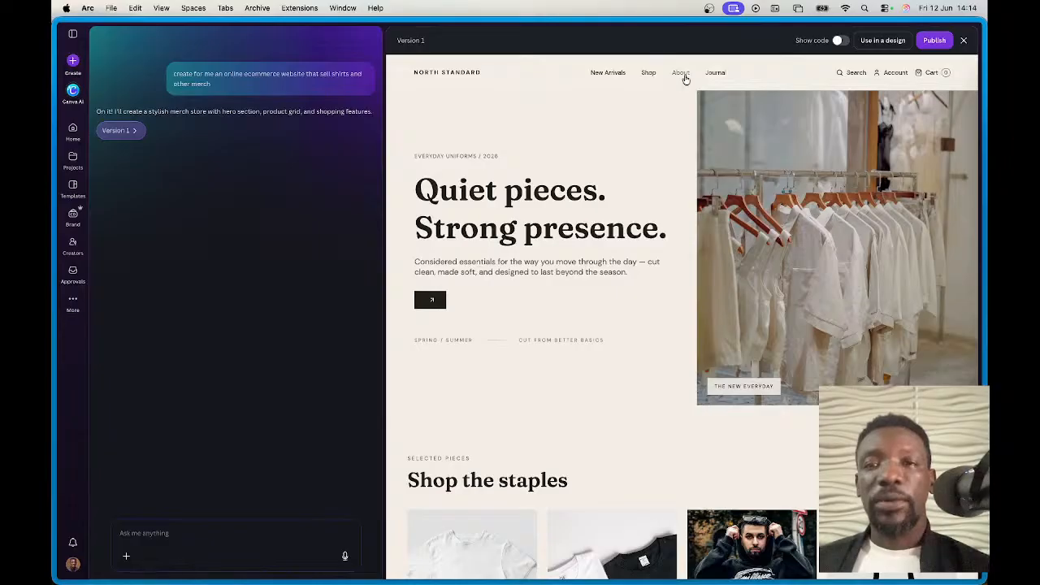
pyautogui.click(683, 74)
pyautogui.scroll(-1, 705, 245)
pyautogui.scroll(-3, 704, 244)
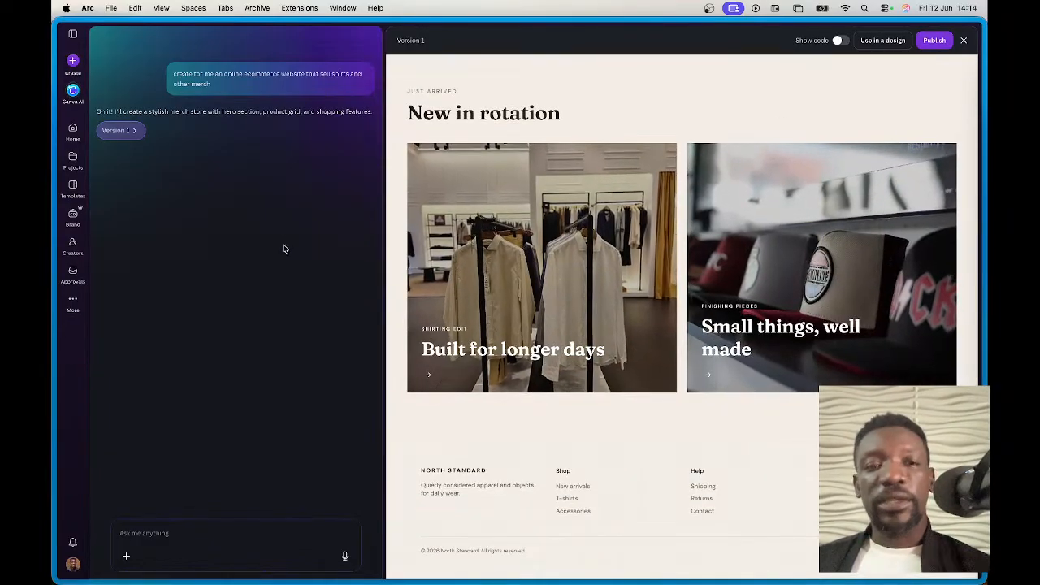
pyautogui.moveTo(55, 320)
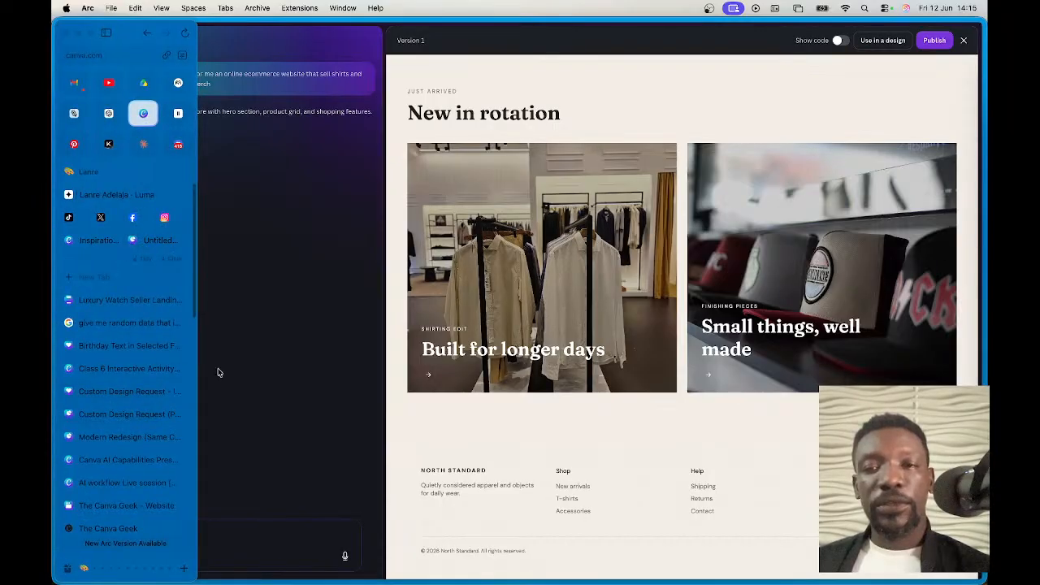